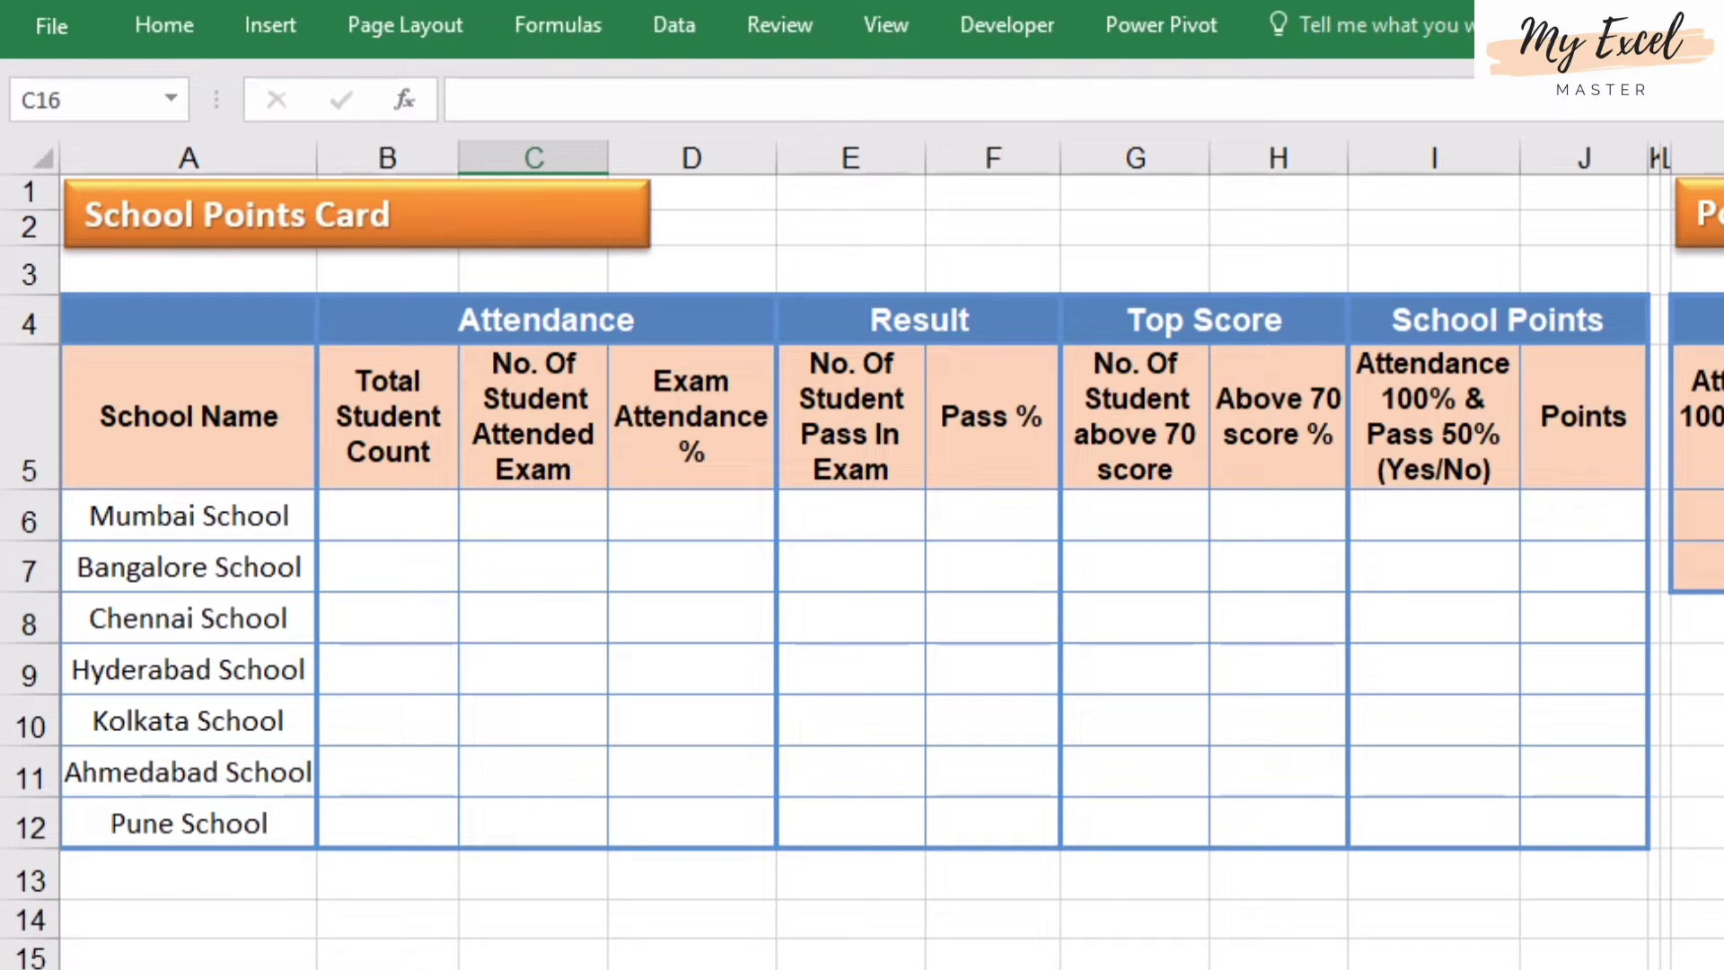
Enter =COUNTIF(Attendance!C:C,A6) in B6 to count Mumbai School's total students
{"action": "left_click", "coordinate": [365, 513]}
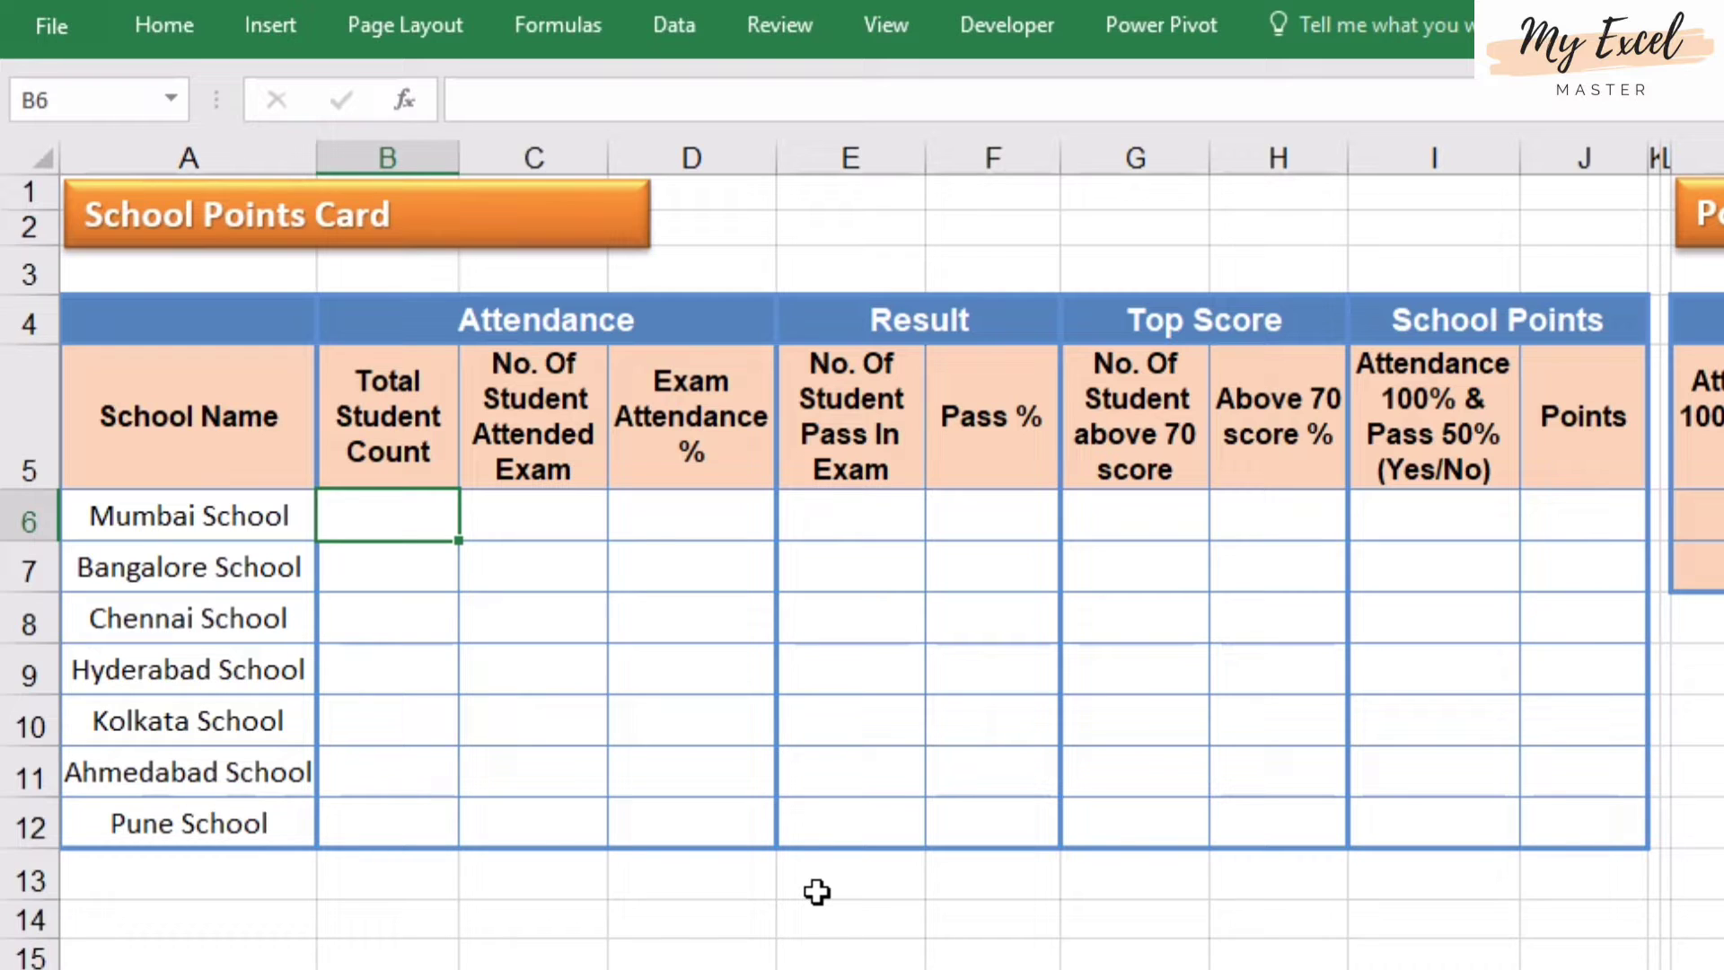
{"action": "type", "text": "=count"}
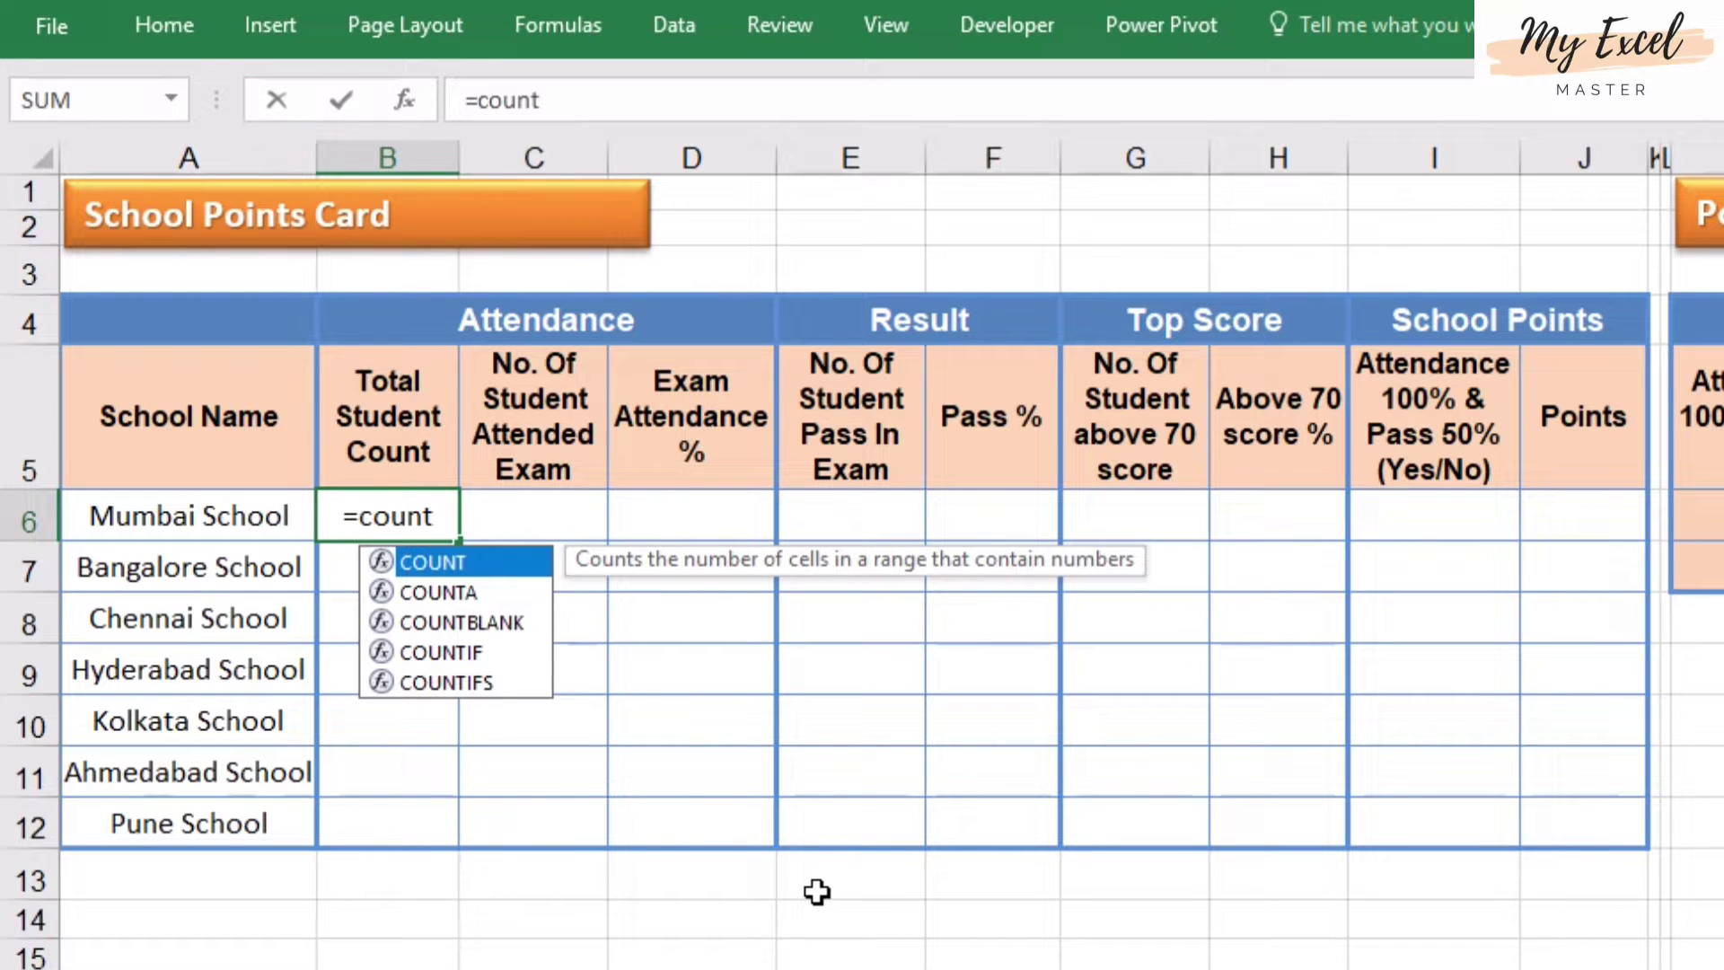
{"action": "type", "text": "if("}
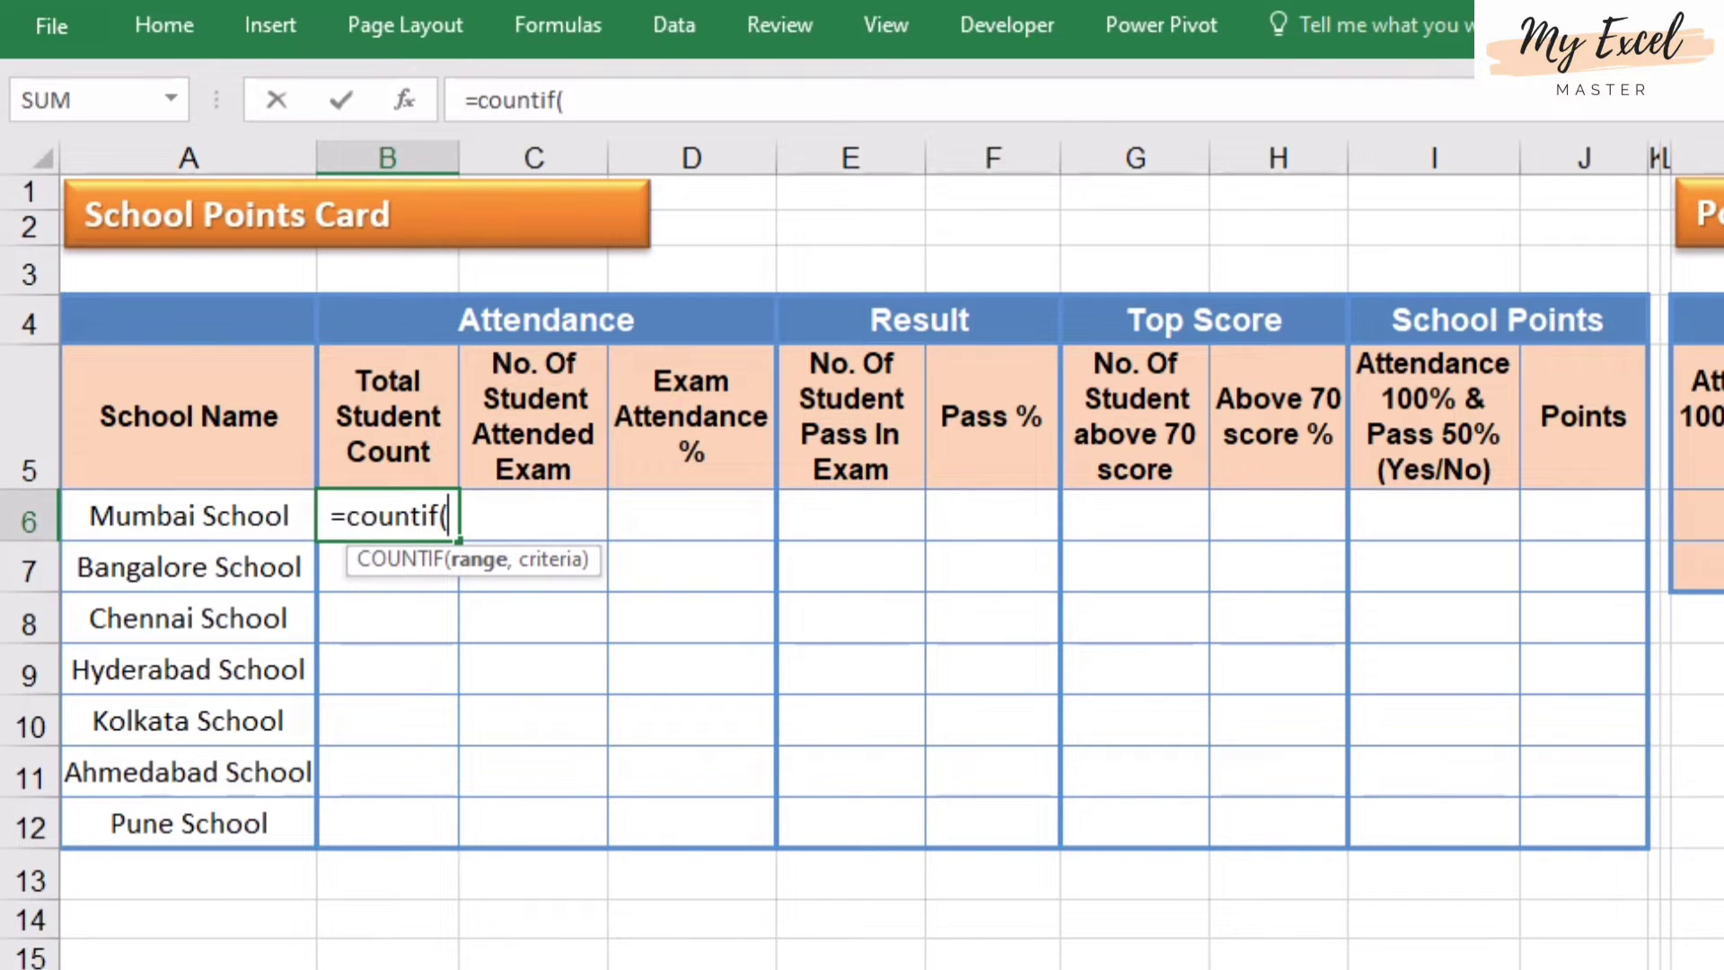
{"action": "key", "text": "ctrl+Page_Down"}
{"action": "left_click", "coordinate": [529, 134]}
{"action": "type", "text": ","}
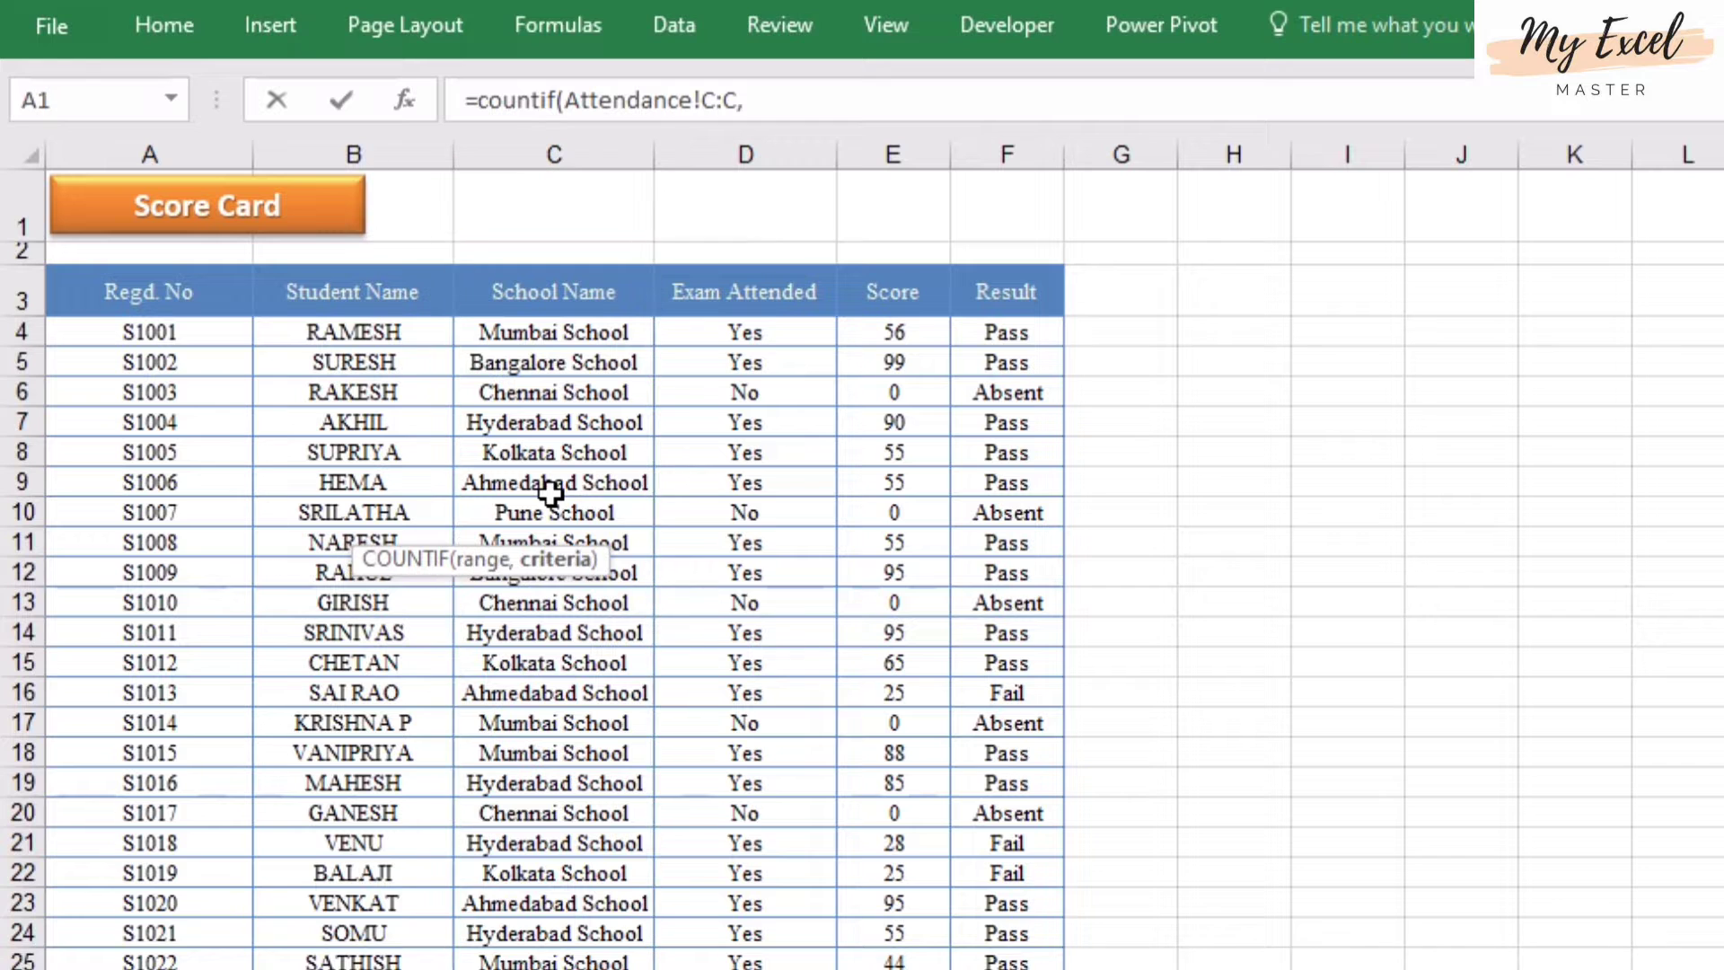
{"action": "key", "text": "ctrl+Page_Up"}
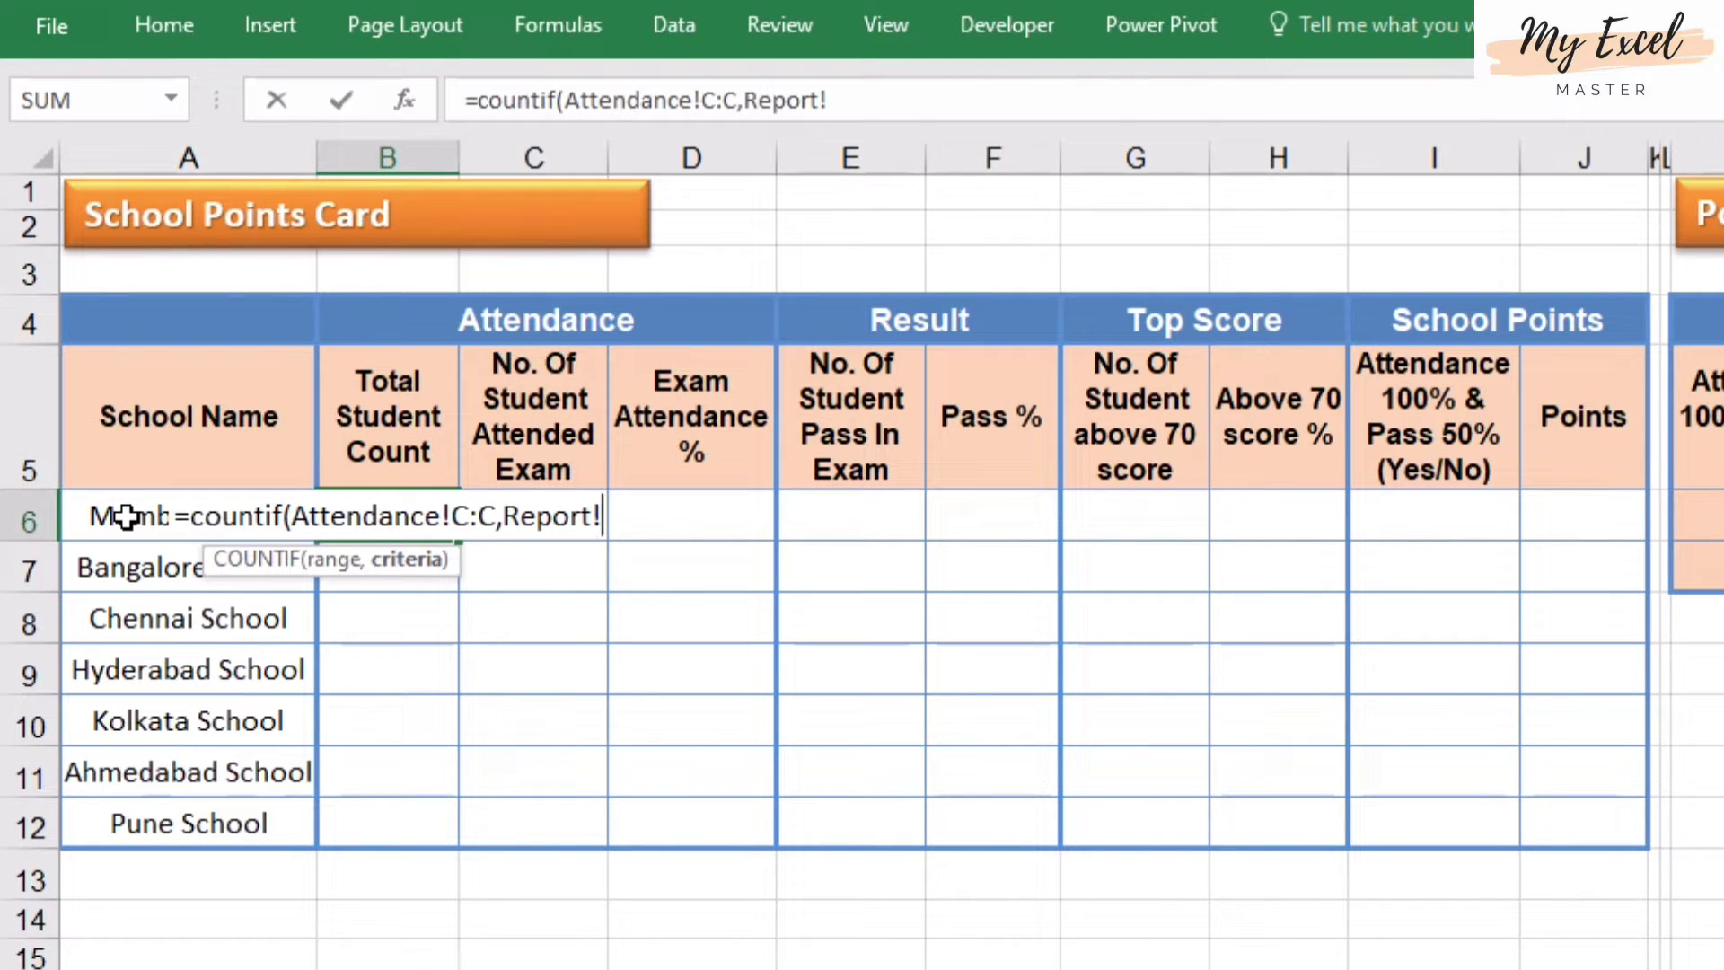
{"action": "left_click_drag", "start_coordinate": [745, 98], "coordinate": [869, 92]}
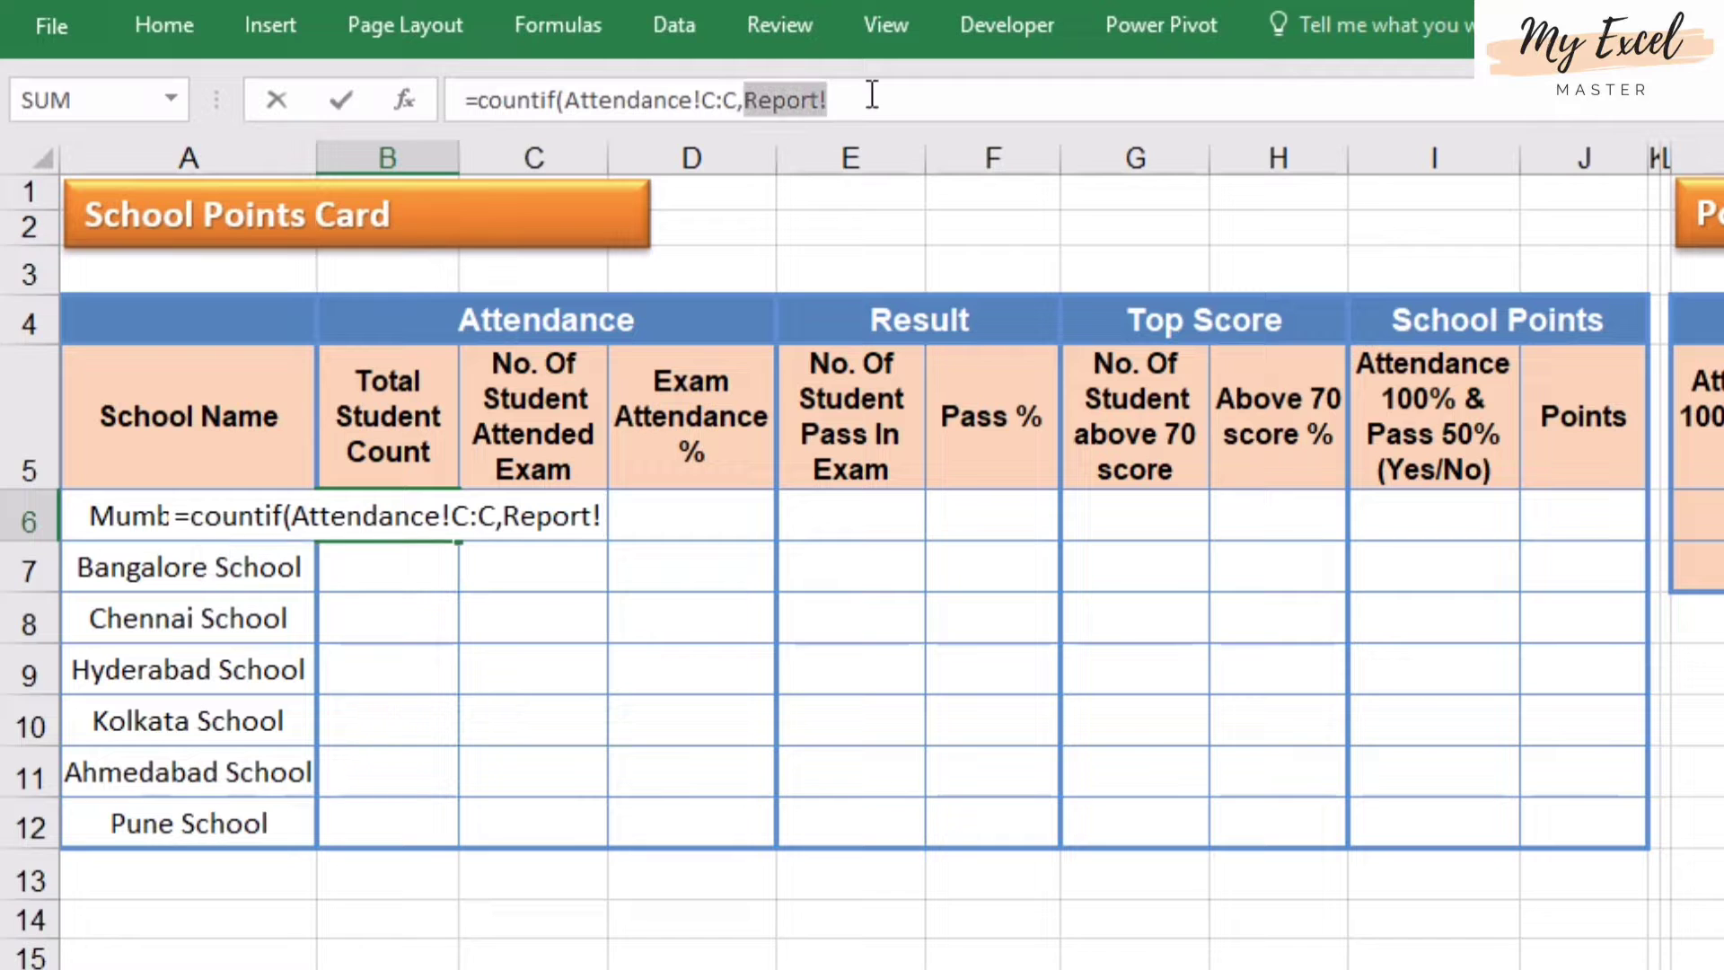
{"action": "type", "text": "a4"}
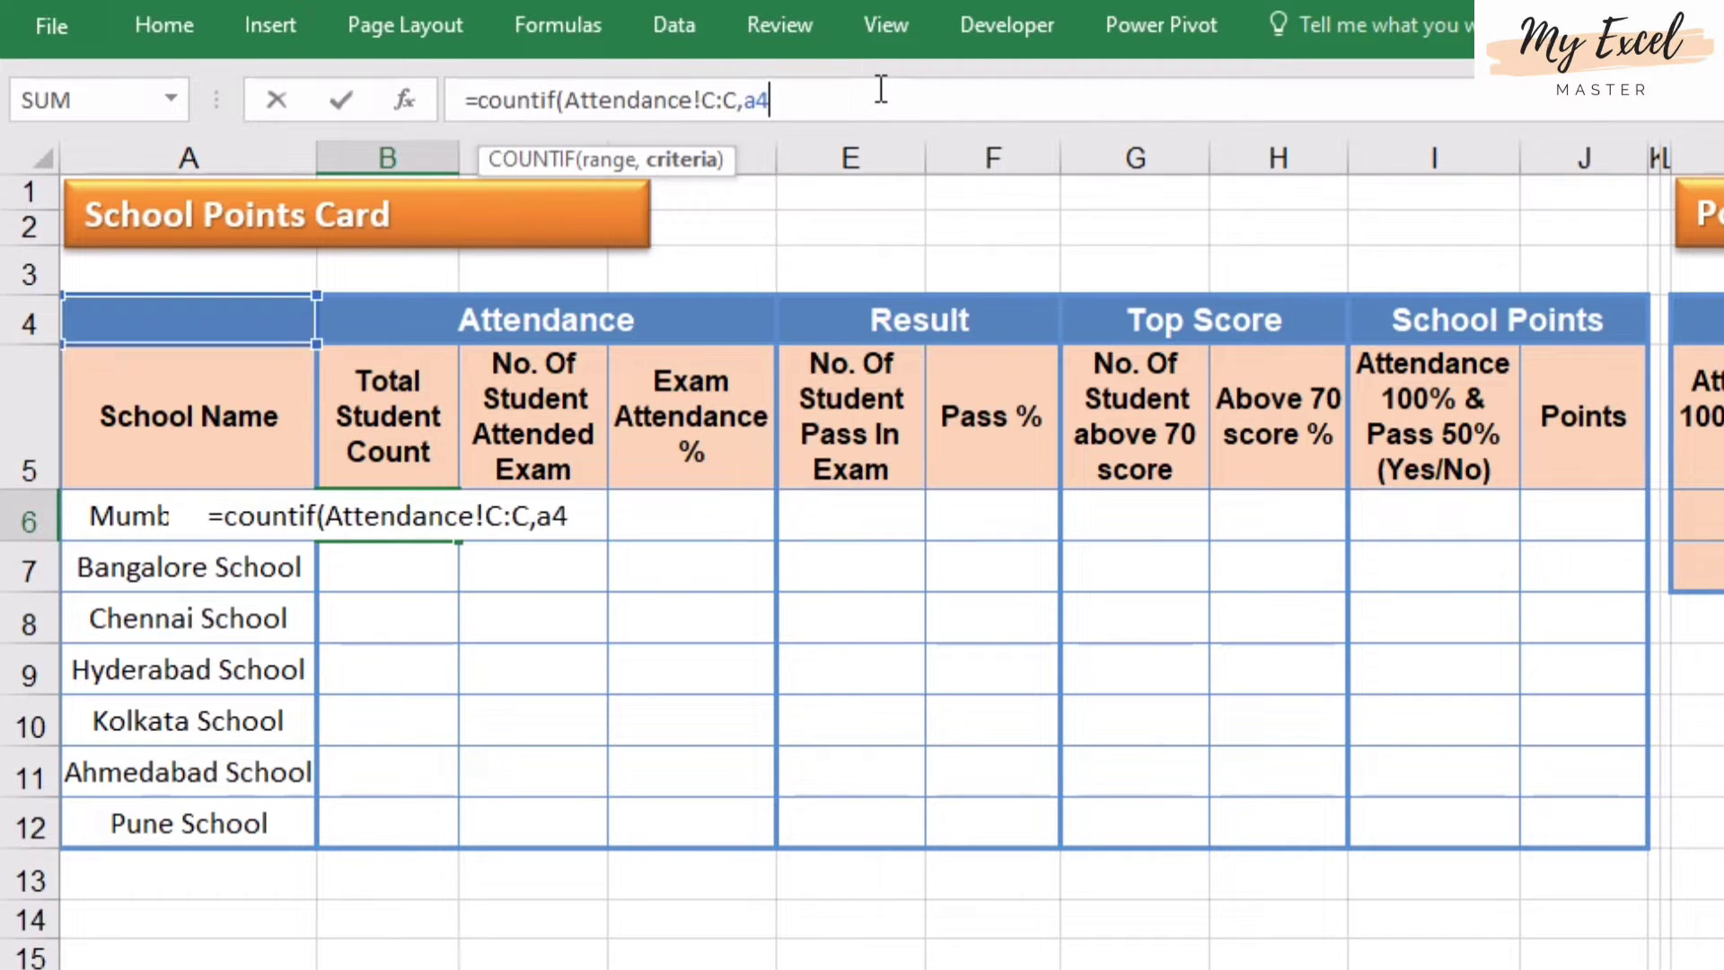
{"action": "key", "text": "BackSpace"}
{"action": "type", "text": "6"}
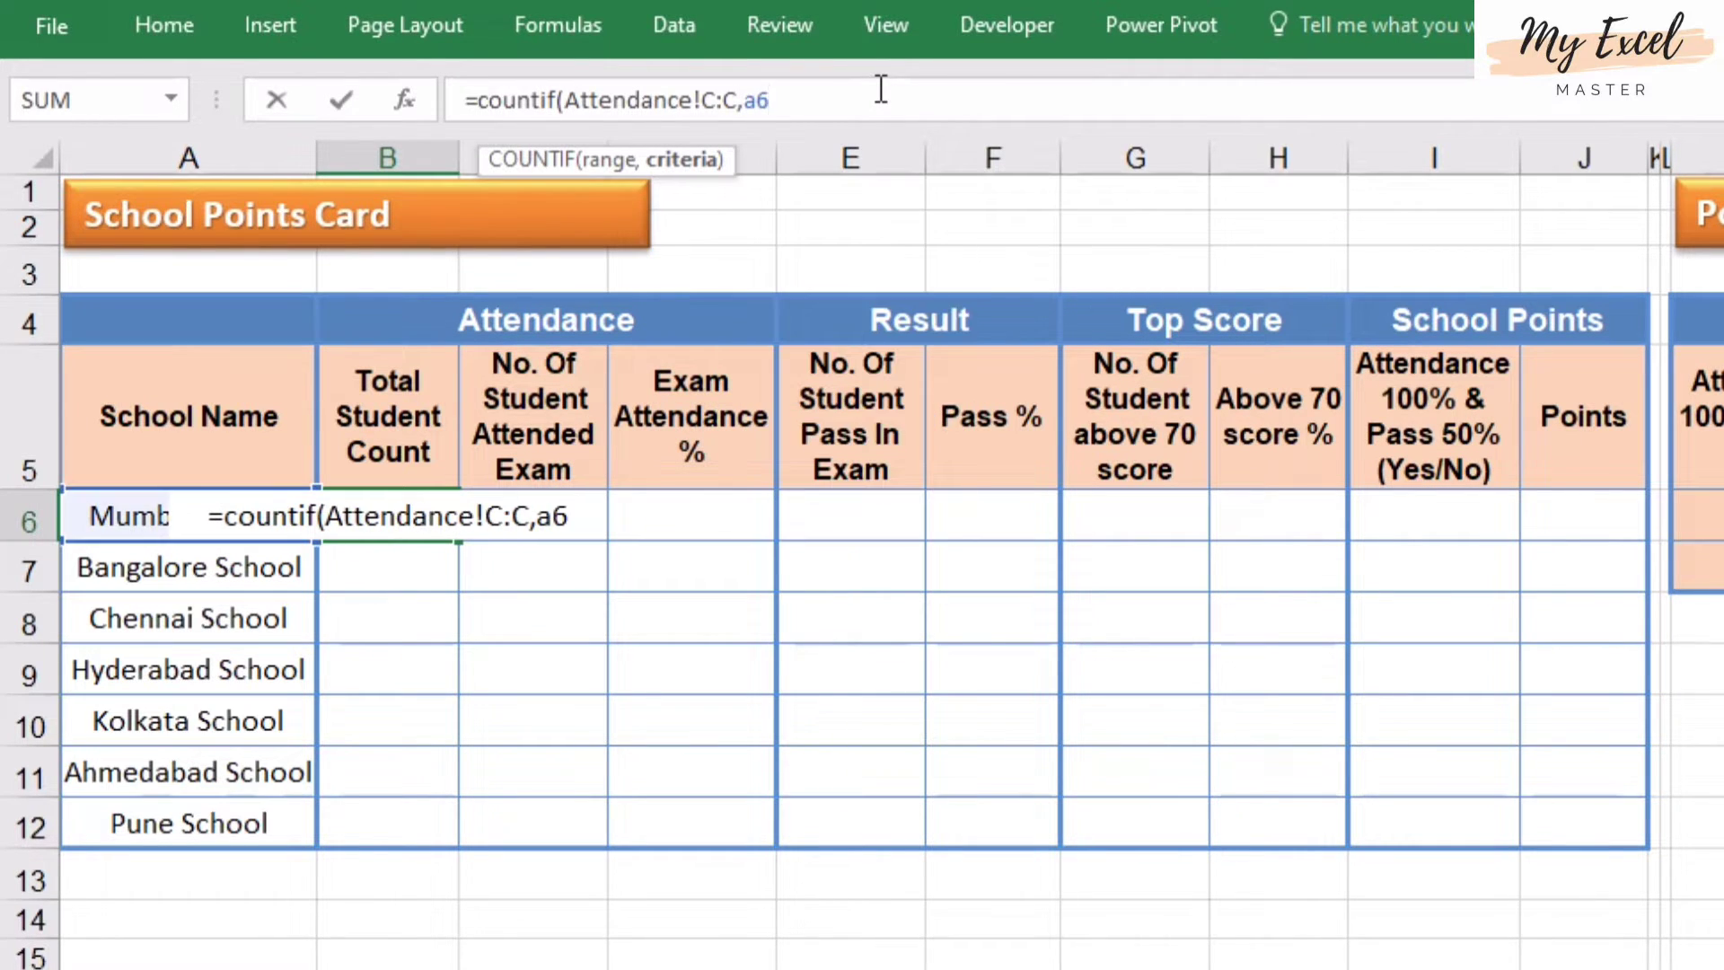
{"action": "type", "text": ")"}
{"action": "key", "text": "Return"}
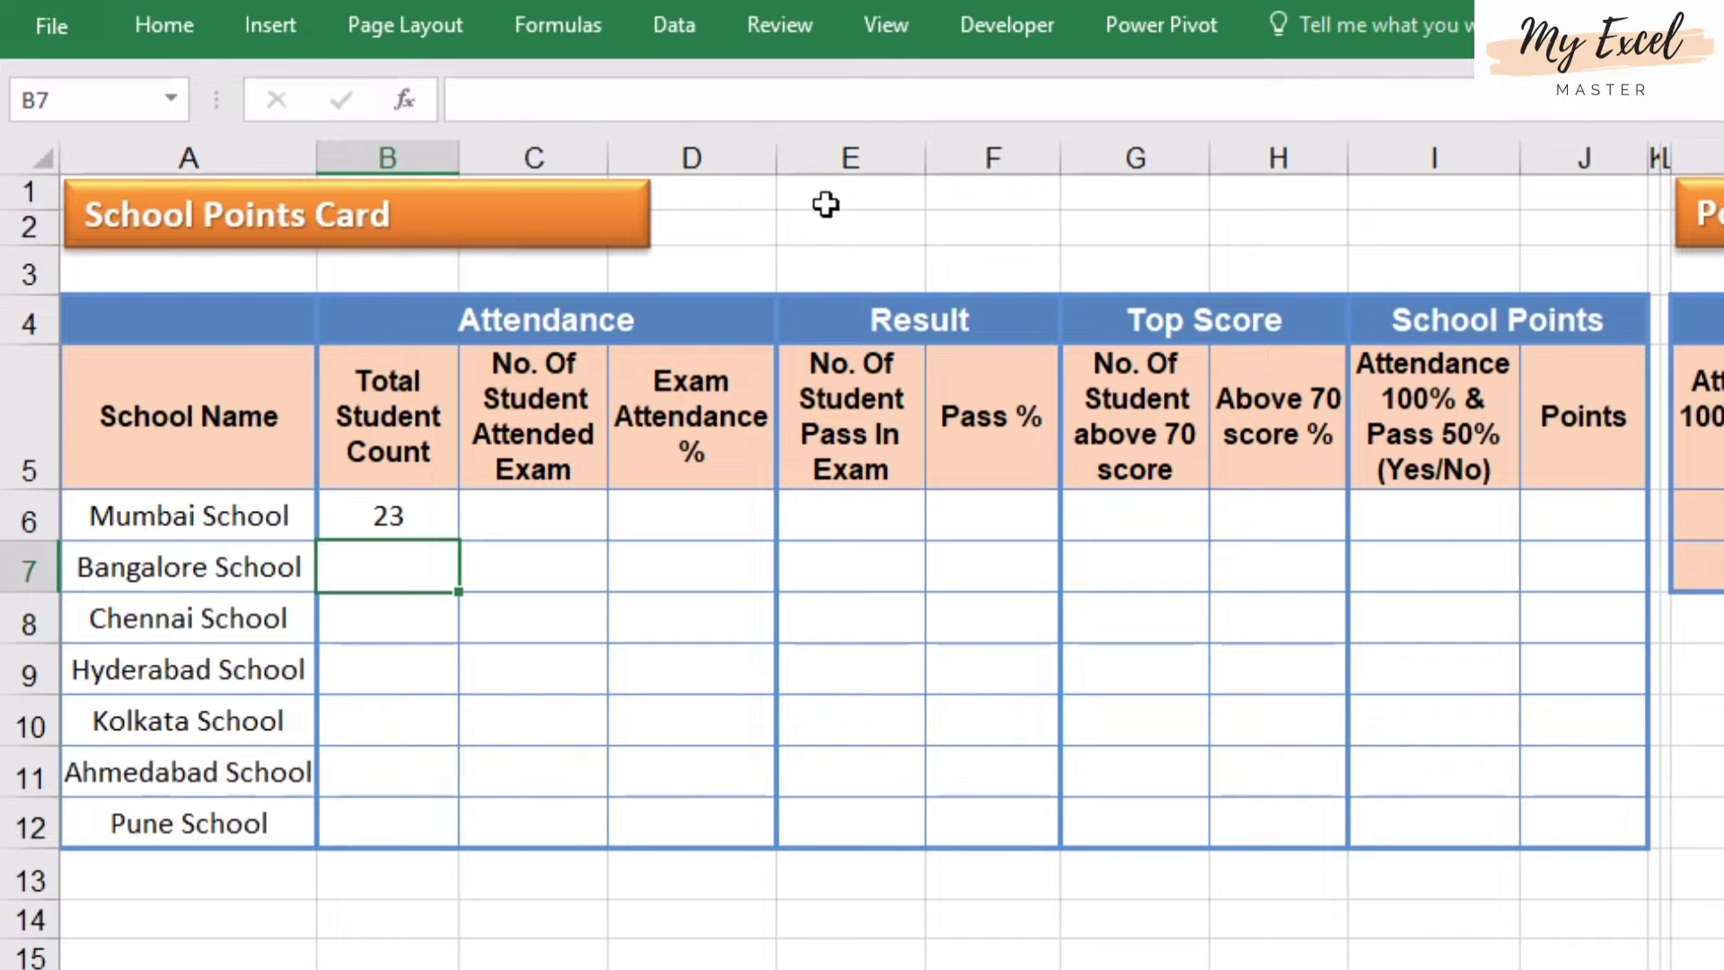
Check Mumbai School's count by filtering the Attendance sheet's School Name column to Mumbai School and selecting its entries, and remove the filter
{"action": "left_click", "coordinate": [454, 515]}
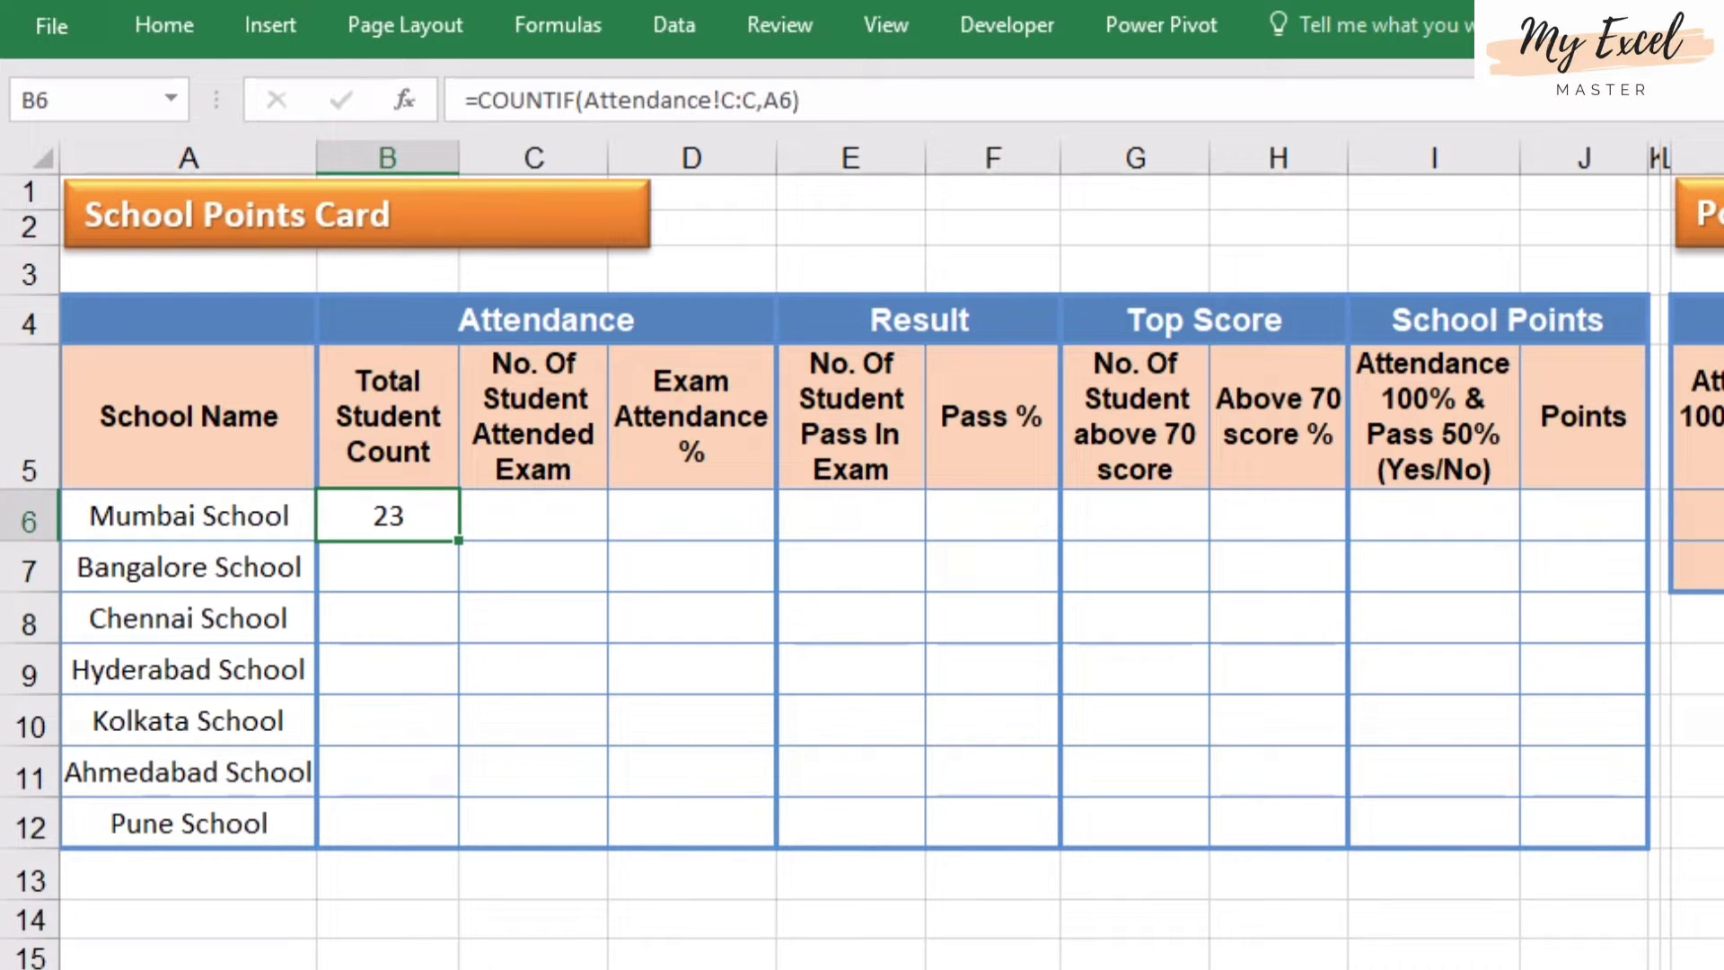
{"action": "key", "text": "ctrl+Page_Down"}
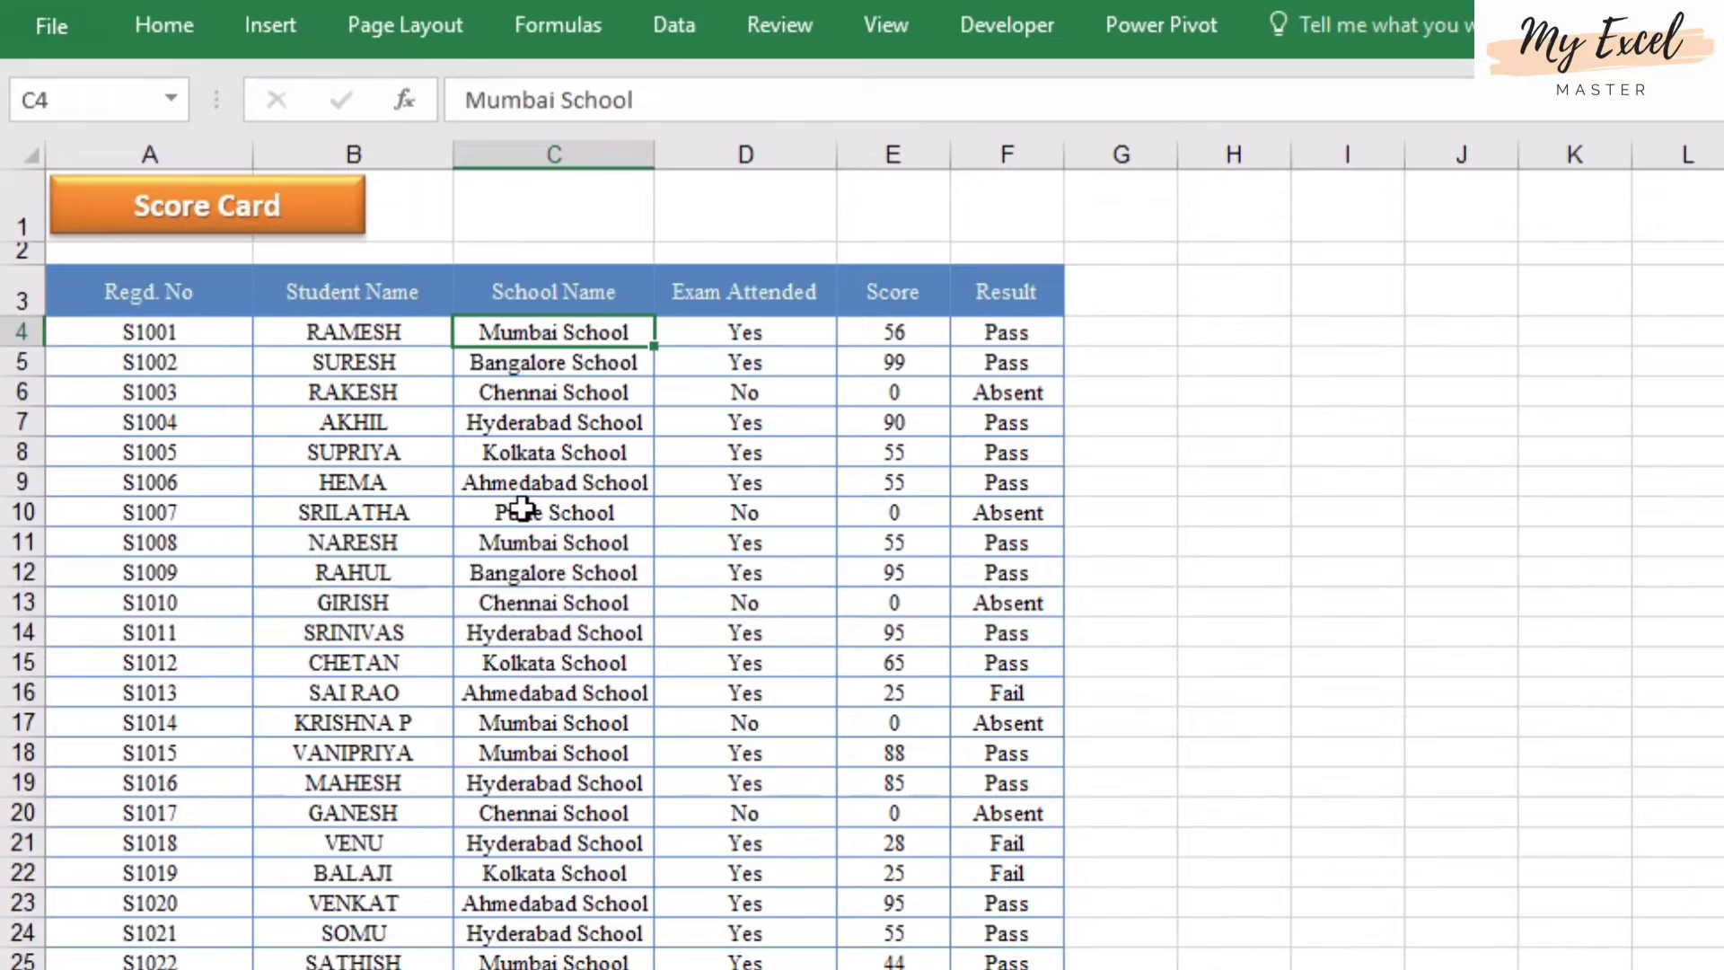
{"action": "left_click", "coordinate": [593, 280]}
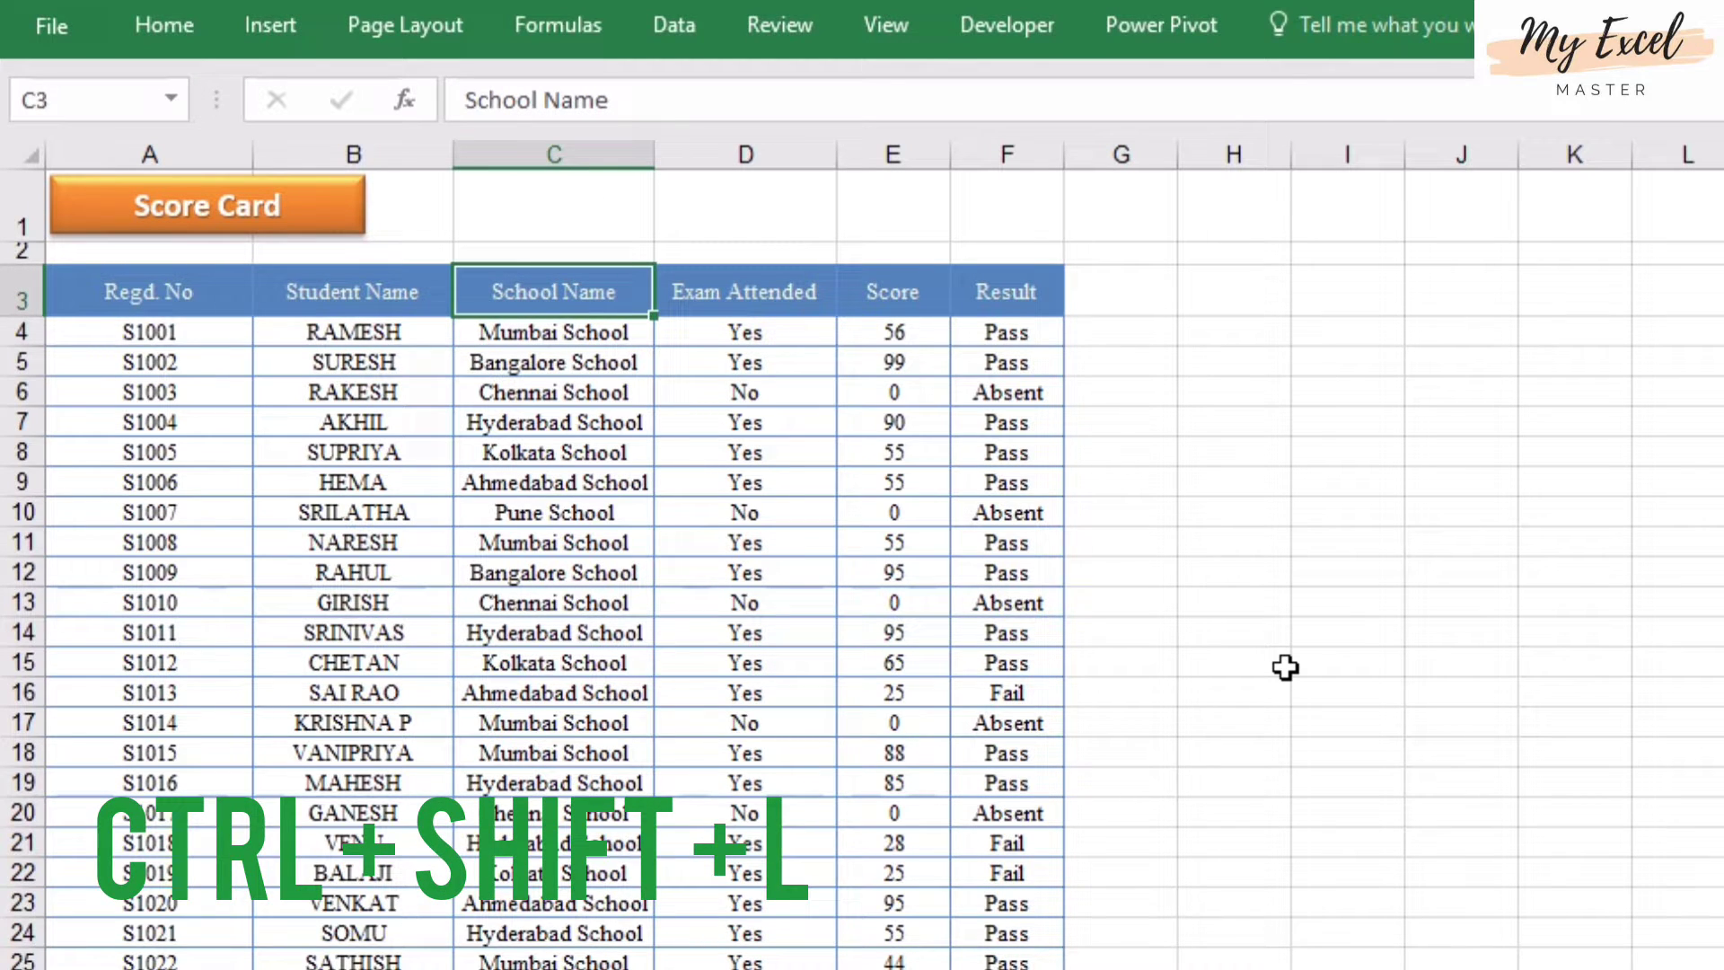
{"action": "key", "text": "ctrl+shift+l"}
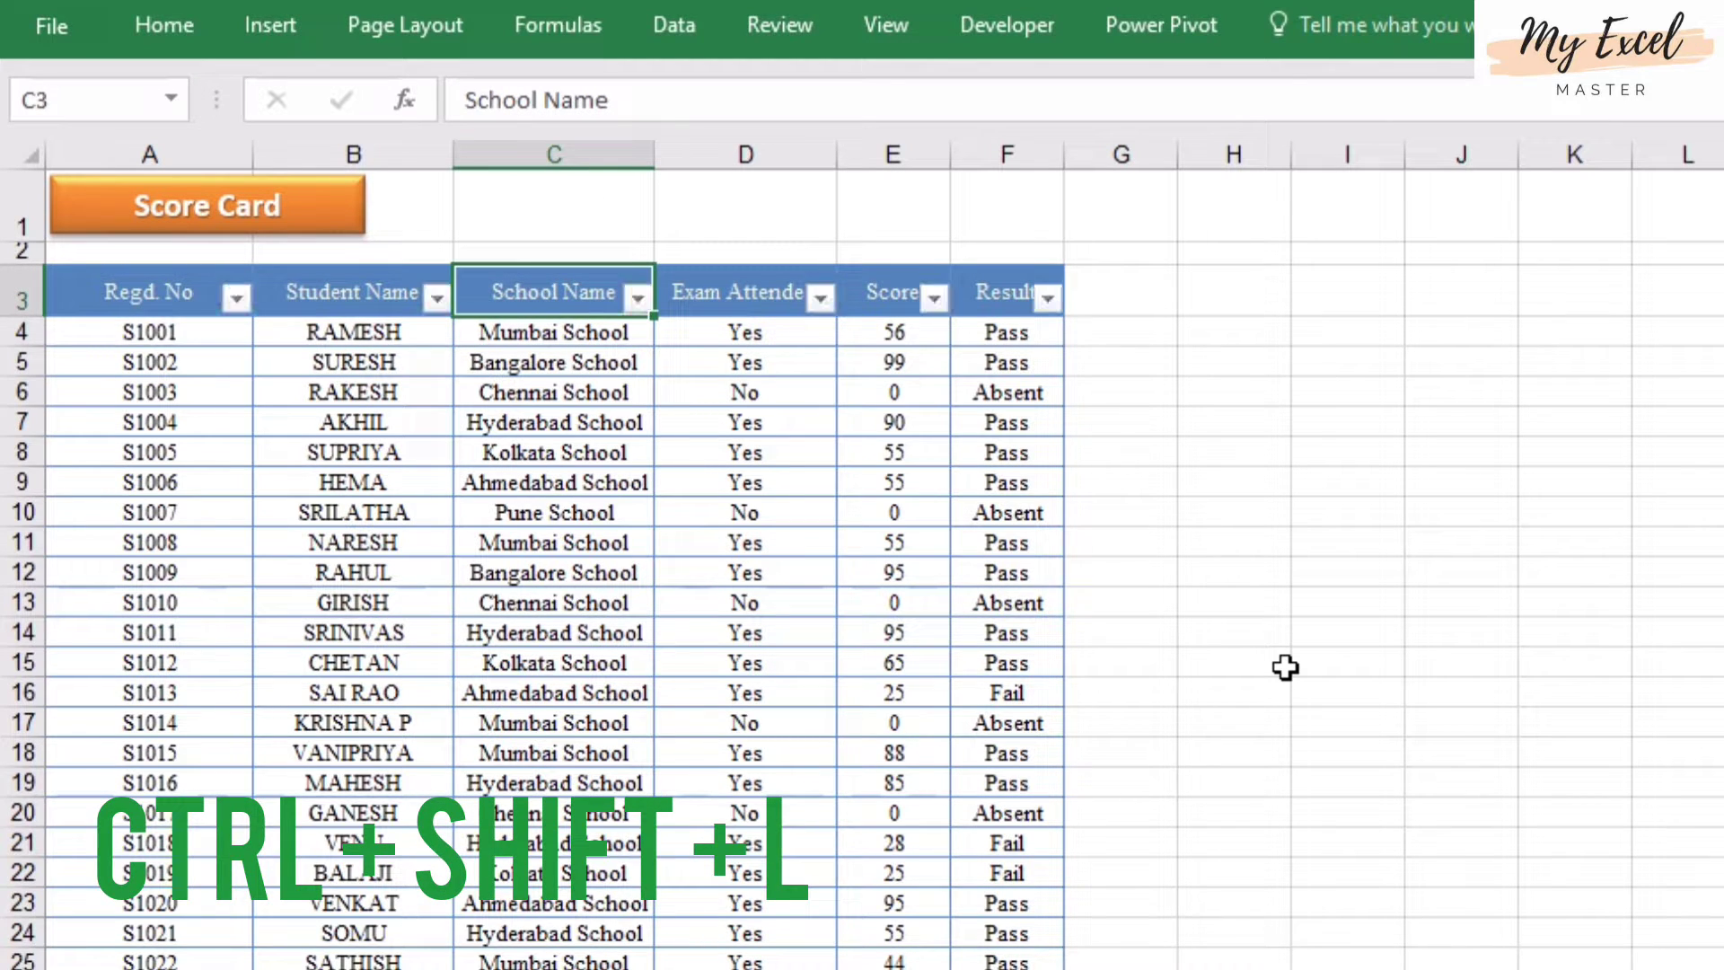
{"action": "left_click", "coordinate": [639, 300]}
{"action": "left_click", "coordinate": [376, 646]}
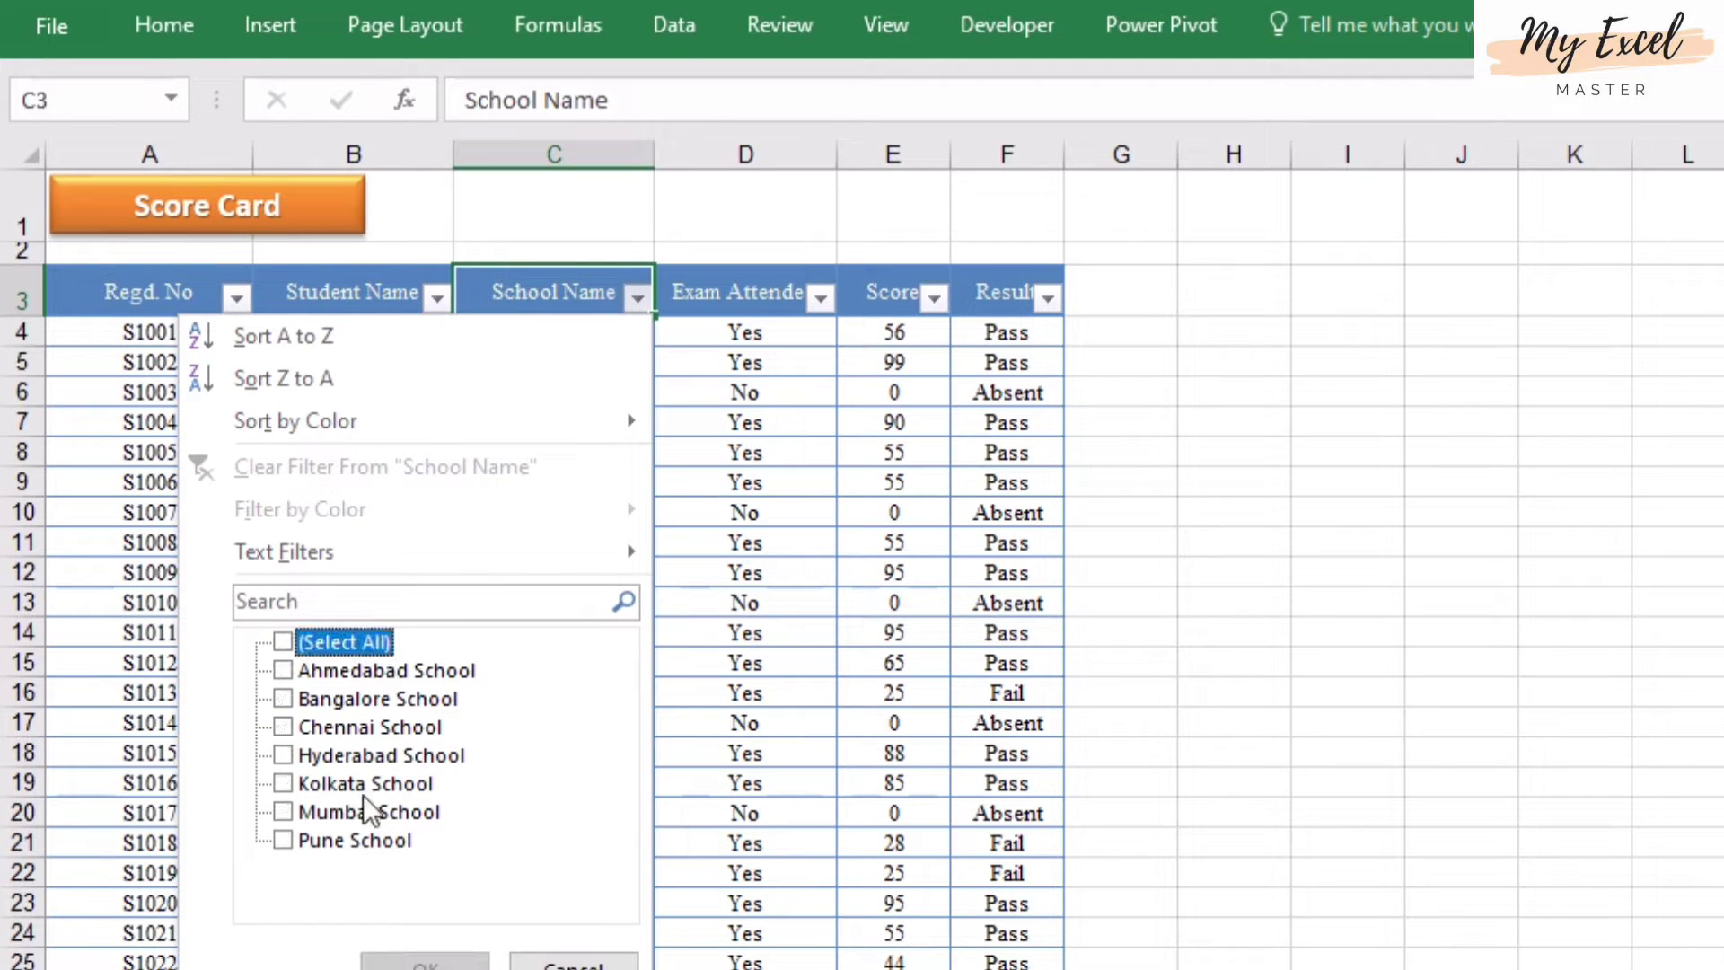
{"action": "left_click", "coordinate": [368, 811]}
{"action": "left_click", "coordinate": [425, 960]}
{"action": "left_click_drag", "start_coordinate": [581, 338], "coordinate": [557, 962]}
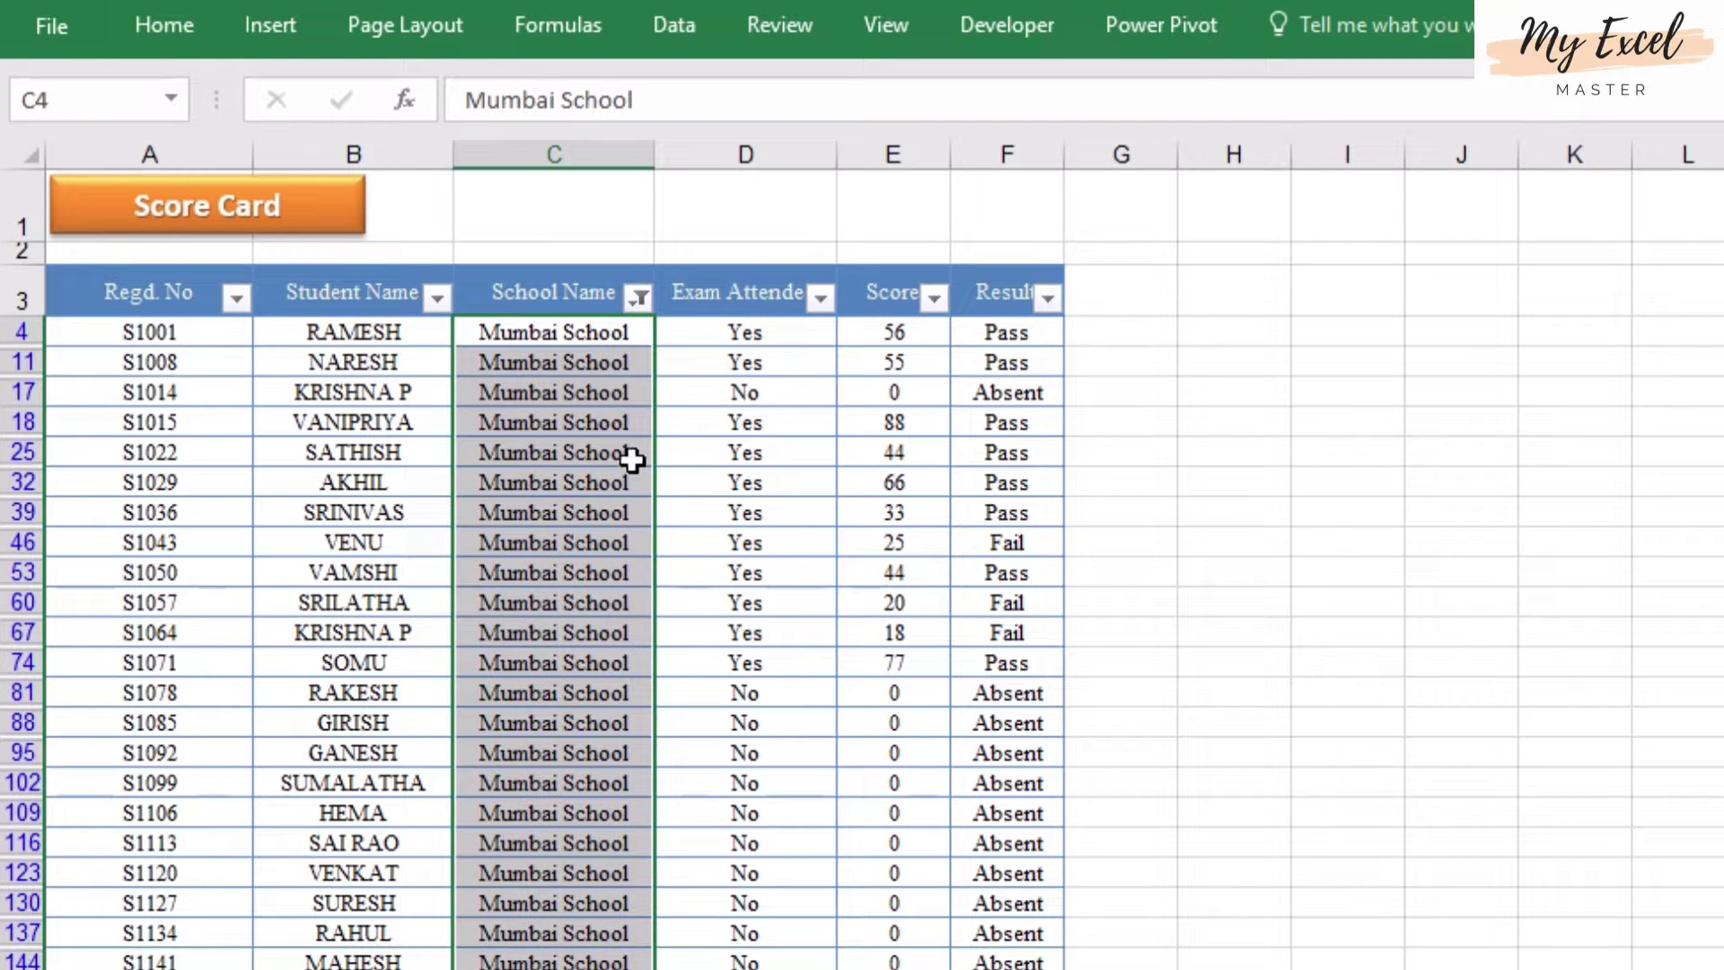
{"action": "left_click", "coordinate": [612, 424]}
{"action": "left_click", "coordinate": [558, 303]}
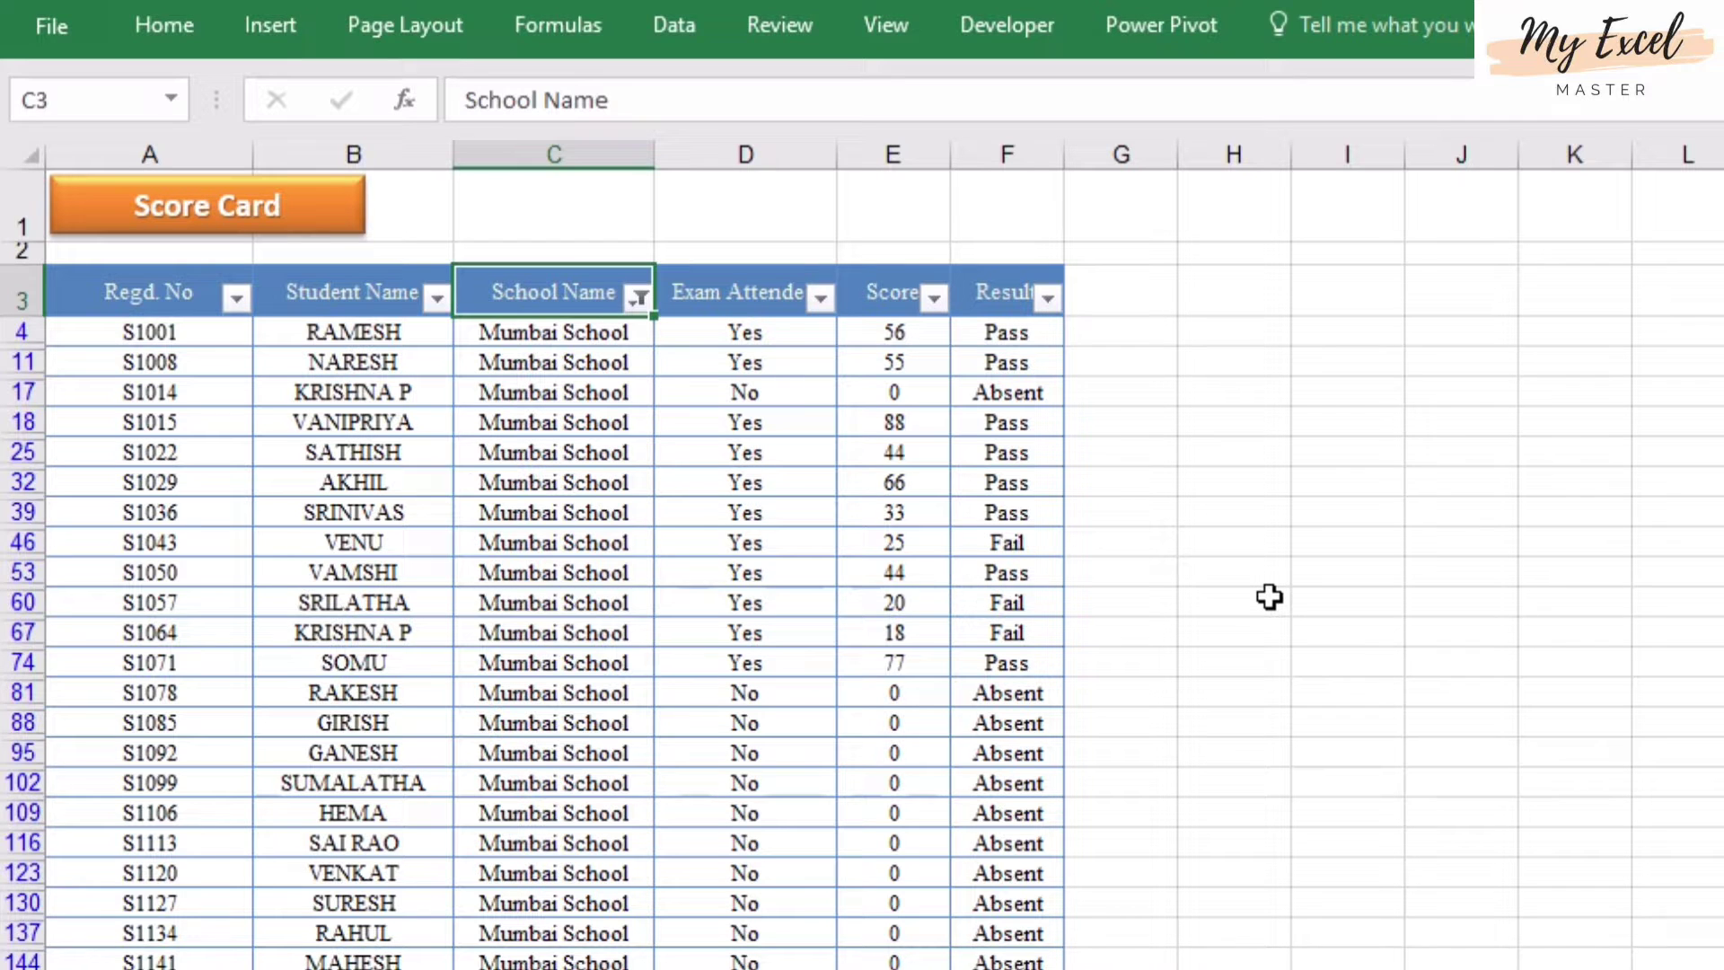
{"action": "key", "text": "ctrl+shift+l"}
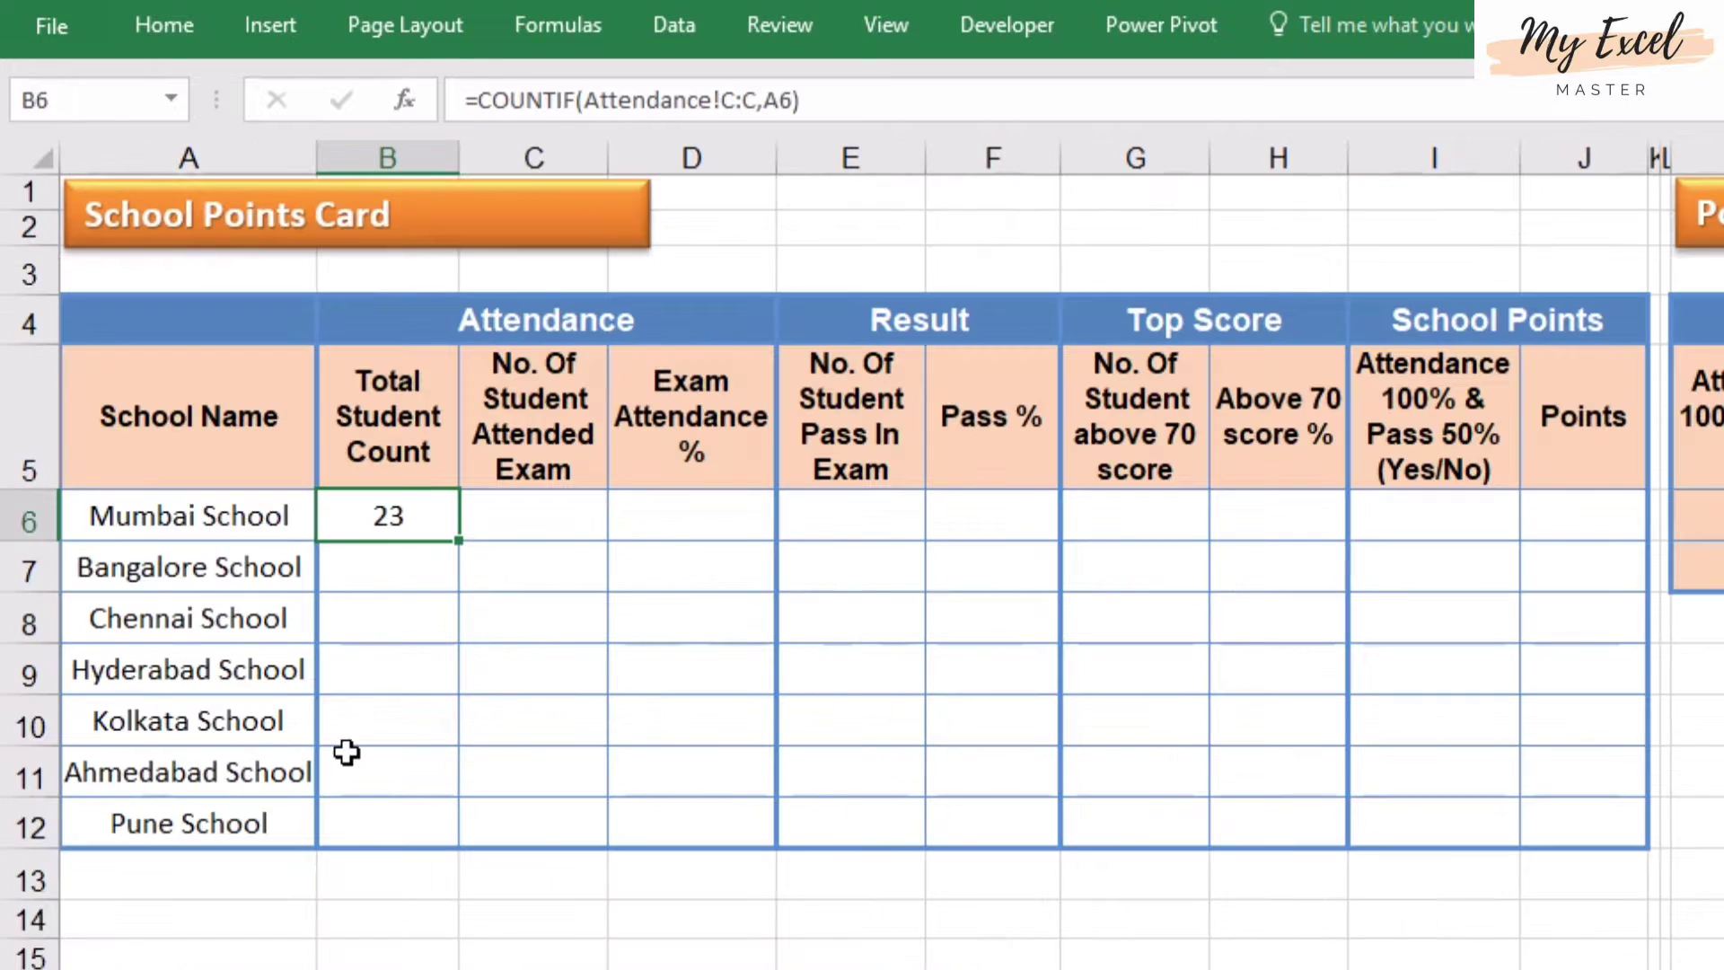
Try filling the COUNTIF formula from B6 down through B12, and undo the fill
{"action": "left_click", "coordinate": [397, 620]}
{"action": "left_click", "coordinate": [408, 519]}
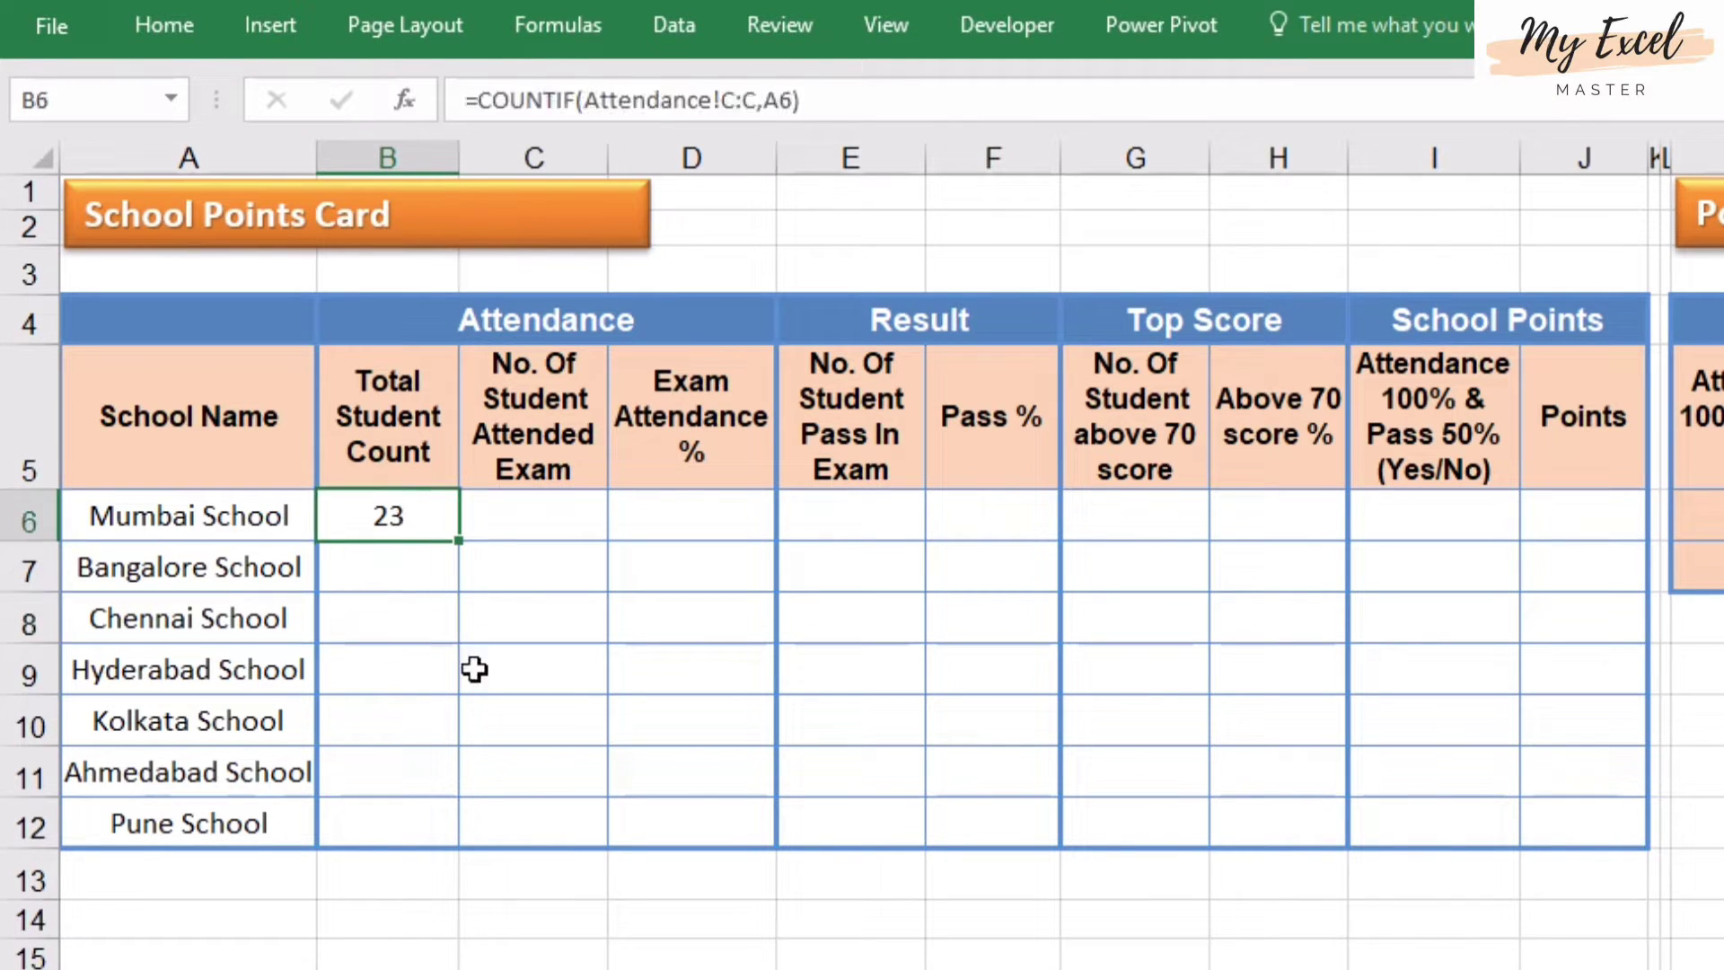
{"action": "left_click_drag", "start_coordinate": [462, 550], "coordinate": [435, 829]}
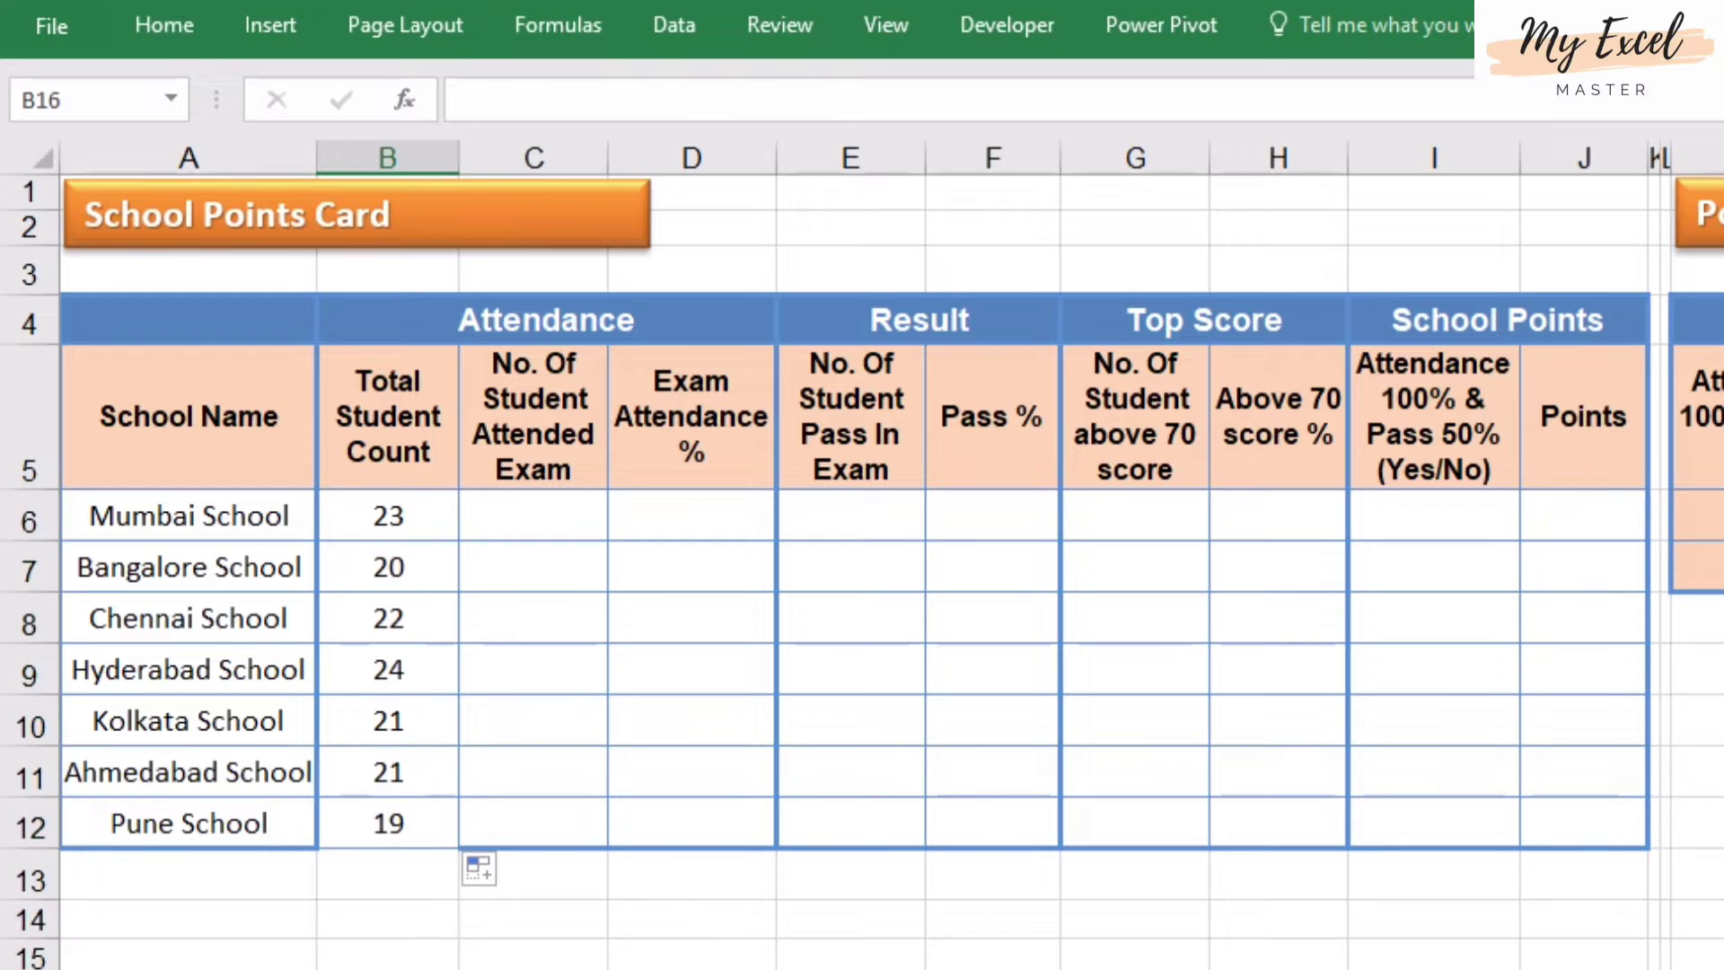
{"action": "left_click_drag", "start_coordinate": [403, 538], "coordinate": [388, 774]}
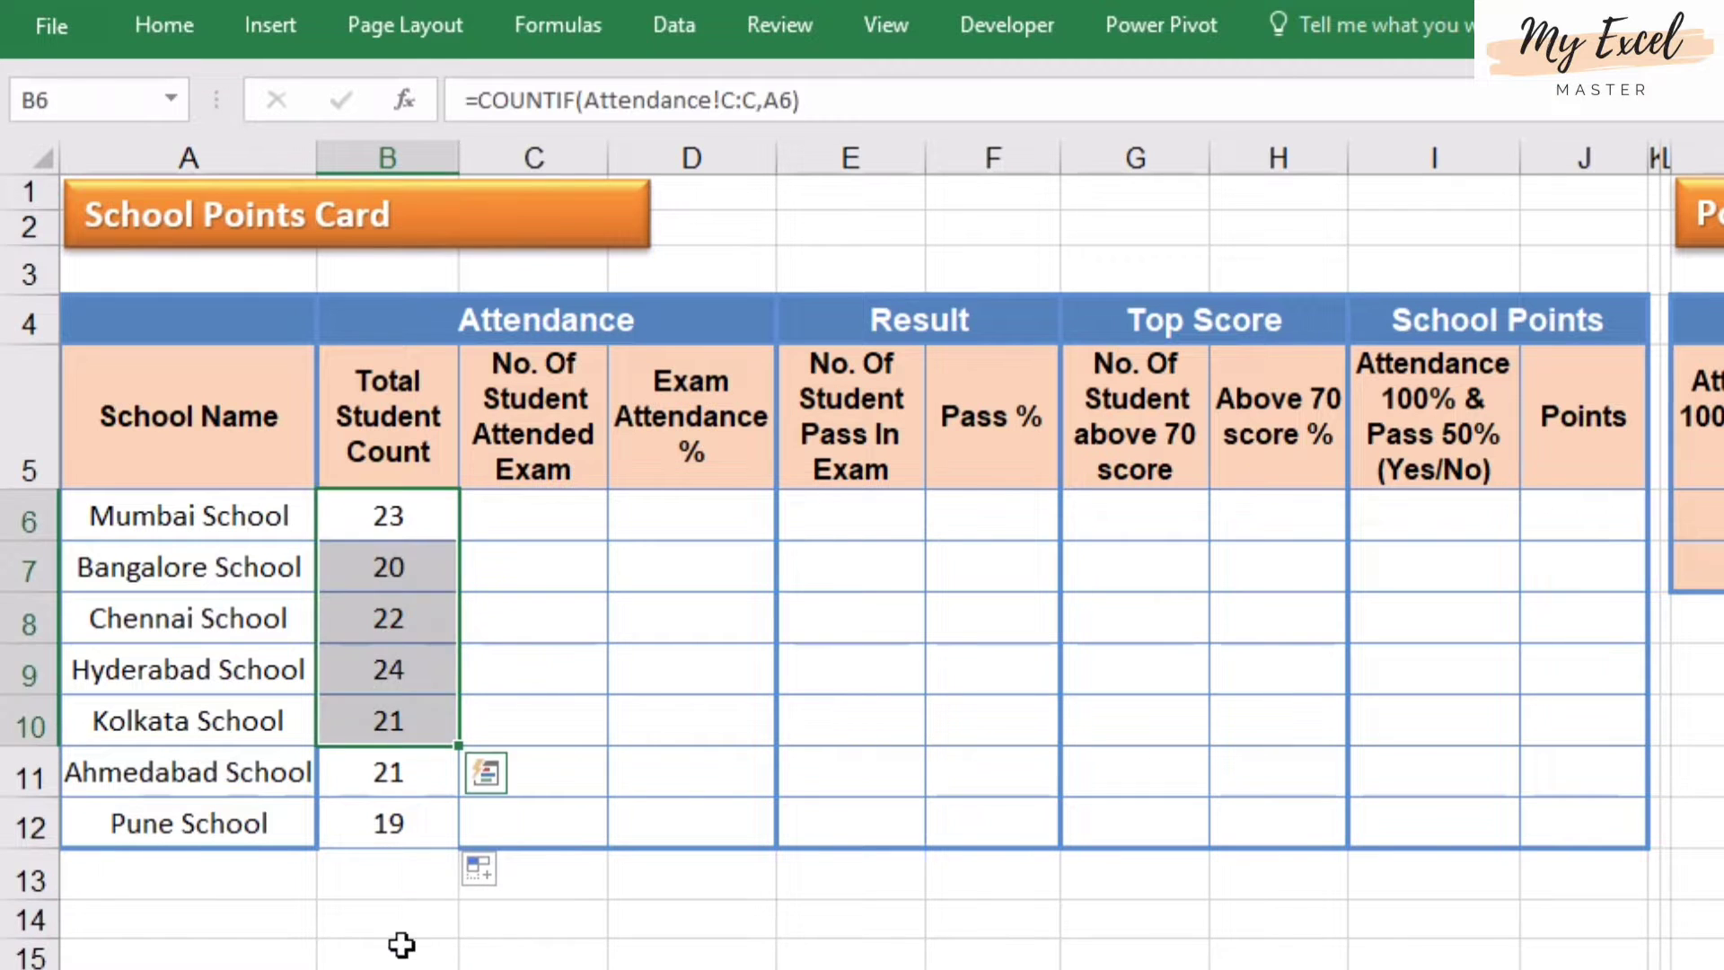
{"action": "left_click", "coordinate": [400, 943]}
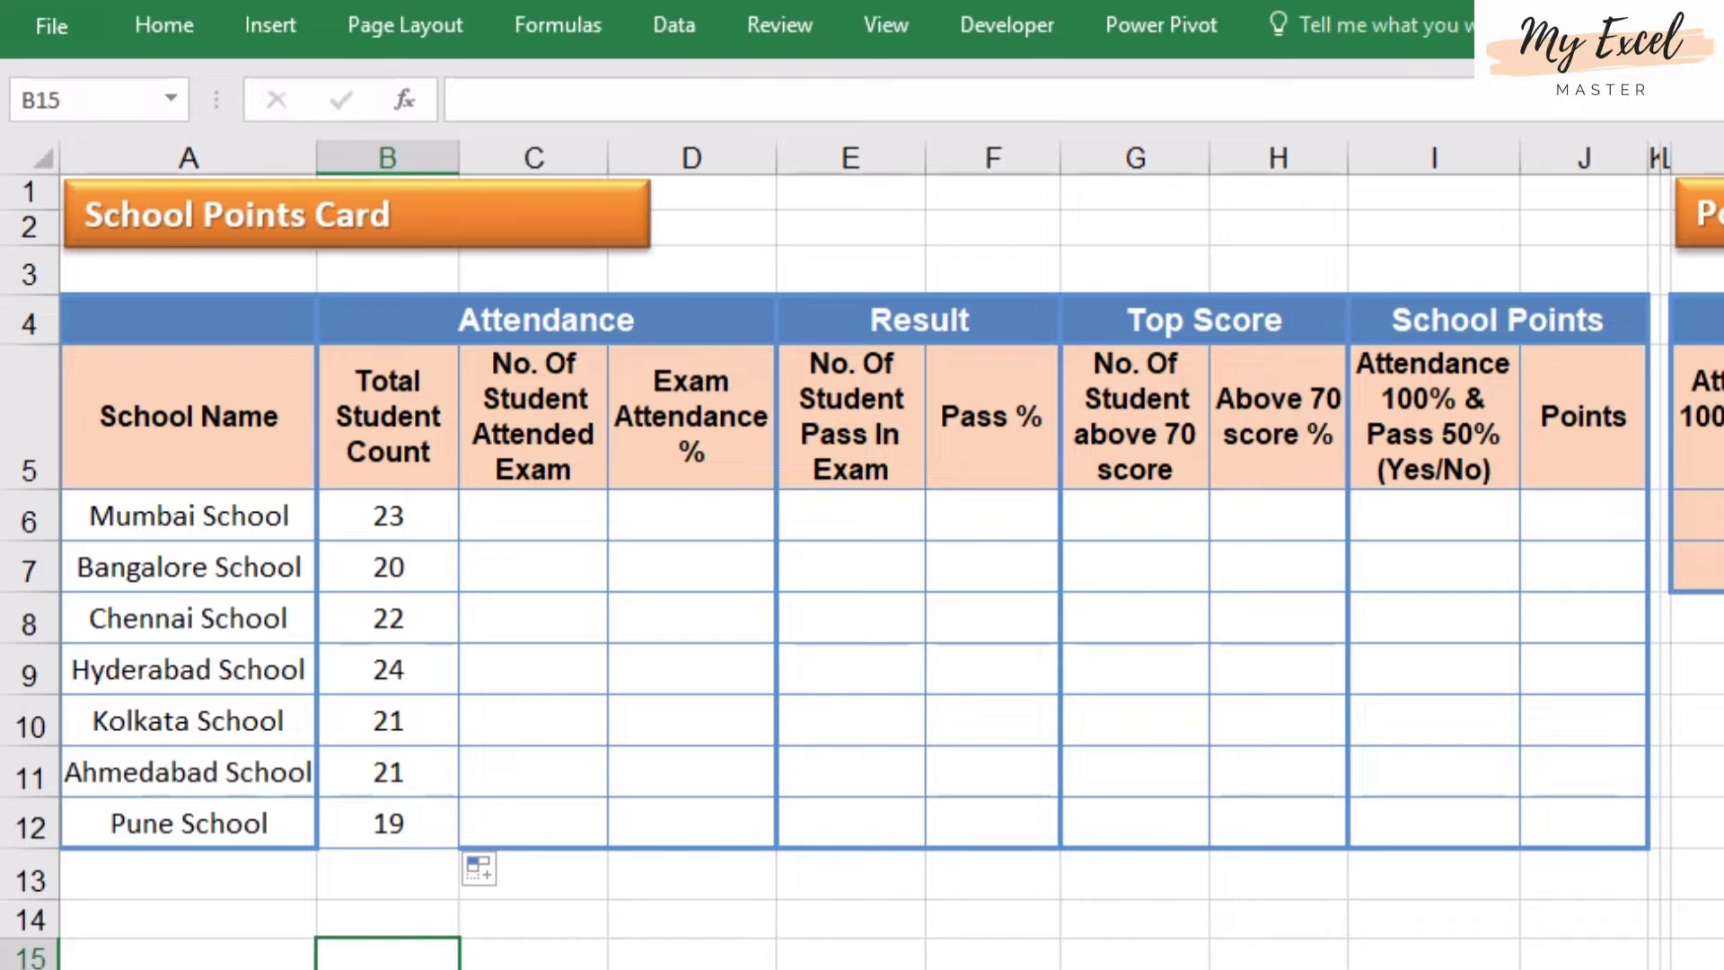
{"action": "key", "text": "ctrl+z"}
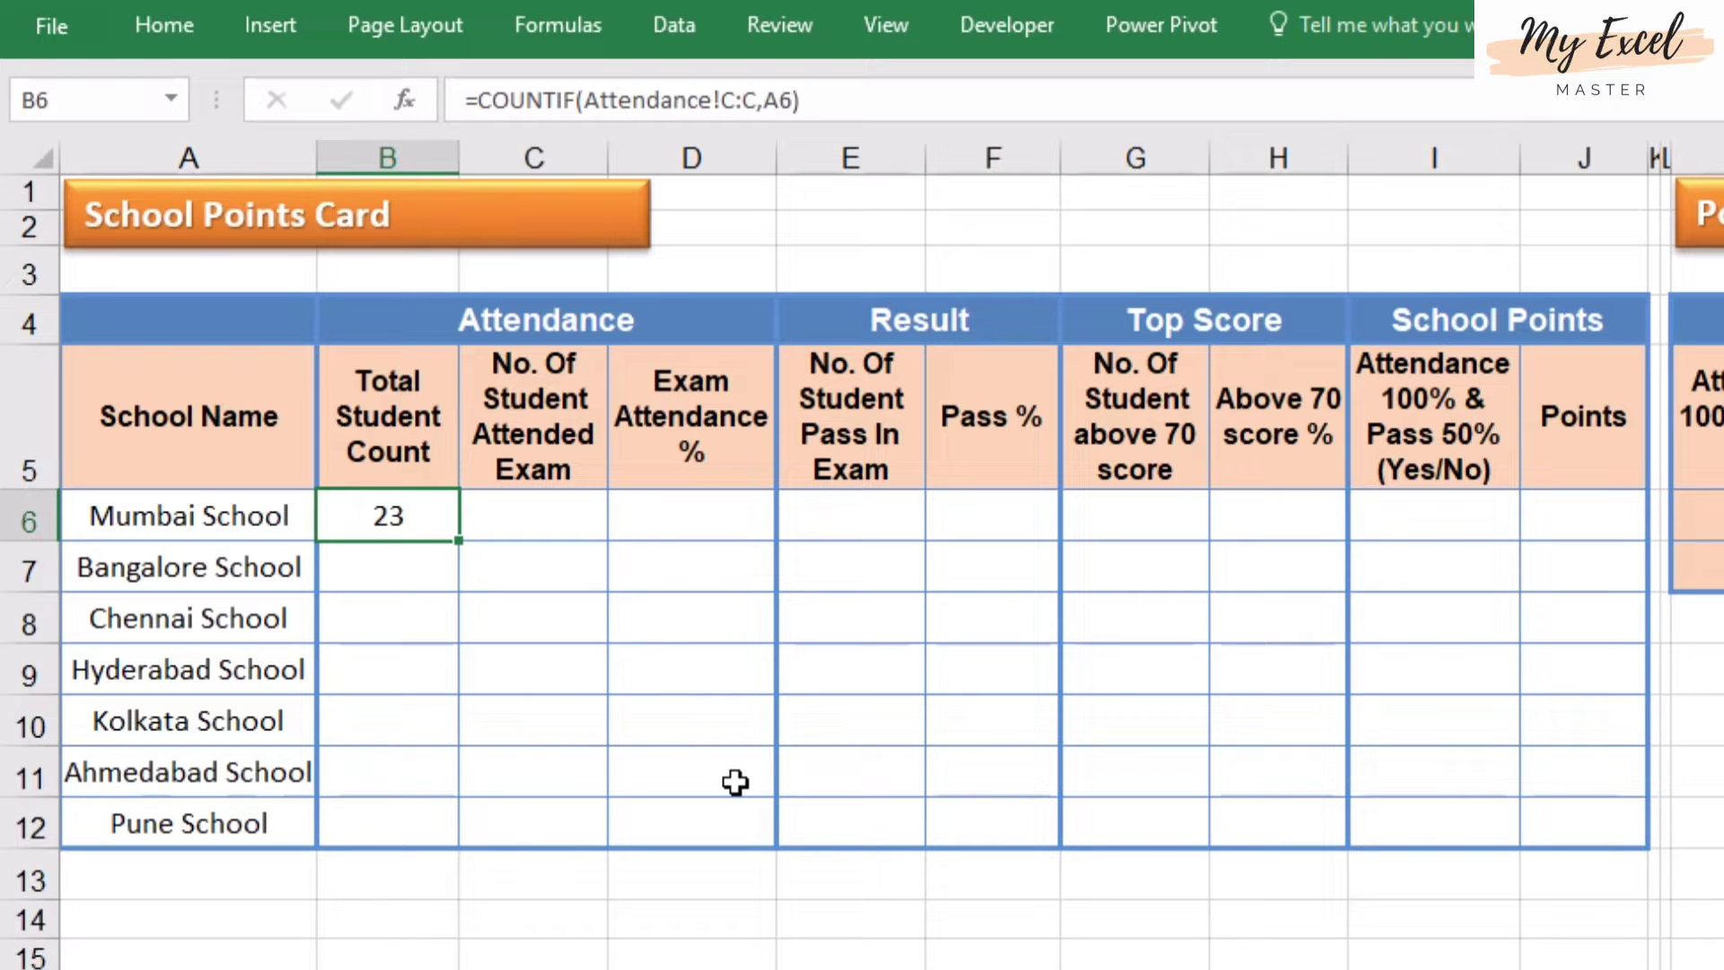
Copy B6 and paste only its formula into B7:B12 using Paste Special with the Formulas option
{"action": "key", "text": "Down"}
{"action": "key", "text": "shift+Down"}
{"action": "key", "text": "shift+Down"}
{"action": "key", "text": "shift+Down"}
{"action": "key", "text": "shift+Down"}
{"action": "key", "text": "shift+Down"}
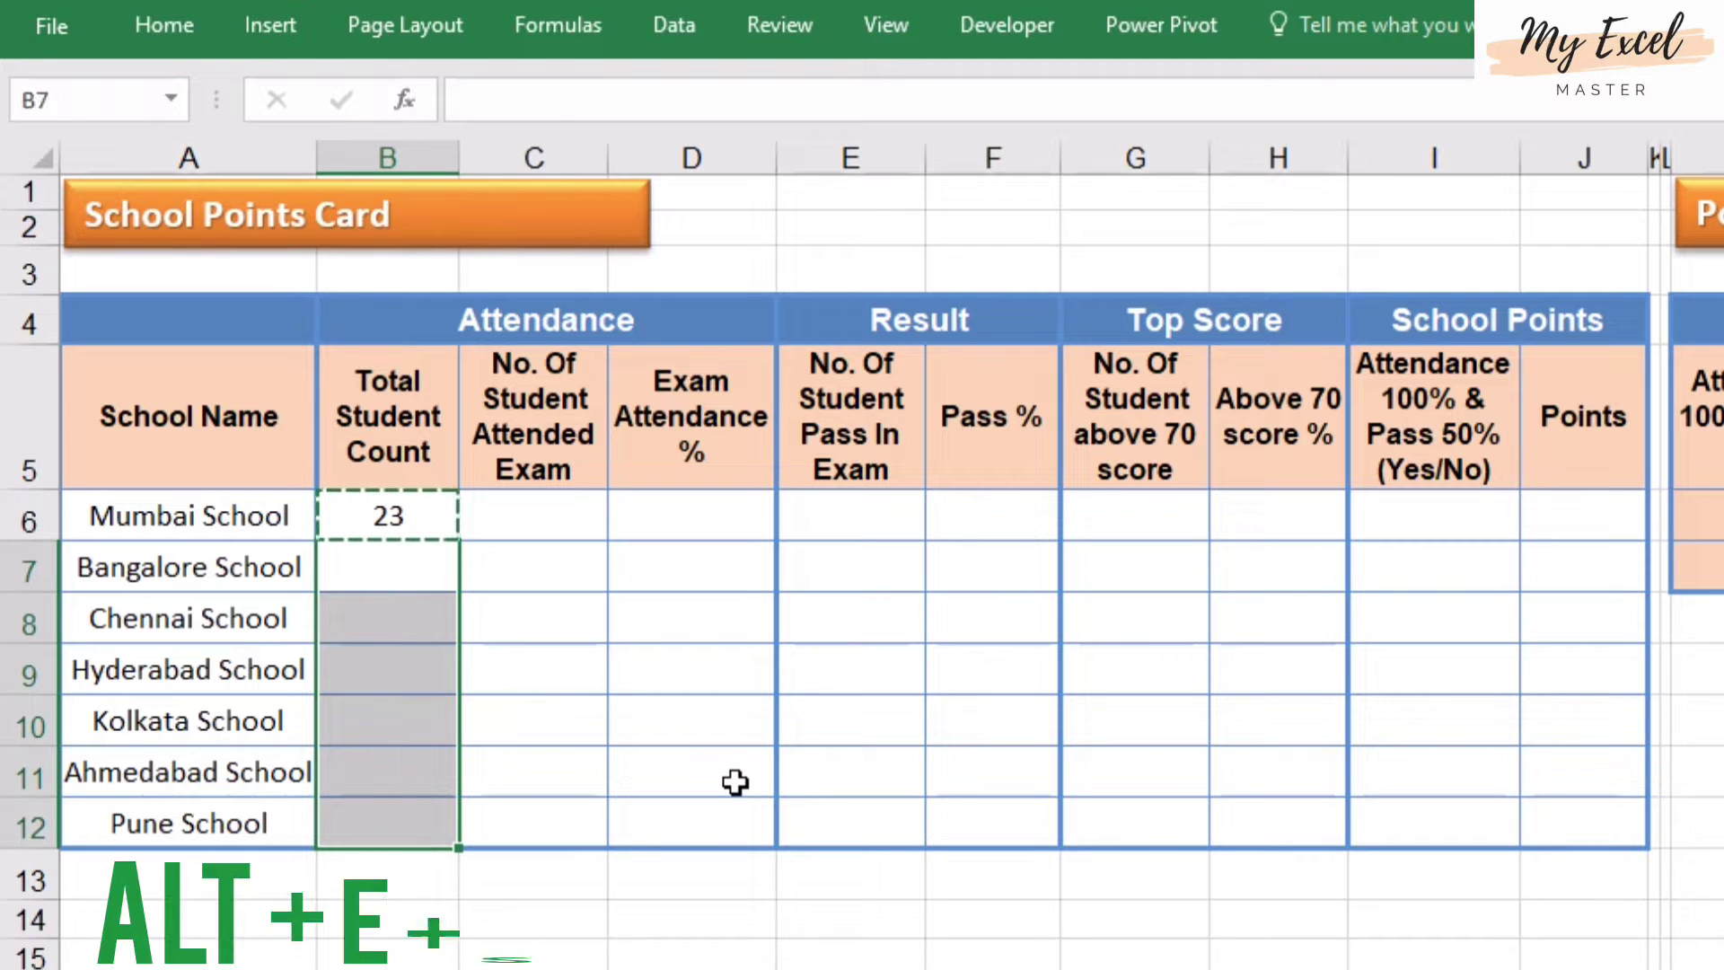
{"action": "key", "text": "alt+e"}
{"action": "key", "text": "s"}
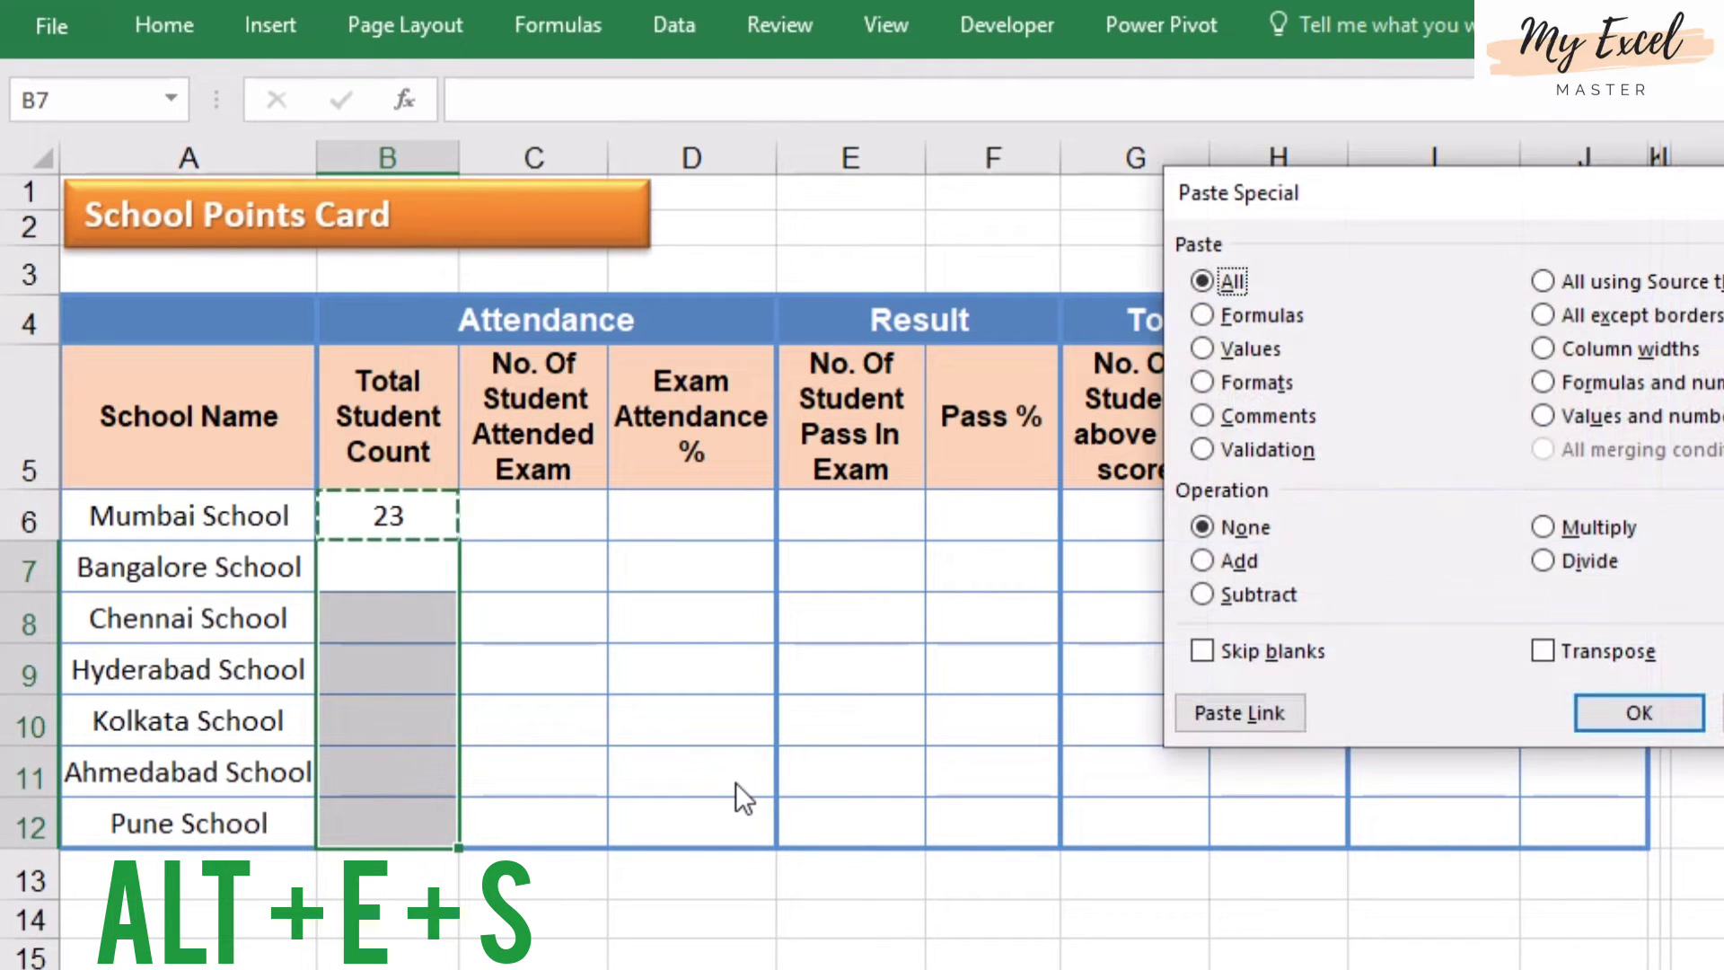
{"action": "left_click_drag", "start_coordinate": [1327, 204], "coordinate": [1331, 354]}
{"action": "left_click", "coordinate": [1280, 473]}
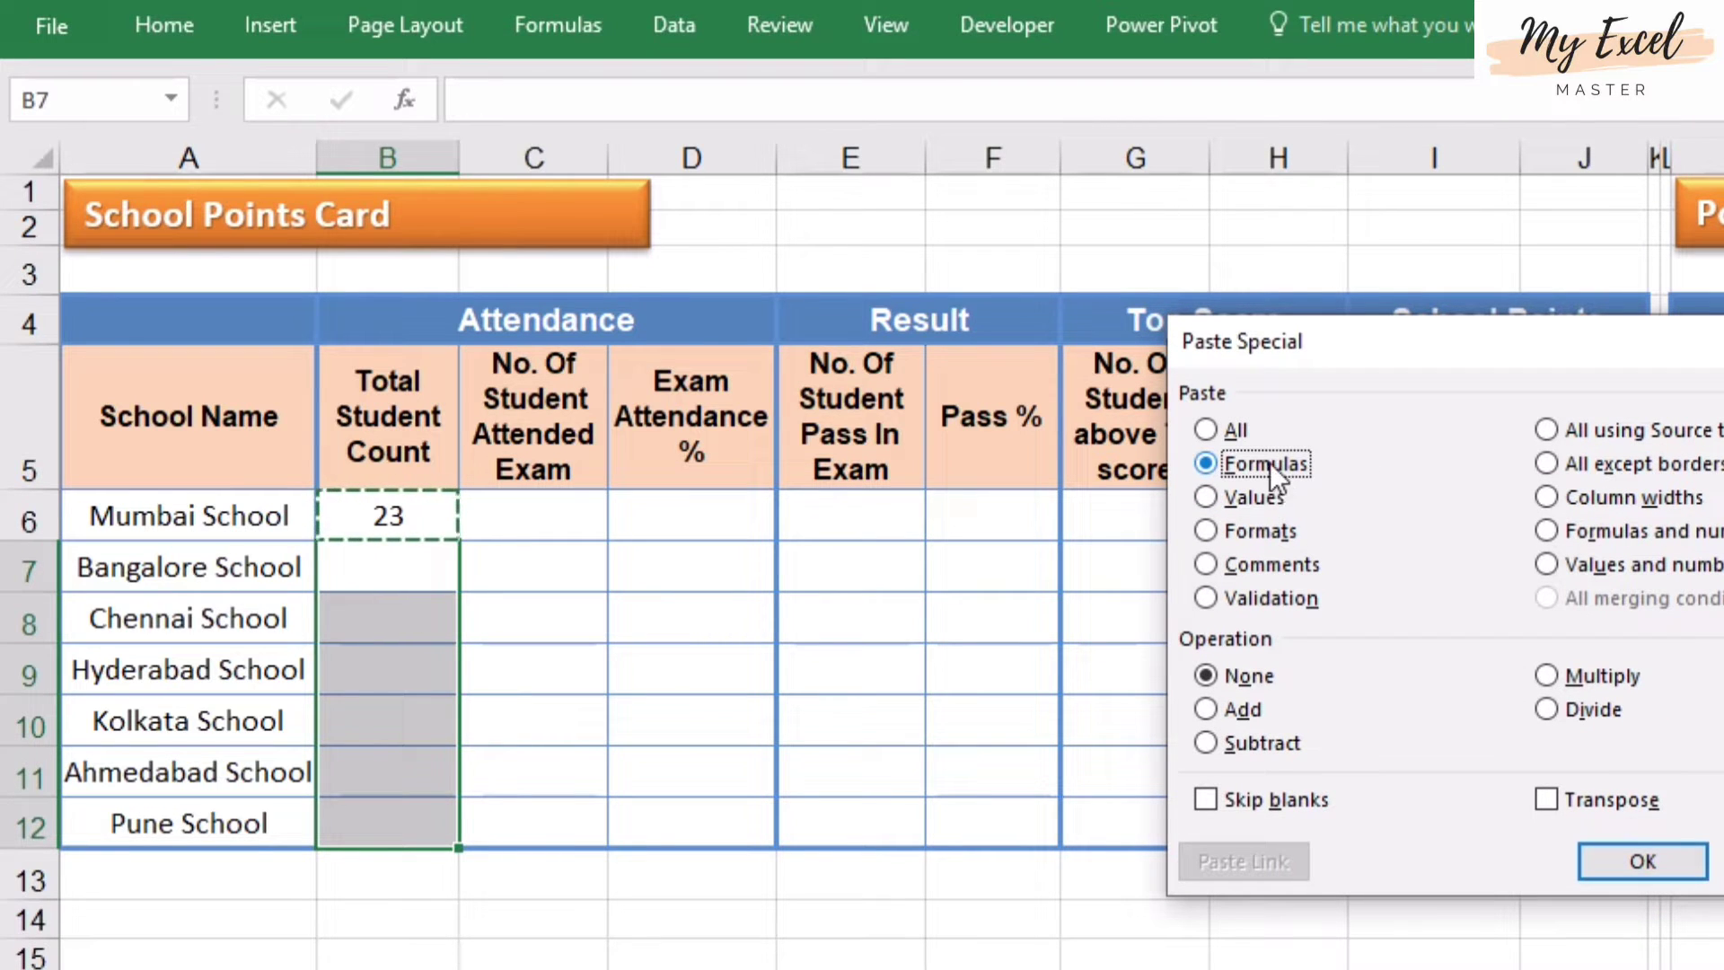
{"action": "left_click", "coordinate": [1643, 861]}
{"action": "left_click", "coordinate": [552, 928]}
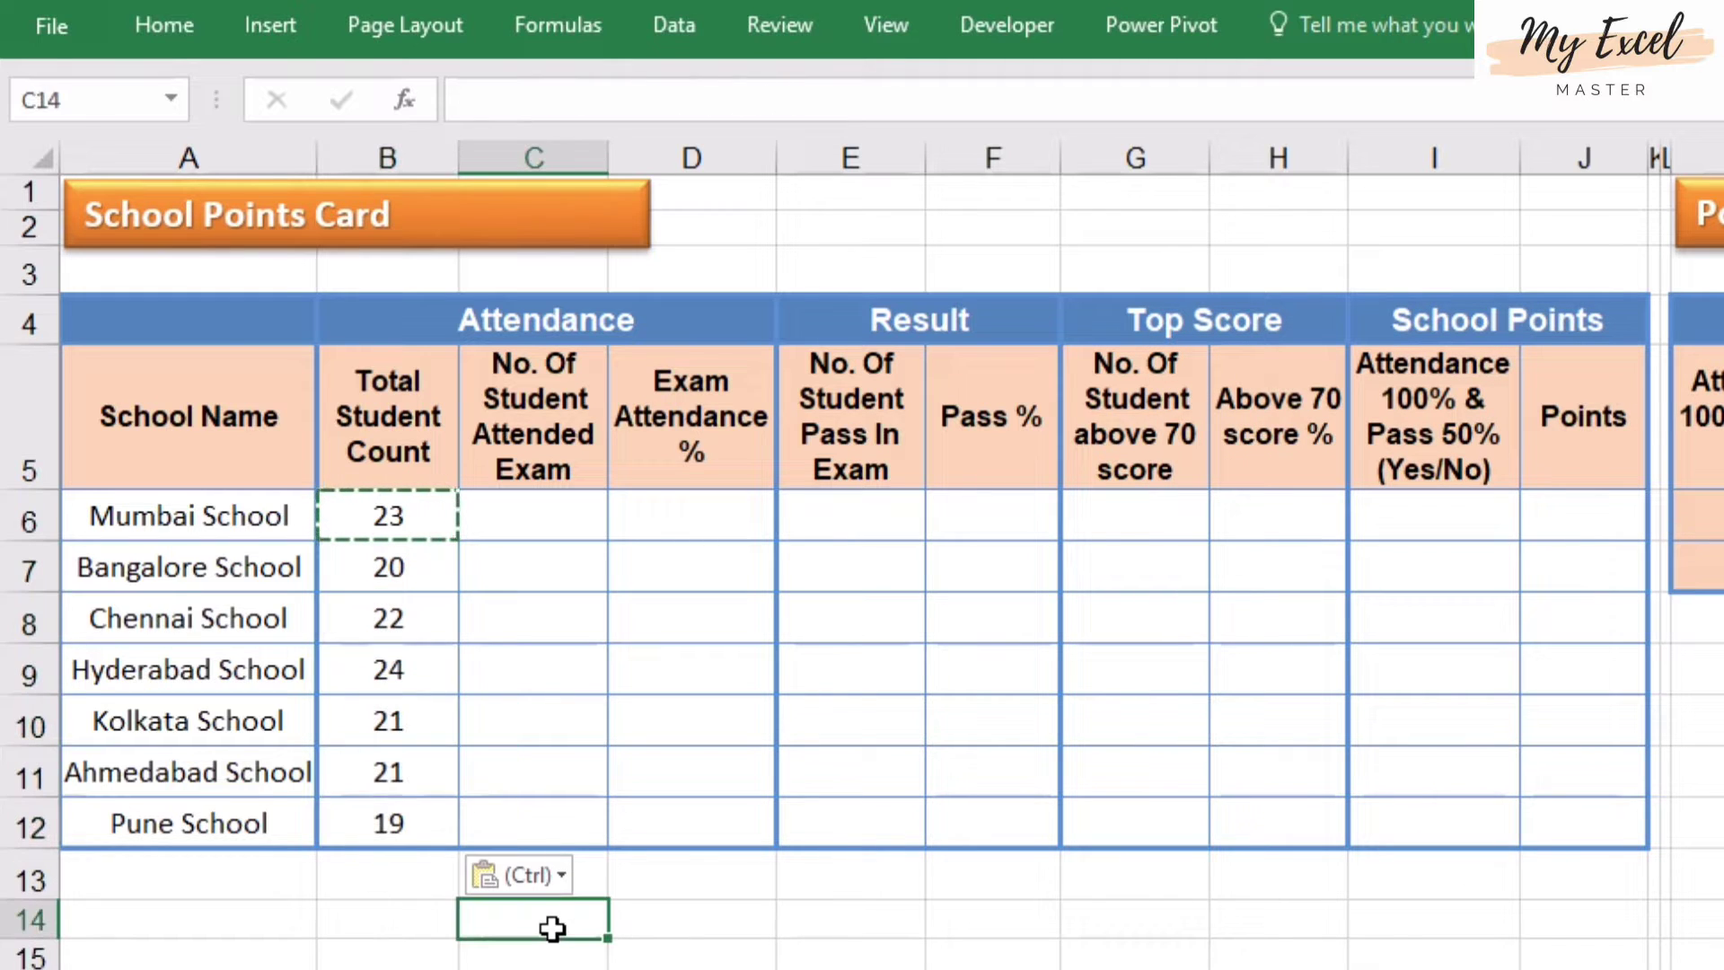
{"action": "key", "text": "Escape"}
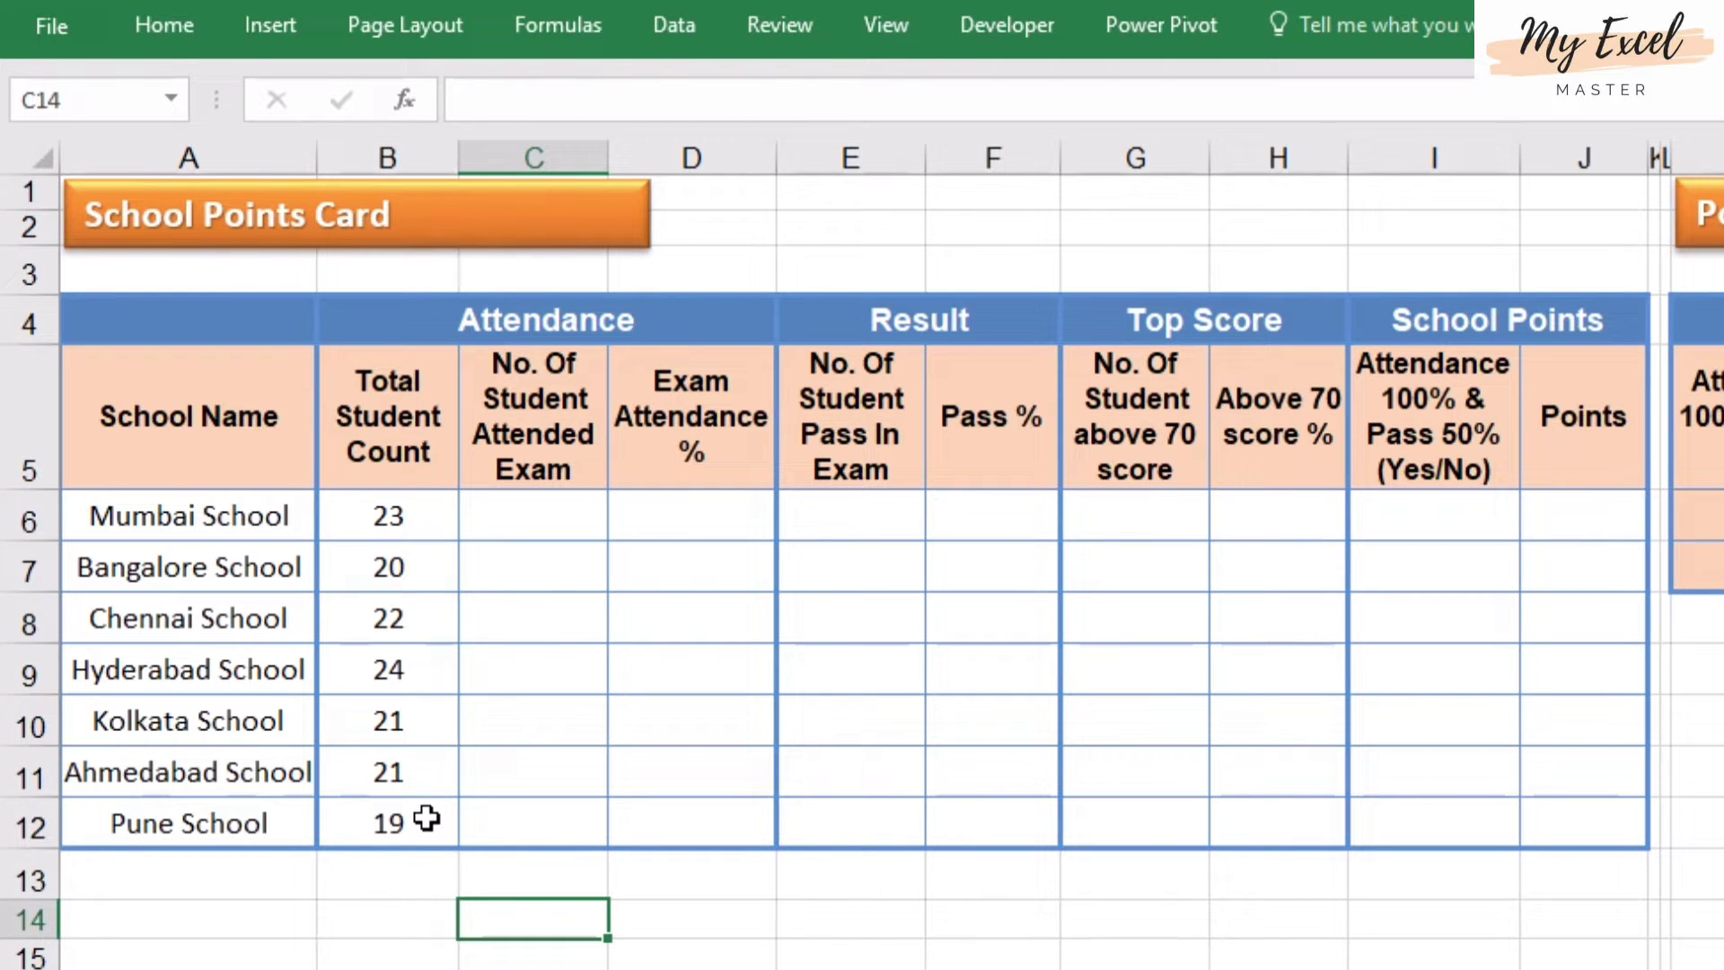
{"action": "left_click", "coordinate": [406, 525]}
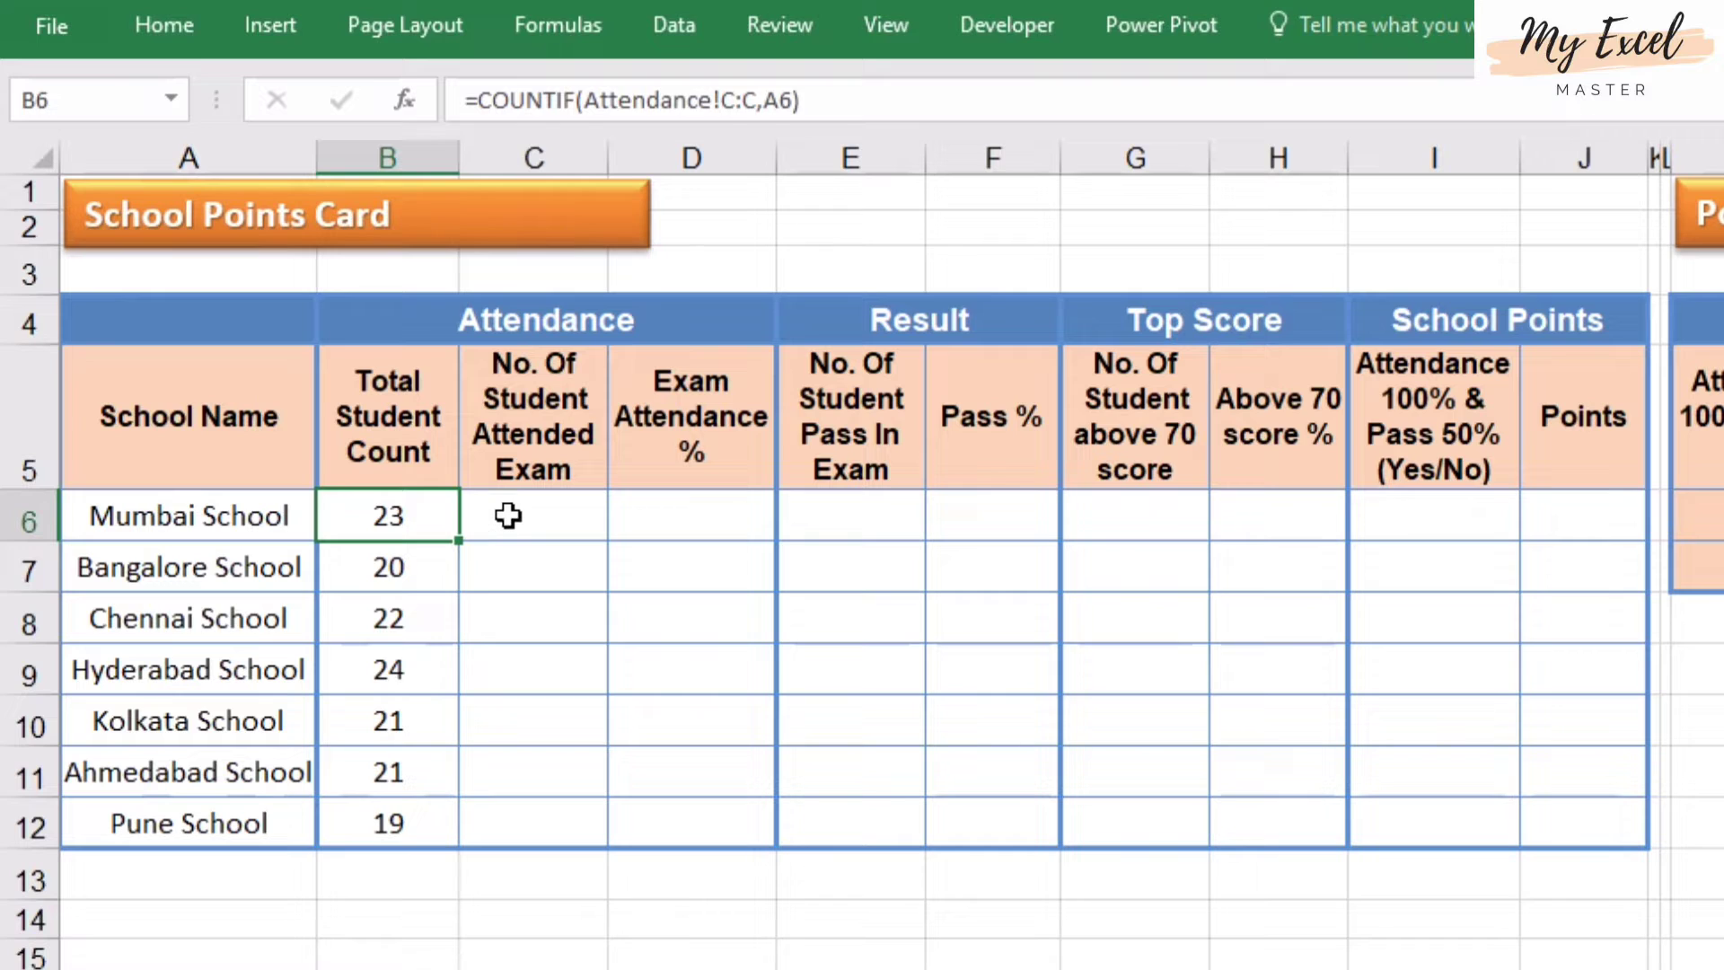
{"action": "left_click", "coordinate": [508, 515]}
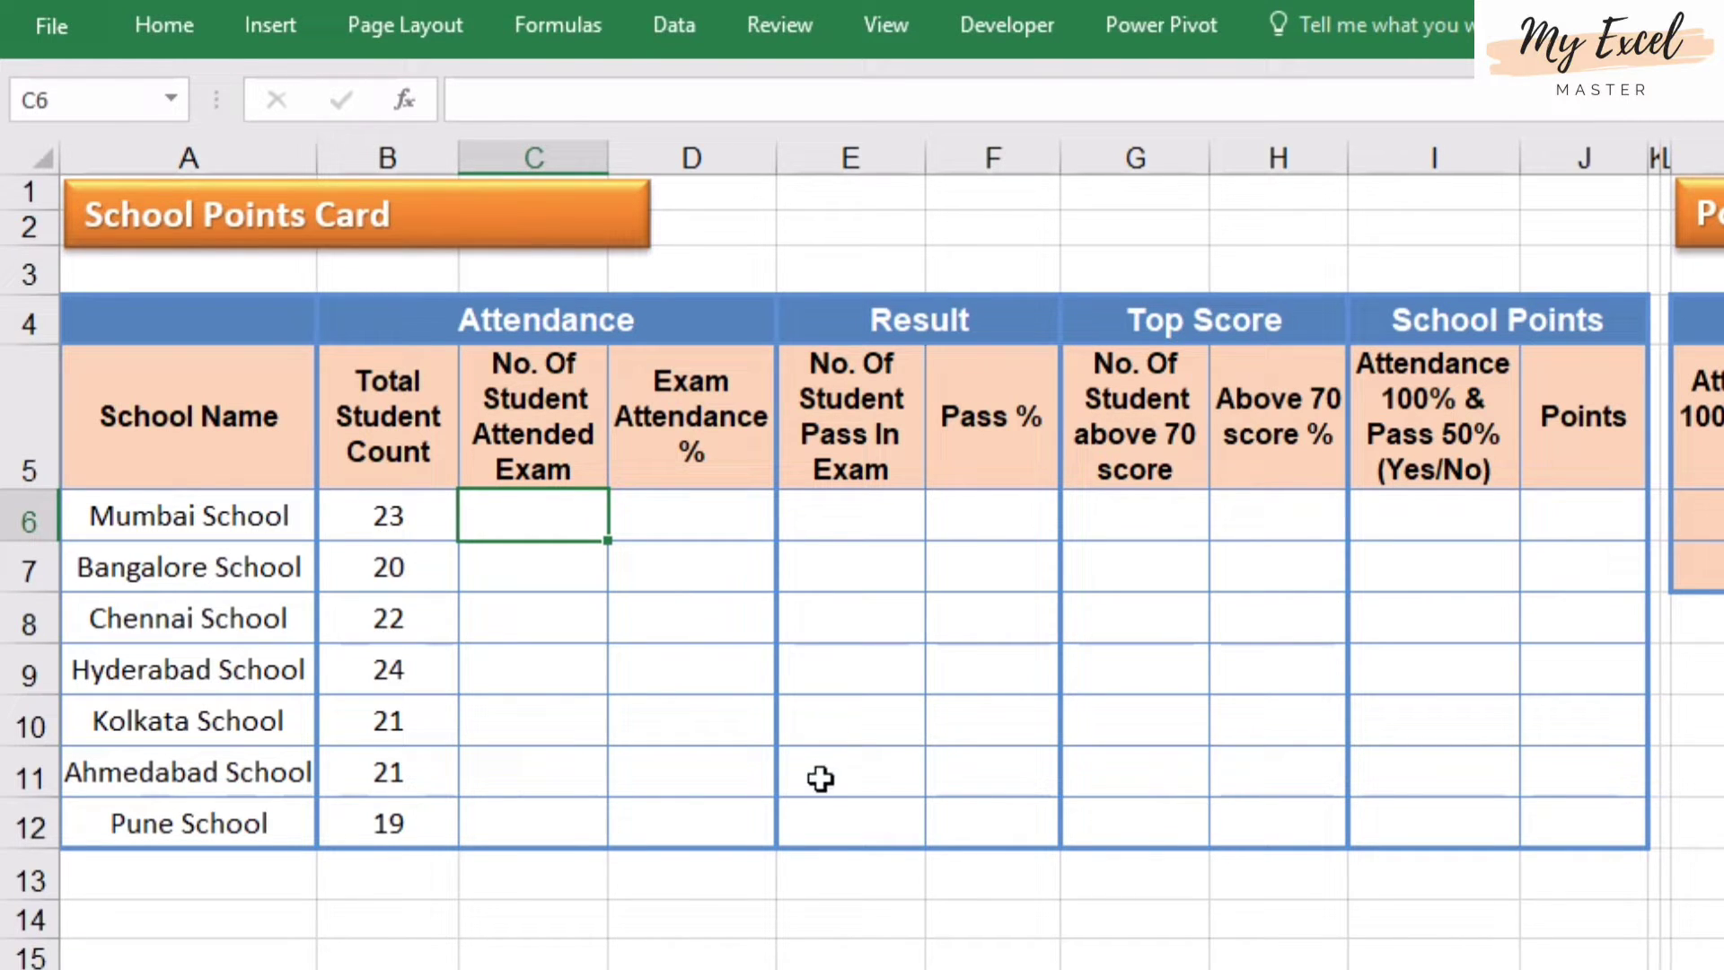
{"action": "left_click", "coordinate": [359, 525]}
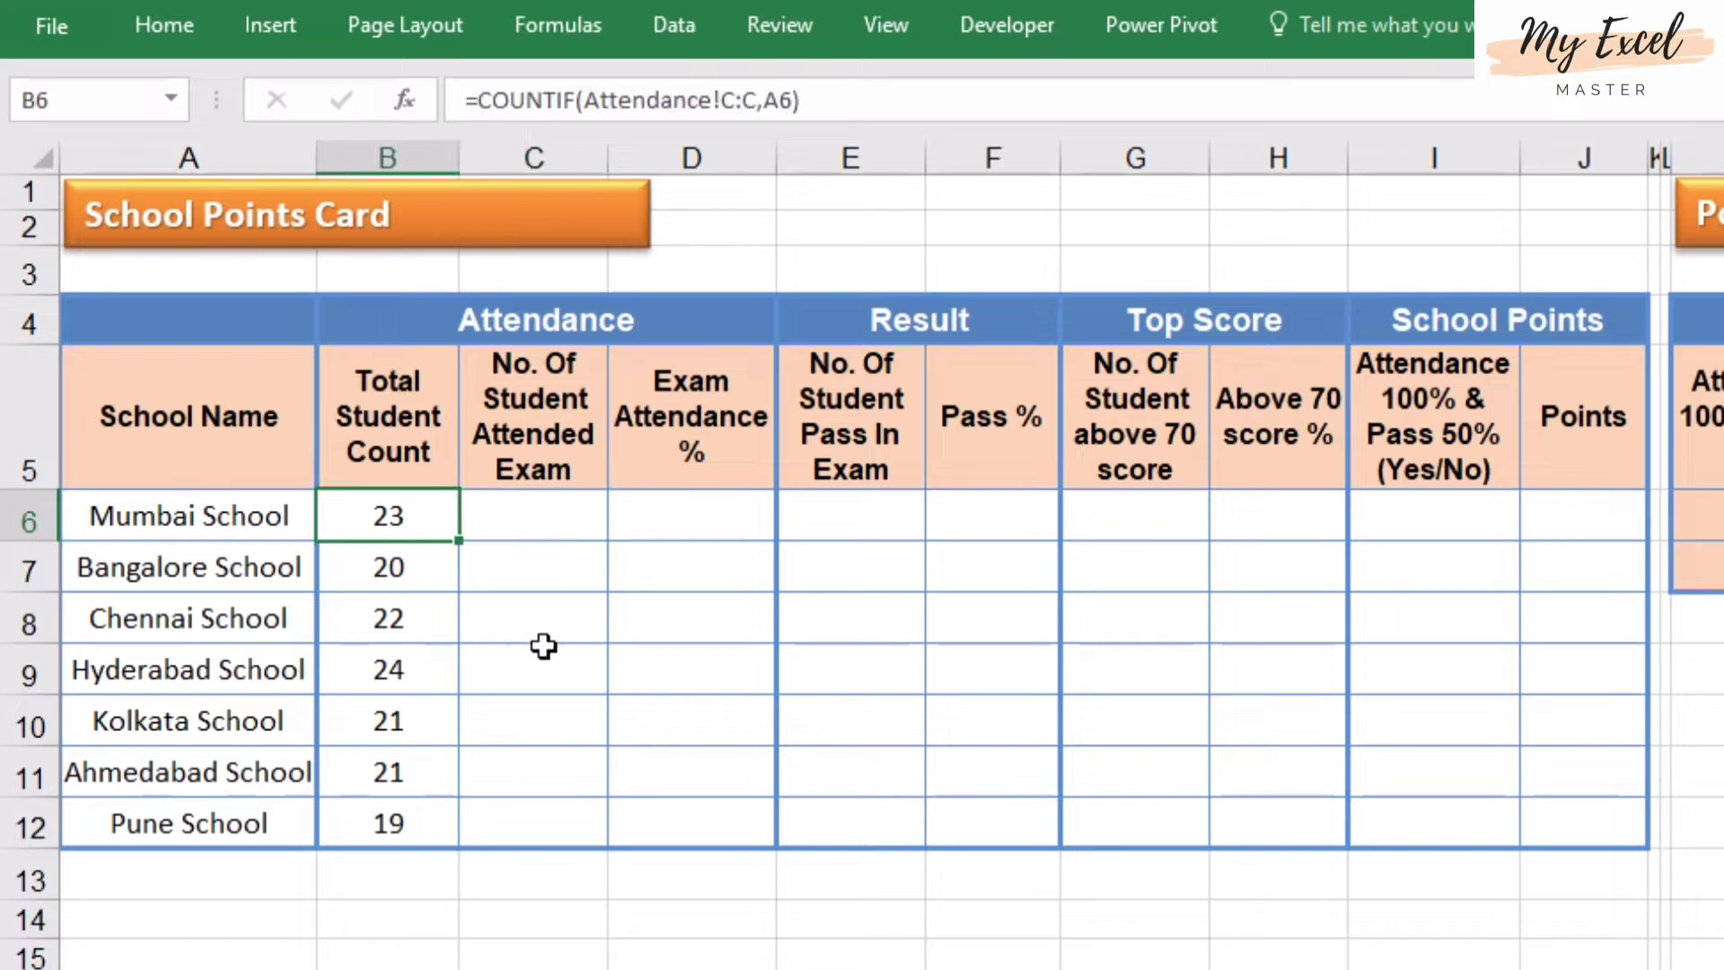
Start a COUNTIFS formula in C6 with Attendance!C:C as the first criteria range and Report!A6 as its criterion
{"action": "left_click", "coordinate": [537, 524]}
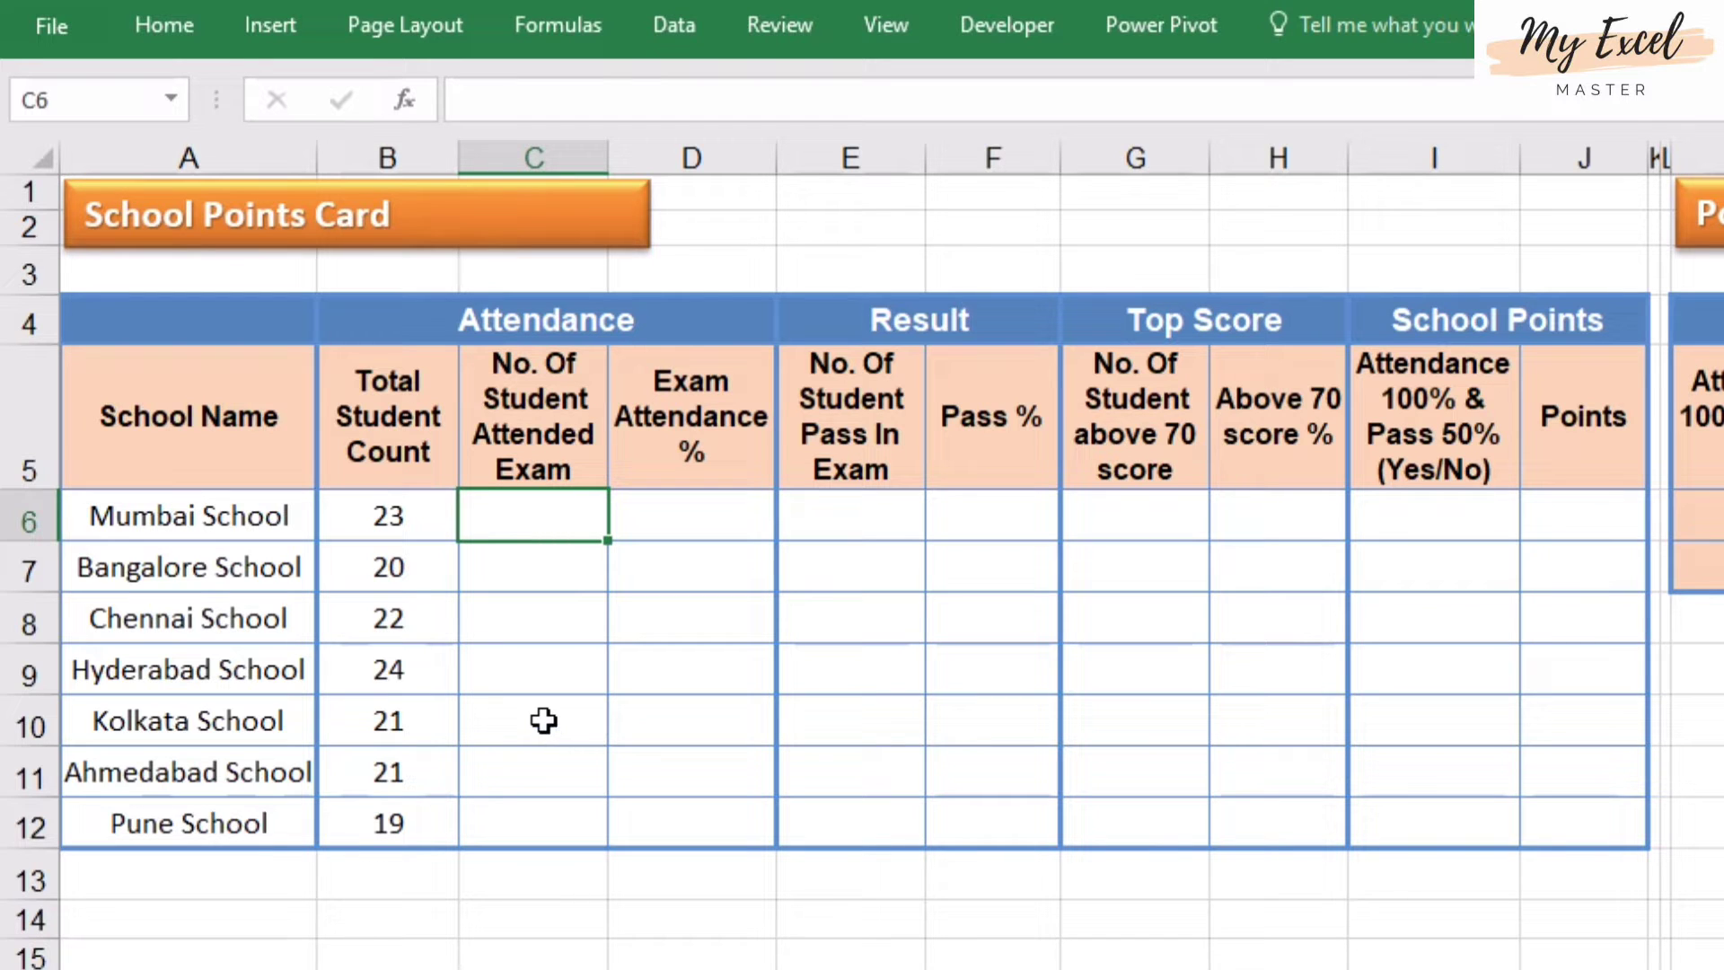
{"action": "type", "text": "=countifs"}
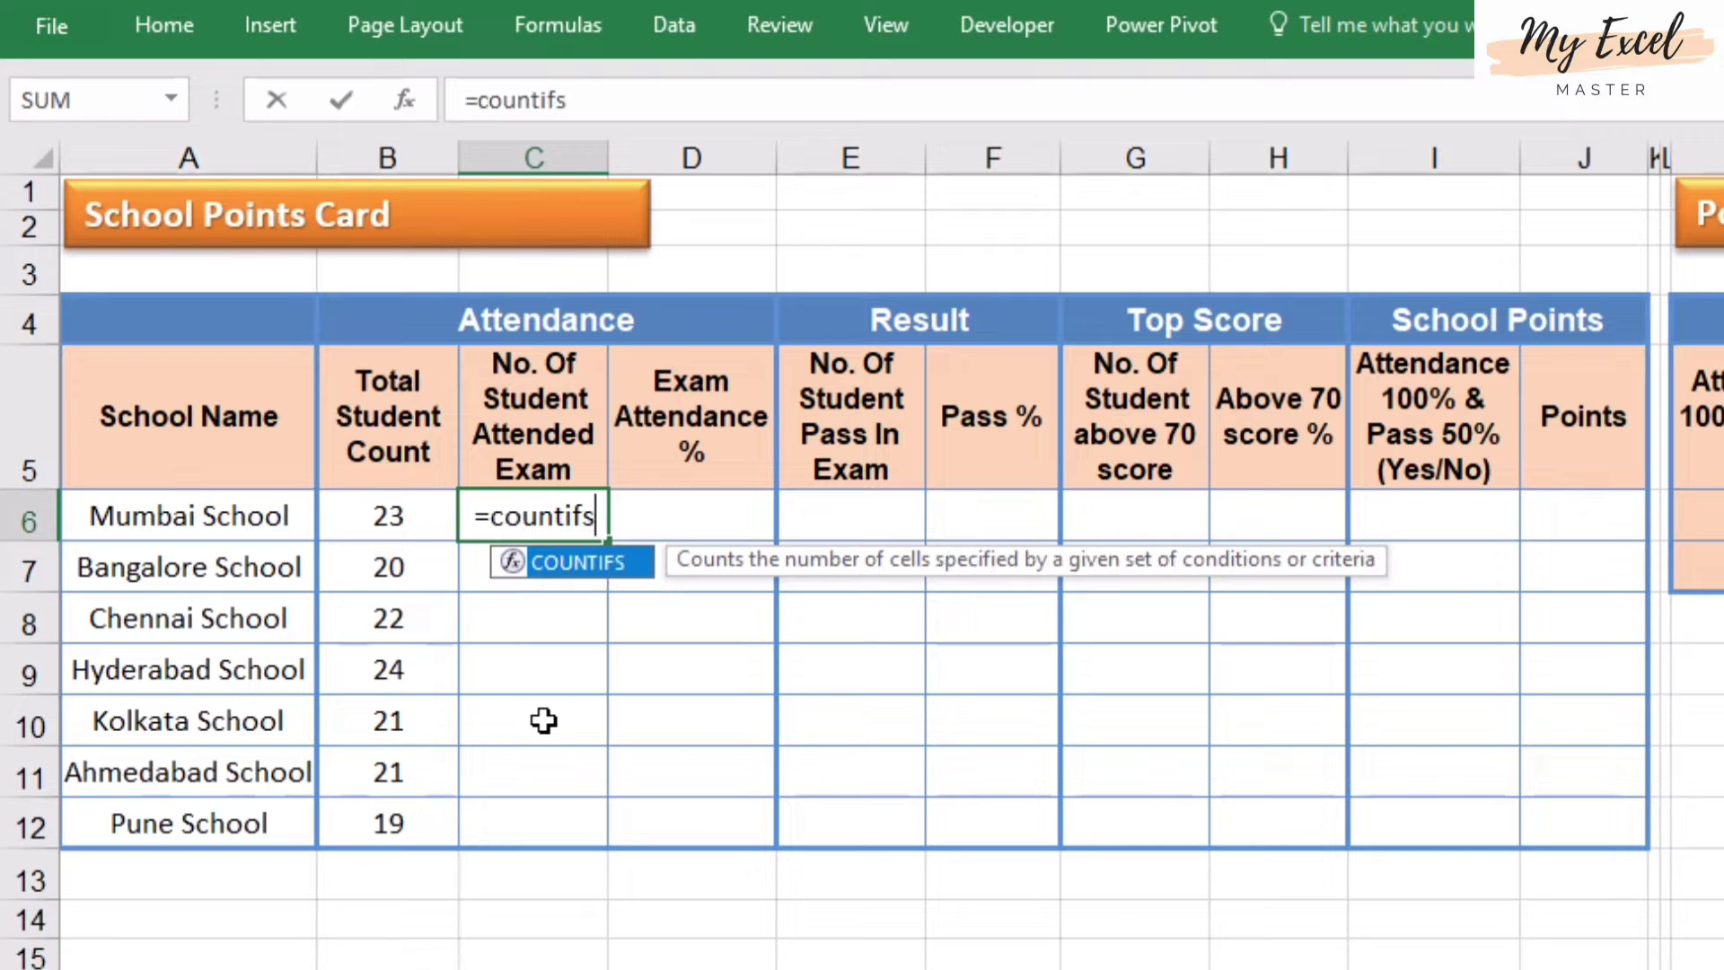
{"action": "type", "text": "("}
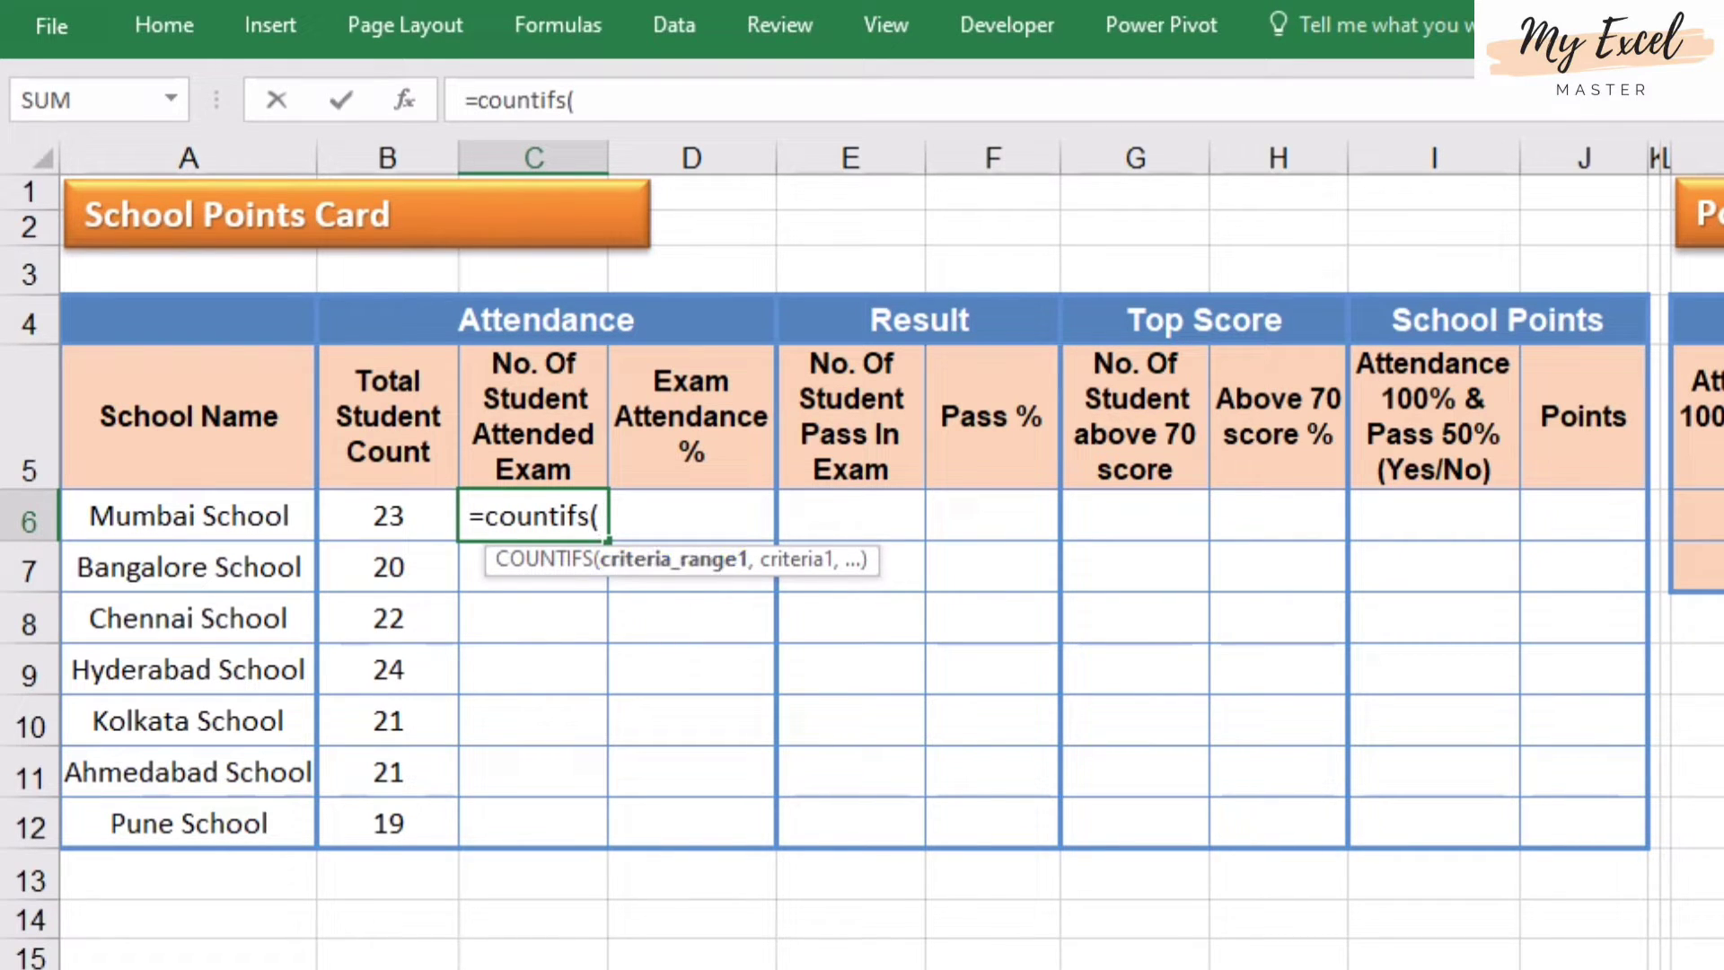
{"action": "key", "text": "ctrl+Page_Down"}
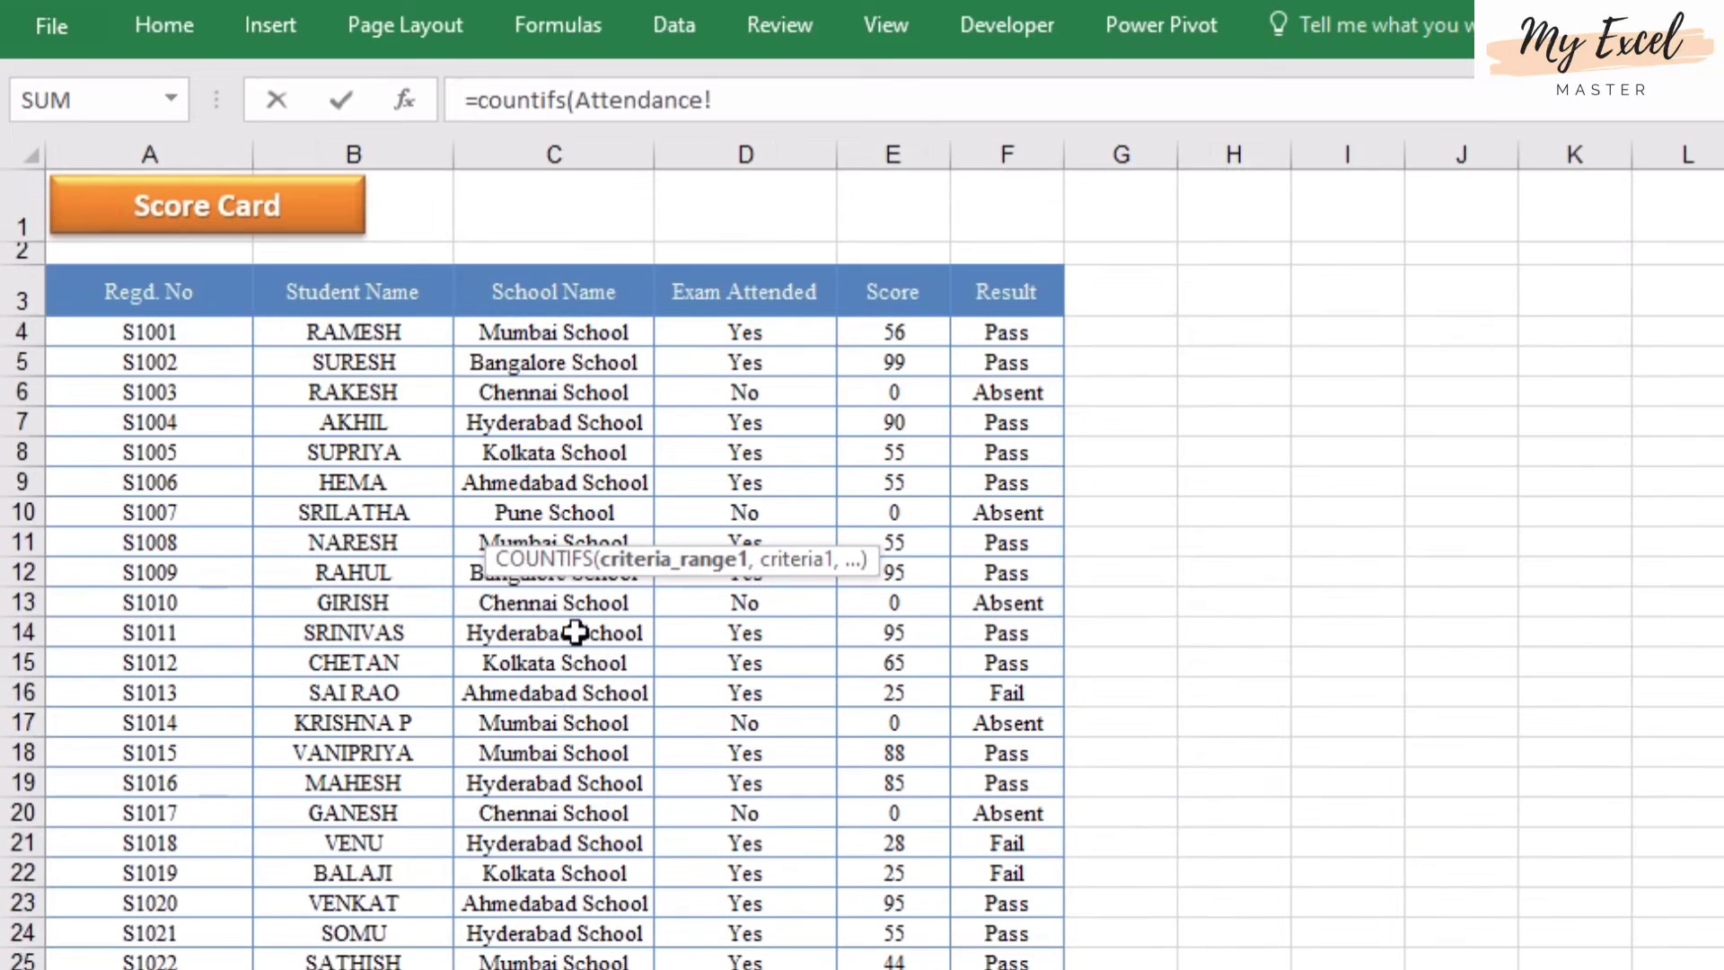
{"action": "left_click", "coordinate": [538, 154]}
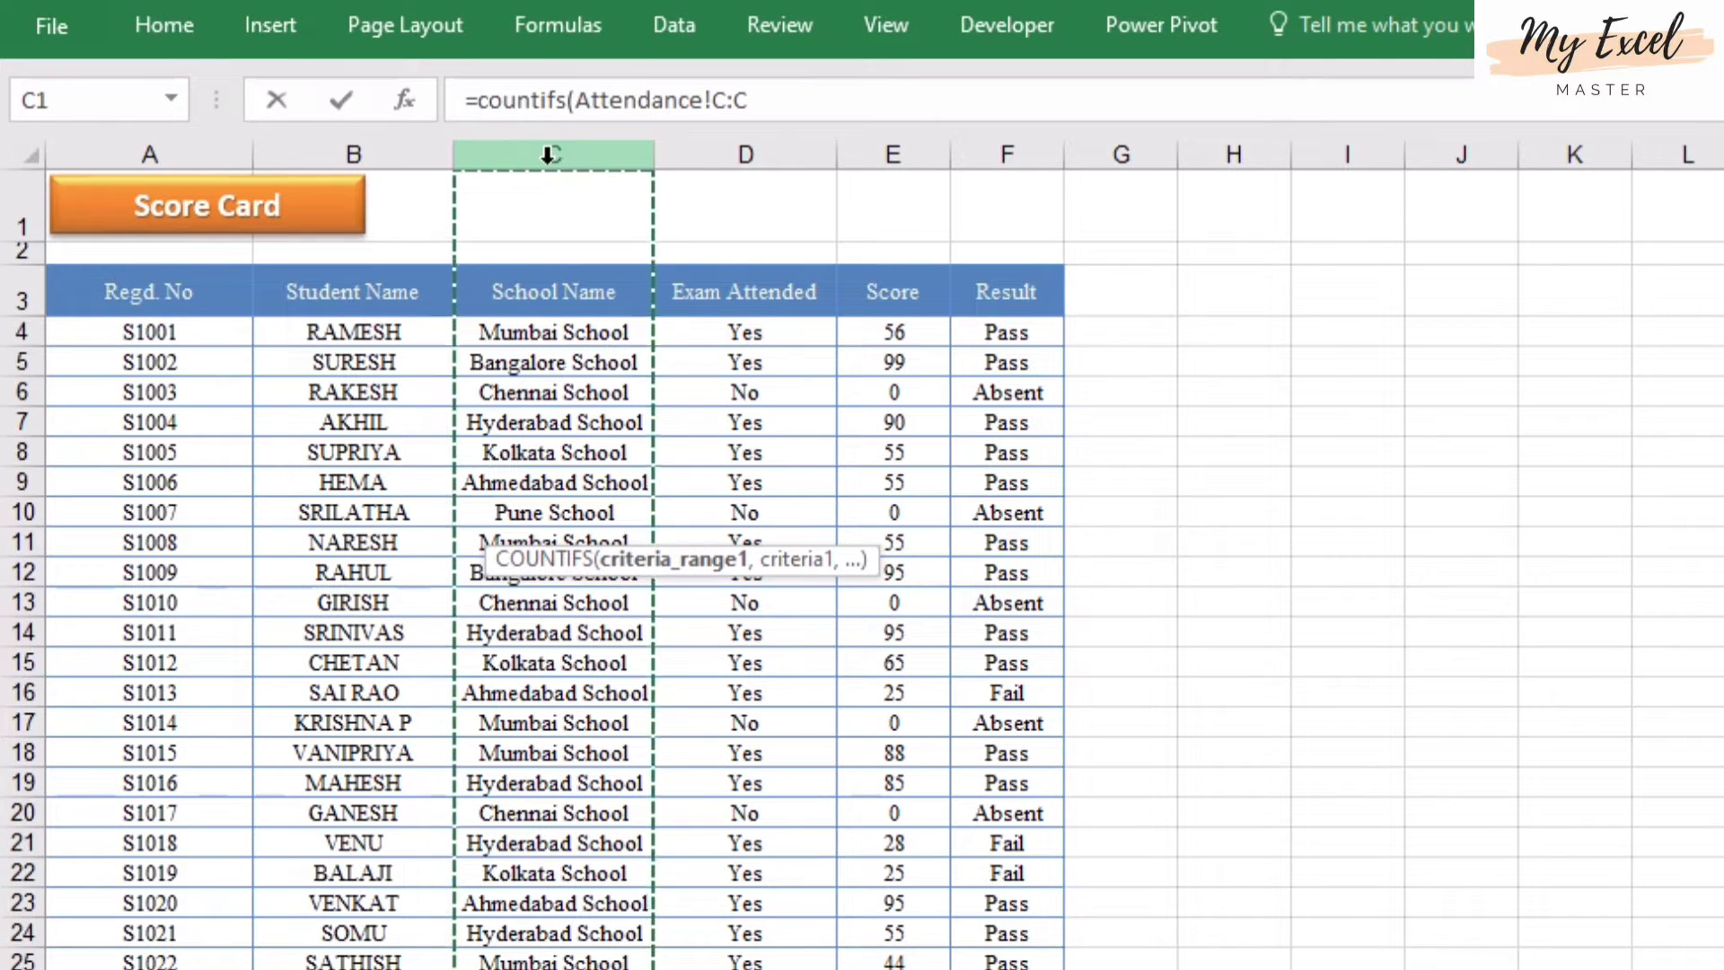
{"action": "type", "text": ","}
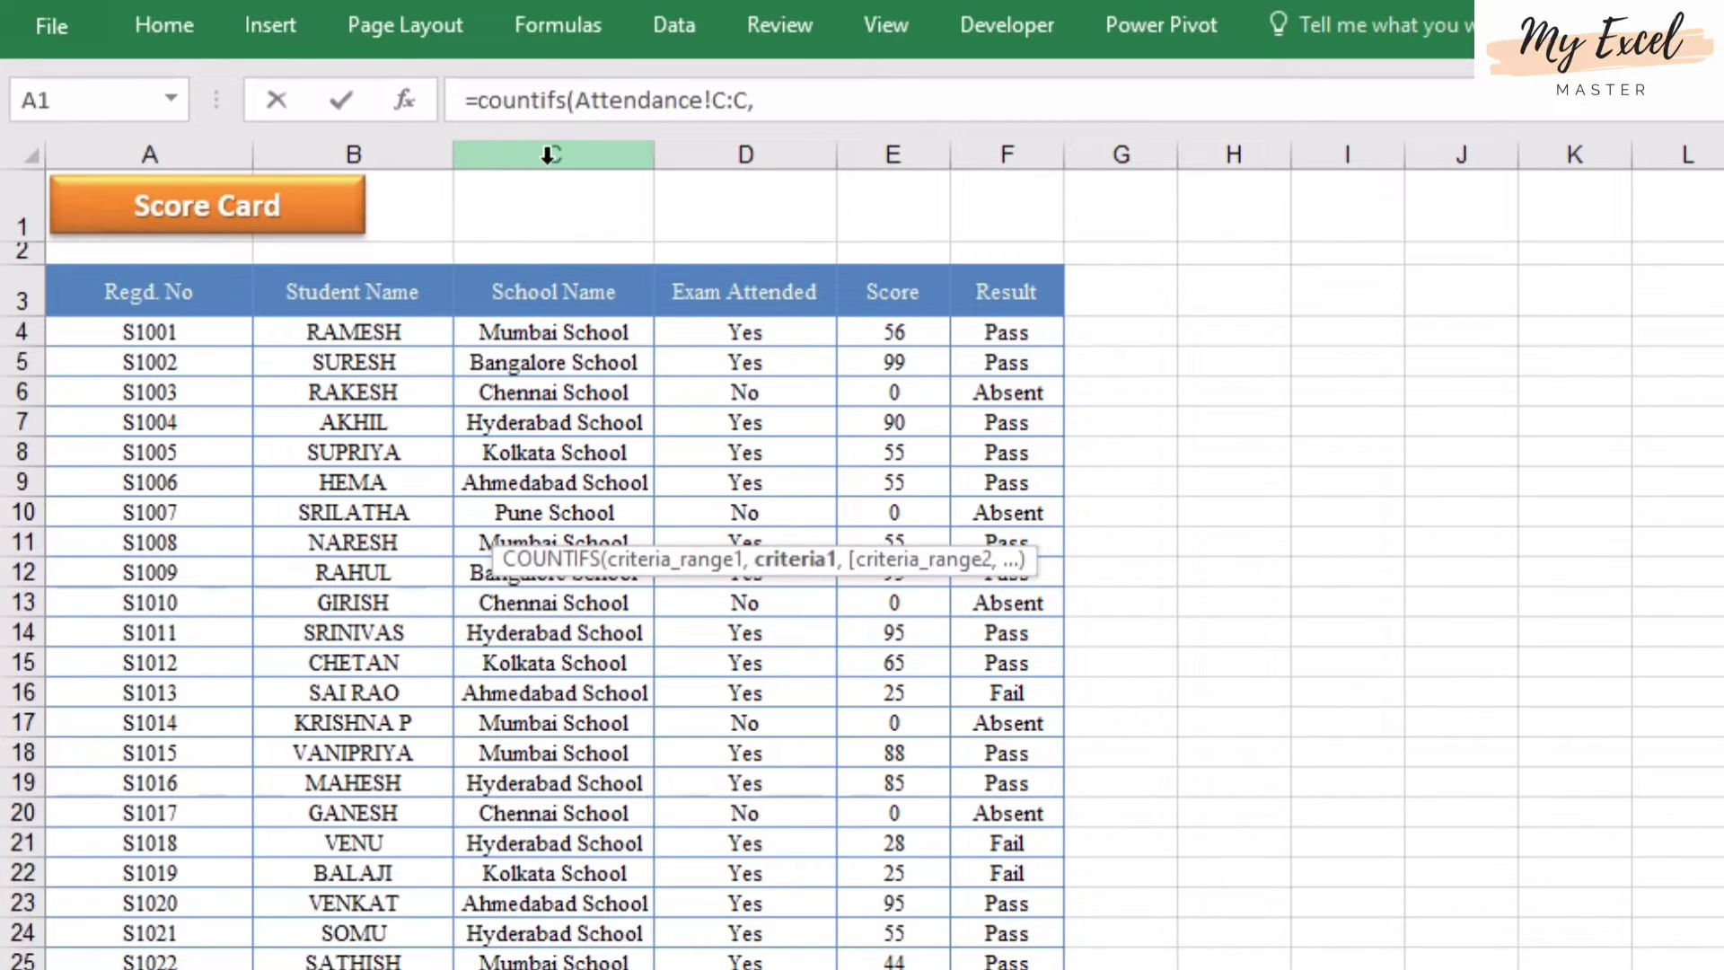
{"action": "key", "text": "ctrl+Page_Up"}
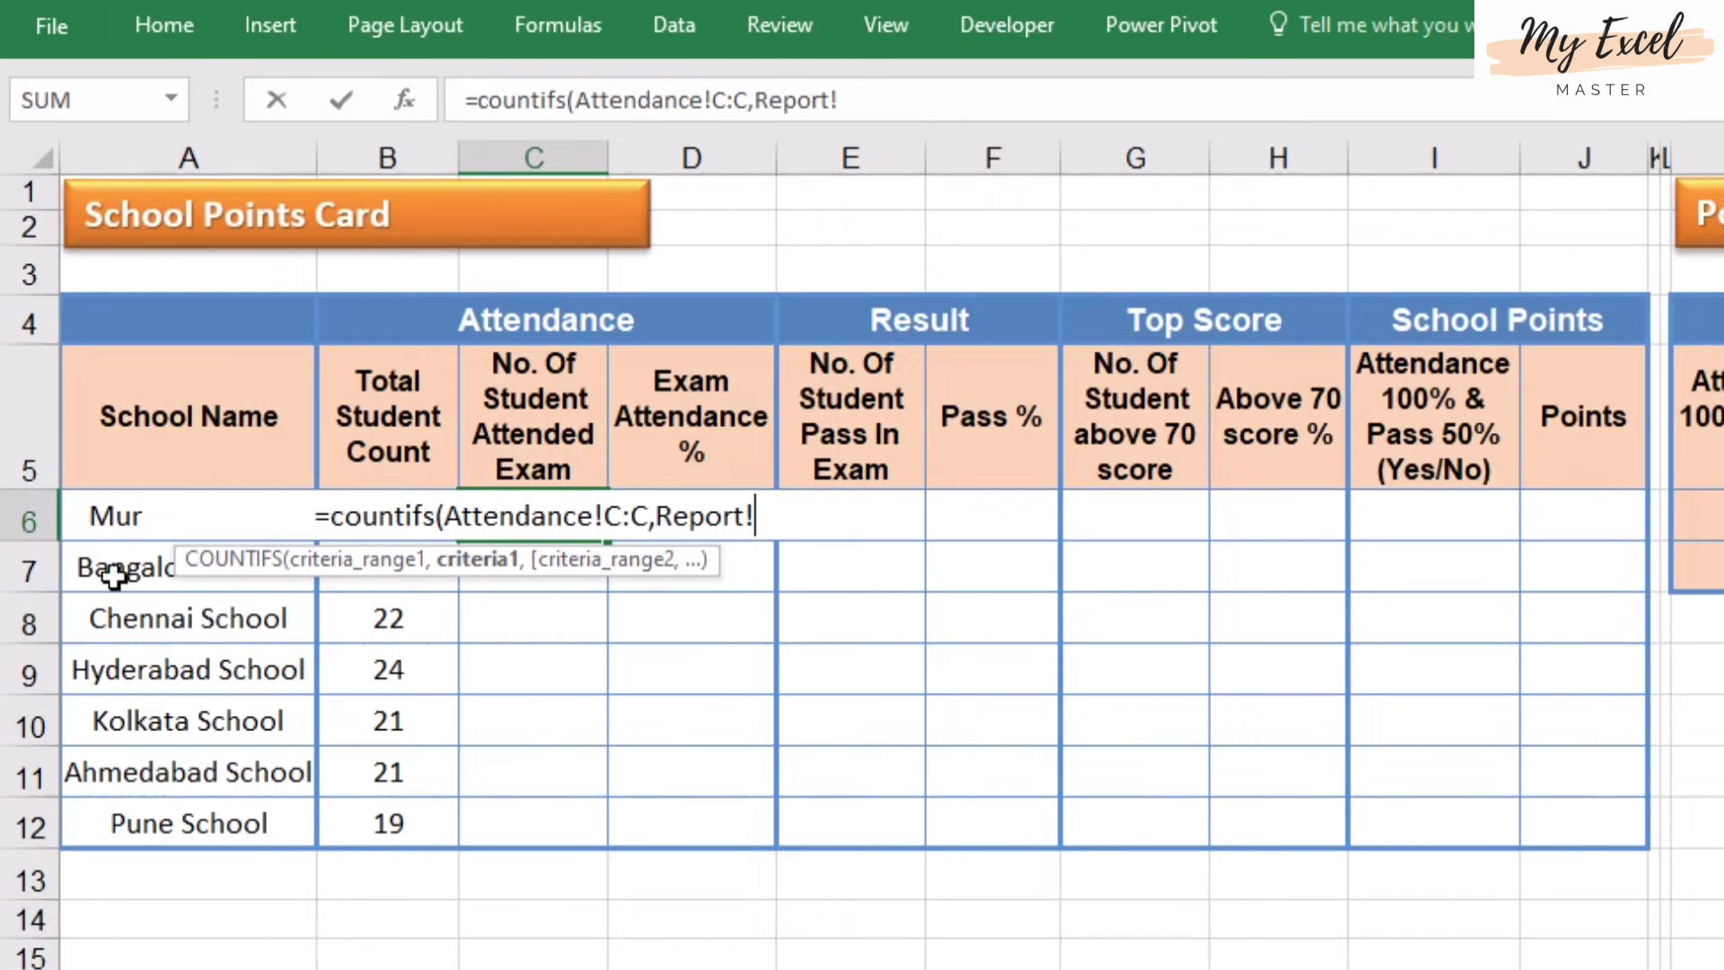
{"action": "left_click", "coordinate": [99, 512]}
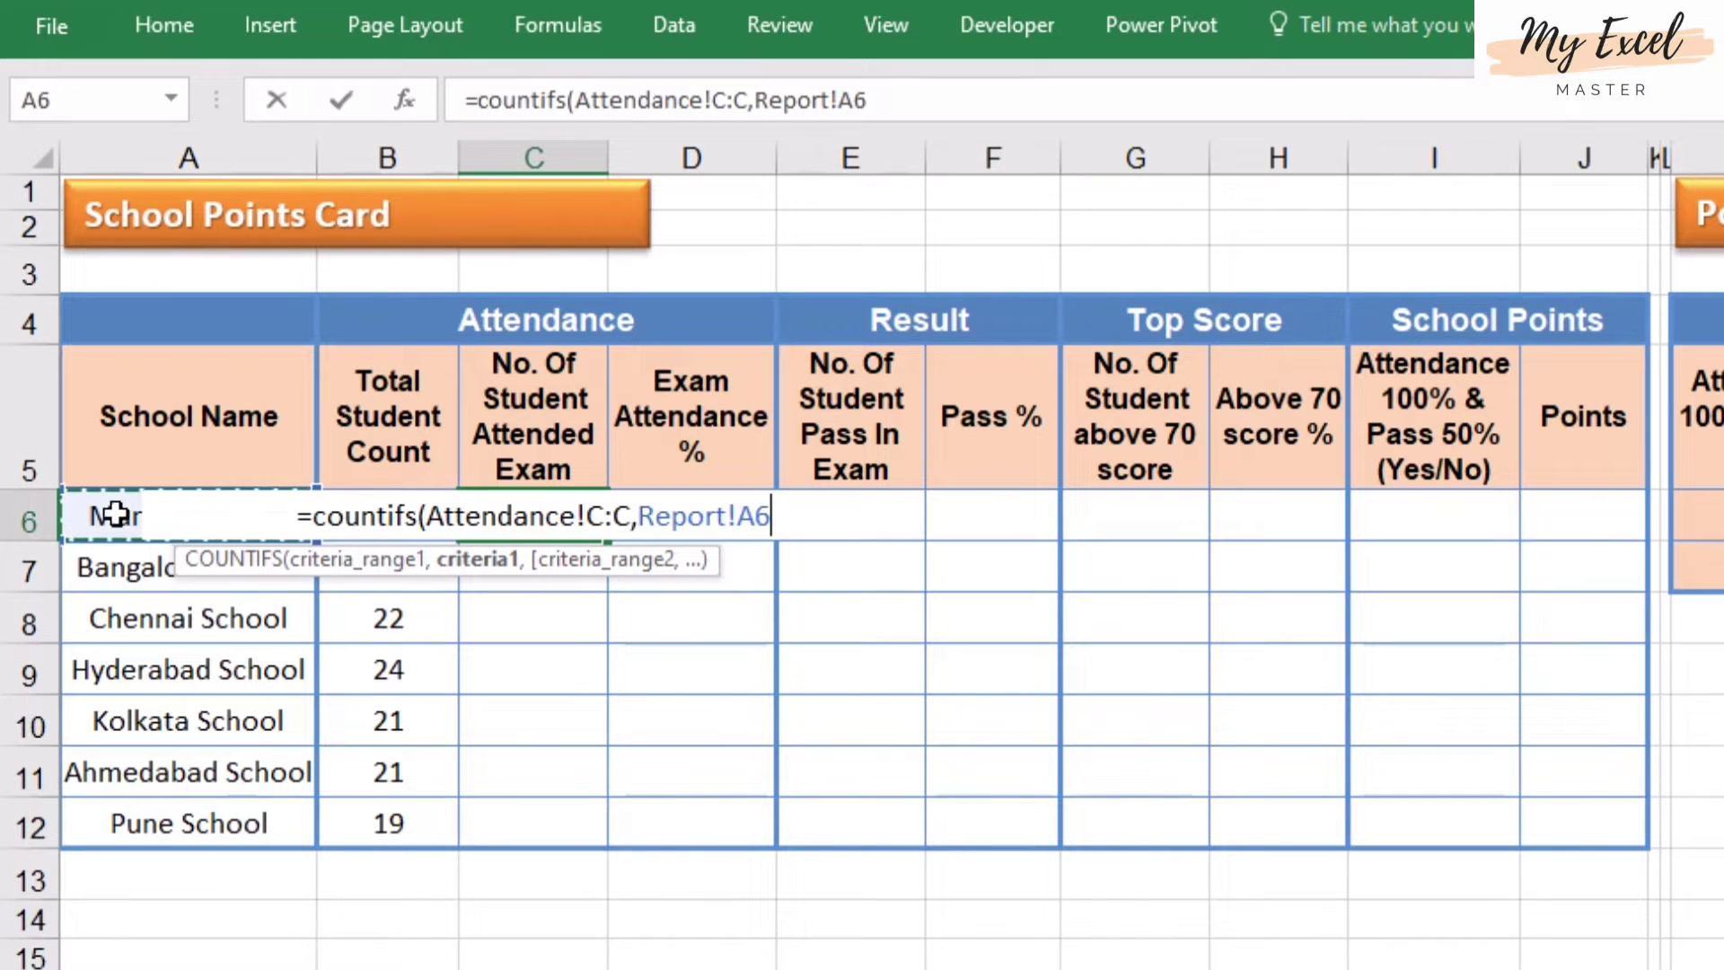
Remove the Report! sheet prefix from the A6 reference in the C6 formula
{"action": "left_click", "coordinate": [763, 107]}
{"action": "key", "text": "shift+Right"}
{"action": "key", "text": "shift+Right"}
{"action": "key", "text": "shift+Right"}
{"action": "key", "text": "shift+Right"}
{"action": "key", "text": "shift+Right"}
{"action": "key", "text": "shift+Right"}
{"action": "key", "text": "shift+Right"}
{"action": "key", "text": "BackSpace"}
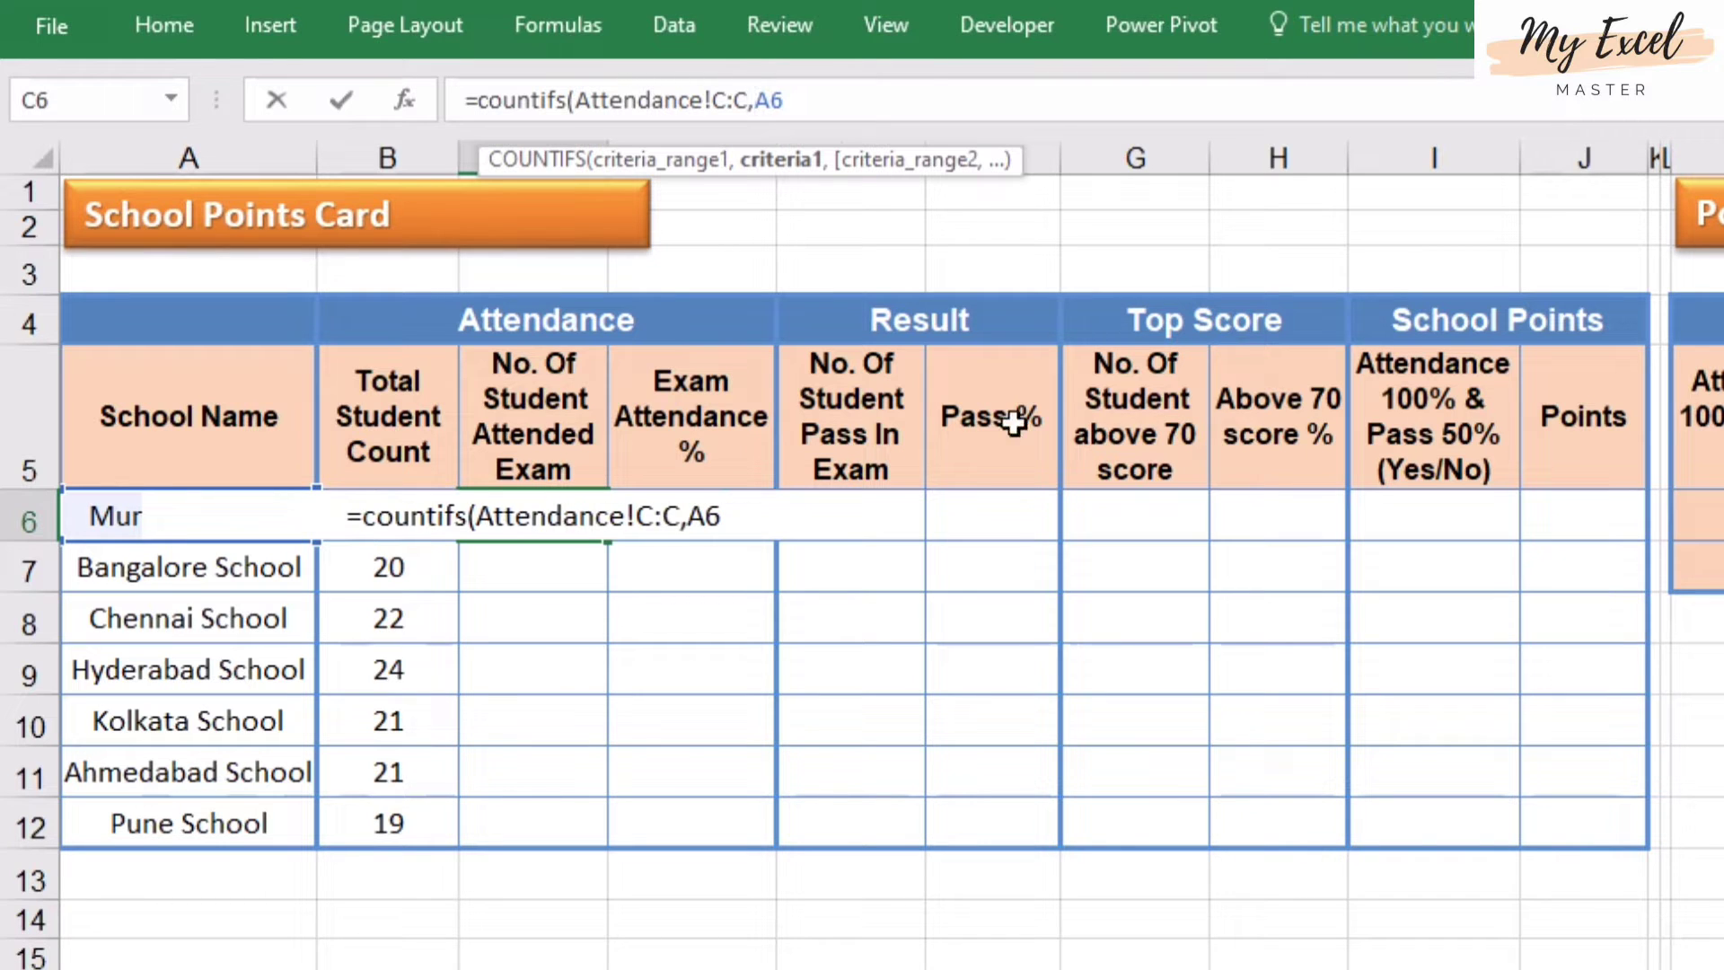
Complete the C6 COUNTIFS formula with Attendance!D:D as the second criteria range and "Yes" as its criterion
{"action": "left_click", "coordinate": [937, 85]}
{"action": "type", "text": ","}
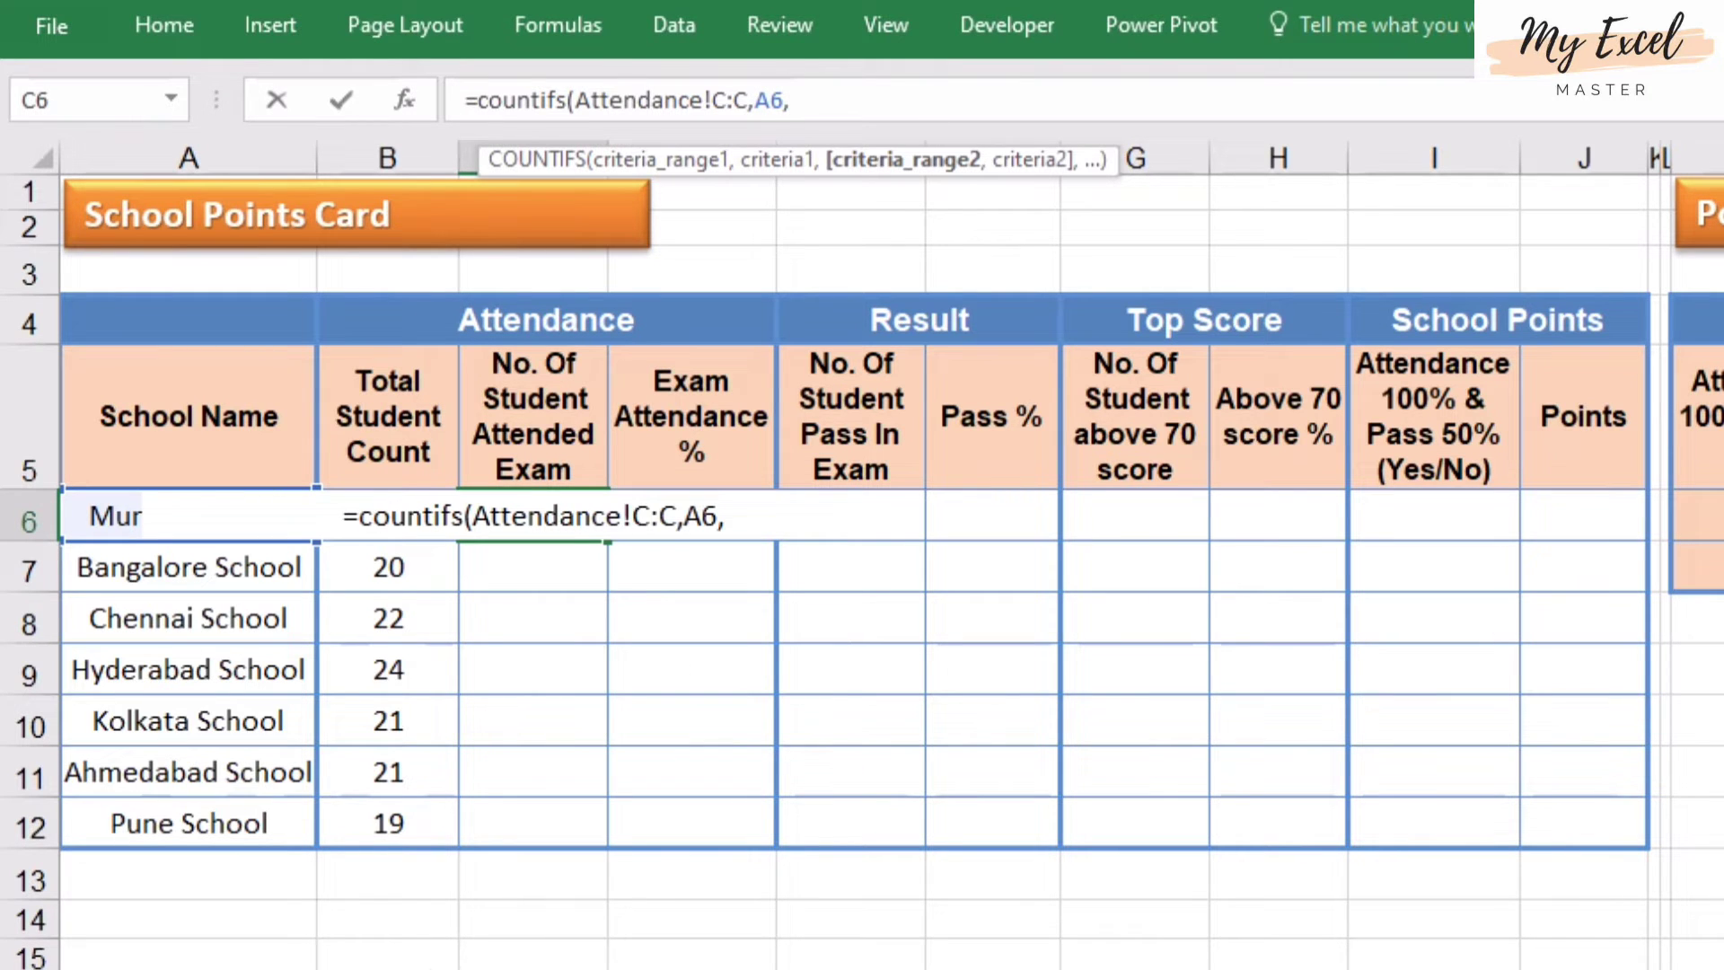
{"action": "key", "text": "ctrl+Page_Down"}
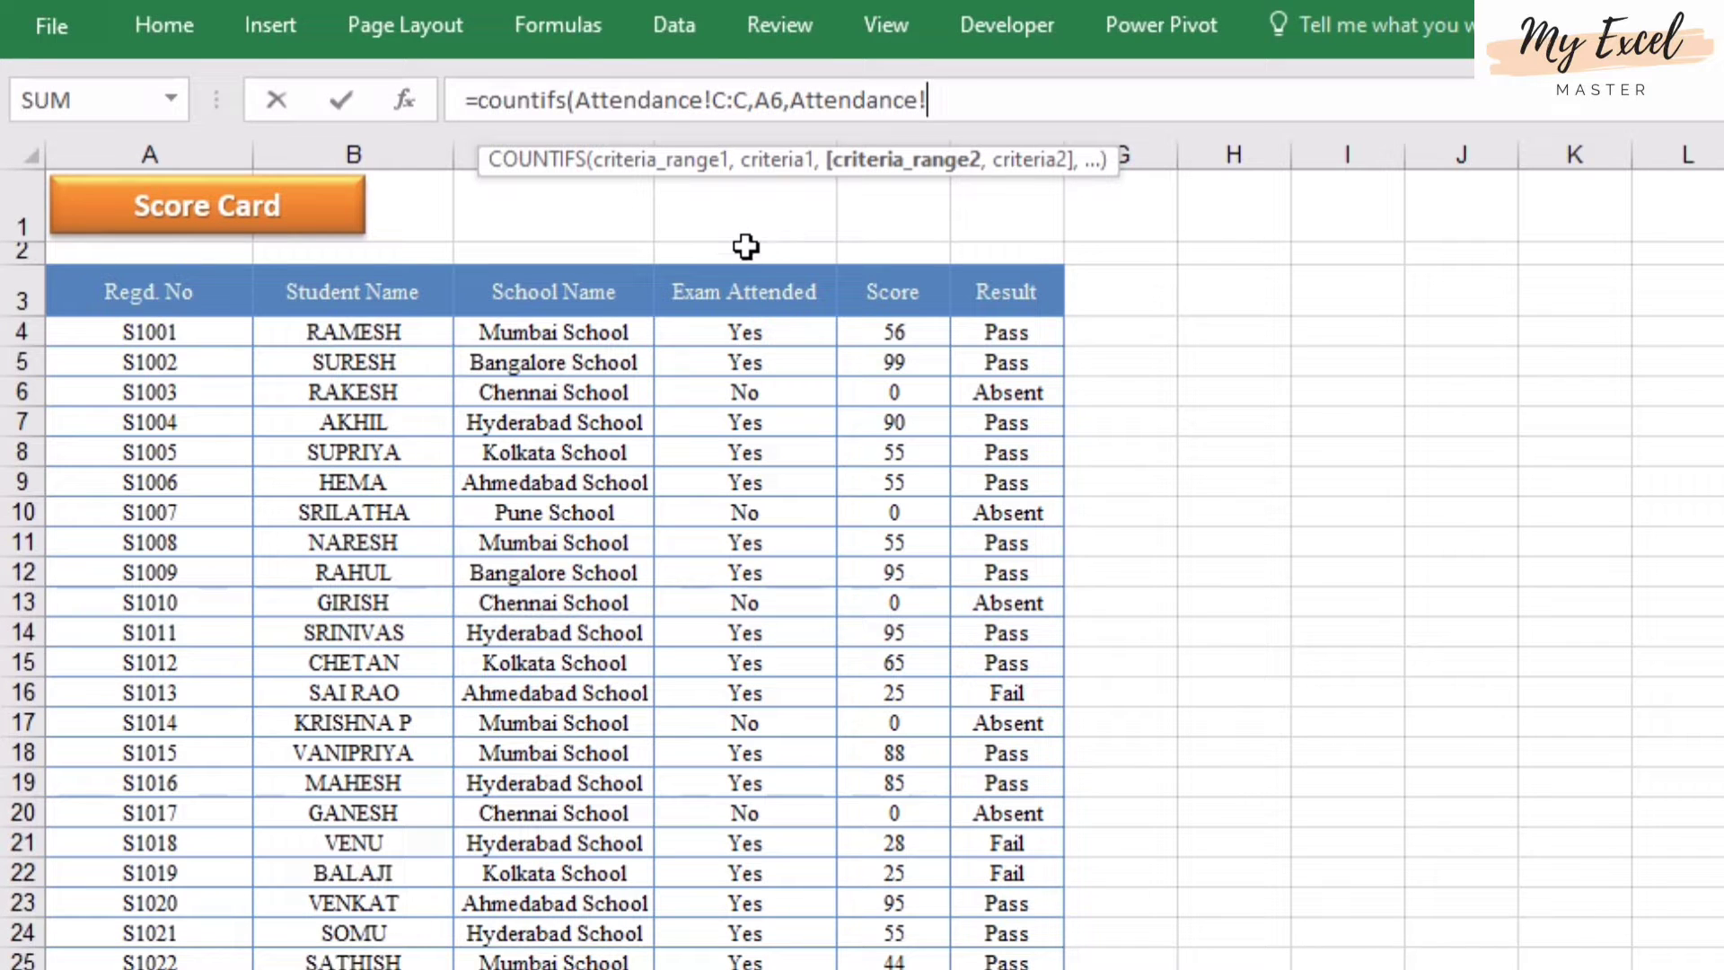
{"action": "left_click", "coordinate": [748, 151]}
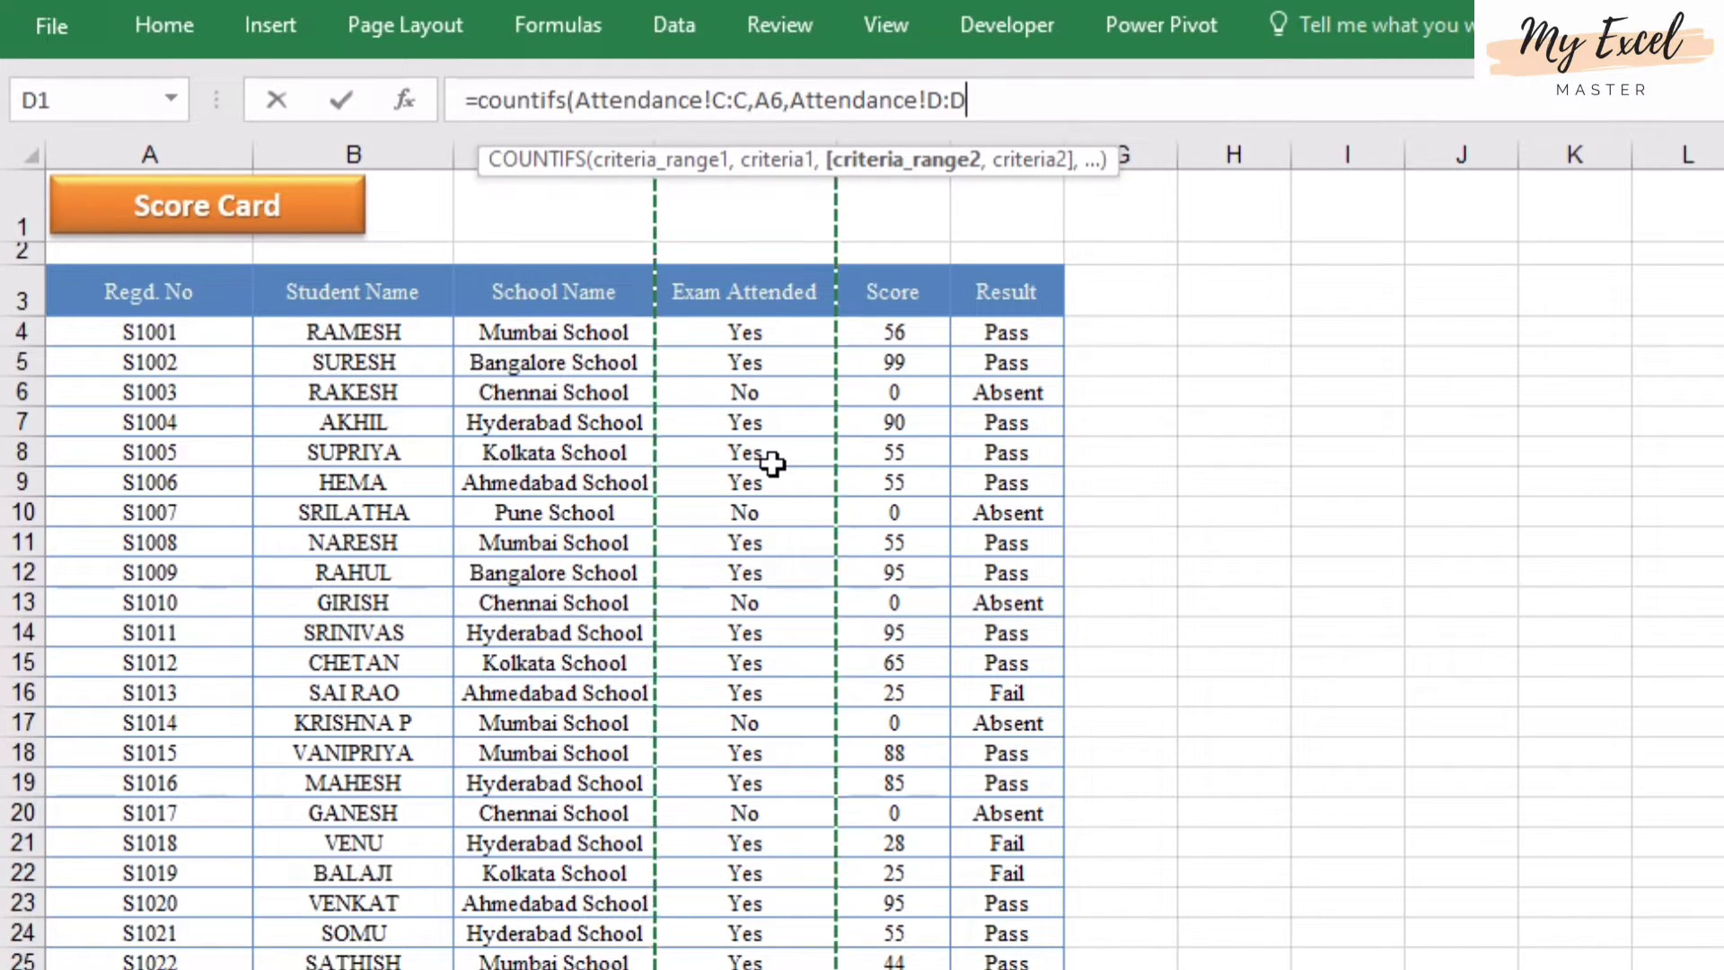
{"action": "type", "text": ",\"Yes"}
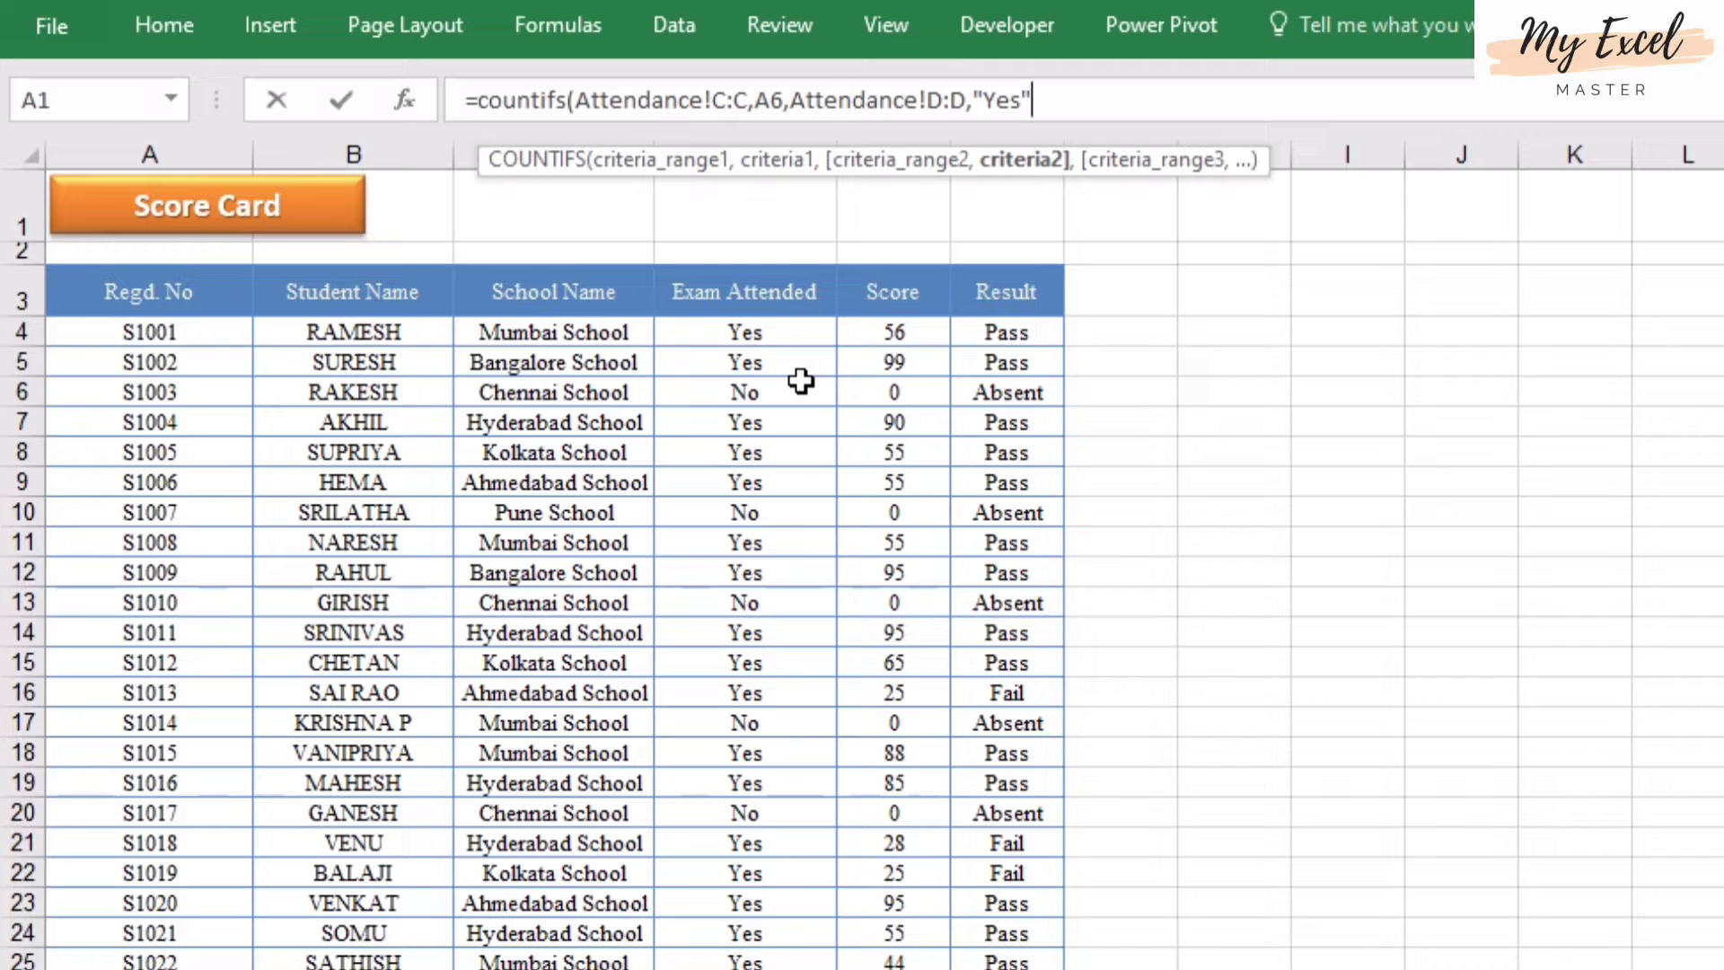
{"action": "key", "text": "Return"}
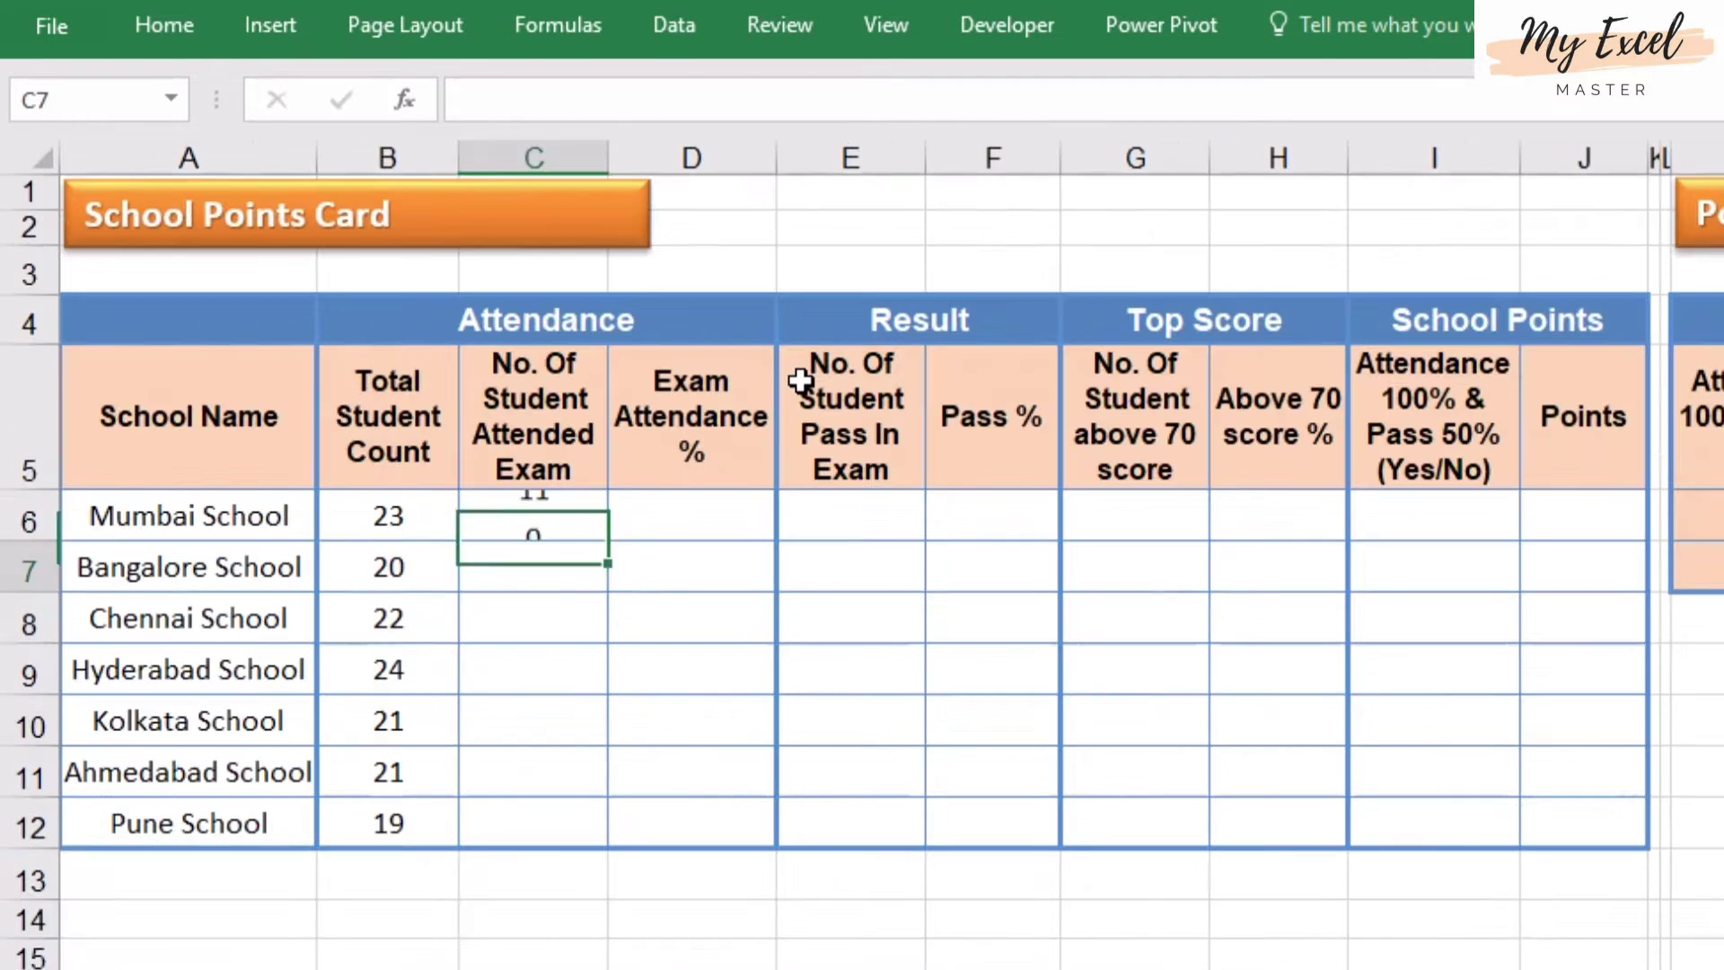
Filter the Attendance sheet's School Name column to Mumbai School to check the count in C6
{"action": "left_click", "coordinate": [577, 516]}
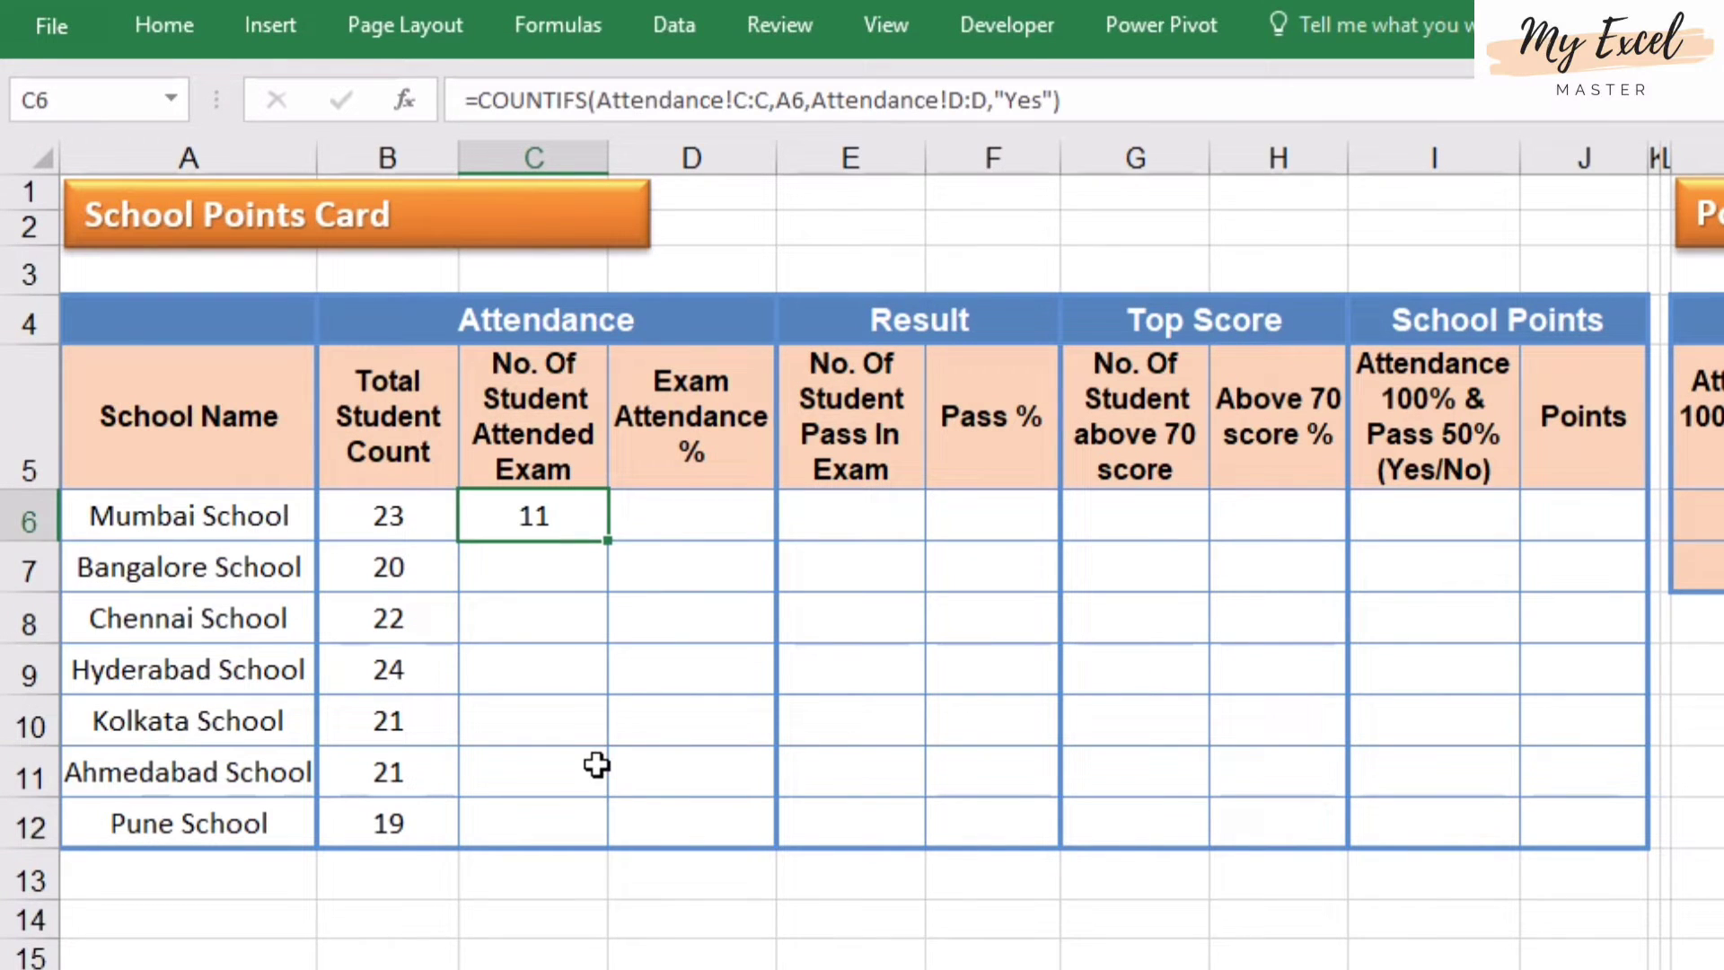
{"action": "key", "text": "ctrl+Page_Down"}
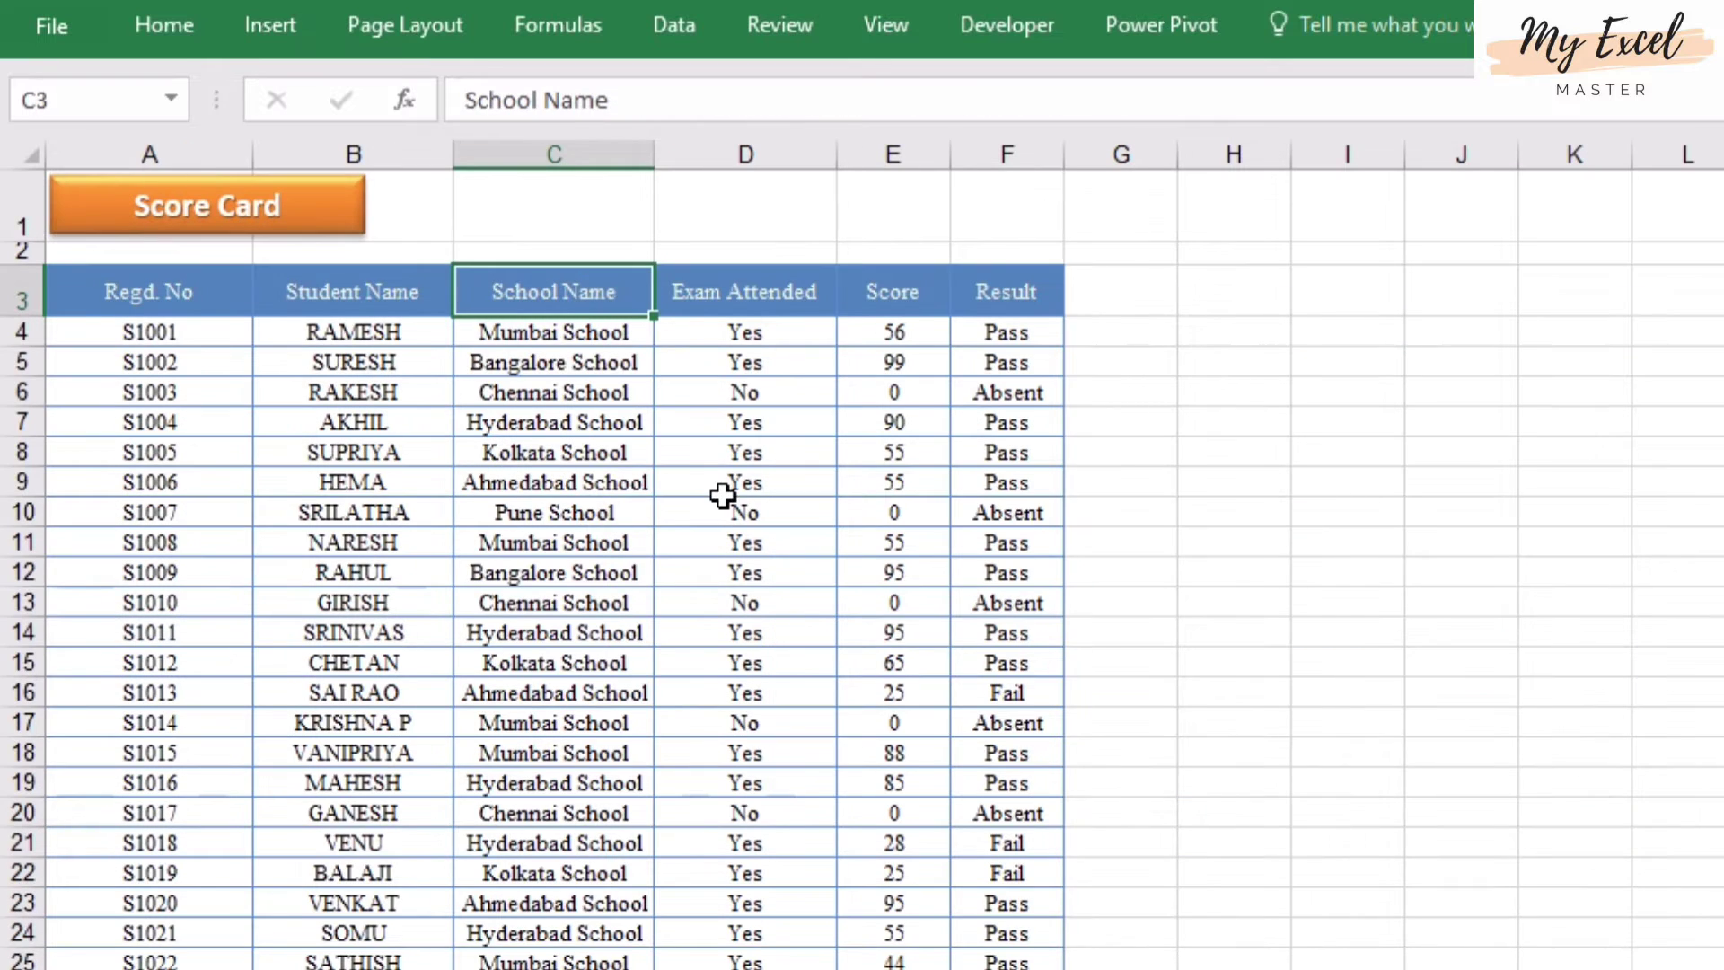
{"action": "key", "text": "ctrl+shift+l"}
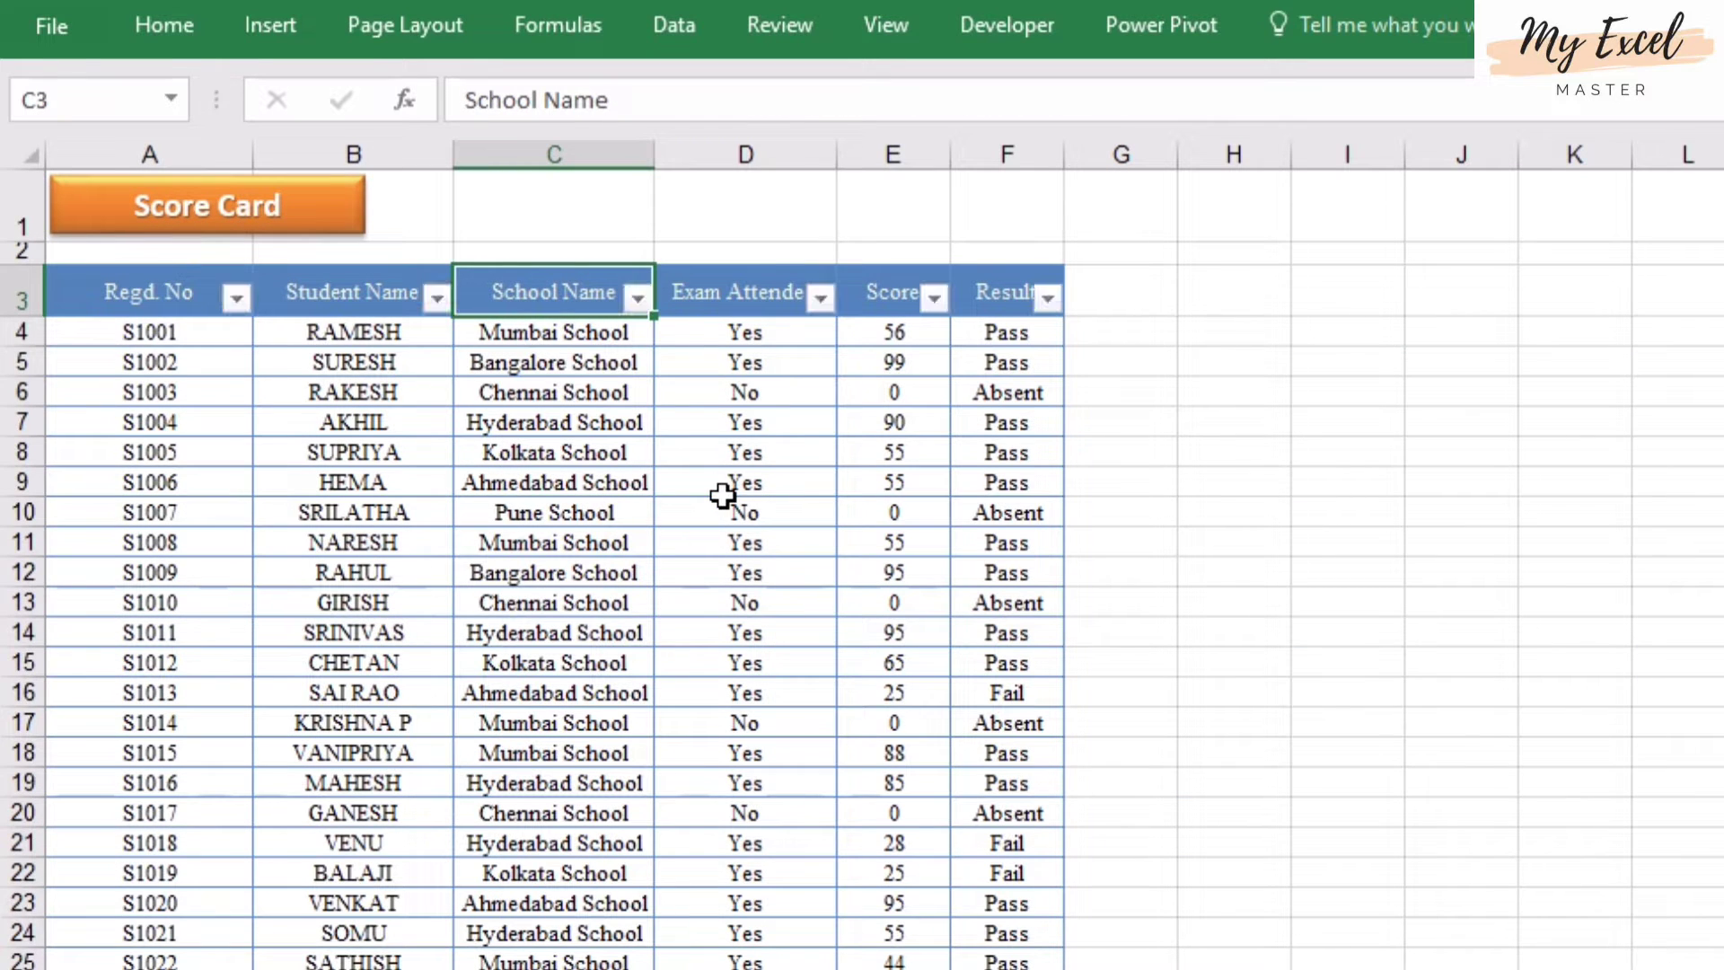
{"action": "left_click", "coordinate": [637, 298]}
{"action": "left_click", "coordinate": [346, 643]}
{"action": "left_click", "coordinate": [343, 814]}
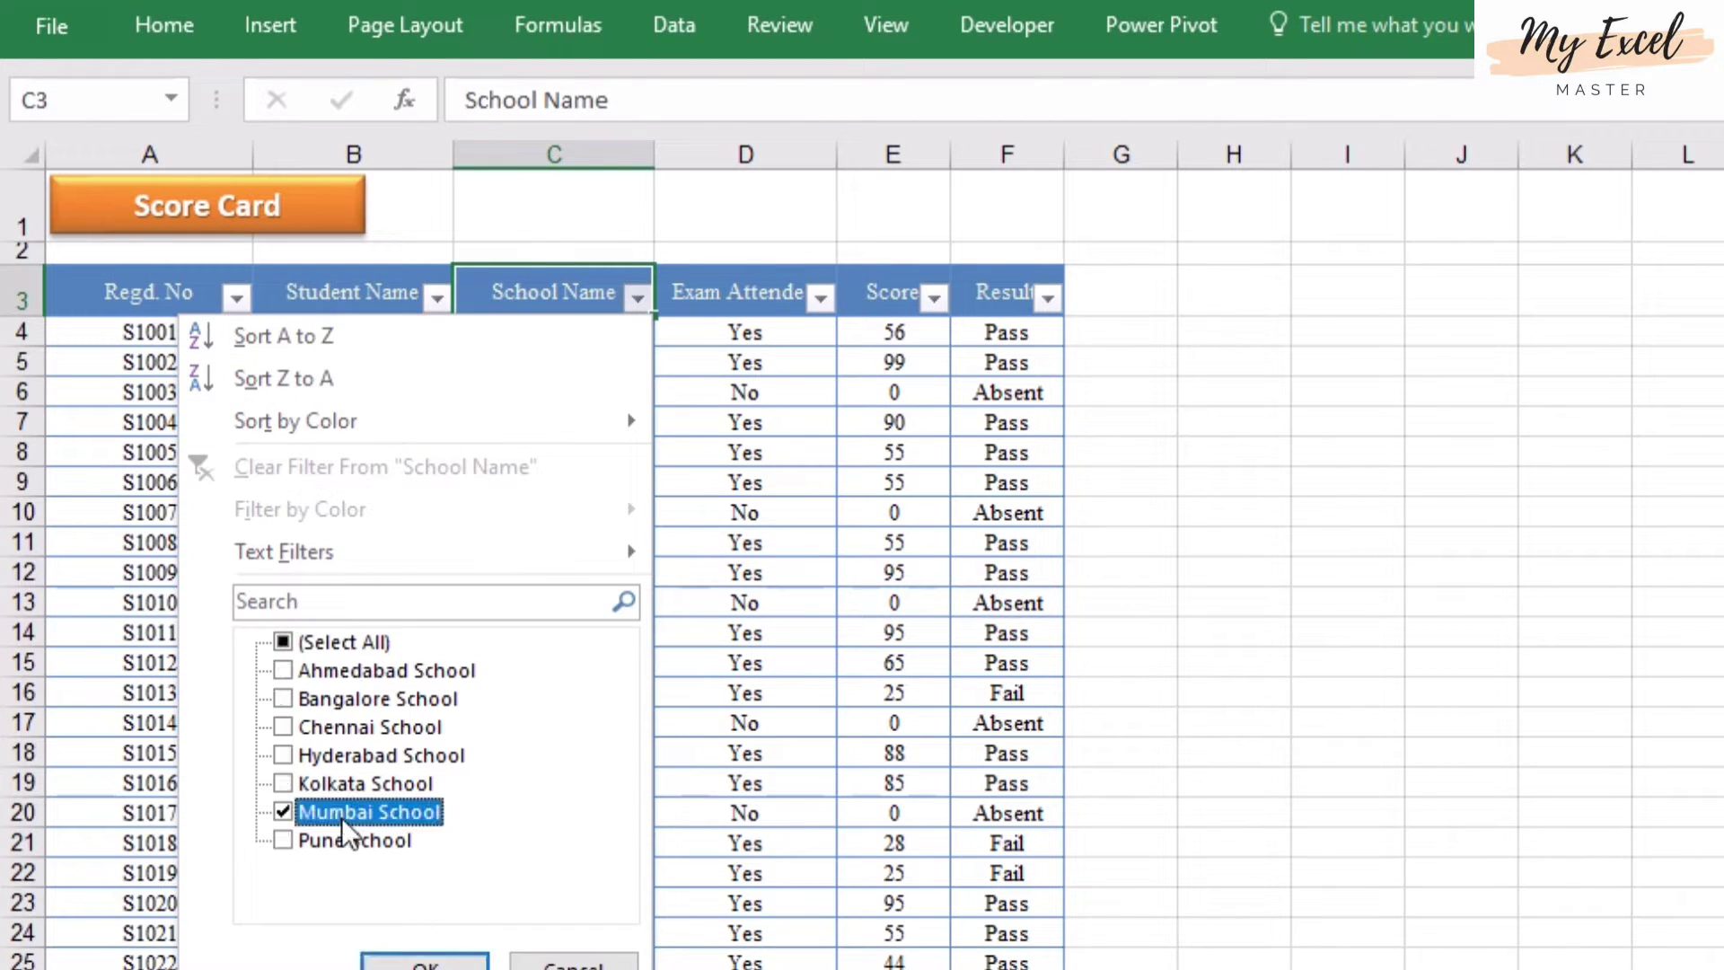
{"action": "left_click", "coordinate": [429, 962]}
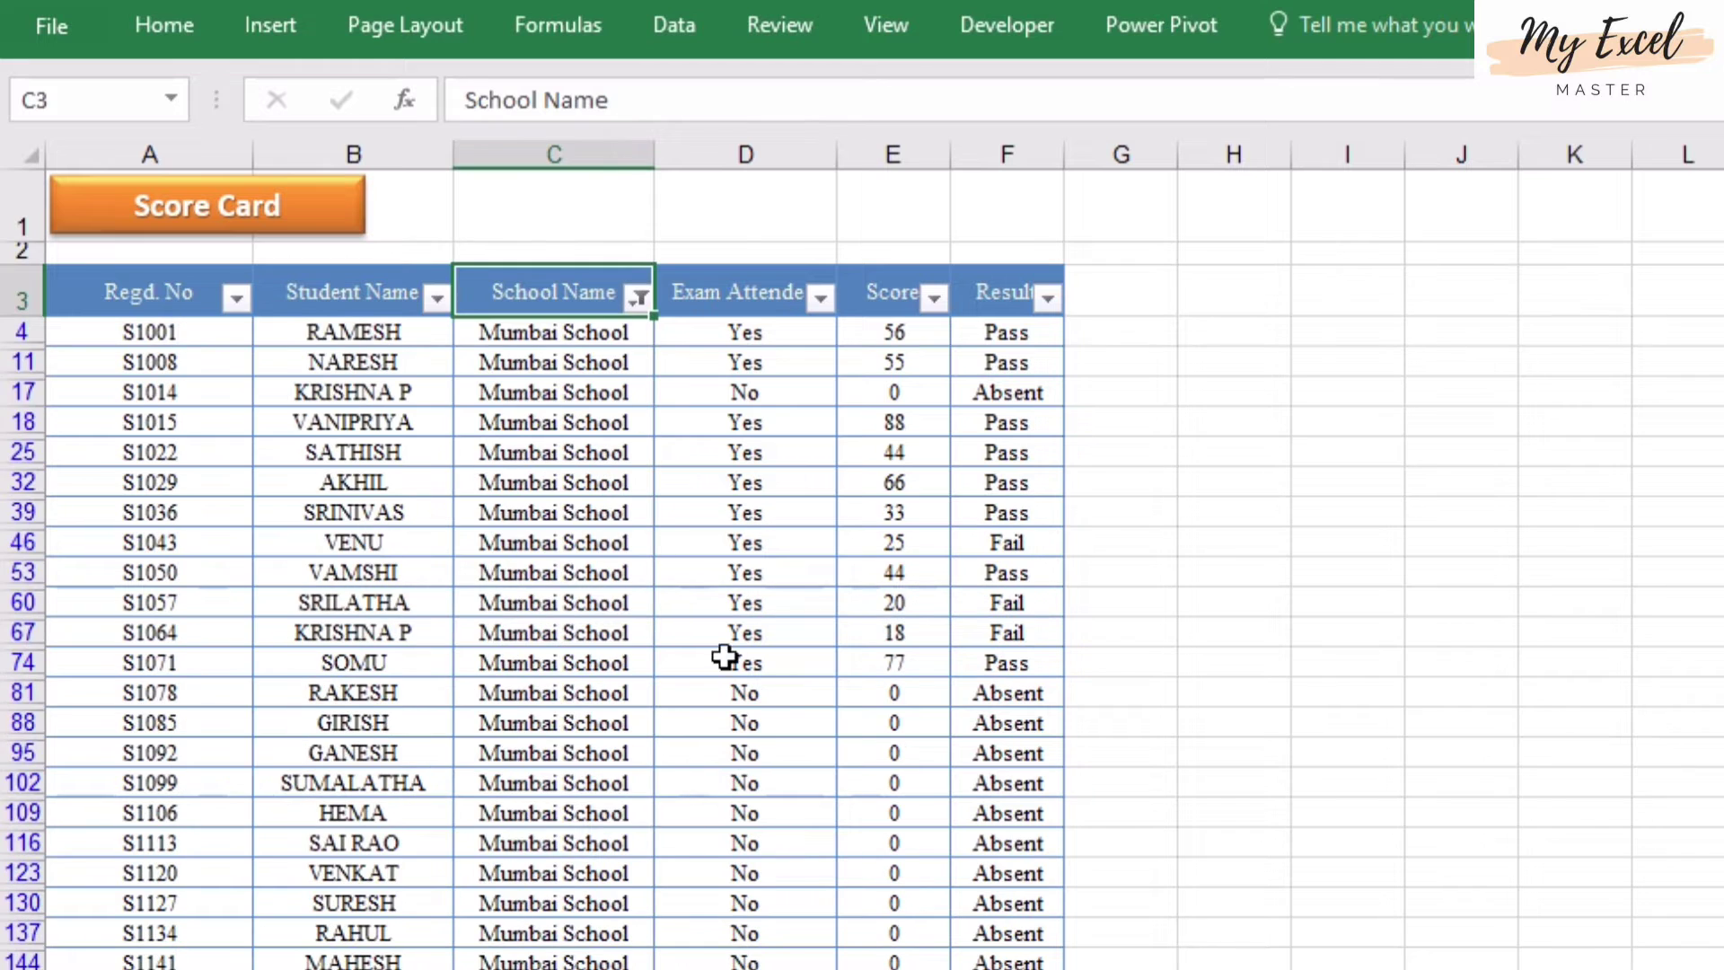
Filter the Exam Attended column to Yes and select its remaining Mumbai School entries to check their count
{"action": "left_click", "coordinate": [819, 297]}
{"action": "left_click", "coordinate": [466, 641]}
{"action": "left_click", "coordinate": [470, 698]}
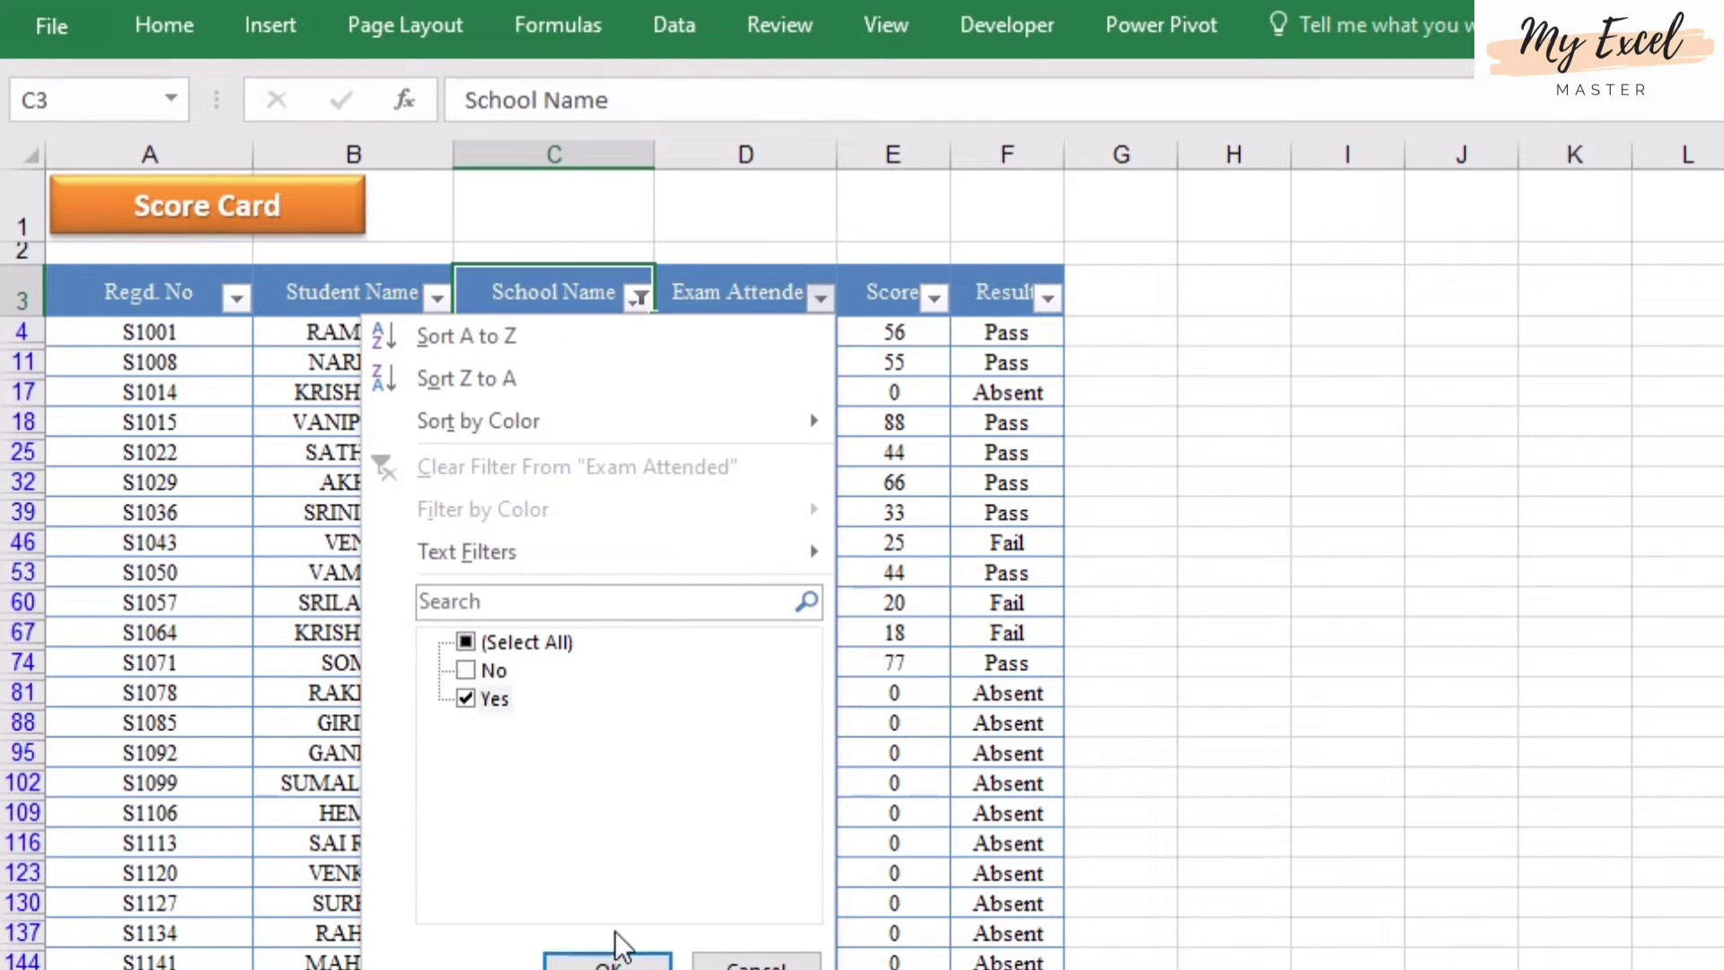
{"action": "left_click", "coordinate": [608, 960]}
{"action": "left_click_drag", "start_coordinate": [741, 340], "coordinate": [745, 633]}
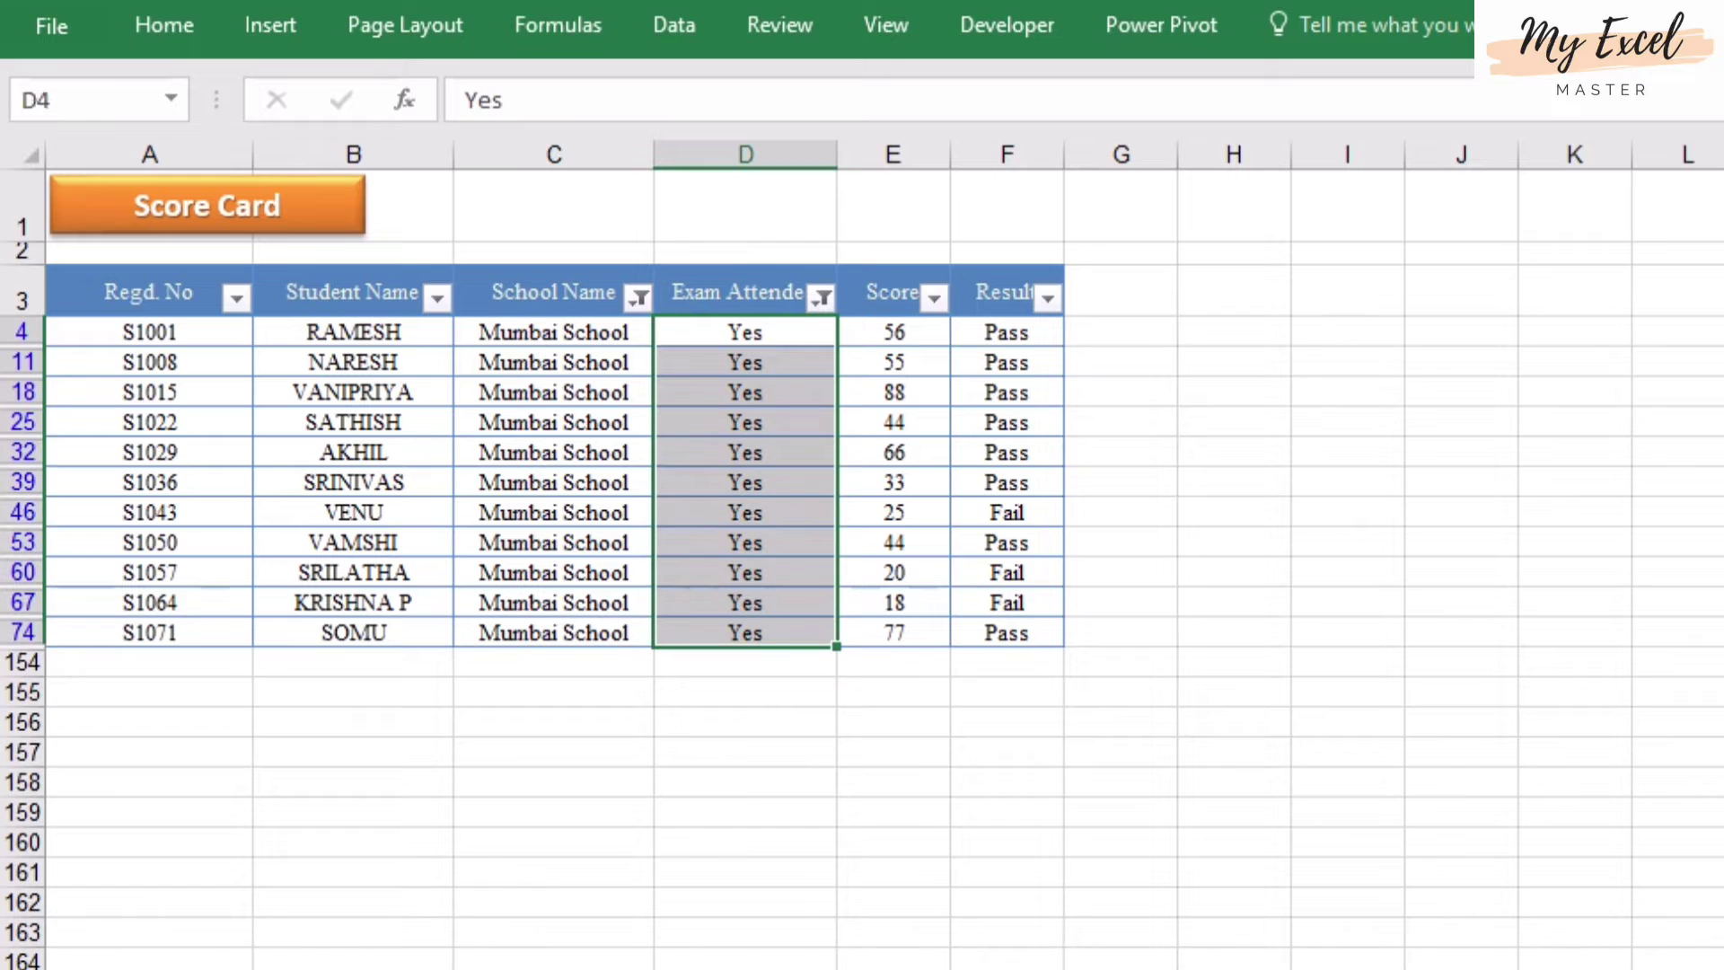
{"action": "left_click", "coordinate": [740, 357]}
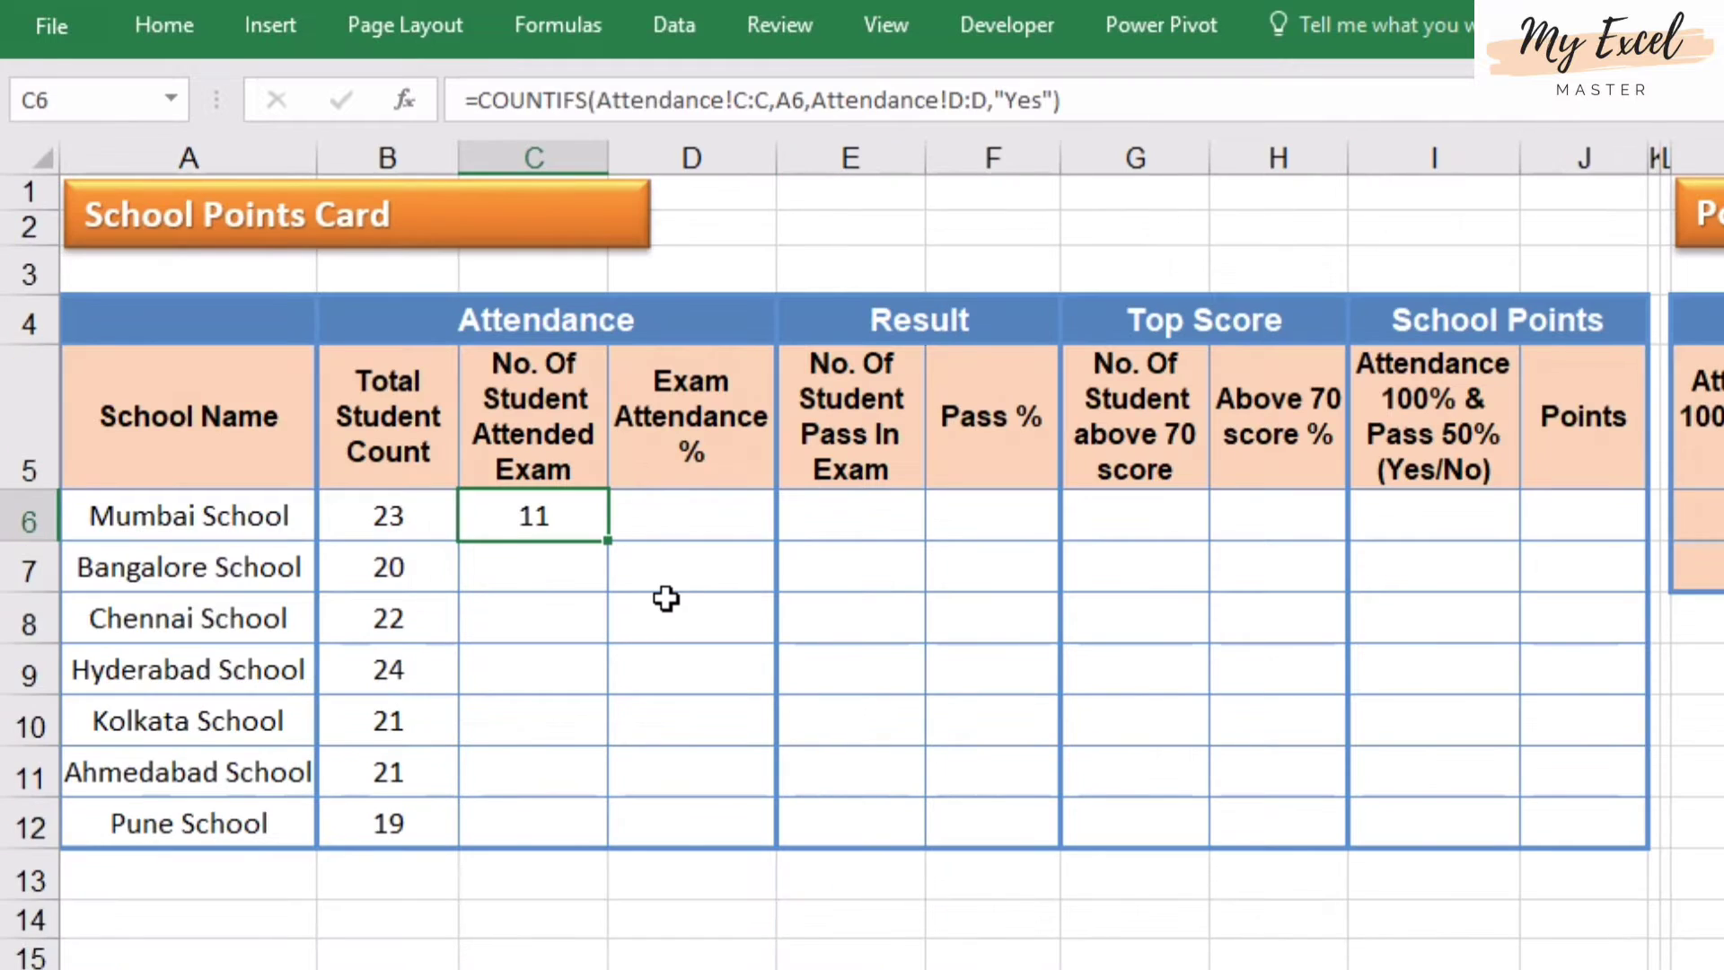
Copy C6 and paste only its formula into C7:C12 using Paste Special with the Formulas option
{"action": "key", "text": "ctrl+c"}
{"action": "key", "text": "Down"}
{"action": "key", "text": "shift+Down"}
{"action": "key", "text": "shift+Down"}
{"action": "key", "text": "shift+Down"}
{"action": "key", "text": "shift+Down"}
{"action": "key", "text": "shift+Down"}
{"action": "key", "text": "shift+Down"}
{"action": "key", "text": "shift+Down"}
{"action": "key", "text": "shift+Up"}
{"action": "key", "text": "shift+Up"}
{"action": "key", "text": "alt+e"}
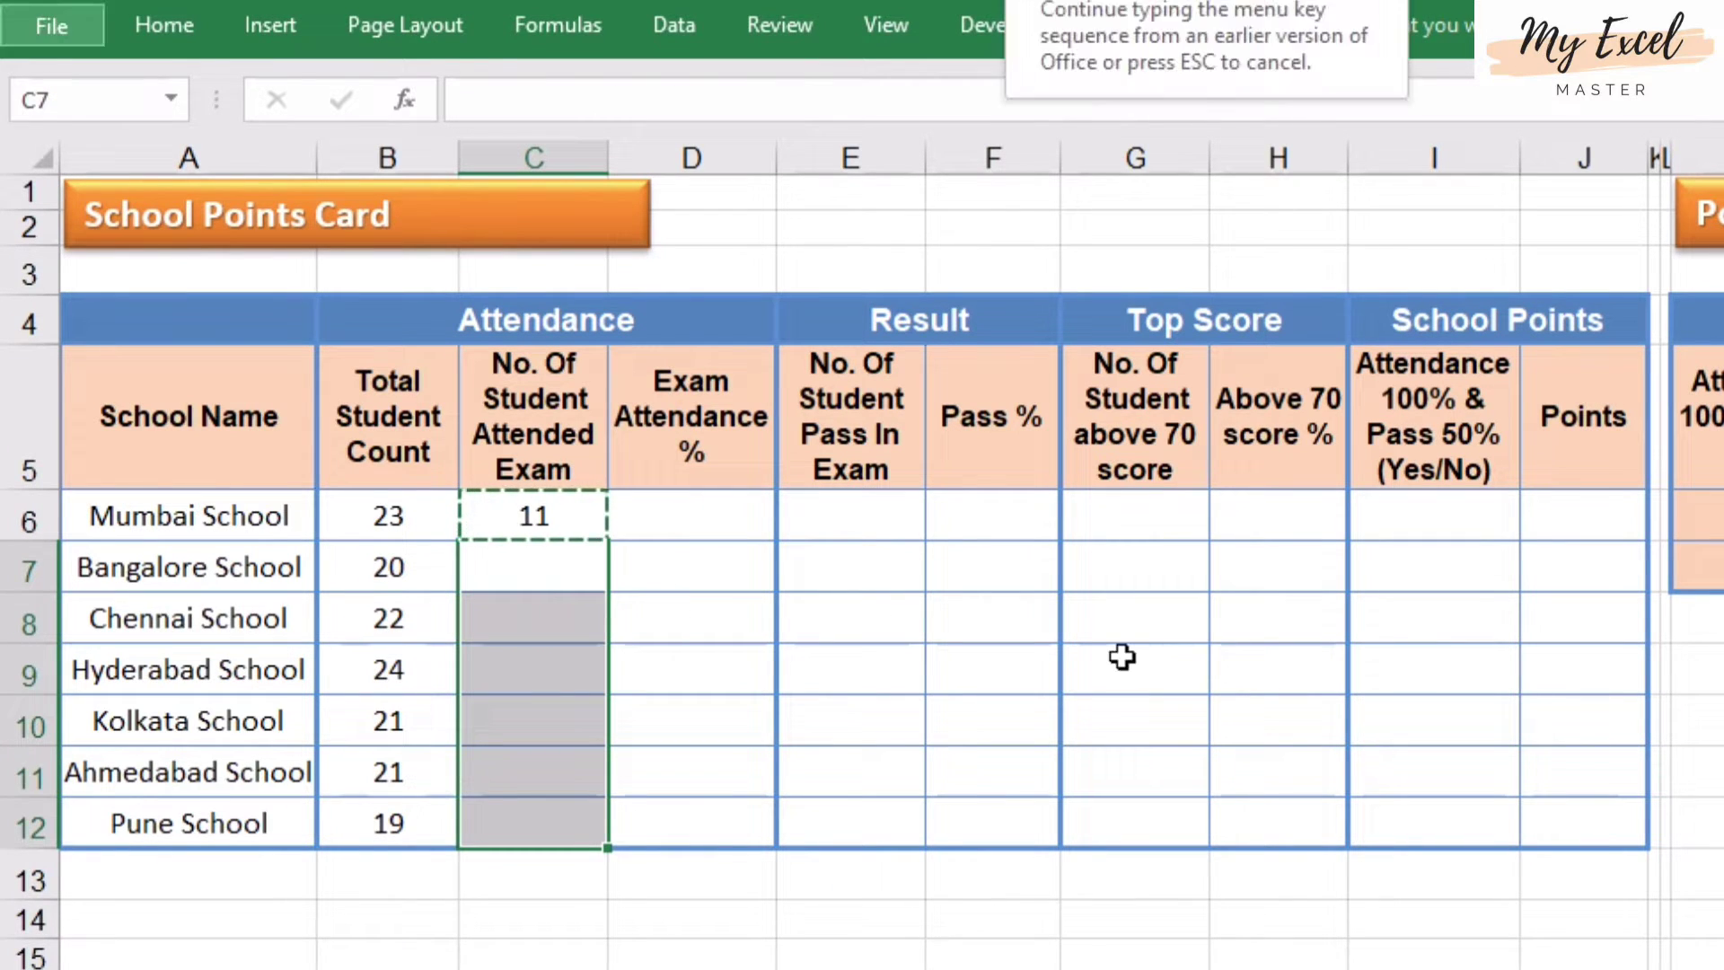
{"action": "key", "text": "s"}
{"action": "left_click", "coordinate": [1282, 472]}
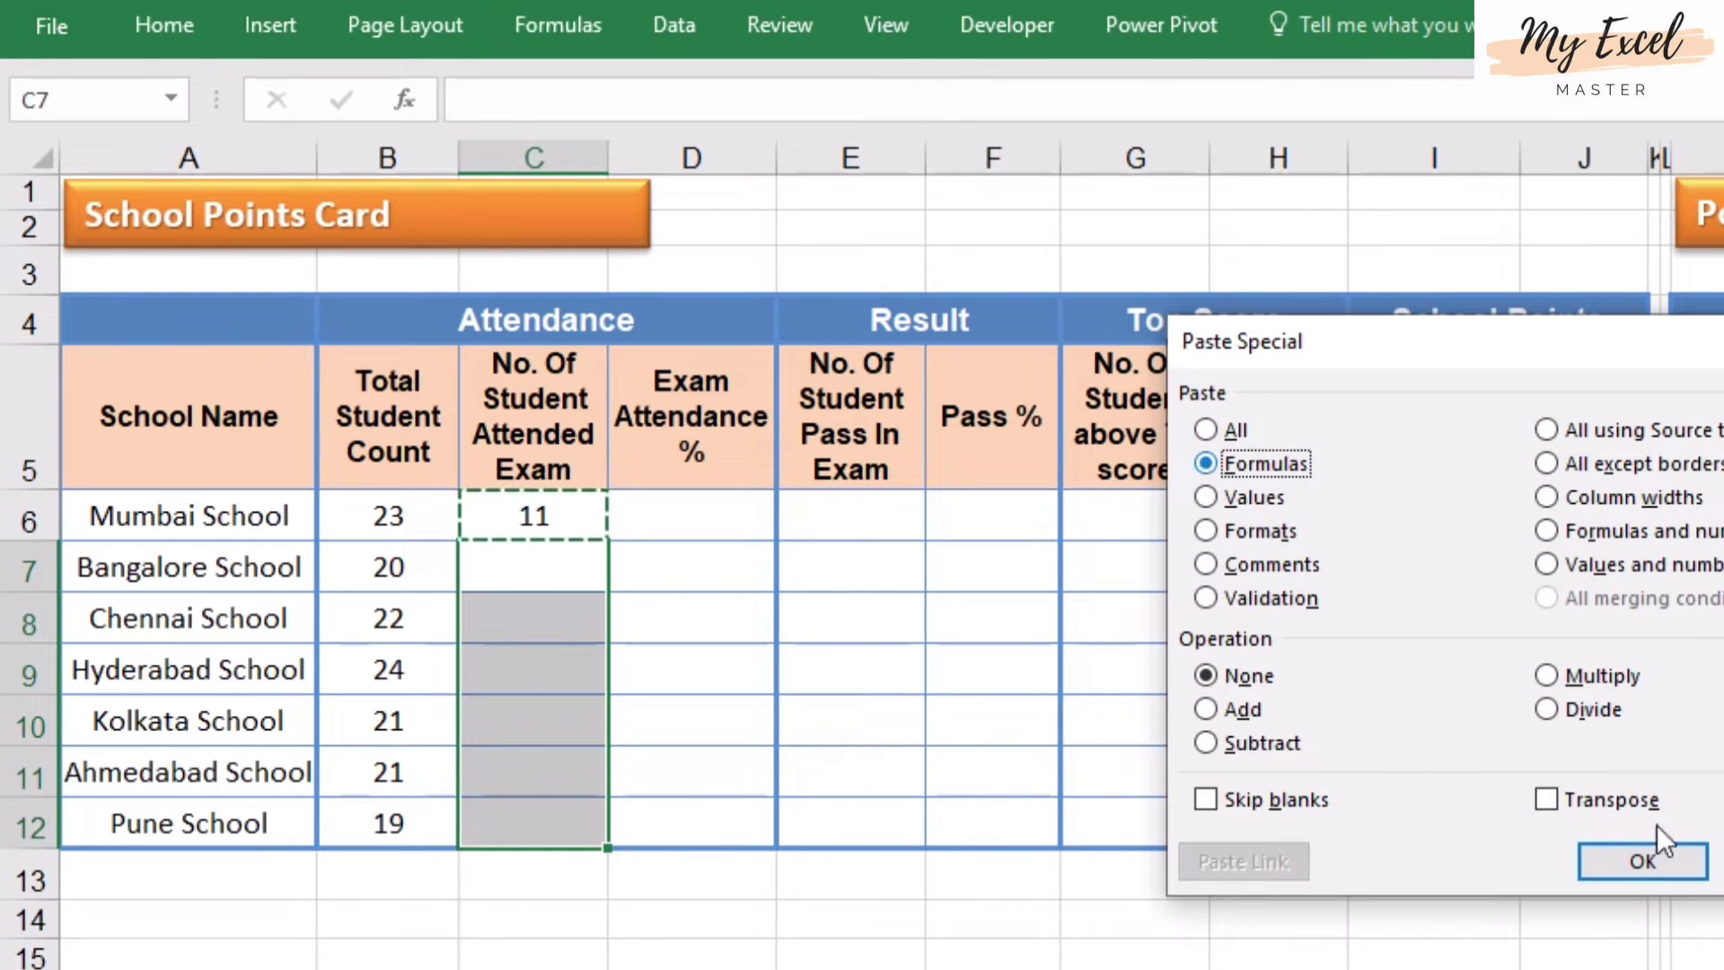
{"action": "left_click", "coordinate": [1642, 860]}
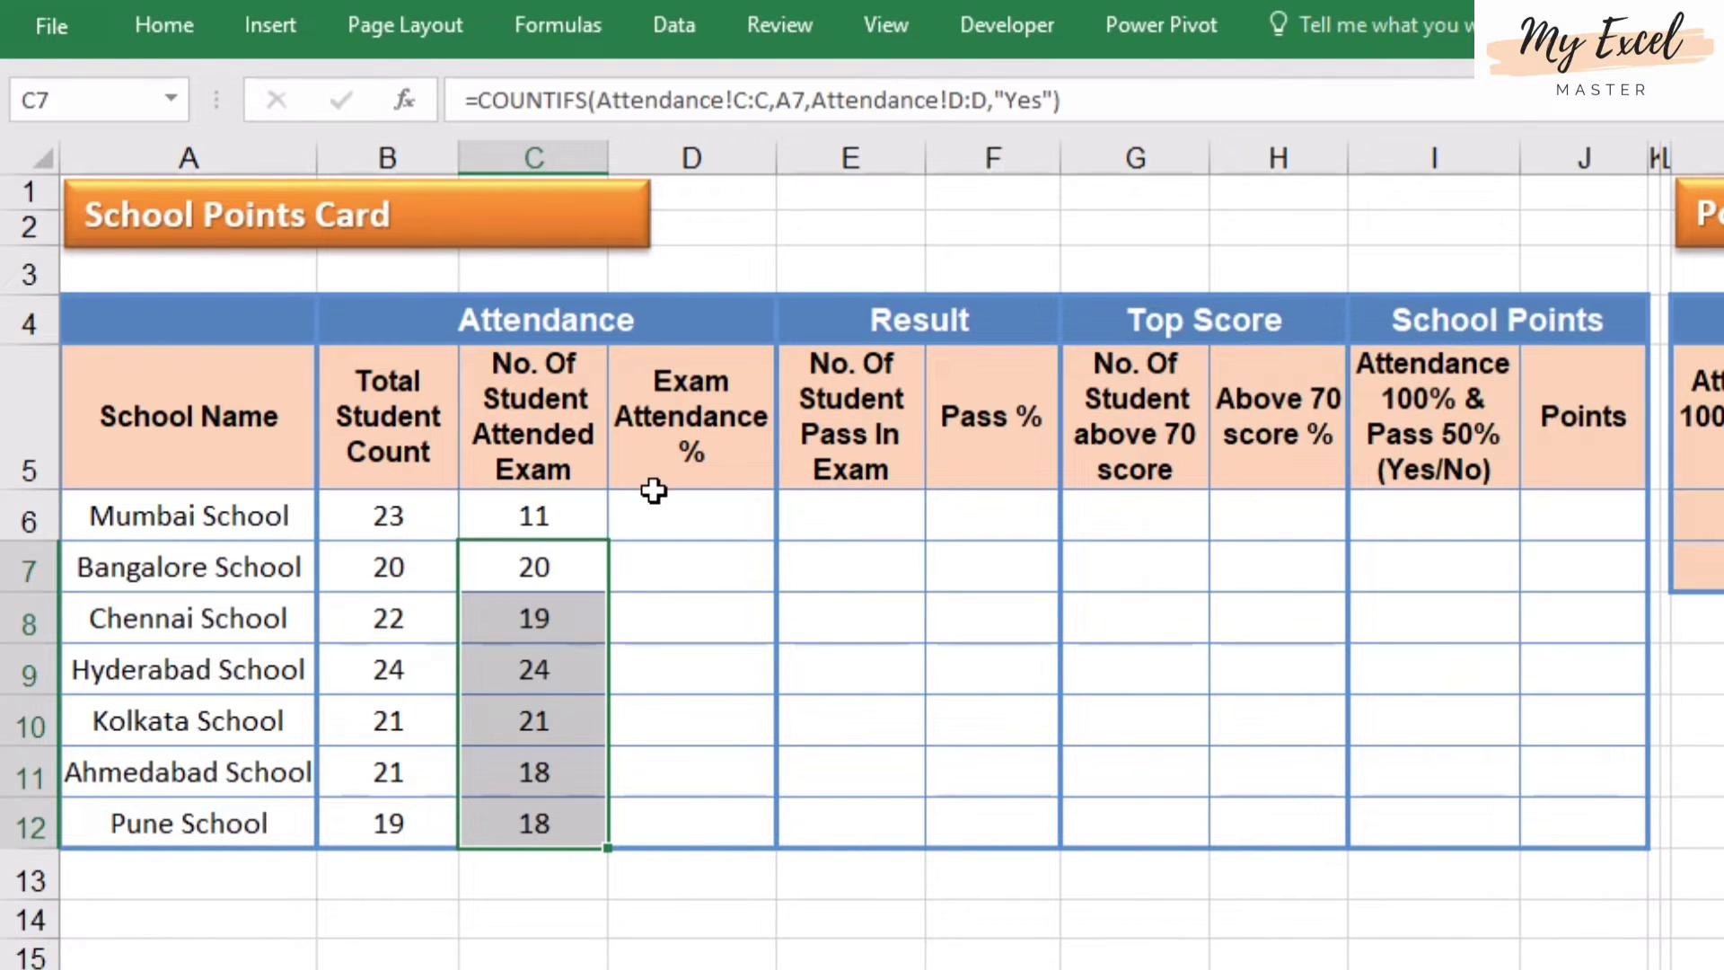
{"action": "key", "text": "Escape"}
Enter =C6/B6 in D6 to calculate Mumbai School's exam attendance percentage
{"action": "left_click", "coordinate": [687, 516]}
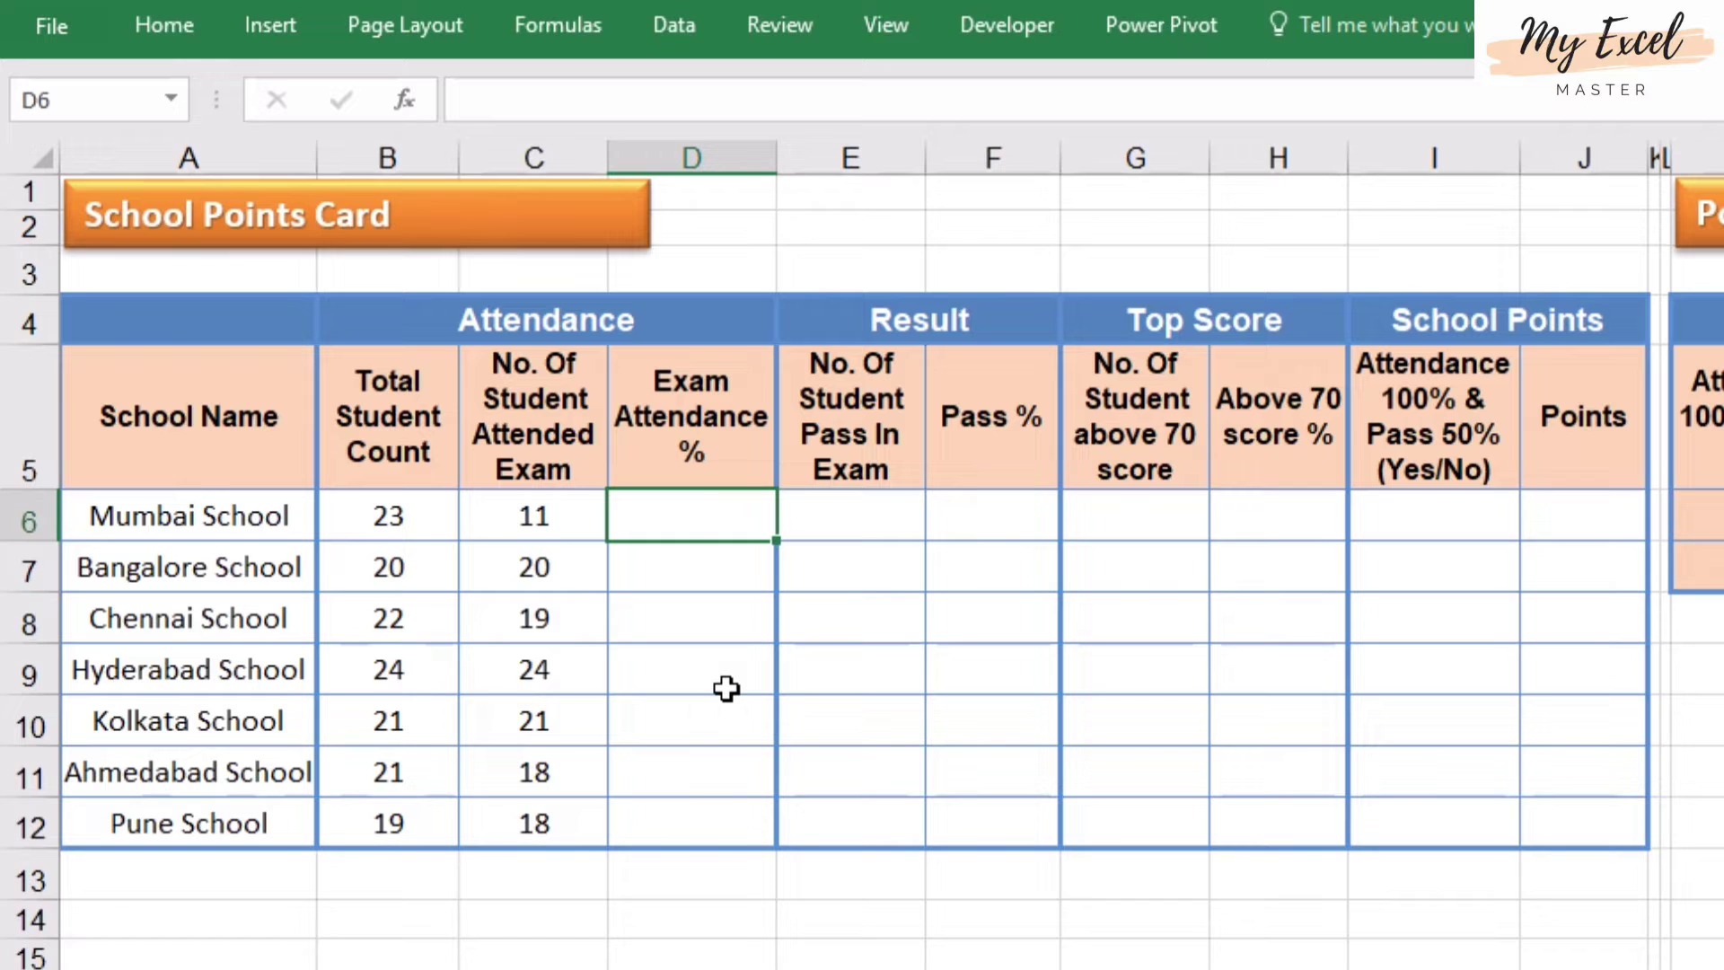
{"action": "type", "text": "="}
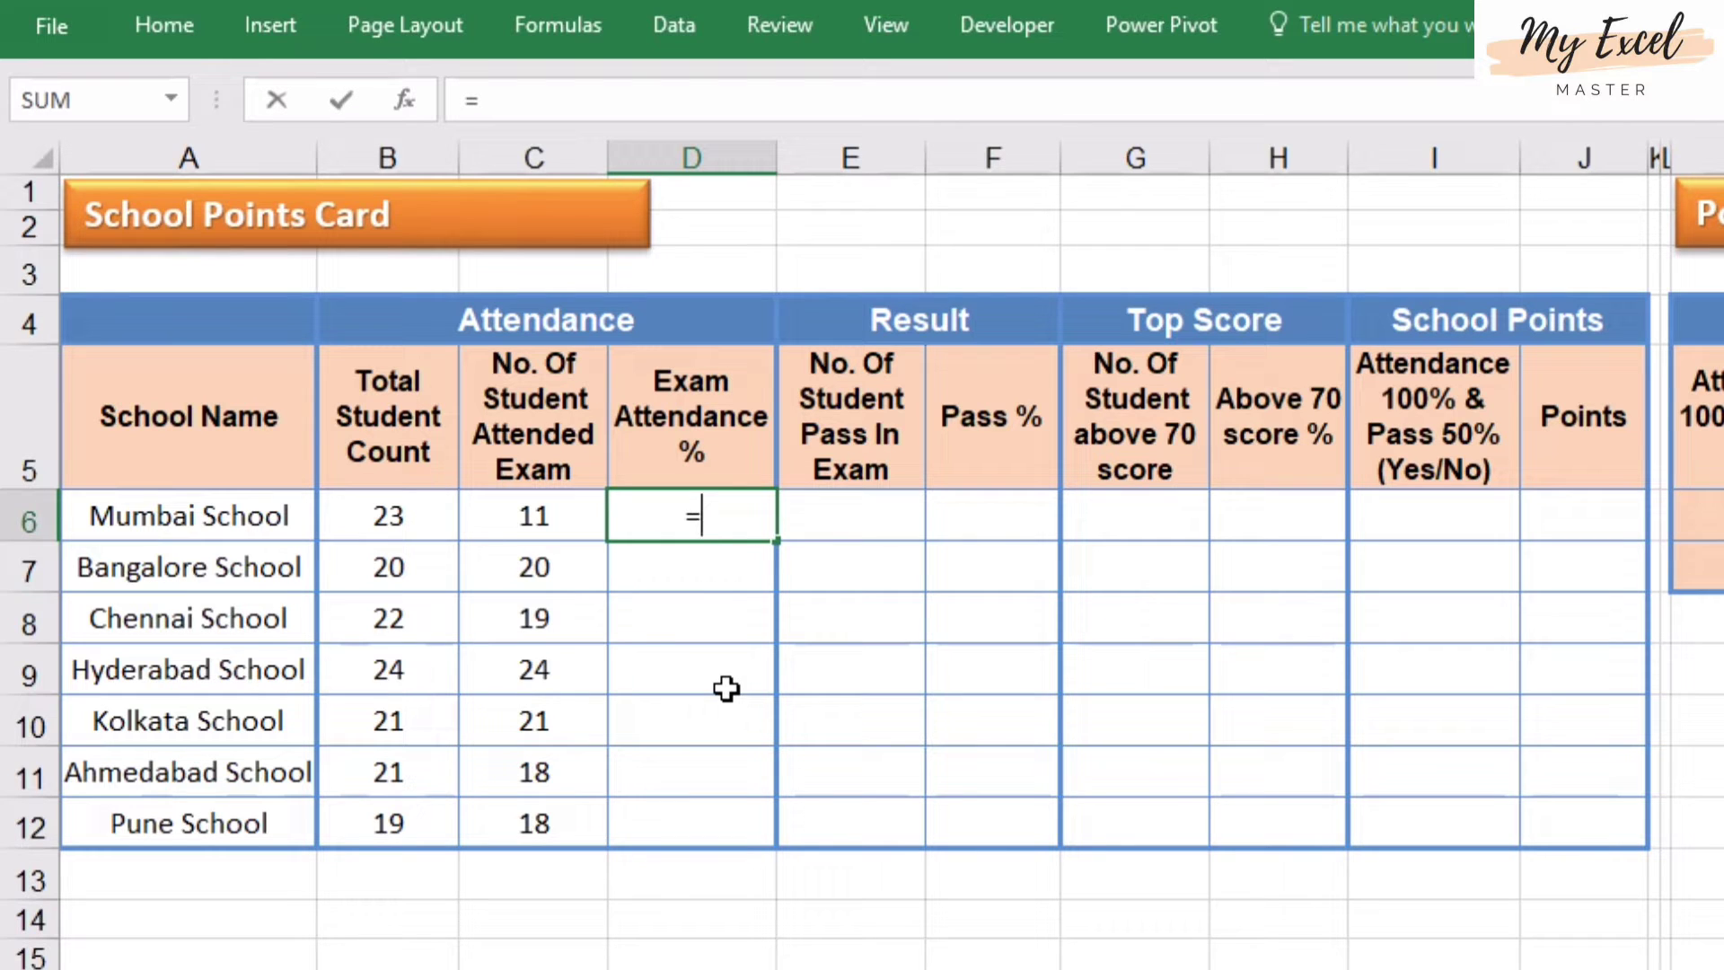
{"action": "left_click", "coordinate": [514, 510]}
{"action": "type", "text": "/"}
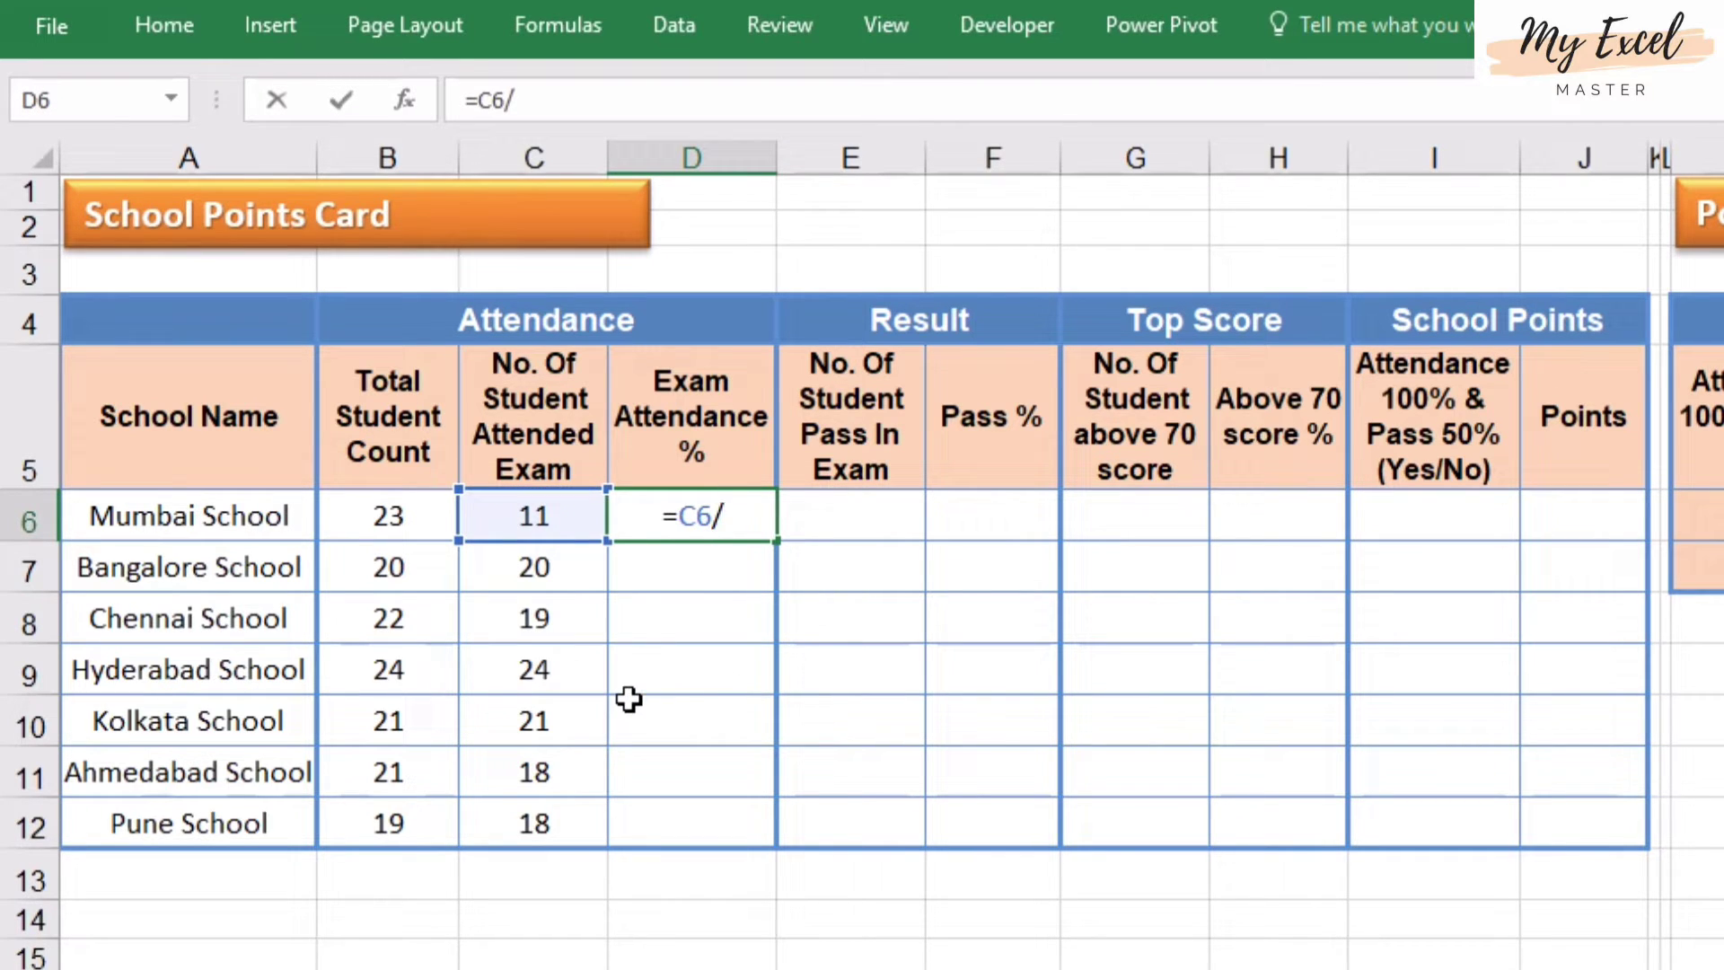
{"action": "left_click", "coordinate": [381, 520]}
{"action": "key", "text": "ctrl+Return"}
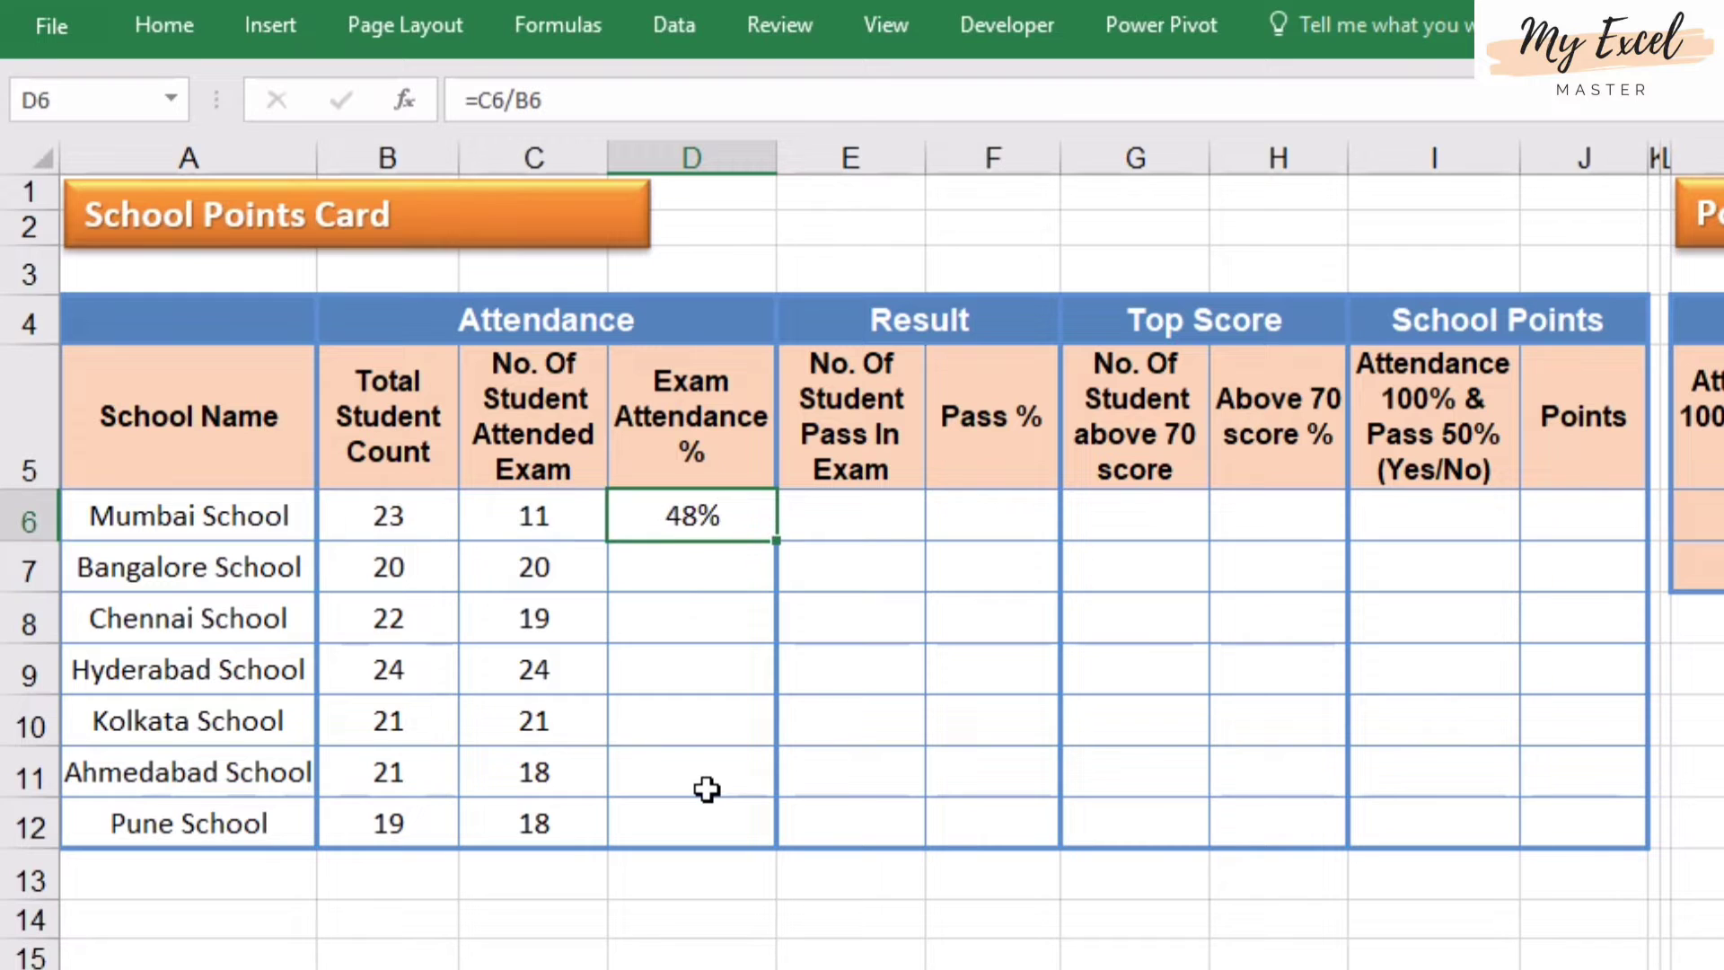
Copy the attendance percentage formula from D6 into D7:D12 using Paste Special
{"action": "key", "text": "ctrl+c"}
{"action": "key", "text": "Down"}
{"action": "key", "text": "shift+Down"}
{"action": "key", "text": "shift+Down"}
{"action": "key", "text": "shift+Down"}
{"action": "key", "text": "shift+Down"}
{"action": "key", "text": "shift+Down"}
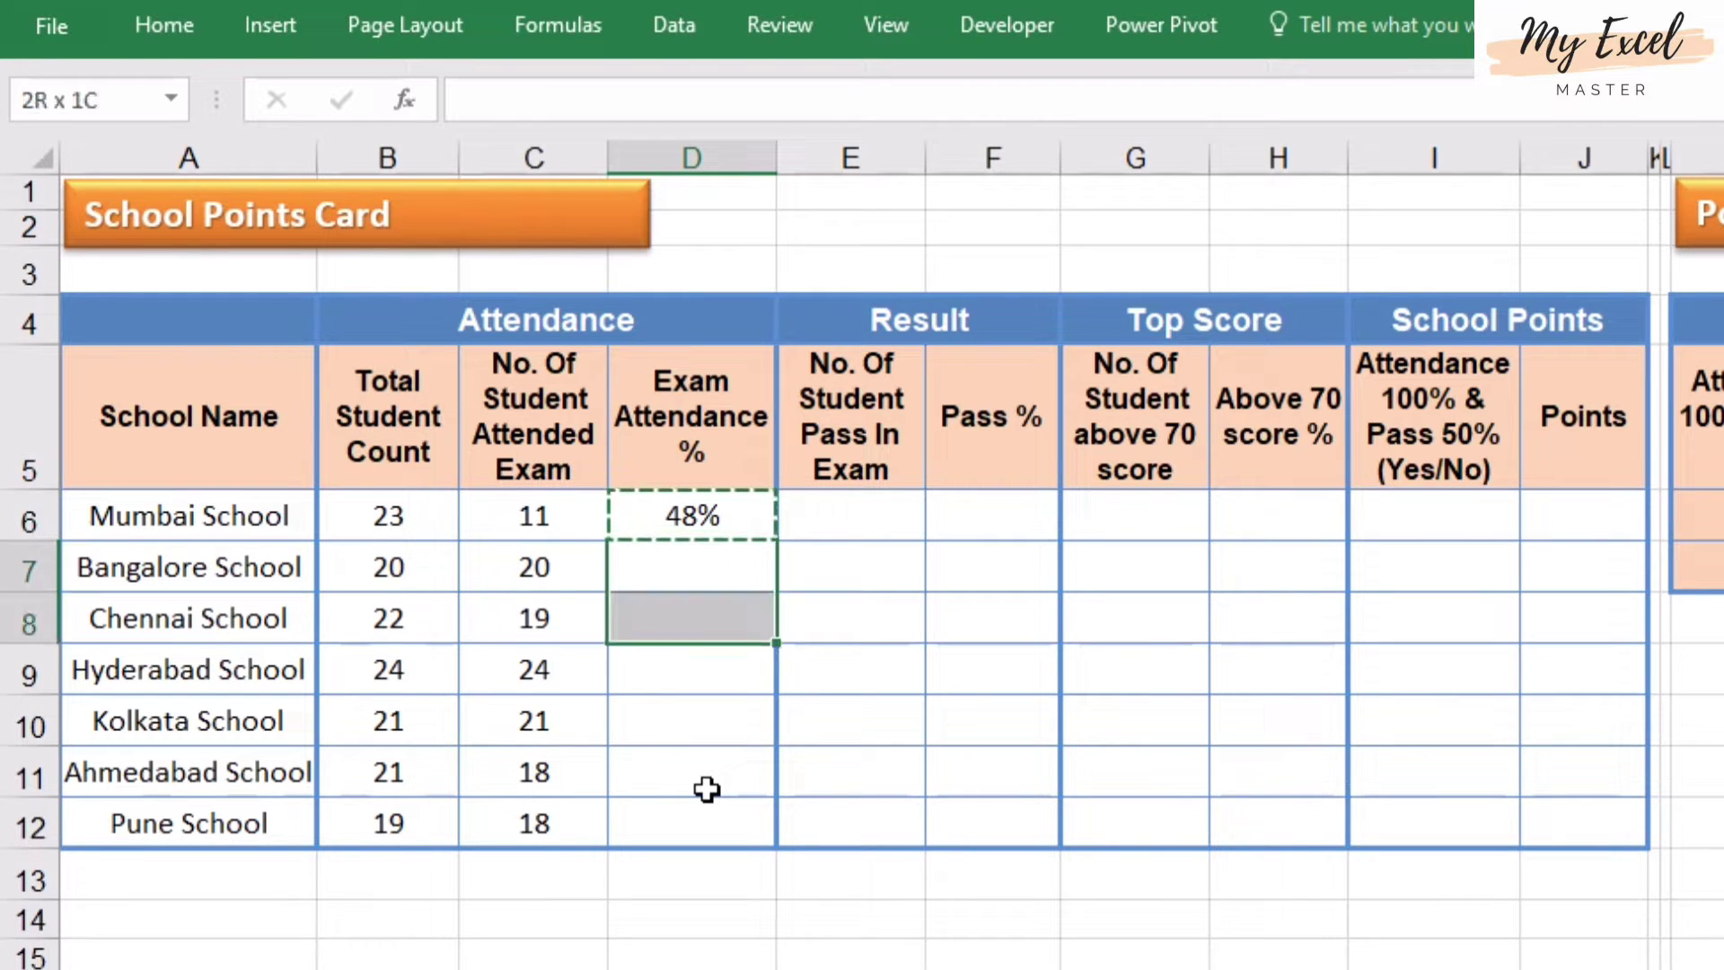
{"action": "key", "text": "ctrl+alt+v"}
{"action": "key", "text": "Return"}
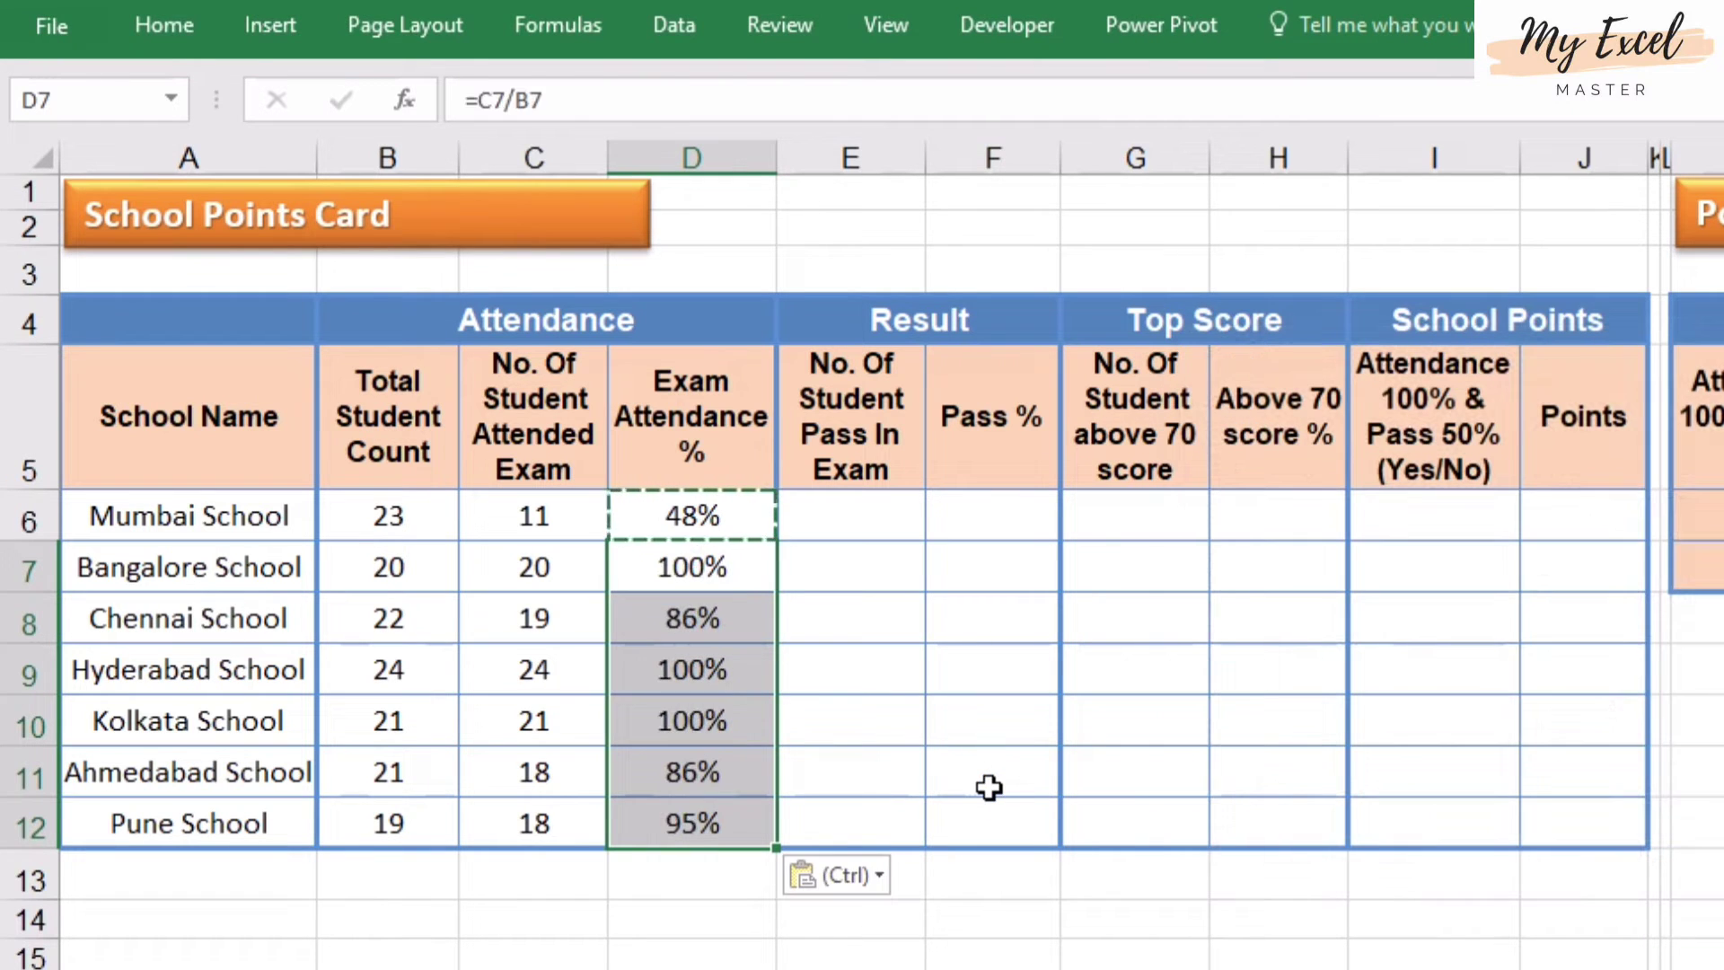
{"action": "left_click", "coordinate": [885, 686]}
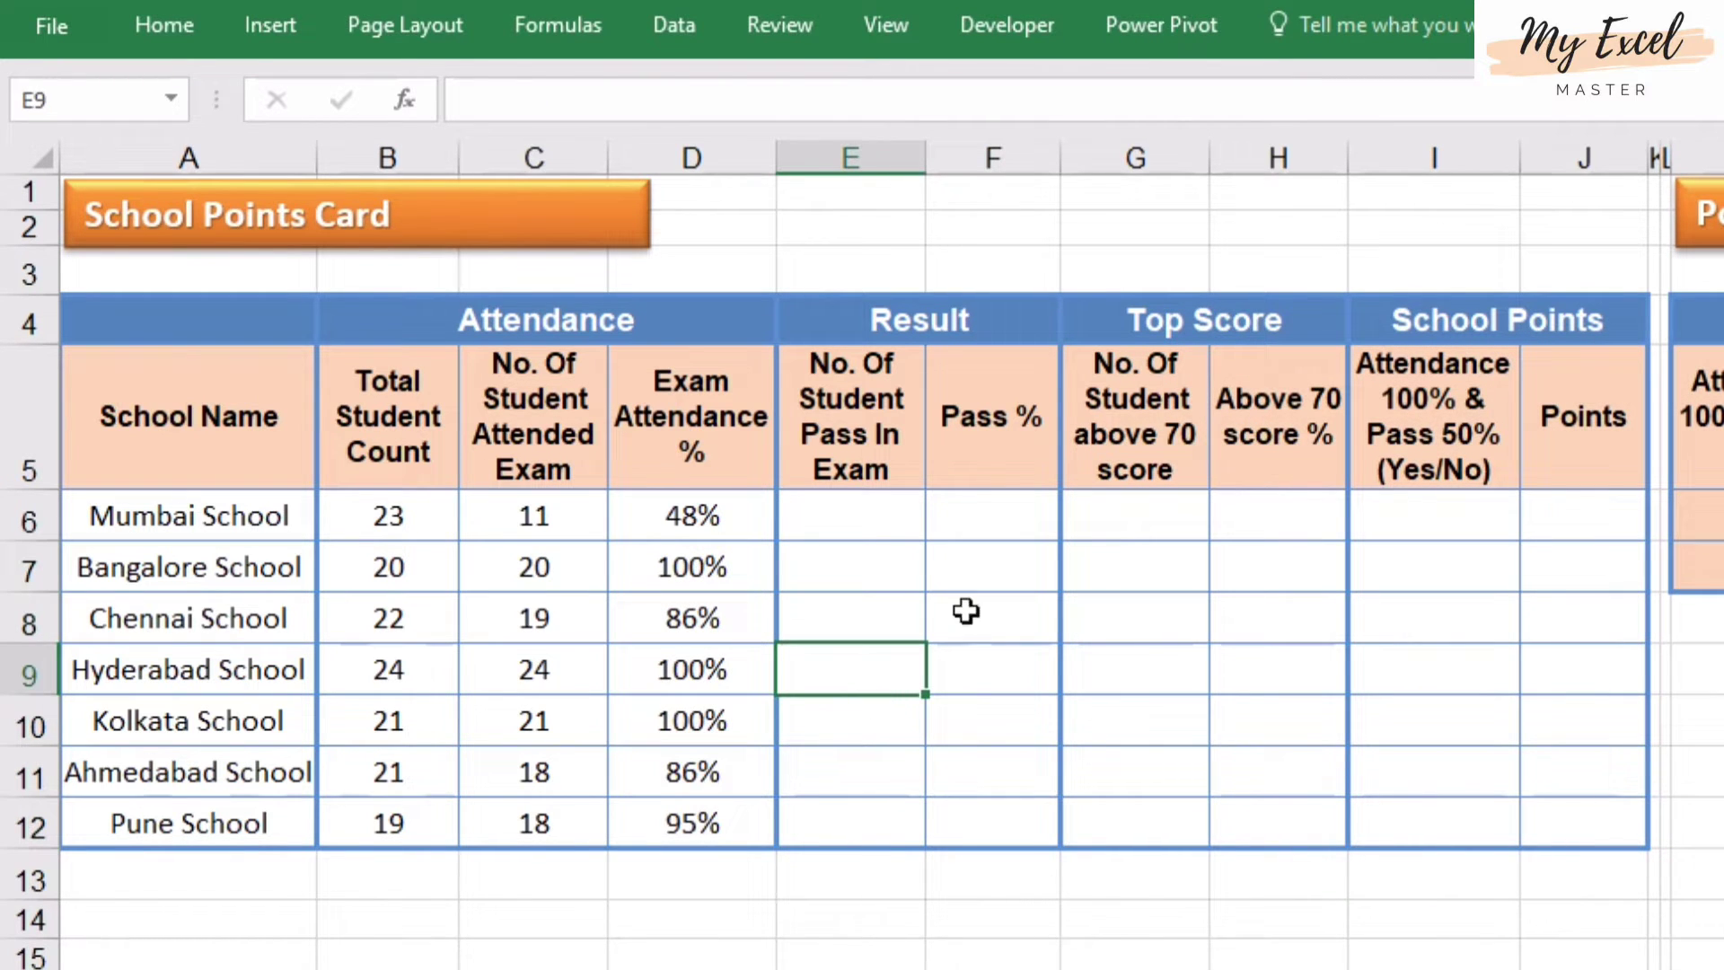
Enter =COUNTIFS(Attendance!C:C,A6,Attendance!F:F,"Pass") in E6 to count Mumbai School's students who passed the exam
{"action": "left_click", "coordinate": [877, 515]}
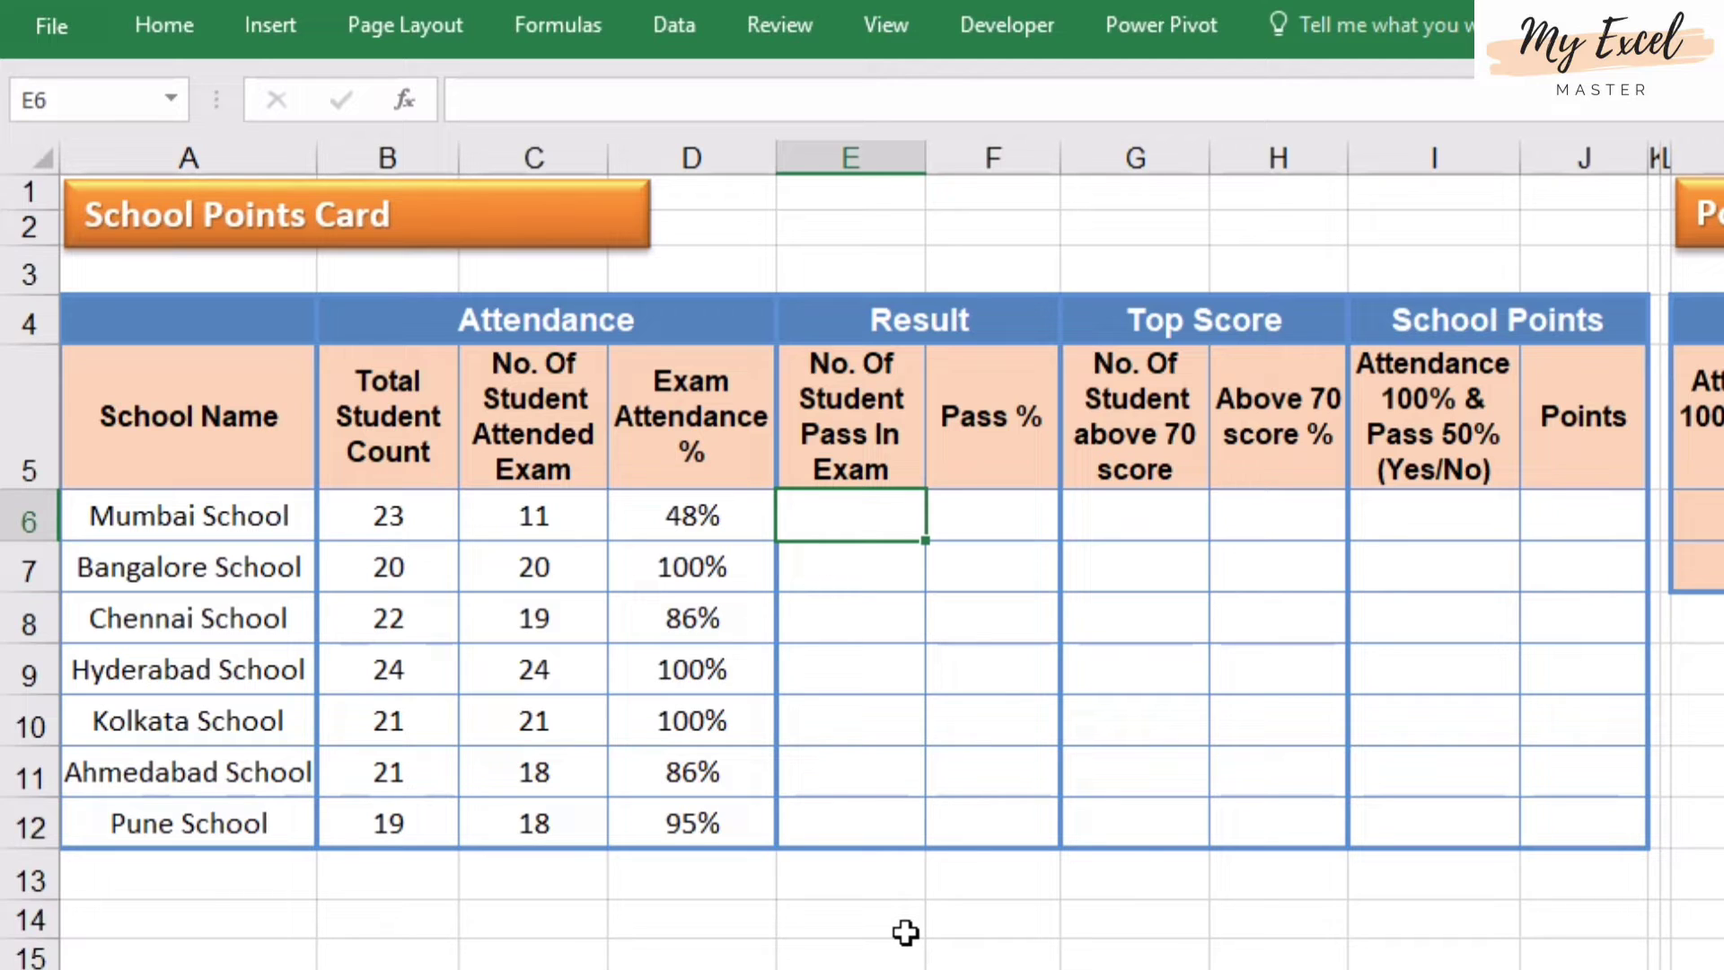
{"action": "type", "text": "=countifs("}
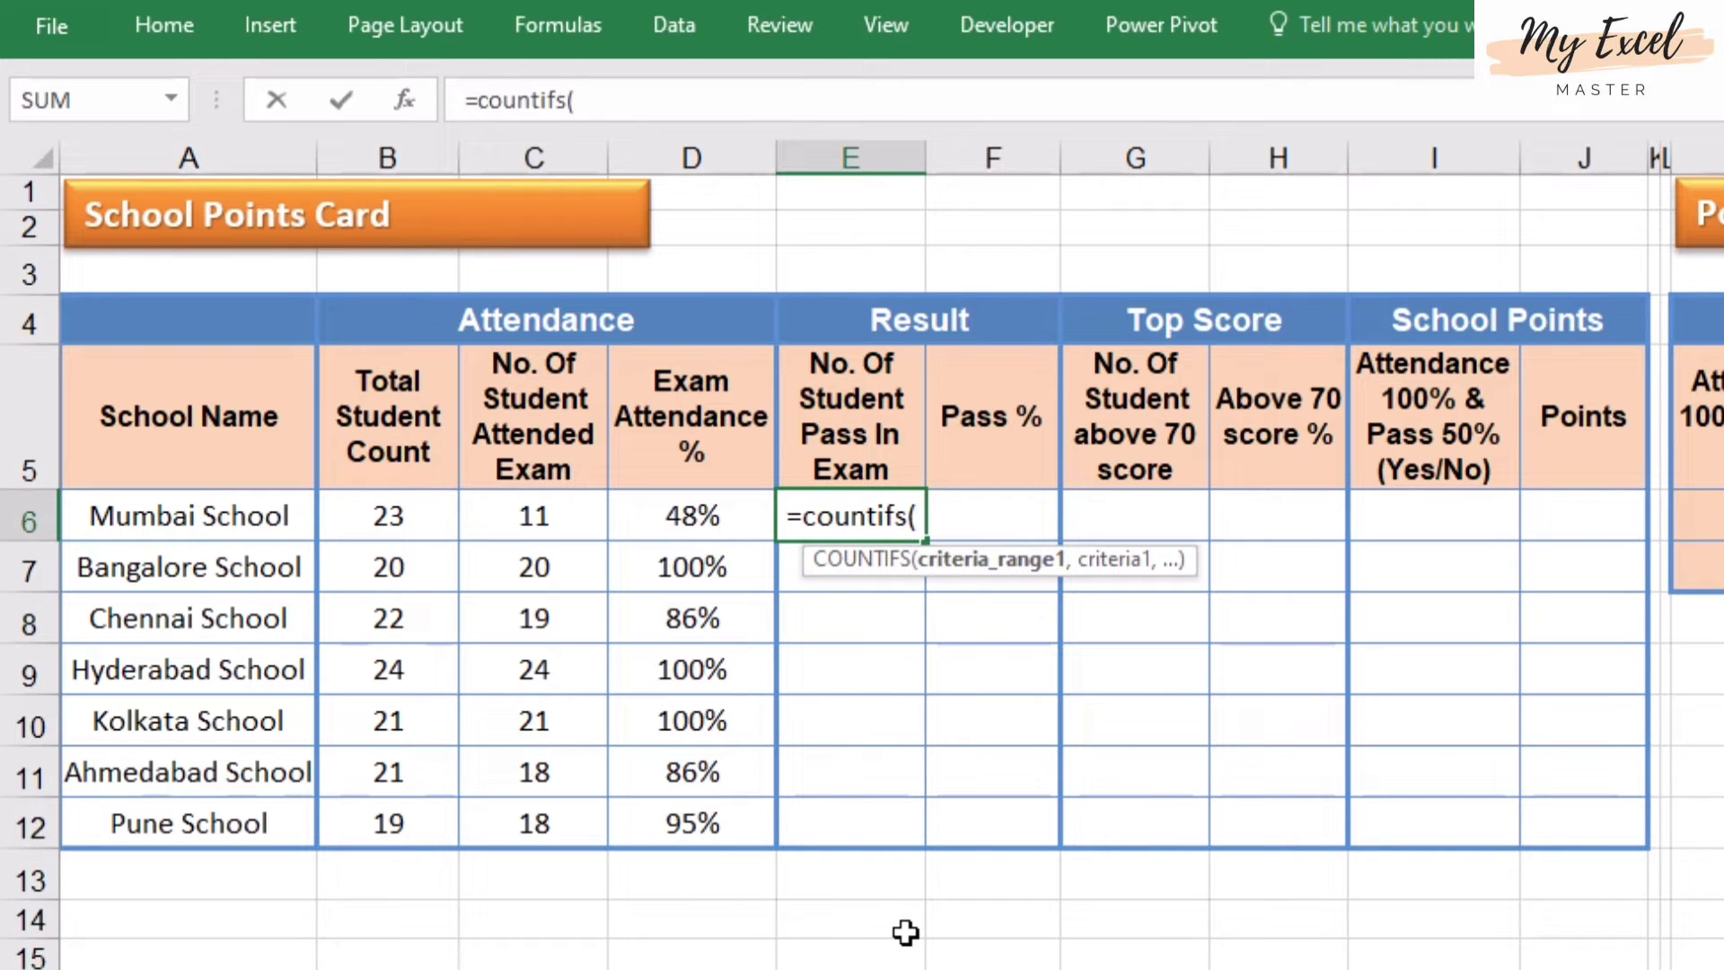
{"action": "key", "text": "ctrl+Page_Down"}
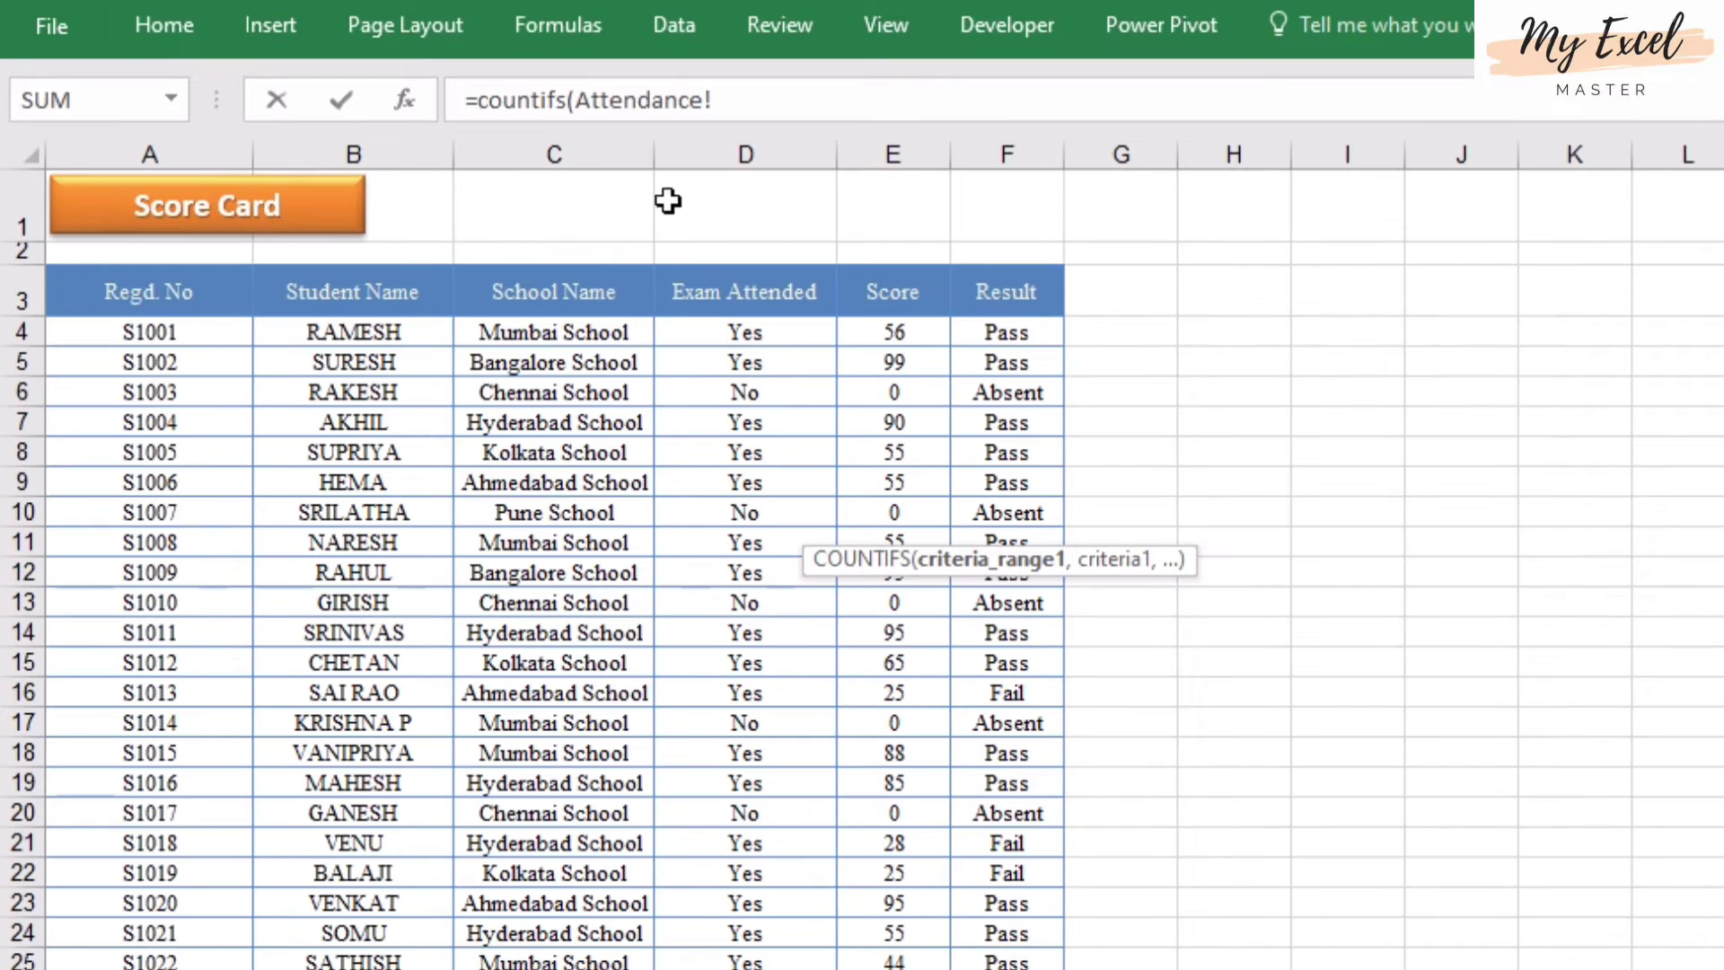
{"action": "left_click", "coordinate": [575, 153]}
{"action": "type", "text": ","}
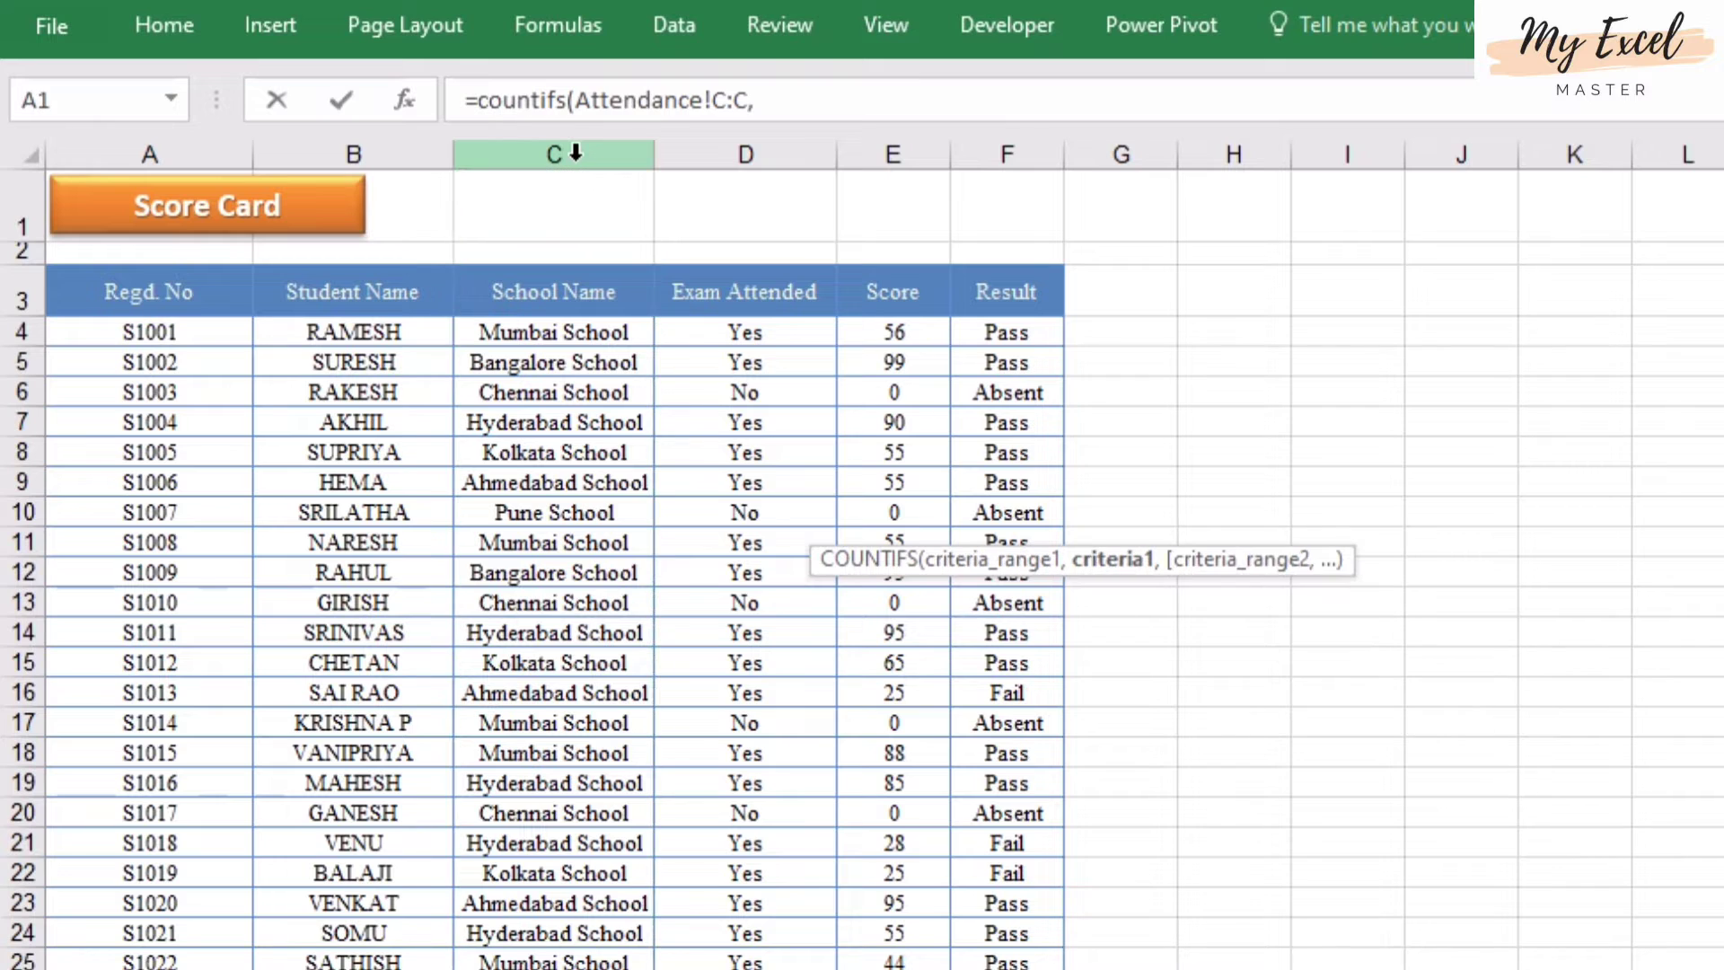
{"action": "type", "text": "a6,"}
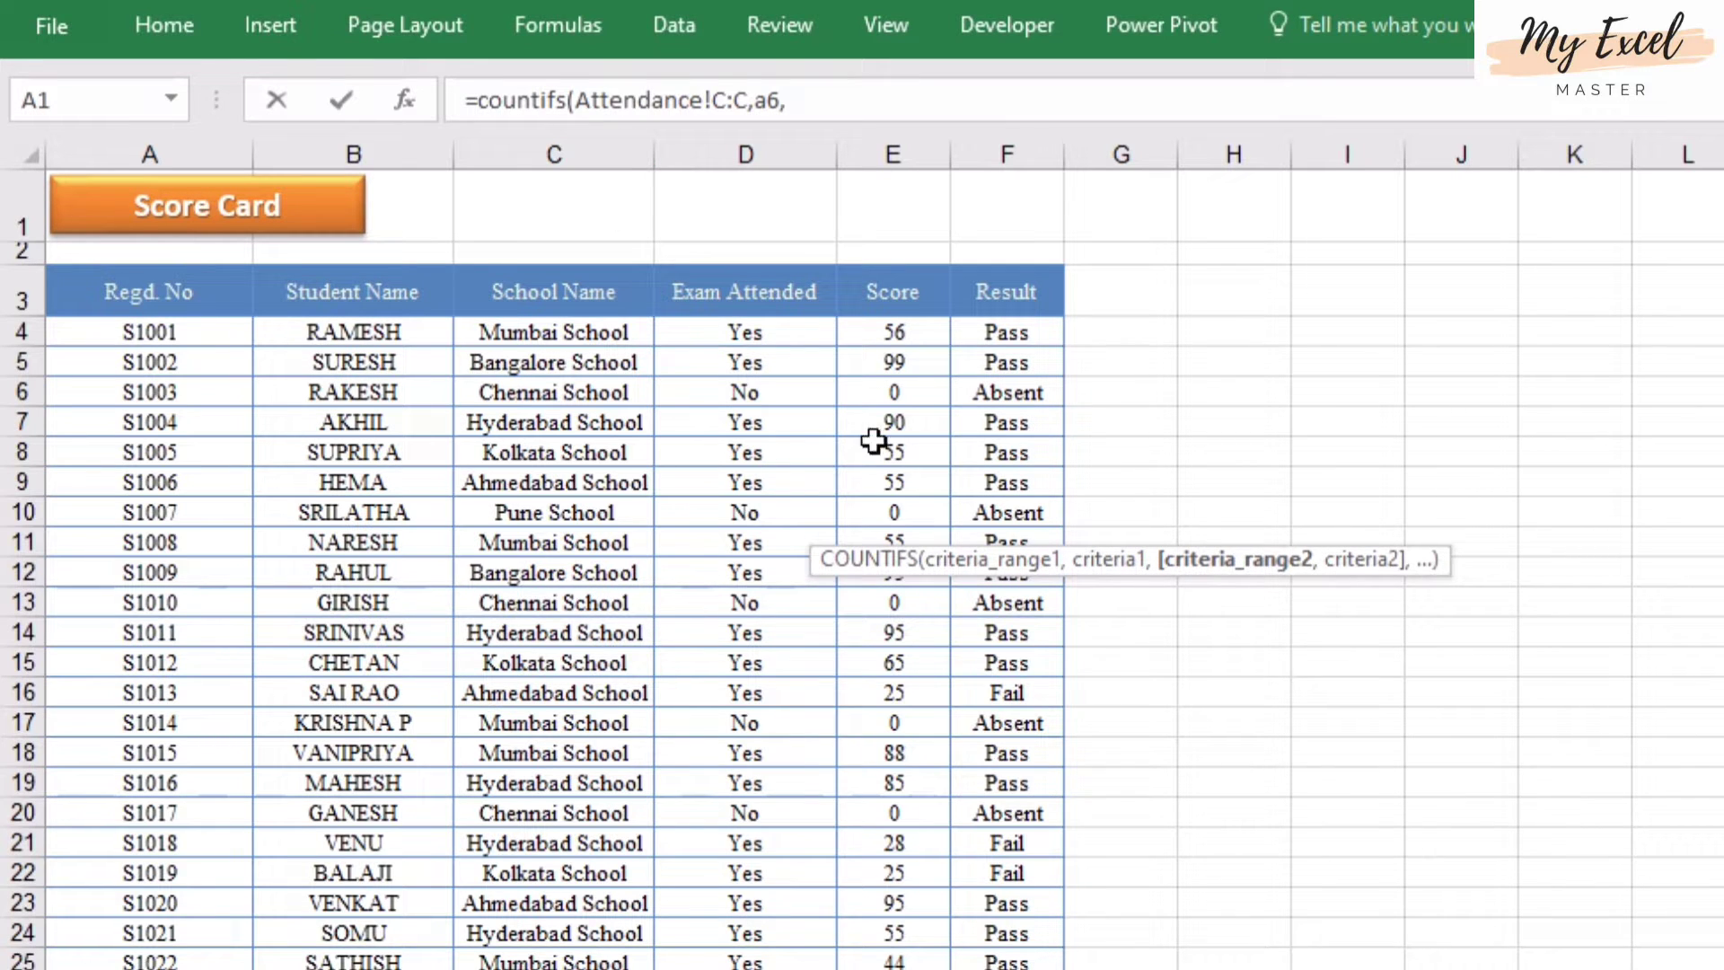
{"action": "left_click", "coordinate": [999, 157]}
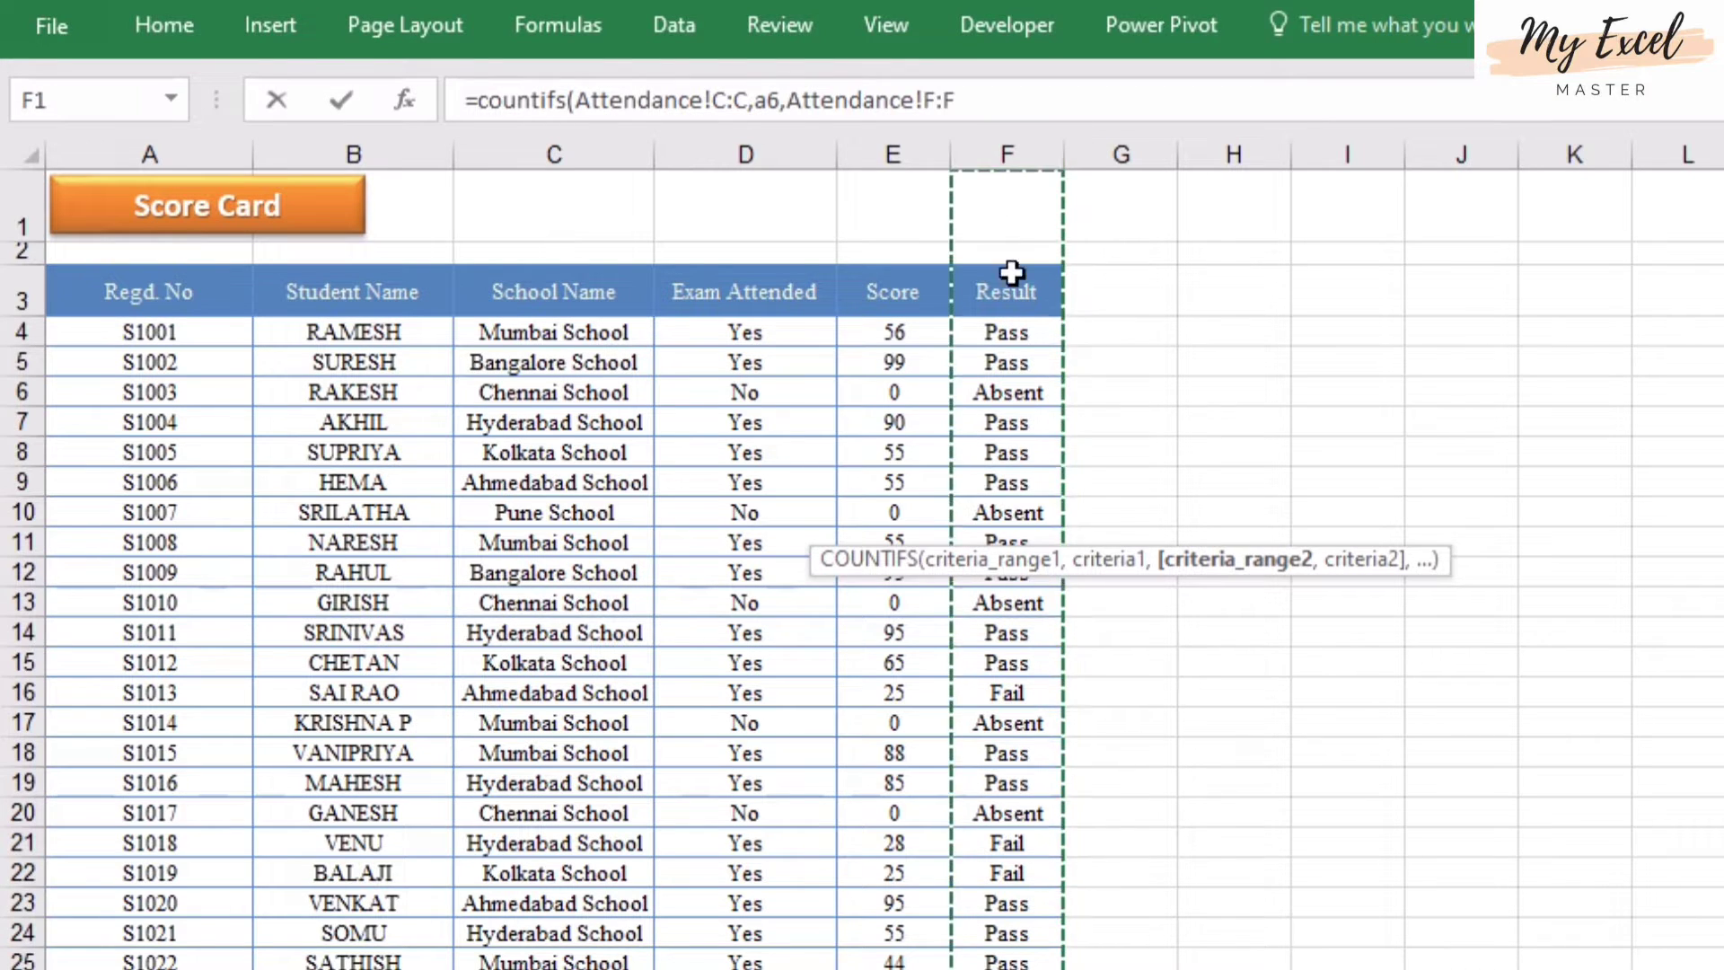
{"action": "type", "text": ",\"Pass"}
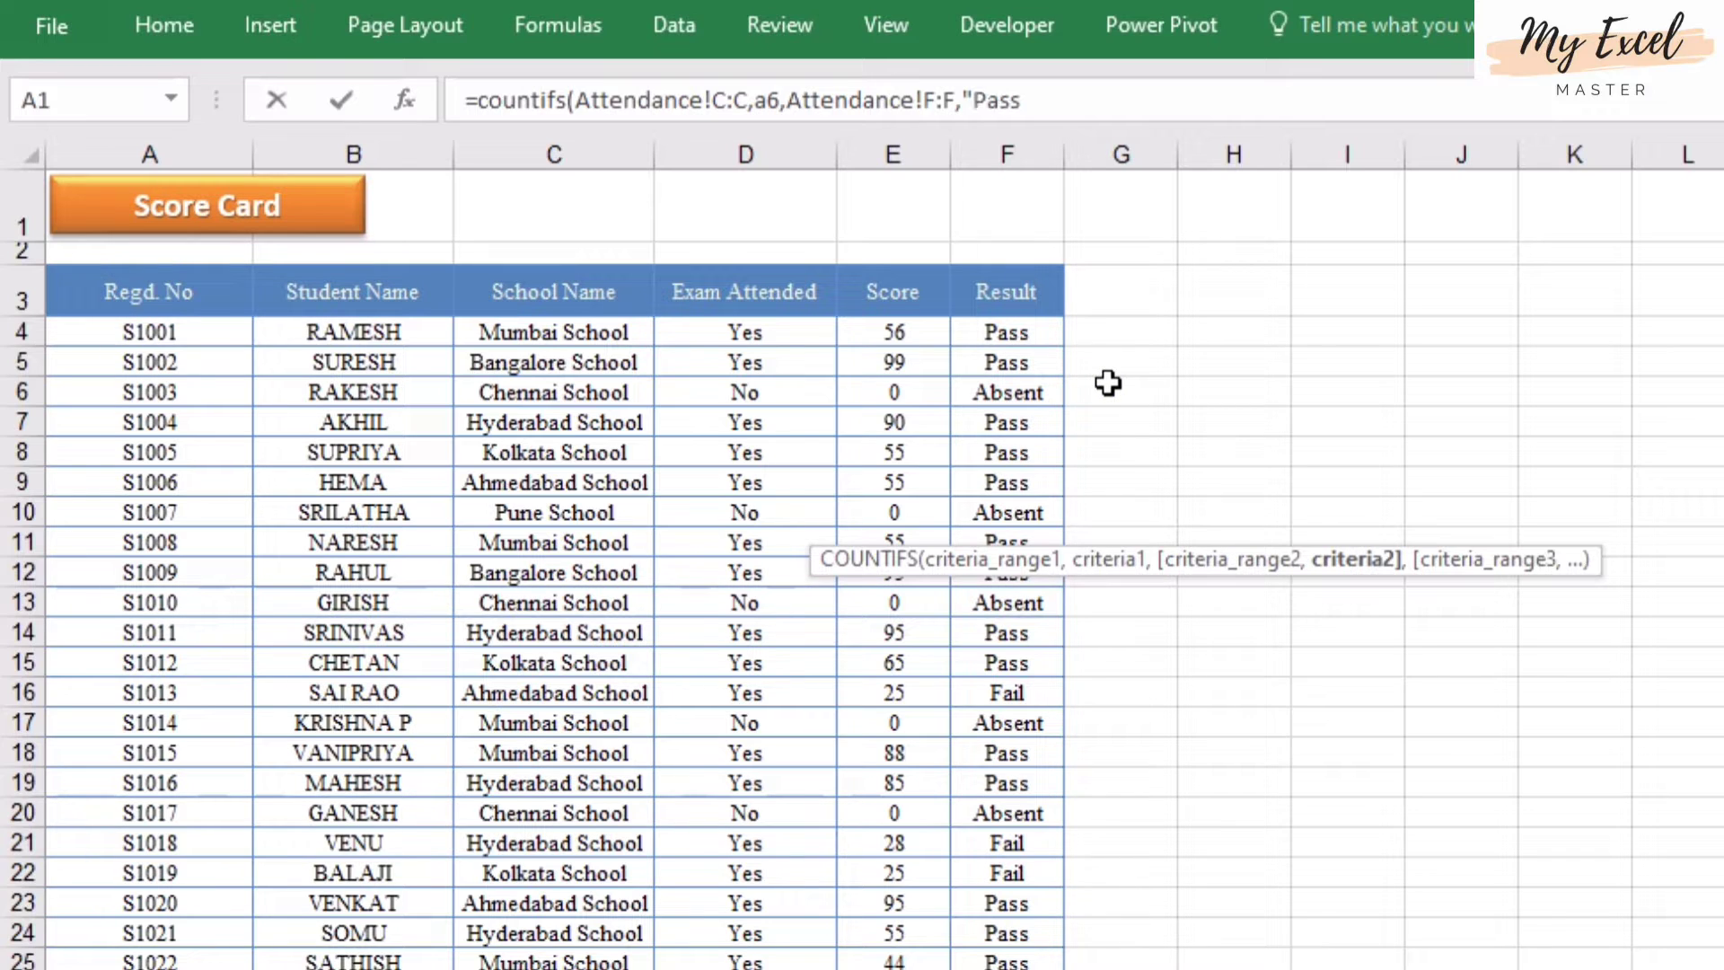
{"action": "key", "text": "Return"}
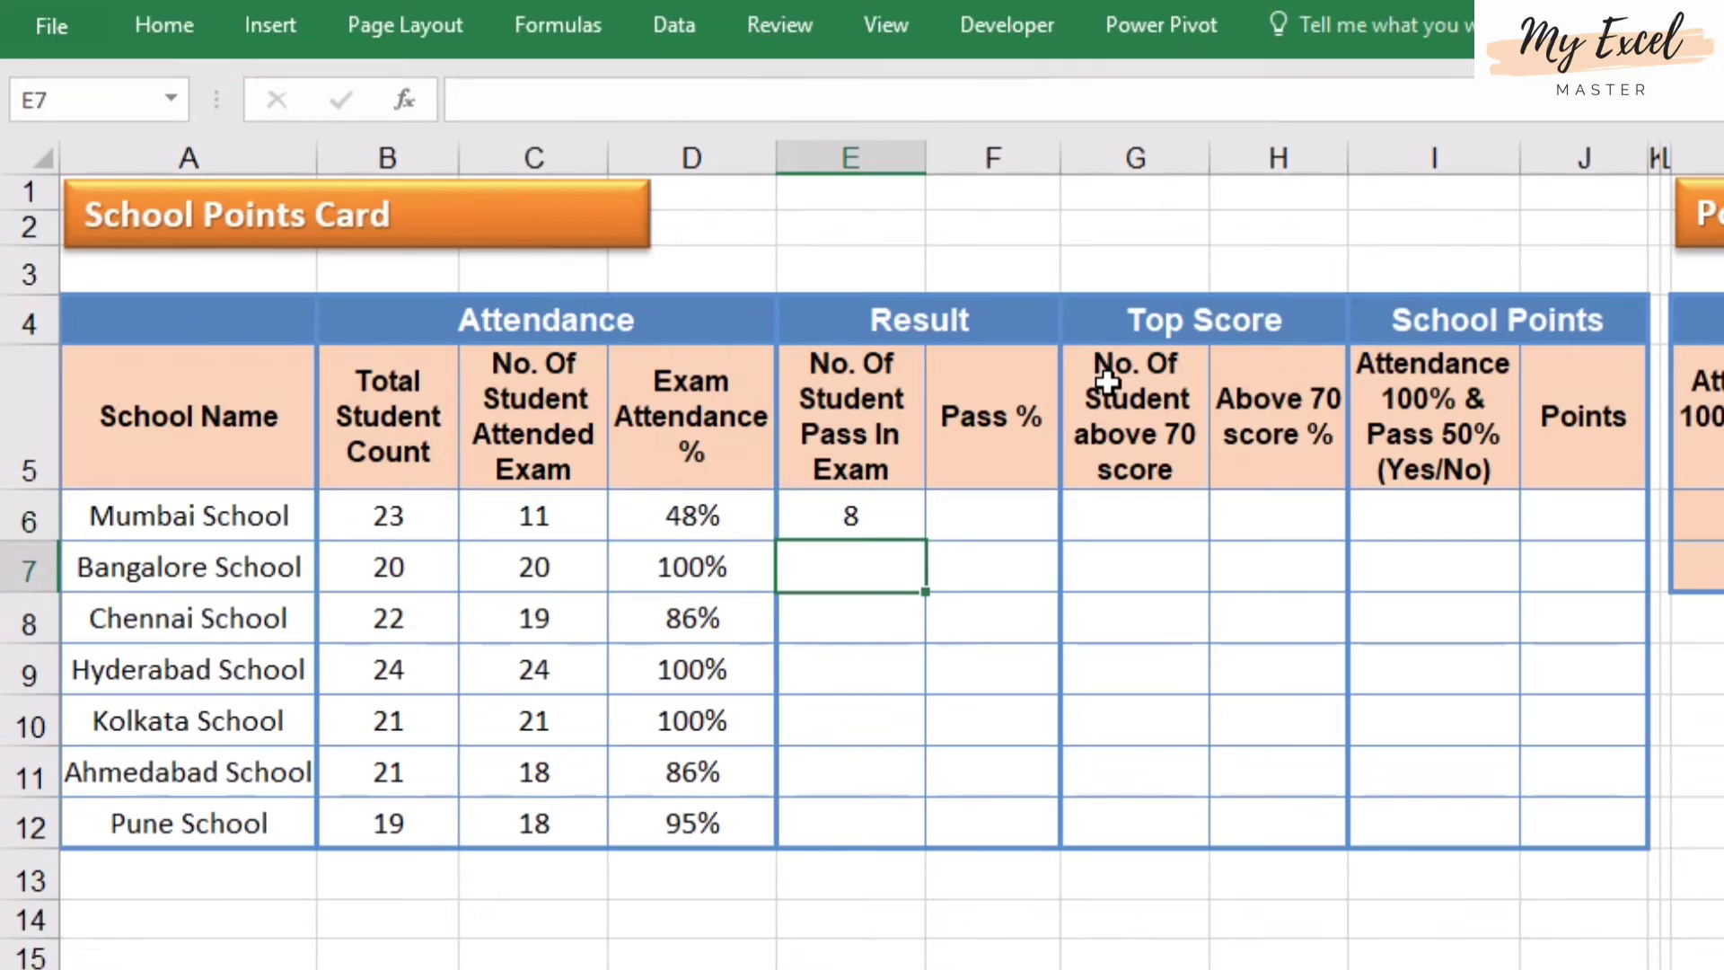
Copy the pass count formula from E6 into E7:E12 using Paste Special with the Formulas option
{"action": "key", "text": "Up"}
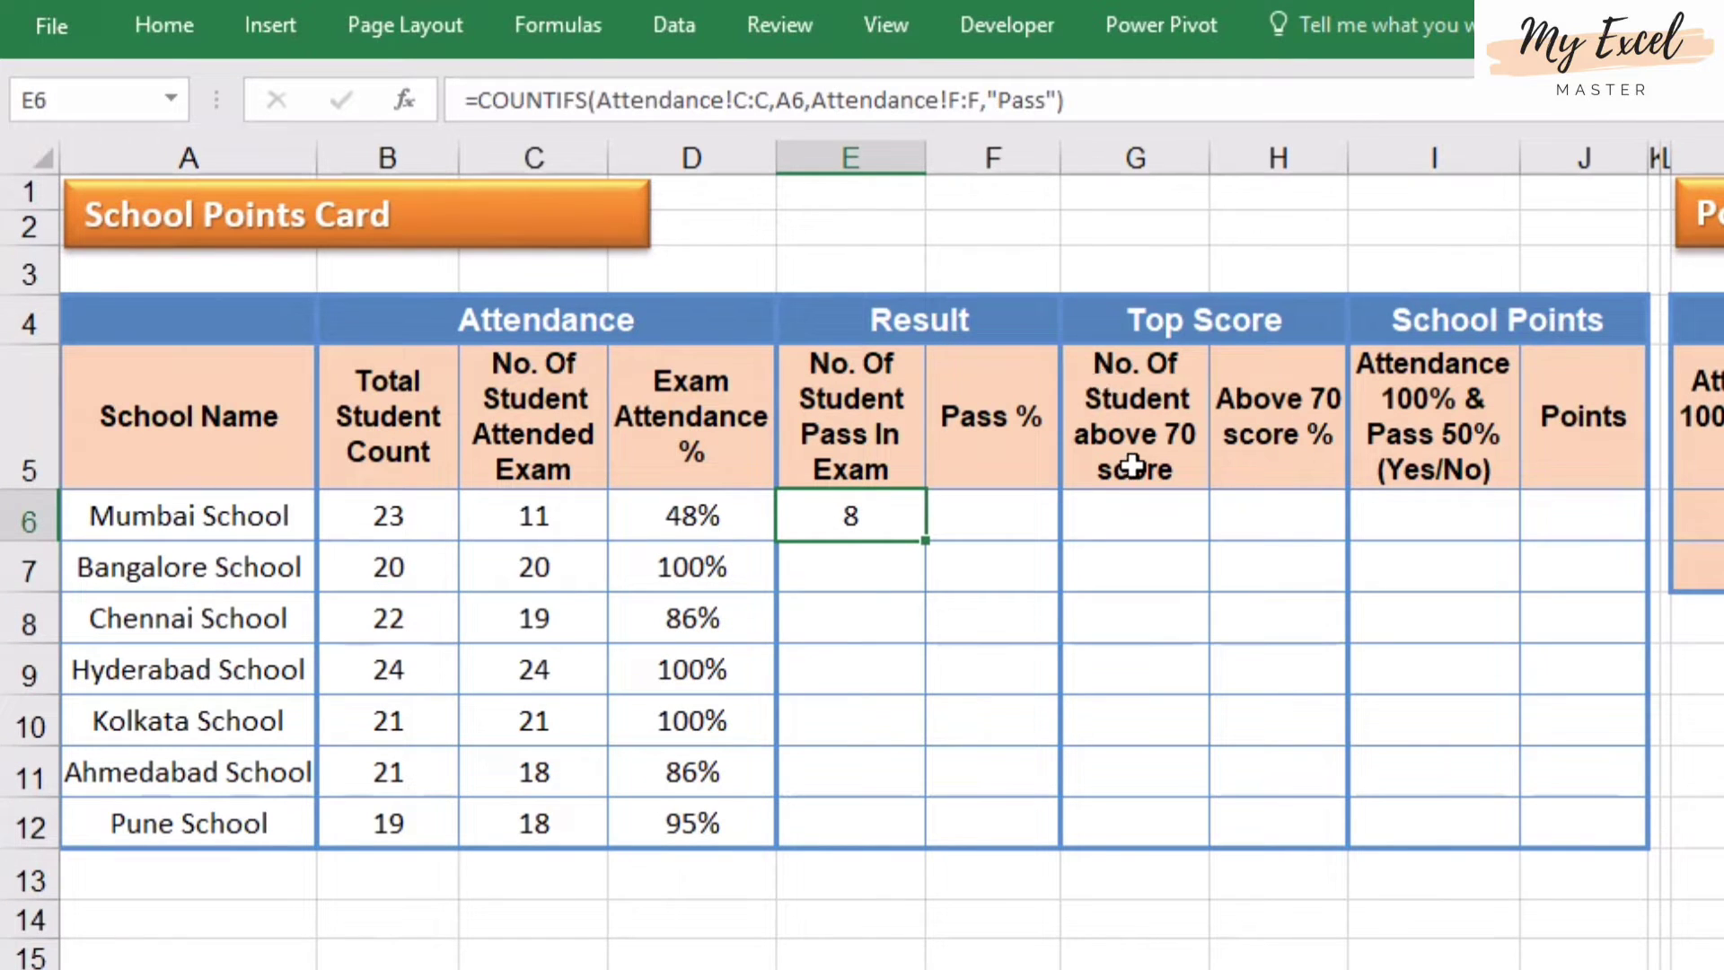
{"action": "key", "text": "ctrl+c"}
{"action": "key", "text": "Down"}
{"action": "key", "text": "shift+Down"}
{"action": "key", "text": "shift+Down"}
{"action": "key", "text": "shift+Down"}
{"action": "key", "text": "shift+Down"}
{"action": "key", "text": "shift+Down"}
{"action": "key", "text": "alt+e"}
{"action": "key", "text": "s"}
{"action": "key", "text": "v"}
{"action": "key", "text": "f"}
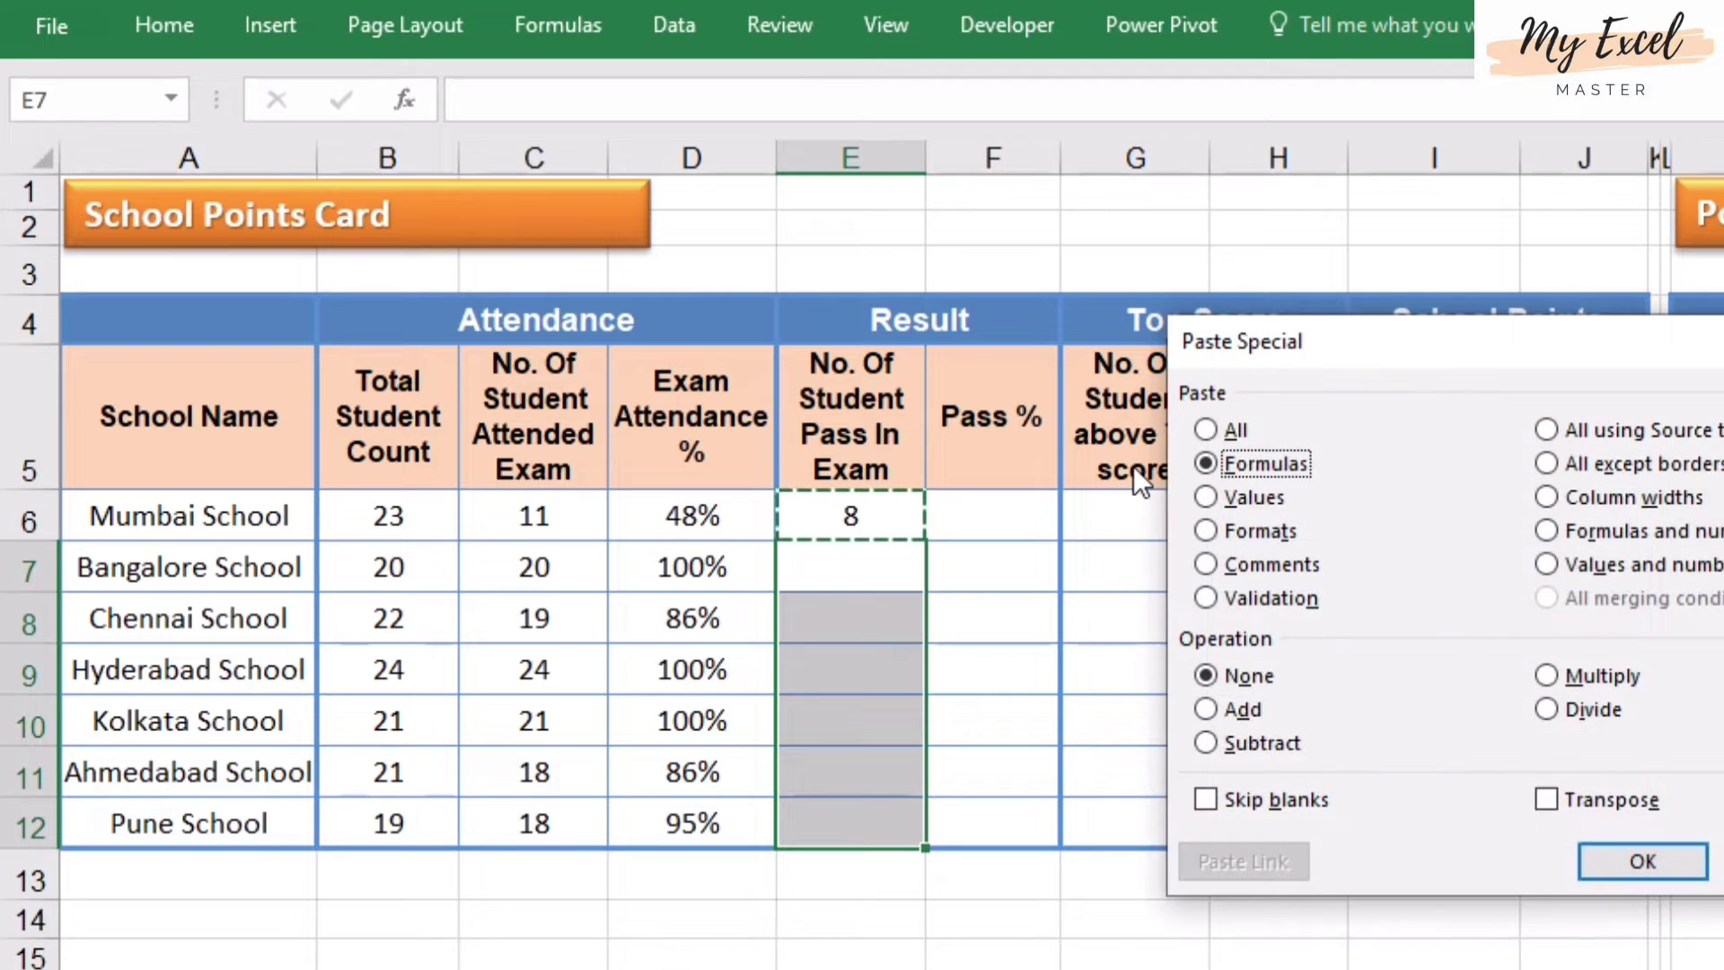
{"action": "key", "text": "Return"}
{"action": "left_click", "coordinate": [687, 527]}
{"action": "left_click", "coordinate": [581, 527]}
{"action": "left_click", "coordinate": [820, 516]}
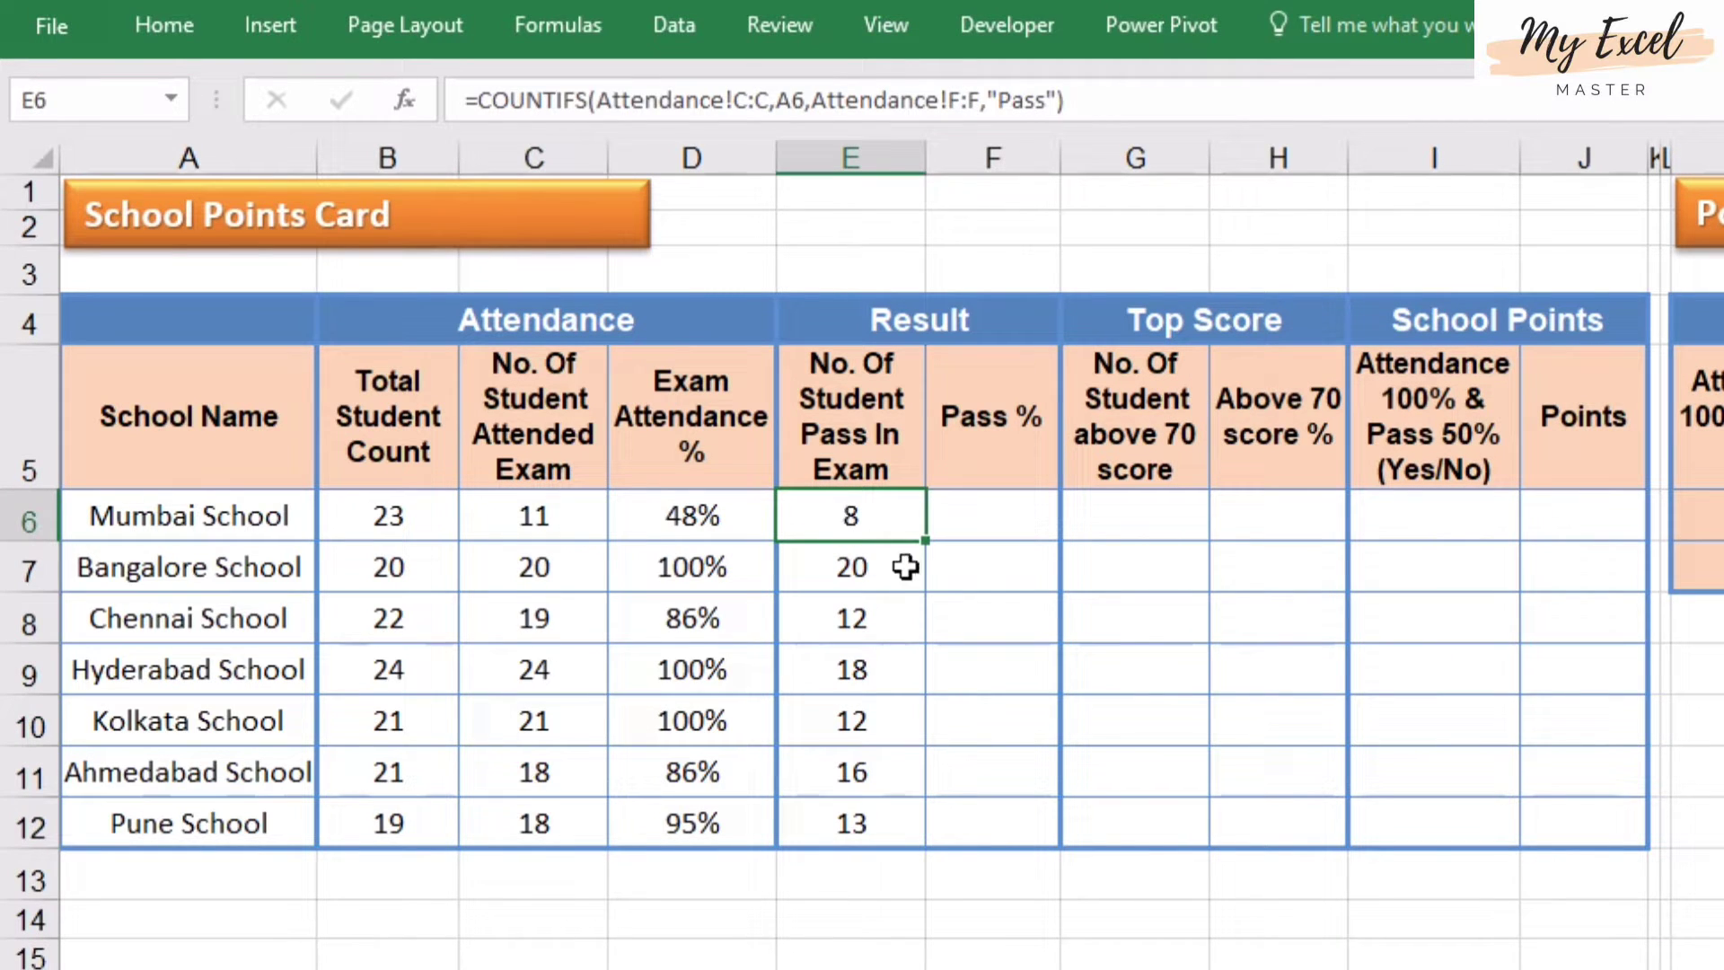
Enter =E6/B6 in F6 to calculate Mumbai School's pass percentage
{"action": "left_click", "coordinate": [979, 513]}
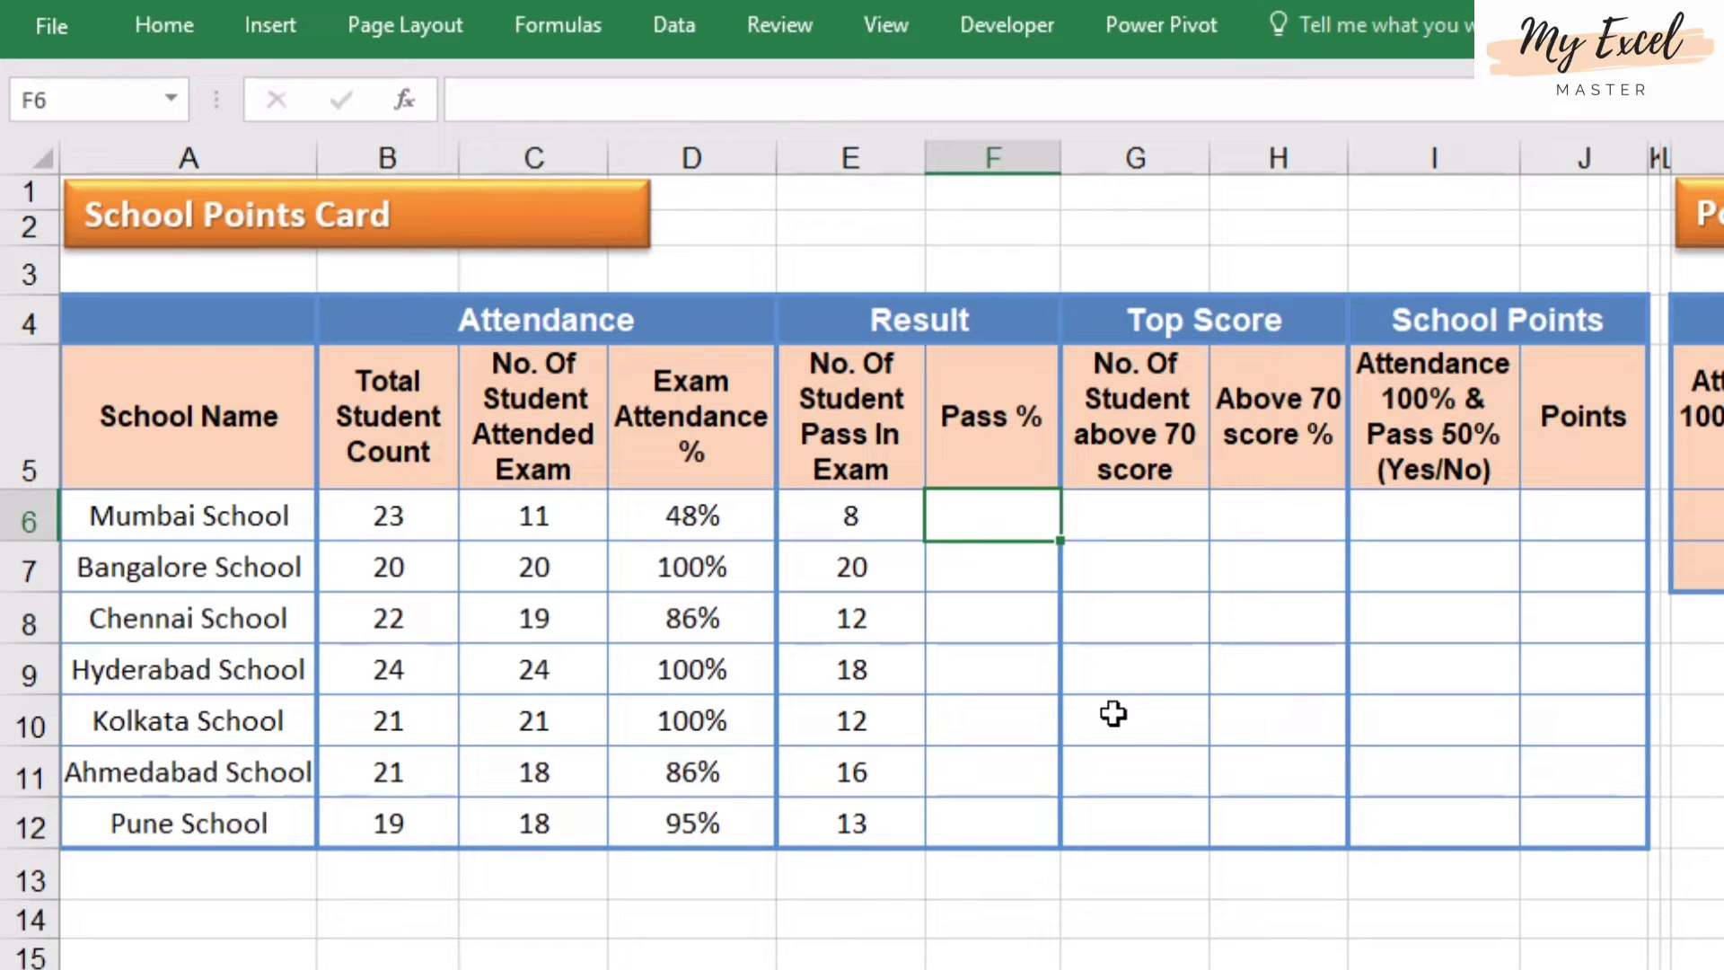
{"action": "type", "text": "="}
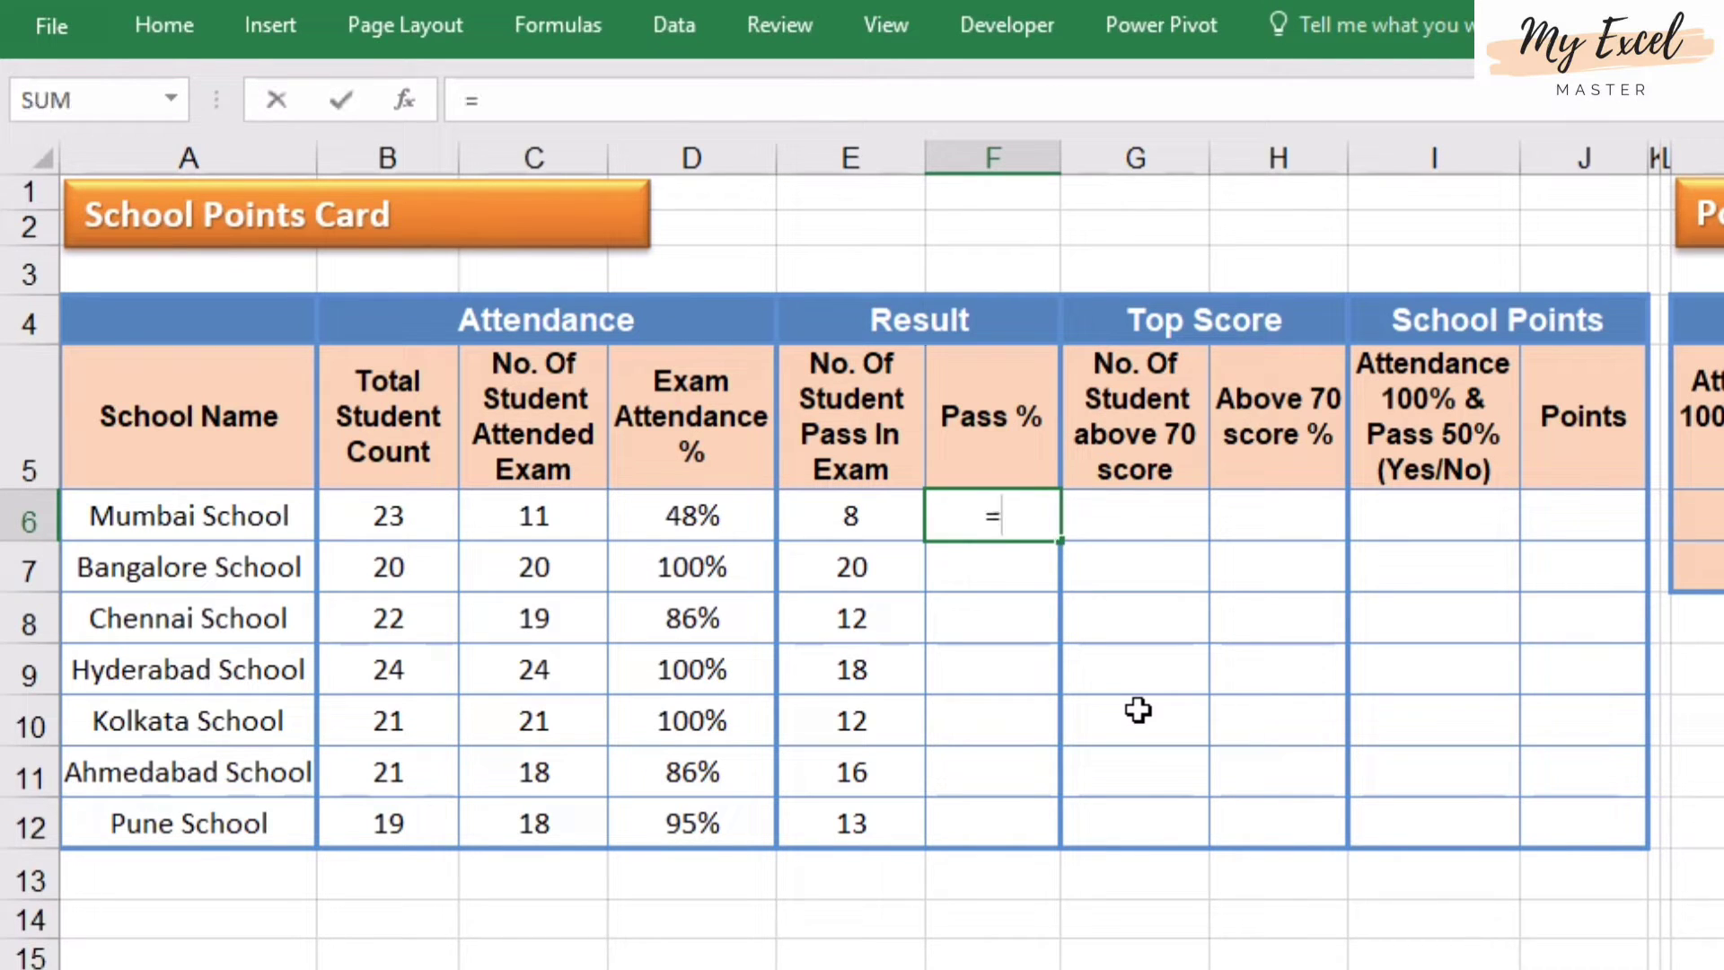
{"action": "left_click", "coordinate": [876, 527]}
{"action": "type", "text": "/"}
{"action": "left_click", "coordinate": [398, 516]}
{"action": "key", "text": "Return"}
Copy the pass percentage formula from F6 into F7:F12 using Paste Special with the Formulas option
{"action": "key", "text": "Up"}
{"action": "key", "text": "ctrl+c"}
{"action": "key", "text": "Down"}
{"action": "key", "text": "shift+Down"}
{"action": "key", "text": "shift+Down"}
{"action": "key", "text": "shift+Down"}
{"action": "key", "text": "shift+Down"}
{"action": "key", "text": "shift+Down"}
{"action": "key", "text": "alt+e"}
{"action": "key", "text": "s"}
{"action": "key", "text": "f"}
{"action": "key", "text": "Return"}
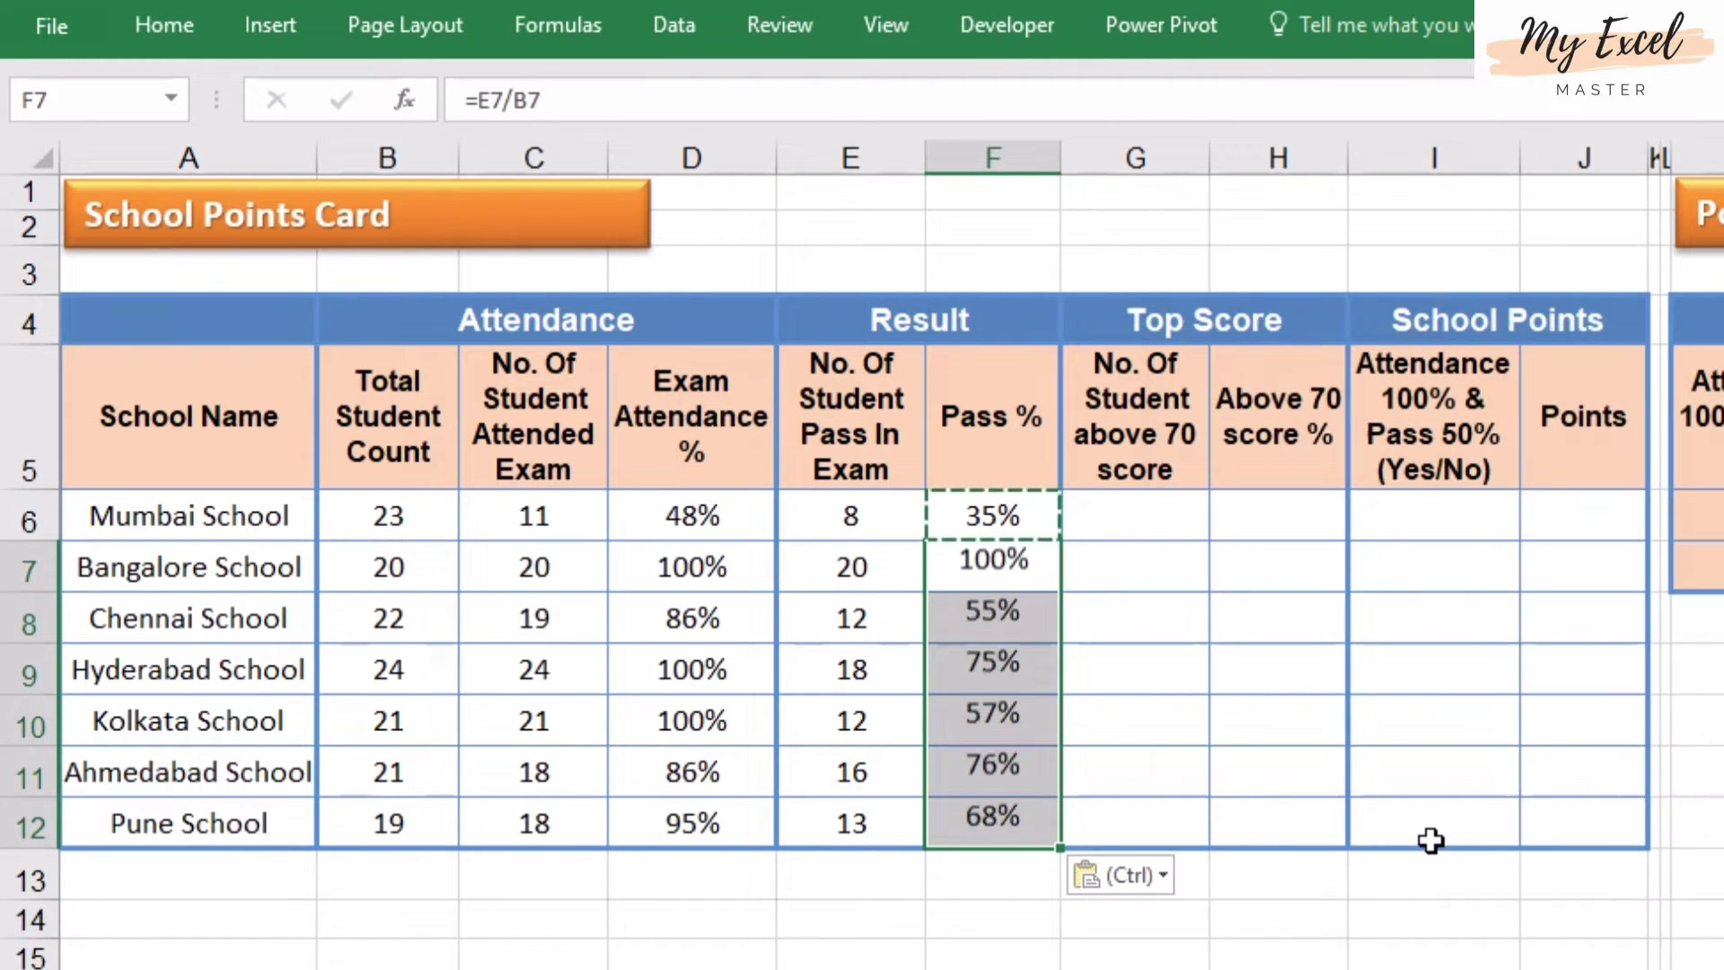
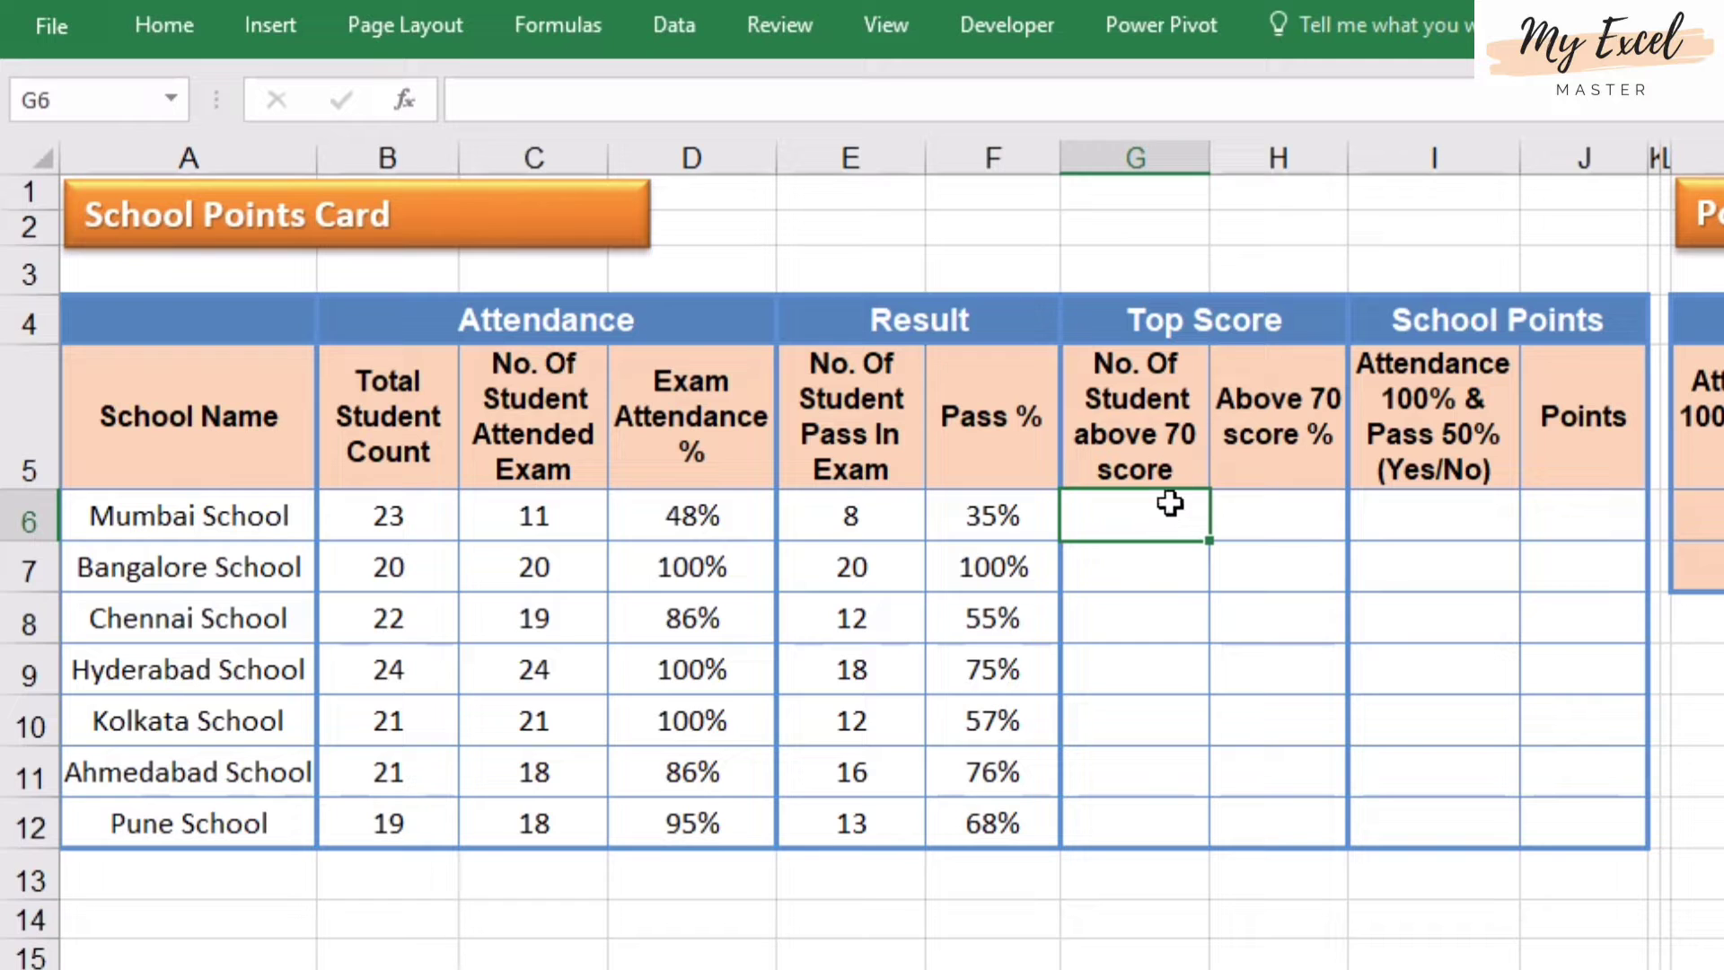
Enter =COUNTIFS(Attendance!C:C,A6,Attendance!E:E,">=70") in G6 to count Mumbai School's students scoring 70 or above
{"action": "type", "text": "="}
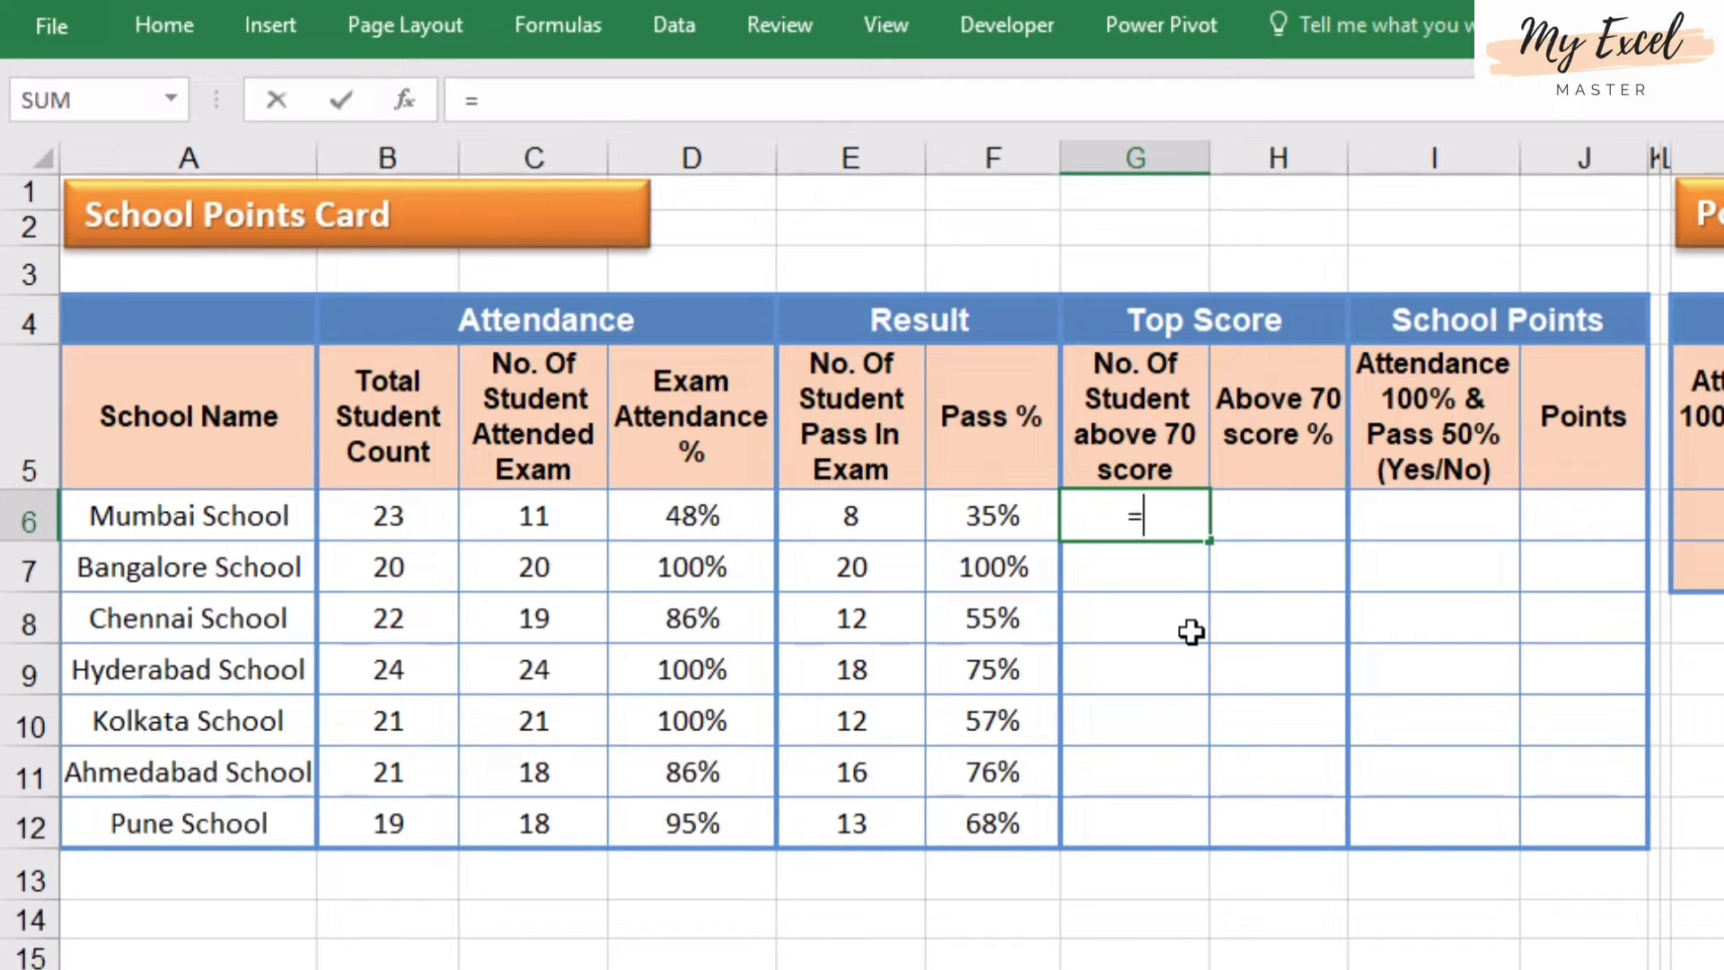
{"action": "type", "text": "counti"}
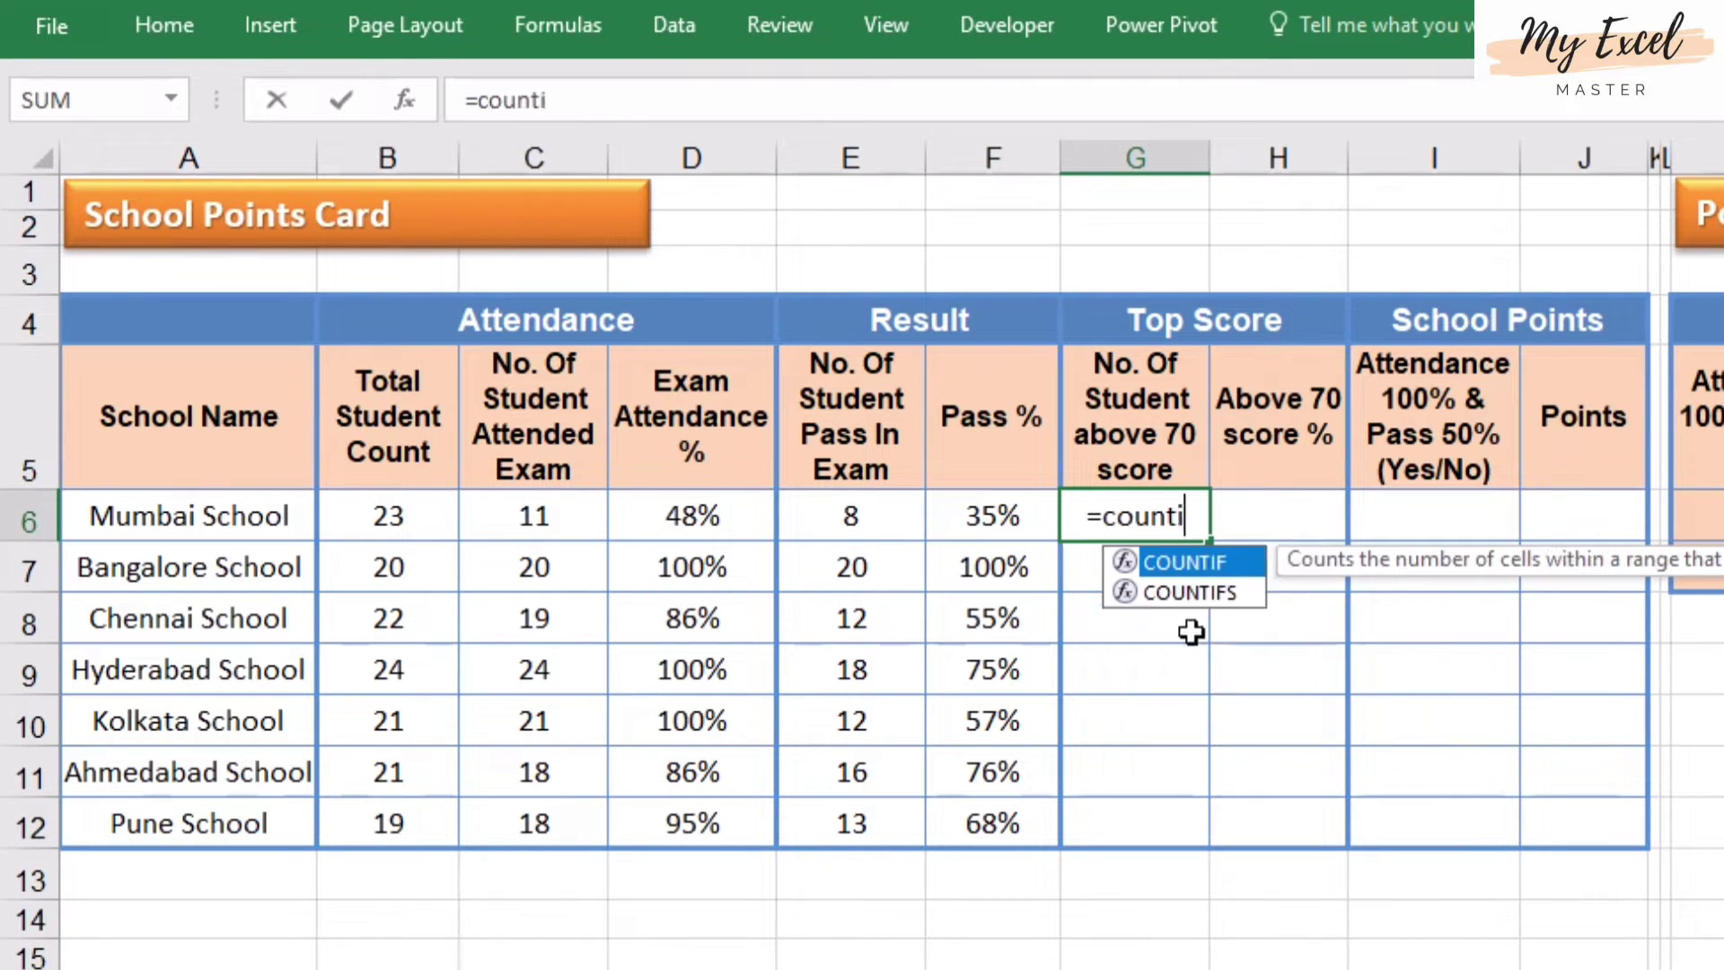
{"action": "type", "text": "fs("}
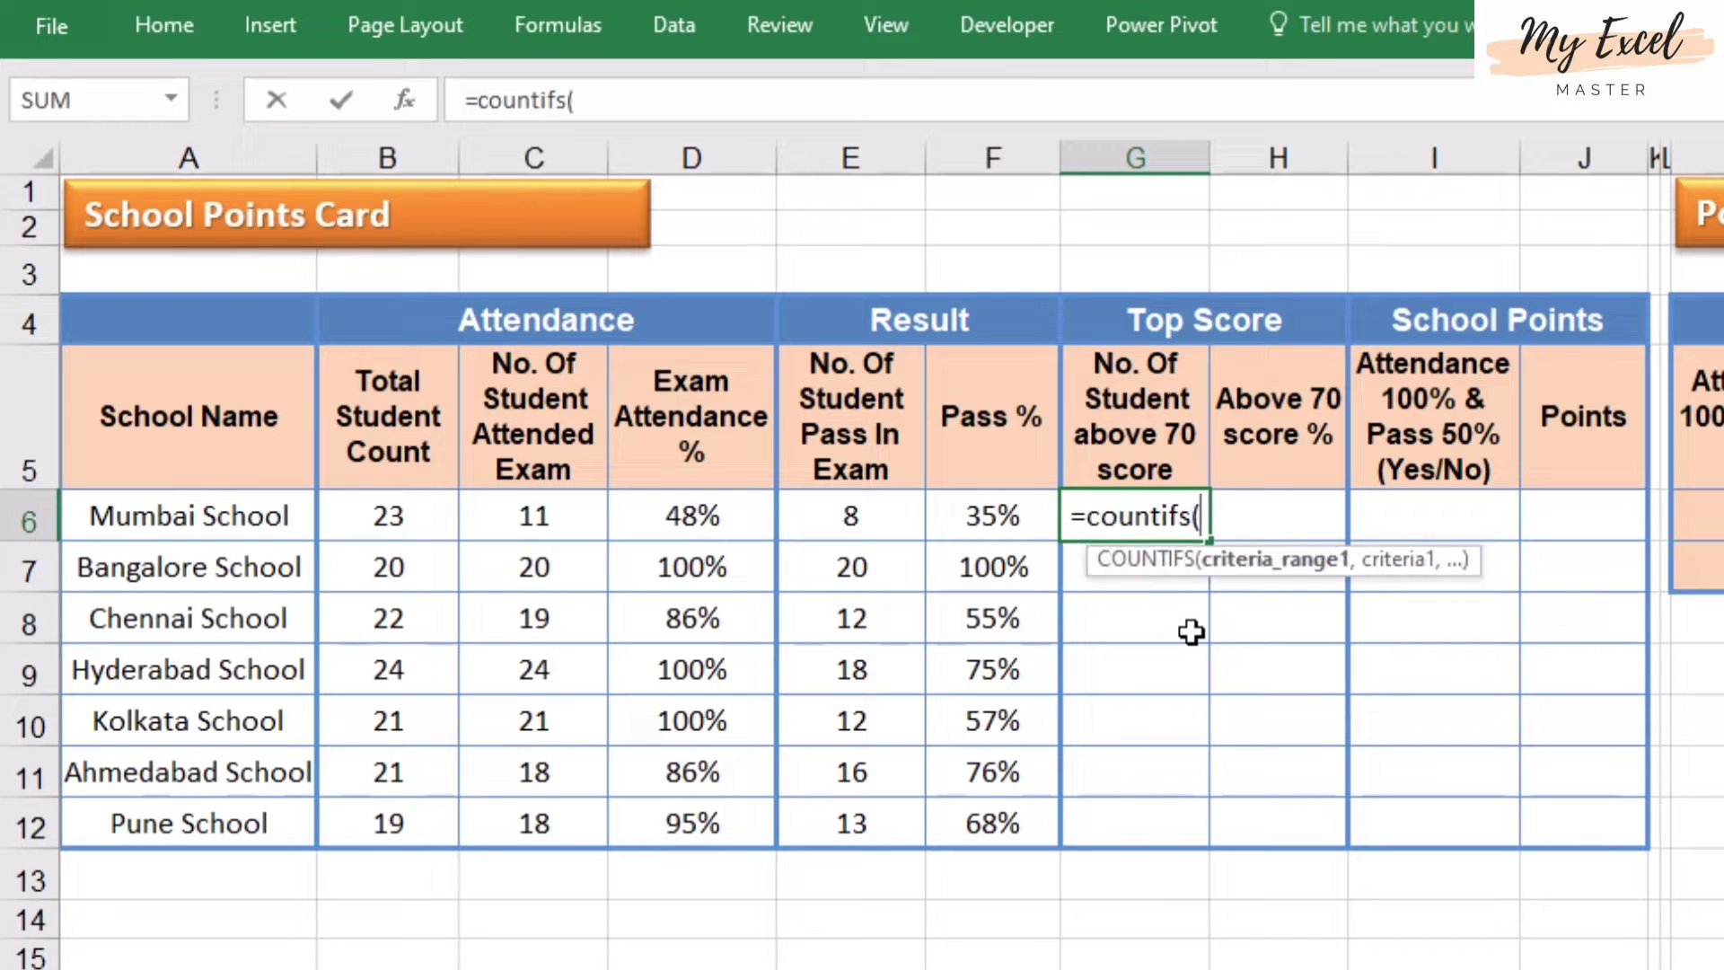
{"action": "key", "text": "ctrl+Page_Down"}
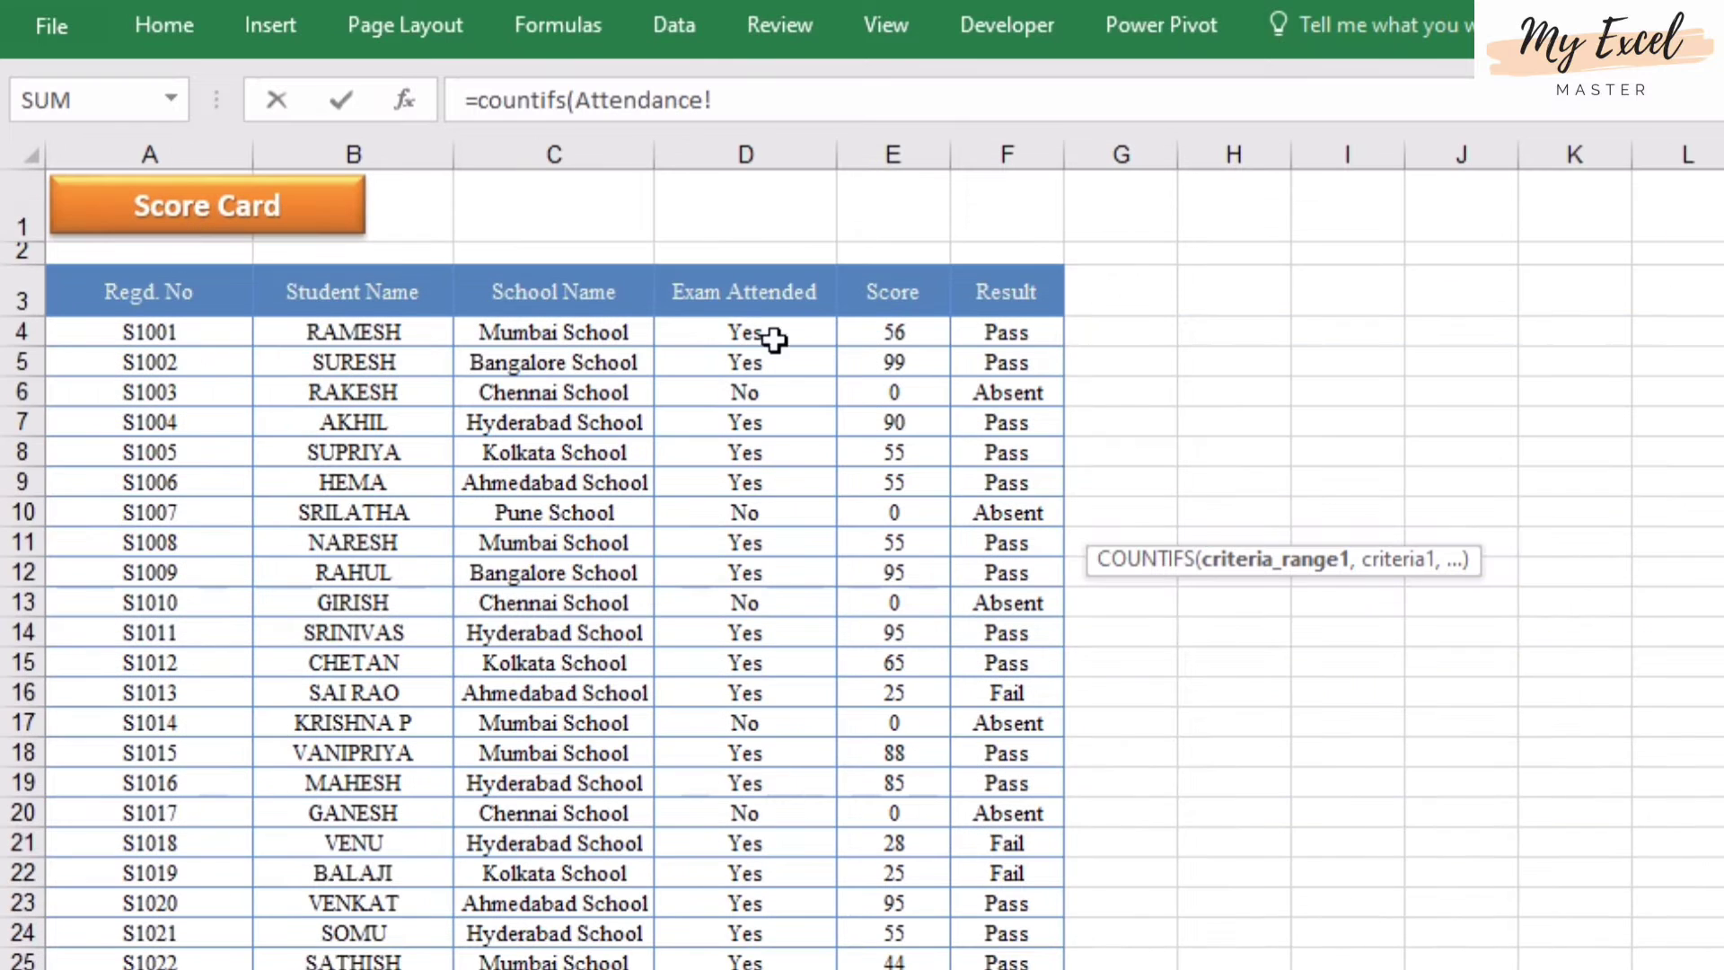
{"action": "left_click", "coordinate": [594, 158]}
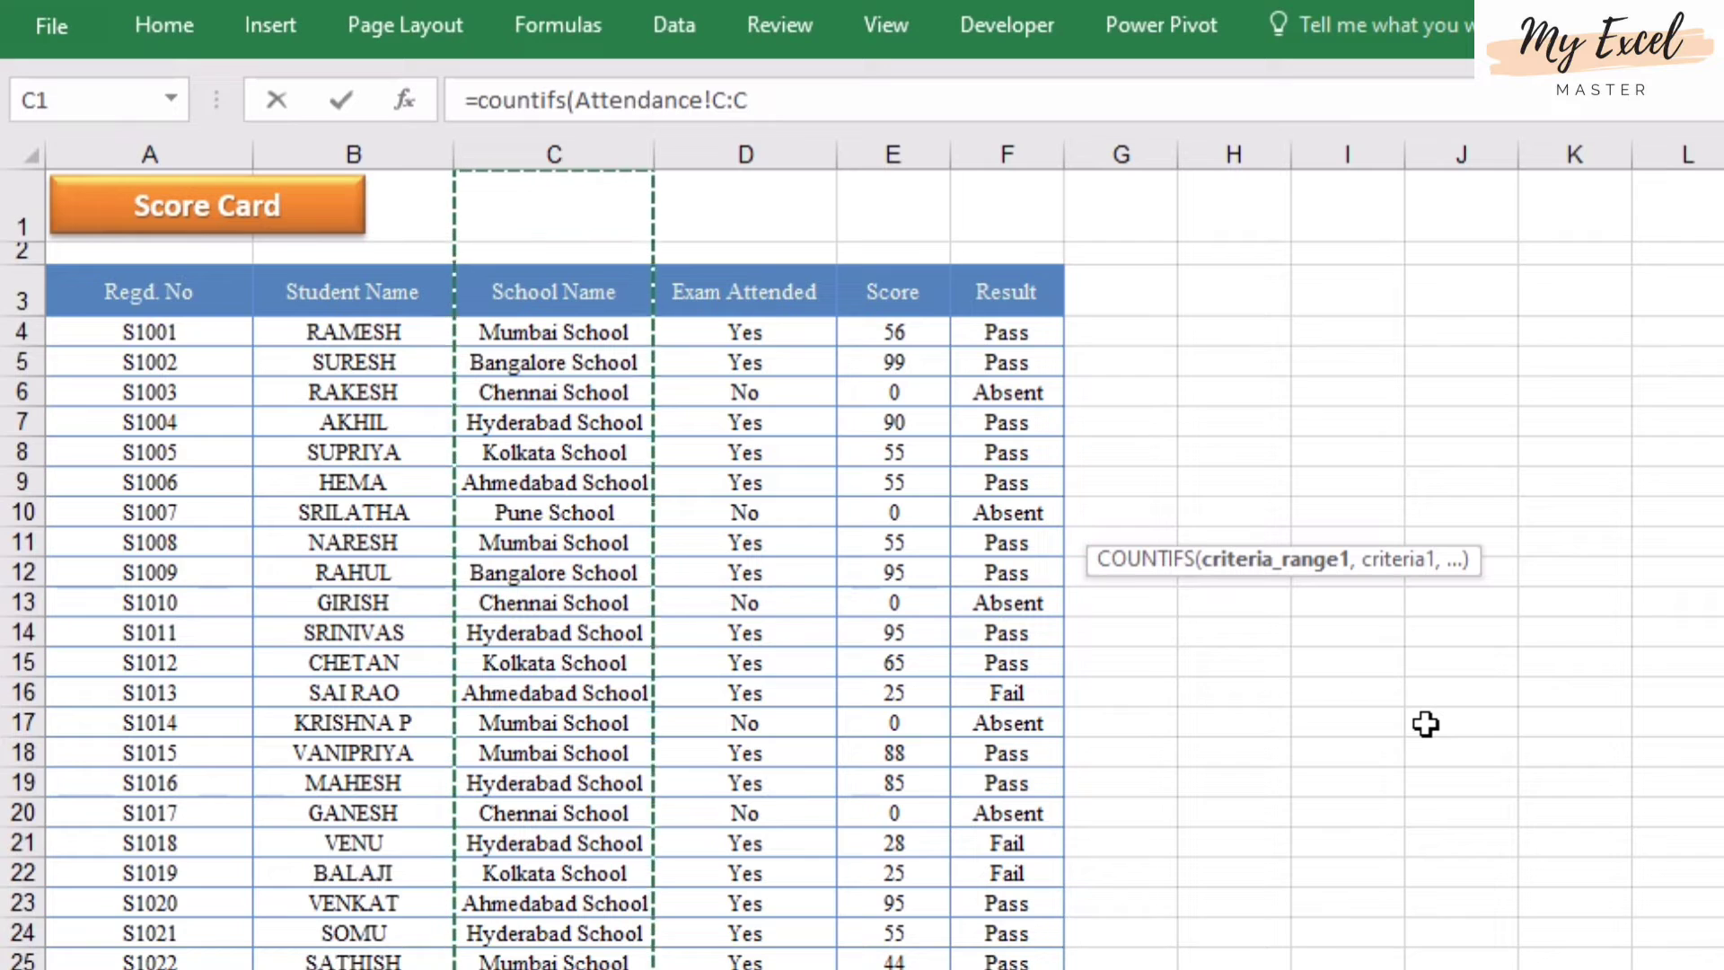
{"action": "type", "text": ",a"}
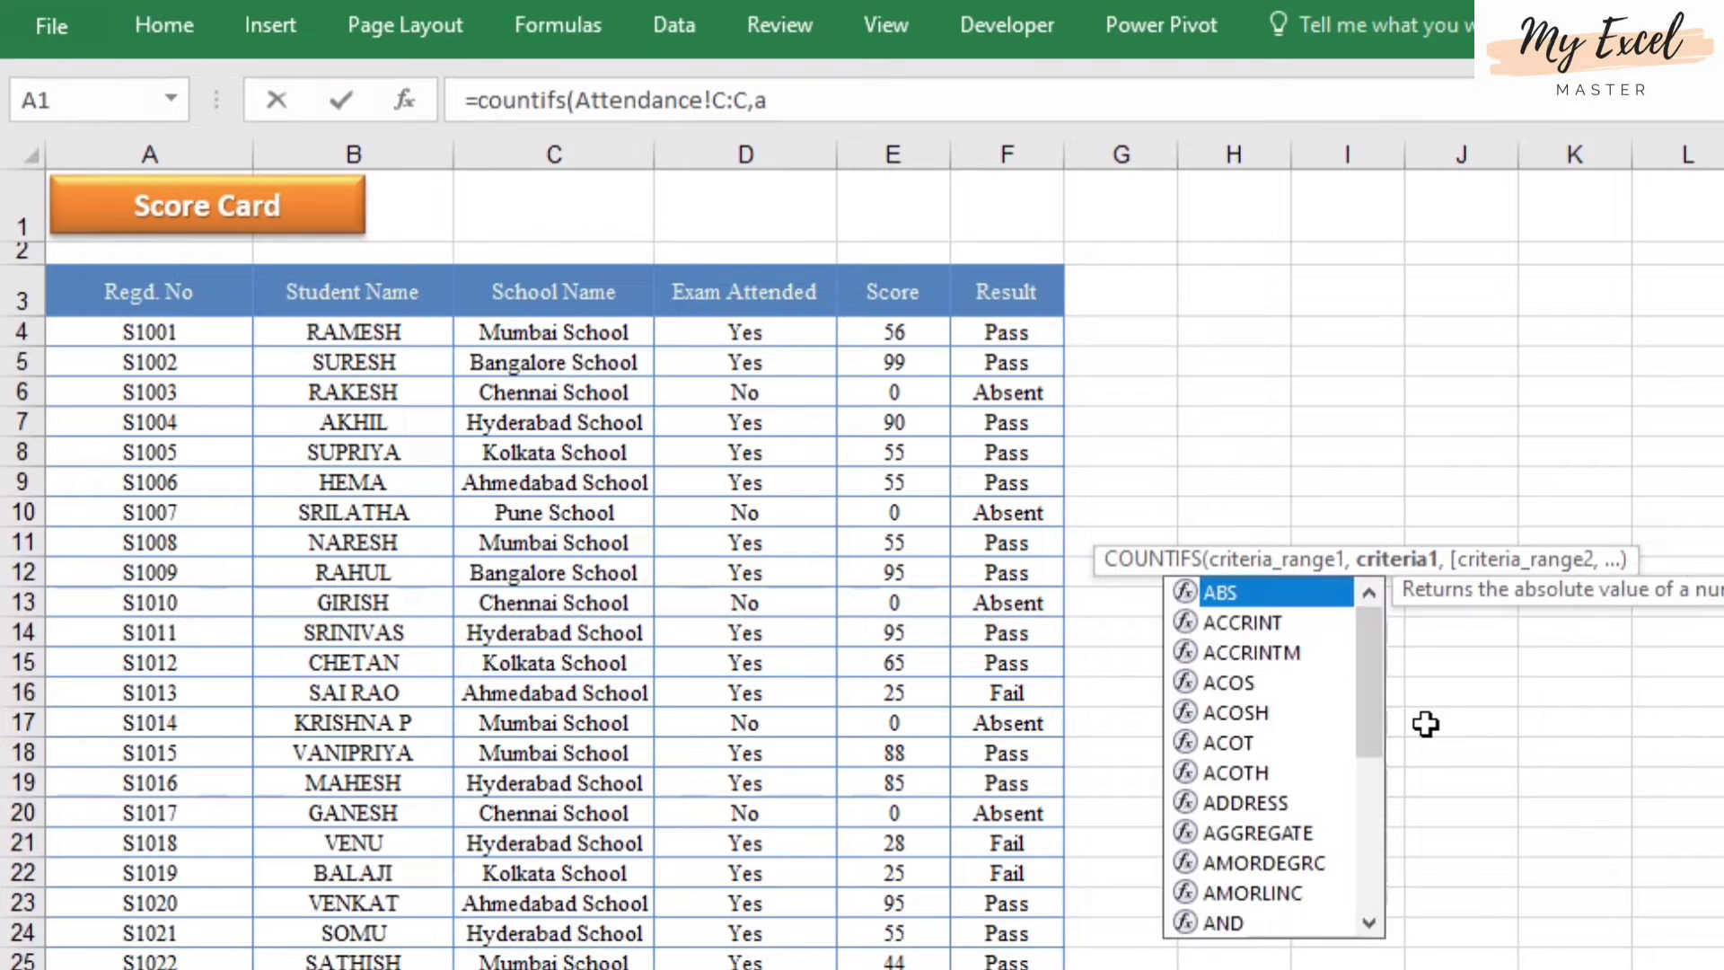
{"action": "type", "text": "6,"}
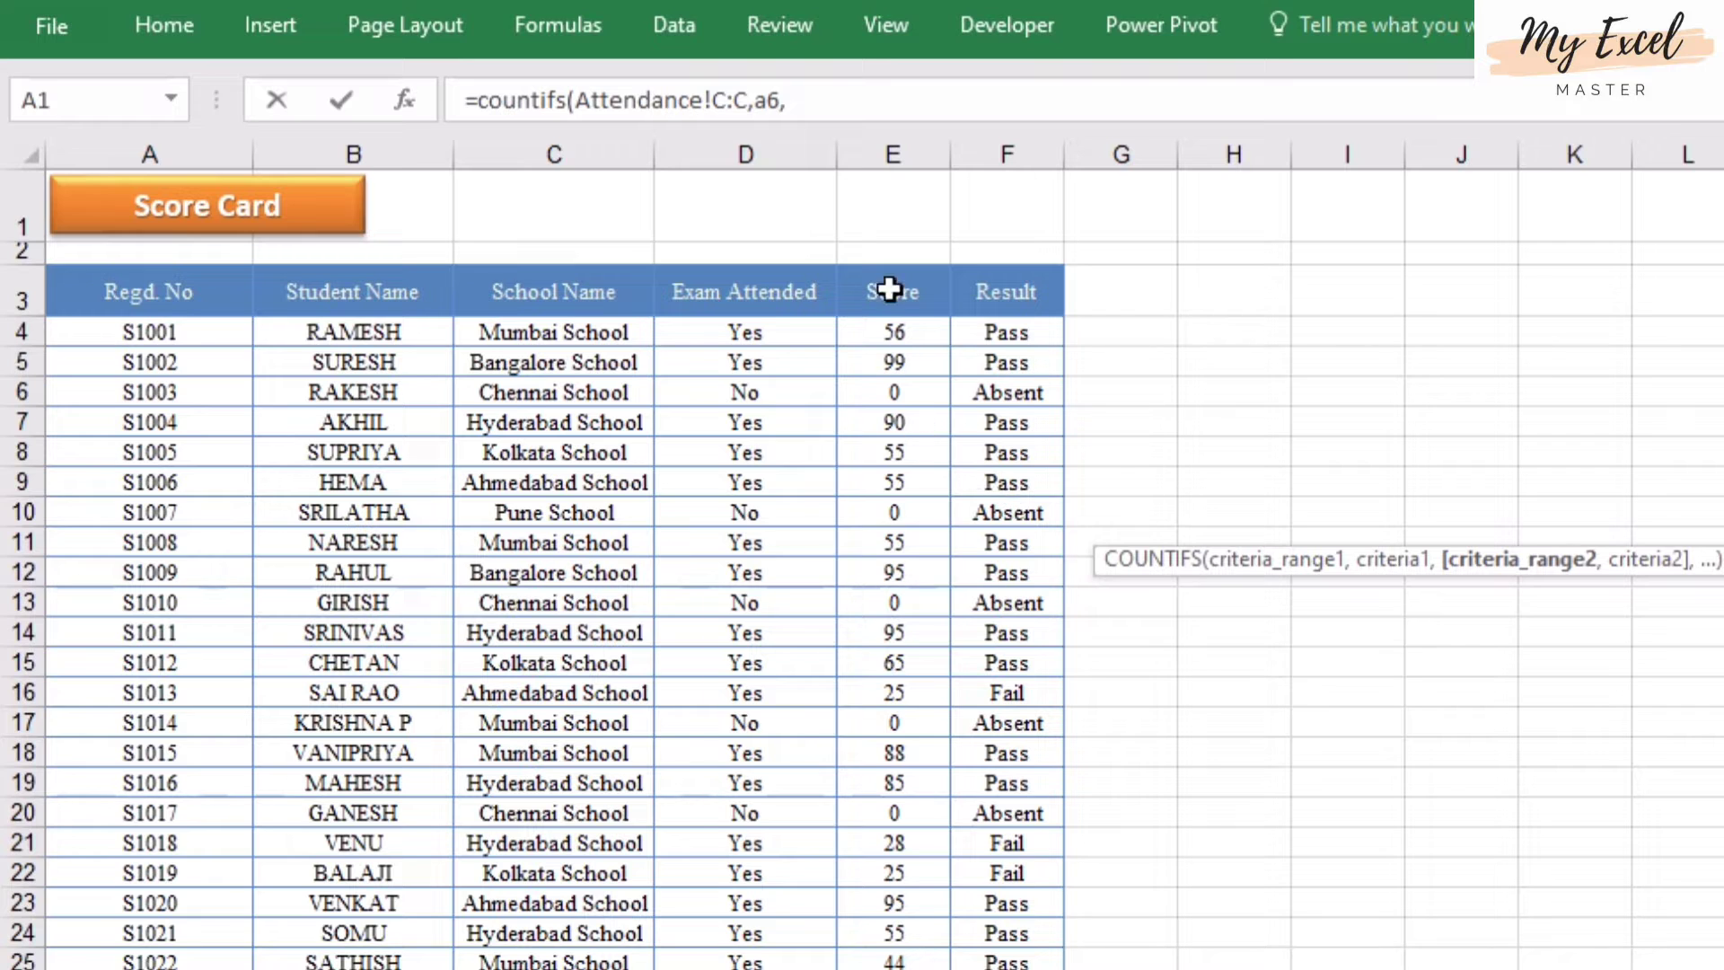
{"action": "left_click", "coordinate": [886, 157]}
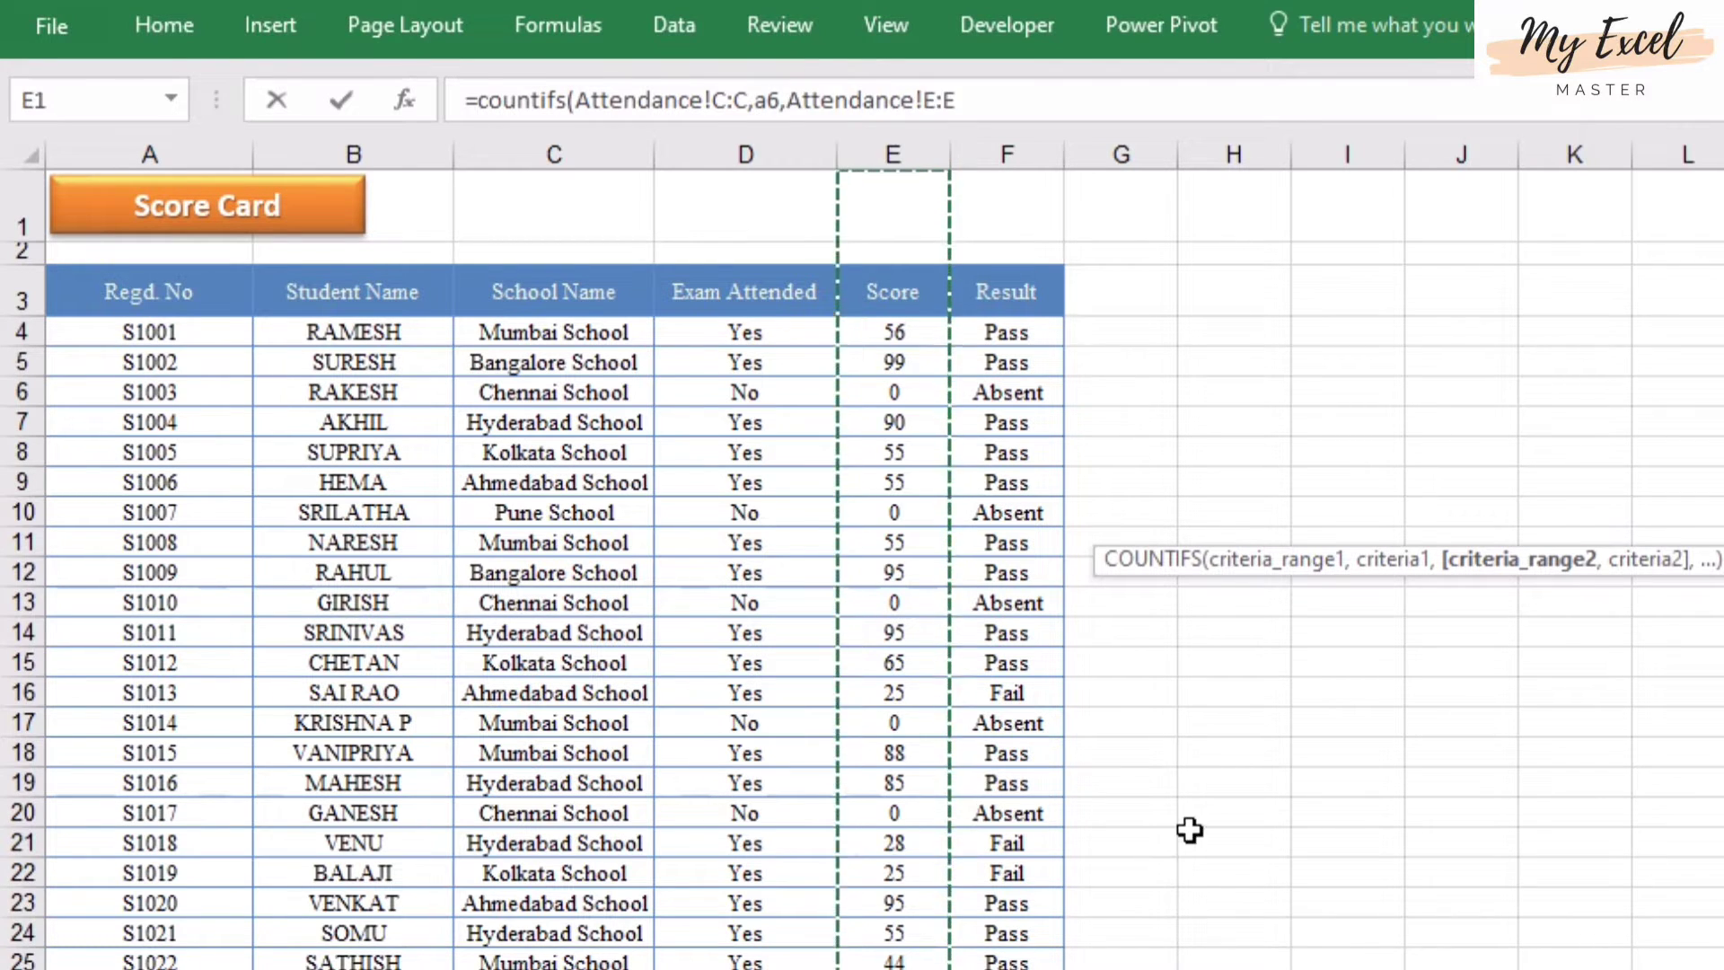
{"action": "type", "text": ",\">=70"}
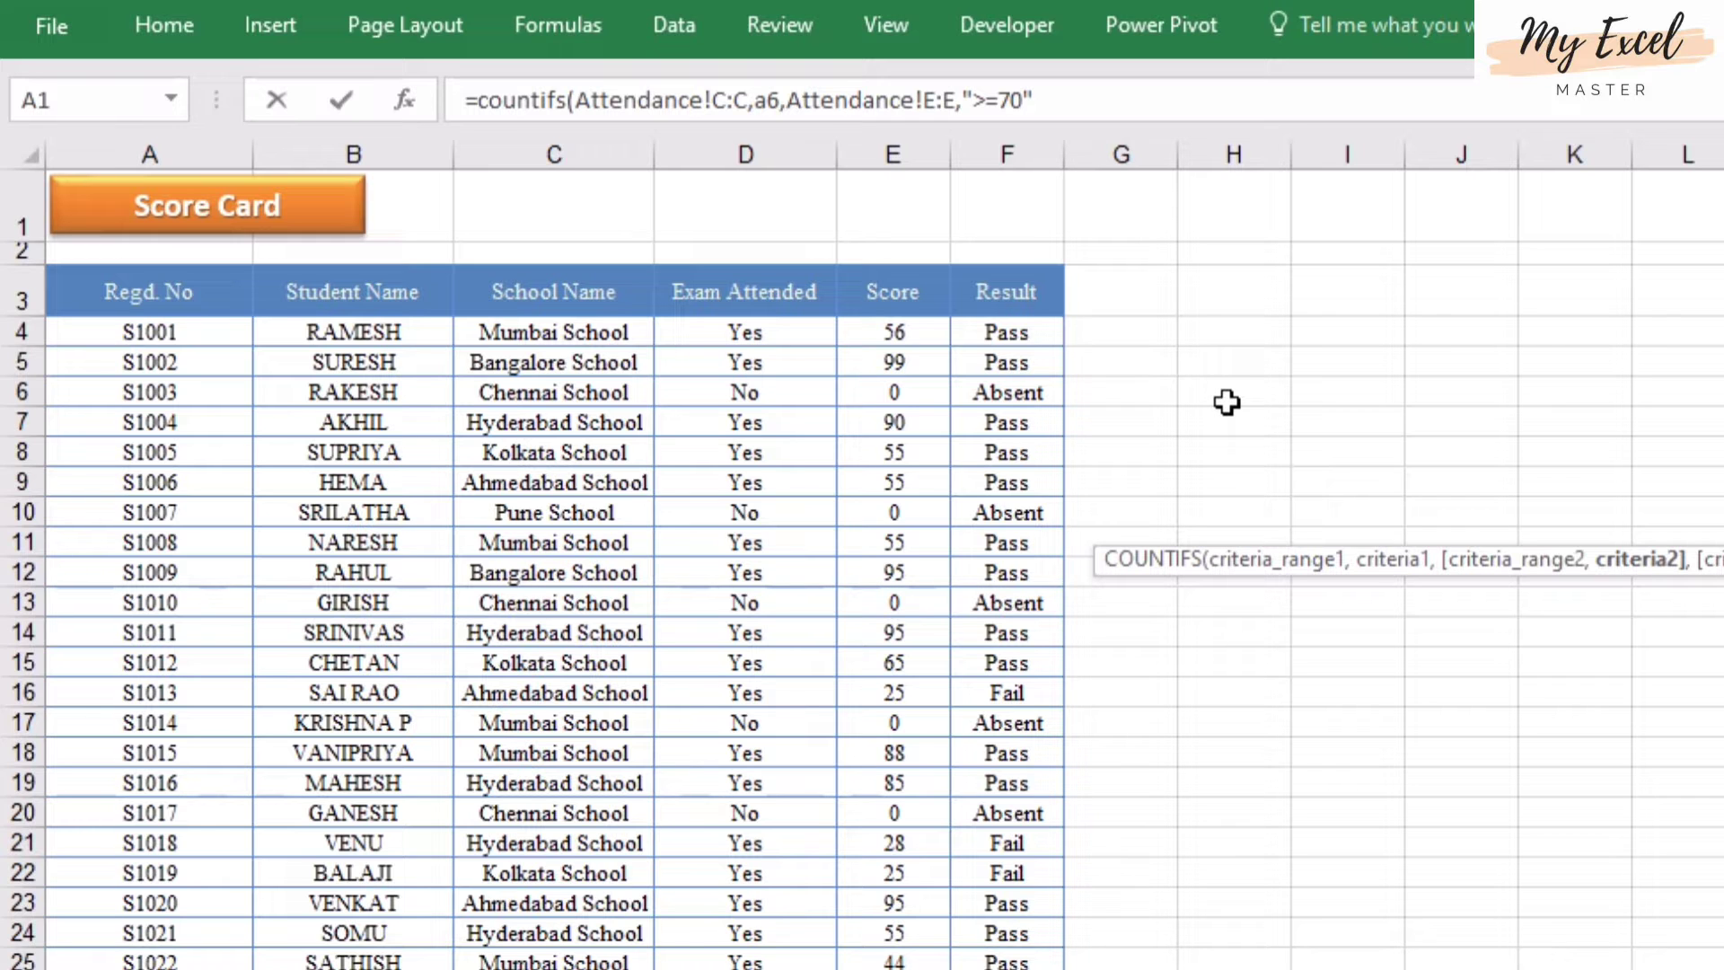
{"action": "key", "text": "Return"}
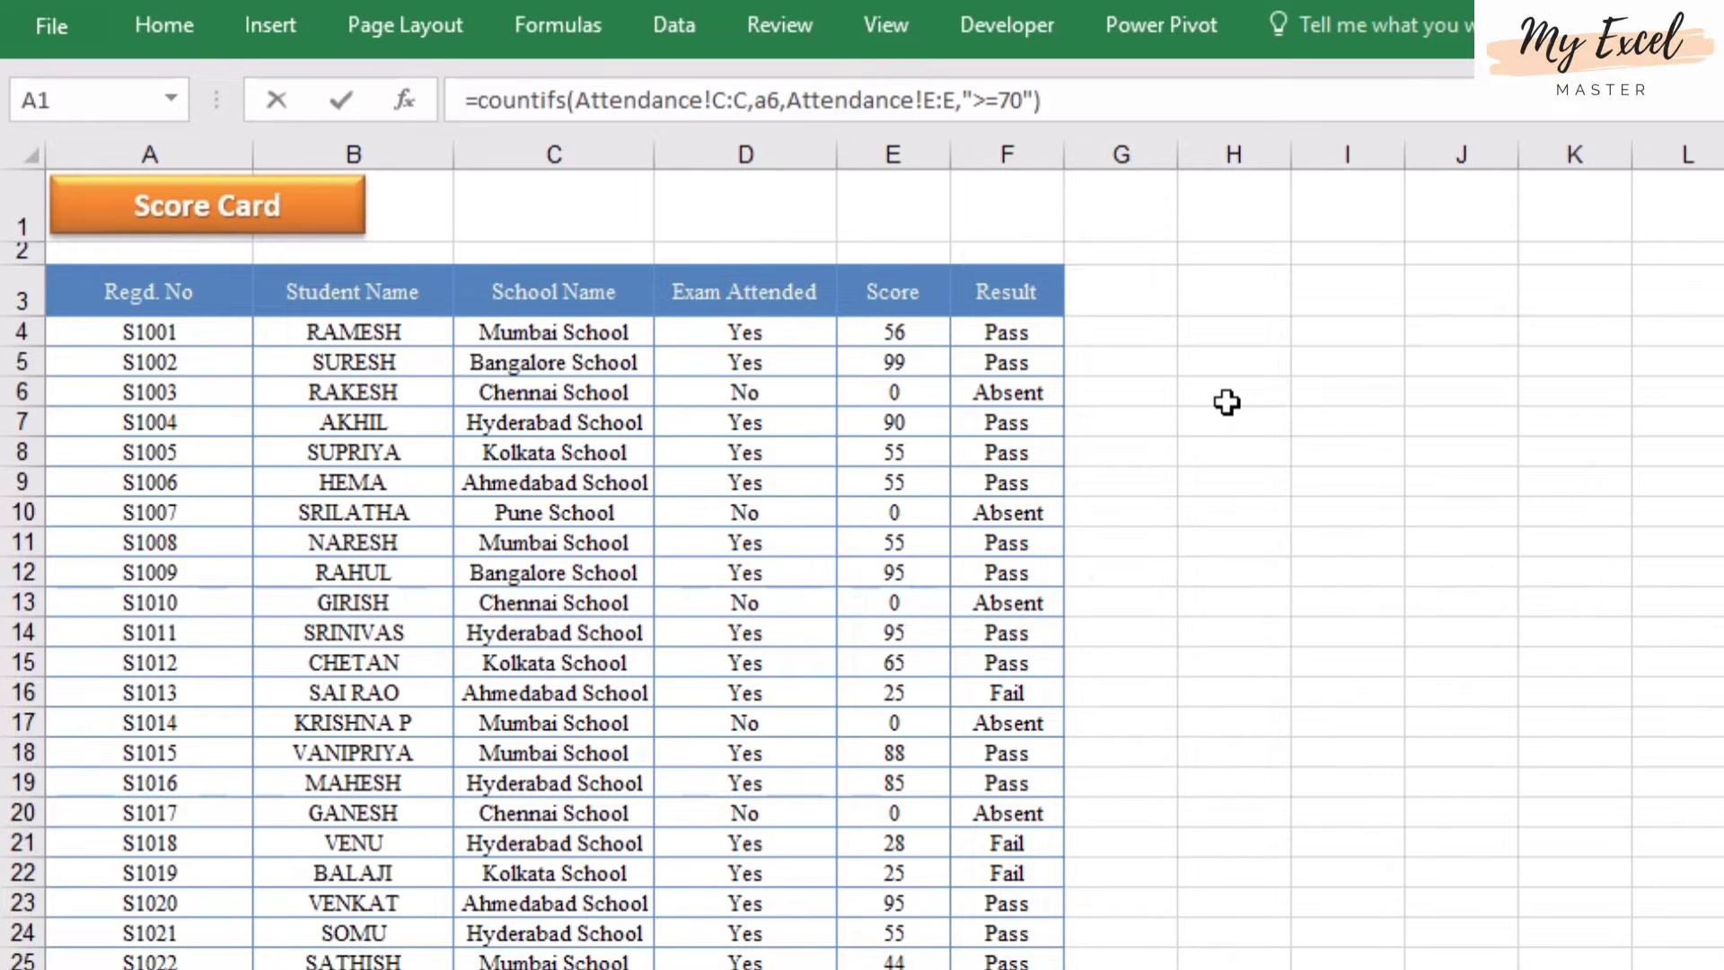
{"action": "left_click", "coordinate": [1155, 500]}
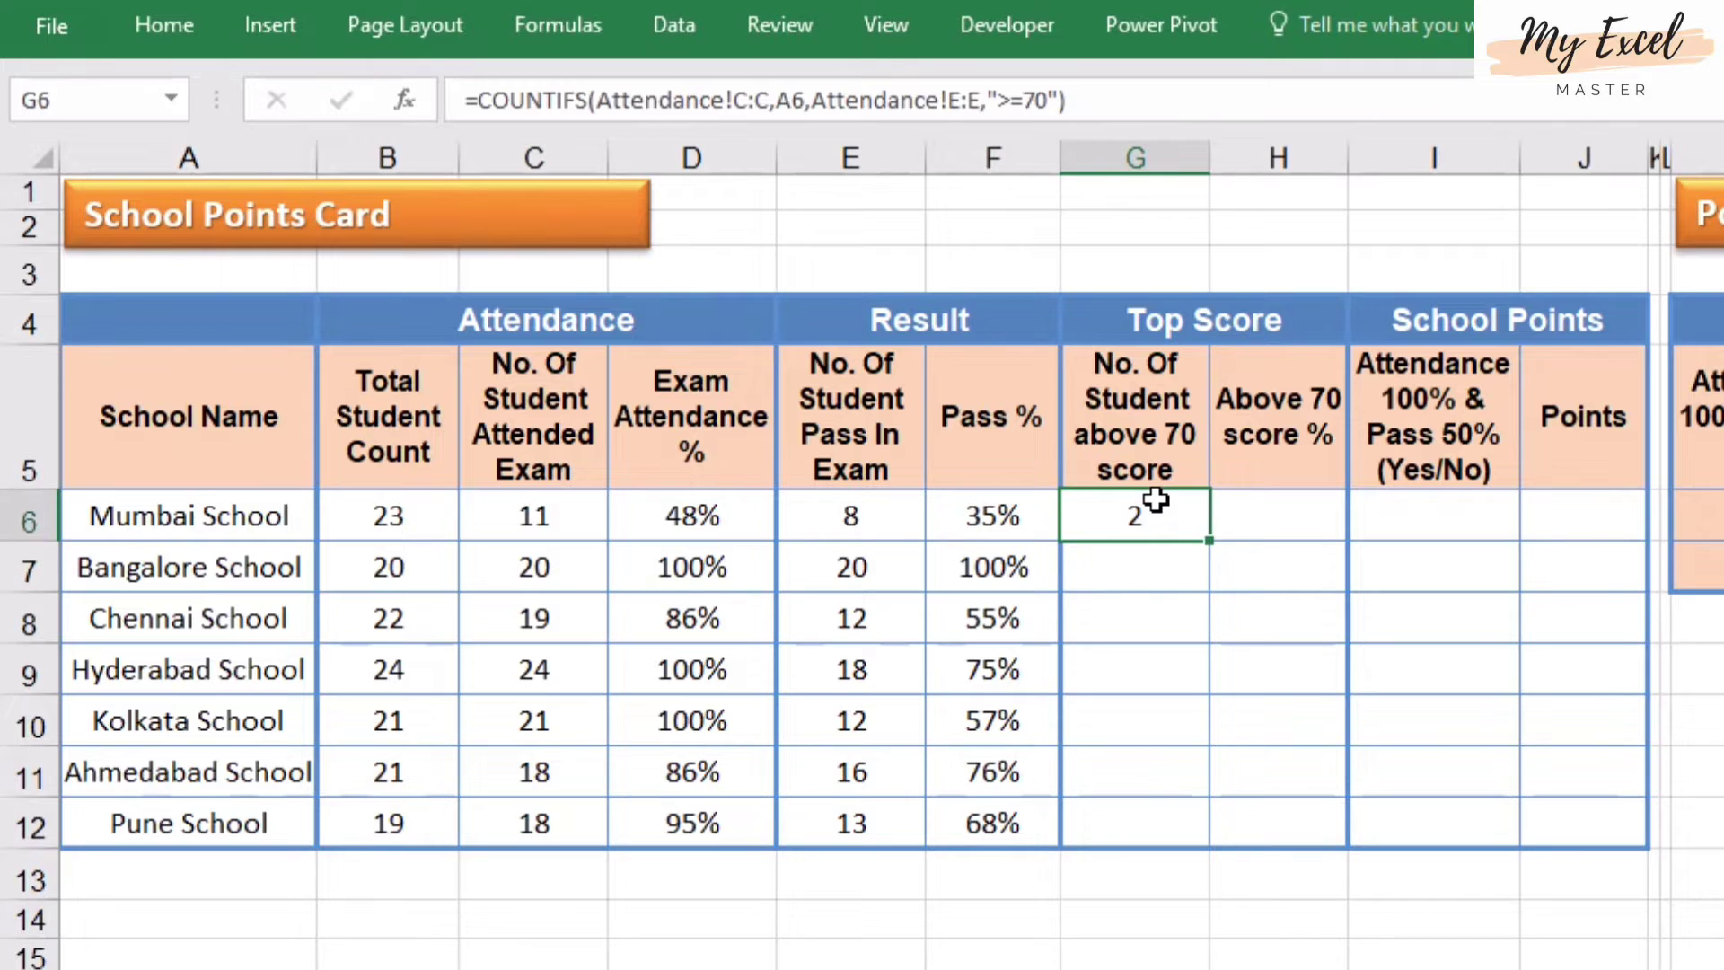
{"action": "left_click", "coordinate": [173, 528]}
{"action": "left_click", "coordinate": [1147, 522]}
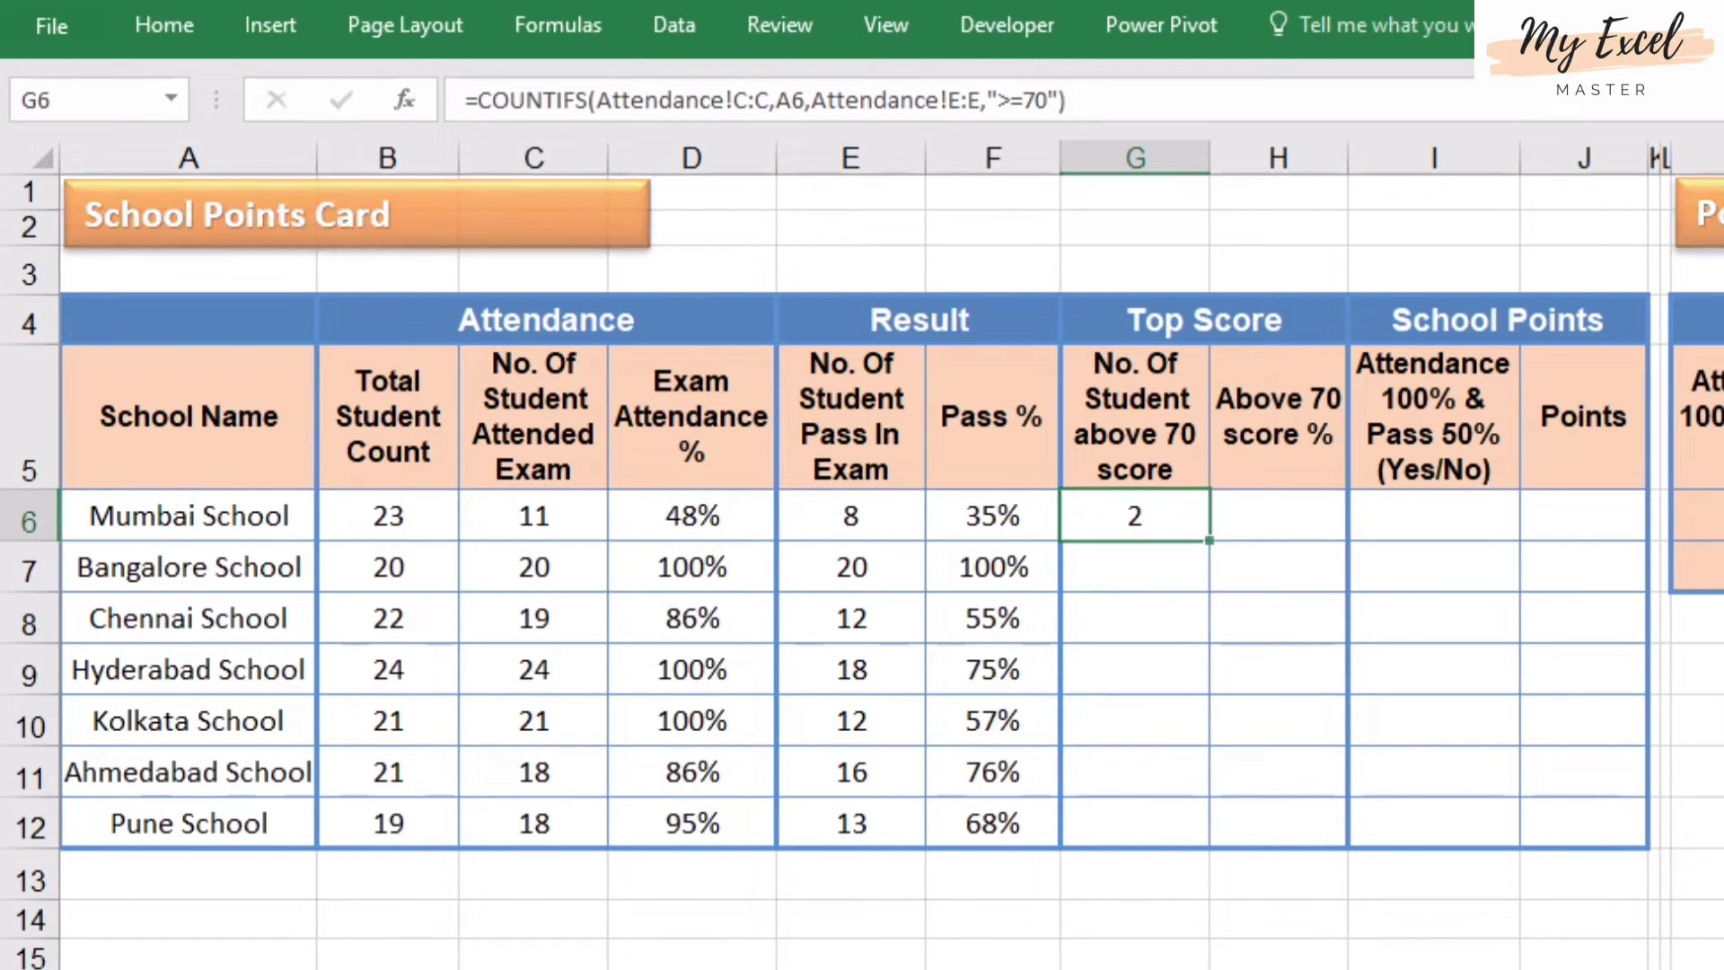
Turn on filtering for the Attendance sheet's table and filter the School Name column to Mumbai School only
{"action": "key", "text": "ctrl+Page_Up"}
{"action": "left_click", "coordinate": [543, 305]}
{"action": "key", "text": "ctrl+shift+l"}
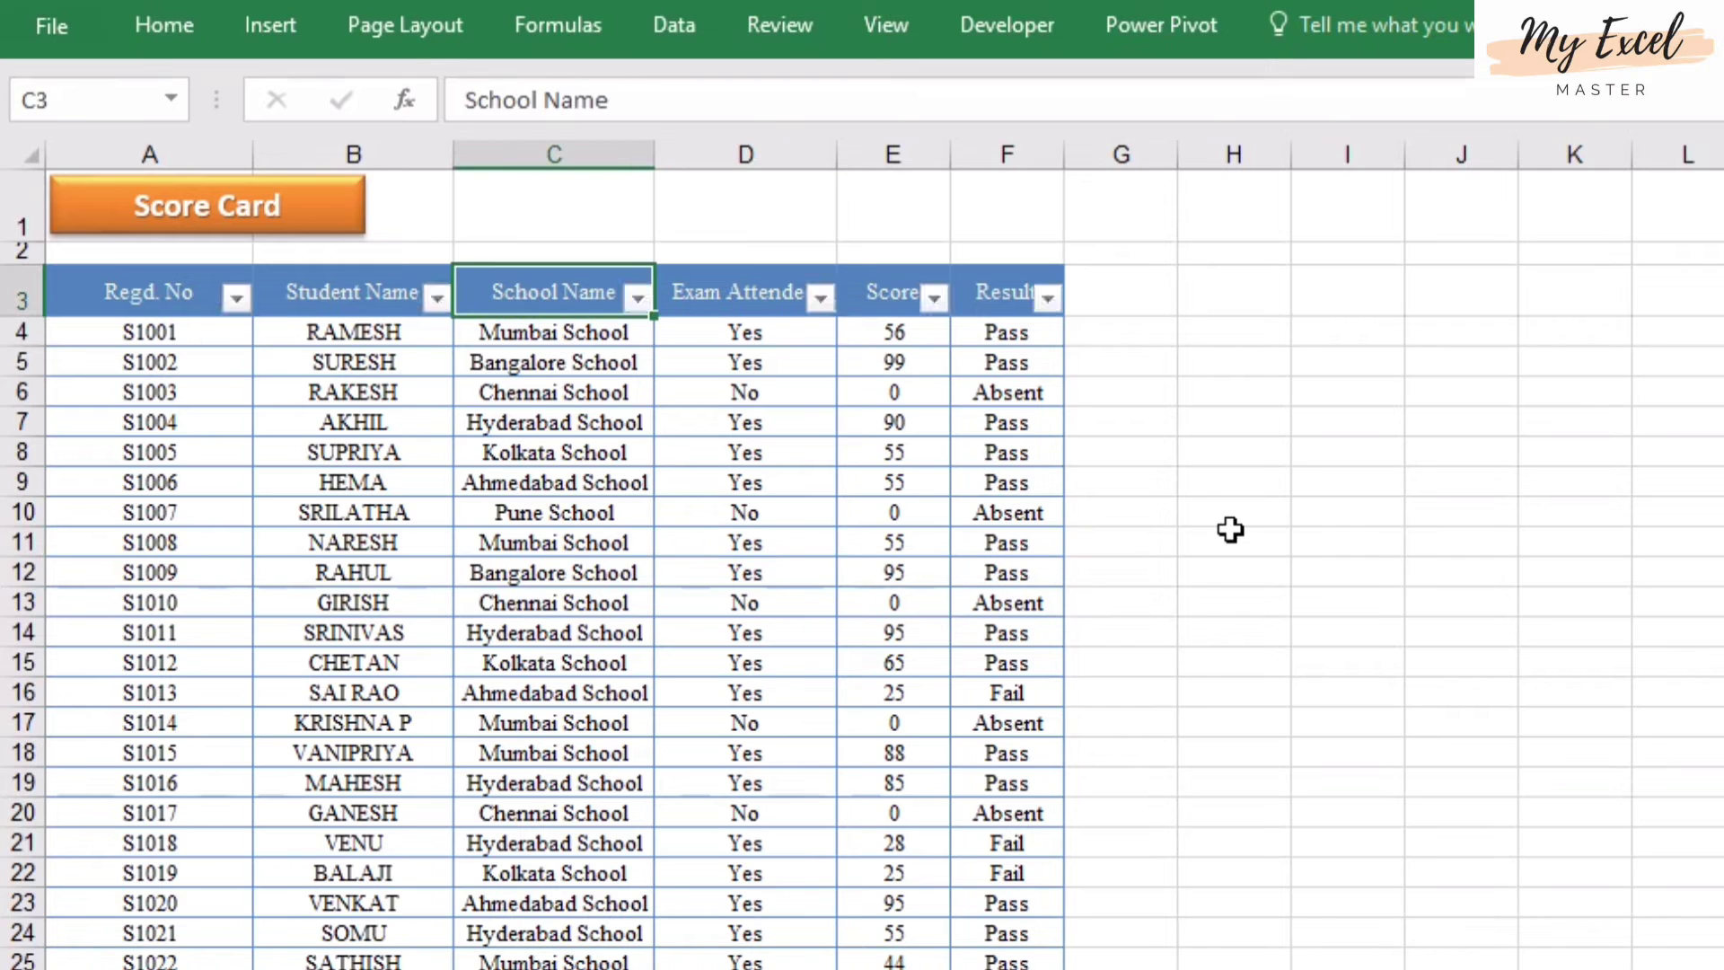
{"action": "key", "text": "alt+Down"}
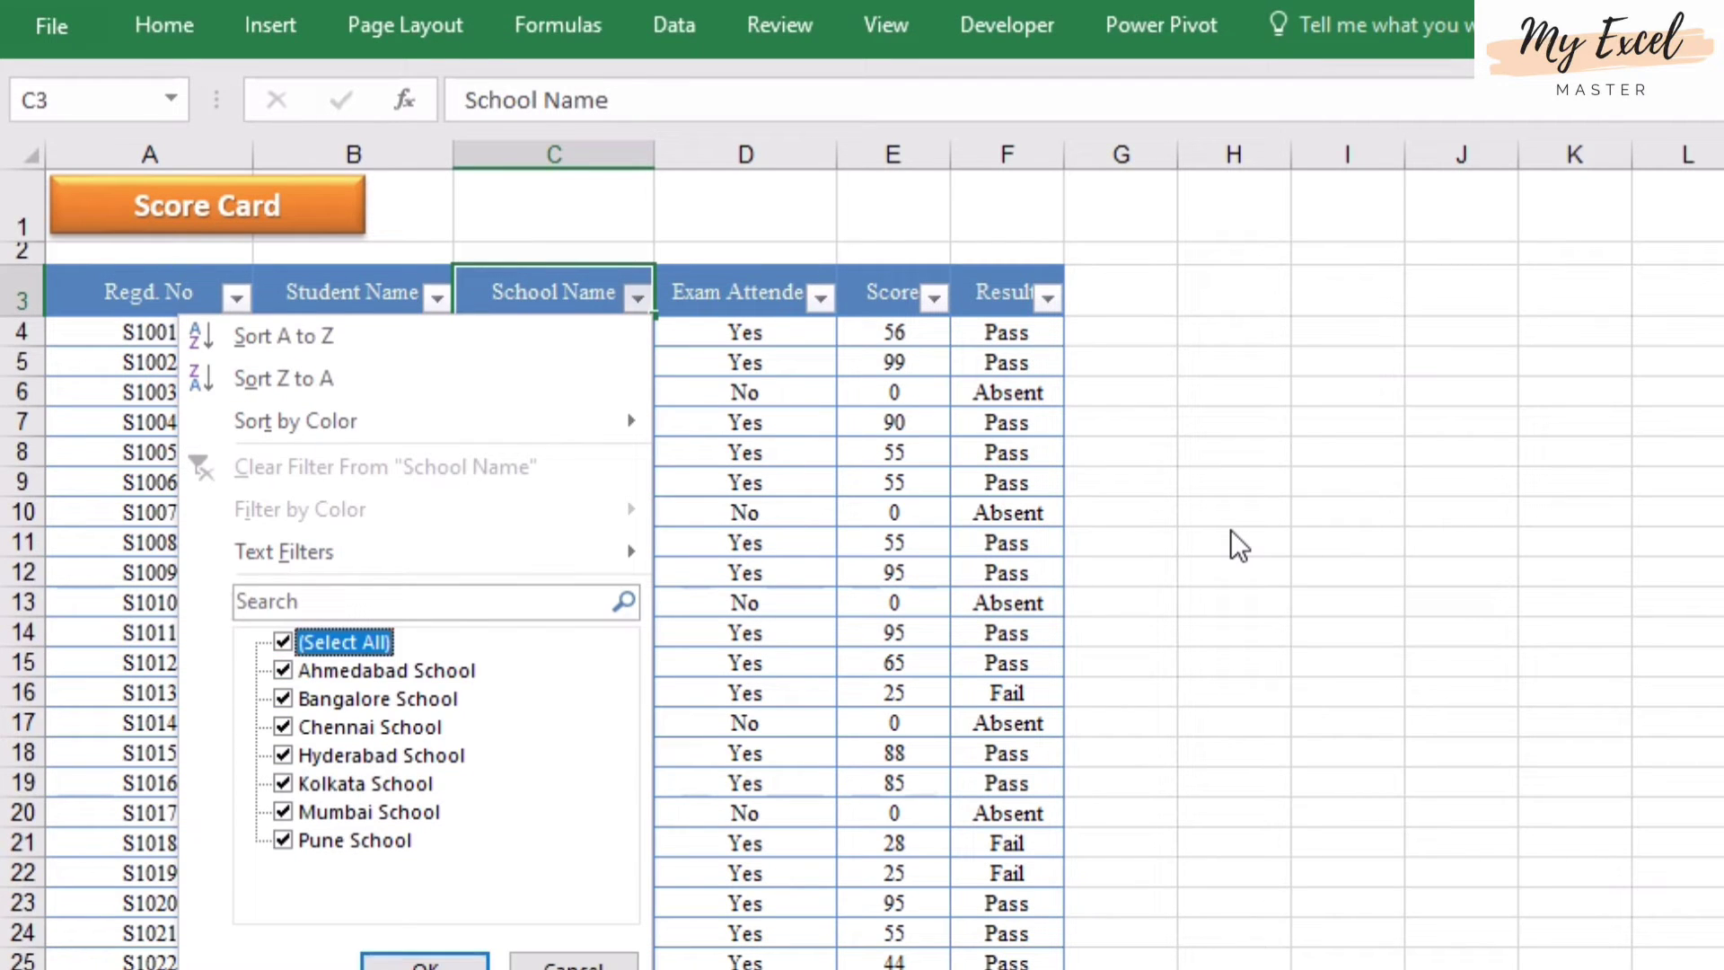
{"action": "key", "text": "space"}
{"action": "key", "text": "Down"}
{"action": "key", "text": "Down"}
{"action": "key", "text": "Down"}
{"action": "key", "text": "Down"}
{"action": "key", "text": "Down"}
{"action": "key", "text": "Down"}
{"action": "key", "text": "space"}
{"action": "key", "text": "Return"}
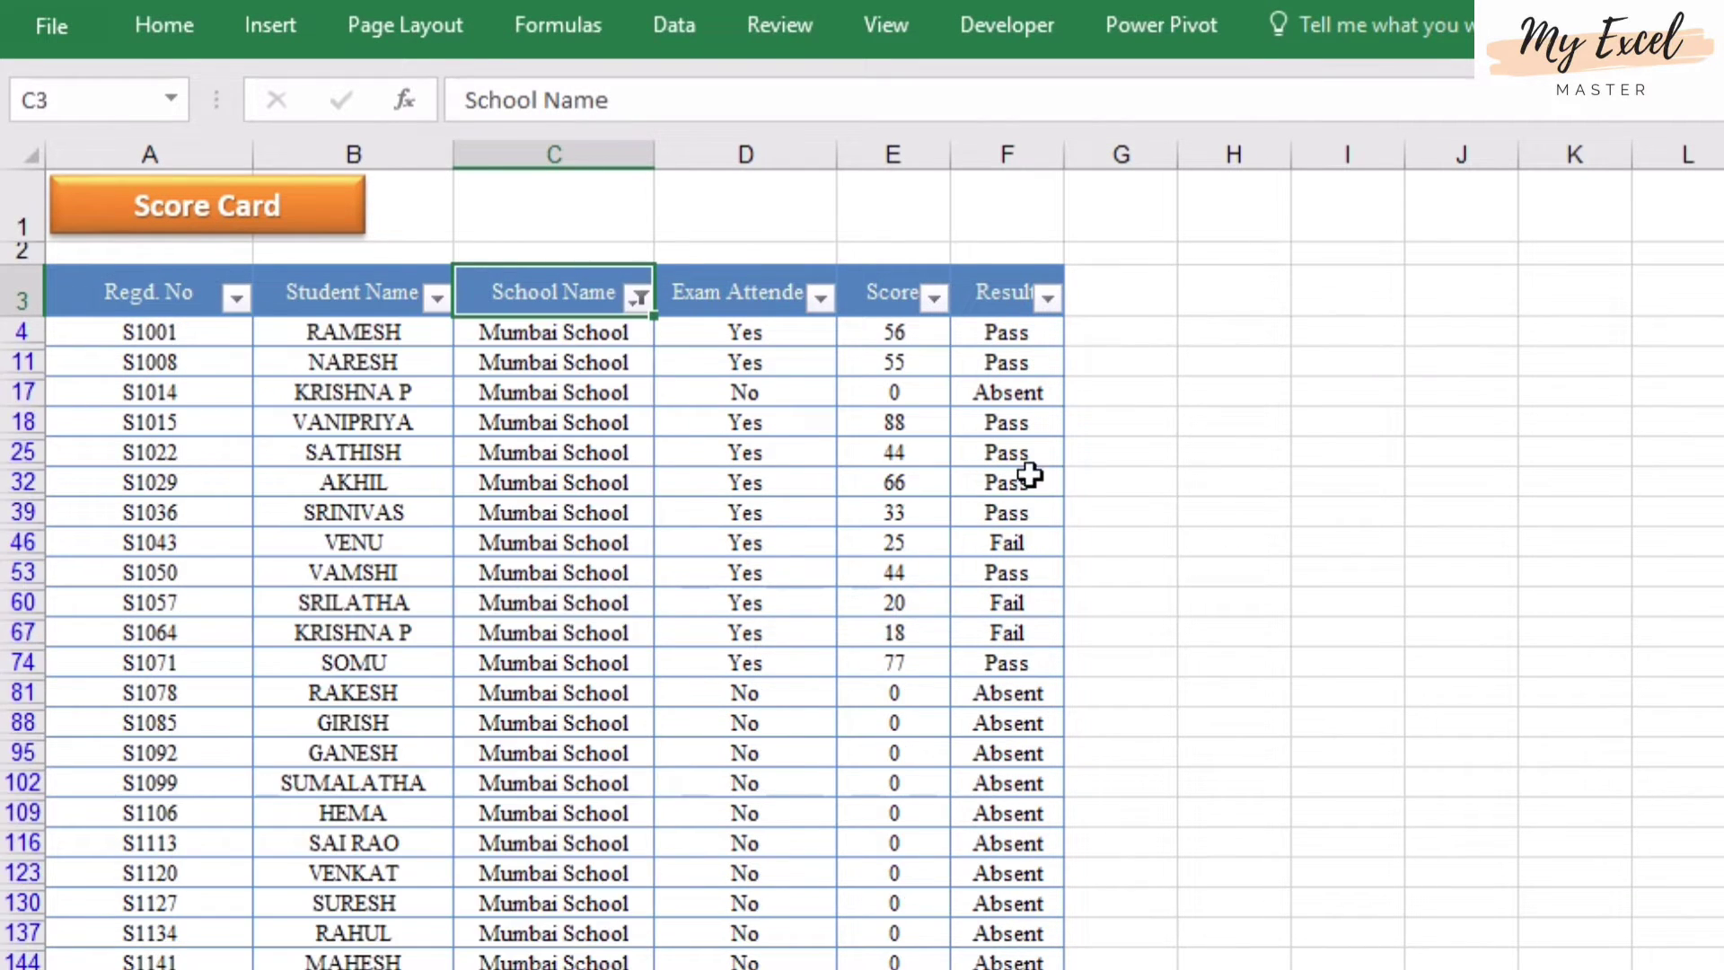
Filter the Score column to 77 and 88 to check the top-score count, and remove the filters before returning to the School Points Card
{"action": "left_click", "coordinate": [933, 297]}
{"action": "left_click", "coordinate": [684, 643]}
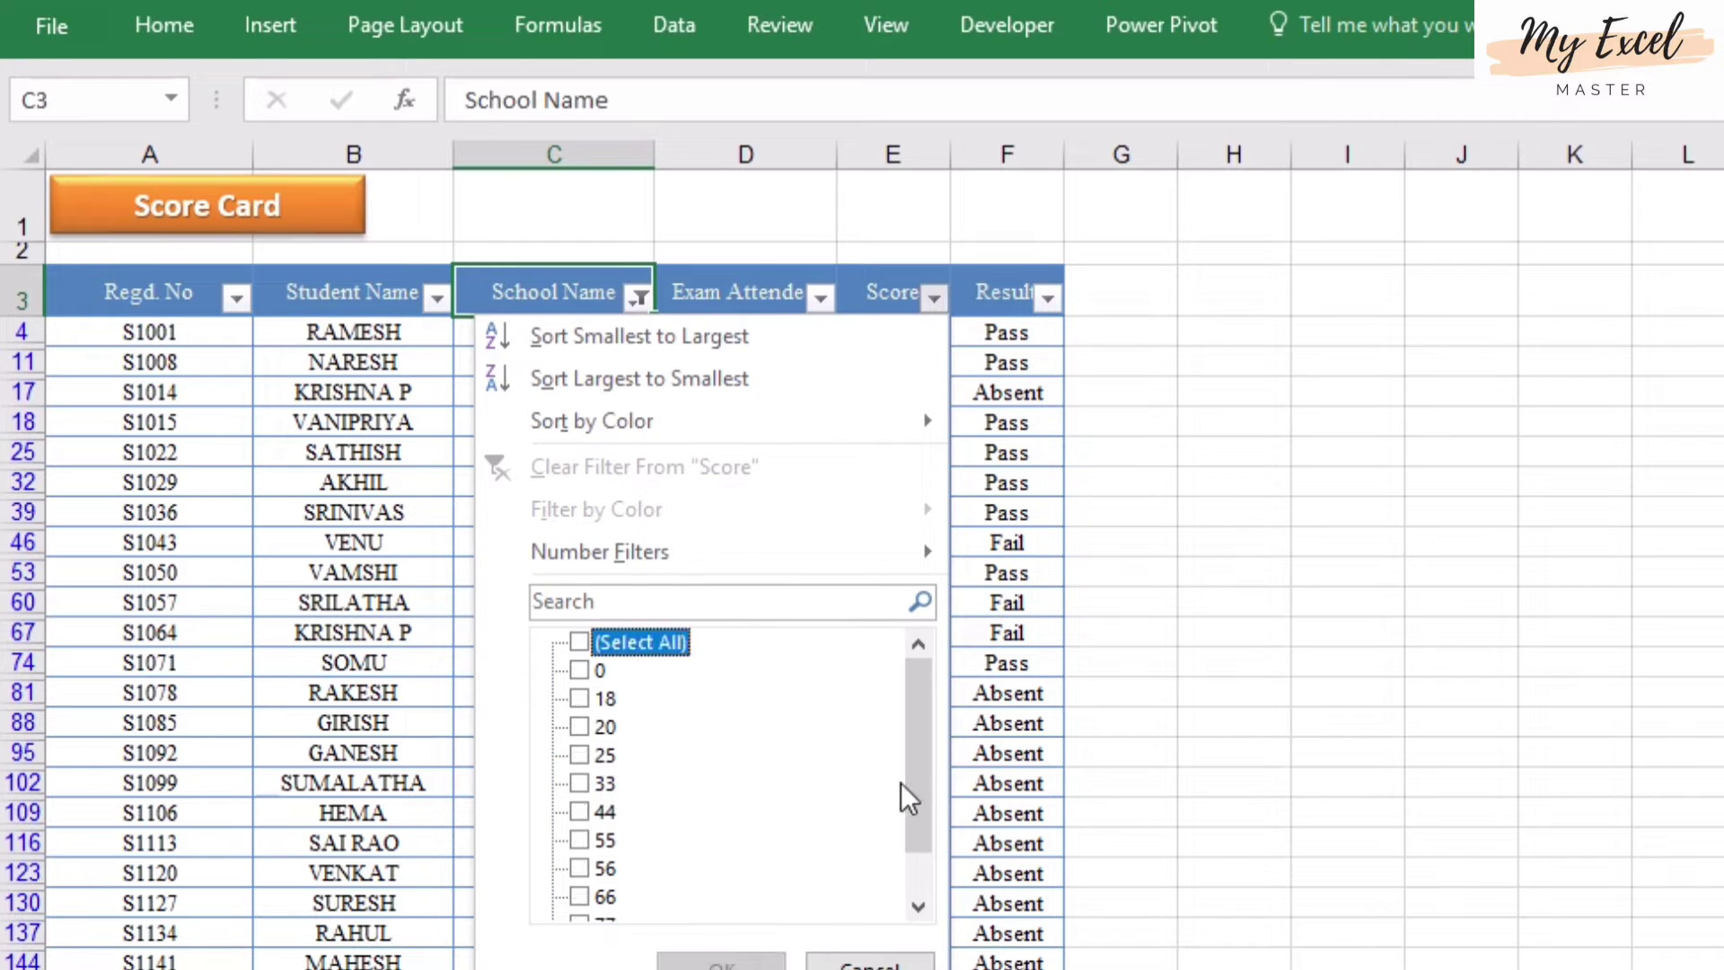
{"action": "scroll", "coordinate": [916, 853], "scroll_direction": "down", "scroll_amount": 1}
{"action": "left_click", "coordinate": [601, 896]}
{"action": "left_click", "coordinate": [602, 869]}
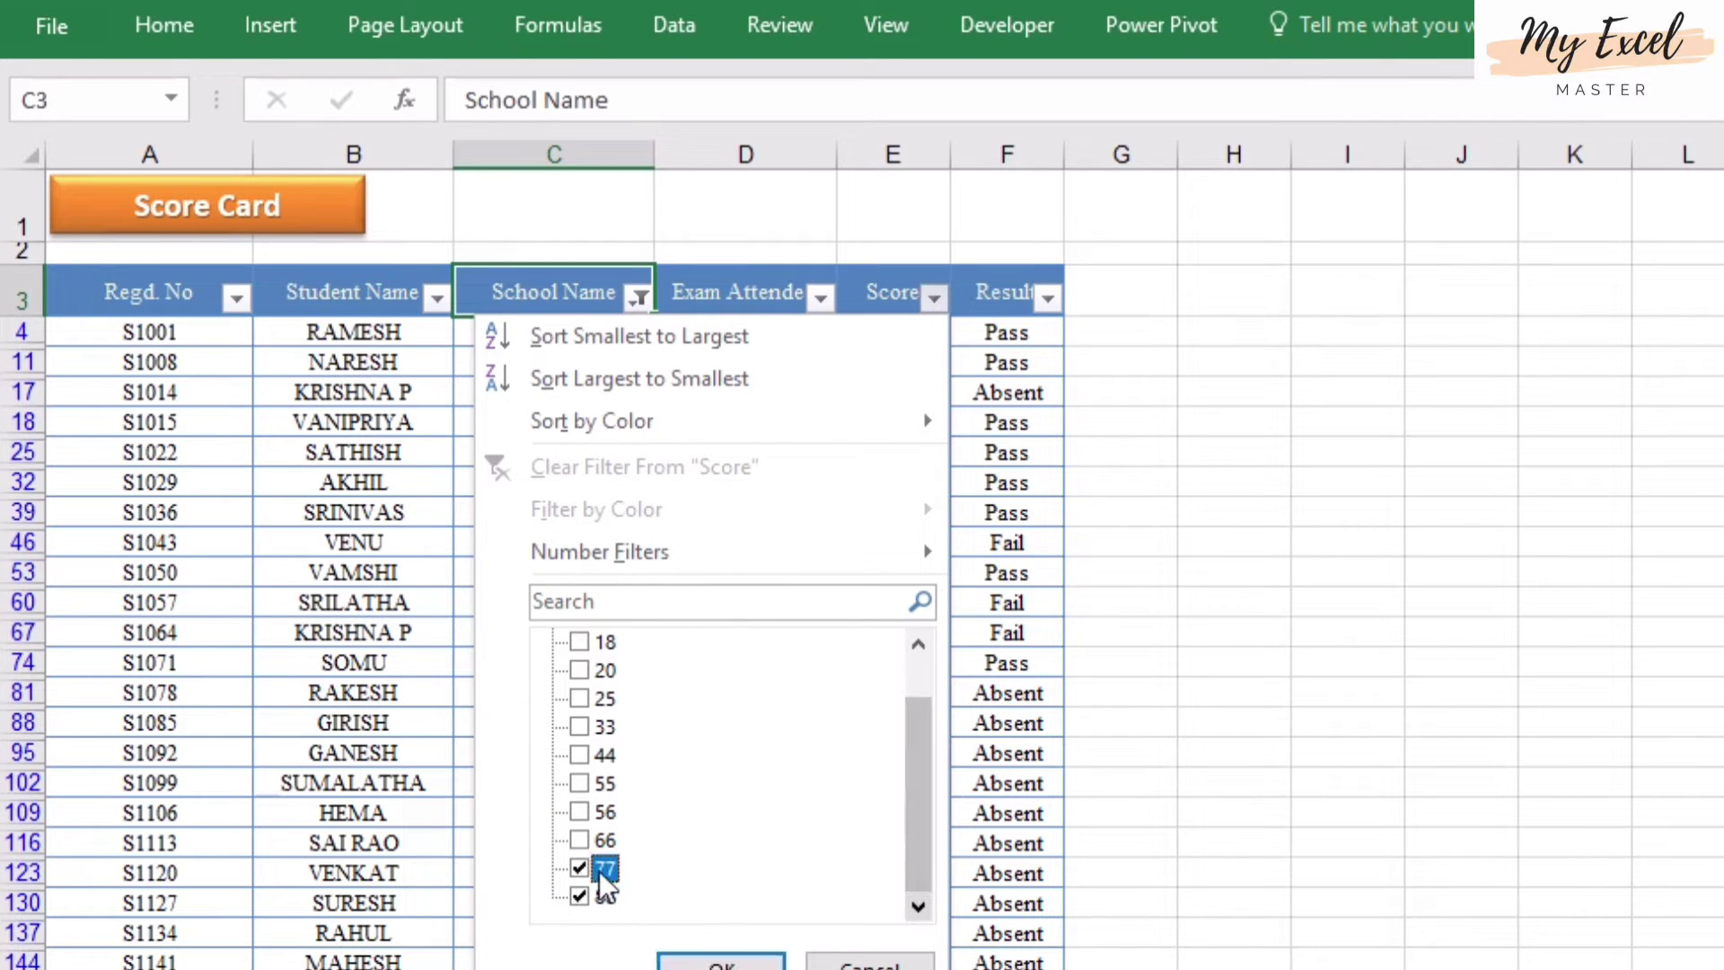
{"action": "left_click", "coordinate": [721, 962]}
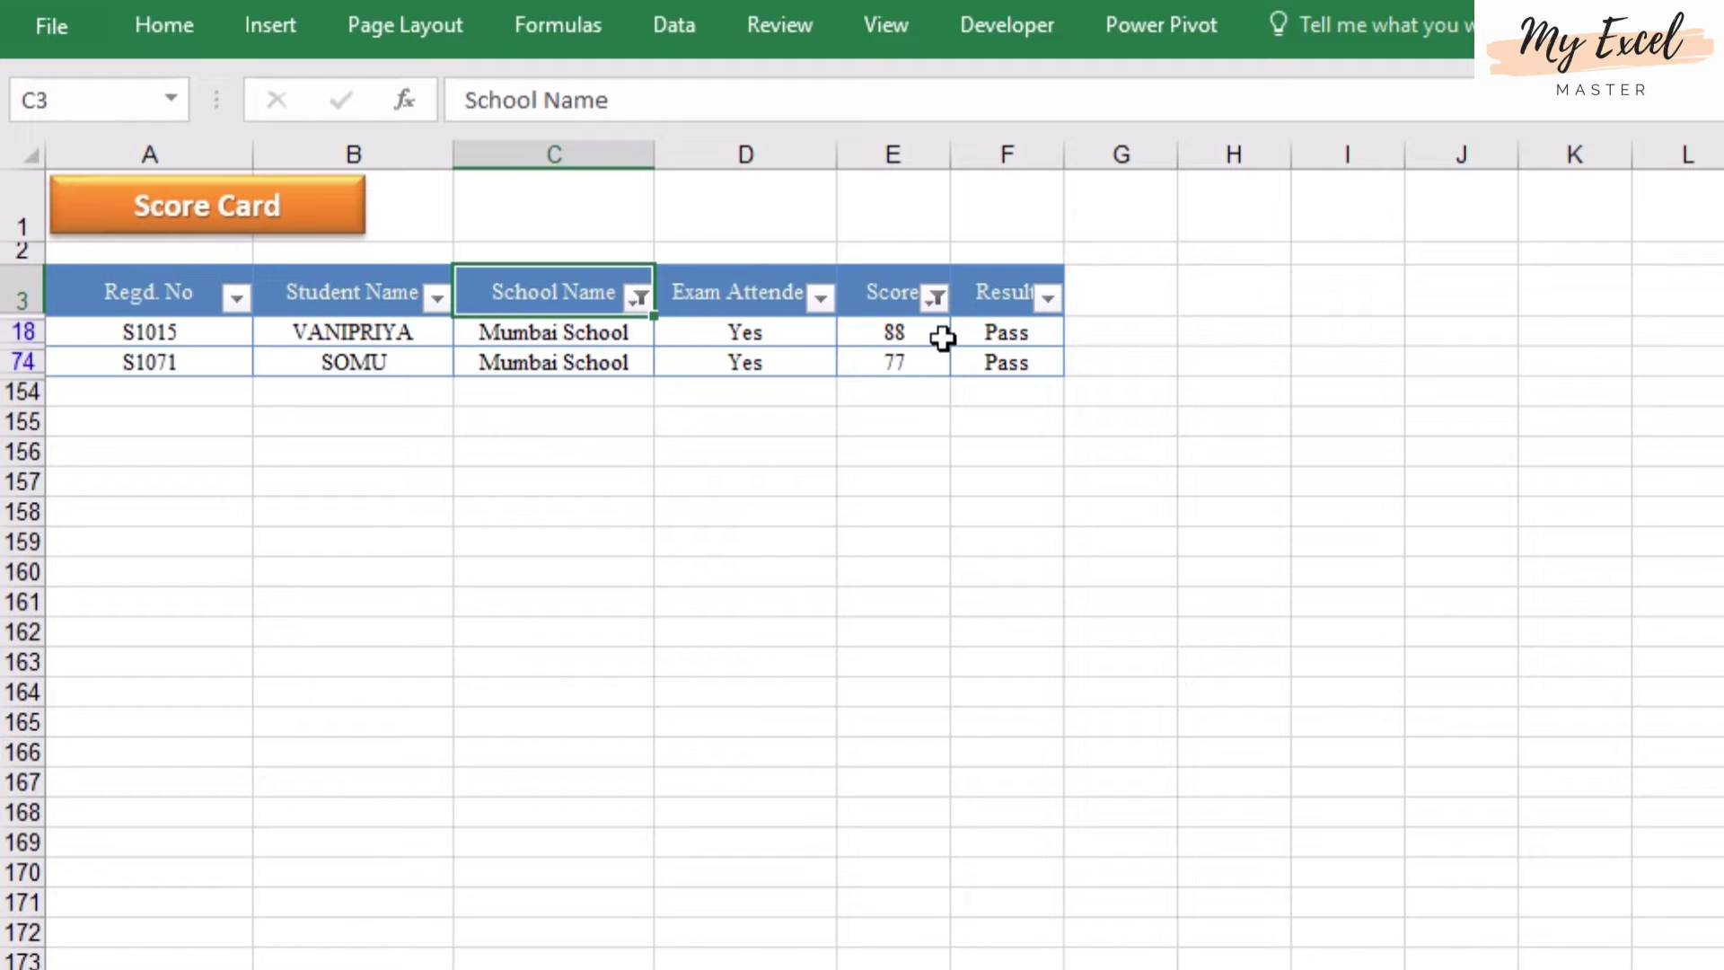
{"action": "key", "text": "ctrl+shift+l"}
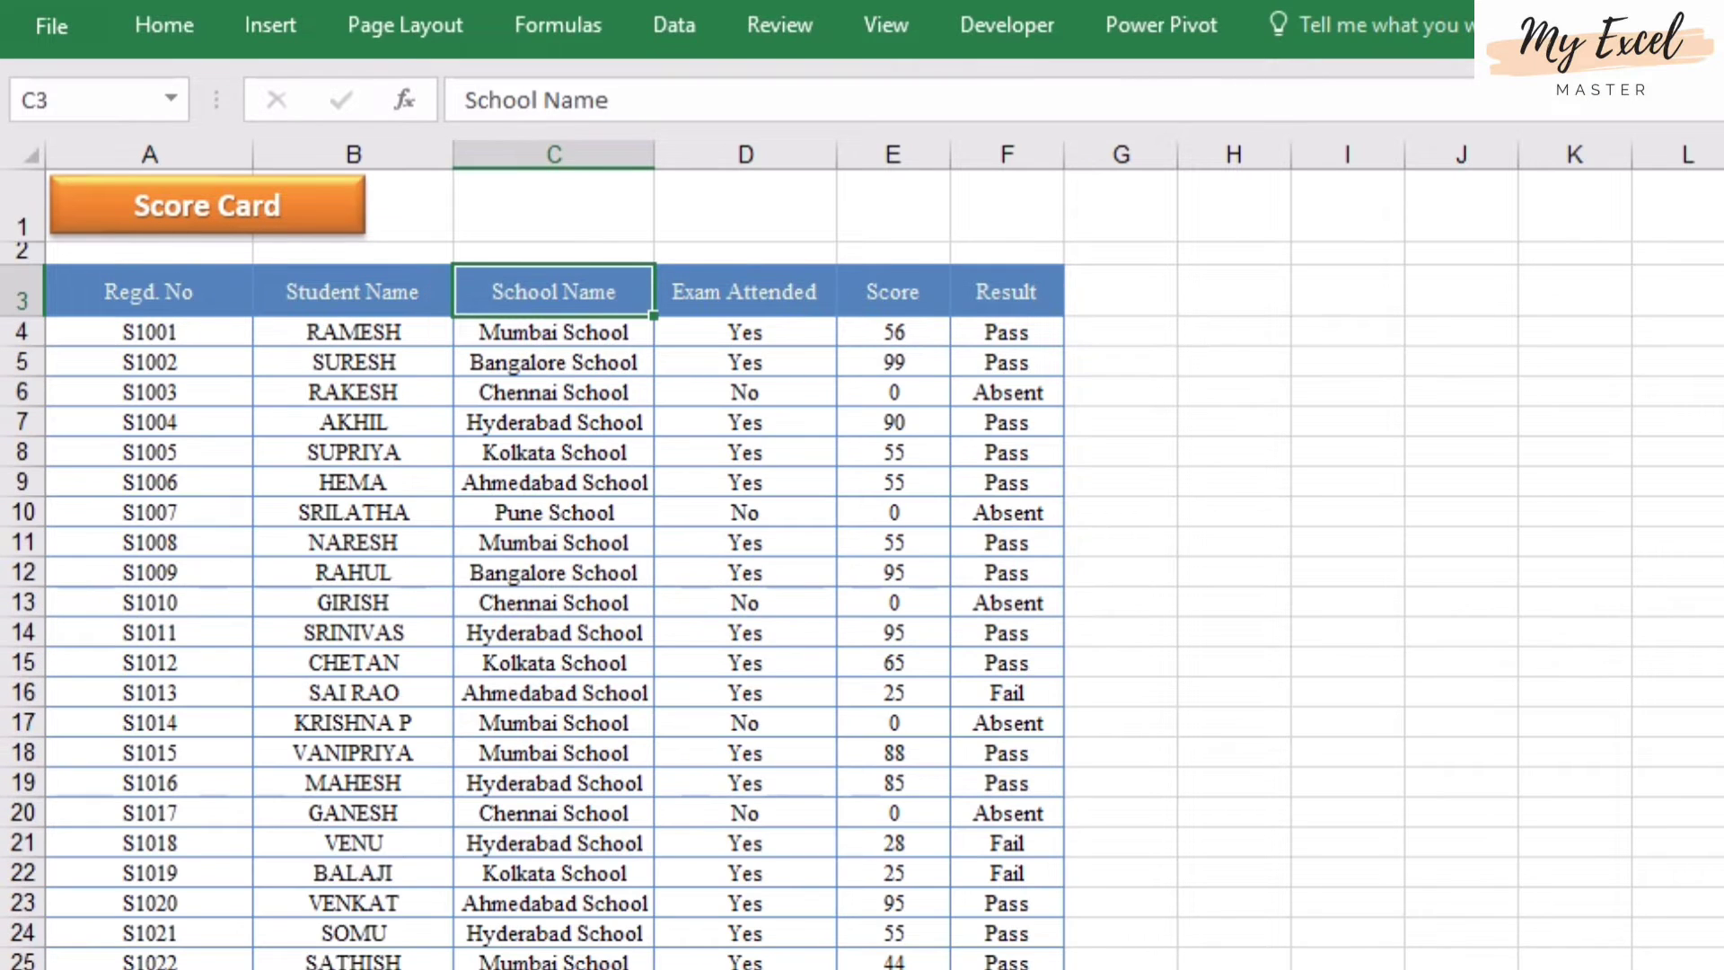
{"action": "left_click", "coordinate": [229, 204]}
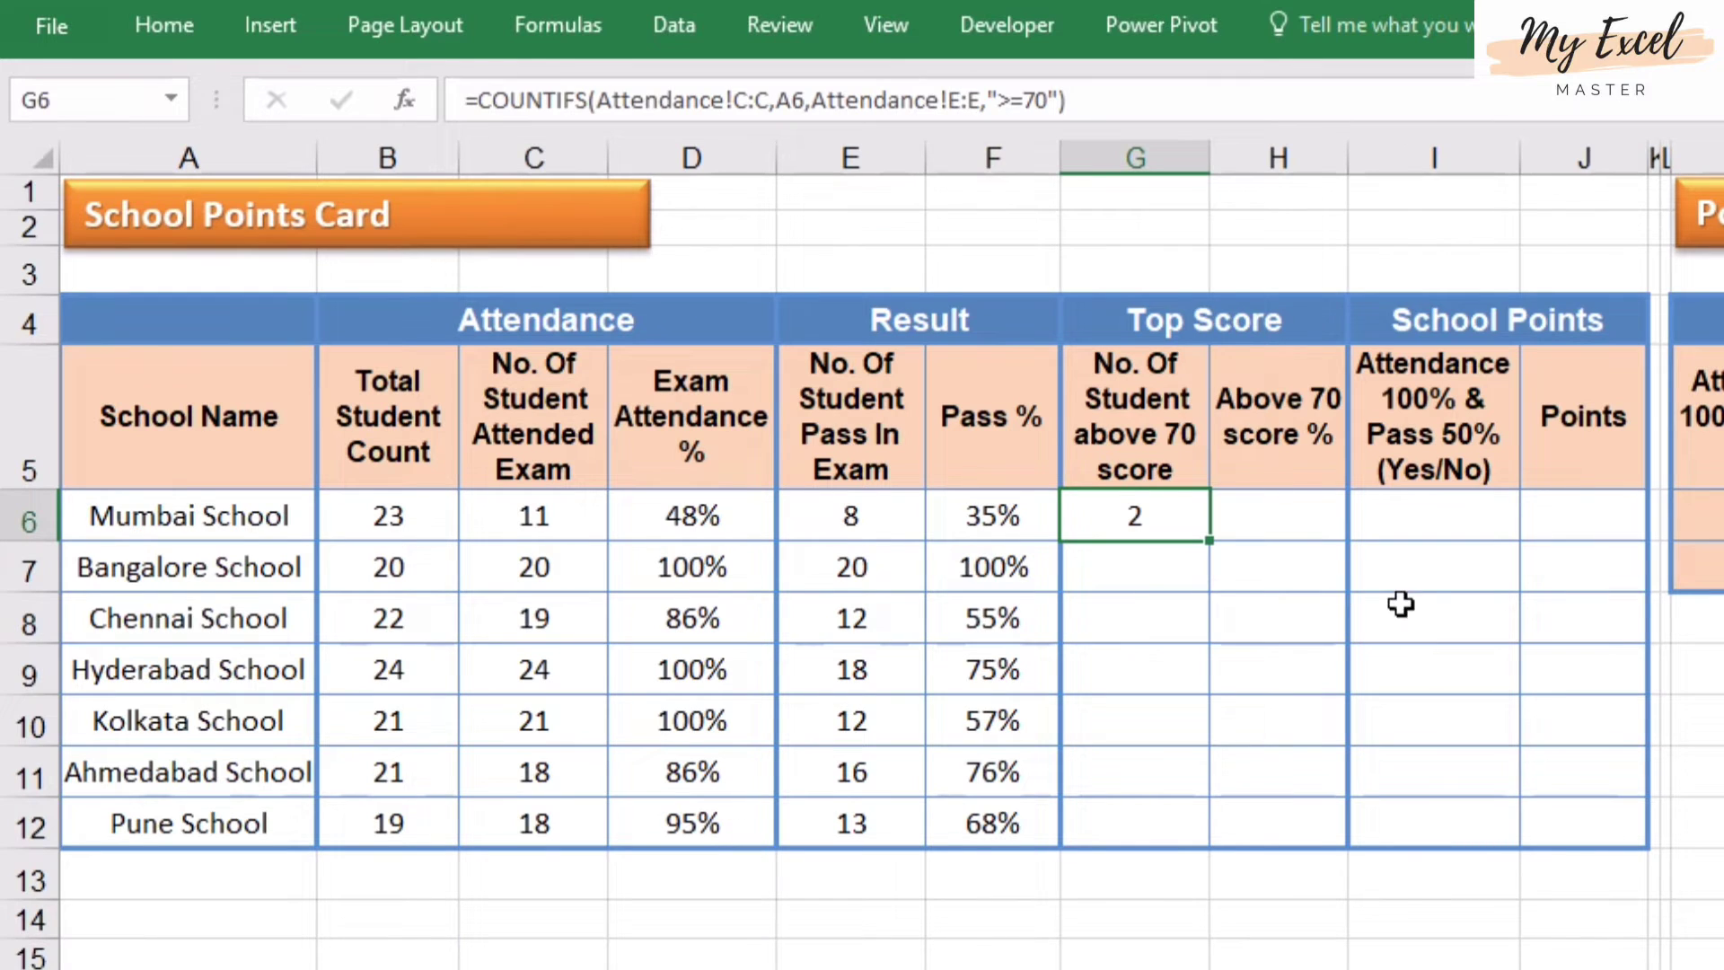
Copy the above-70 count formula from G6 into G7:G12 using Paste Special with the Formulas option
{"action": "key", "text": "ctrl+c"}
{"action": "key", "text": "Down"}
{"action": "key", "text": "shift+Down"}
{"action": "key", "text": "shift+Down"}
{"action": "key", "text": "shift+Down"}
{"action": "key", "text": "shift+Down"}
{"action": "key", "text": "shift+Down"}
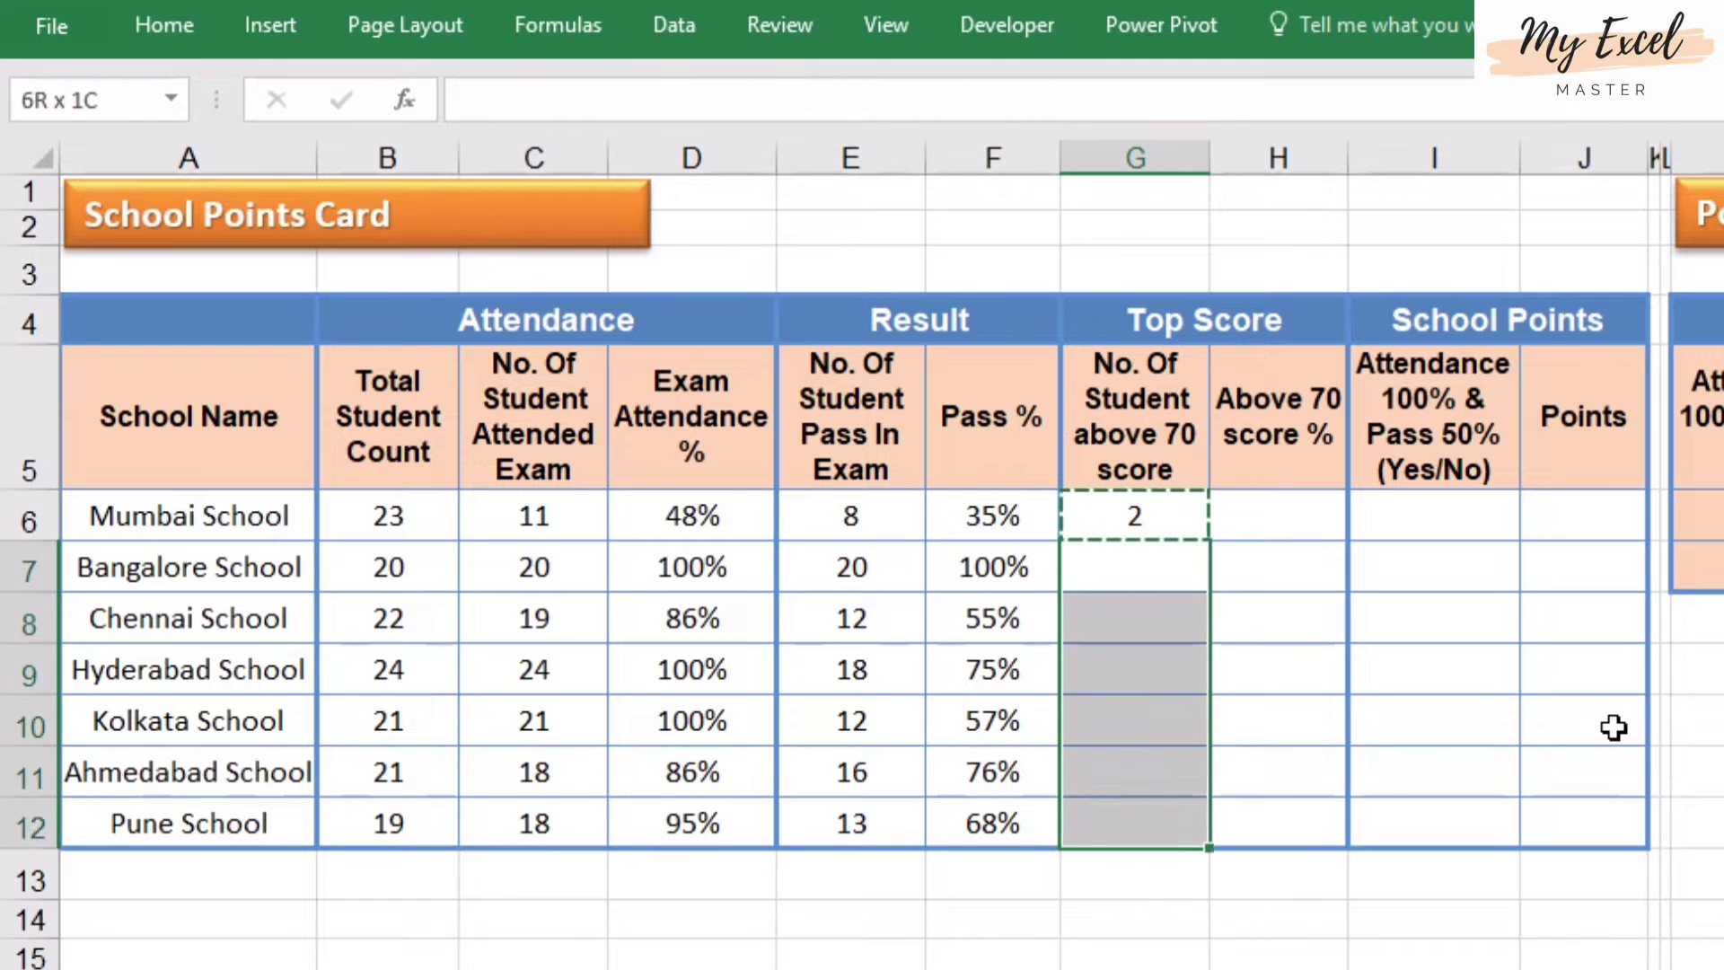
{"action": "key", "text": "alt+e"}
{"action": "key", "text": "s"}
{"action": "key", "text": "f"}
{"action": "key", "text": "Return"}
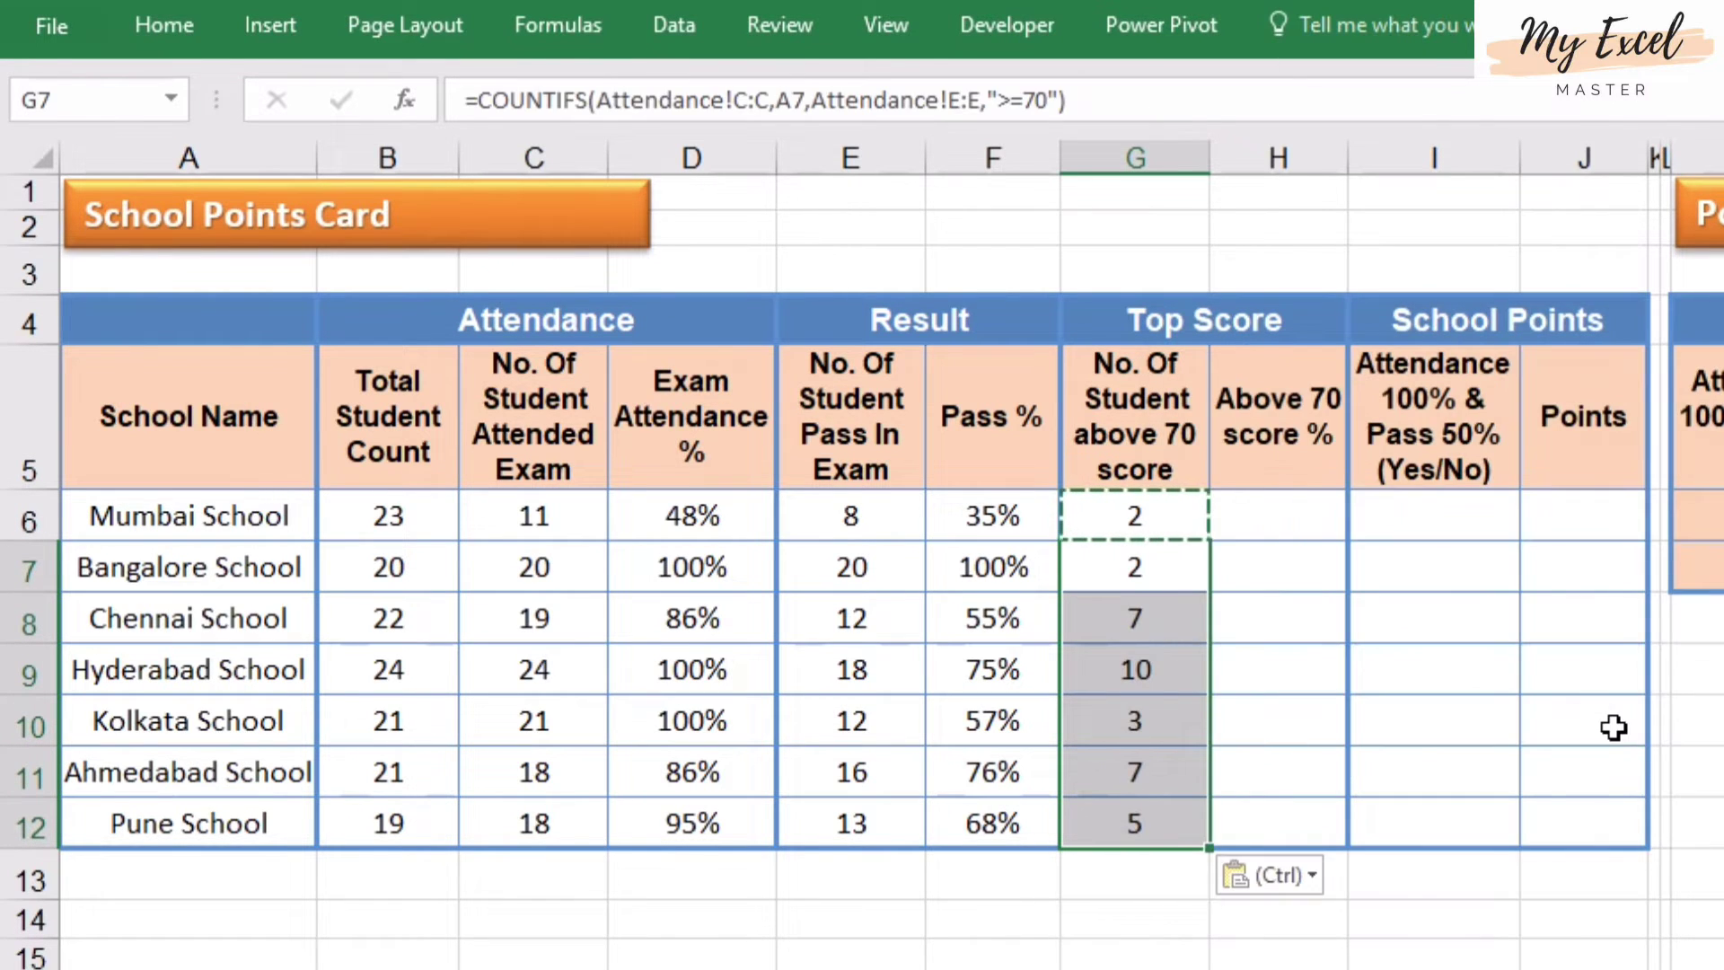
{"action": "key", "text": "Escape"}
Enter =G6/B6 in H6 to calculate Mumbai School's above-70 score percentage
{"action": "left_click", "coordinate": [1284, 512]}
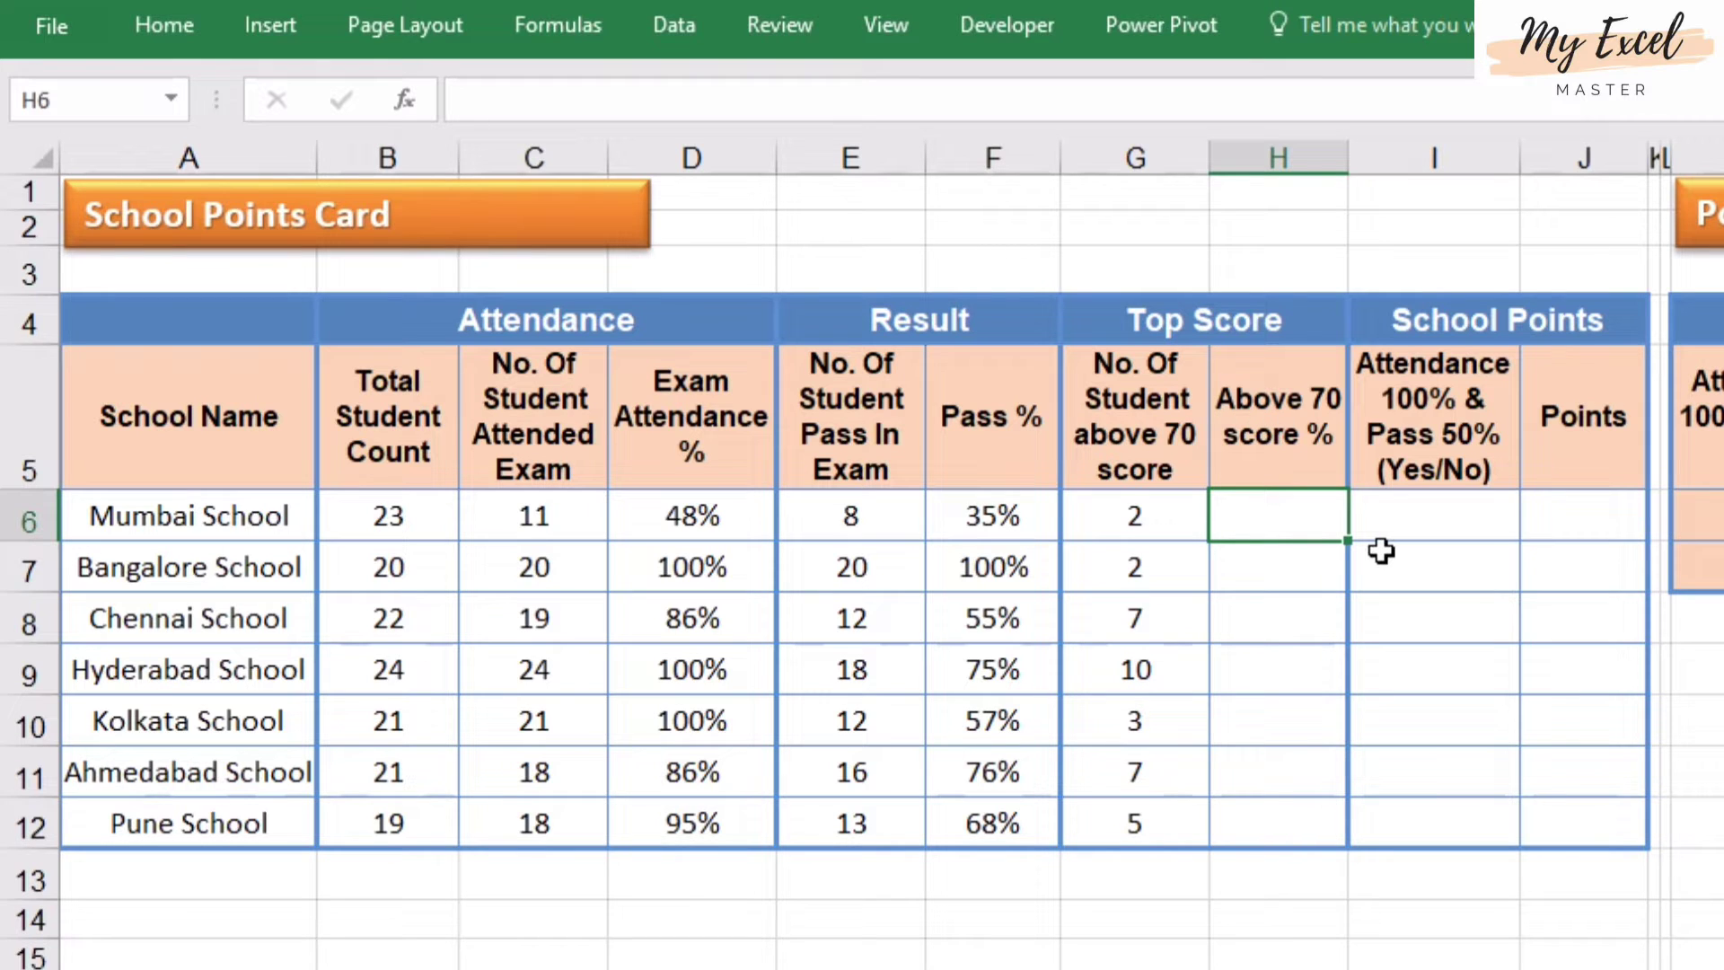
{"action": "type", "text": "="}
{"action": "left_click", "coordinate": [1135, 515]}
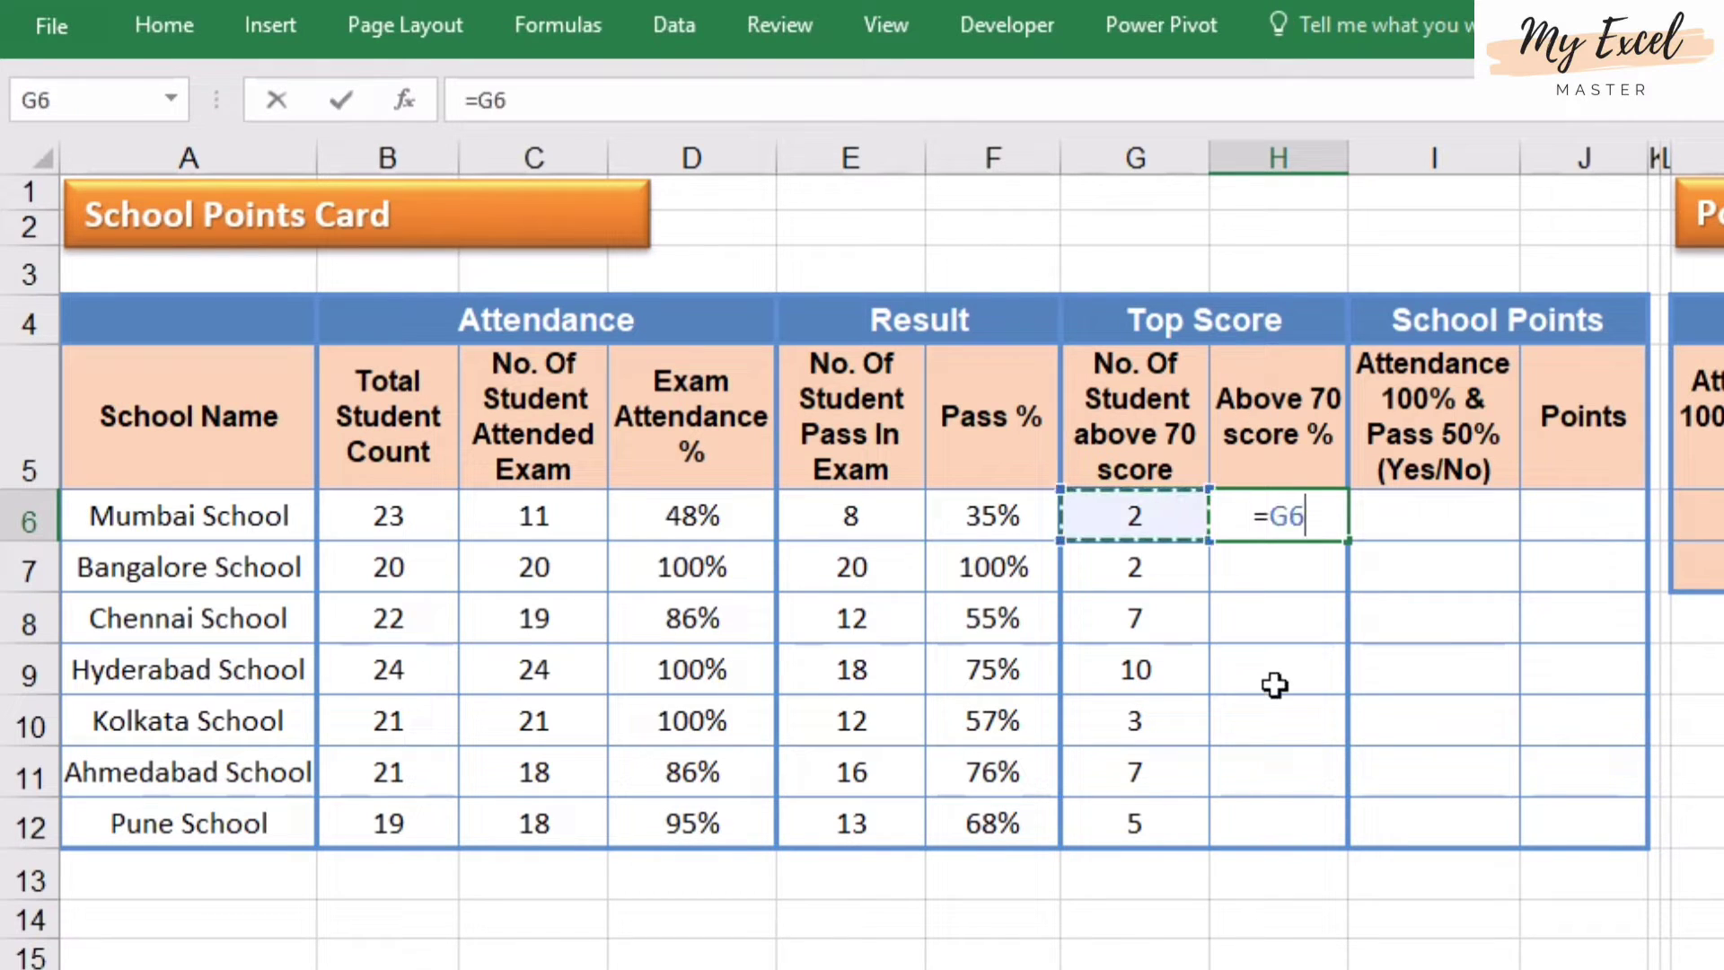
{"action": "type", "text": "/"}
{"action": "left_click", "coordinate": [417, 510]}
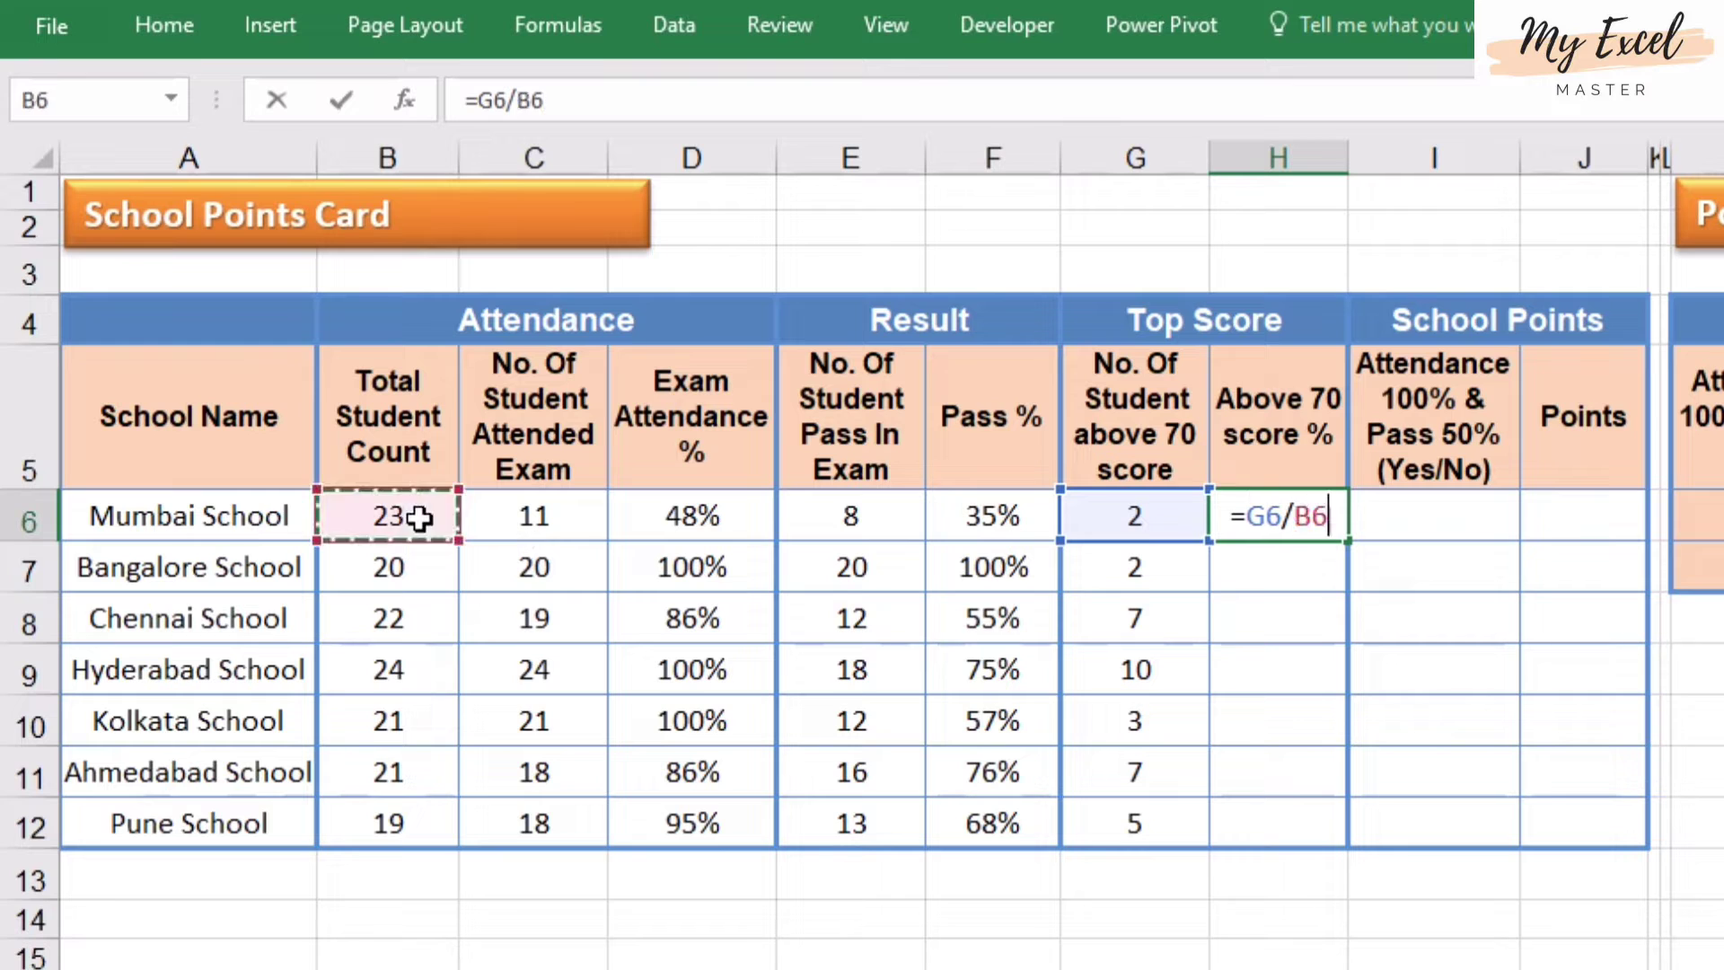
{"action": "key", "text": "ctrl+Return"}
Copy the above-70 percentage formula from H6 into H7:H12 using Paste Special with the Formulas option
{"action": "key", "text": "ctrl+c"}
{"action": "key", "text": "Down"}
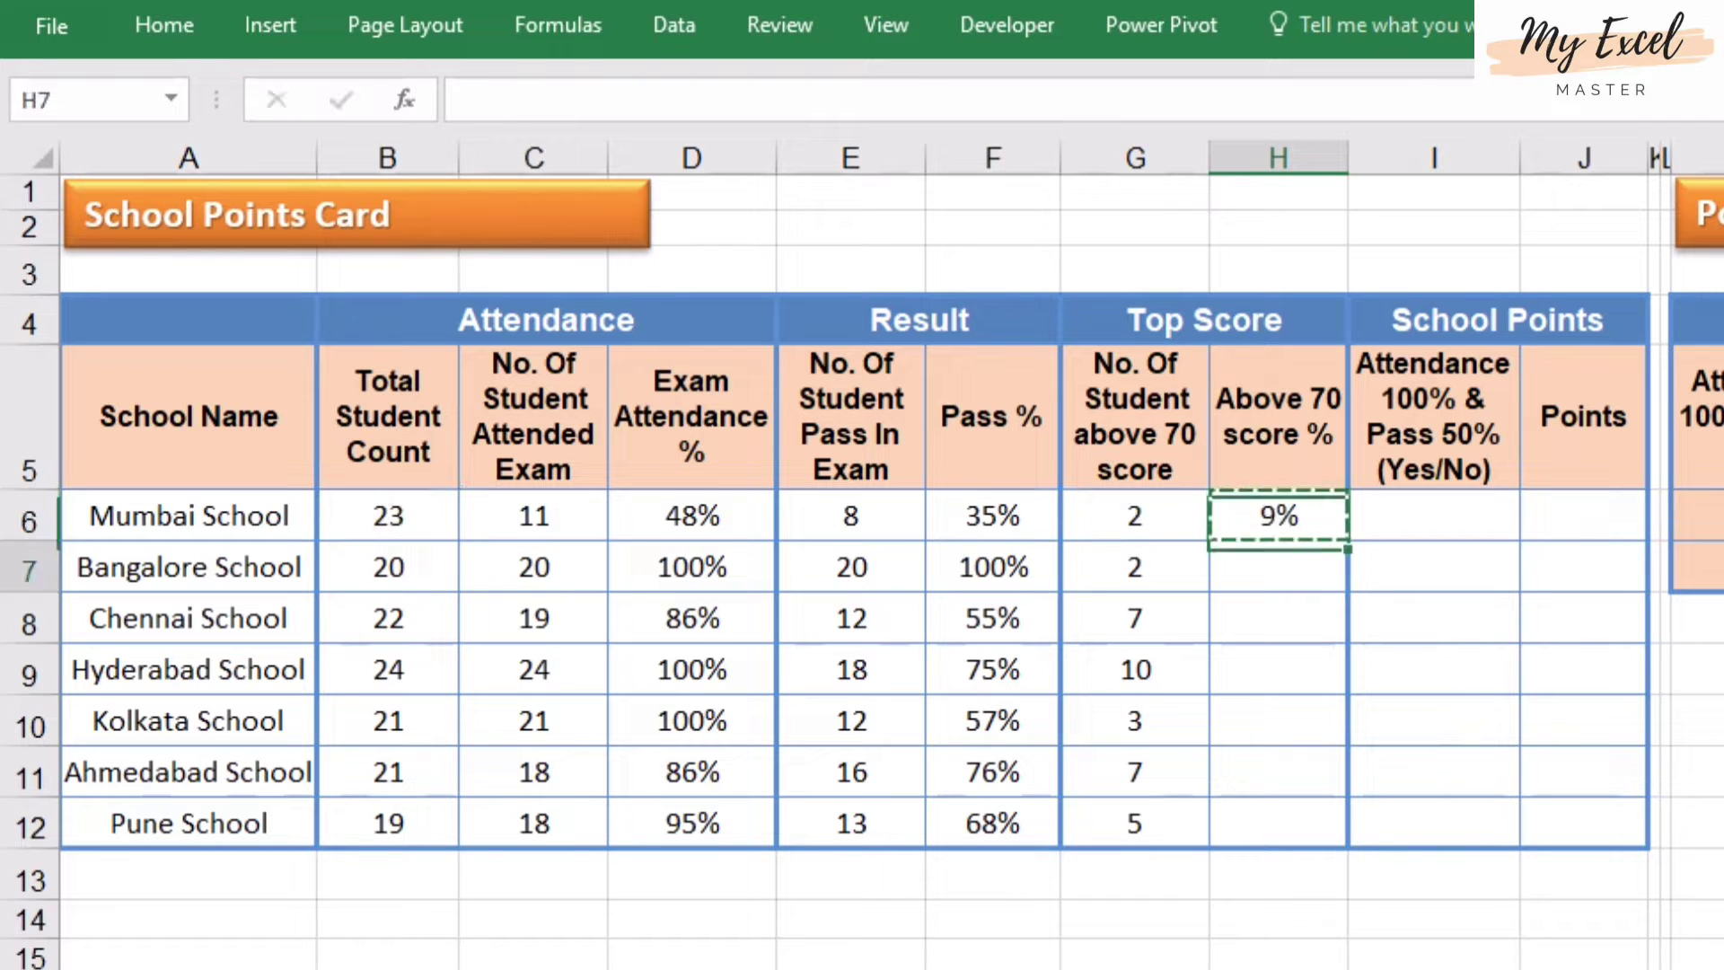
{"action": "key", "text": "shift+Down"}
{"action": "key", "text": "shift+Down"}
{"action": "key", "text": "shift+Down"}
{"action": "key", "text": "shift+Down"}
{"action": "key", "text": "shift+Down"}
{"action": "key", "text": "alt+e"}
{"action": "key", "text": "s"}
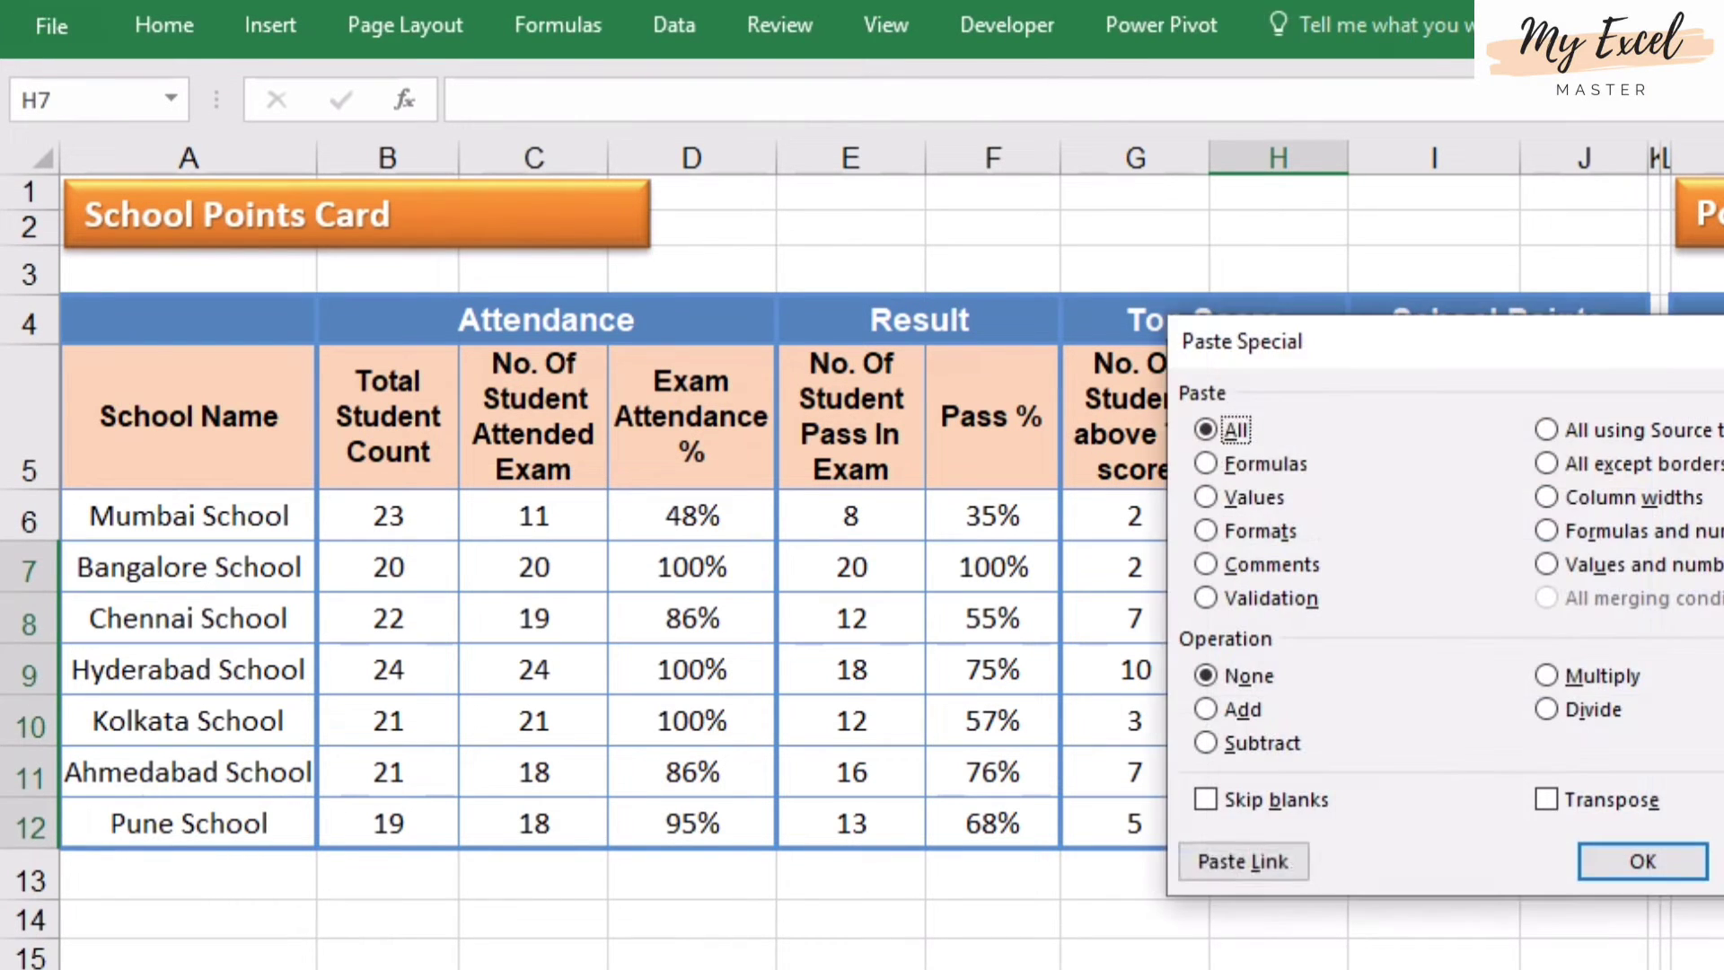
{"action": "key", "text": "f"}
{"action": "key", "text": "Return"}
{"action": "key", "text": "Escape"}
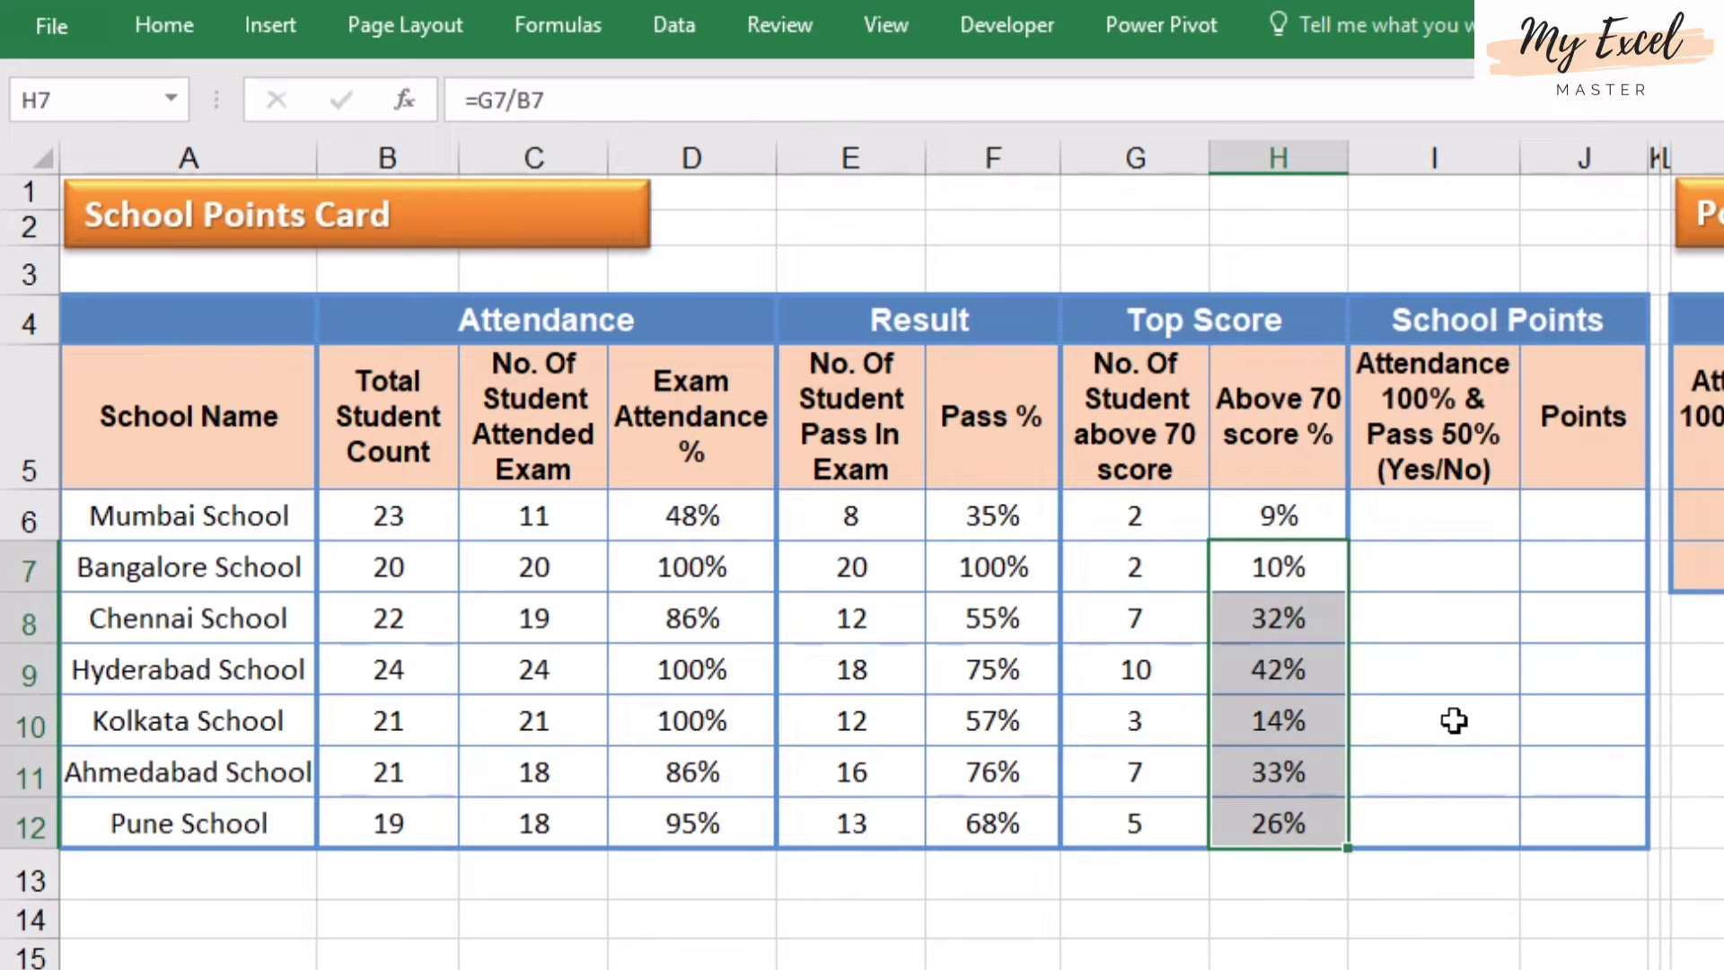
Examine the Exam Attendance % and Pass % columns against the 100% attendance and 50% pass criteria of column I
{"action": "left_click", "coordinate": [1466, 515]}
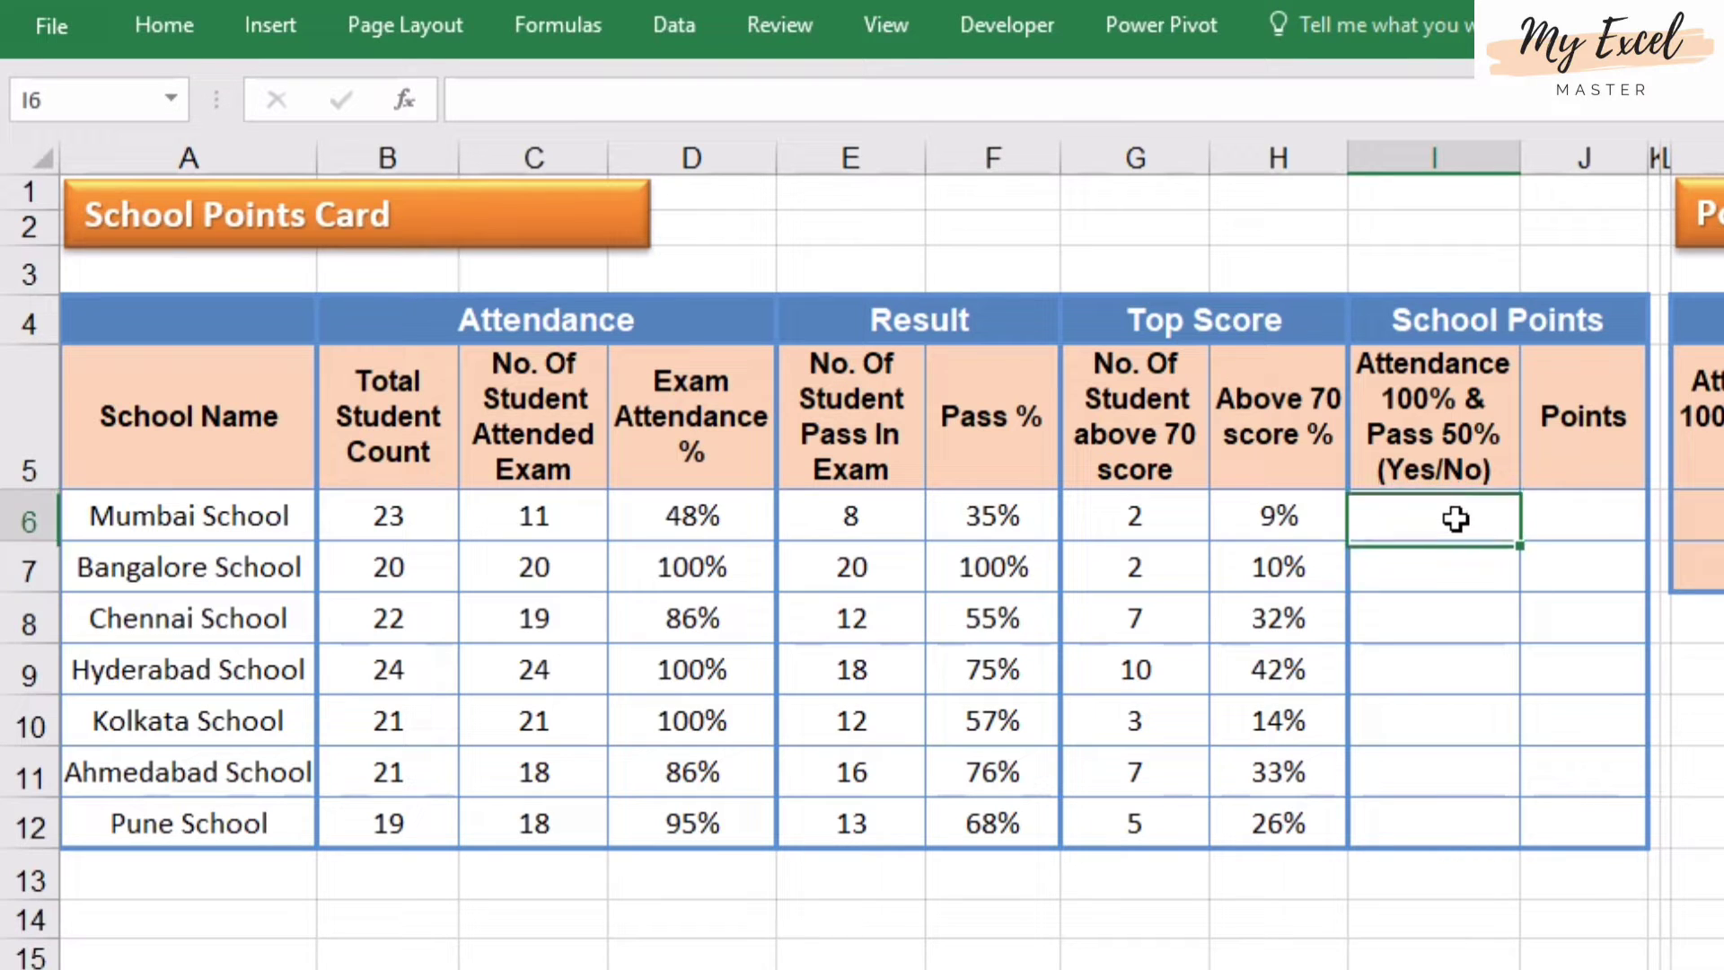
{"action": "left_click", "coordinate": [688, 514]}
{"action": "left_click_drag", "start_coordinate": [718, 831], "coordinate": [690, 508]}
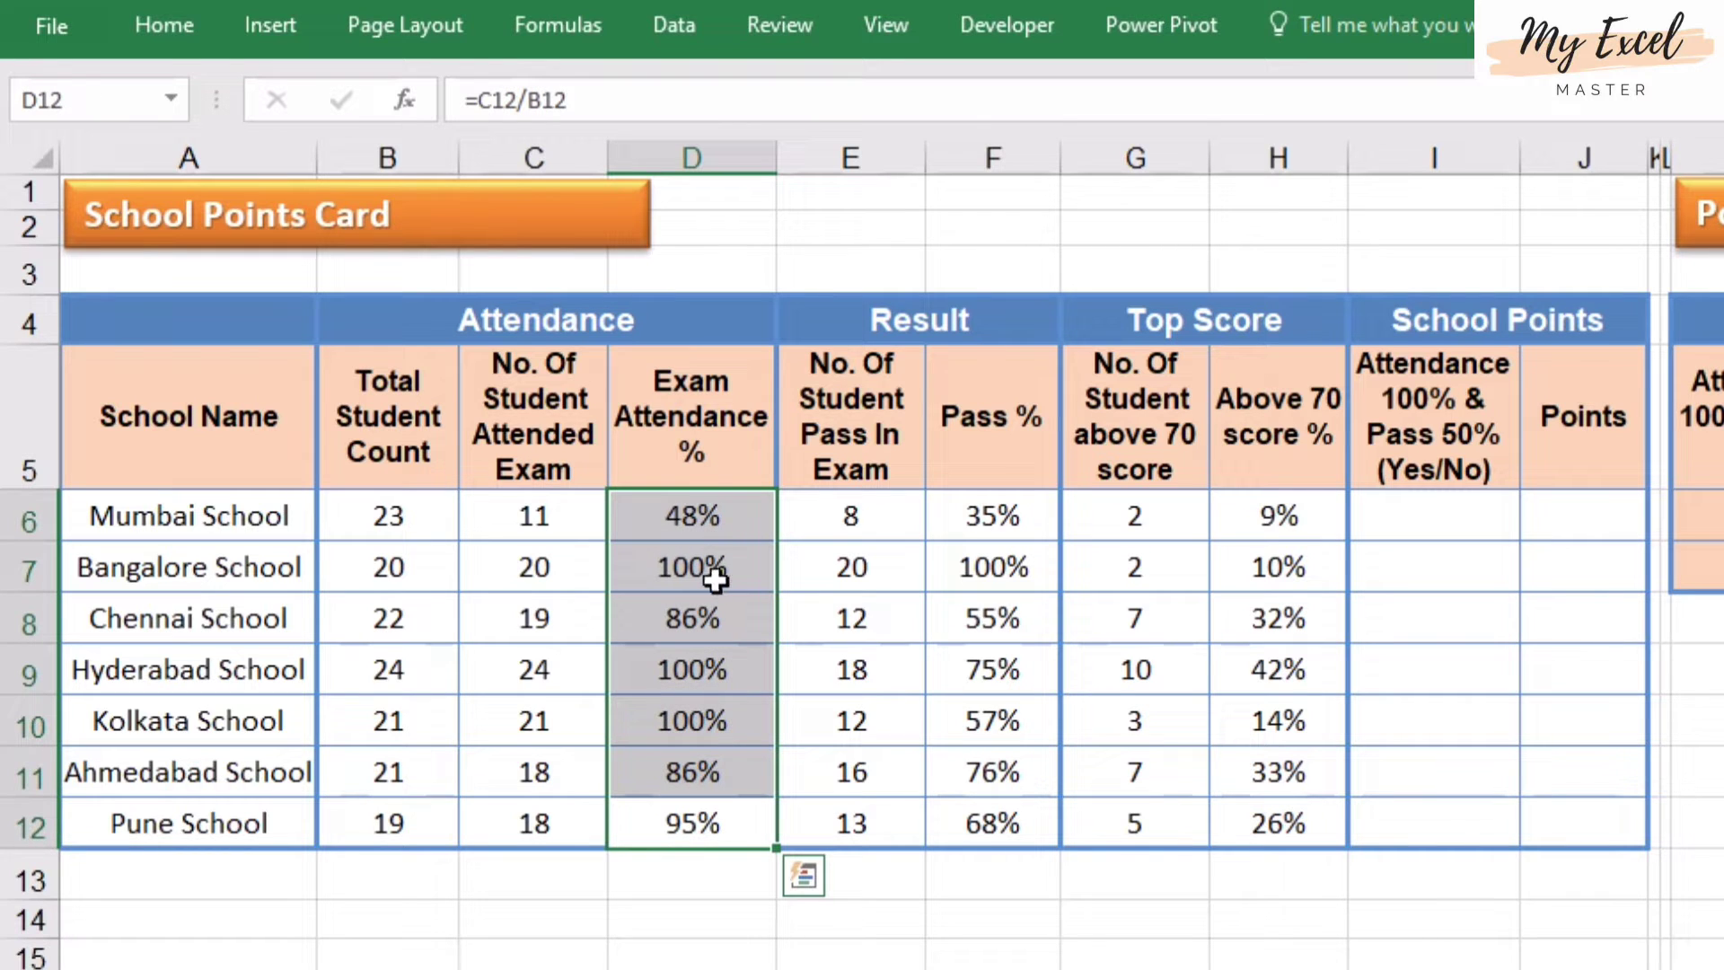
{"action": "left_click_drag", "start_coordinate": [1003, 508], "coordinate": [1005, 816]}
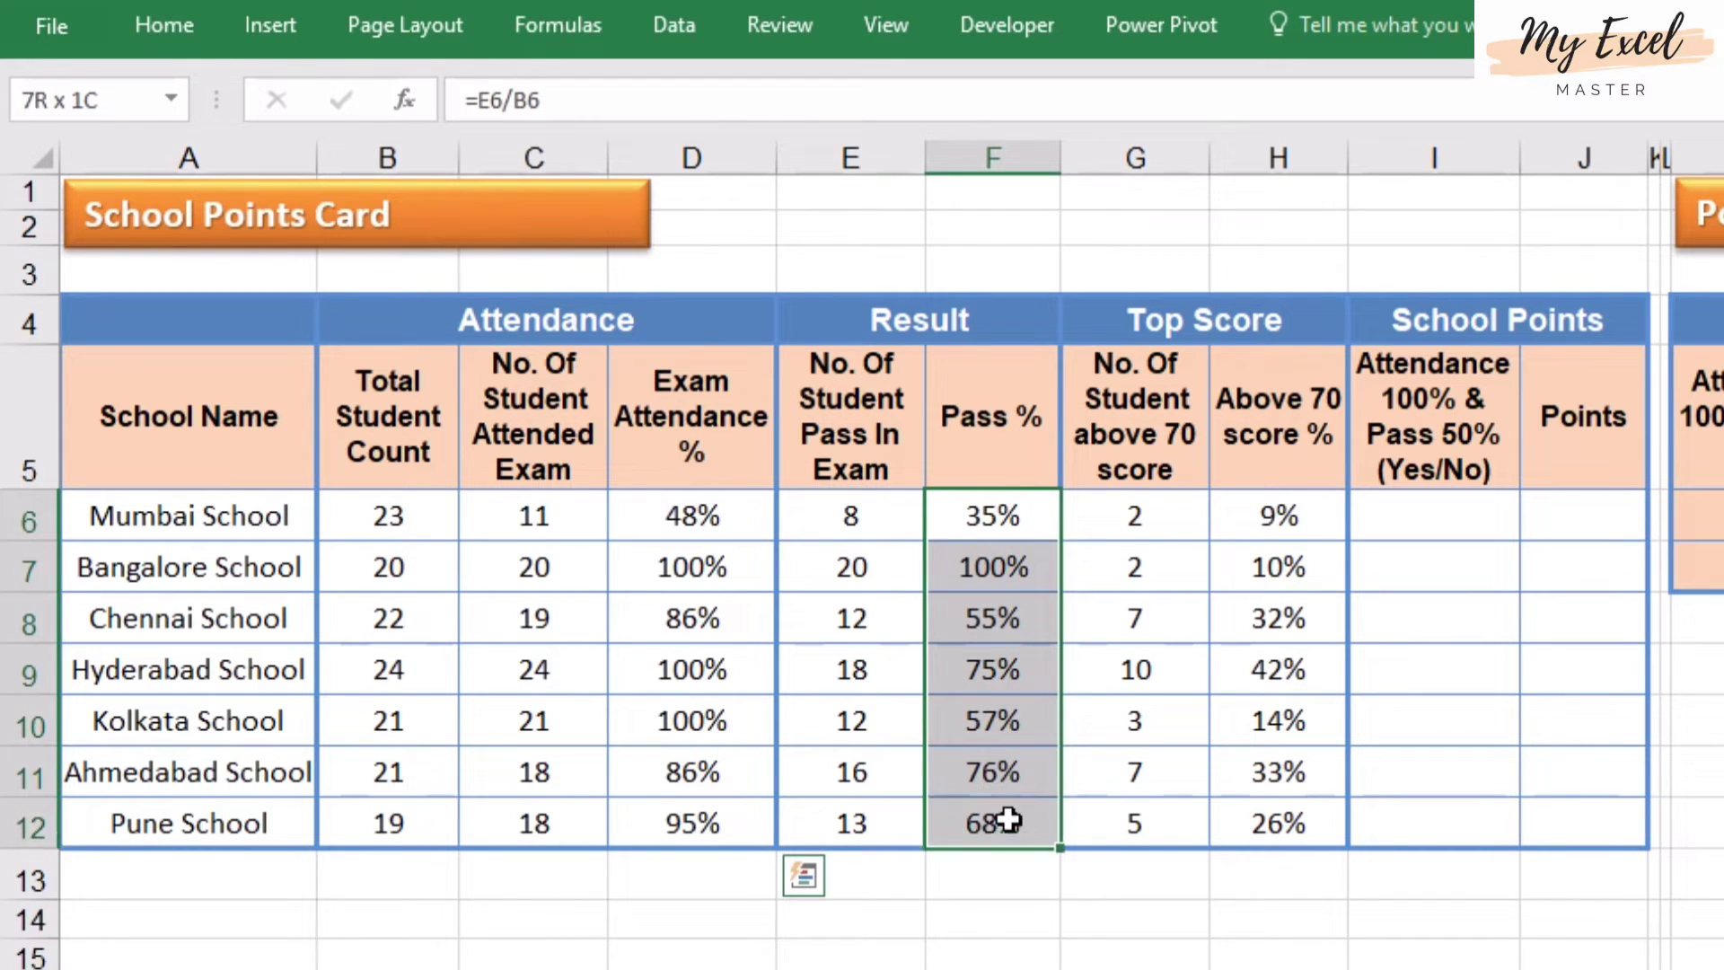
{"action": "left_click_drag", "start_coordinate": [689, 515], "coordinate": [716, 800]}
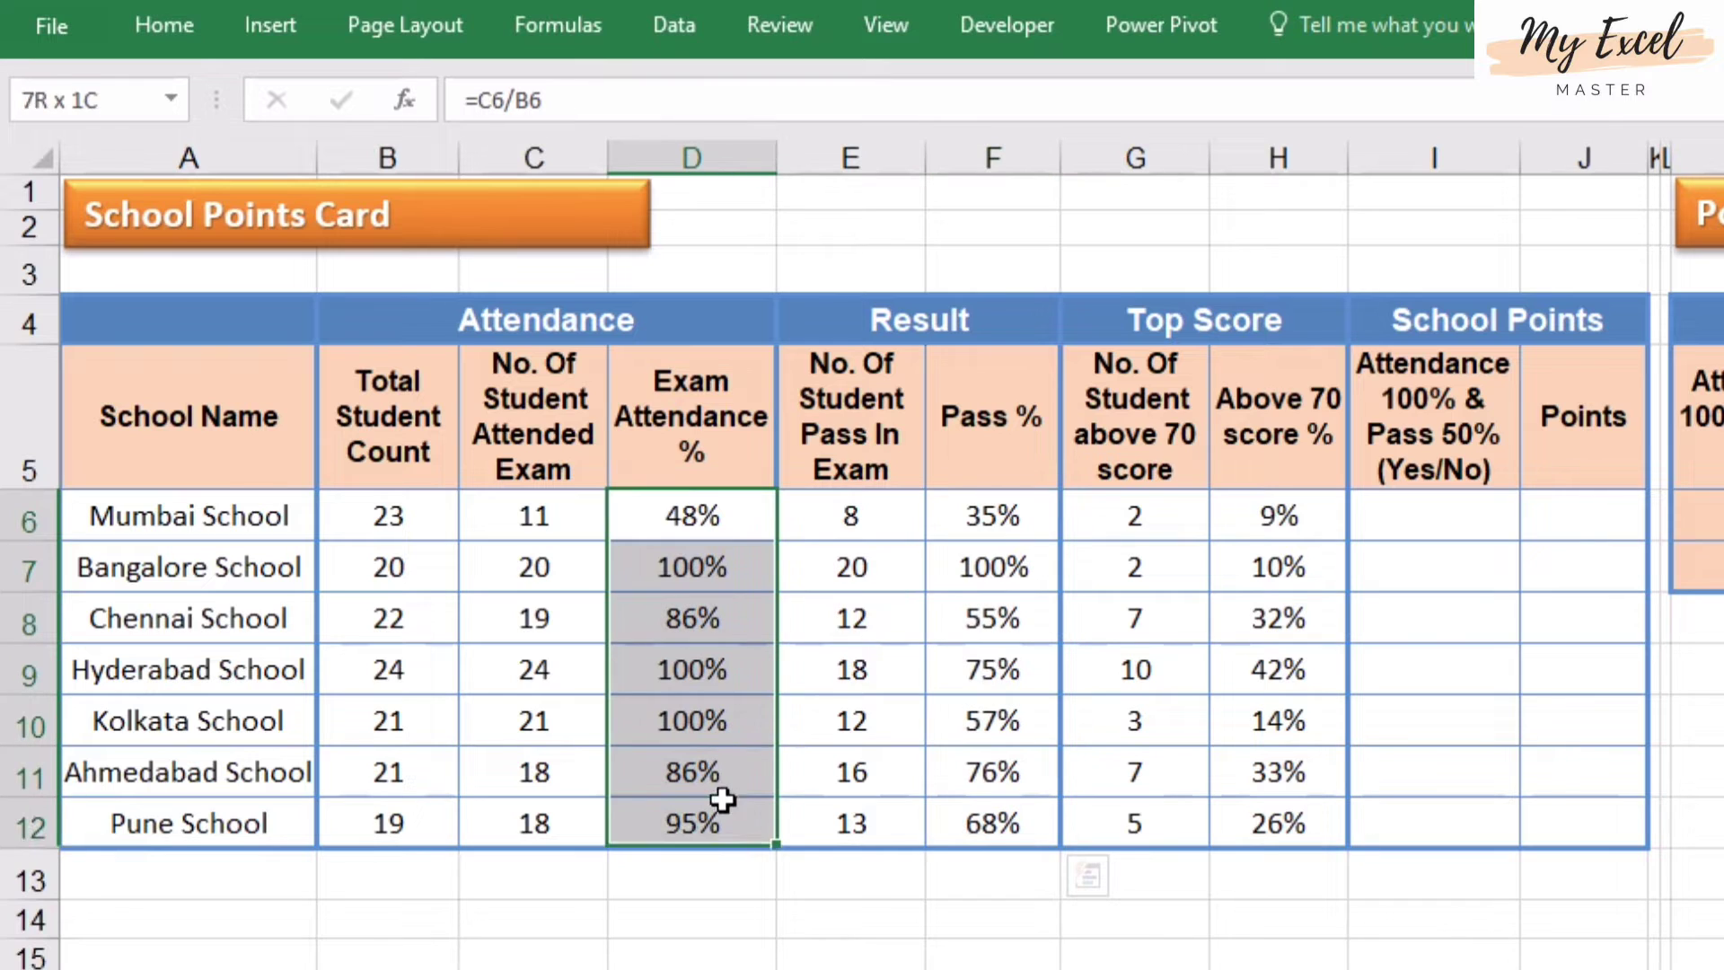
{"action": "left_click_drag", "start_coordinate": [1006, 508], "coordinate": [1007, 808]}
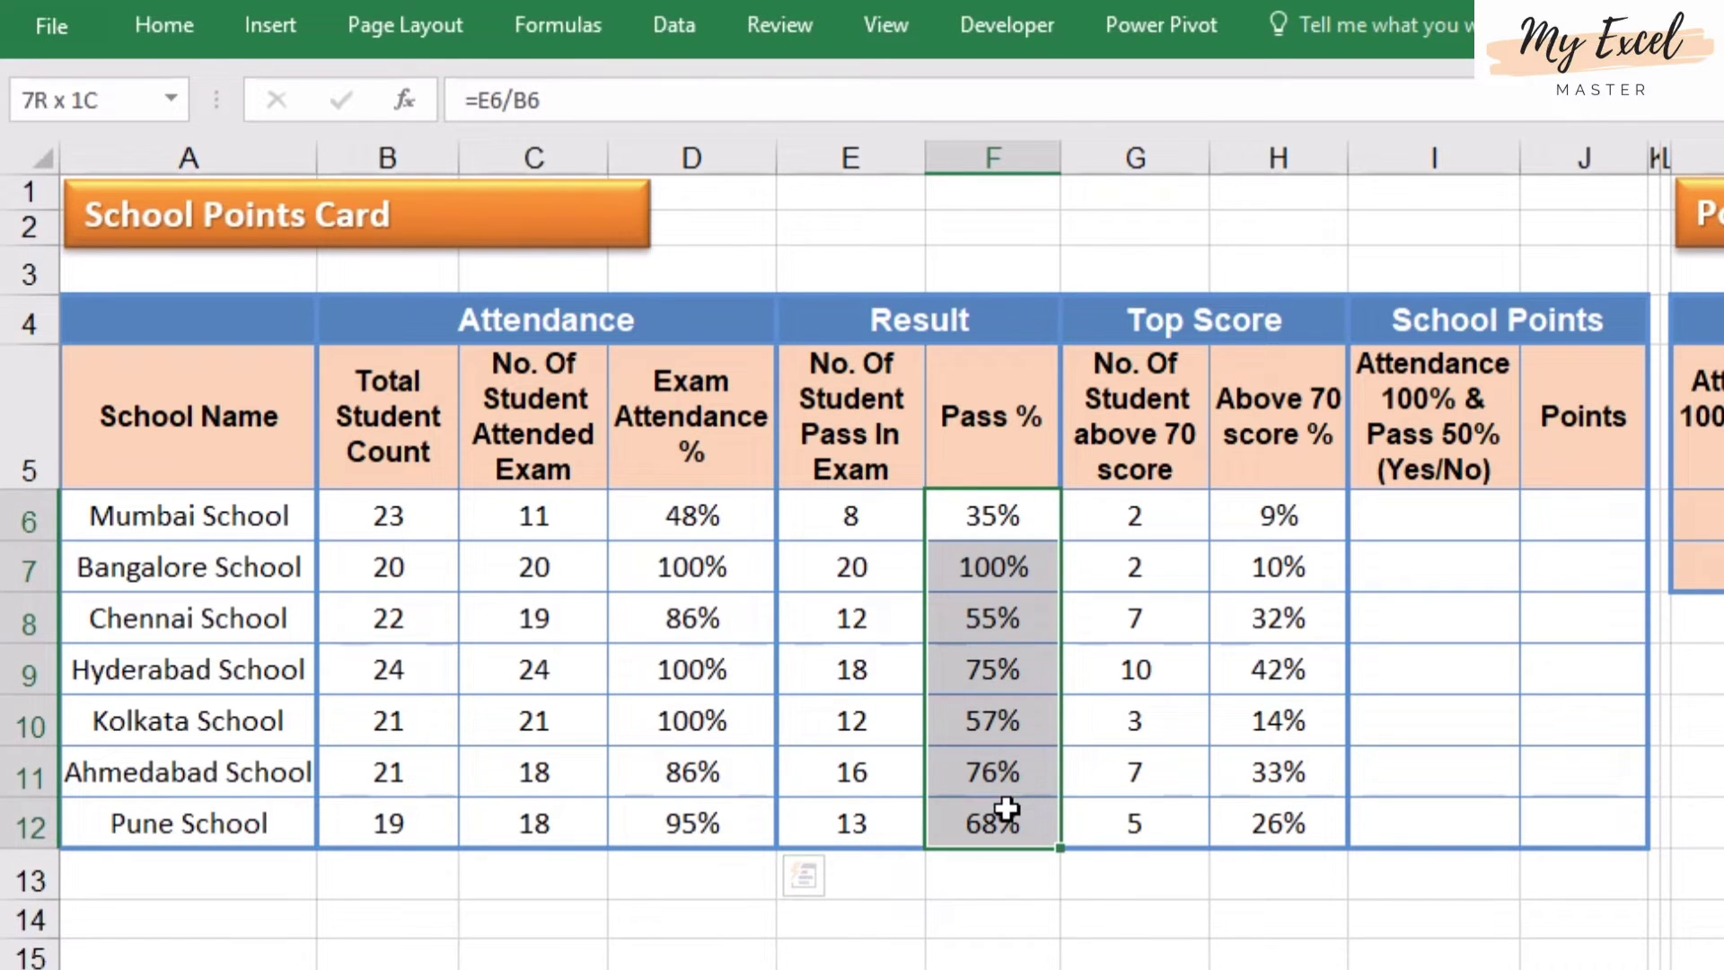
{"action": "left_click", "coordinate": [674, 534]}
Start a new conditional formatting rule for D6:D12 using Icon Sets with the circled cross, exclamation mark and check mark style
{"action": "left_click_drag", "start_coordinate": [684, 513], "coordinate": [680, 823]}
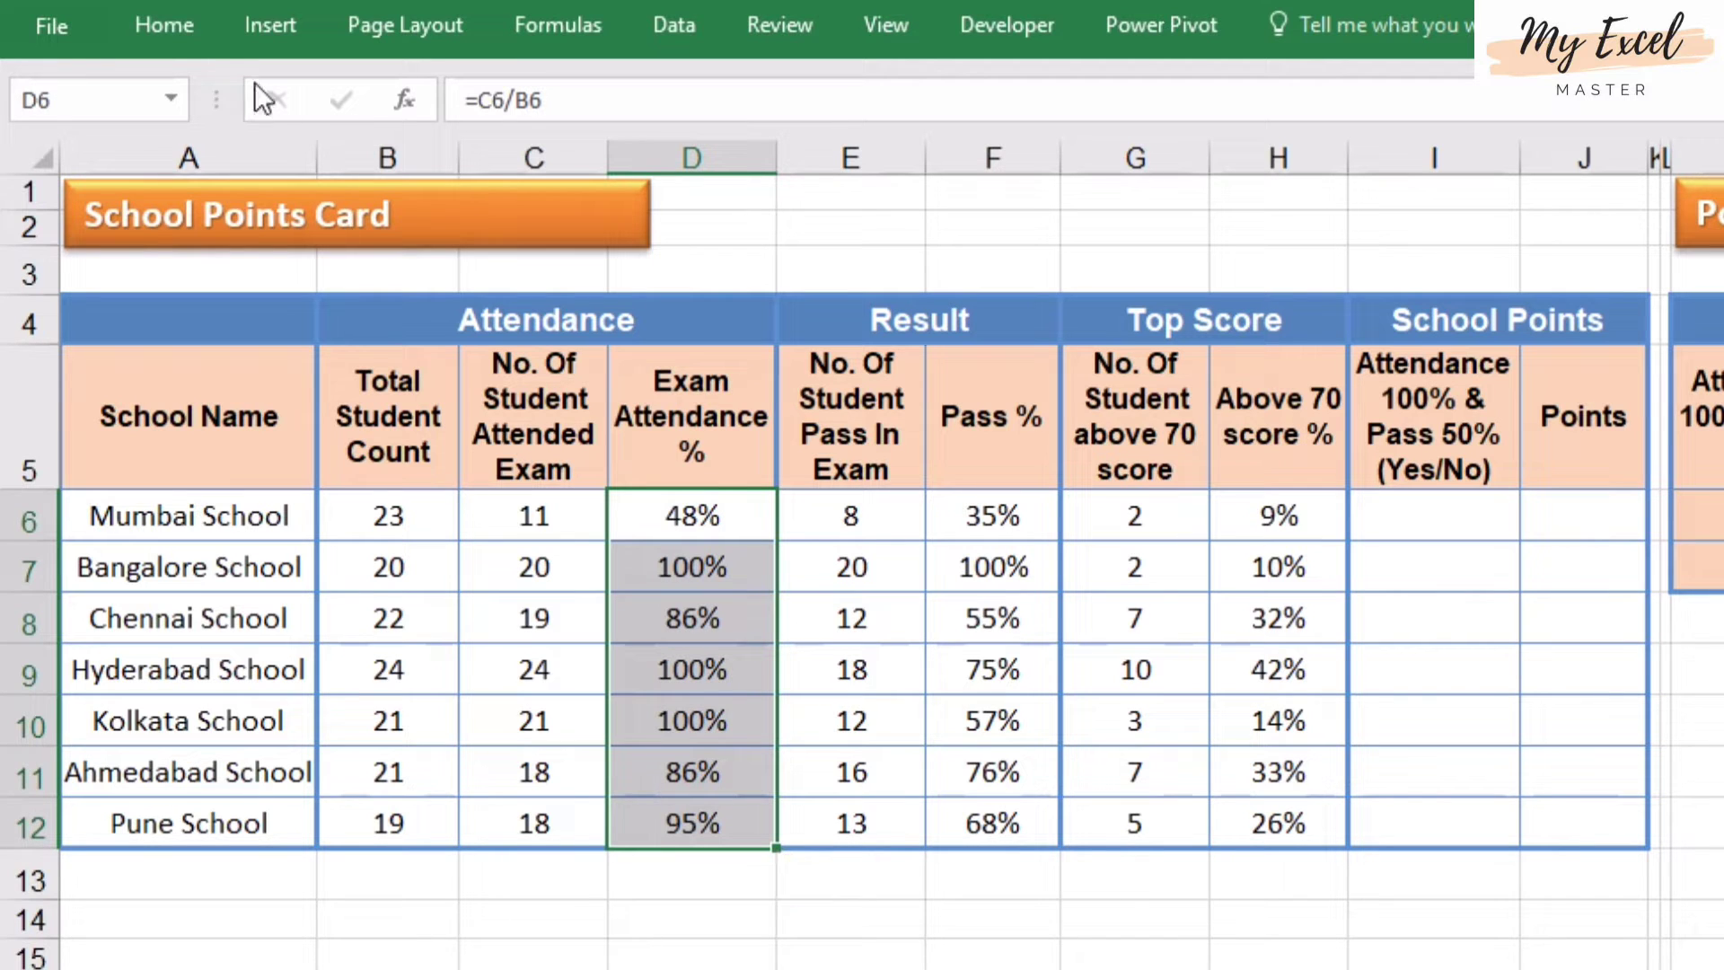
{"action": "left_click", "coordinate": [174, 27]}
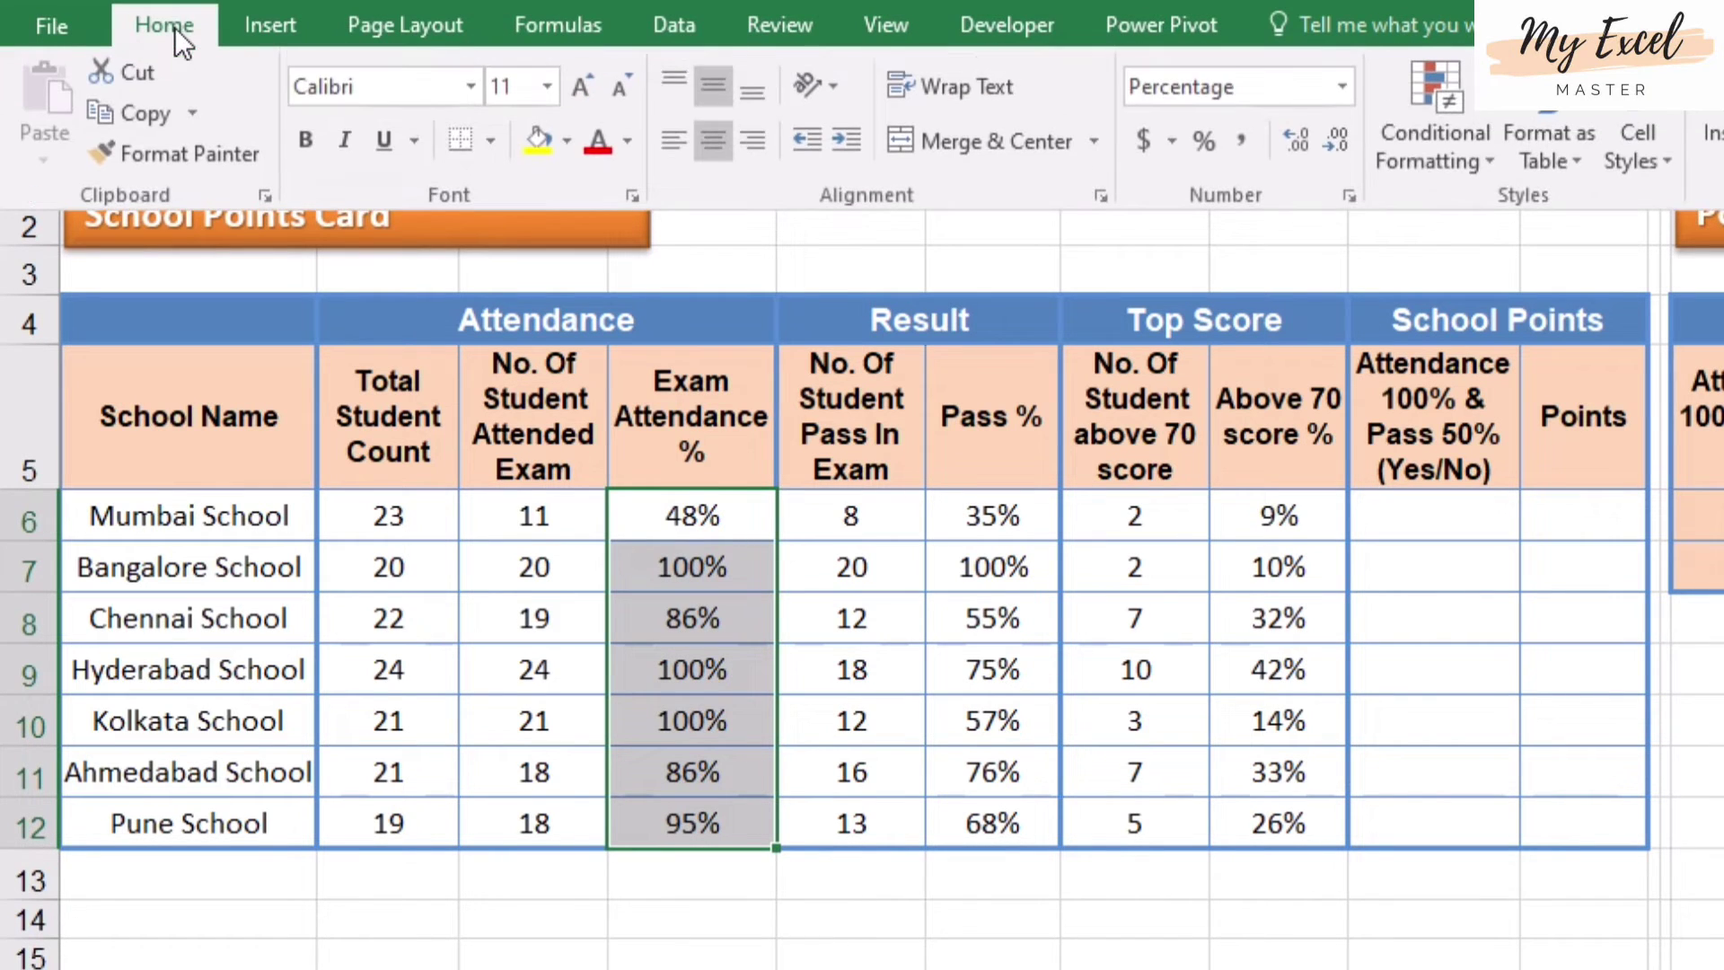
{"action": "left_click", "coordinate": [1429, 158]}
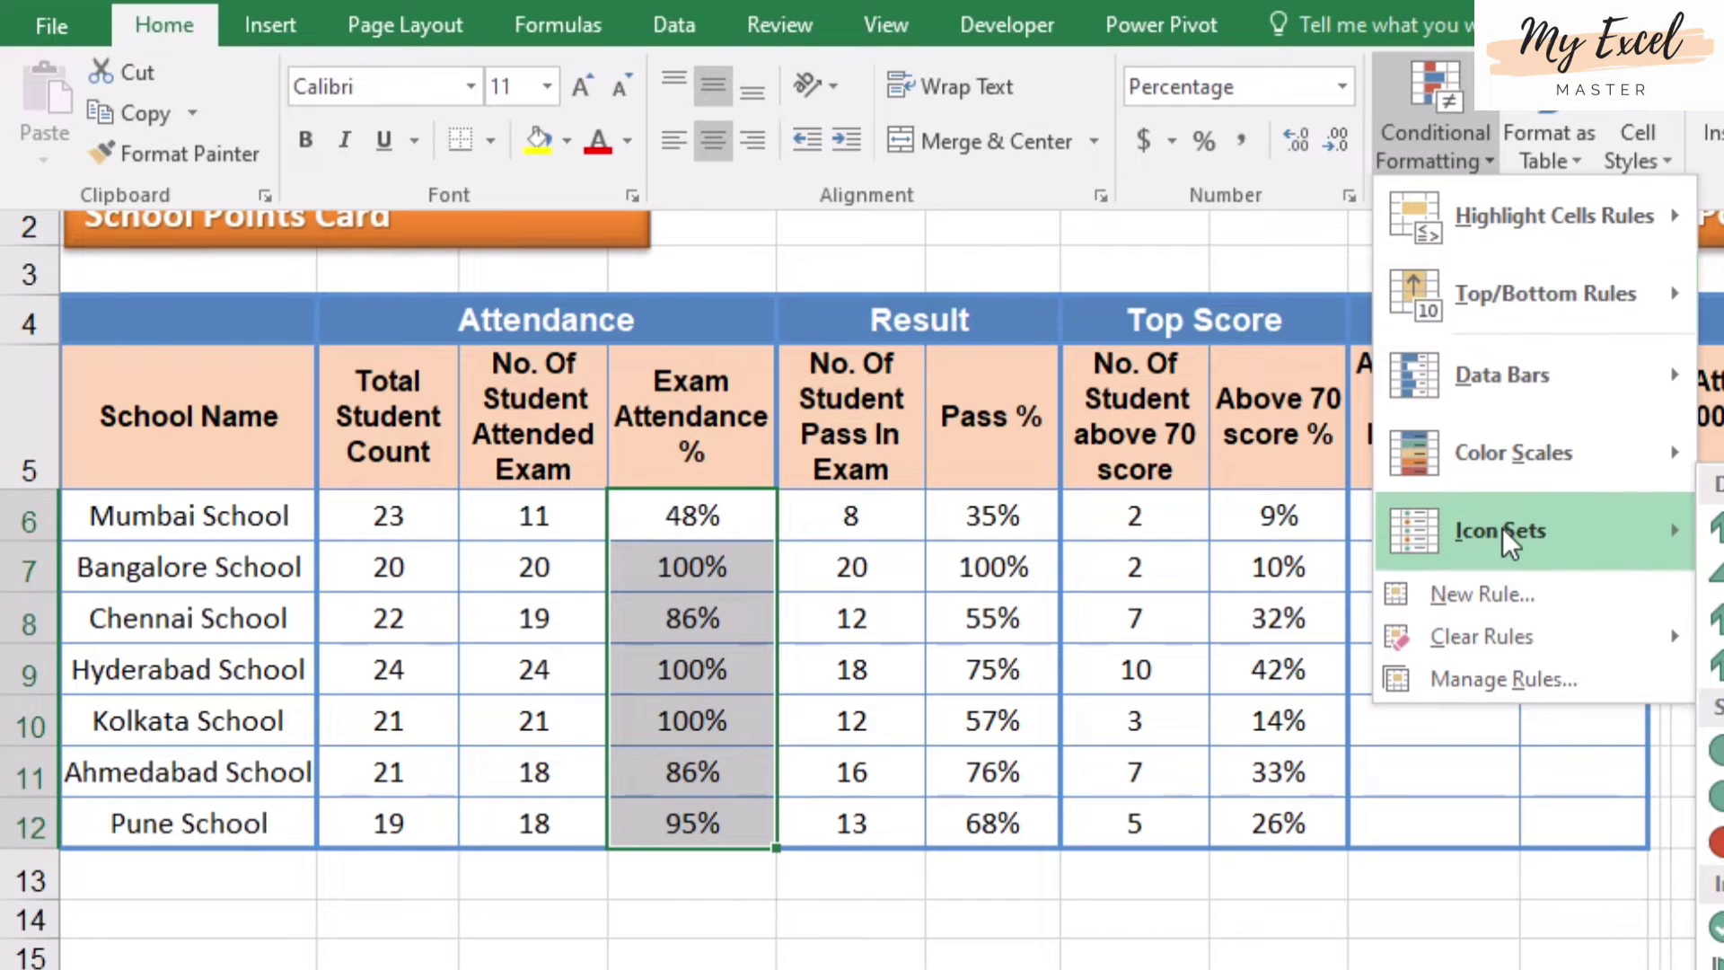
{"action": "left_click", "coordinate": [1500, 600]}
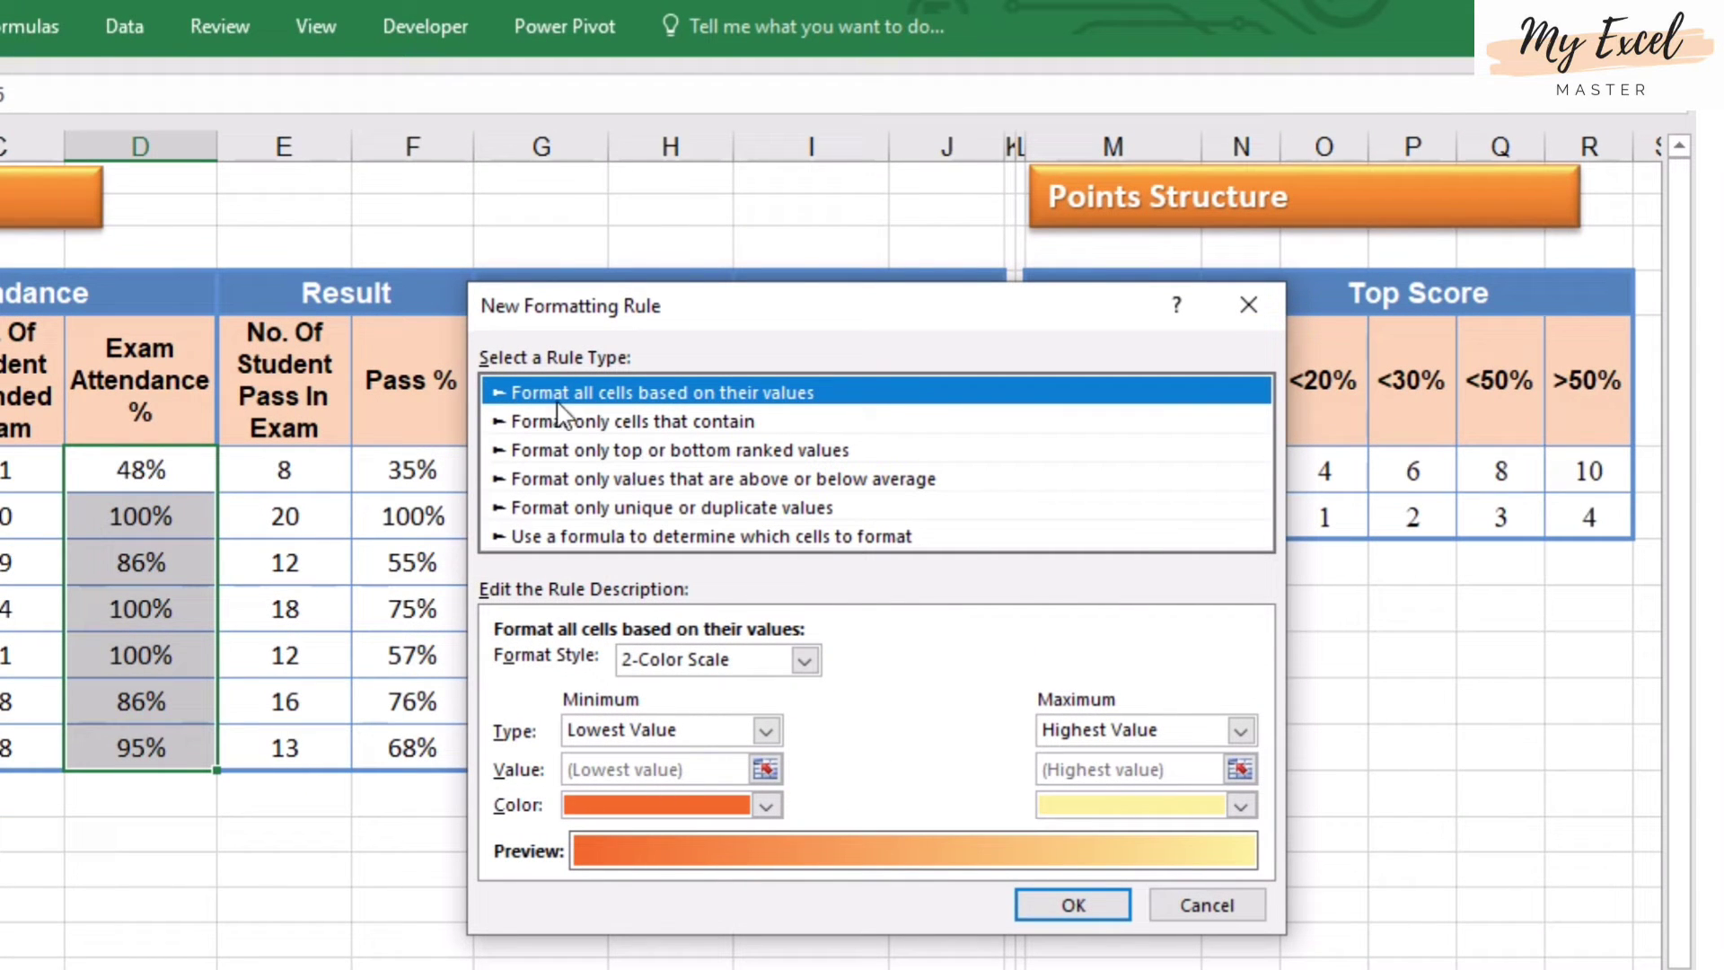
{"action": "left_click", "coordinate": [804, 660]}
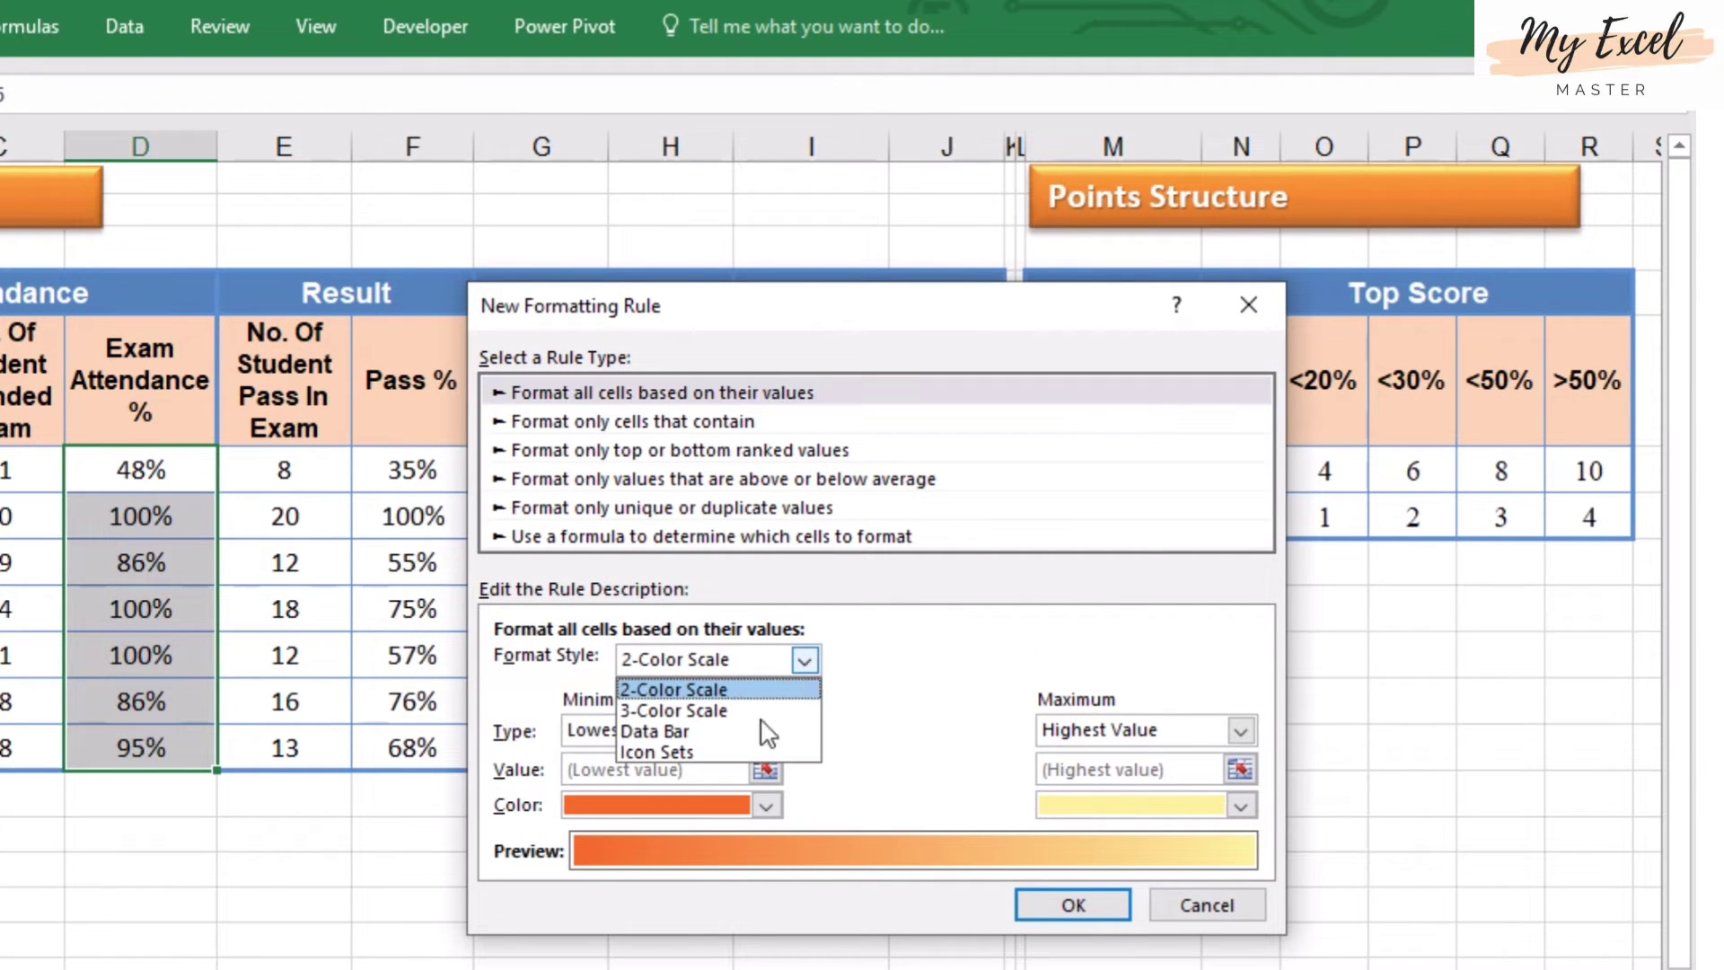
{"action": "left_click", "coordinate": [732, 752]}
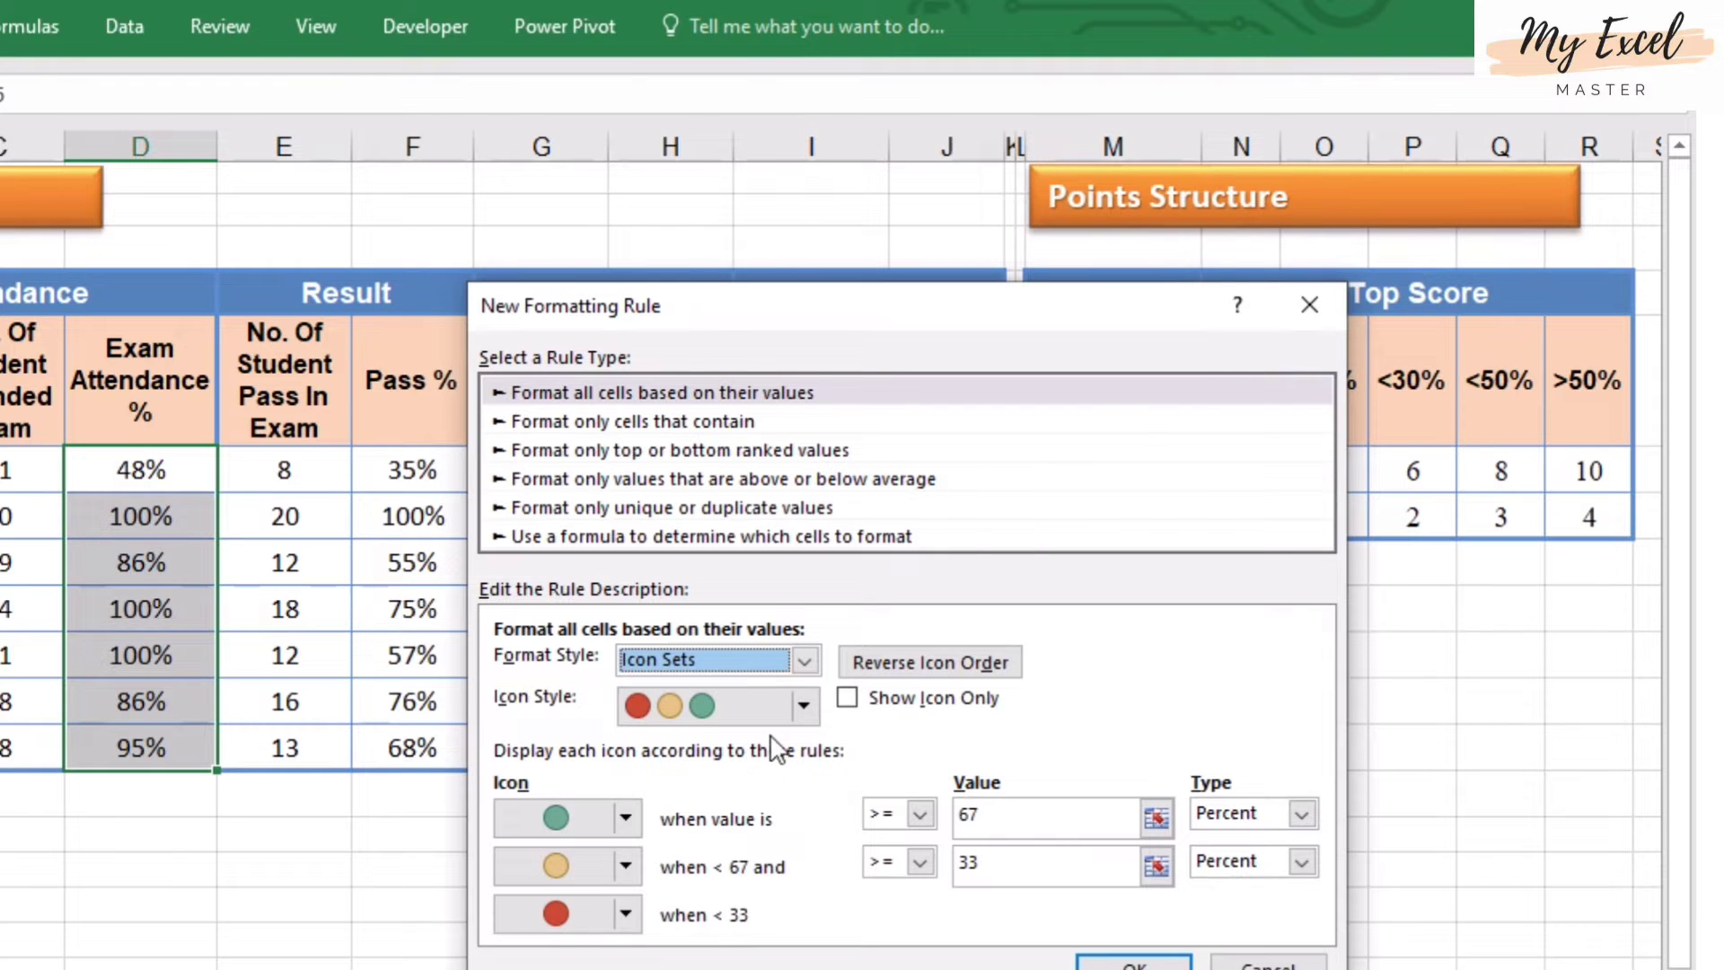
{"action": "left_click_drag", "start_coordinate": [887, 315], "coordinate": [956, 230]}
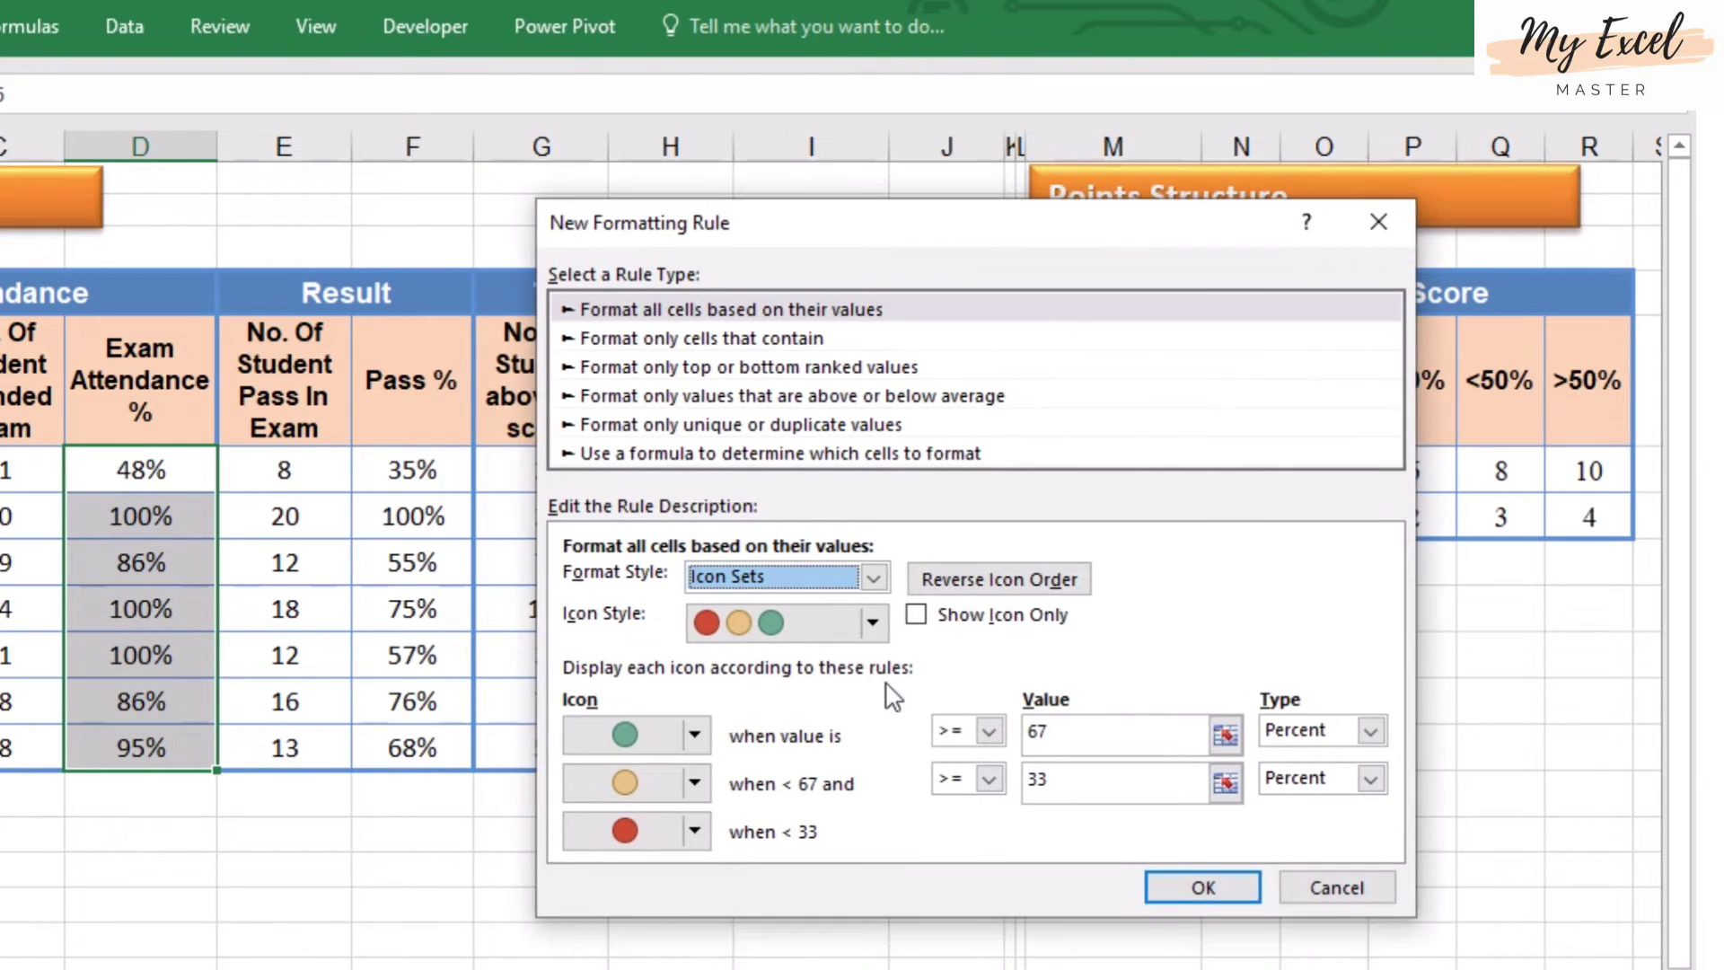
{"action": "left_click", "coordinate": [872, 623]}
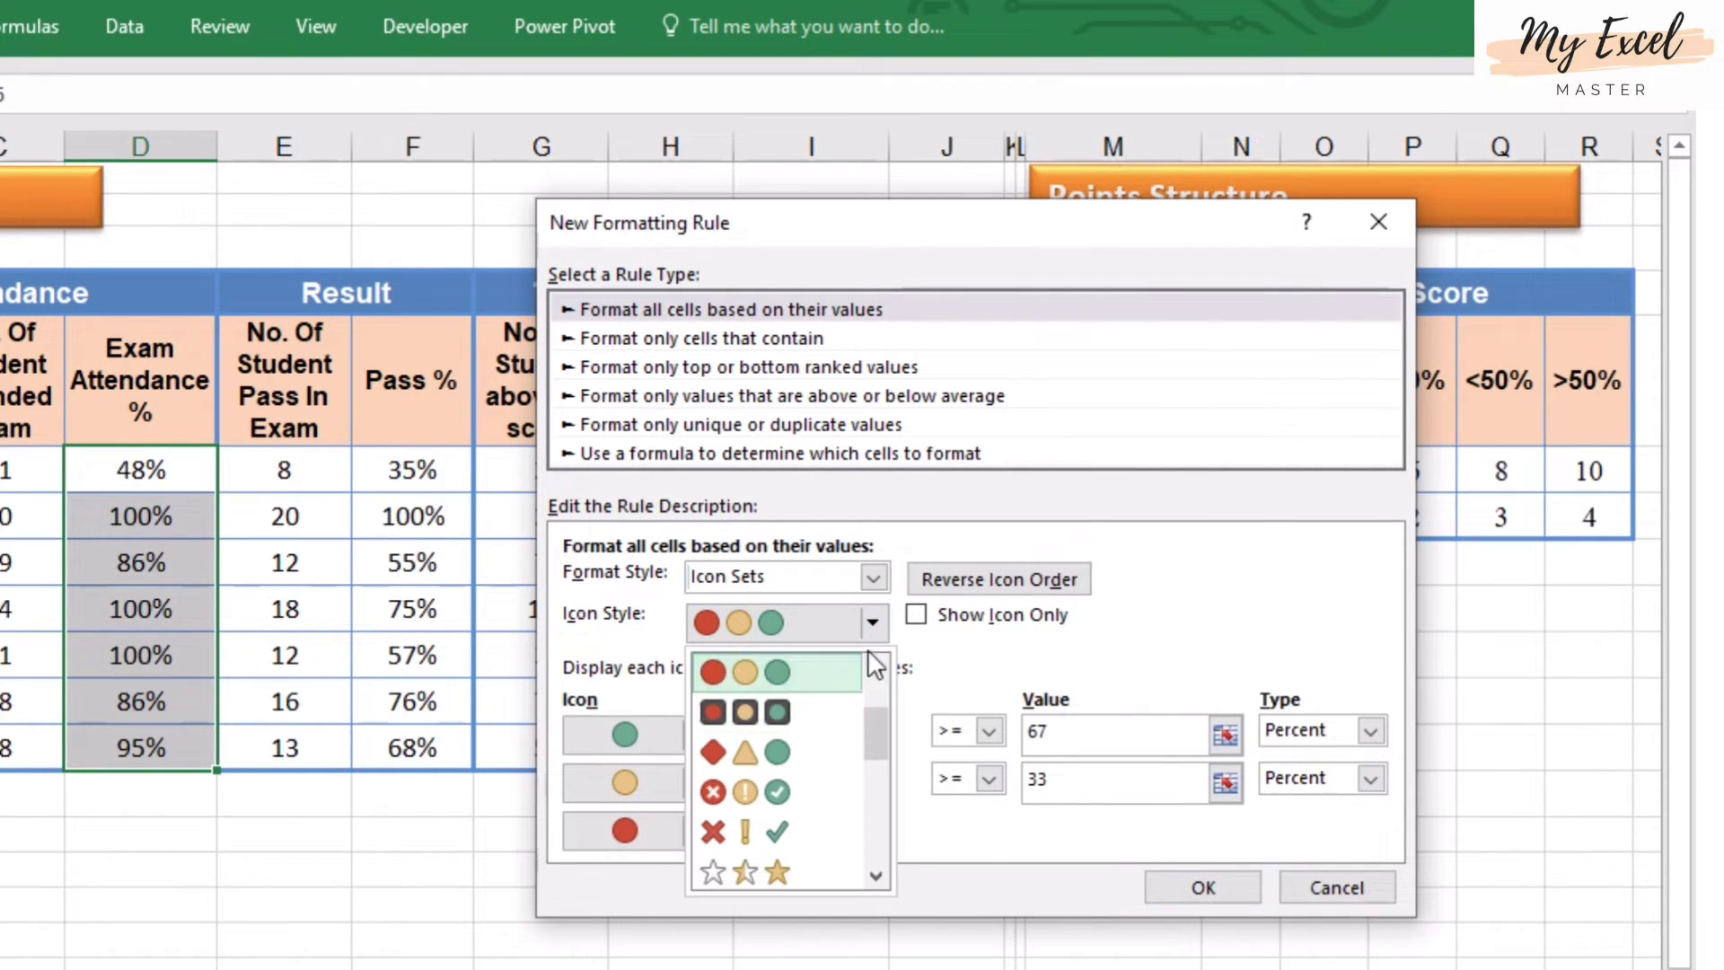
{"action": "left_click", "coordinate": [811, 799]}
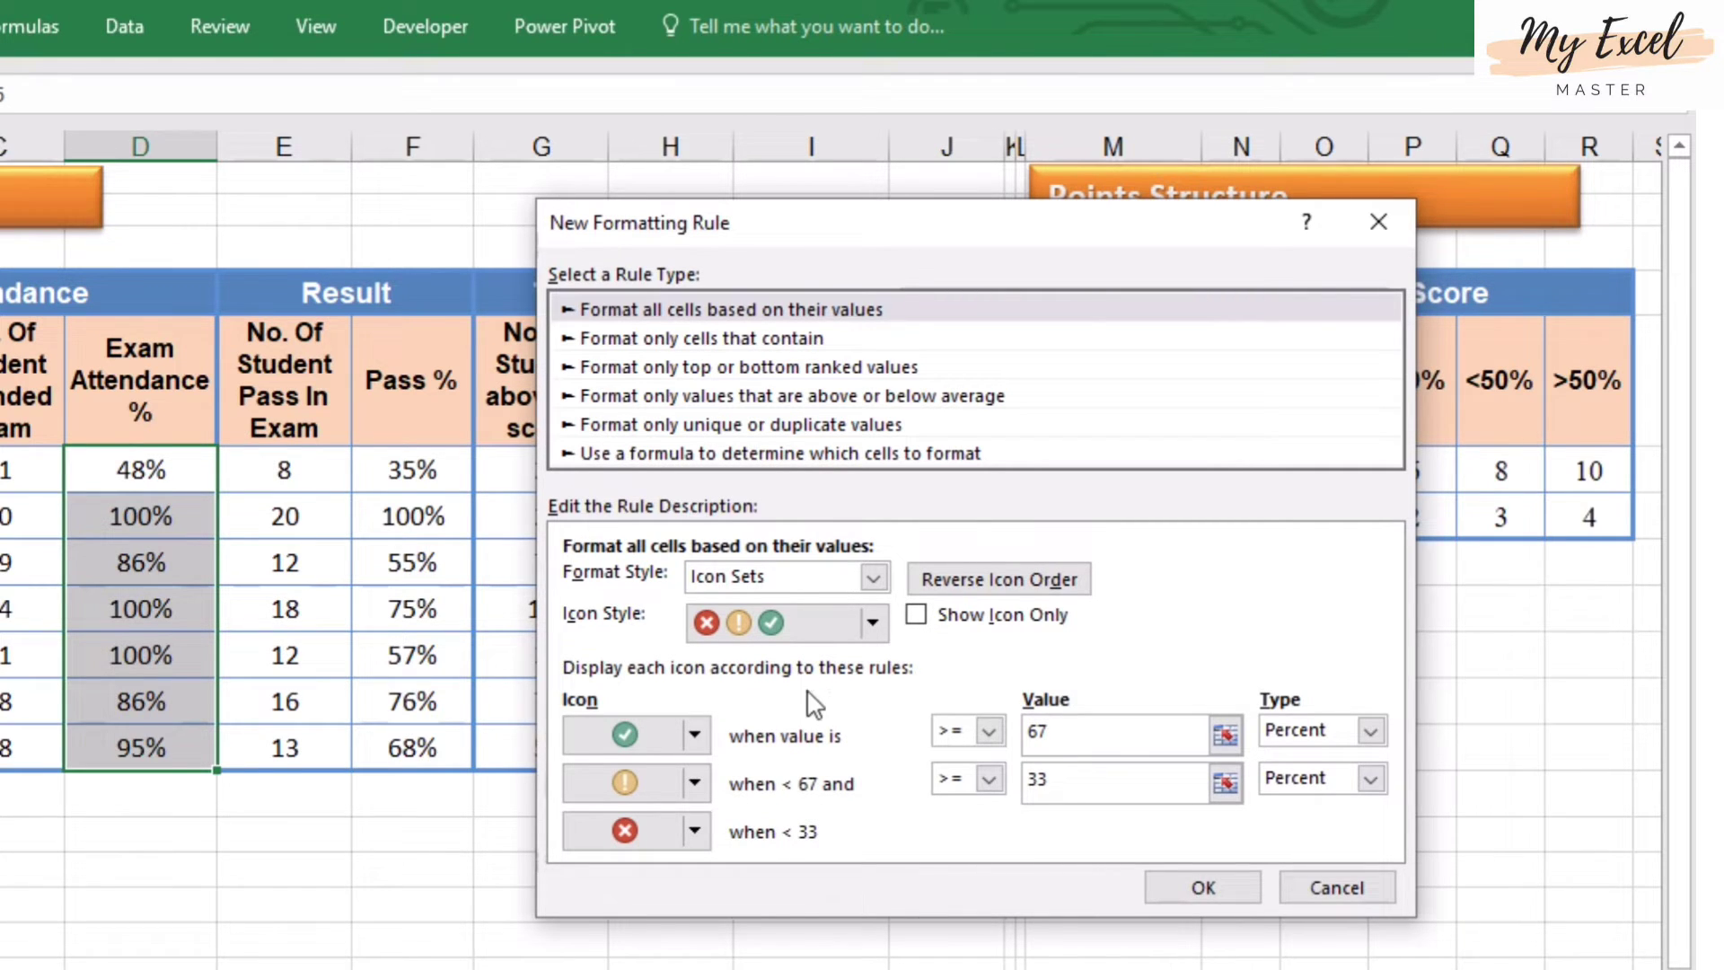
Set both icon thresholds to type Number, with the green check at >= 100% and the yellow icon at >= 0
{"action": "left_click", "coordinate": [1136, 741]}
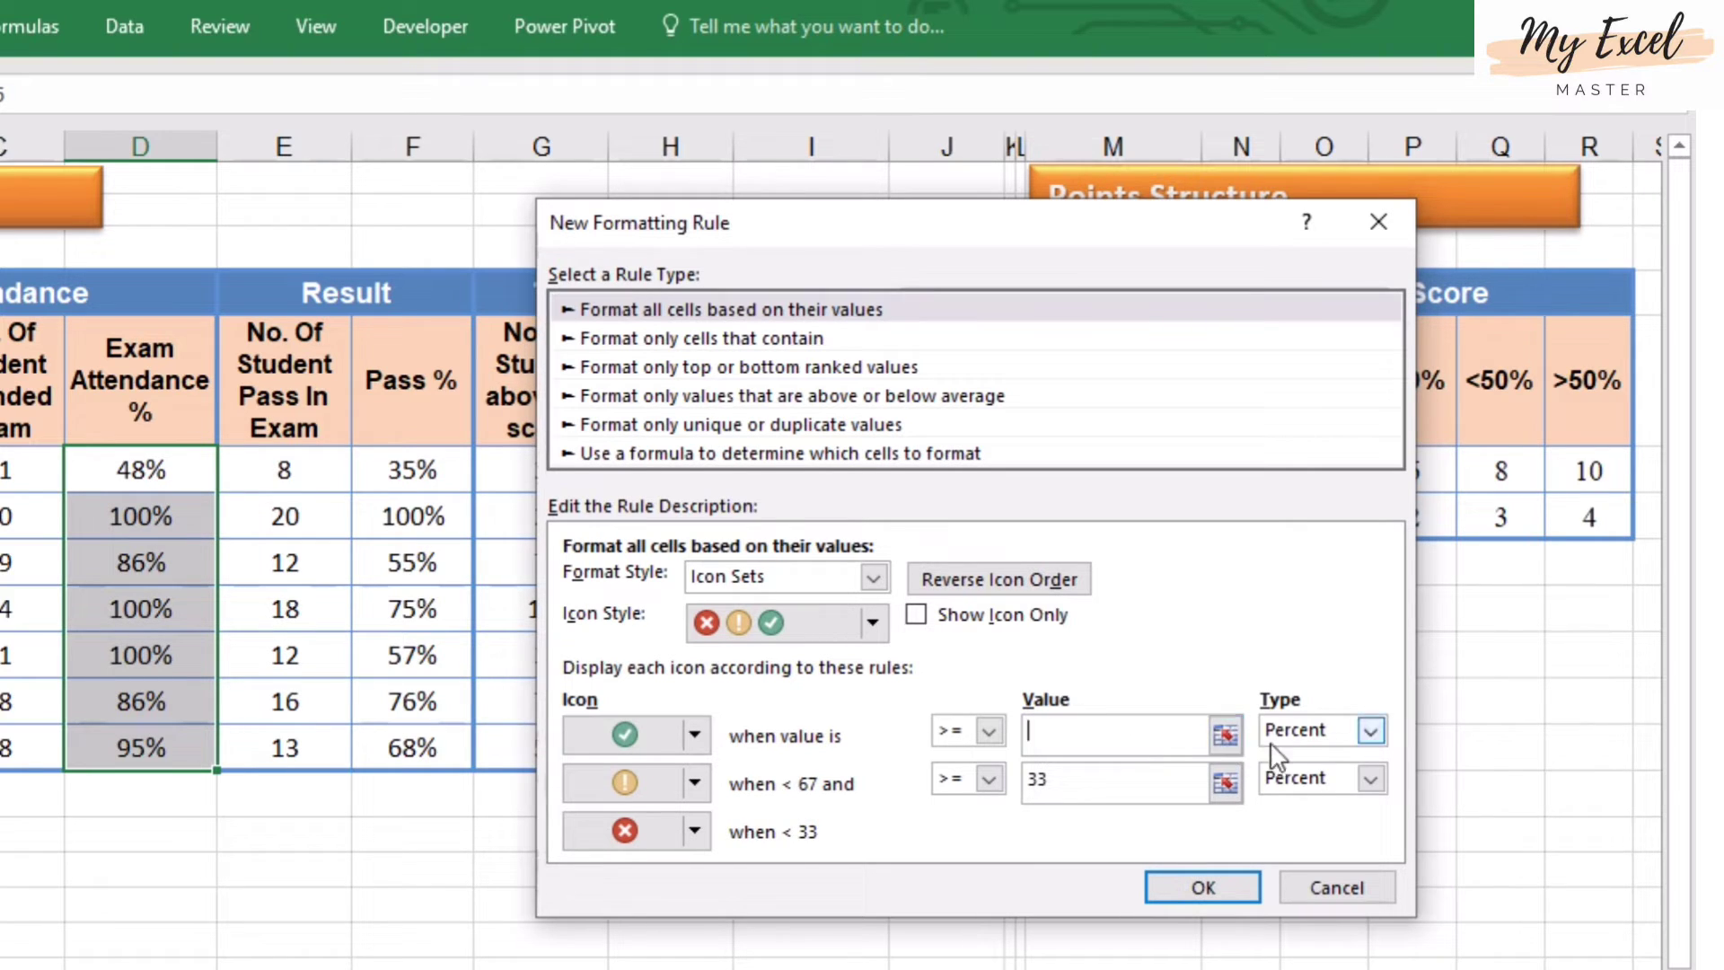
{"action": "left_click", "coordinate": [1370, 730]}
{"action": "left_click", "coordinate": [1303, 754]}
{"action": "left_click", "coordinate": [1133, 740]}
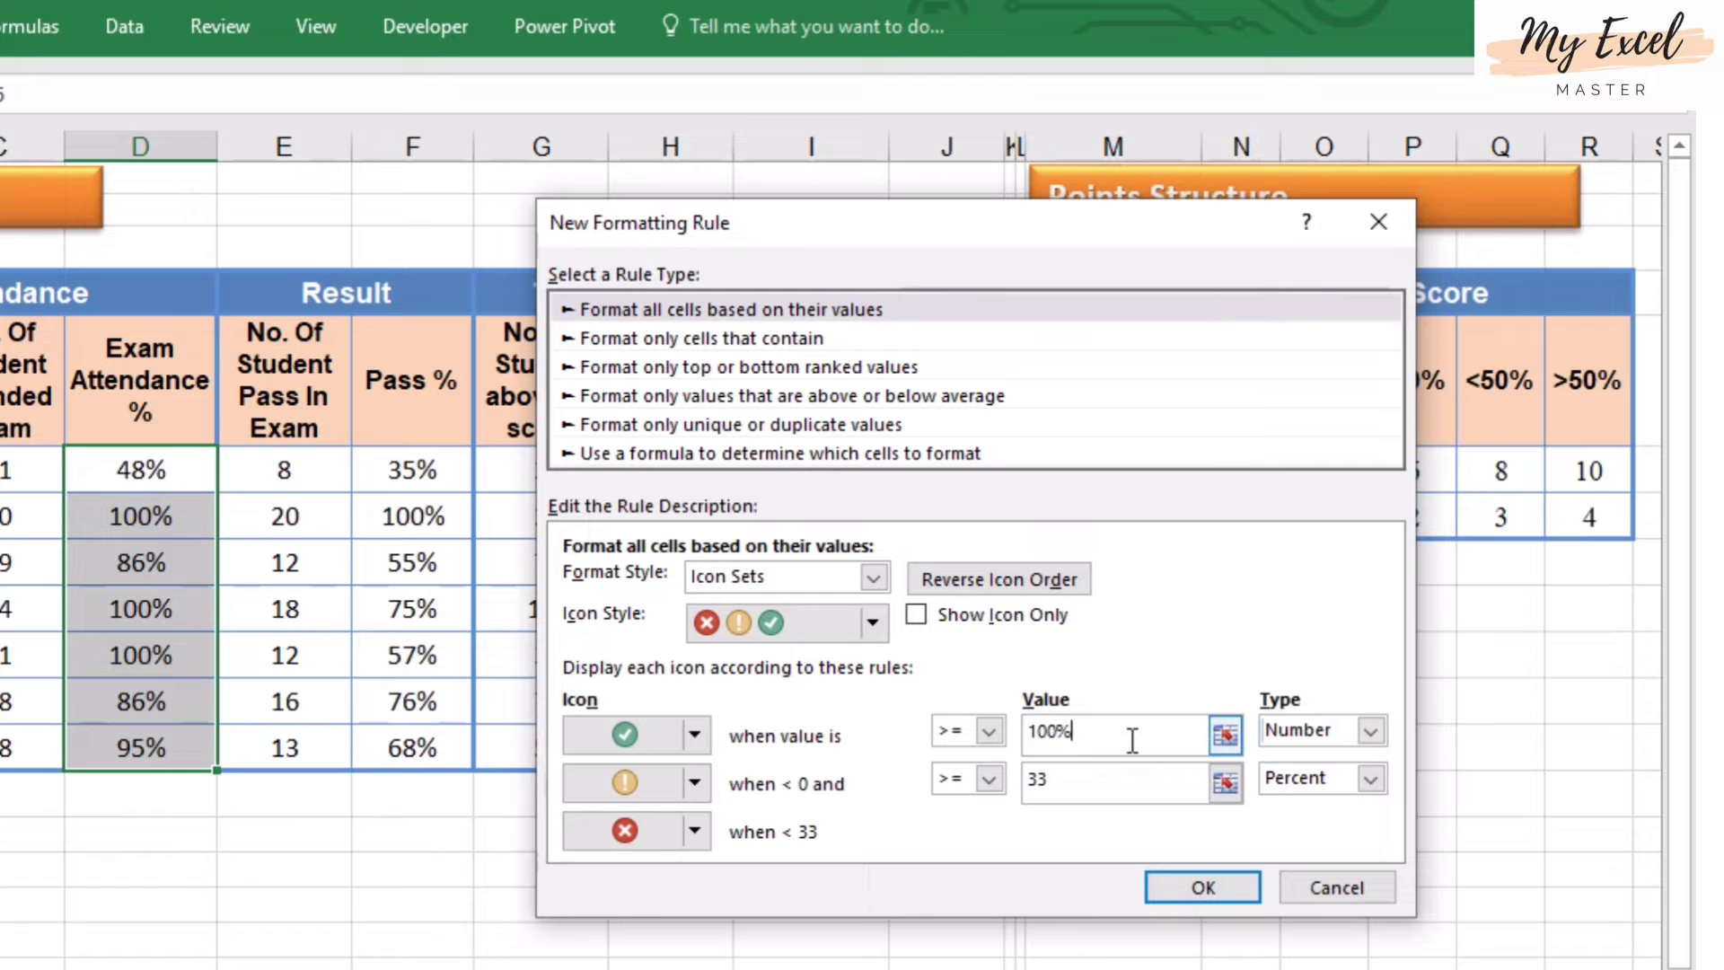
{"action": "left_click", "coordinate": [1370, 778]}
{"action": "left_click", "coordinate": [1316, 806]}
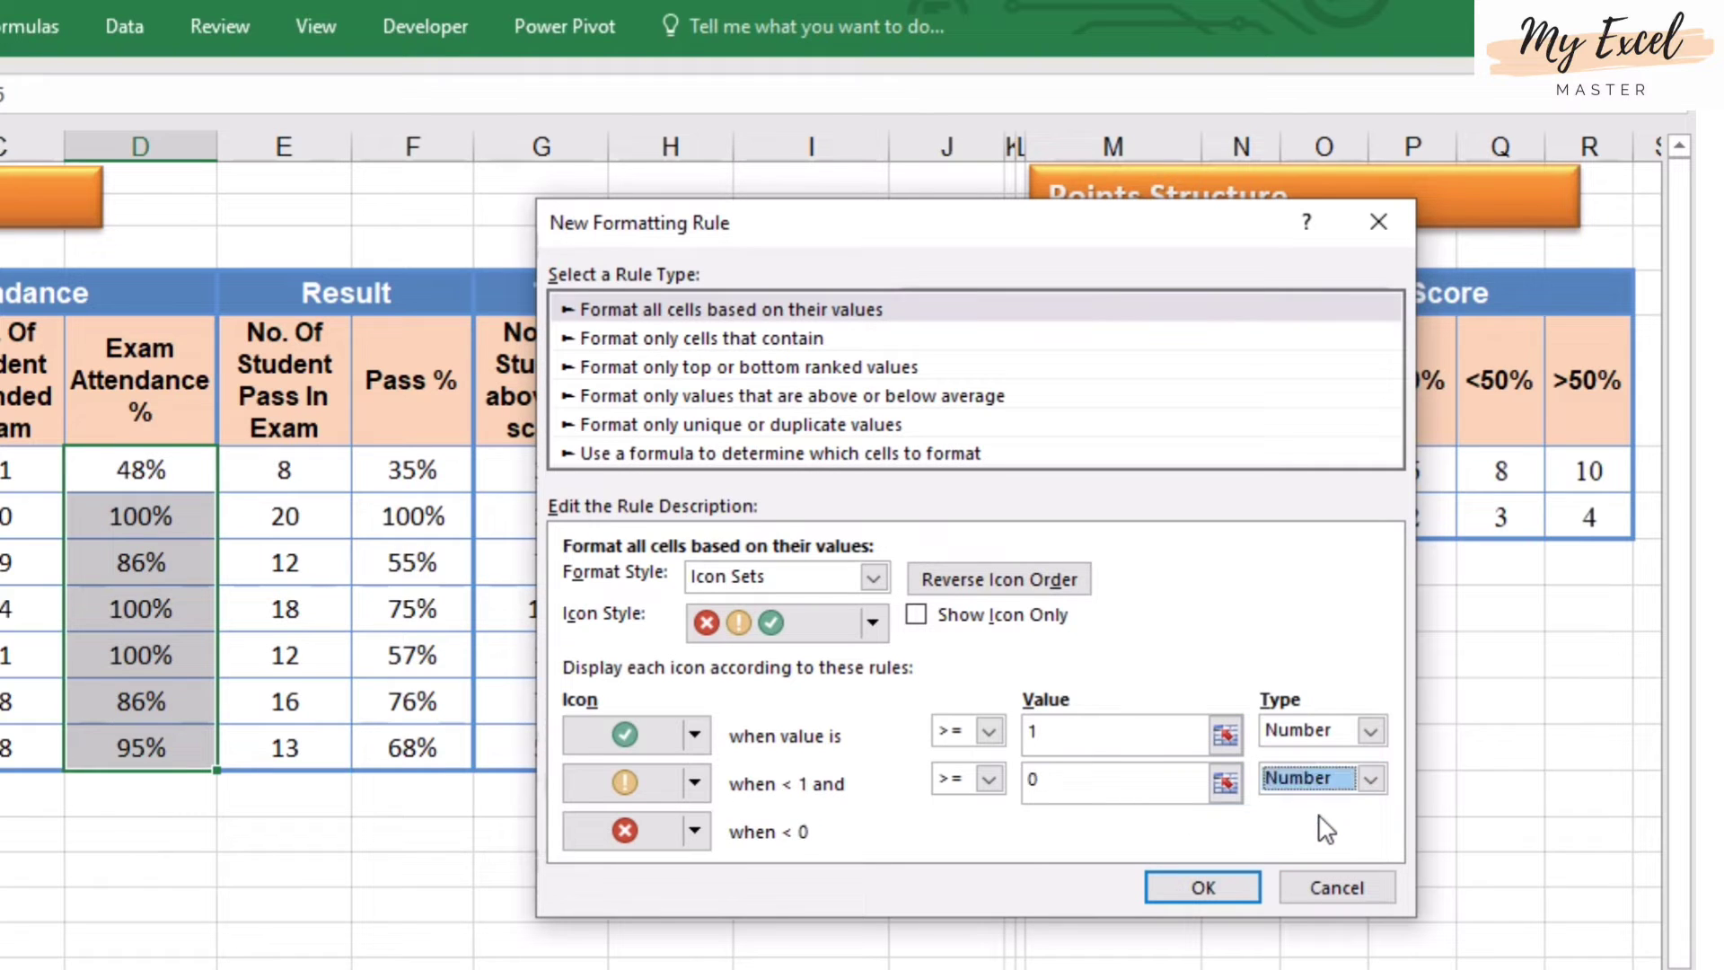
{"action": "left_click", "coordinate": [1118, 784]}
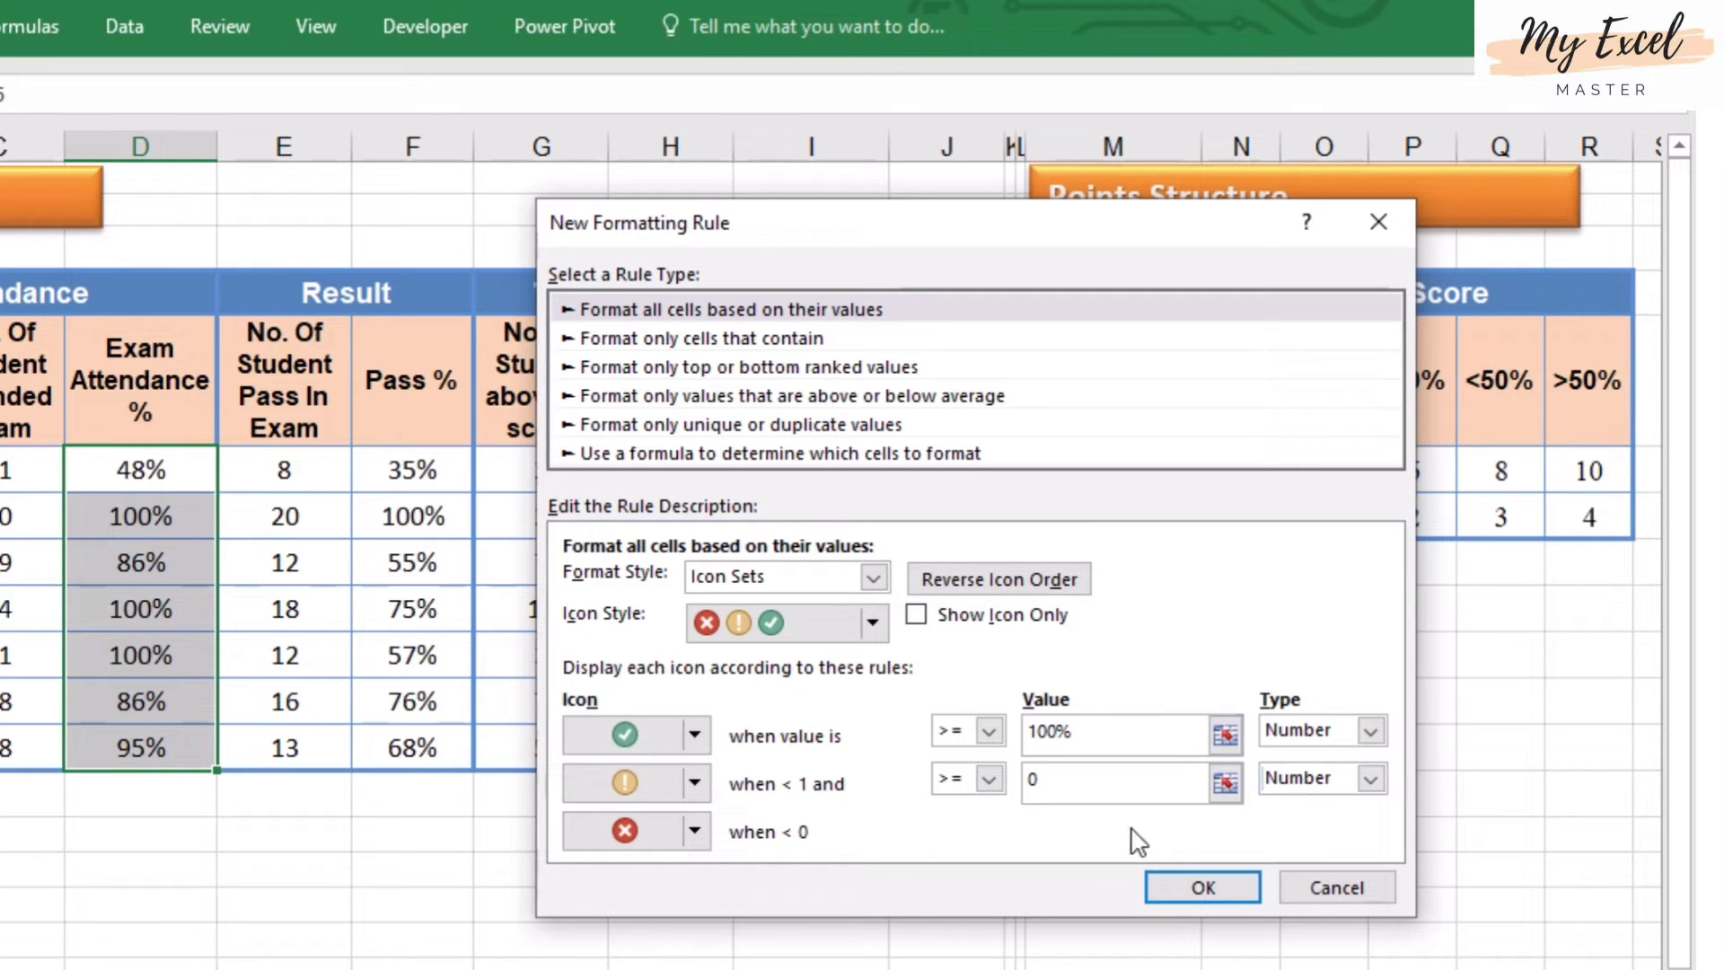
{"action": "left_click", "coordinate": [1093, 793]}
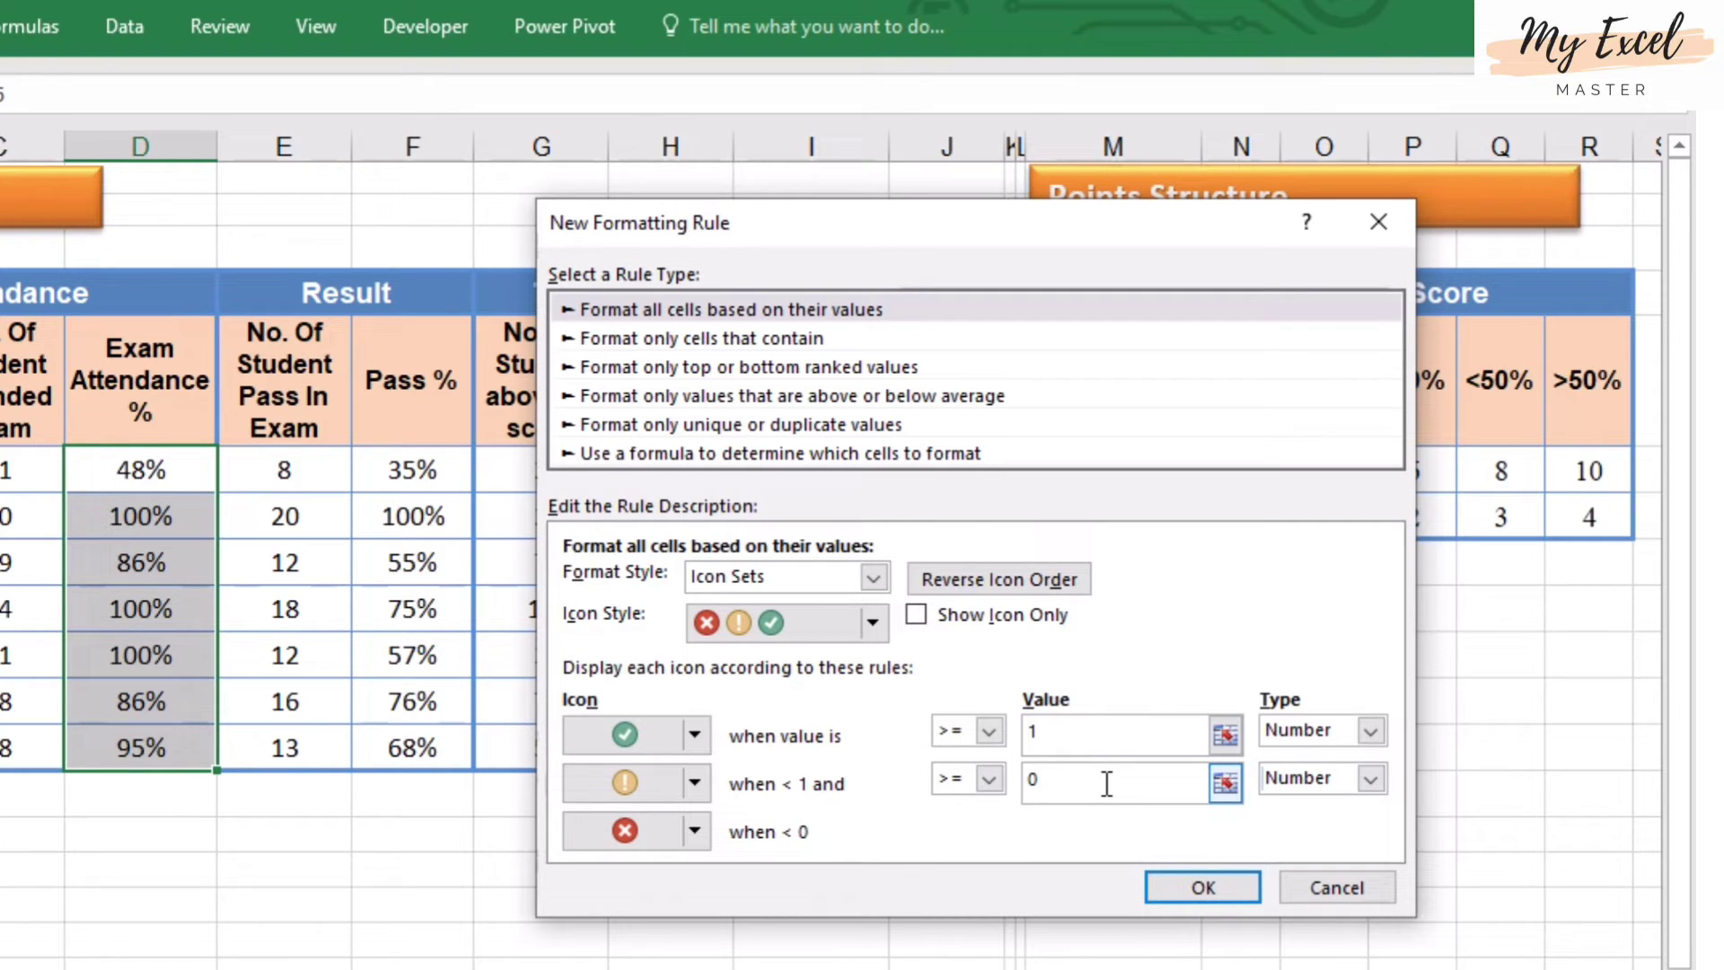
{"action": "left_click", "coordinate": [1106, 733]}
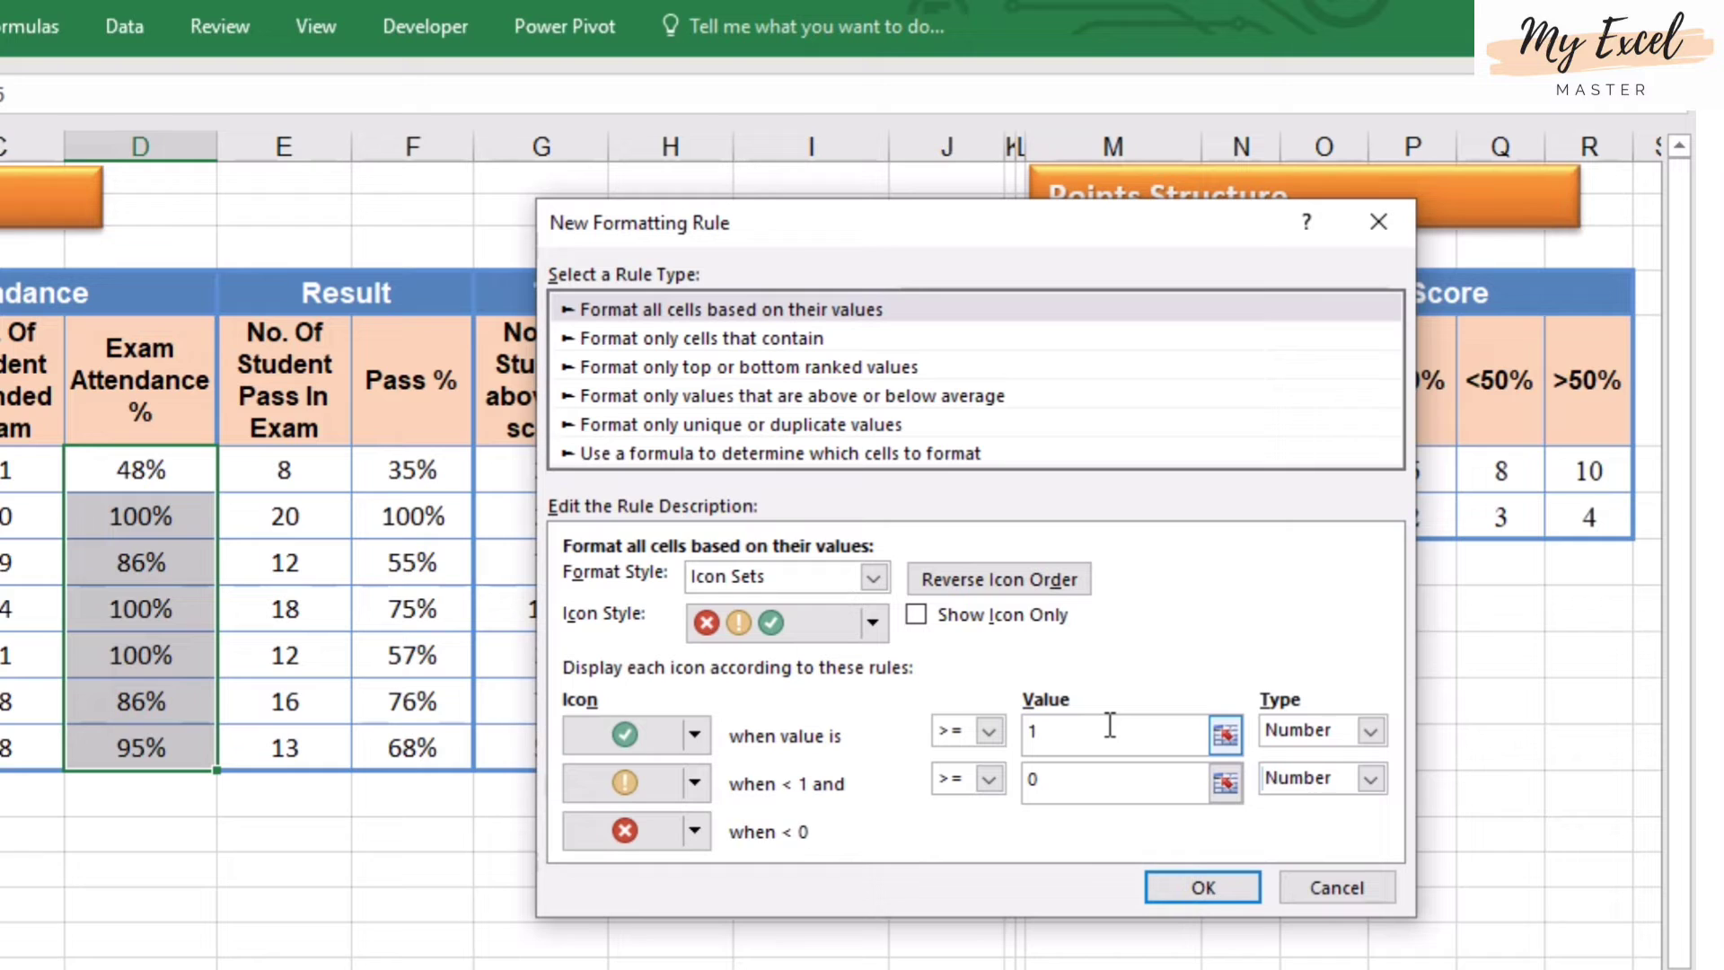
Change the yellow and red icons to No Cell Icon and apply the rule to the Exam Attendance % column
{"action": "left_click", "coordinate": [695, 783]}
{"action": "left_click", "coordinate": [707, 826]}
{"action": "left_click", "coordinate": [695, 829]}
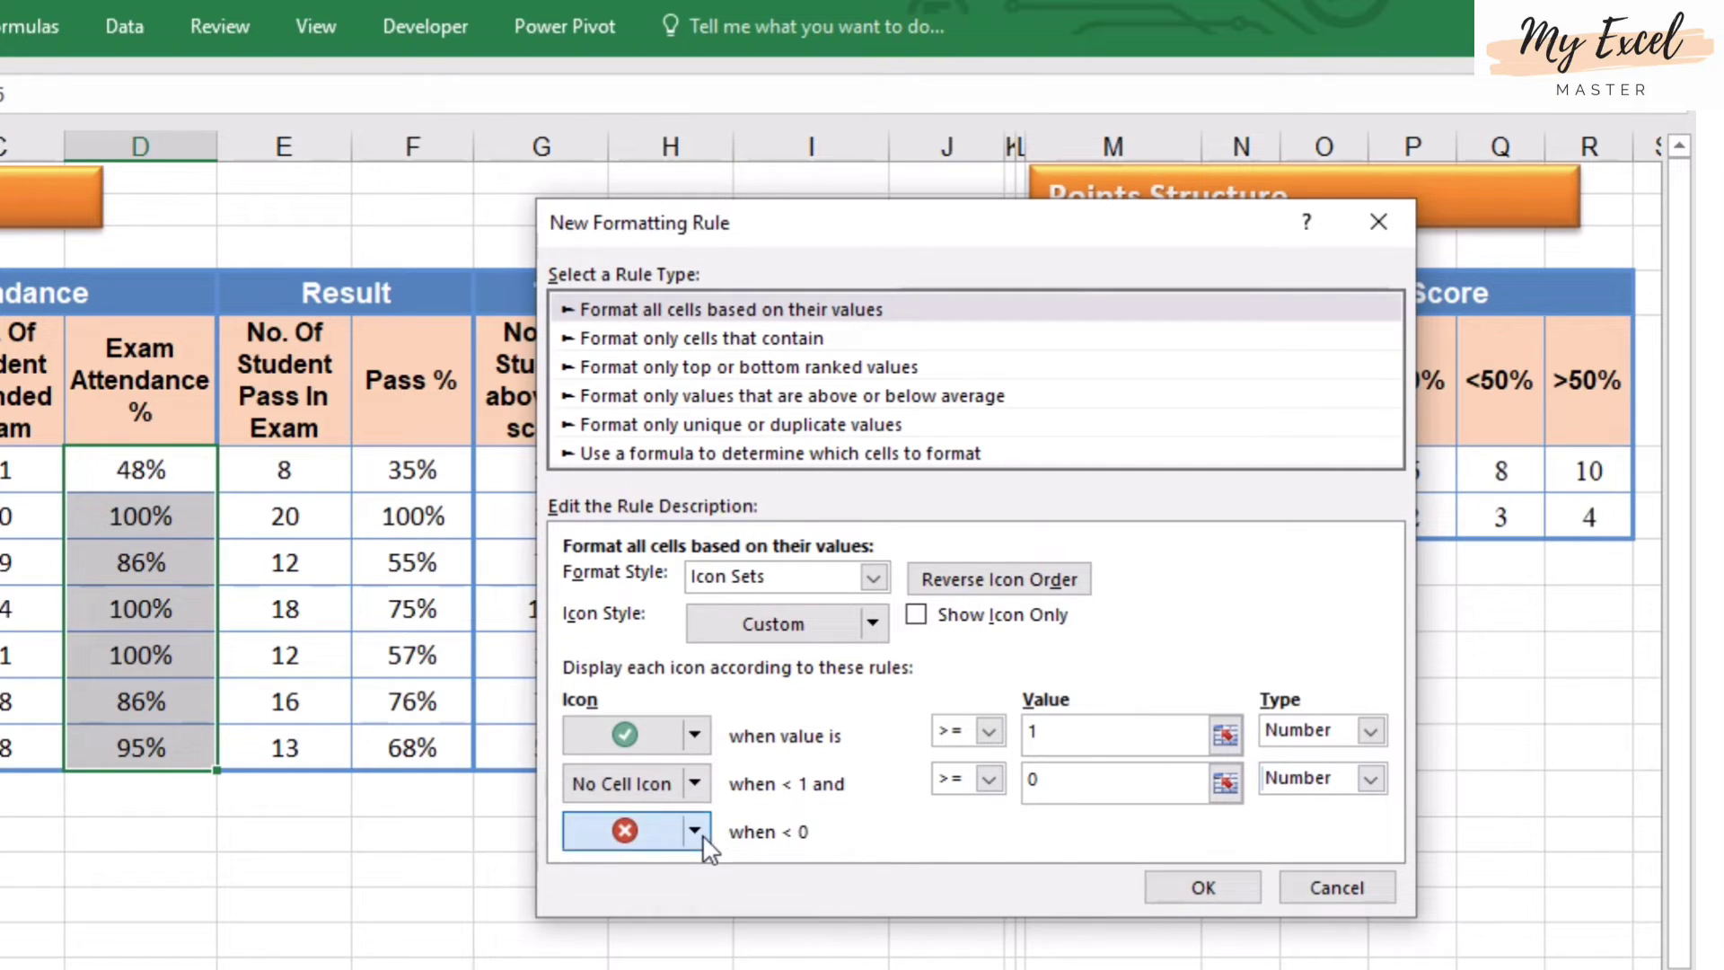
{"action": "left_click", "coordinate": [747, 841]}
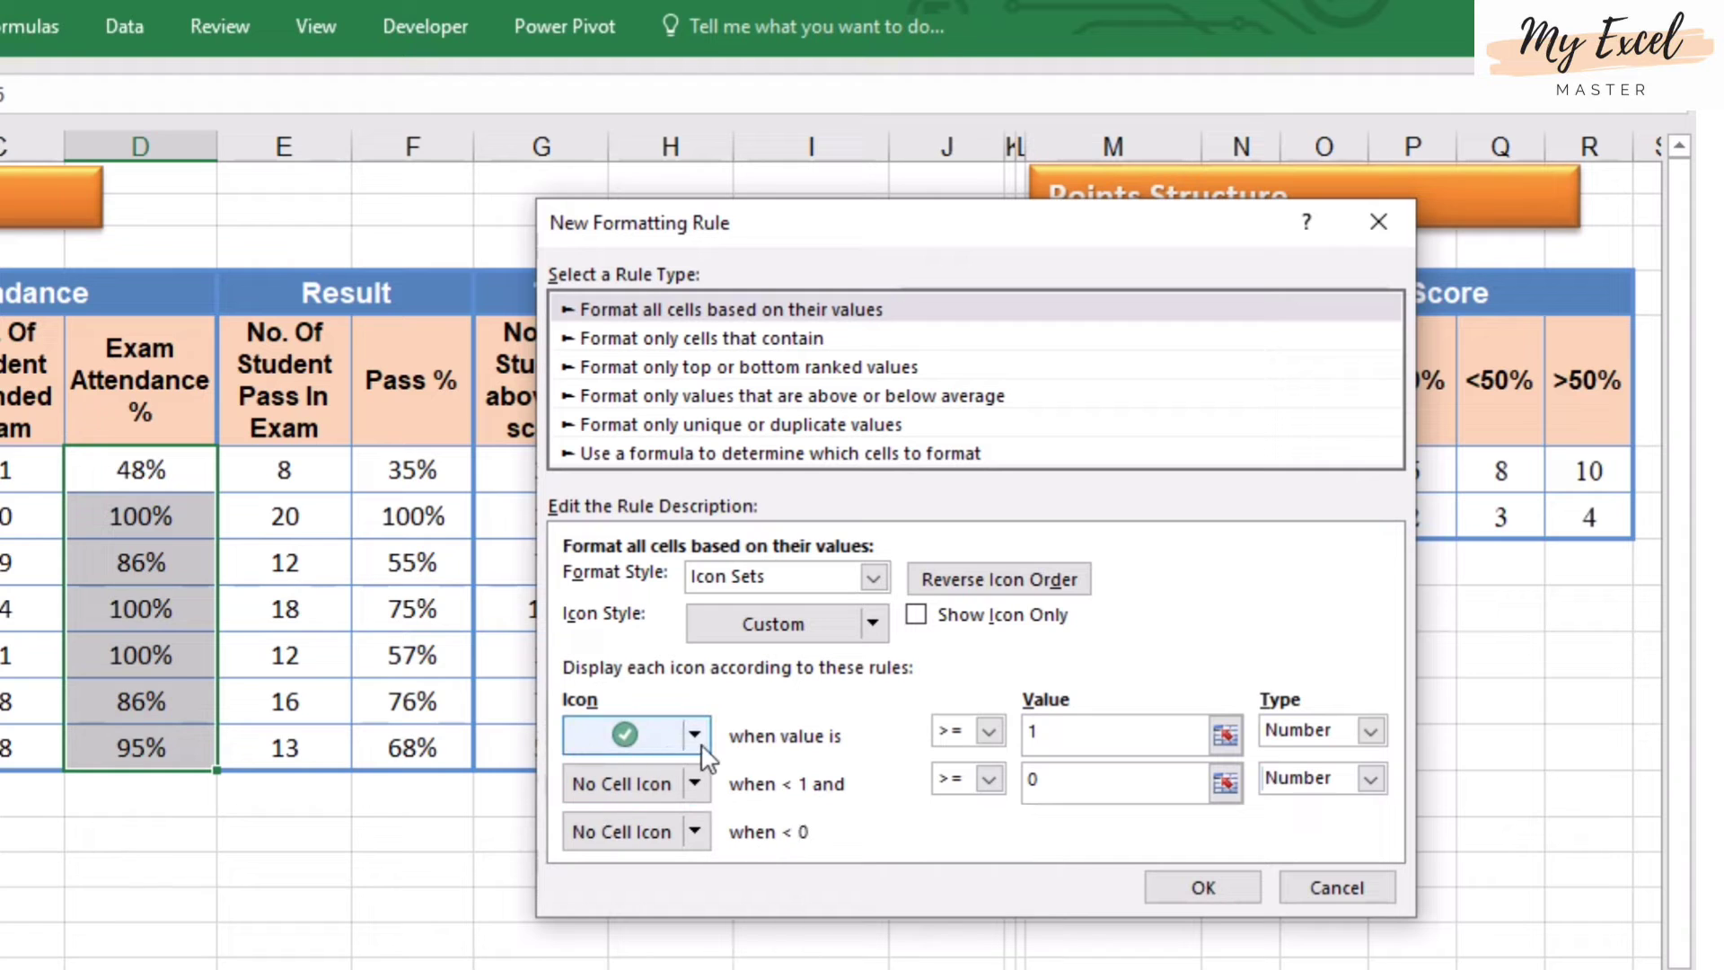
{"action": "left_click", "coordinate": [1187, 888]}
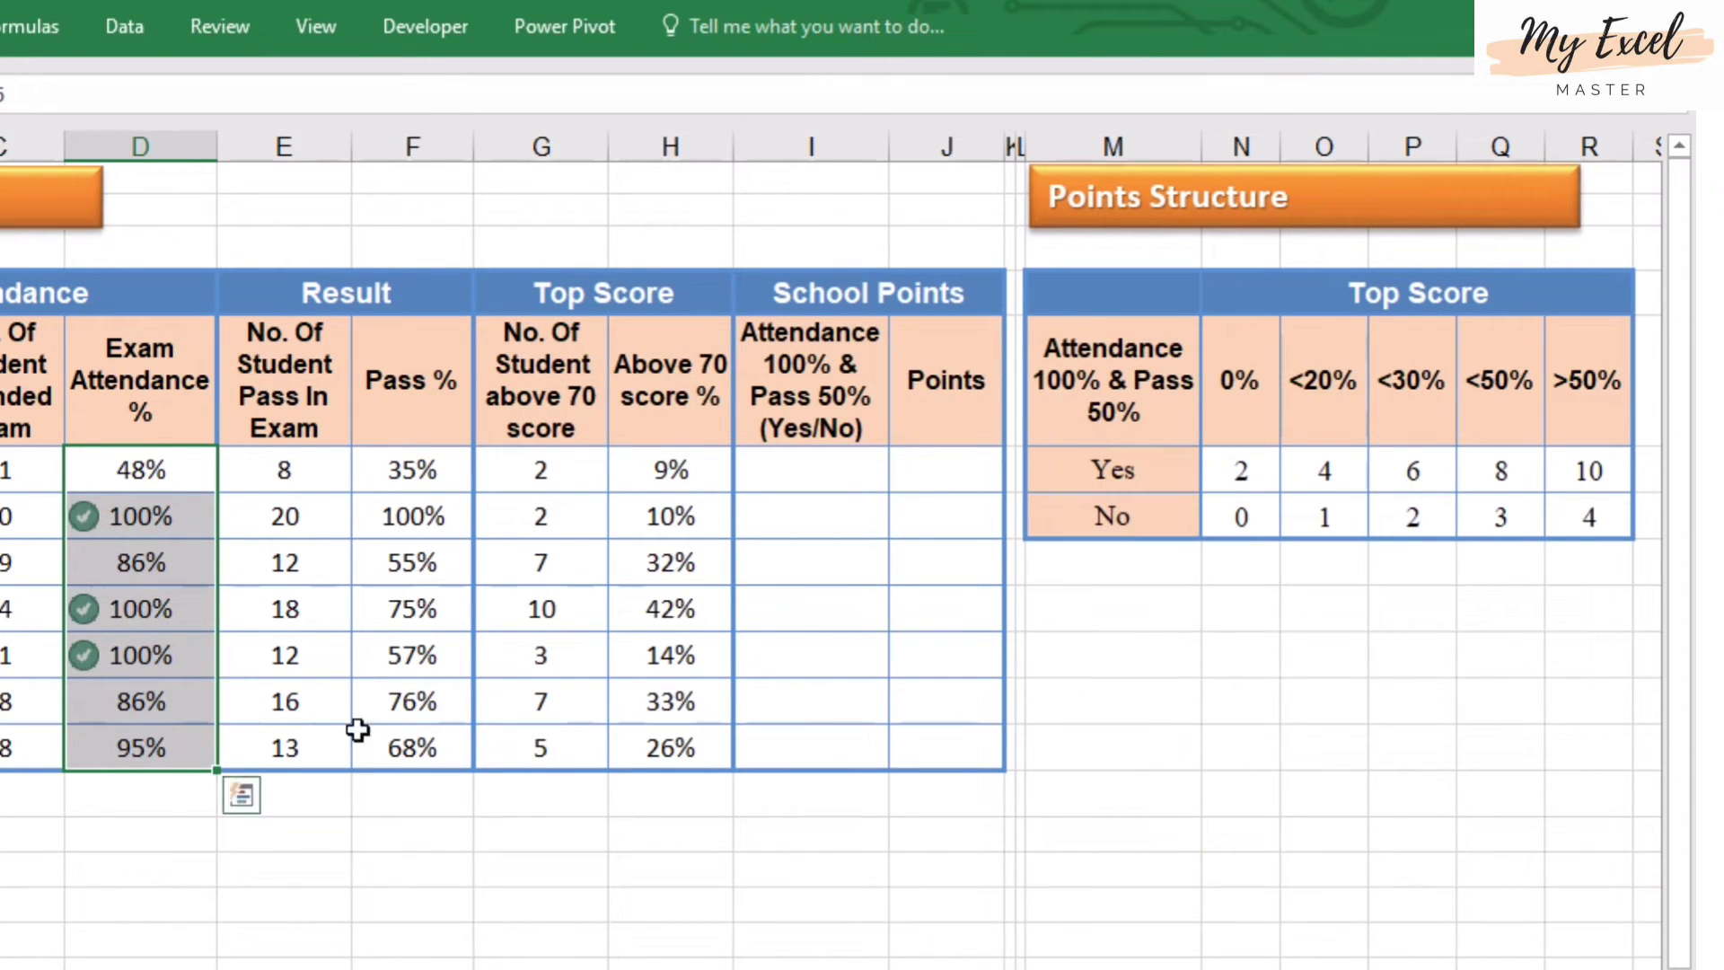
Check which schools in the Exam Attendance % column carry the green check icon
{"action": "left_click", "coordinate": [343, 835]}
{"action": "left_click", "coordinate": [171, 615]}
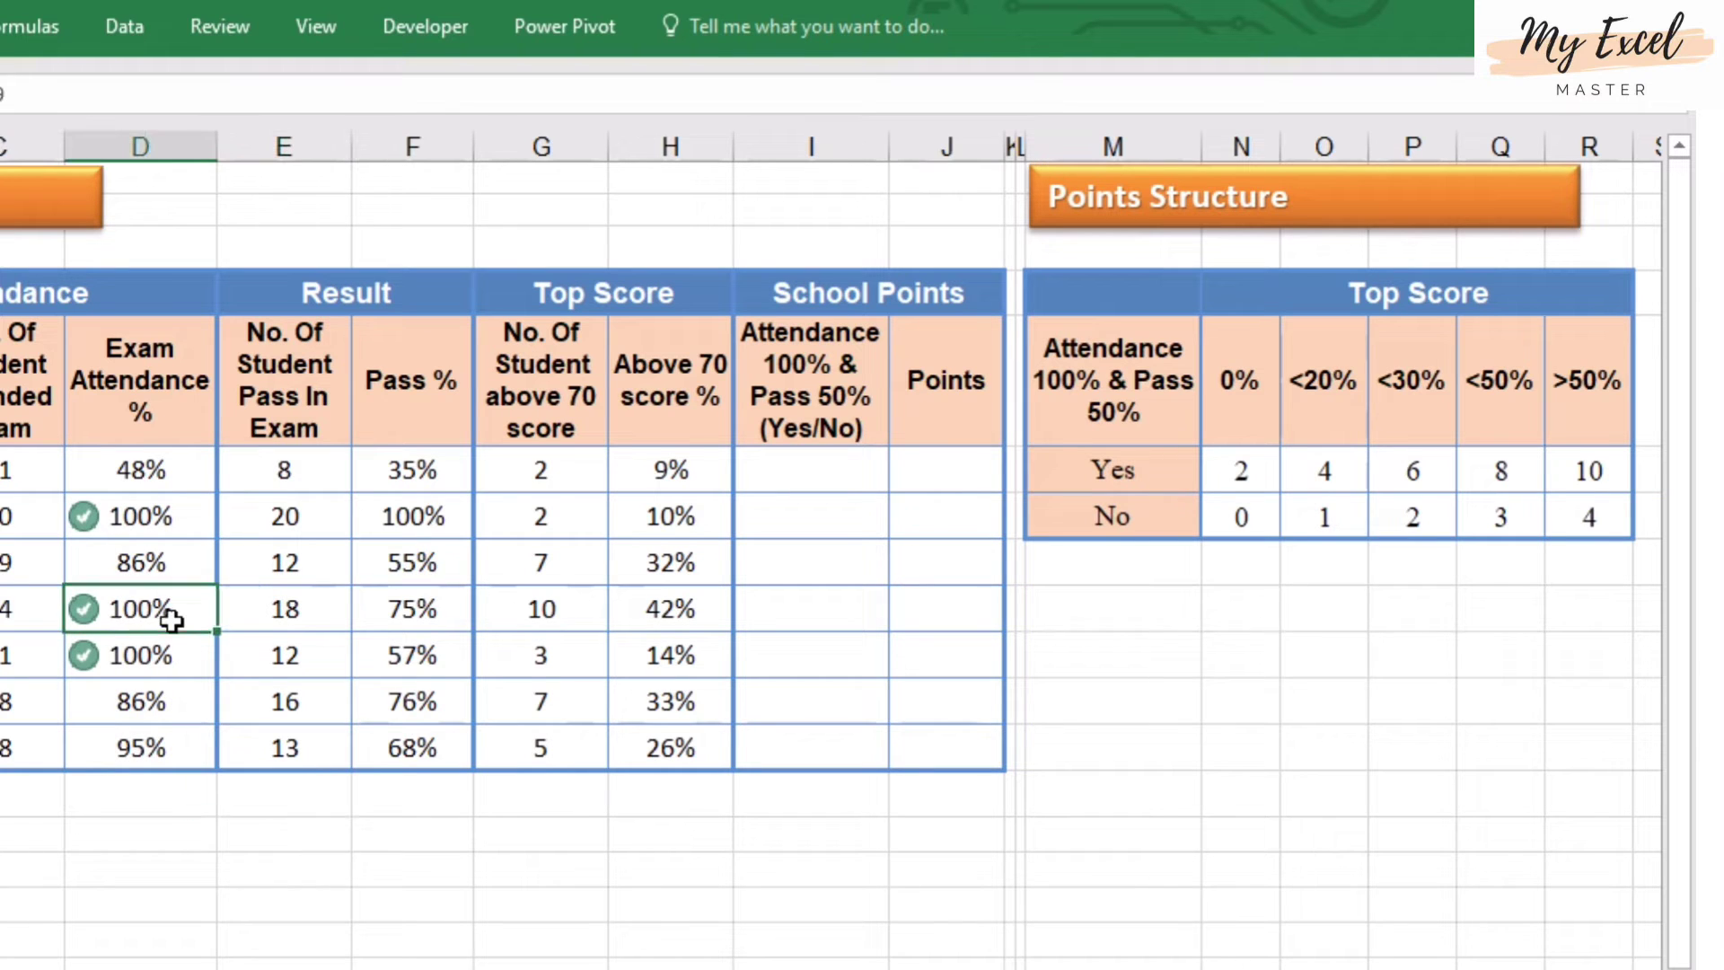
{"action": "left_click", "coordinate": [171, 662]}
{"action": "left_click", "coordinate": [86, 512]}
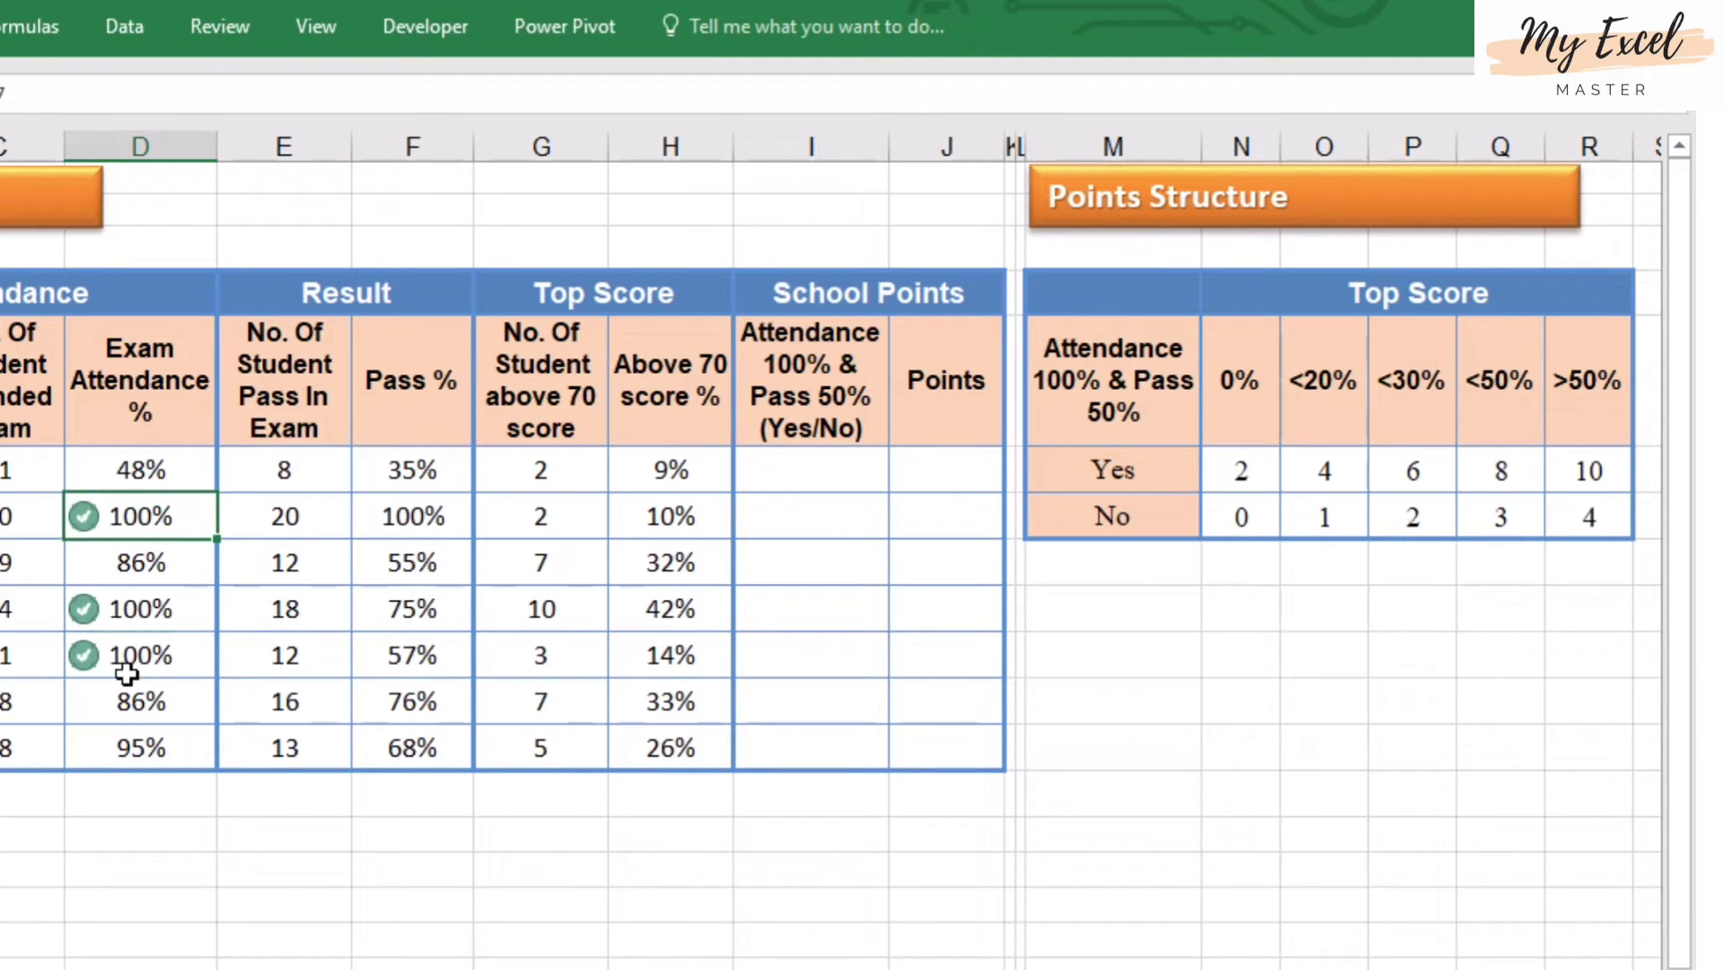
{"action": "left_click", "coordinate": [130, 703]}
{"action": "left_click", "coordinate": [133, 748]}
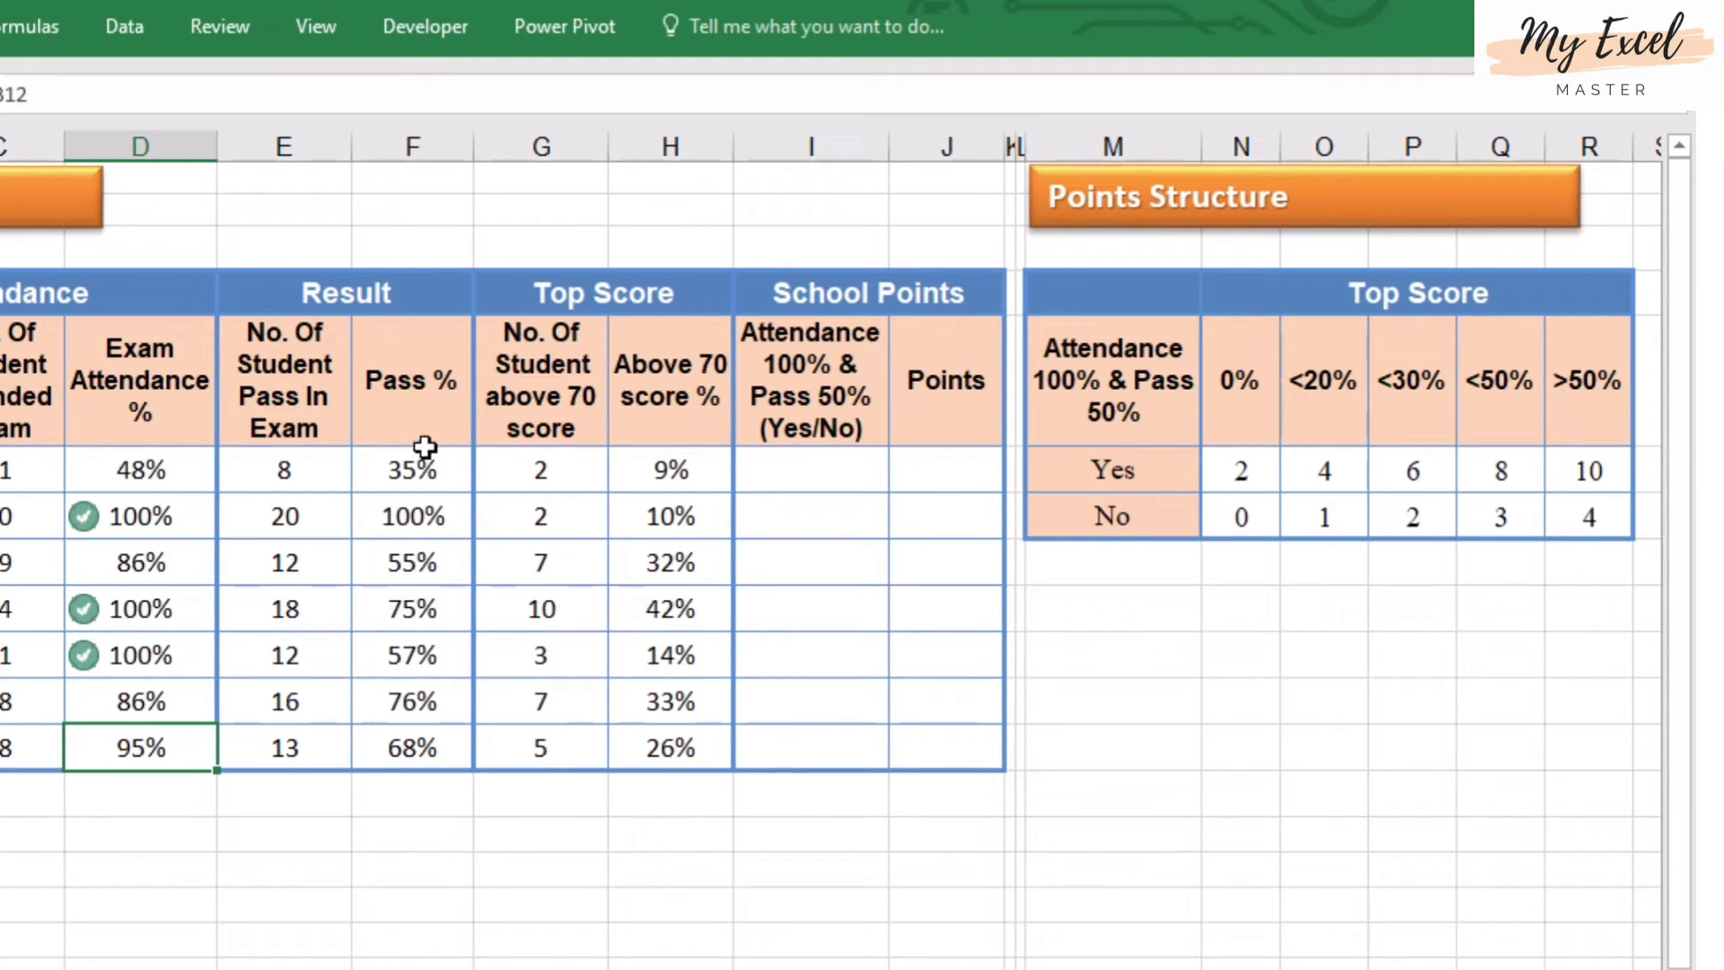
Start a new conditional formatting rule for the Pass % values in F6:F12 using Icon Sets with the circled cross, exclamation mark and check mark style
{"action": "left_click_drag", "start_coordinate": [422, 469], "coordinate": [411, 748]}
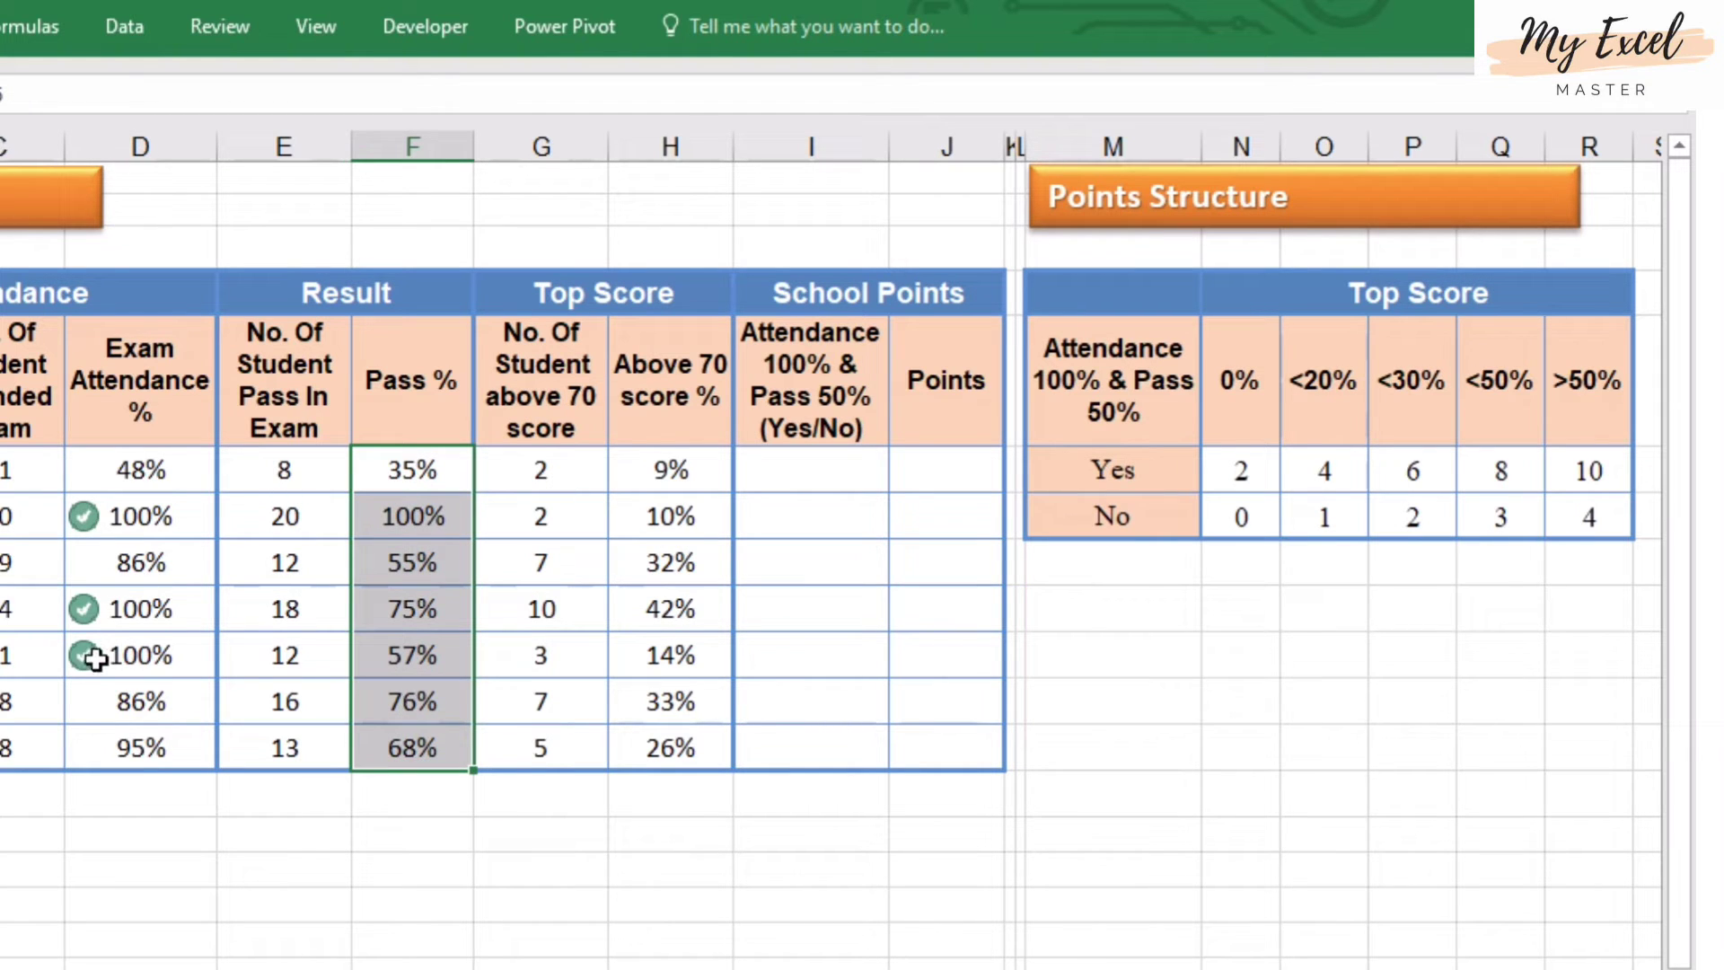
{"action": "left_click", "coordinate": [3, 25]}
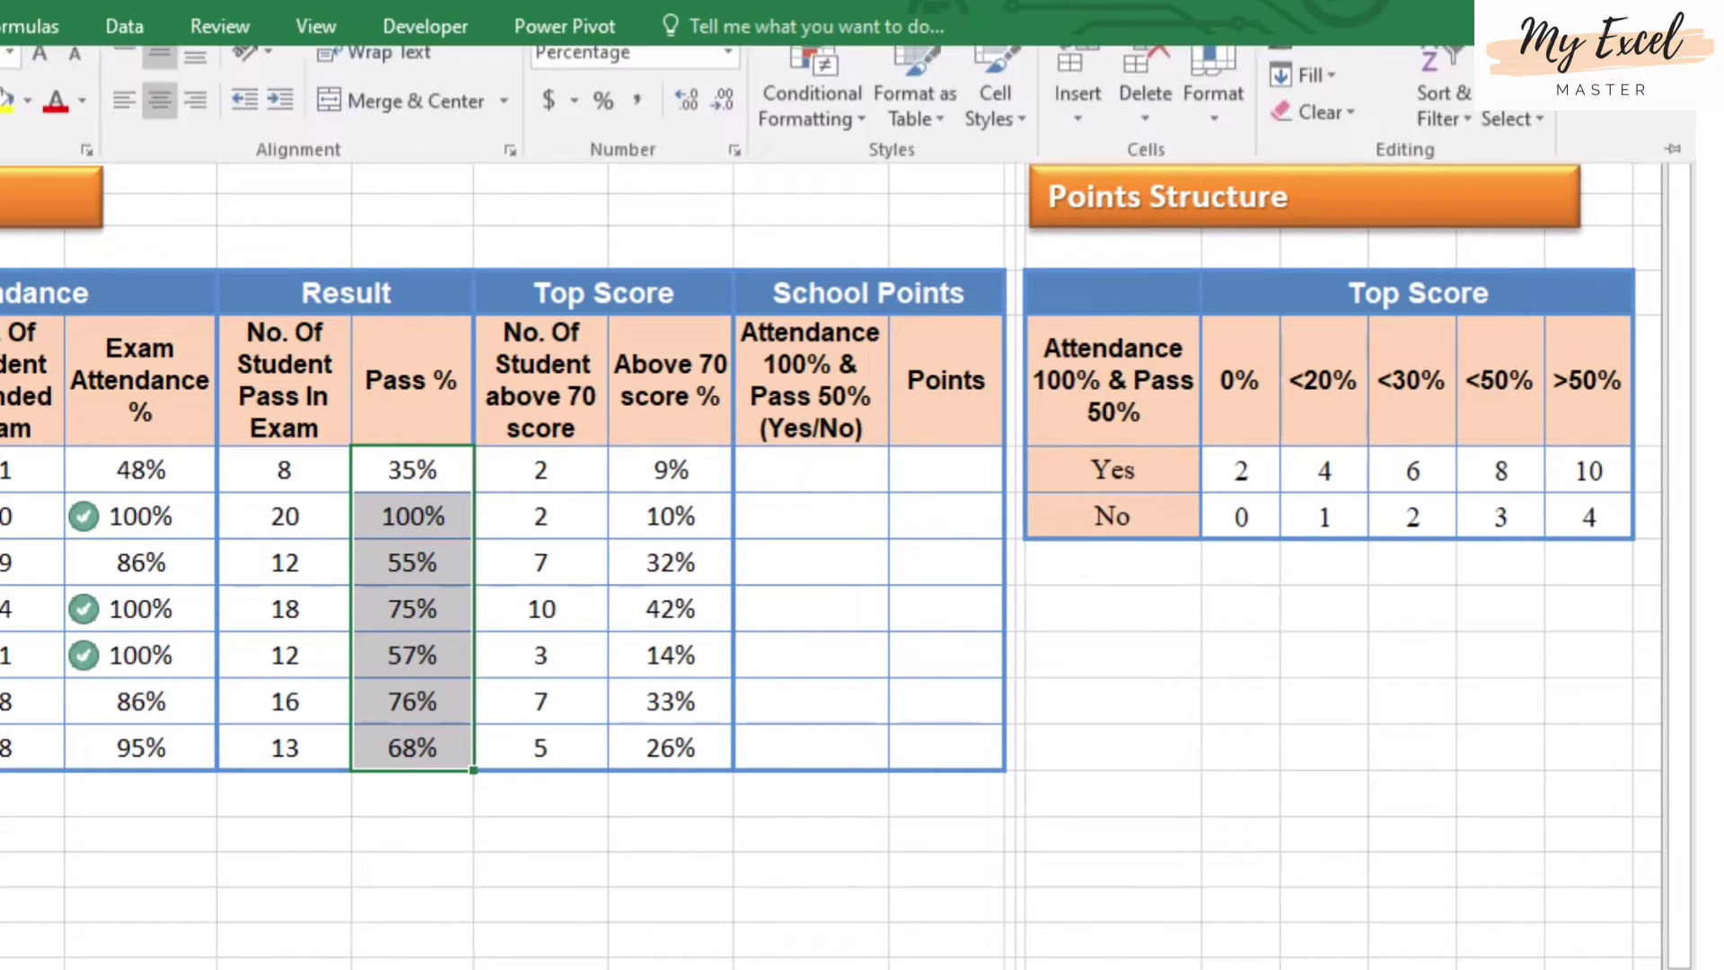
{"action": "left_click", "coordinate": [779, 127]}
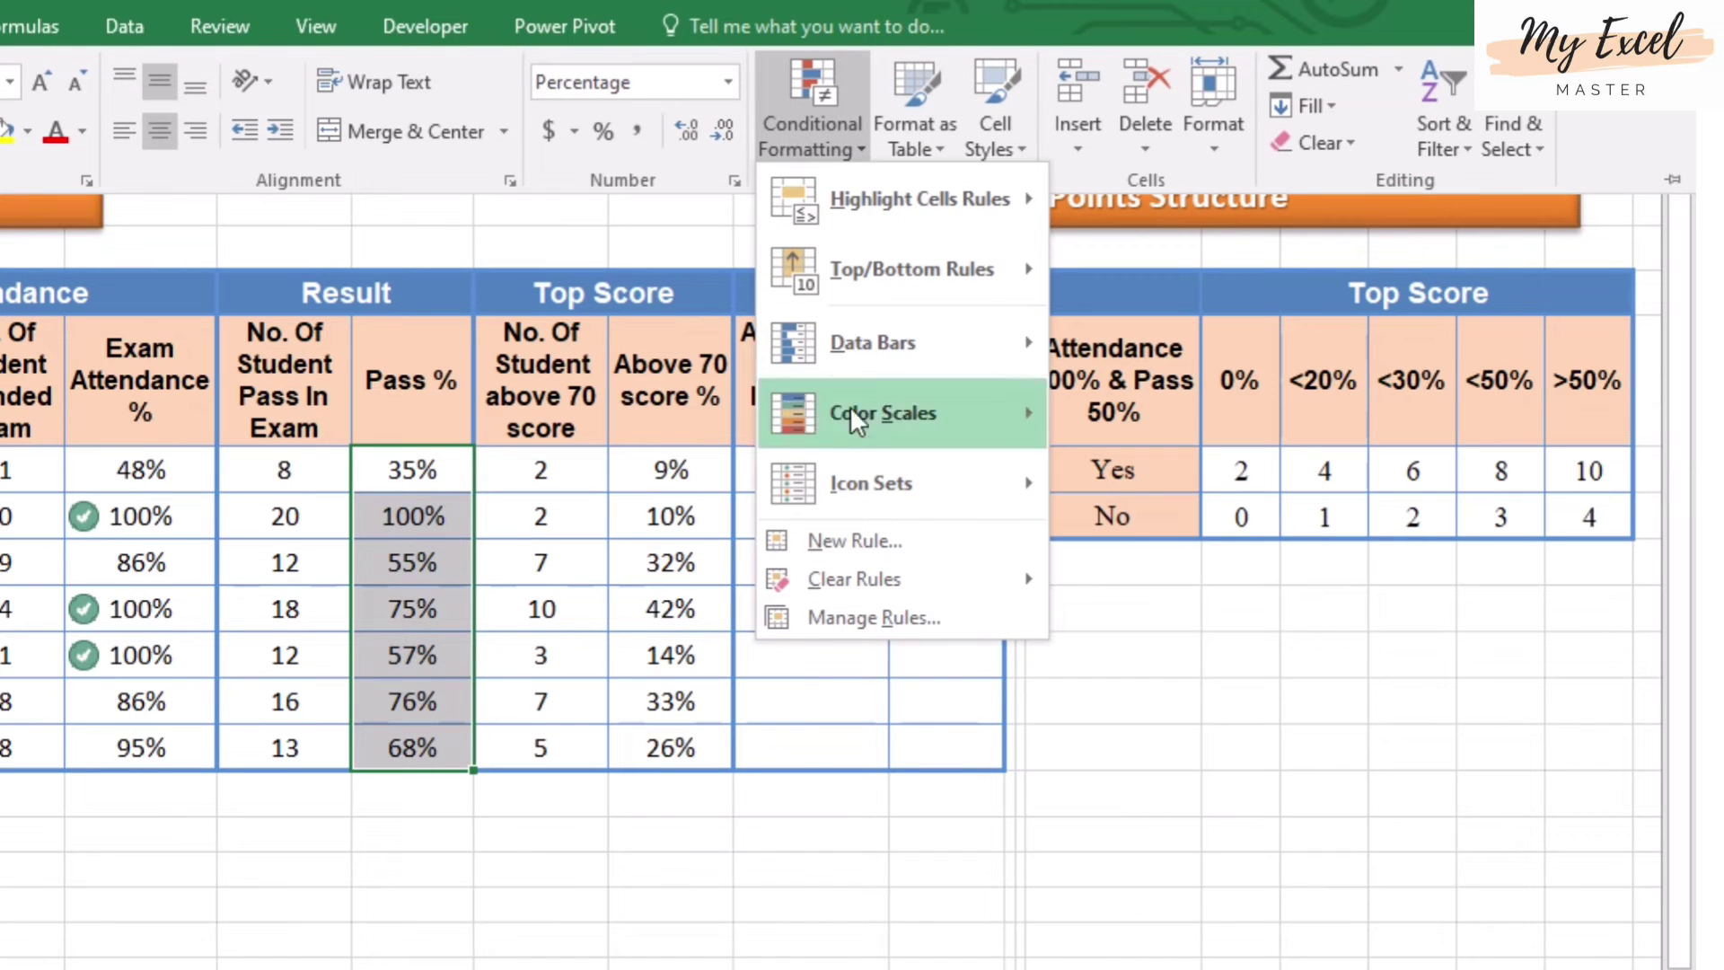
{"action": "left_click", "coordinate": [863, 538]}
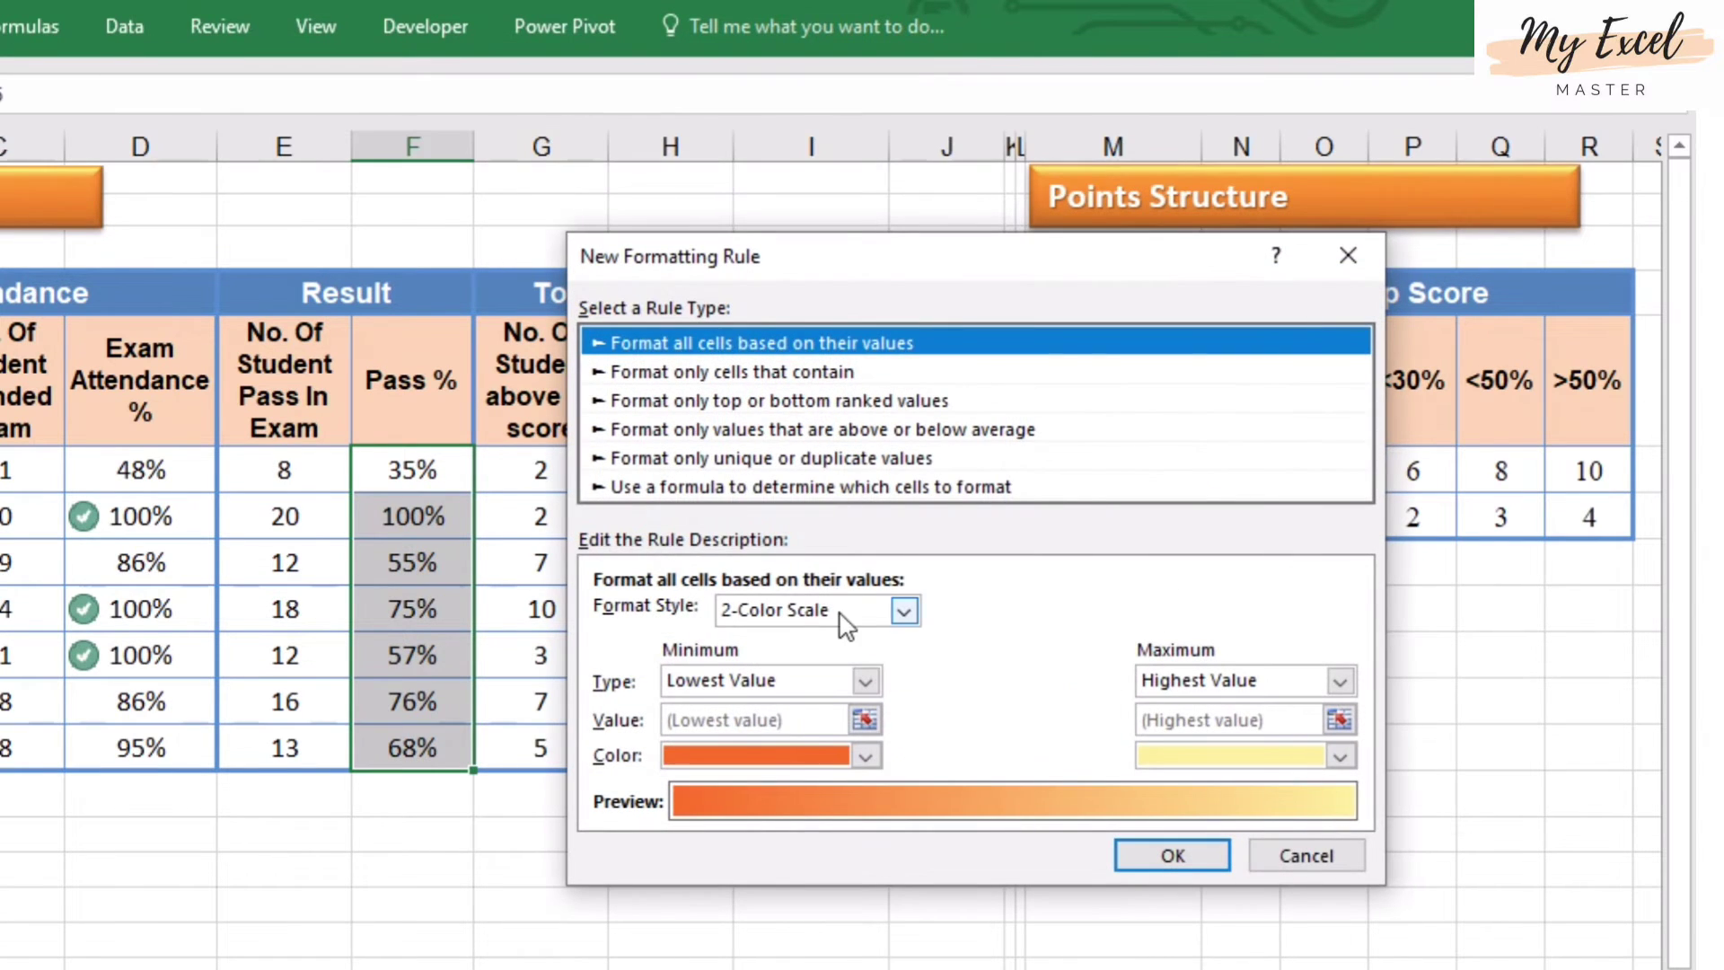
{"action": "left_click", "coordinate": [843, 611]}
{"action": "left_click", "coordinate": [756, 702]}
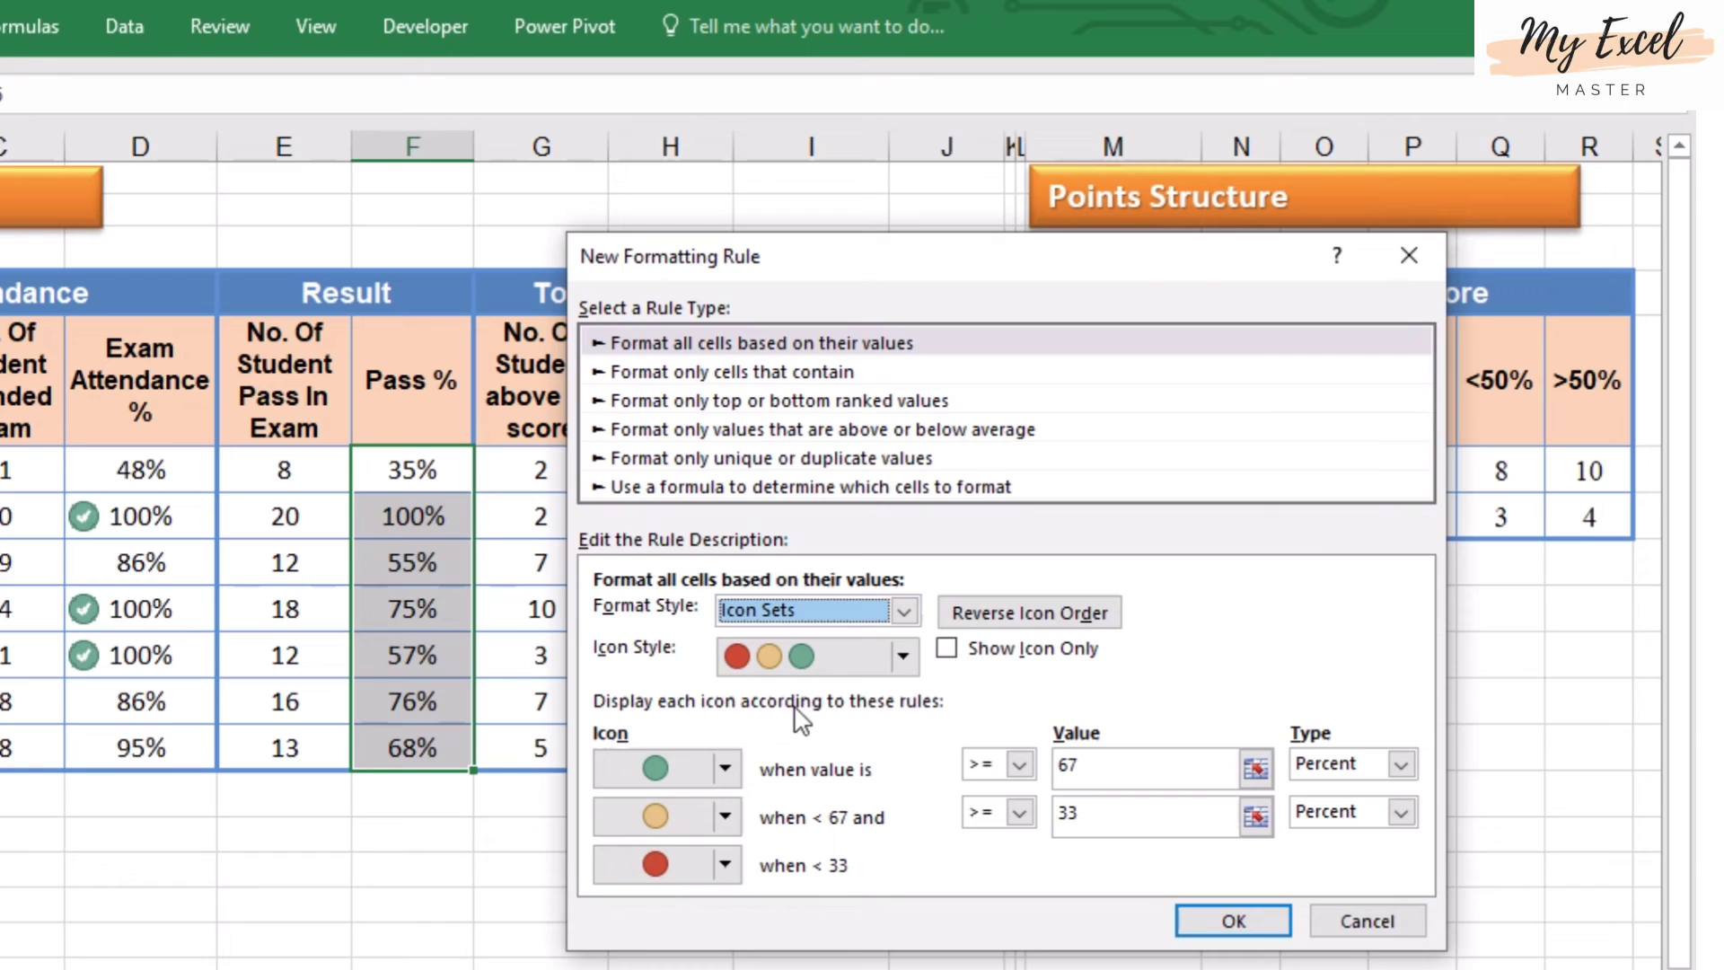
{"action": "left_click", "coordinate": [902, 656]}
{"action": "left_click", "coordinate": [790, 825]}
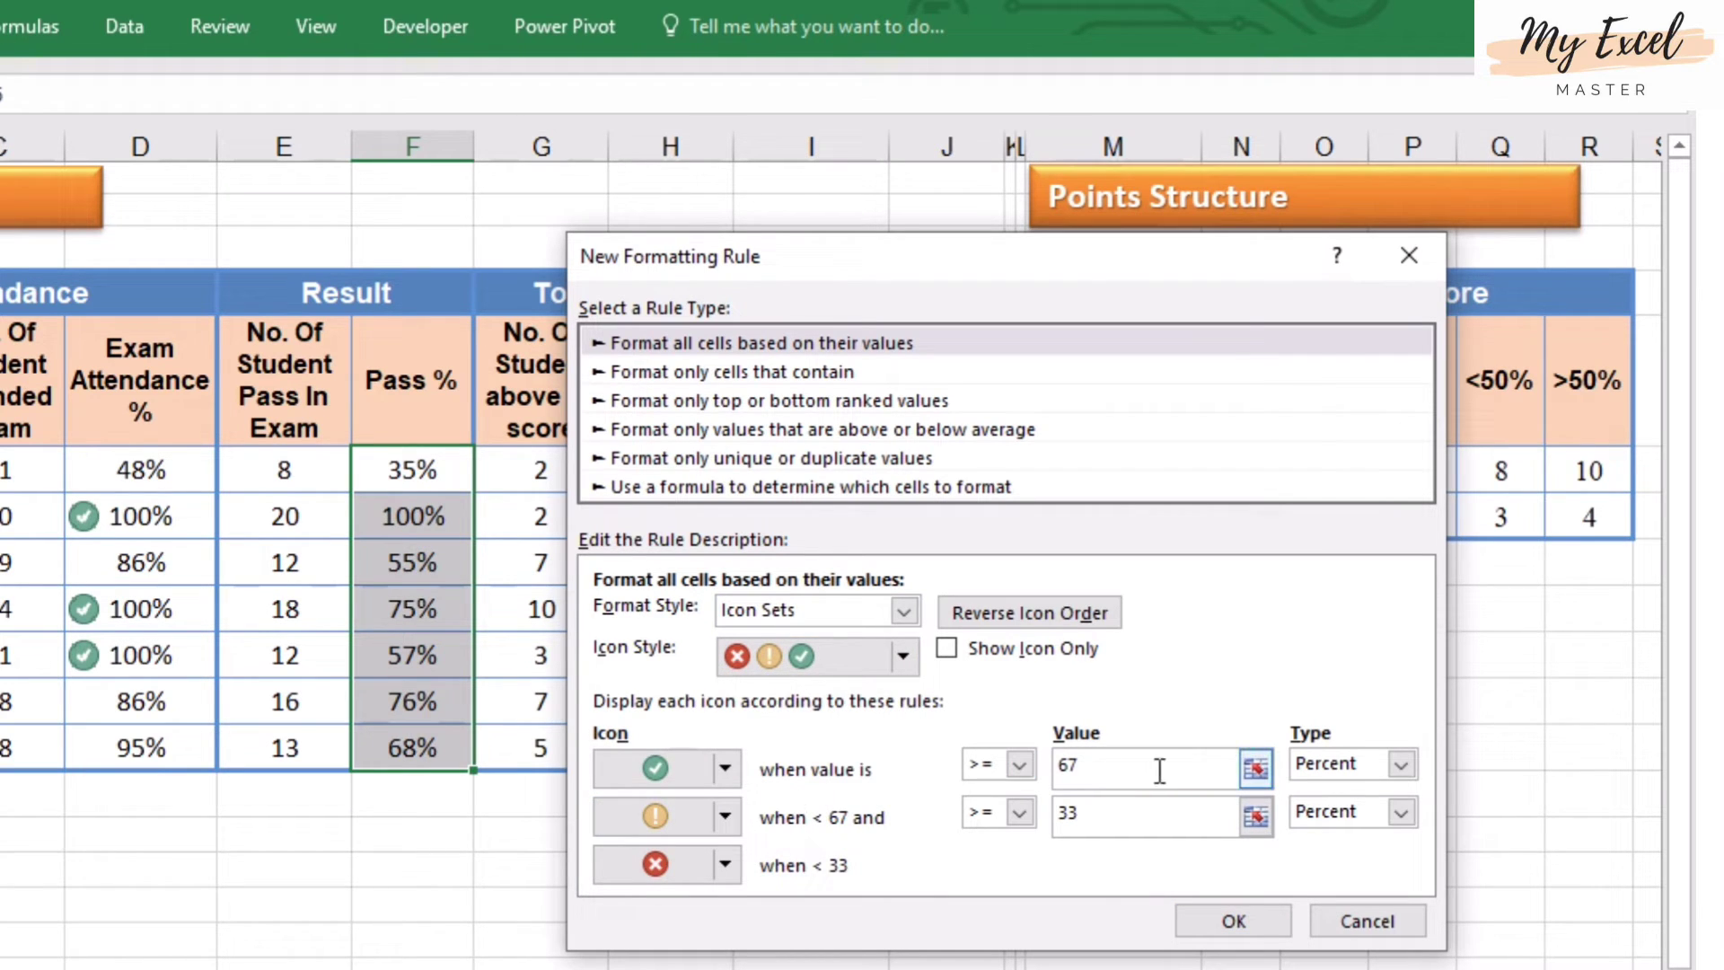
Set both icon thresholds to type Number, with the green check at >= 50% and the yellow icon at >= 0
{"action": "left_click", "coordinate": [1331, 765]}
{"action": "left_click", "coordinate": [1332, 790]}
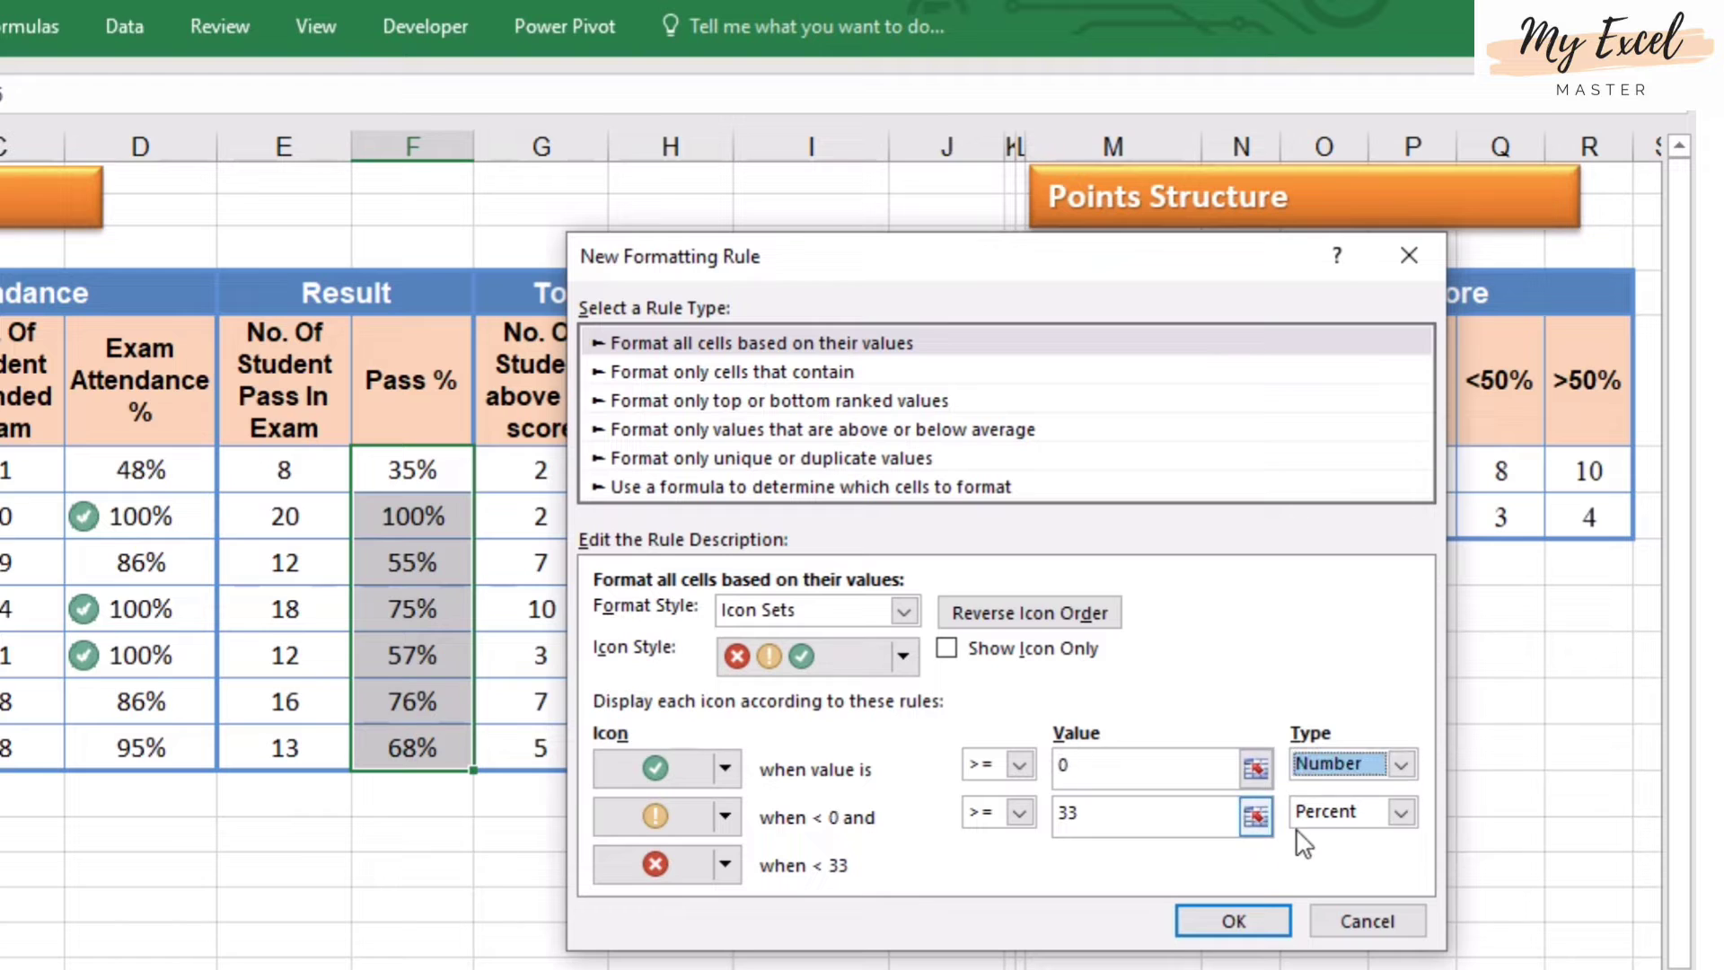
{"action": "left_click", "coordinate": [1323, 812]}
{"action": "left_click", "coordinate": [1338, 860]}
{"action": "left_click", "coordinate": [1337, 818]}
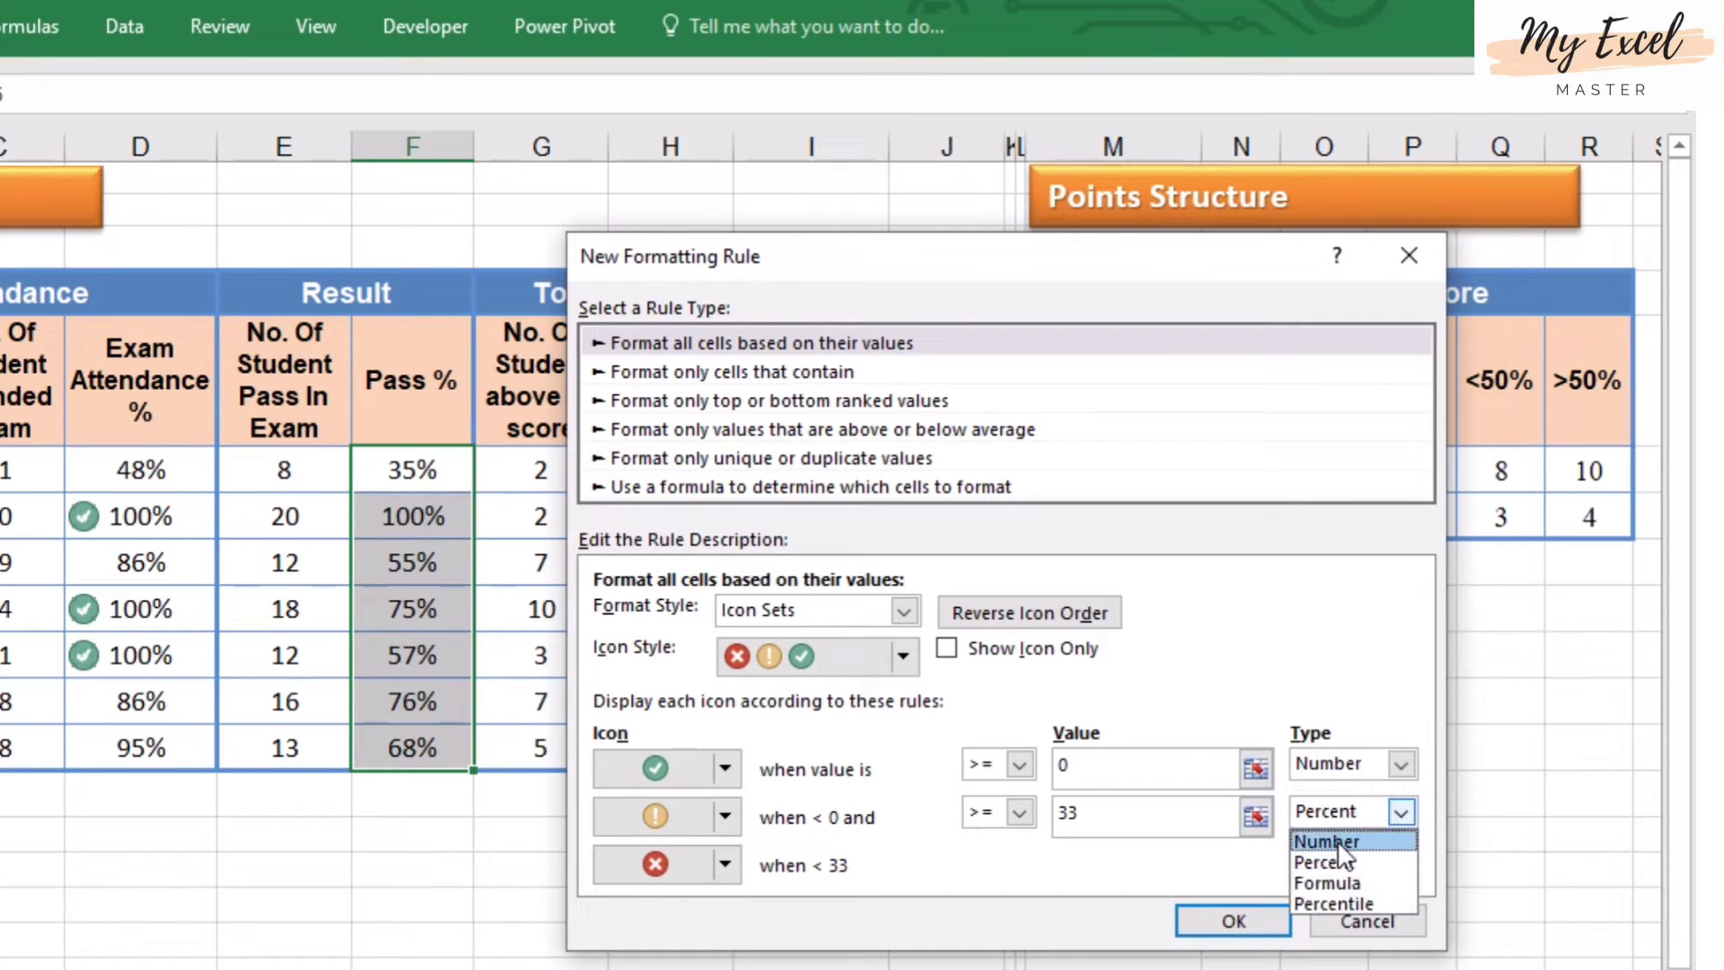
{"action": "left_click", "coordinate": [1338, 836]}
{"action": "left_click", "coordinate": [1161, 764]}
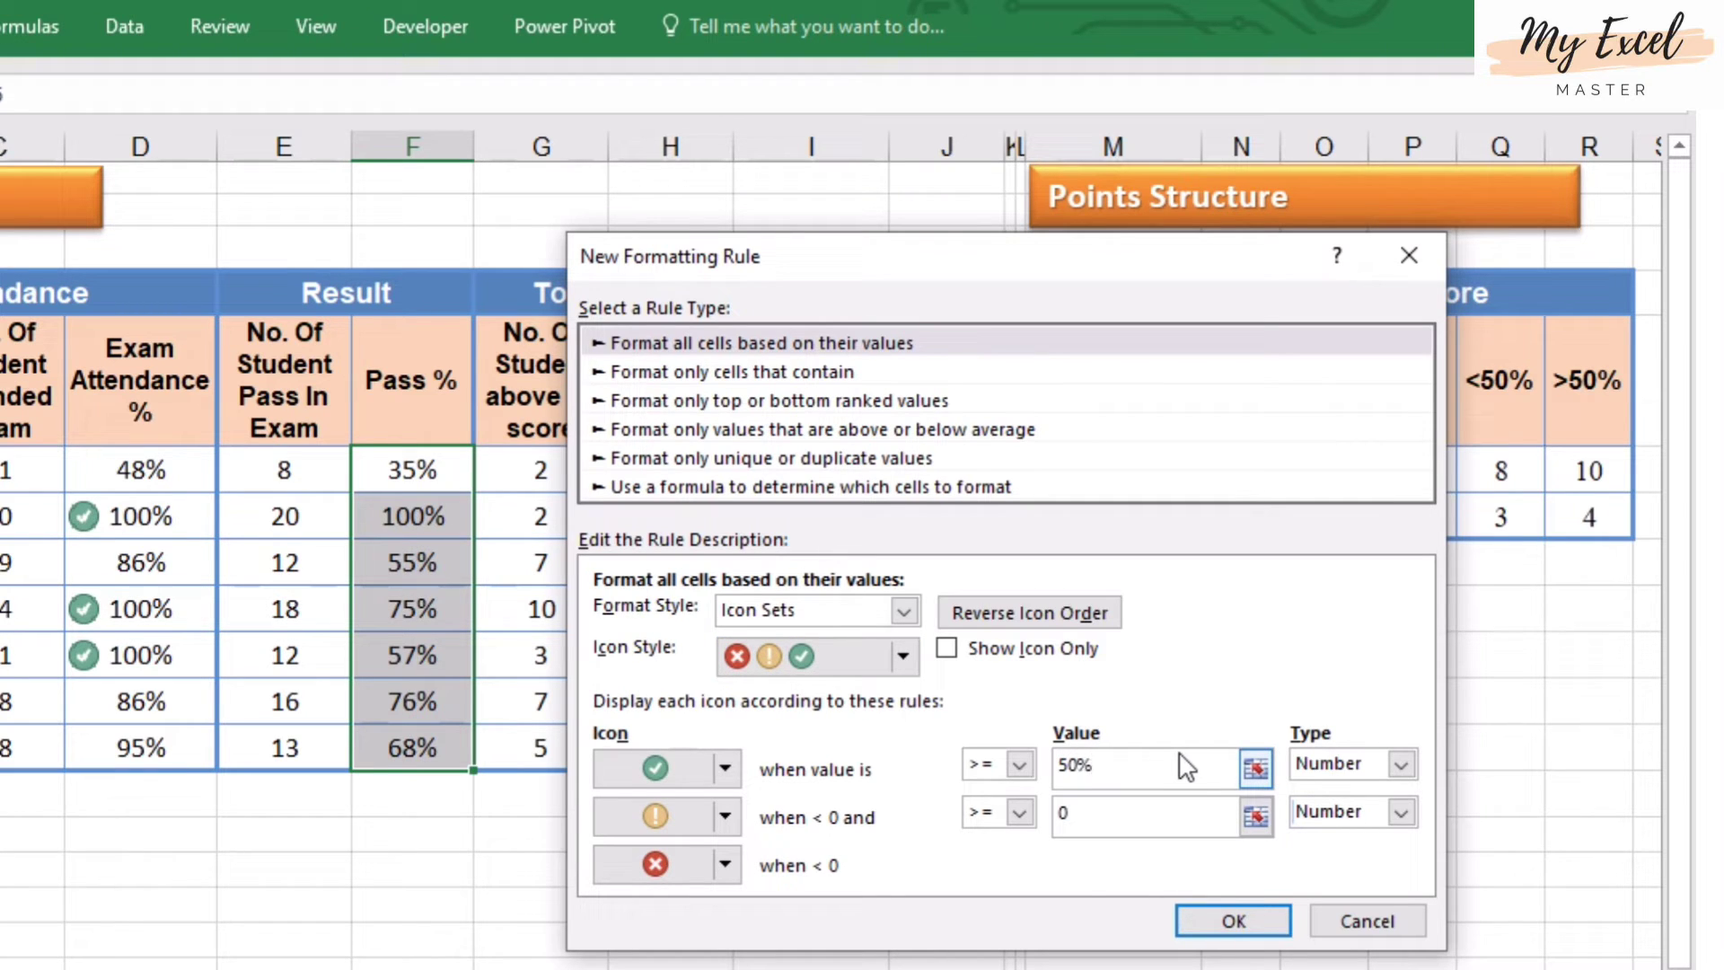
{"action": "left_click", "coordinate": [1099, 817]}
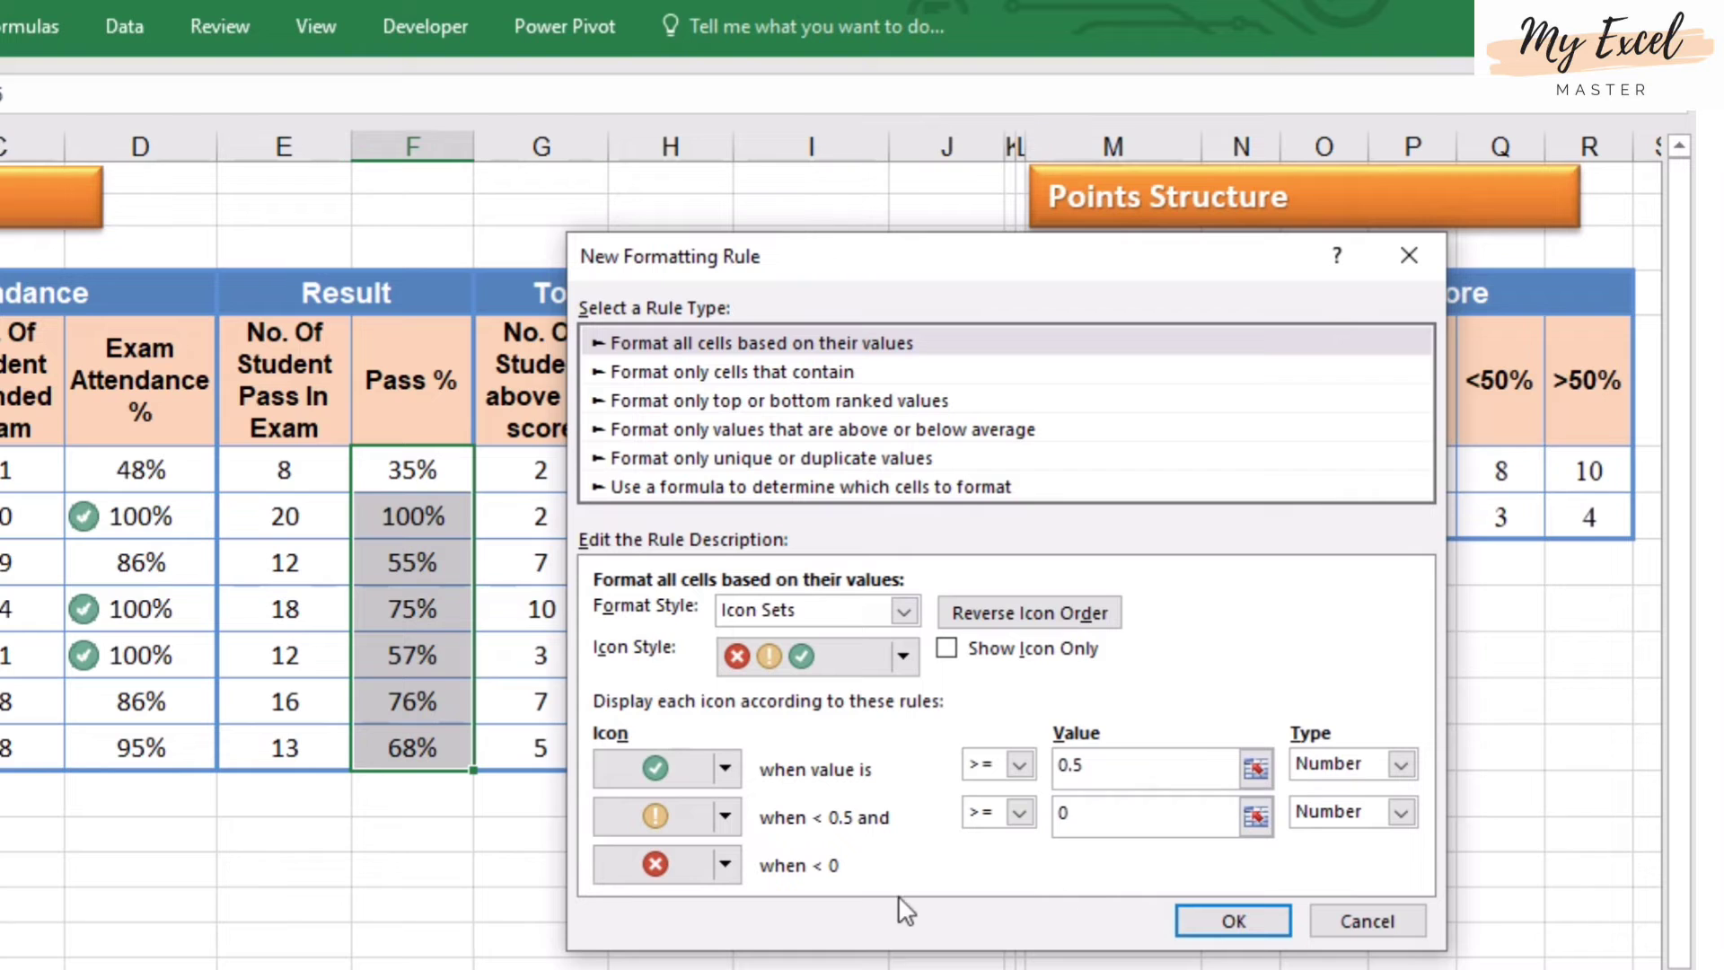
Change the yellow and red icons to No Cell Icon and apply the rule to the Pass % column
{"action": "left_click", "coordinate": [725, 817]}
{"action": "left_click", "coordinate": [792, 831]}
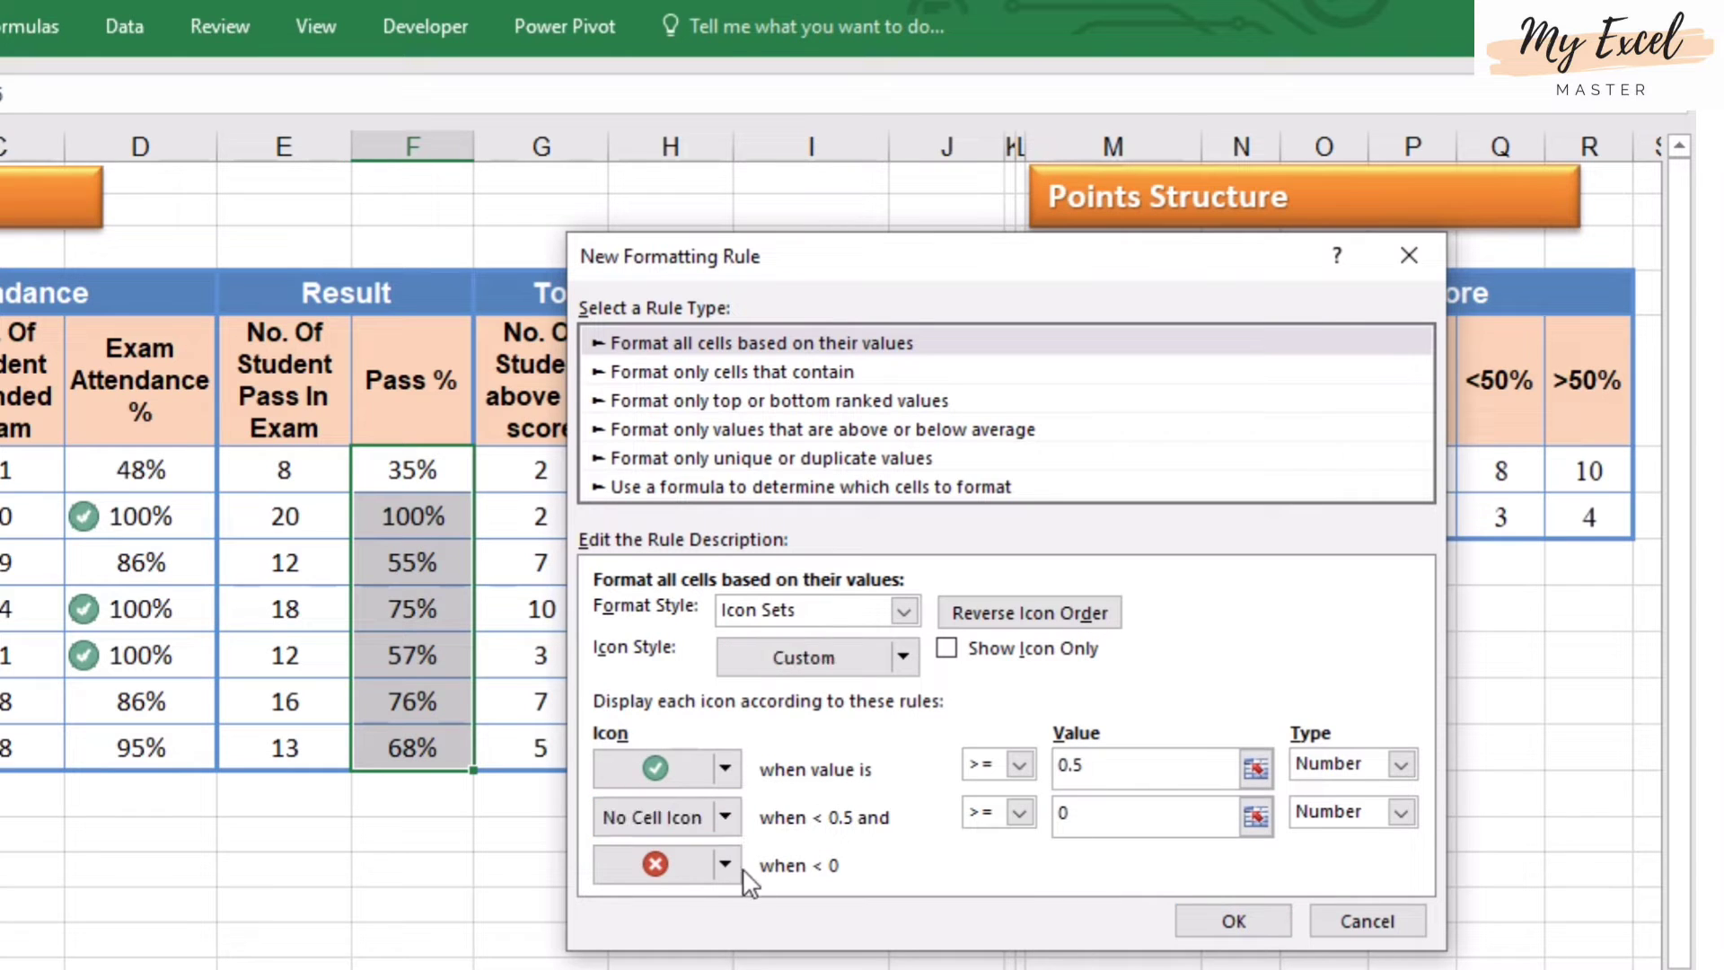
{"action": "left_click", "coordinate": [725, 863]}
{"action": "left_click", "coordinate": [889, 831]}
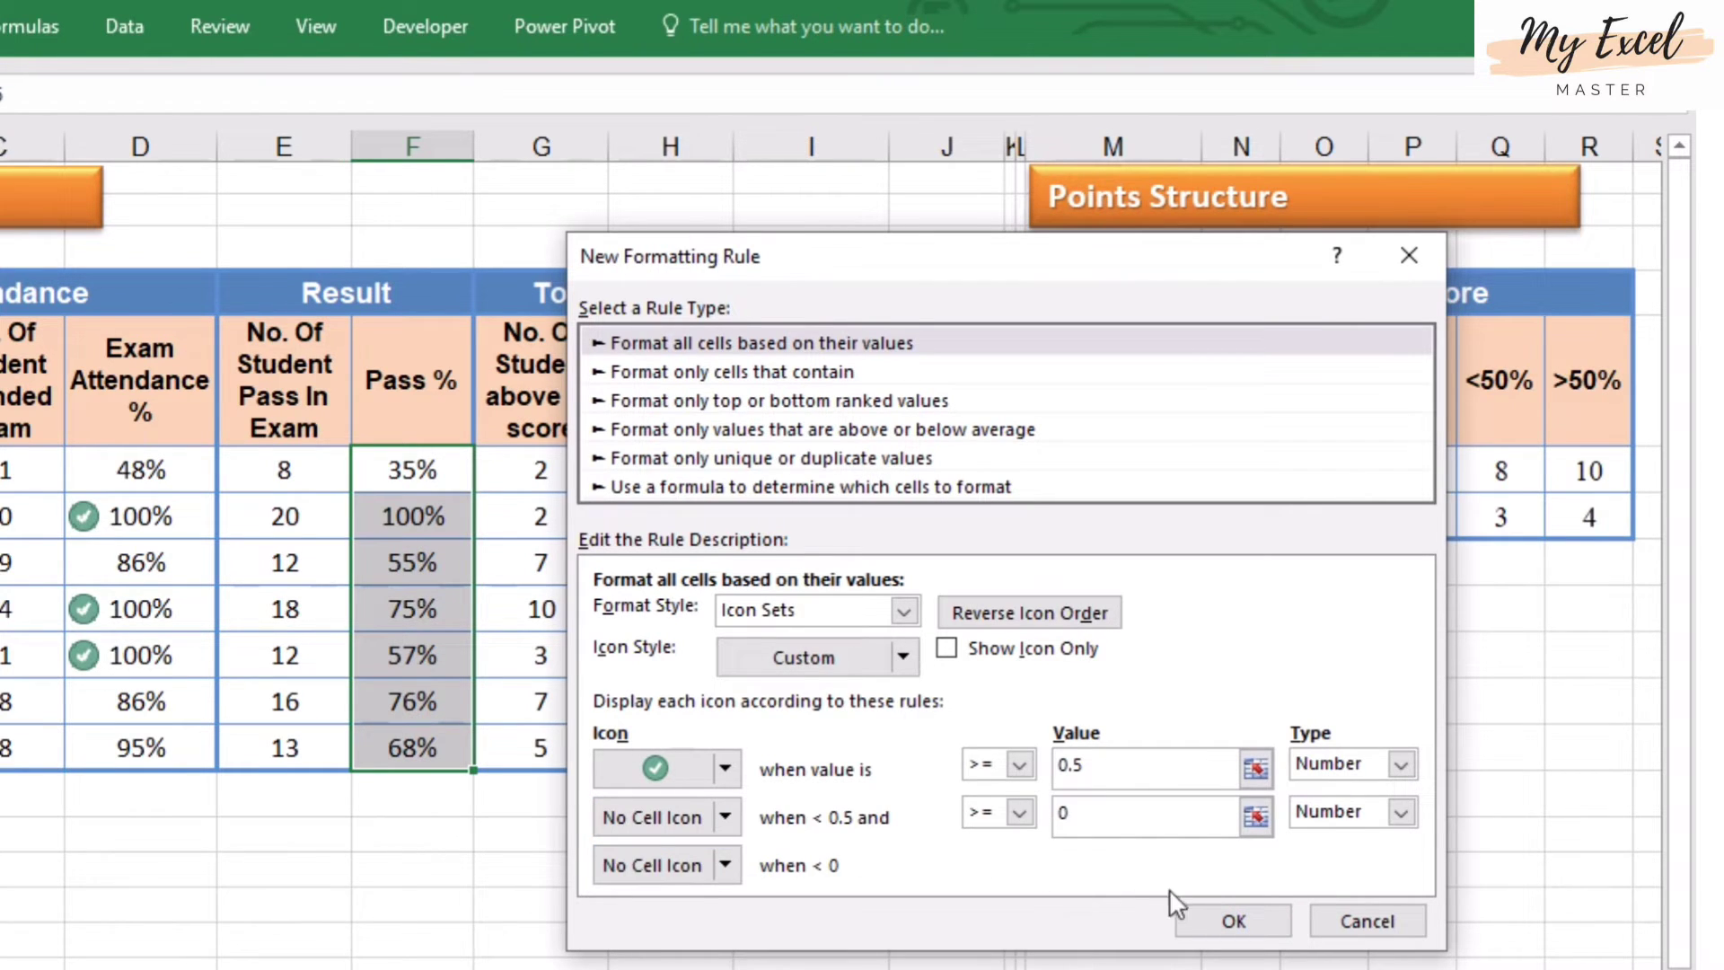
{"action": "left_click", "coordinate": [1223, 918]}
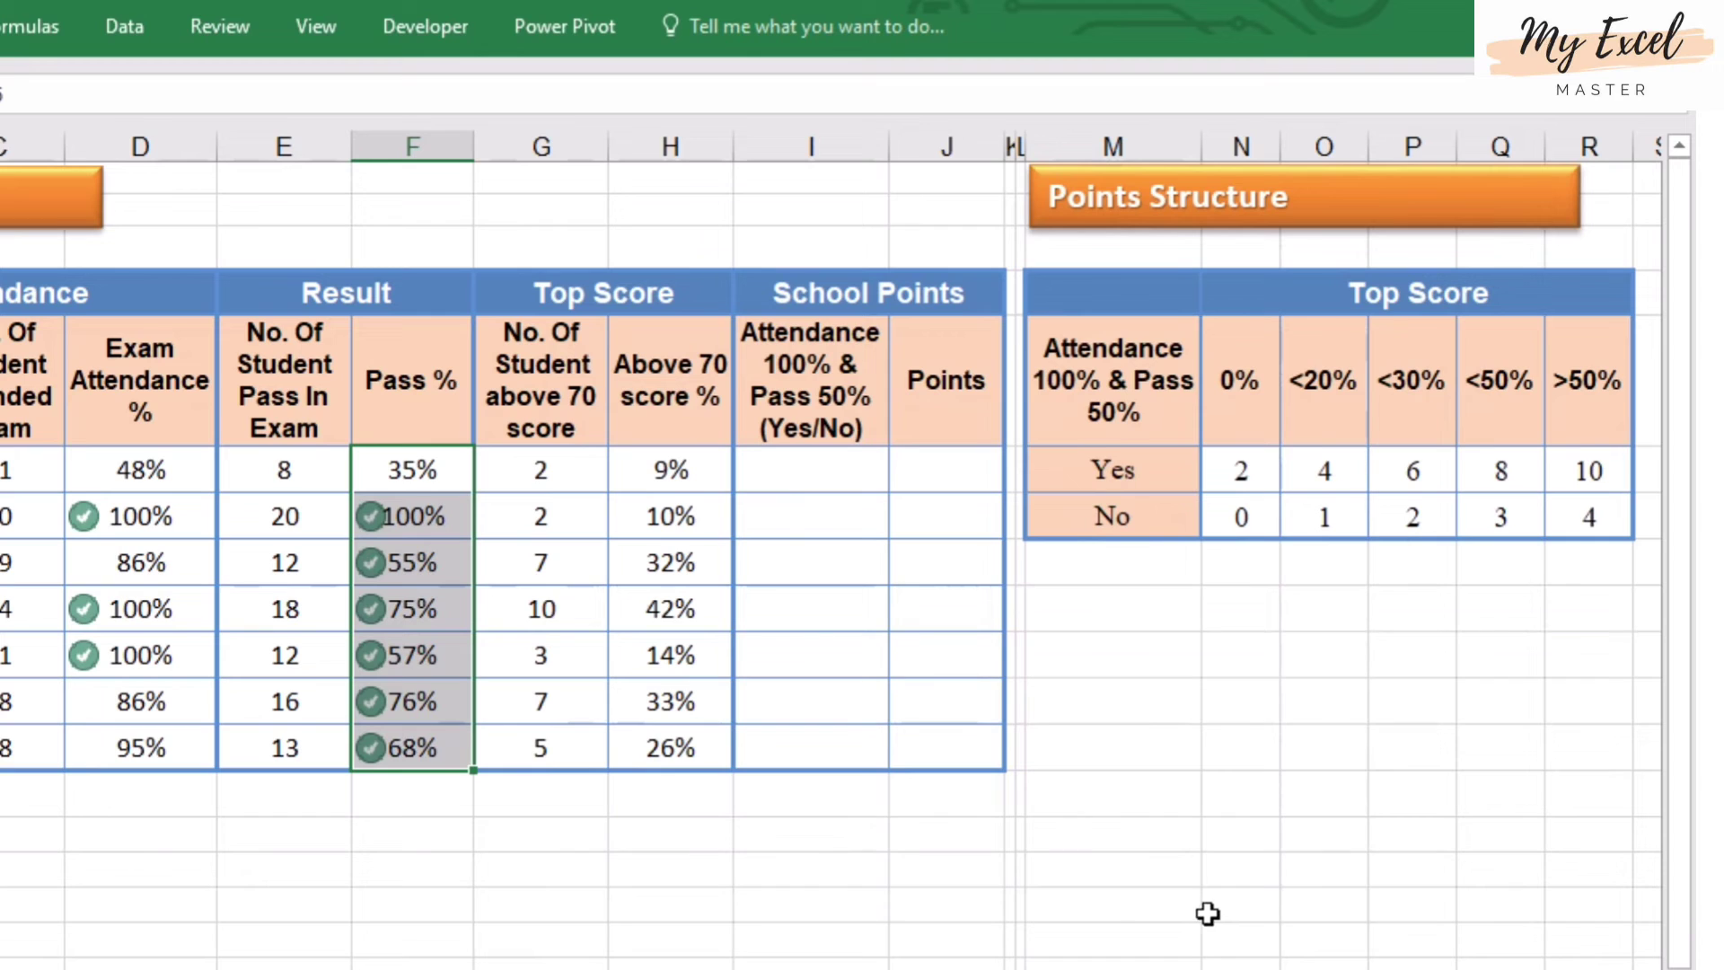
Check which schools in the Pass % column carry the green check icon
{"action": "left_click", "coordinate": [560, 861]}
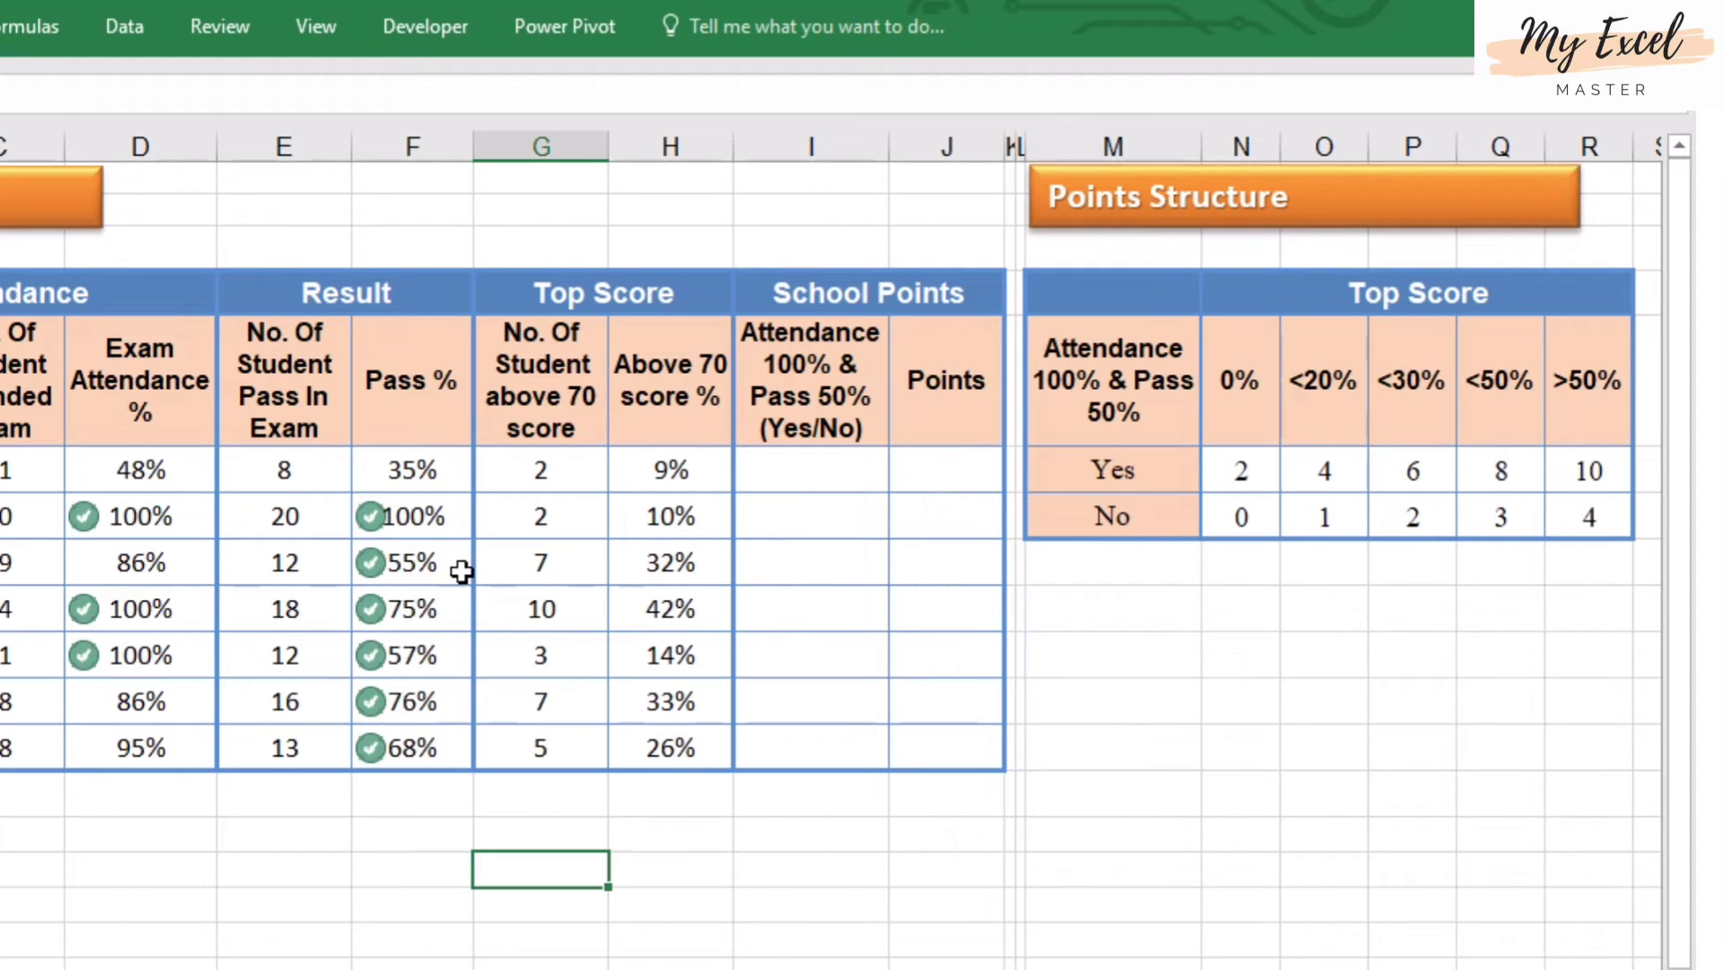
{"action": "left_click", "coordinate": [433, 478]}
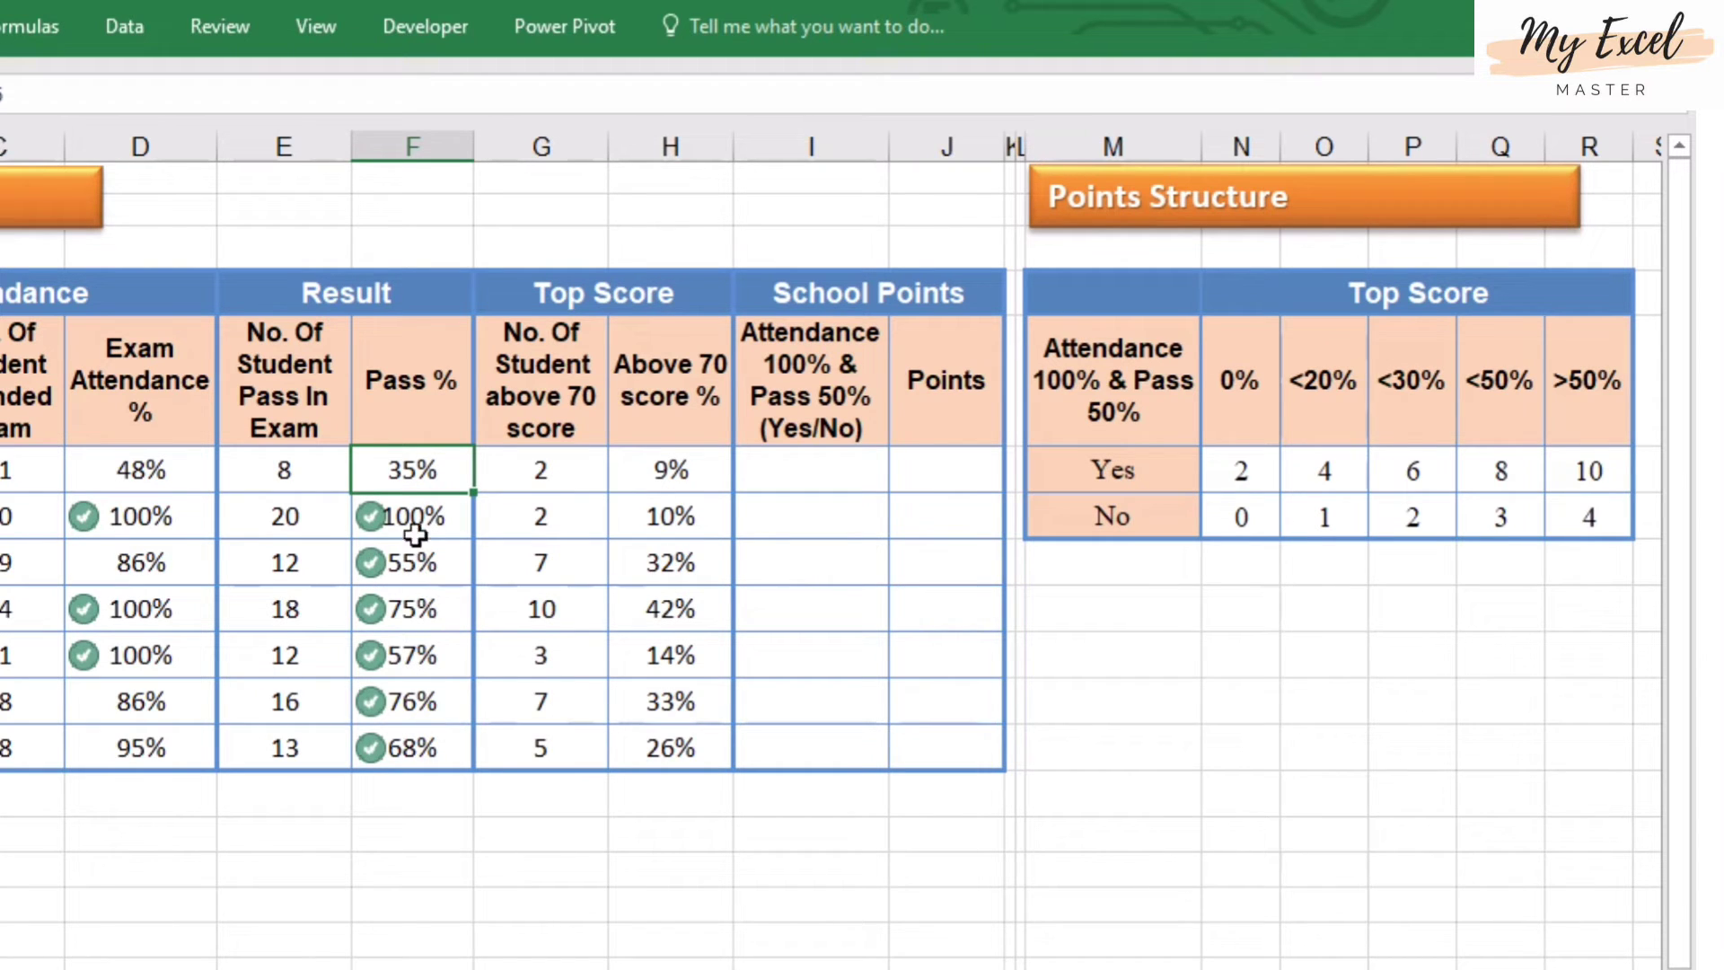
{"action": "left_click", "coordinate": [462, 871]}
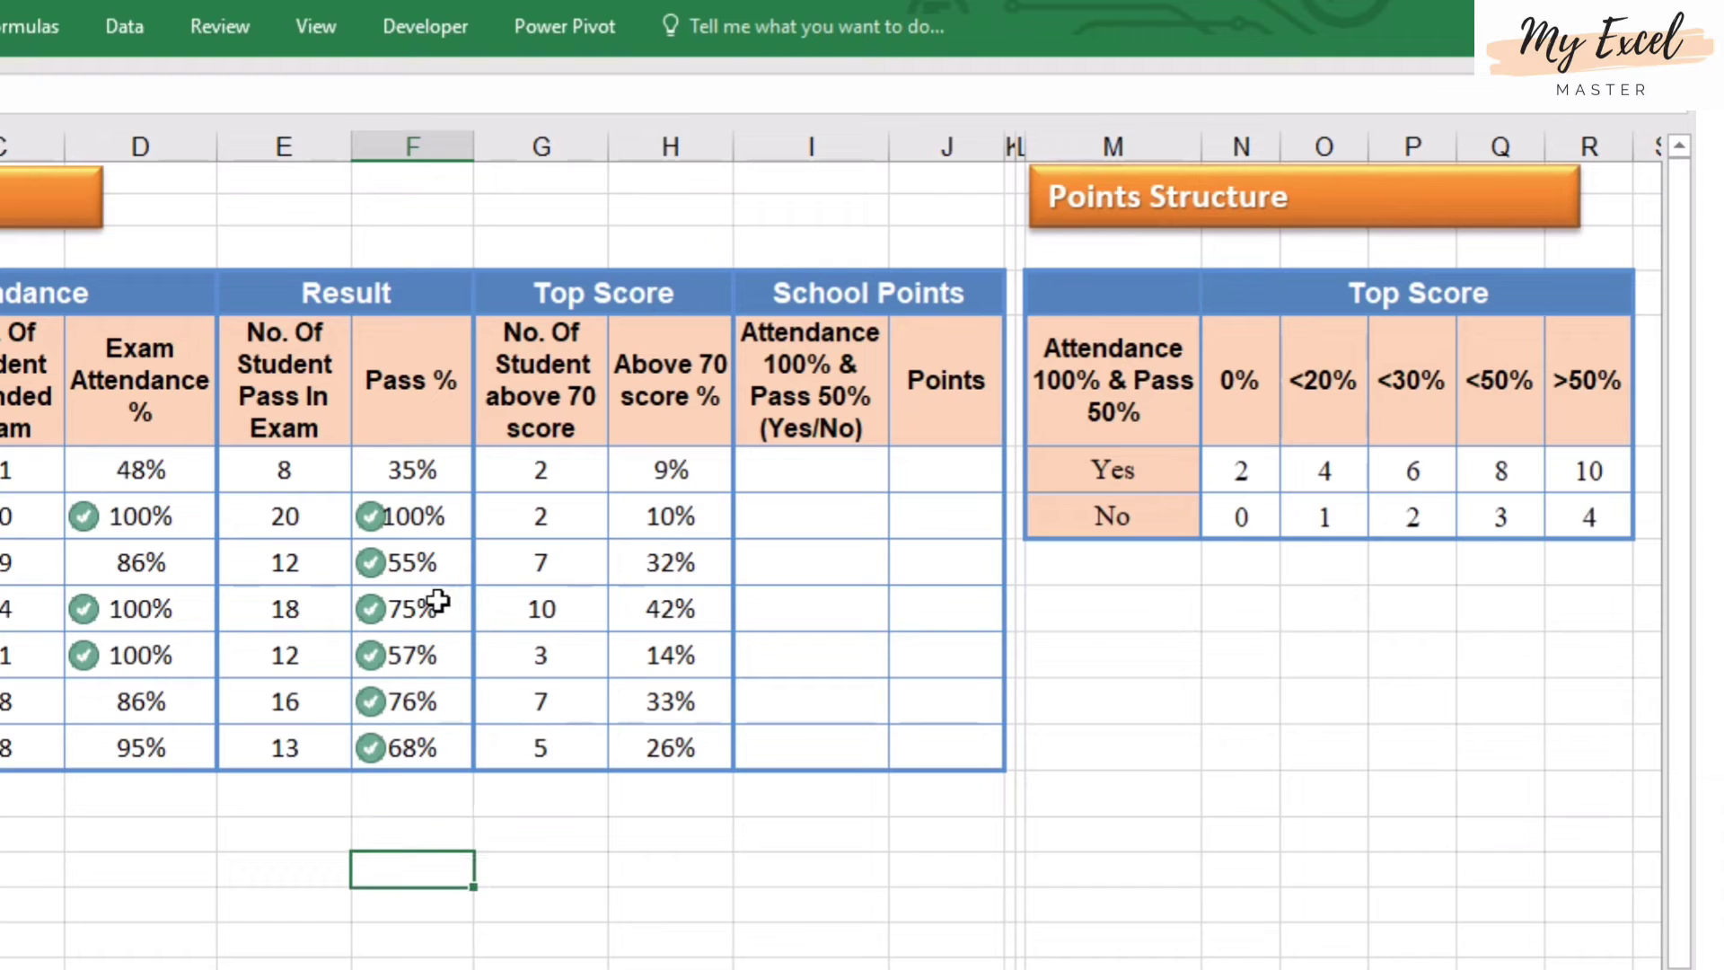
Begin an IF formula in I6, under Attendance 100% & Pass 50%, with an AND test whose first condition is D6=100%
{"action": "left_click", "coordinate": [807, 484]}
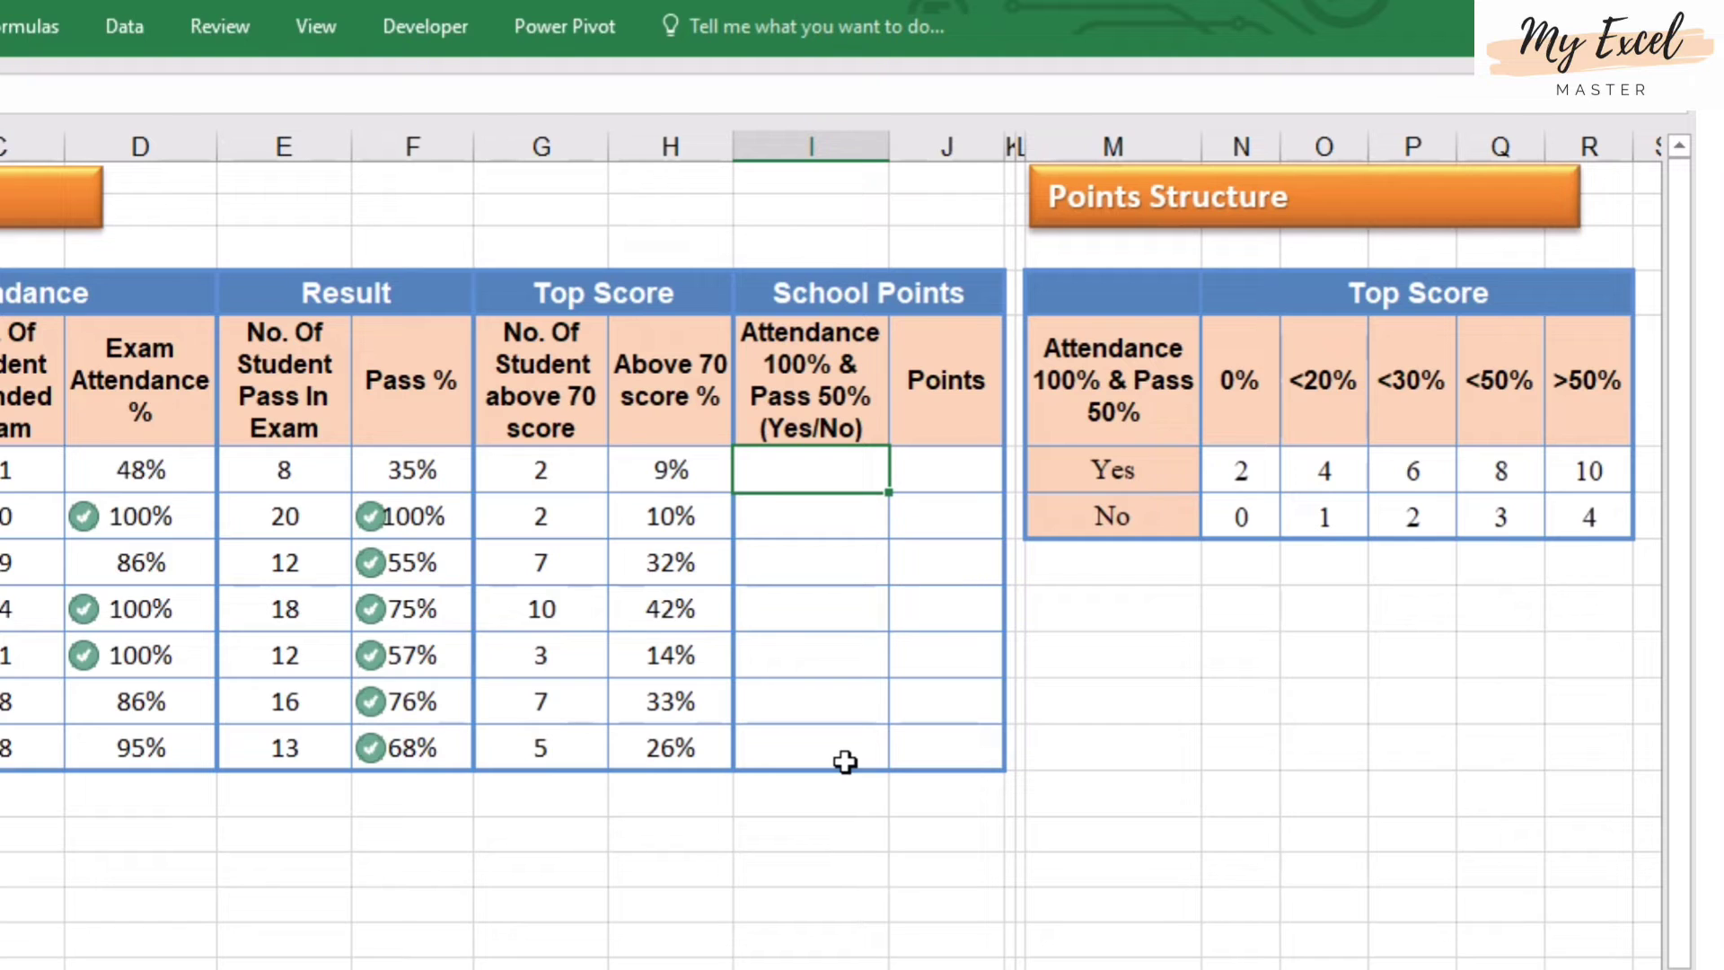
{"action": "left_click", "coordinate": [812, 388]}
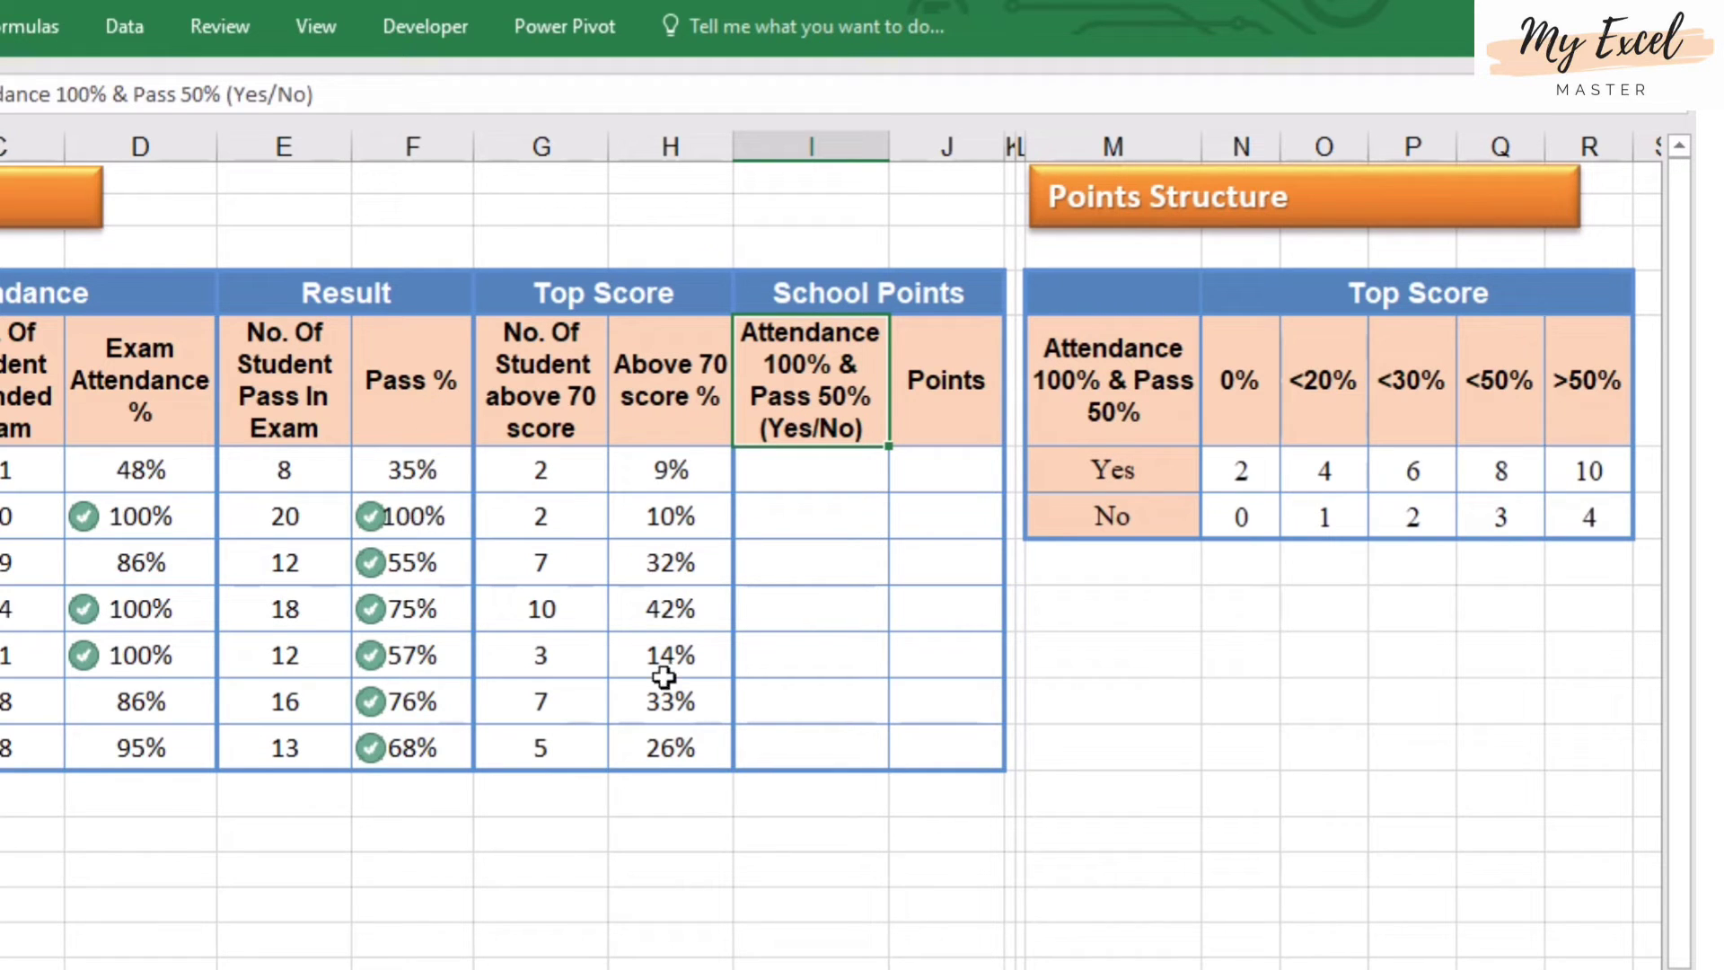
{"action": "left_click", "coordinate": [821, 474]}
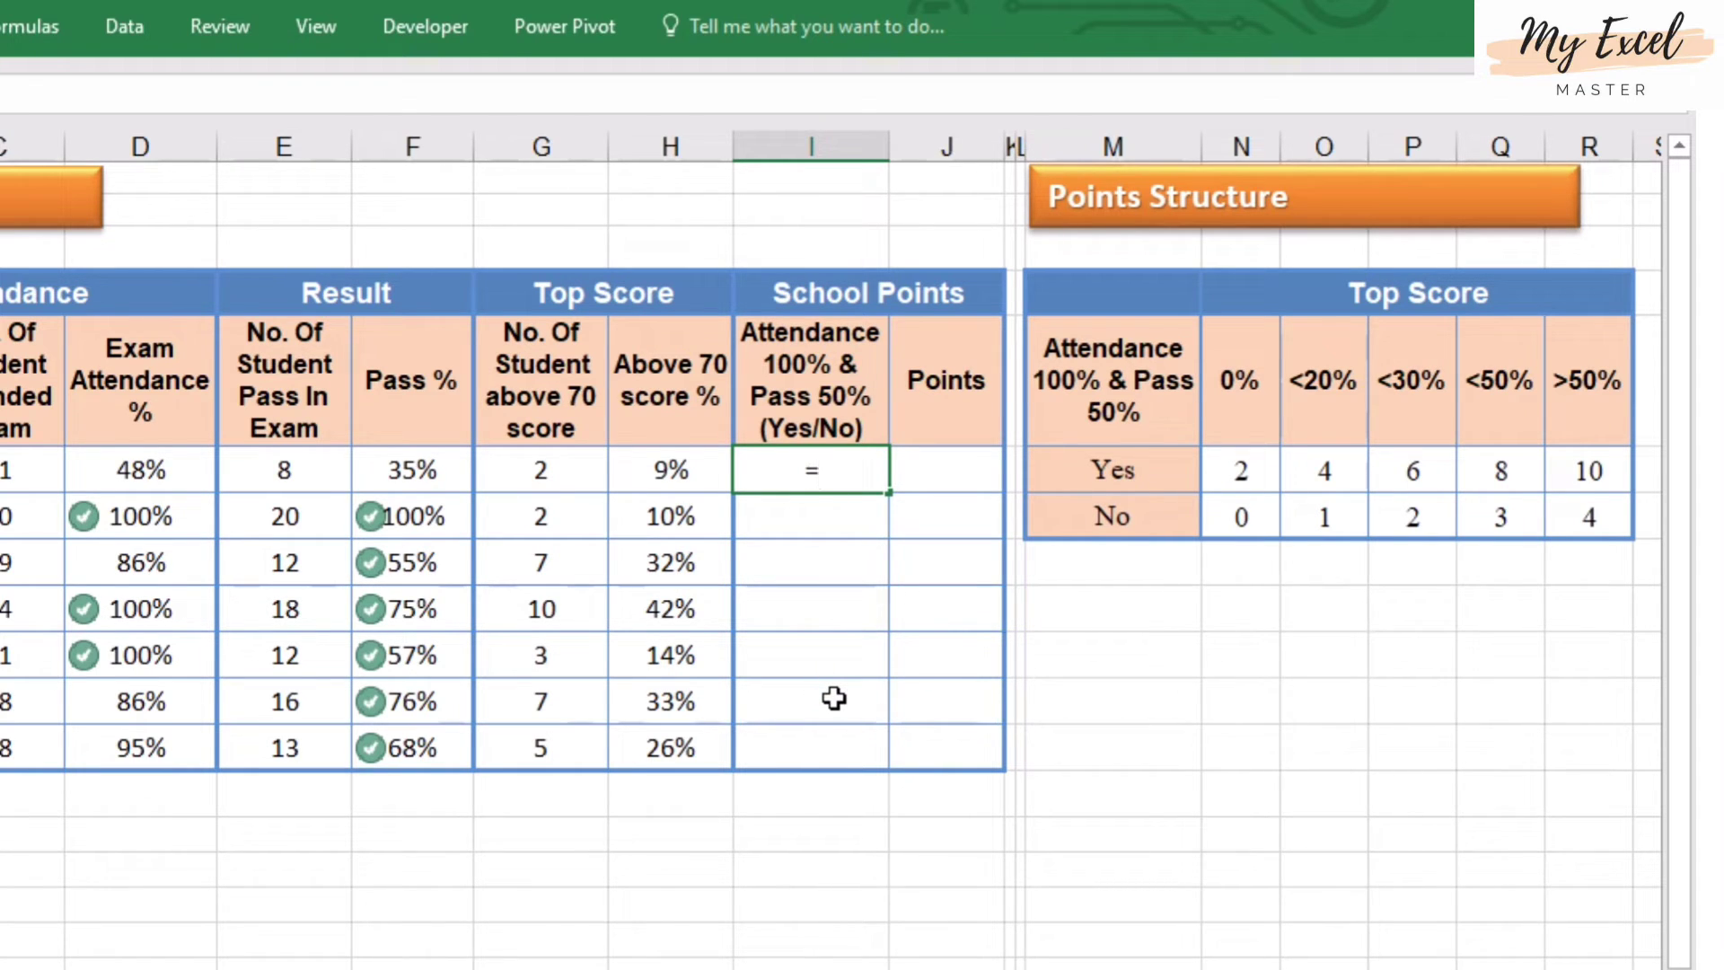
{"action": "type", "text": "=if("}
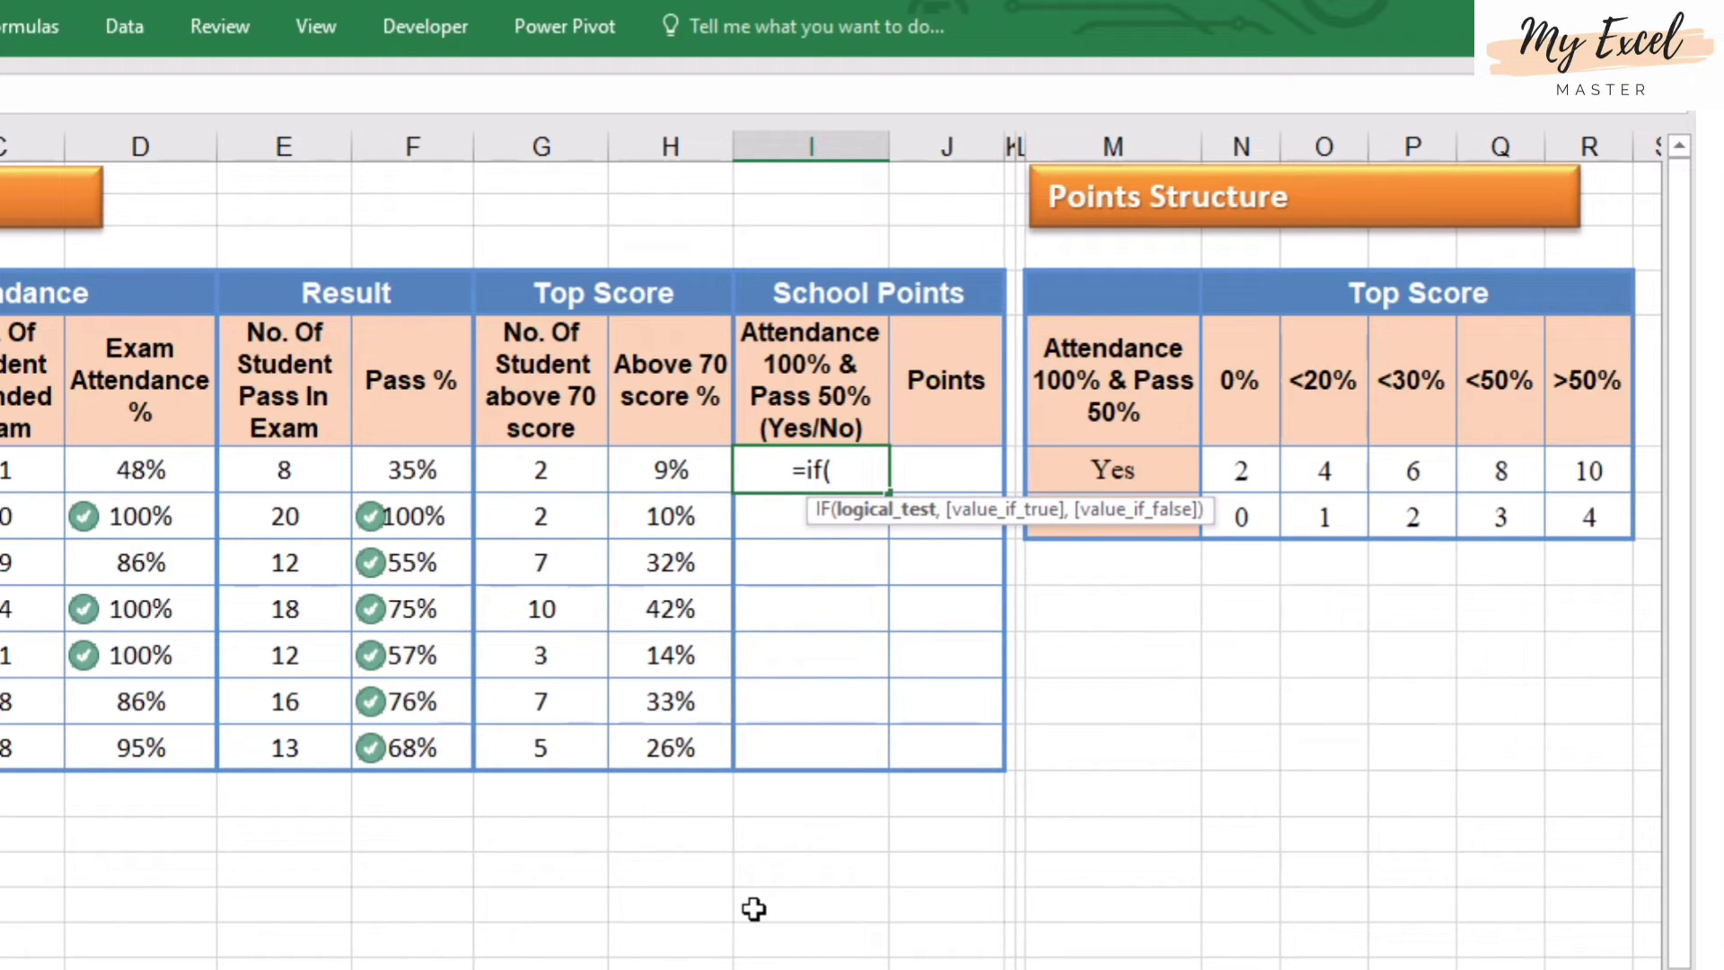
{"action": "type", "text": "and"}
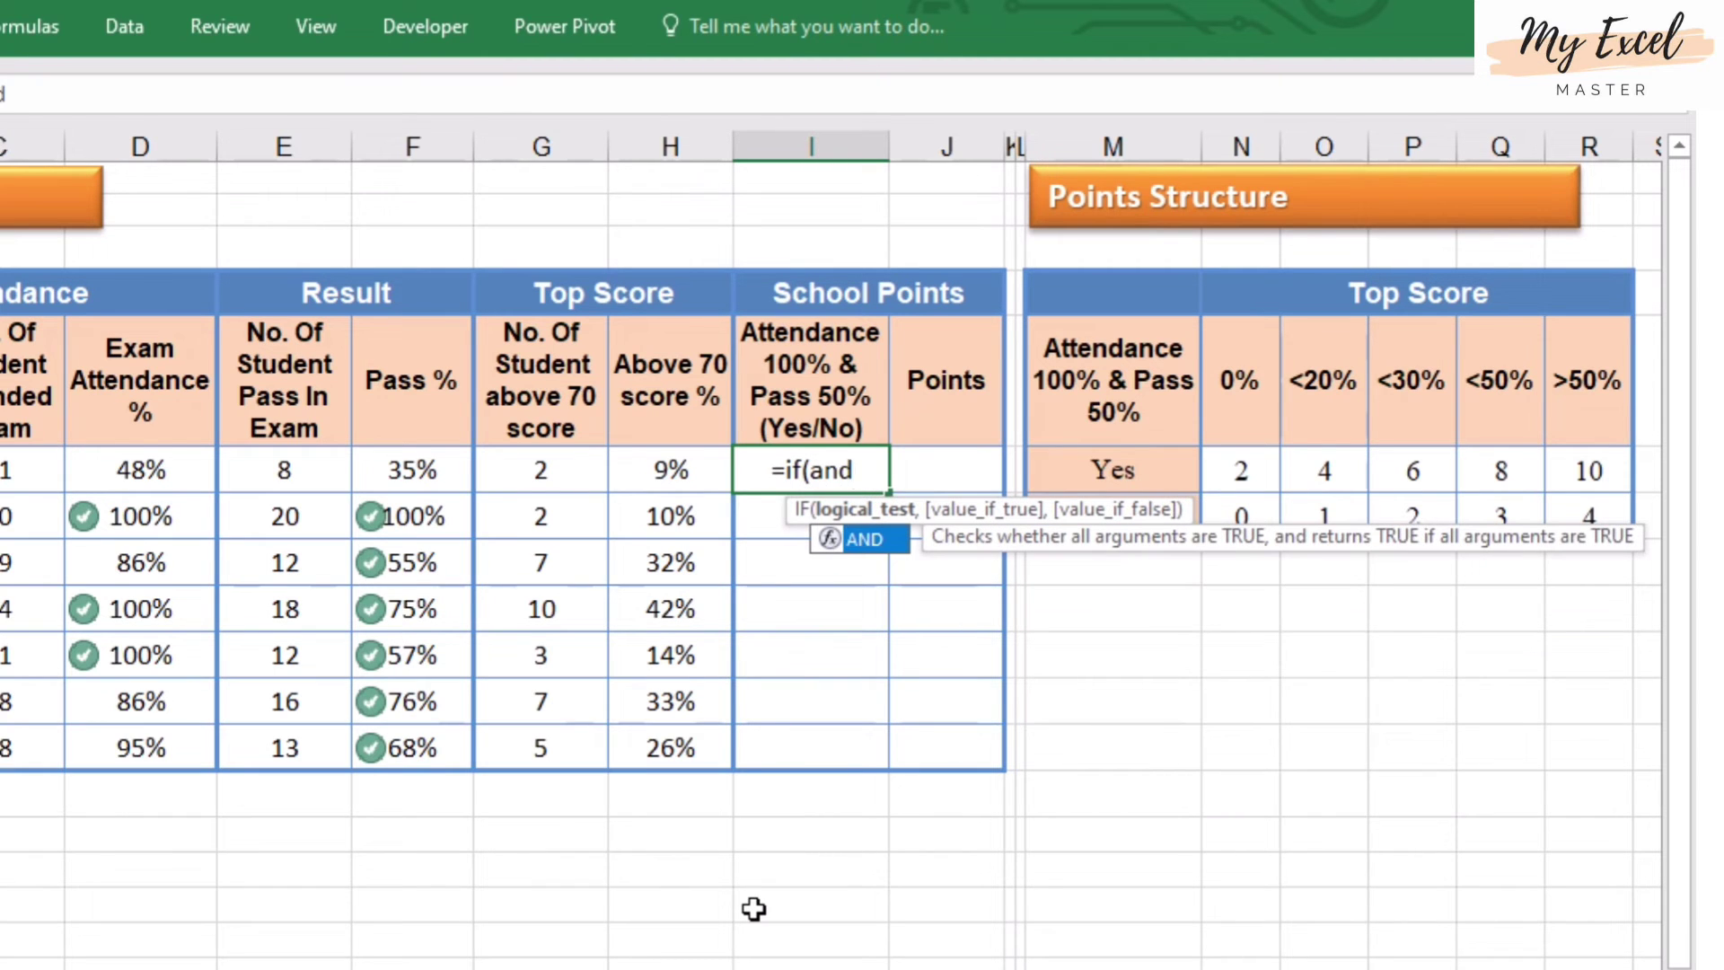
{"action": "type", "text": "("}
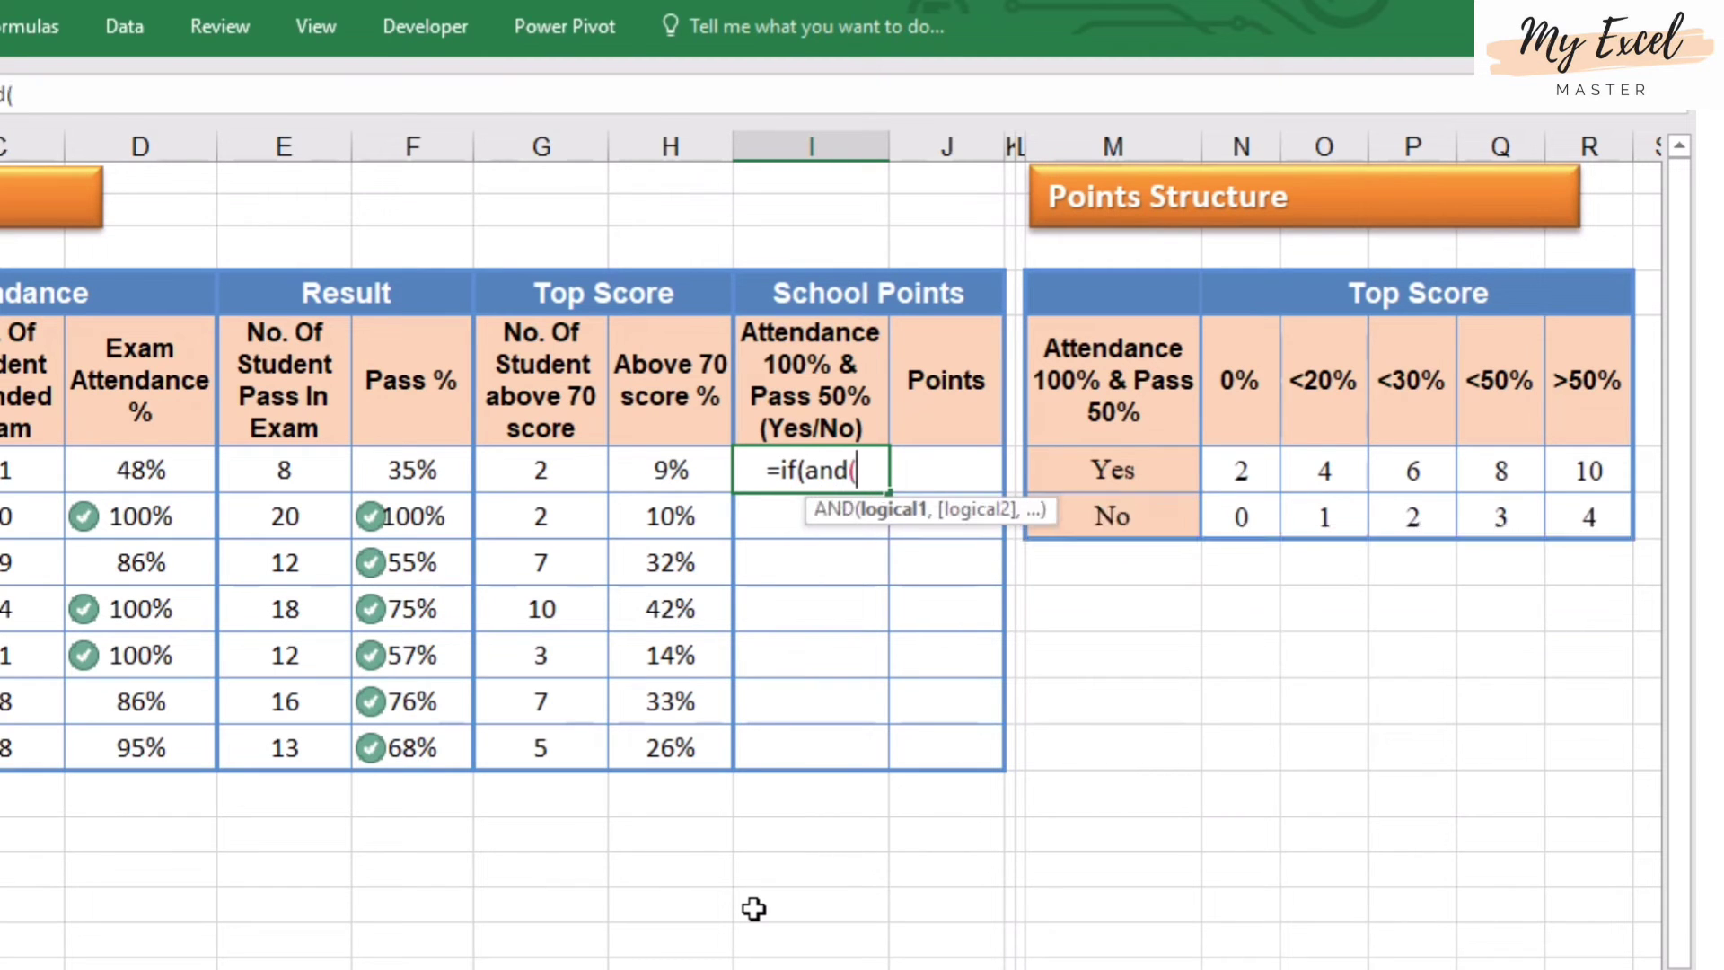
{"action": "left_click", "coordinate": [148, 463]}
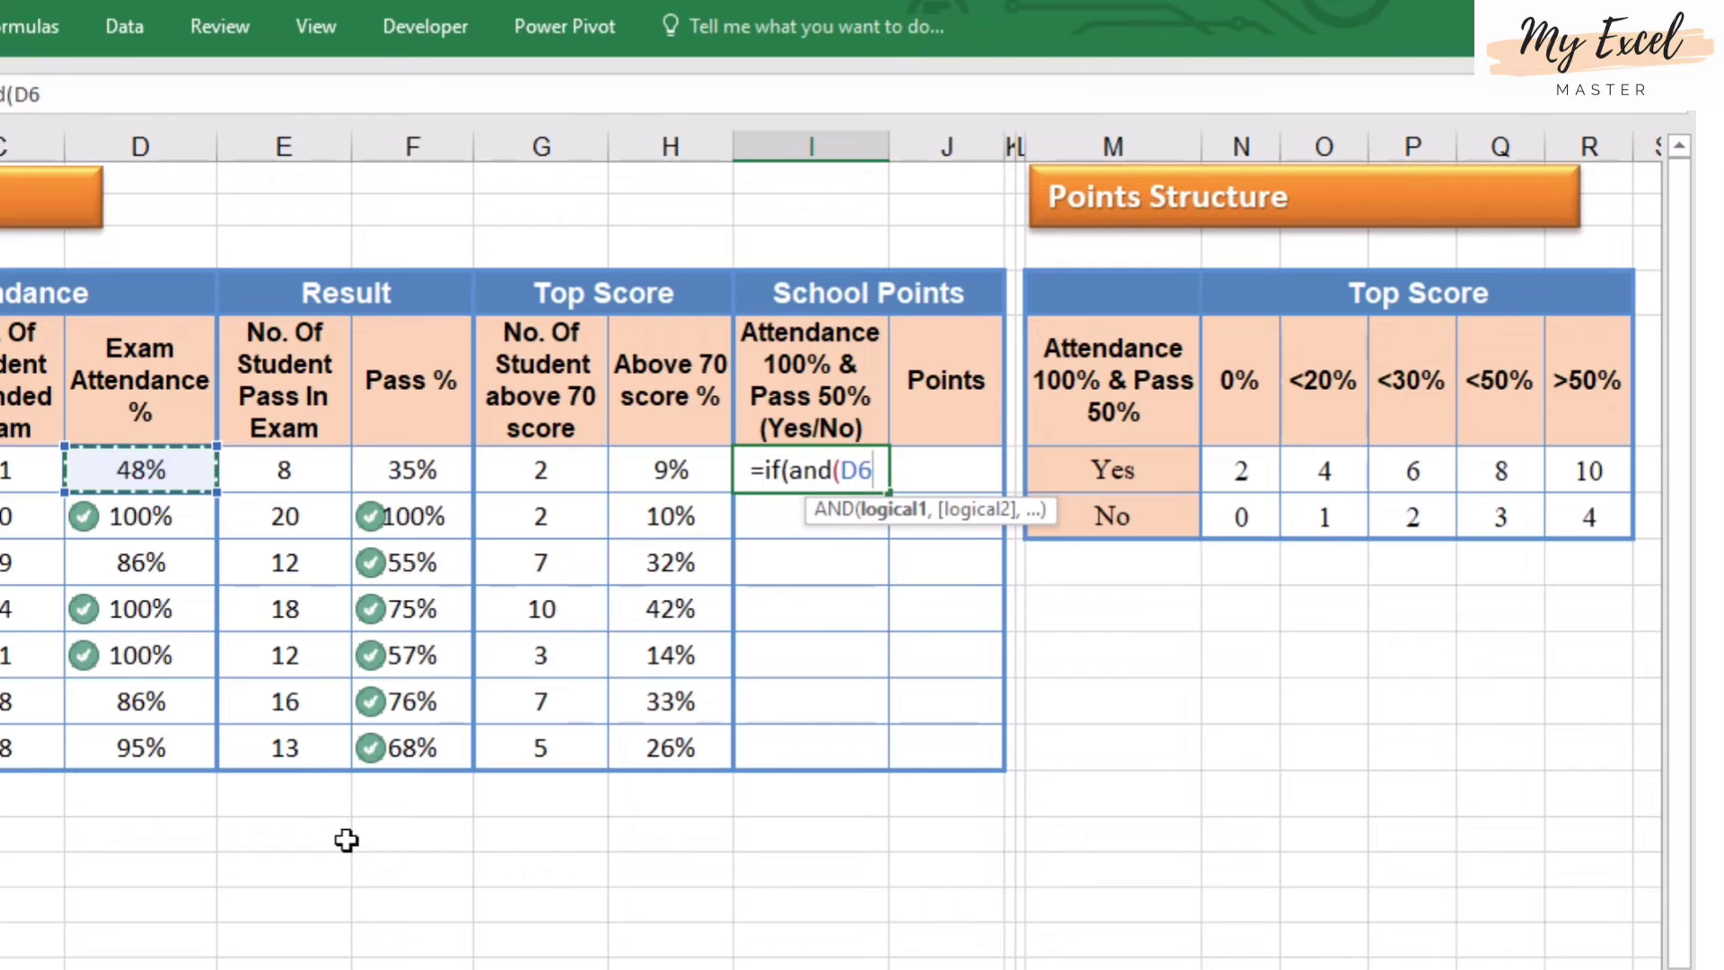
{"action": "type", "text": "="}
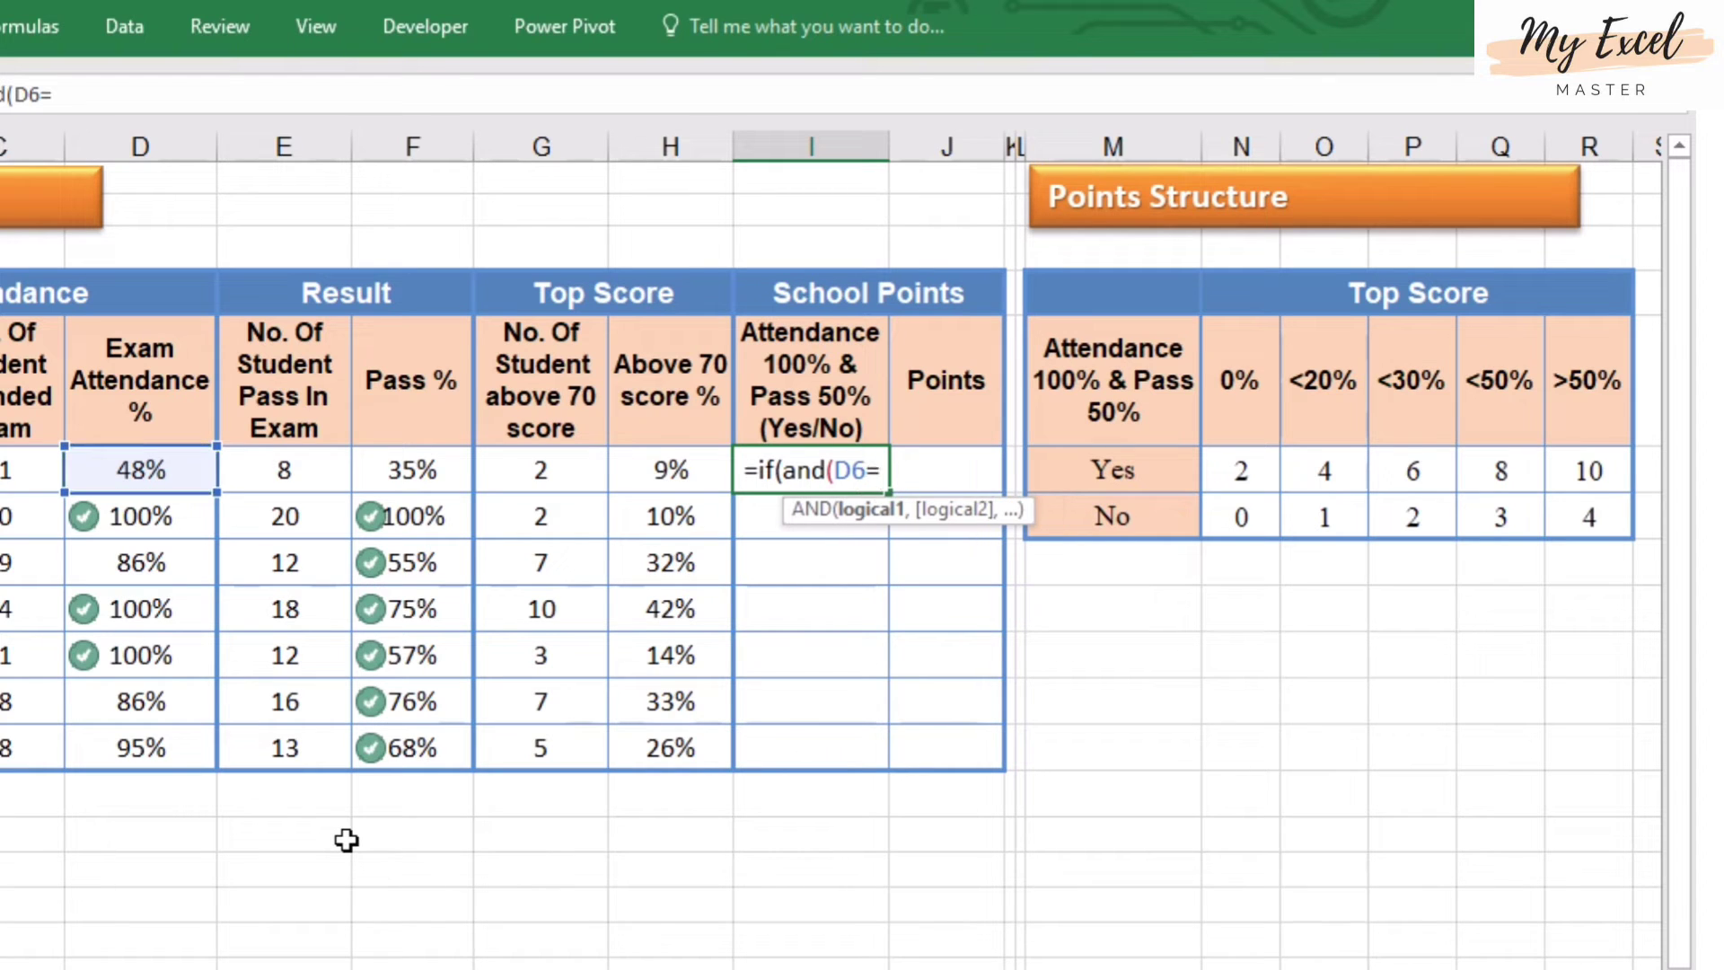
{"action": "type", "text": "100%"}
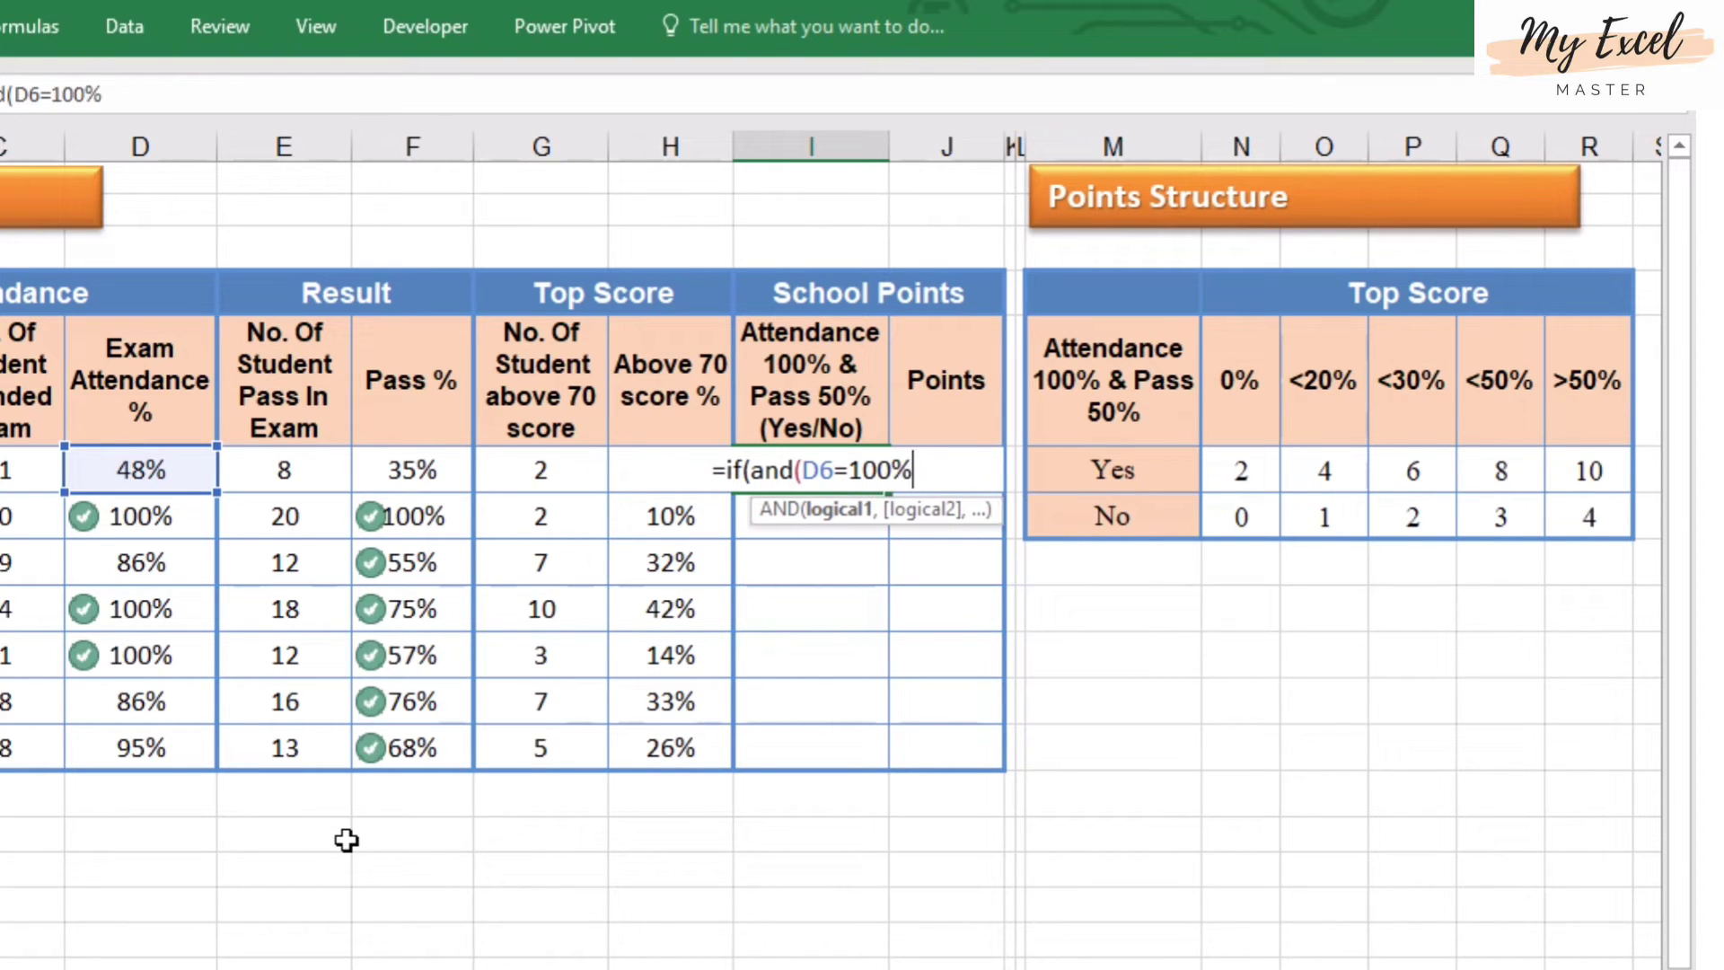
{"action": "type", "text": ","}
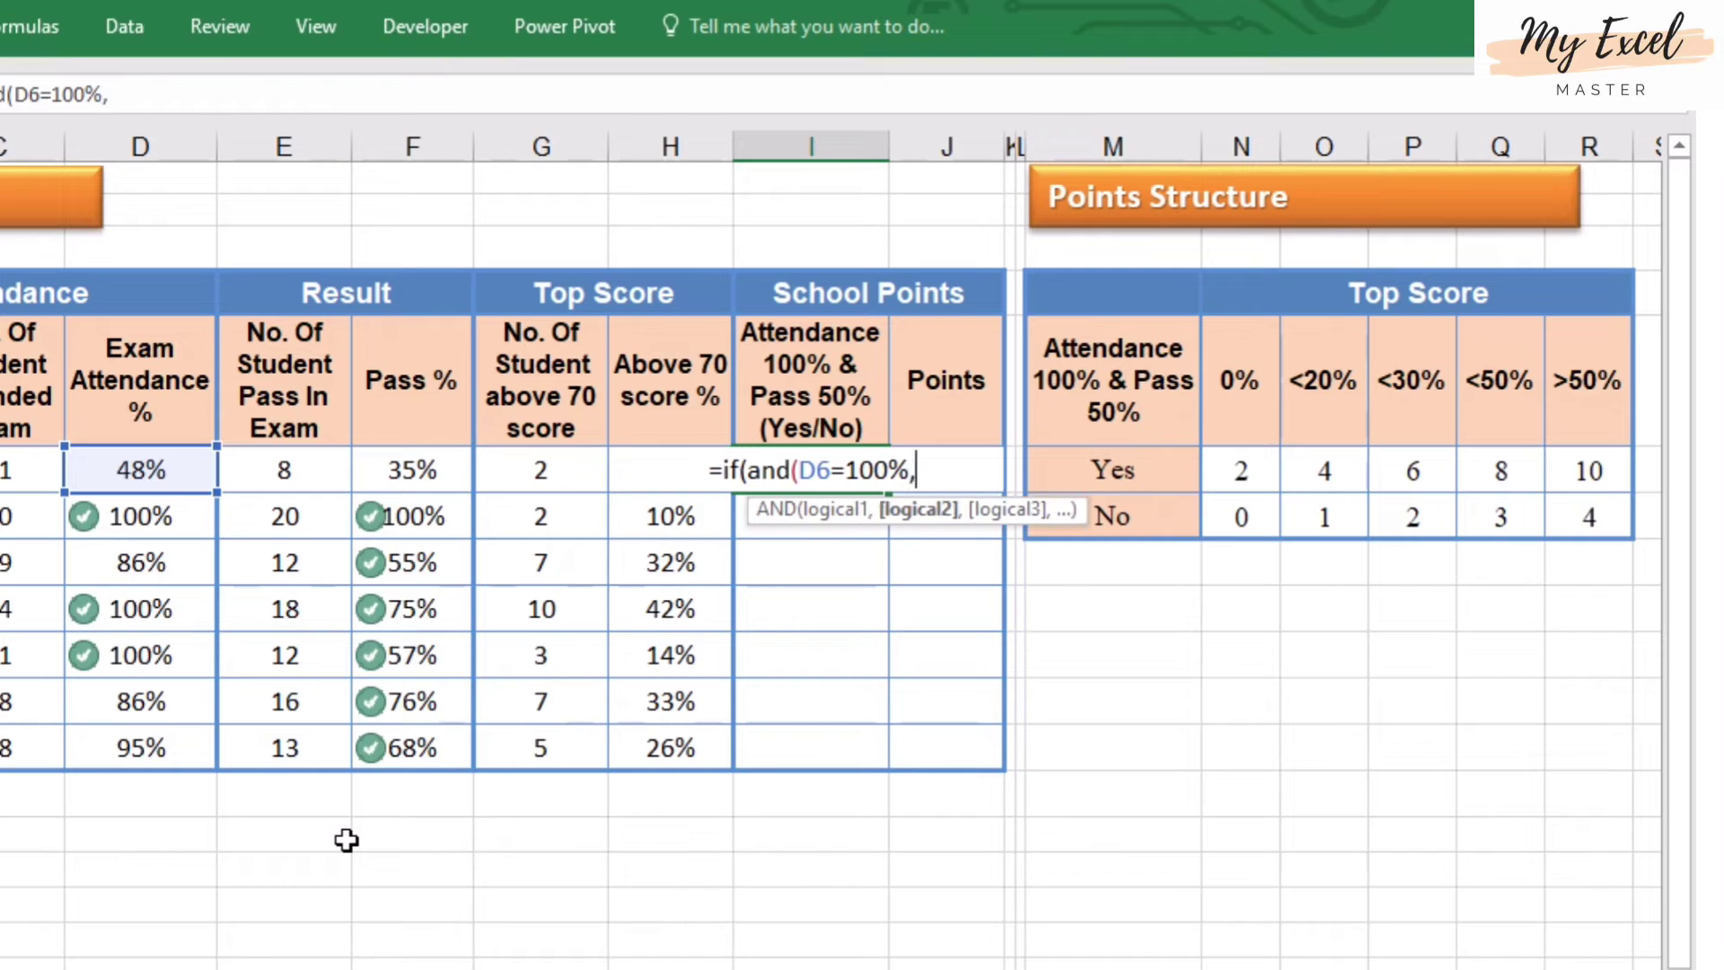
Add F6>=50% as the second condition of the AND test in the I6 formula and close the AND
{"action": "left_click", "coordinate": [422, 475]}
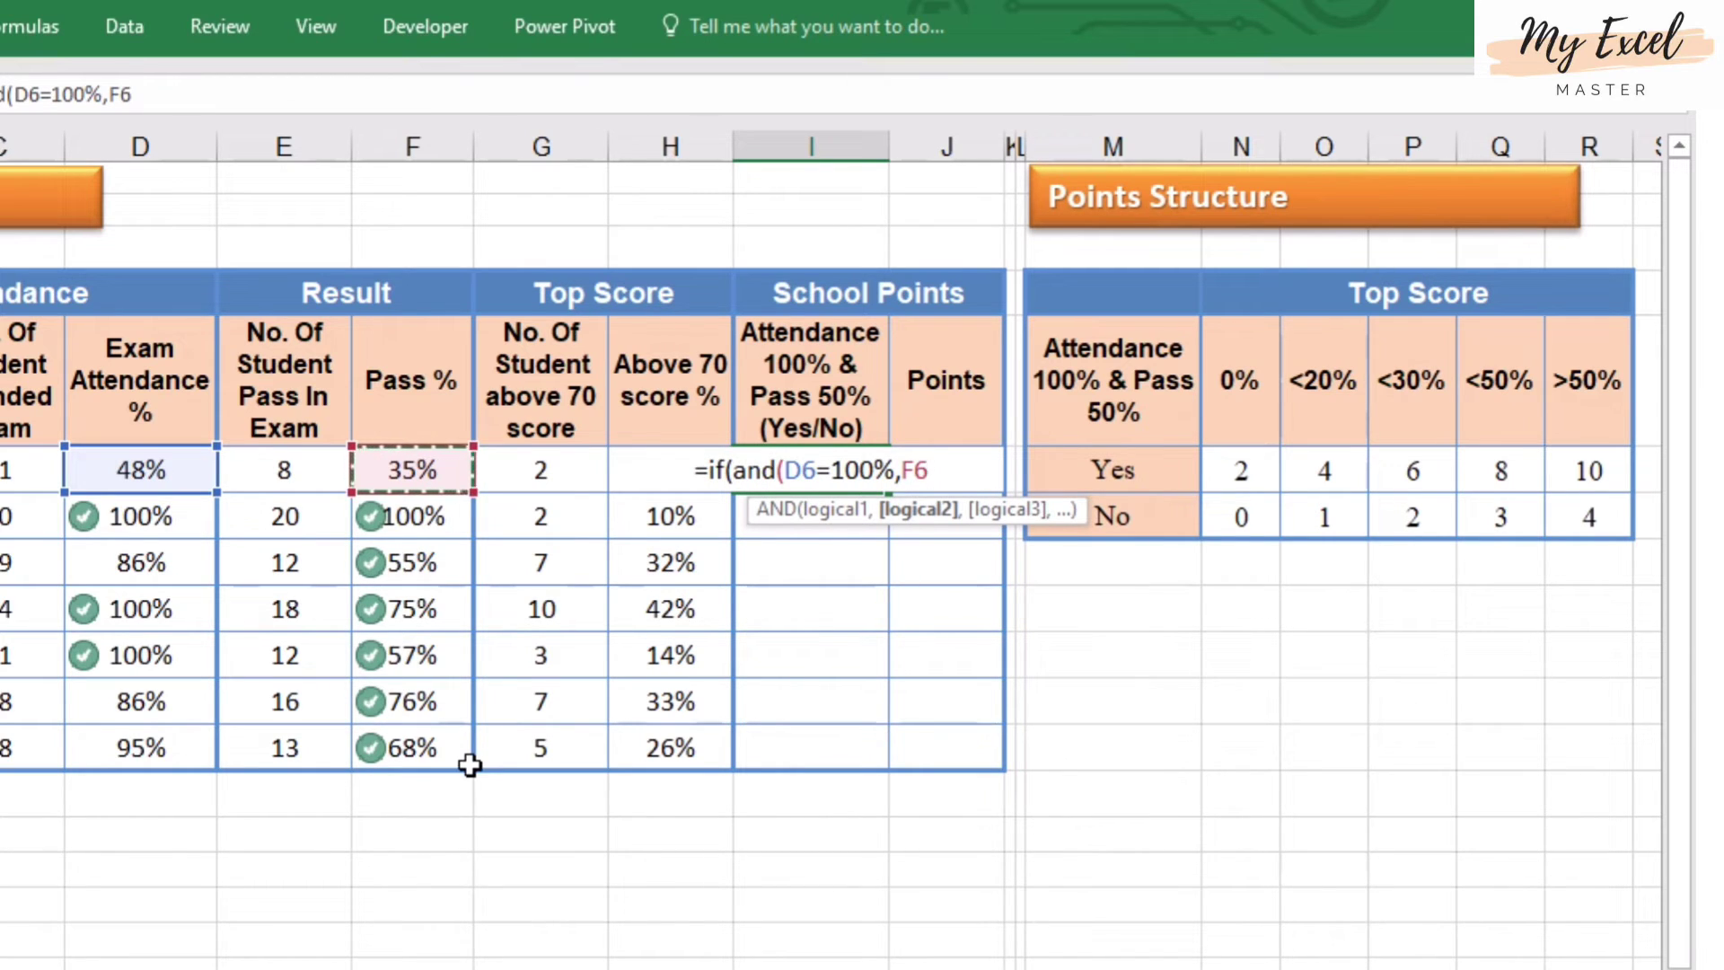
{"action": "type", "text": ">="}
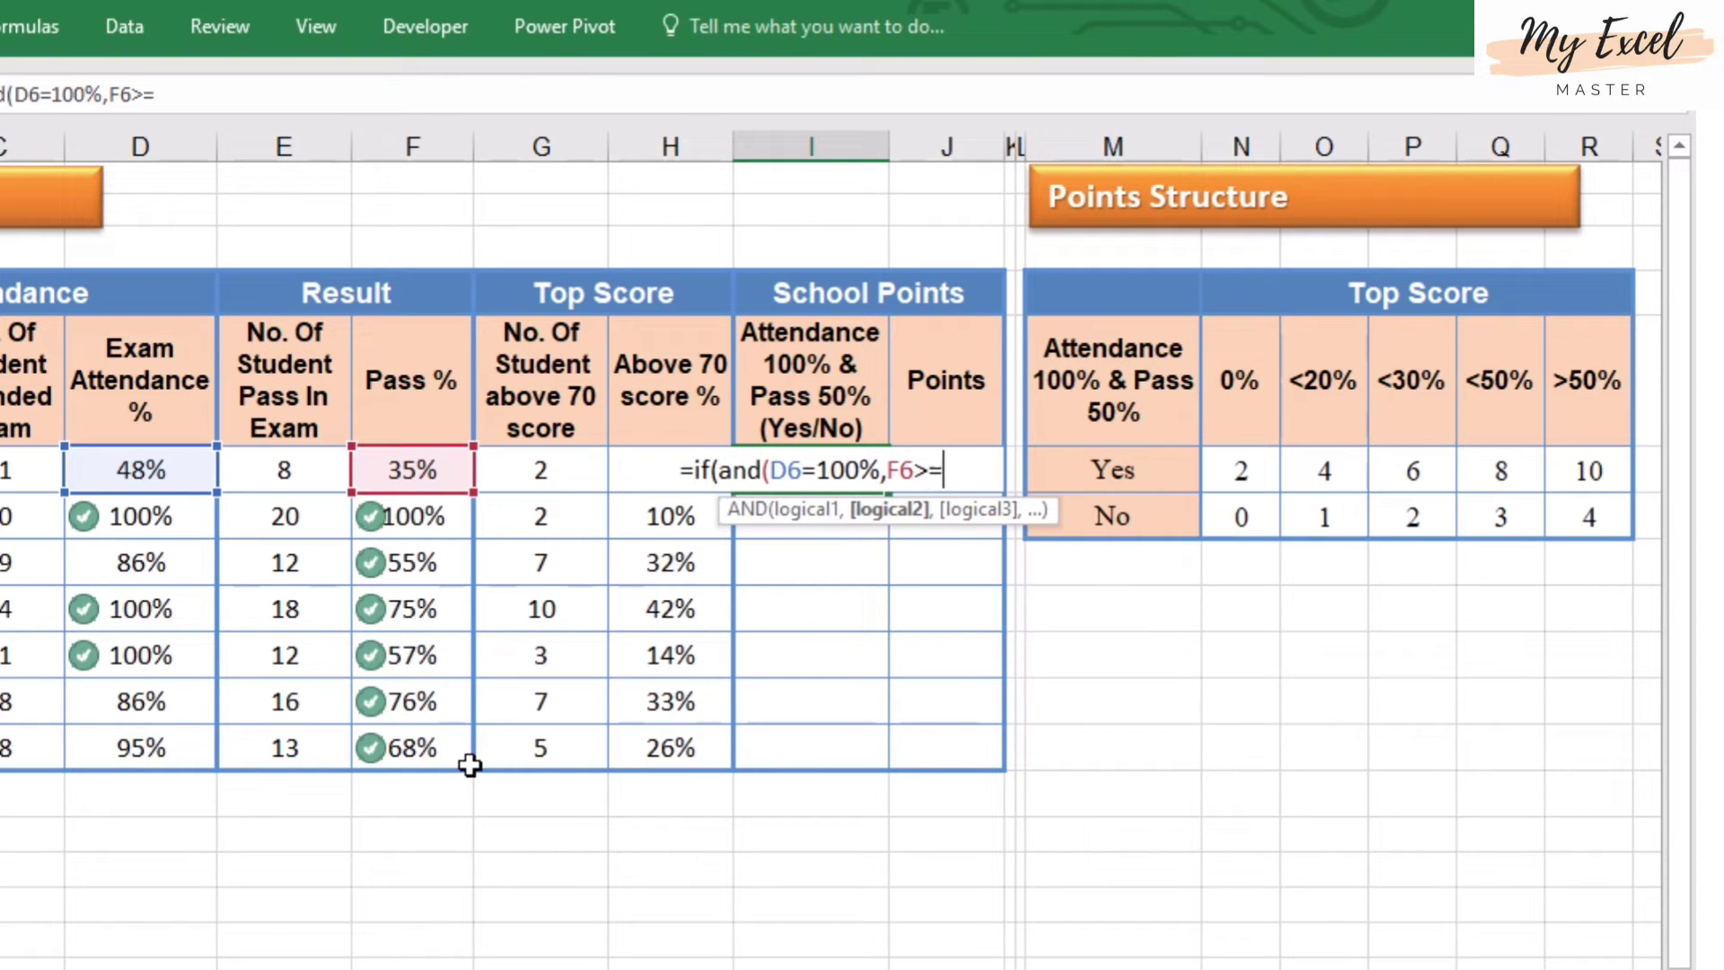
{"action": "type", "text": "50"}
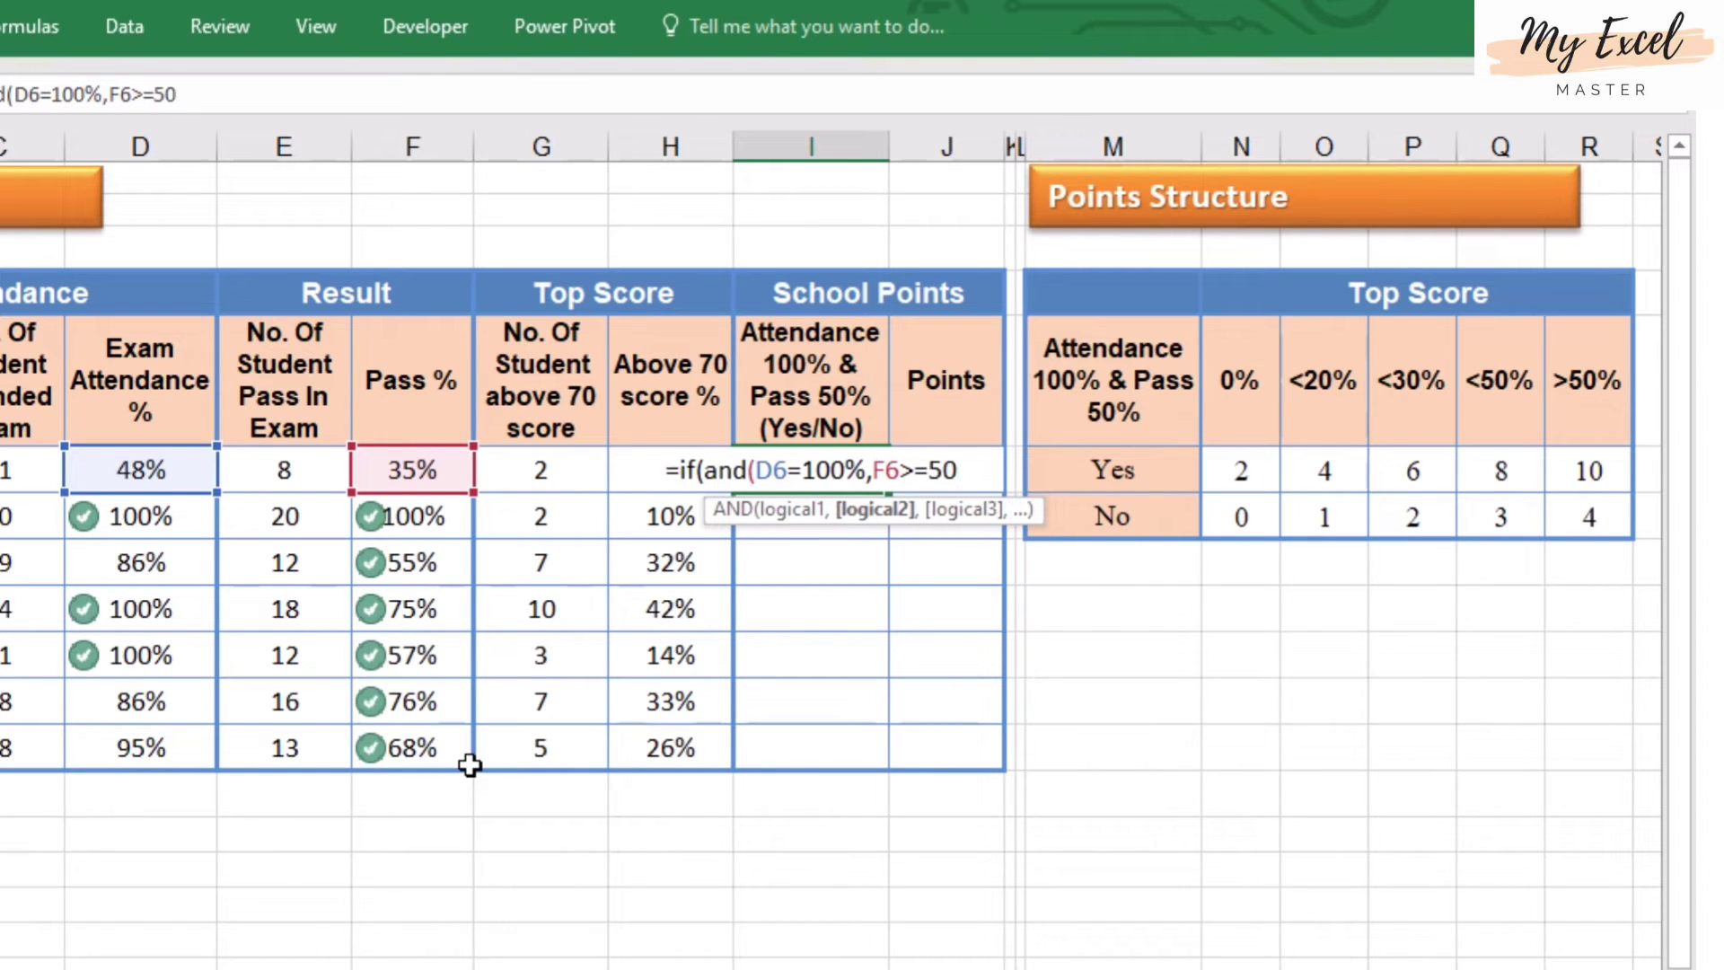
{"action": "type", "text": "%"}
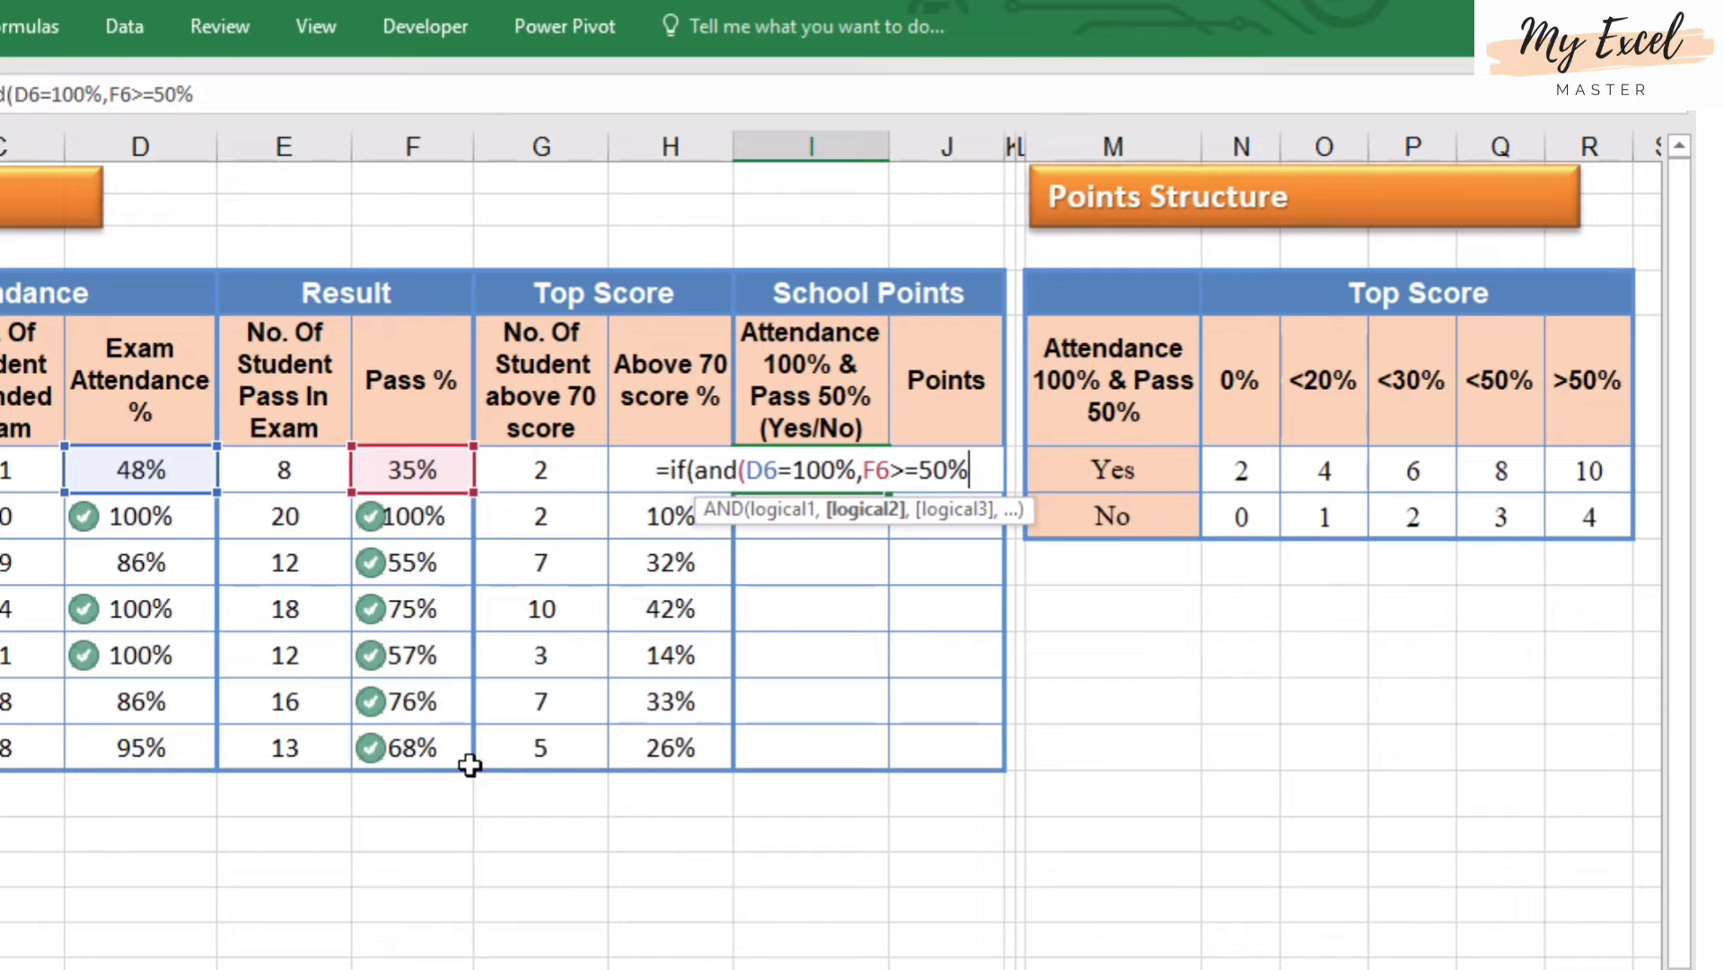
{"action": "type", "text": ")"}
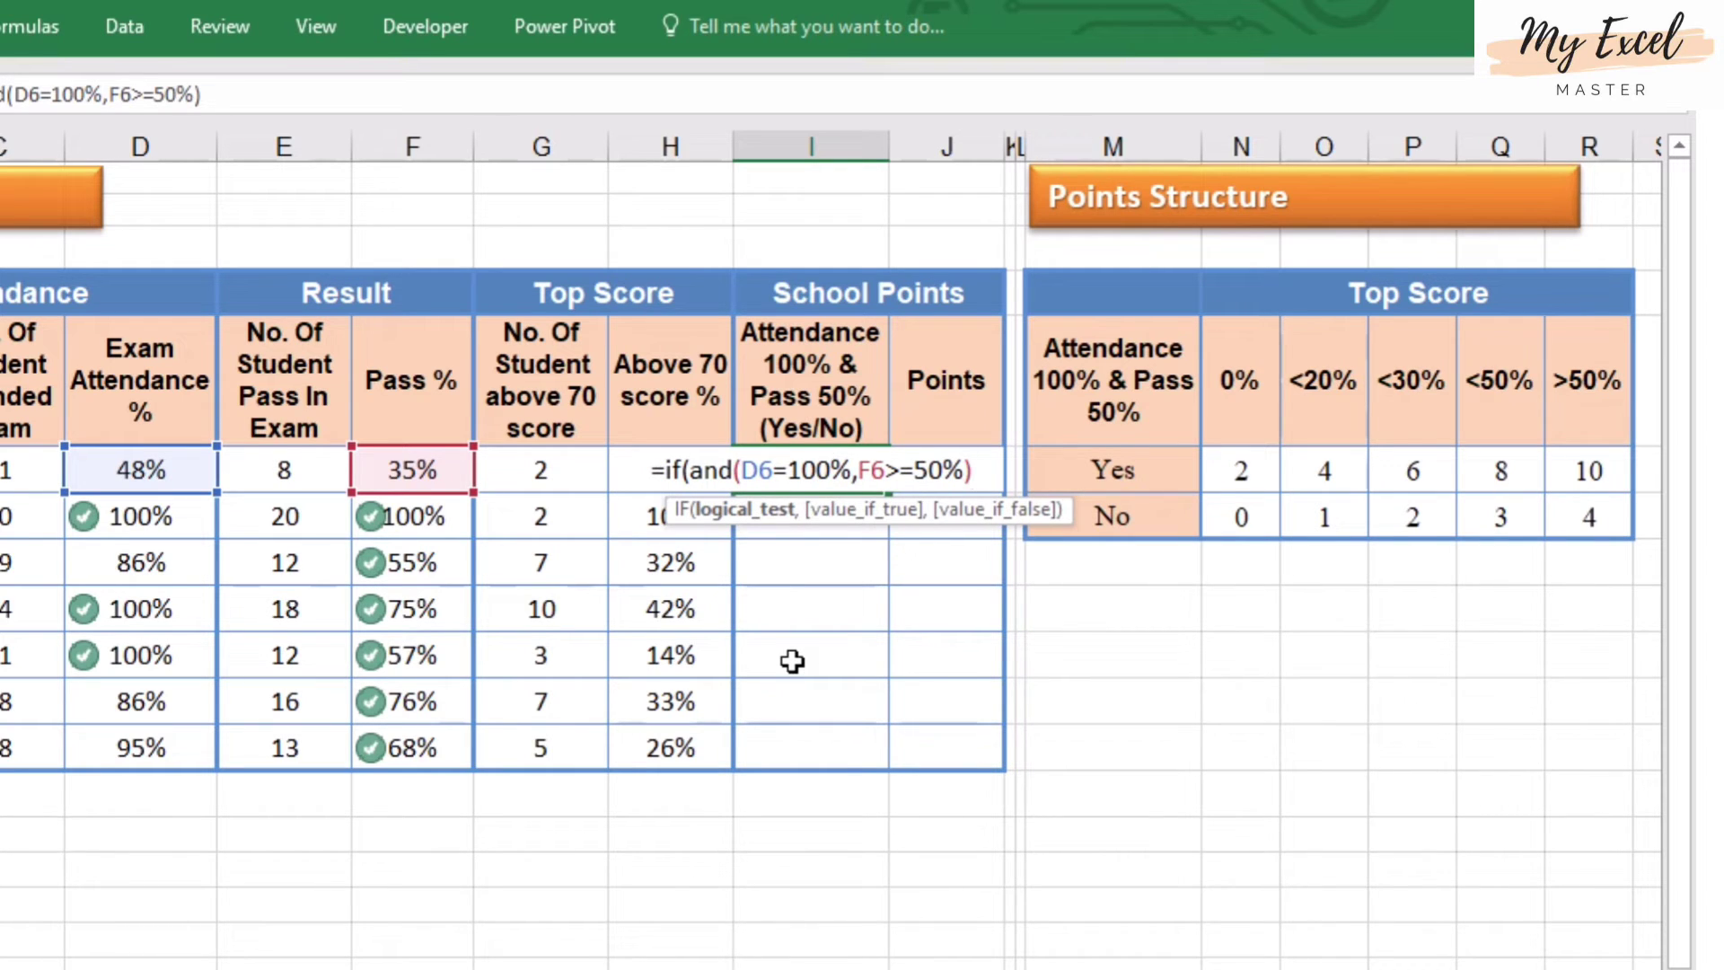
Complete the I6 formula so it returns "Yes" when the test is true and "No" when false
{"action": "type", "text": ","}
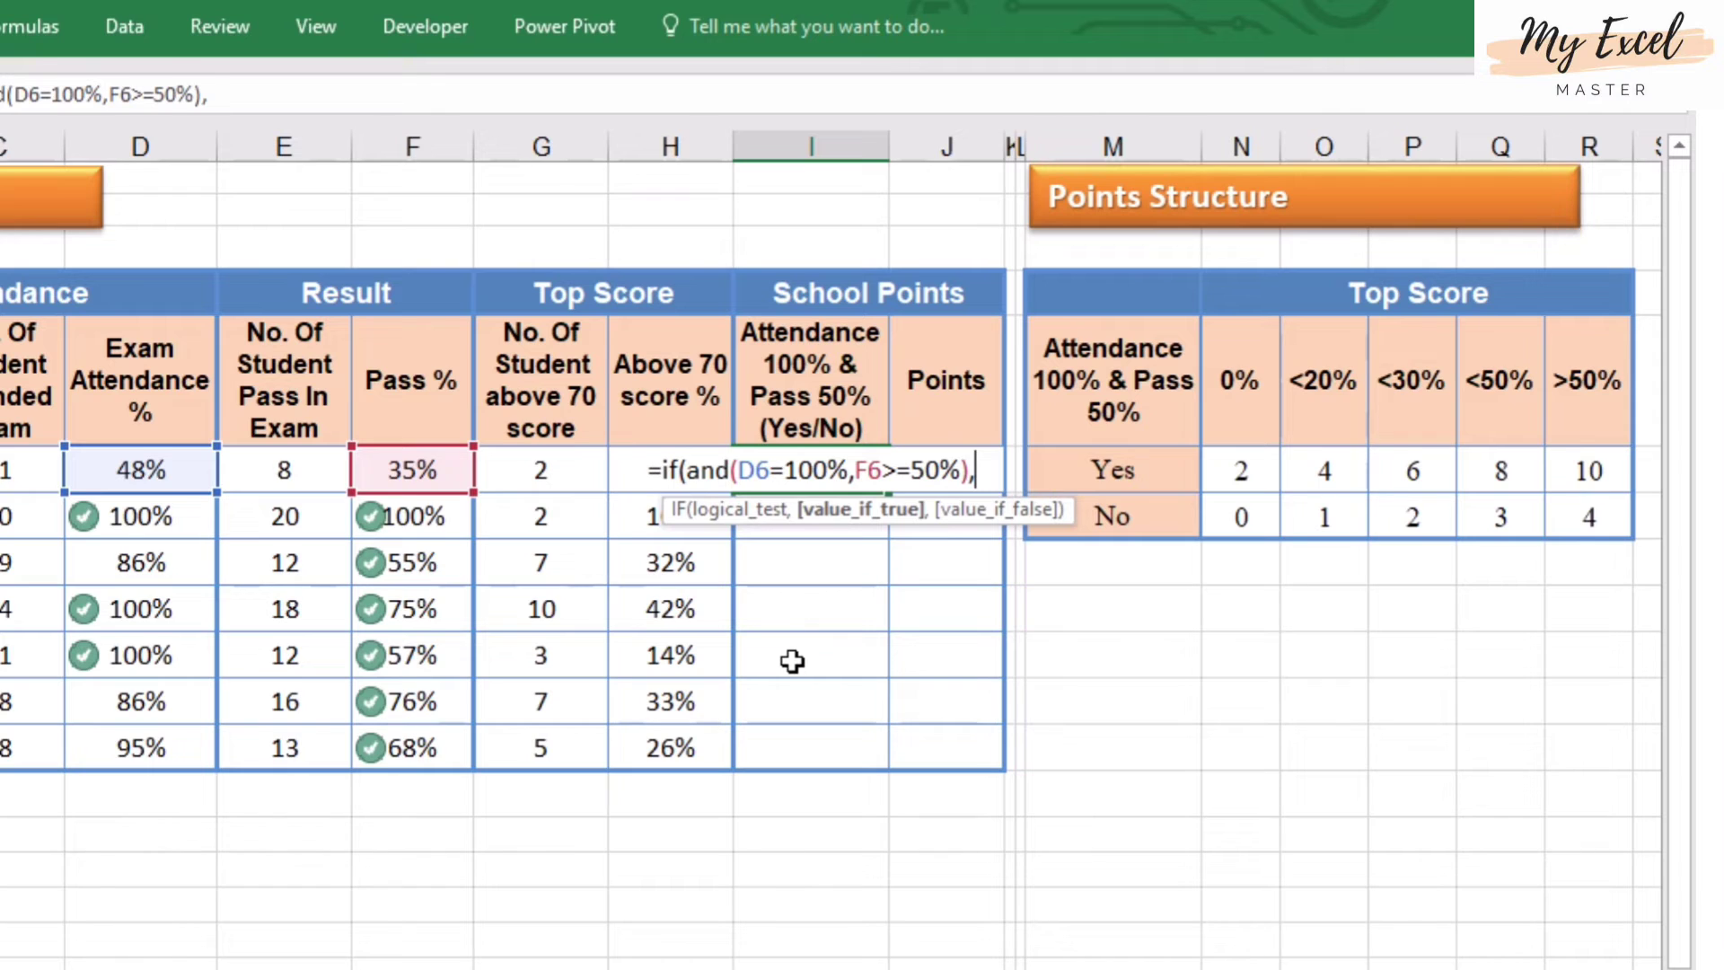
{"action": "type", "text": "\"Yes\""}
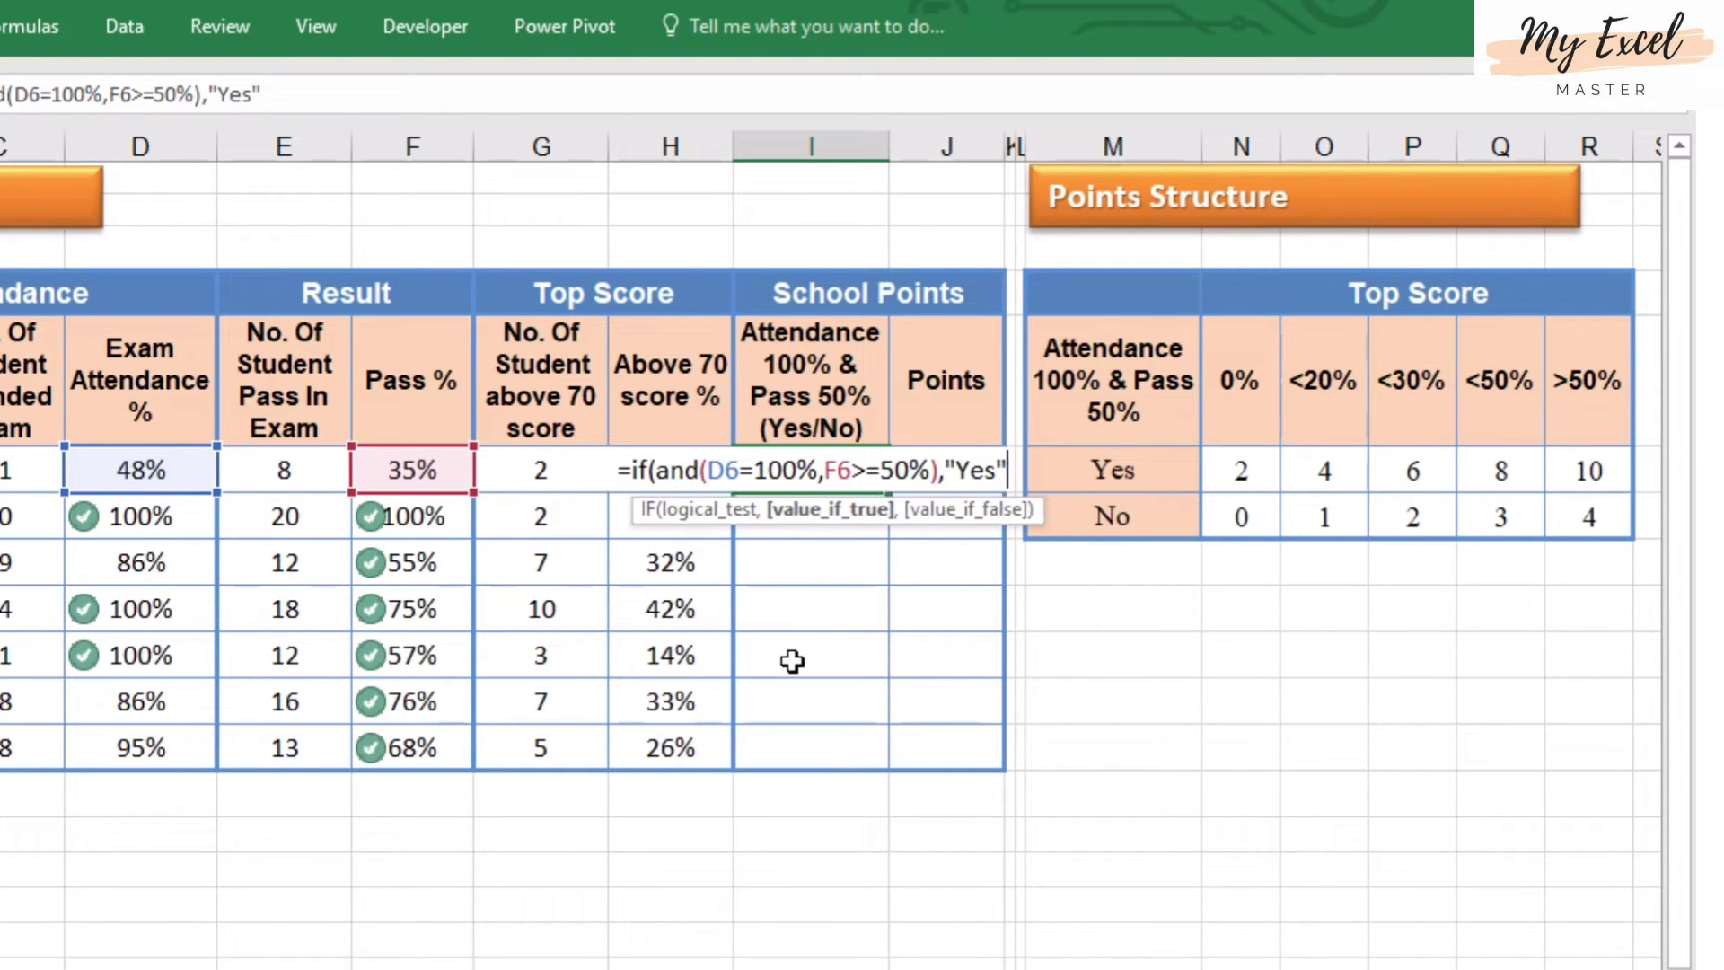
{"action": "type", "text": ",\""}
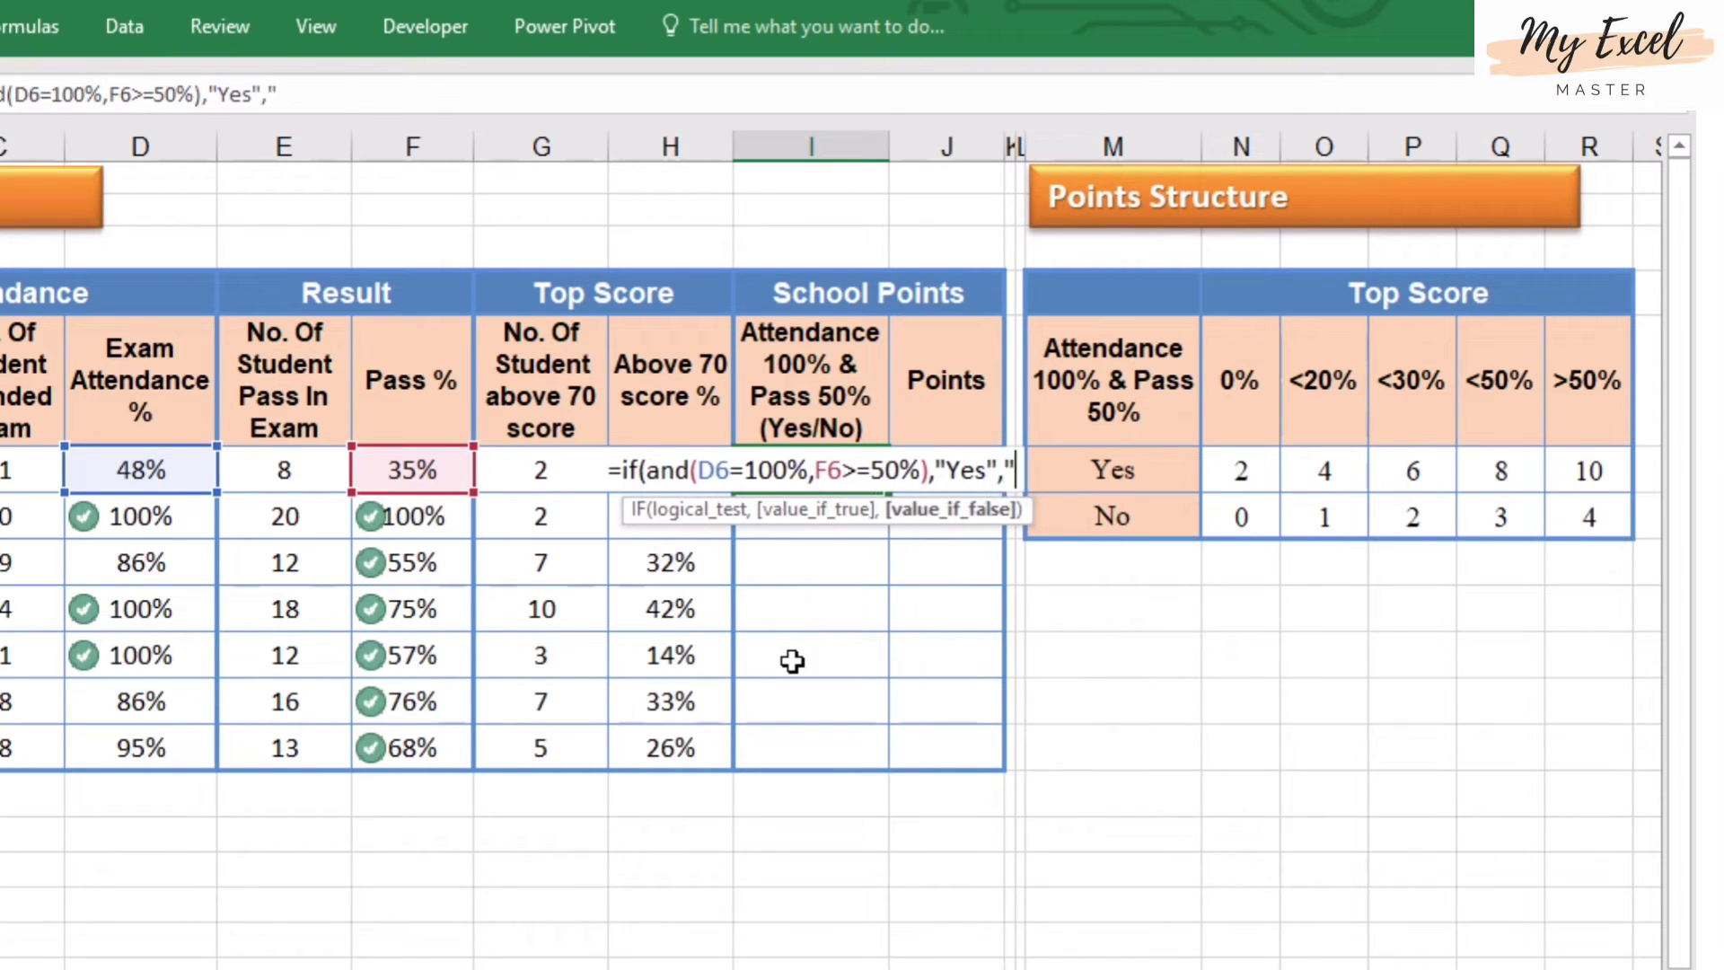
{"action": "type", "text": "No\")"}
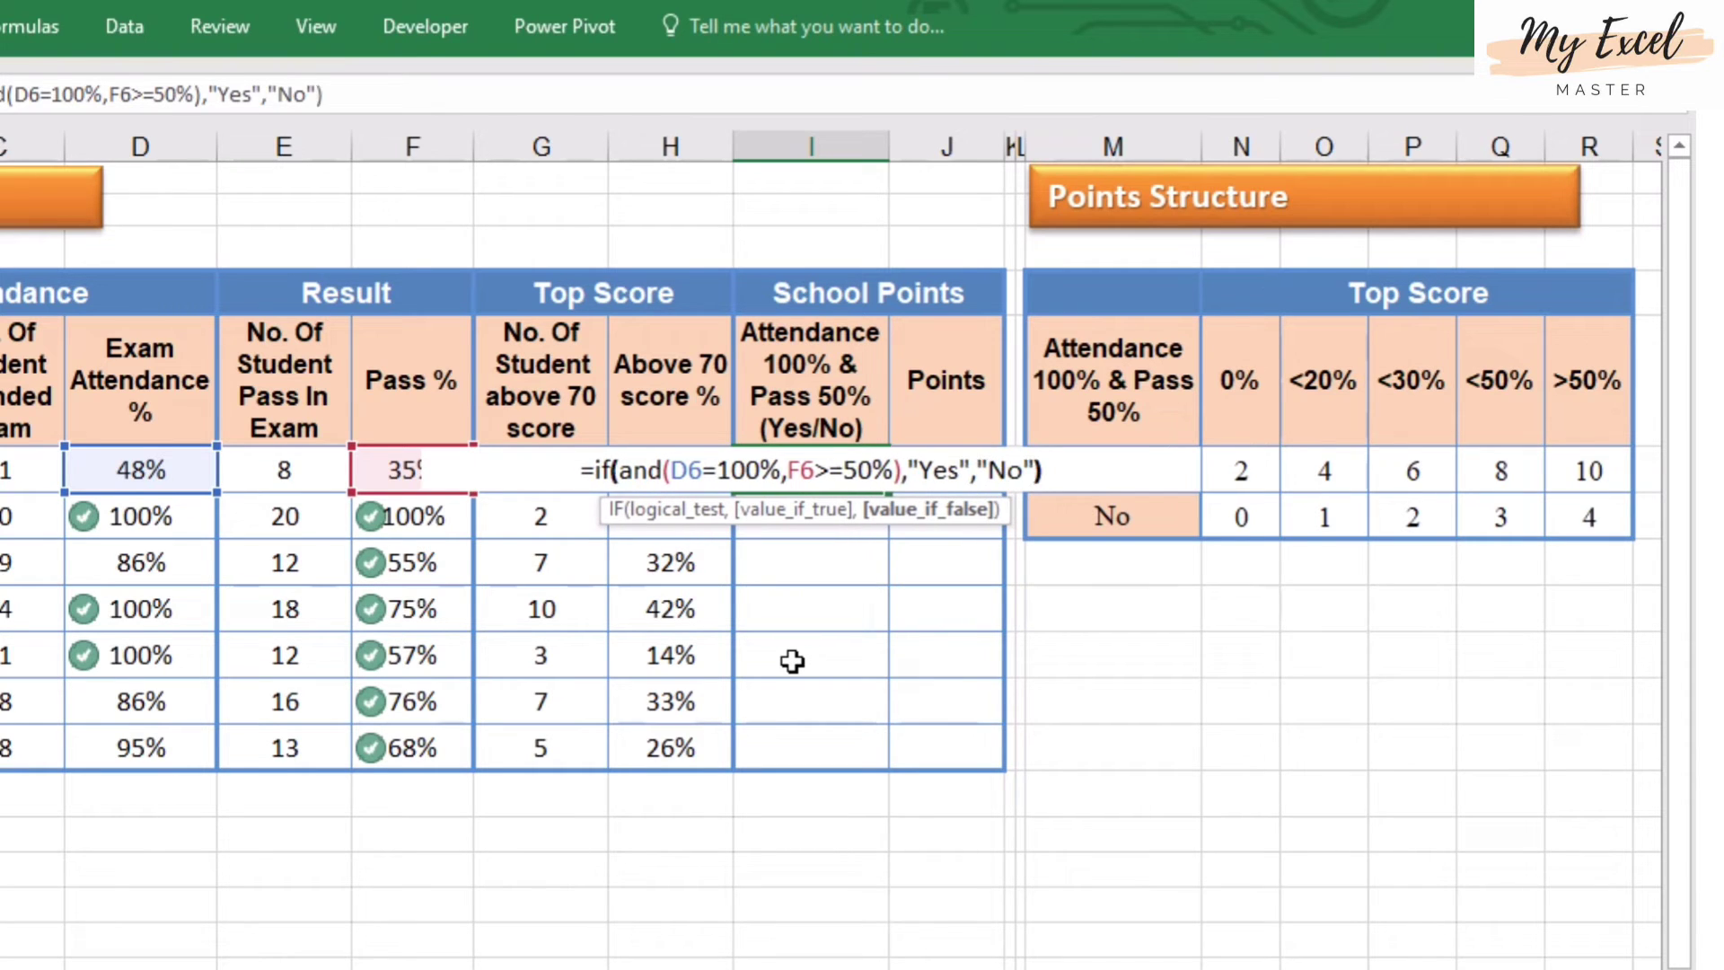
{"action": "key", "text": "Return"}
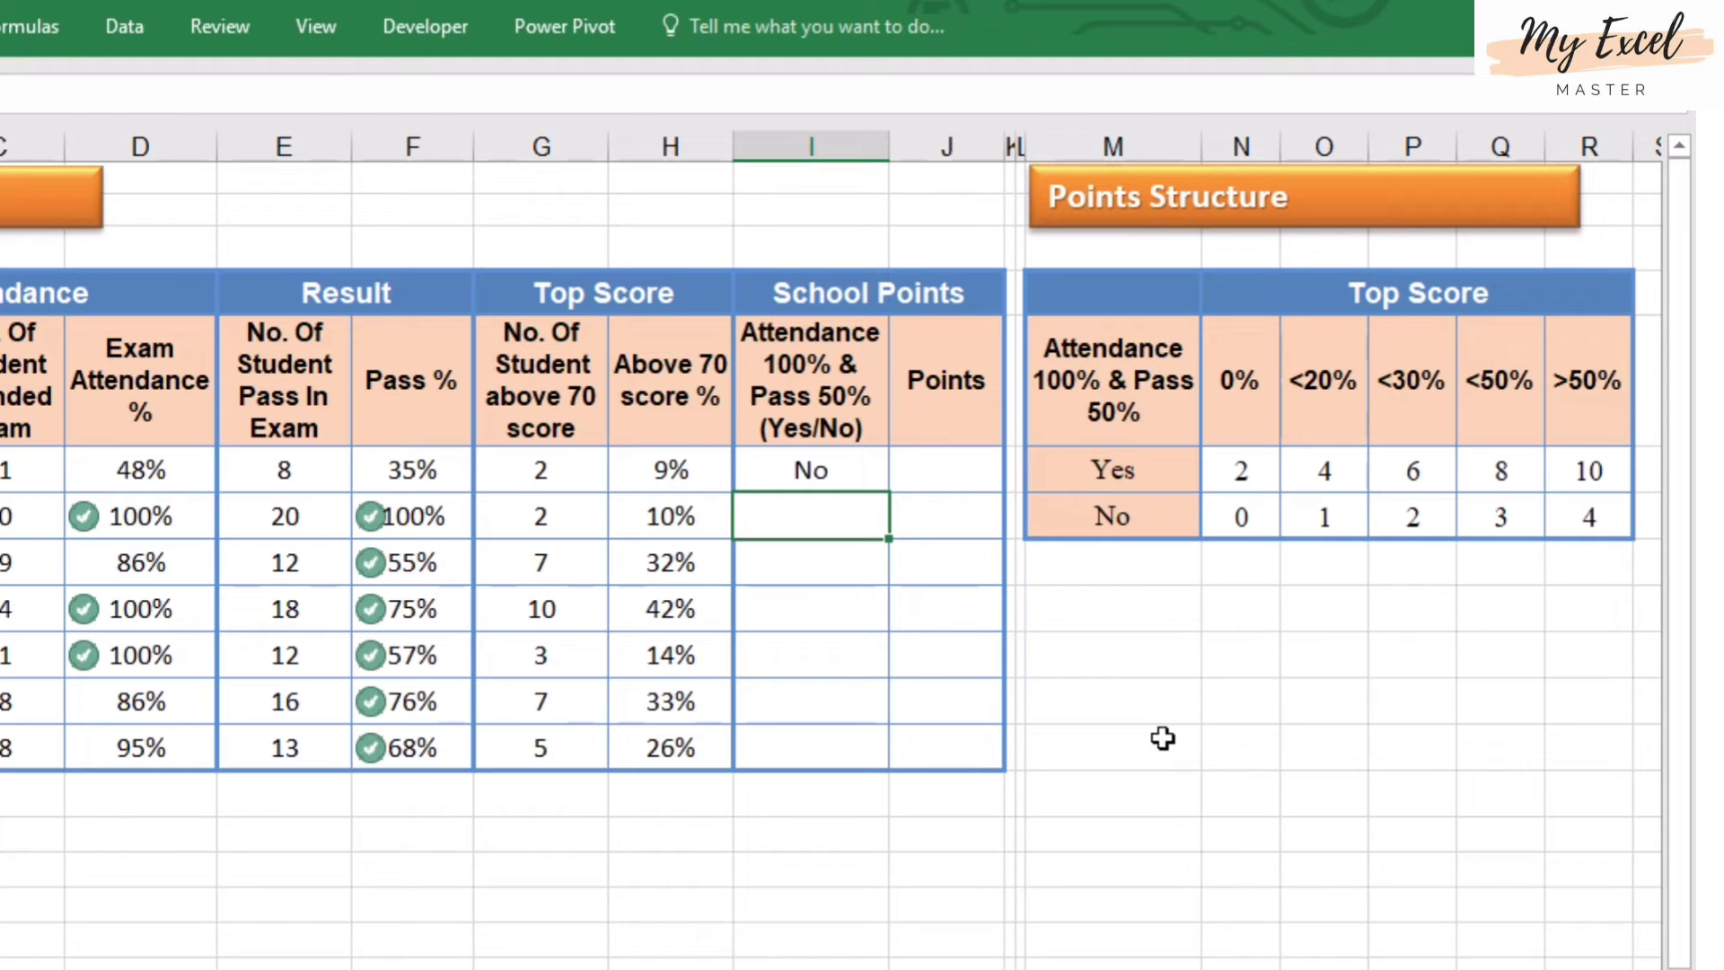
Copy the I6 formula down to I7:I12, pasting formulas only
{"action": "key", "text": "Up"}
{"action": "key", "text": "ctrl+c"}
{"action": "key", "text": "Down"}
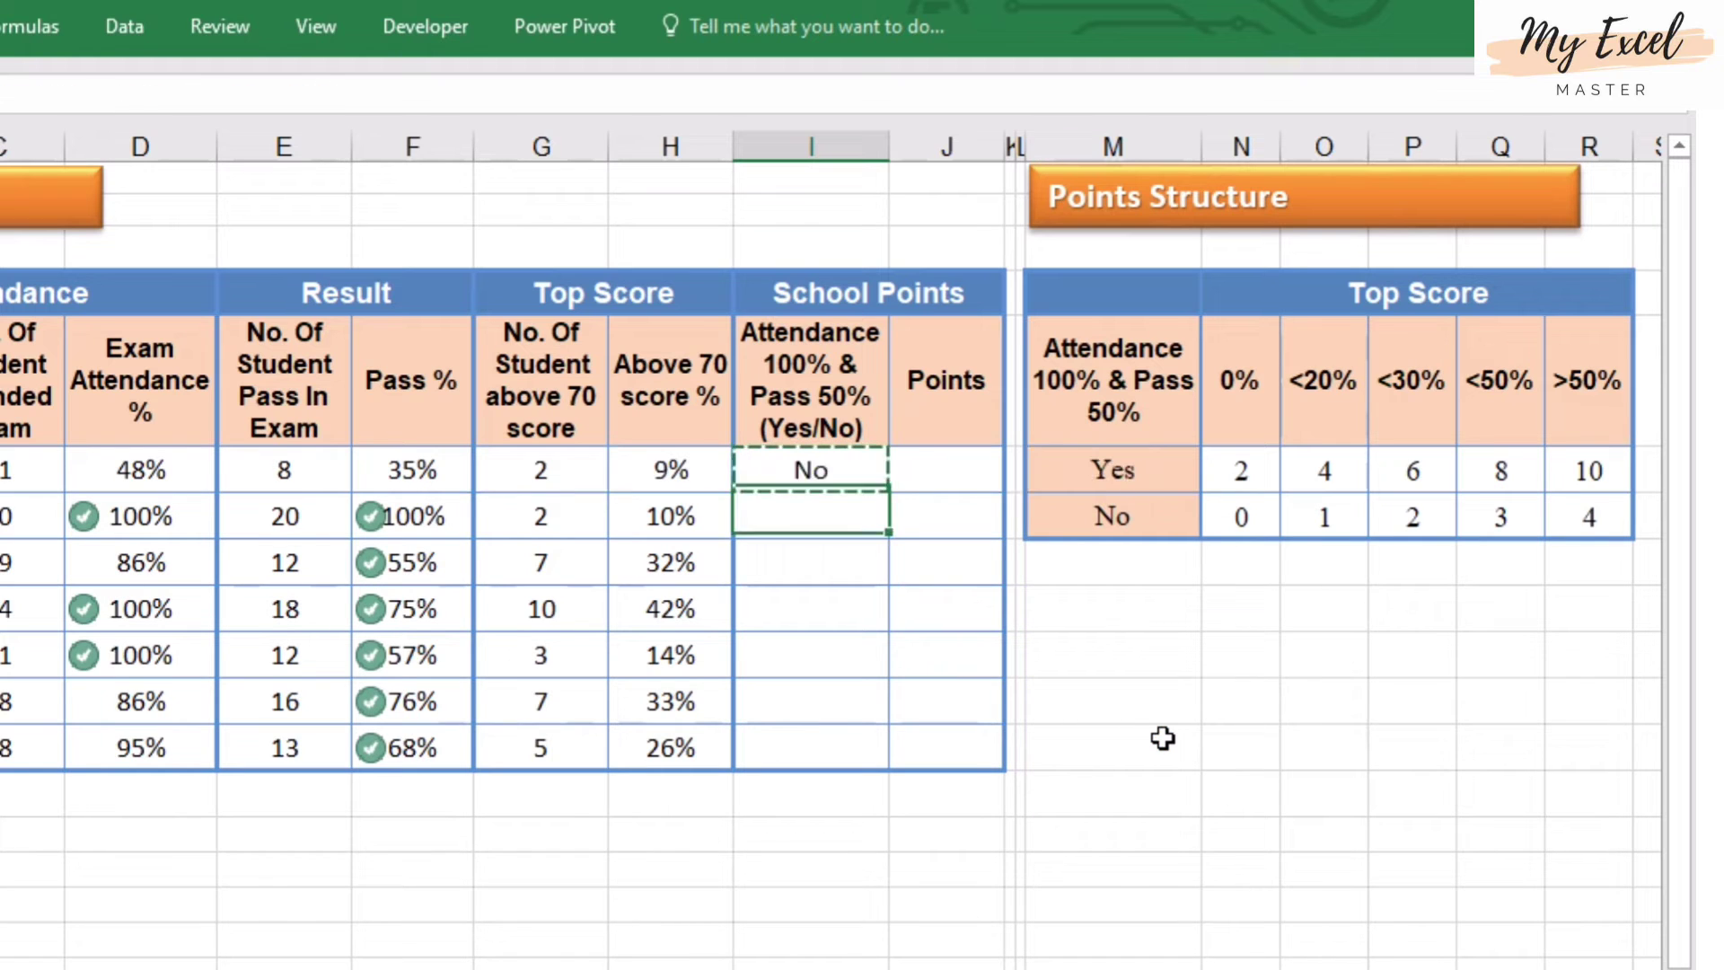
{"action": "key", "text": "shift+Down"}
{"action": "key", "text": "shift+Down"}
{"action": "key", "text": "shift+Down"}
{"action": "key", "text": "shift+Down"}
{"action": "key", "text": "shift+Down"}
{"action": "key", "text": "alt+e"}
{"action": "key", "text": "s"}
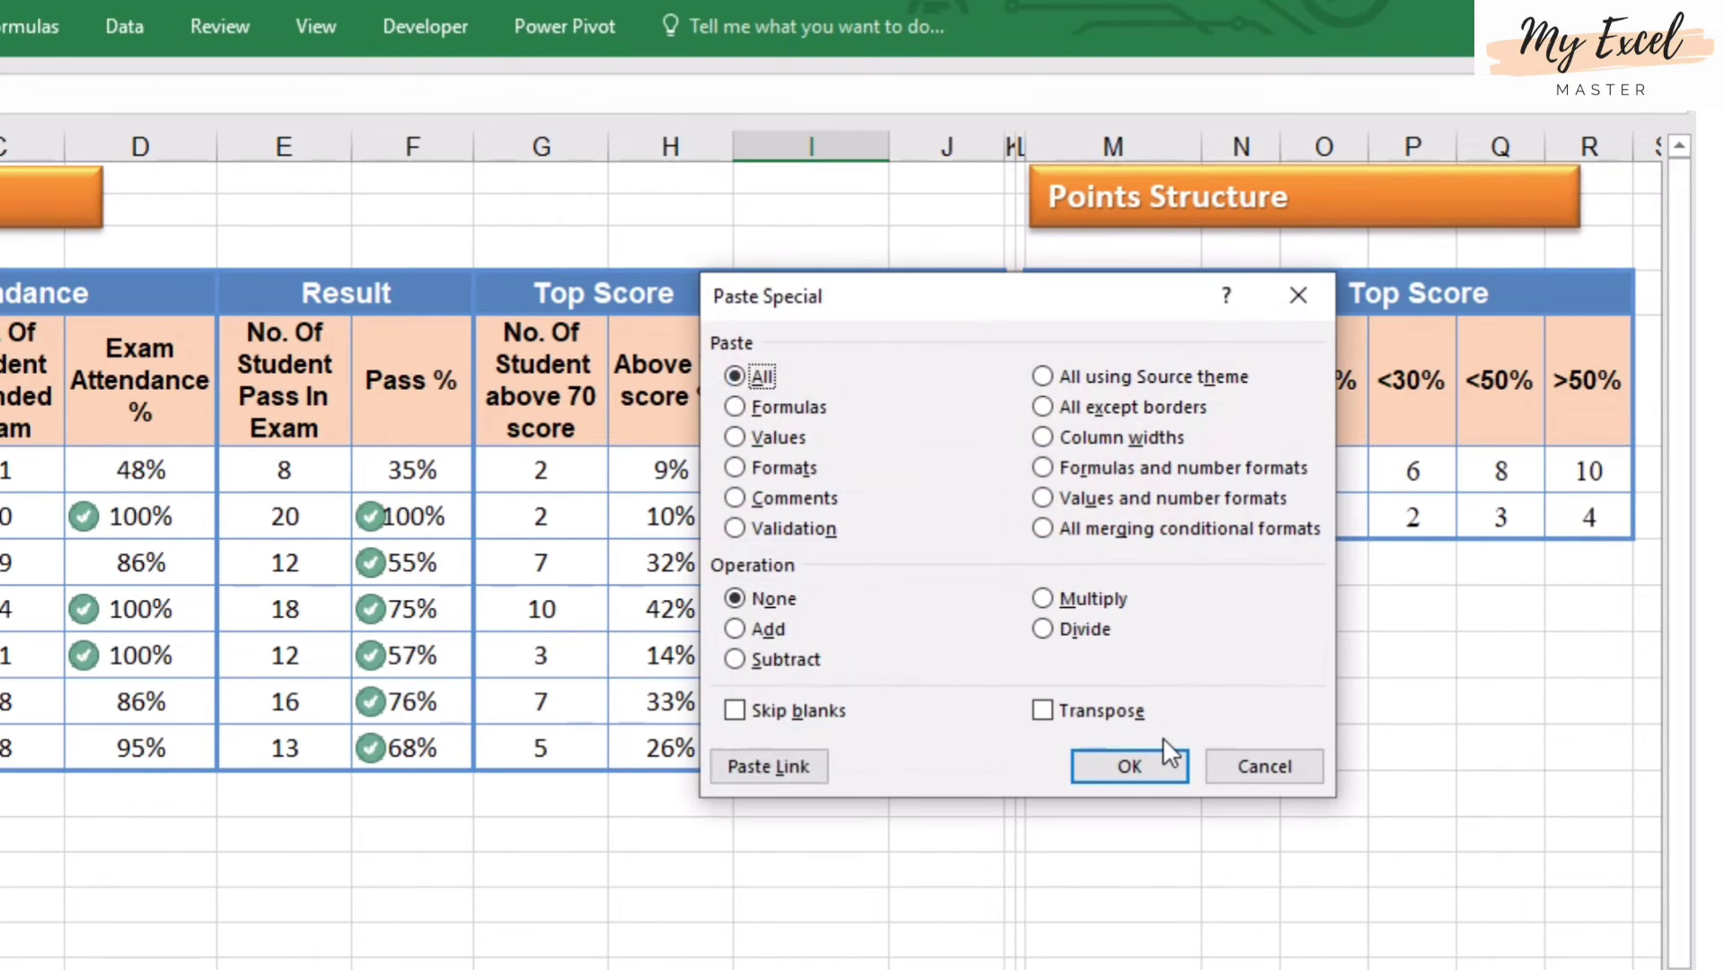
{"action": "key", "text": "f"}
{"action": "key", "text": "Return"}
{"action": "left_click", "coordinate": [1153, 752]}
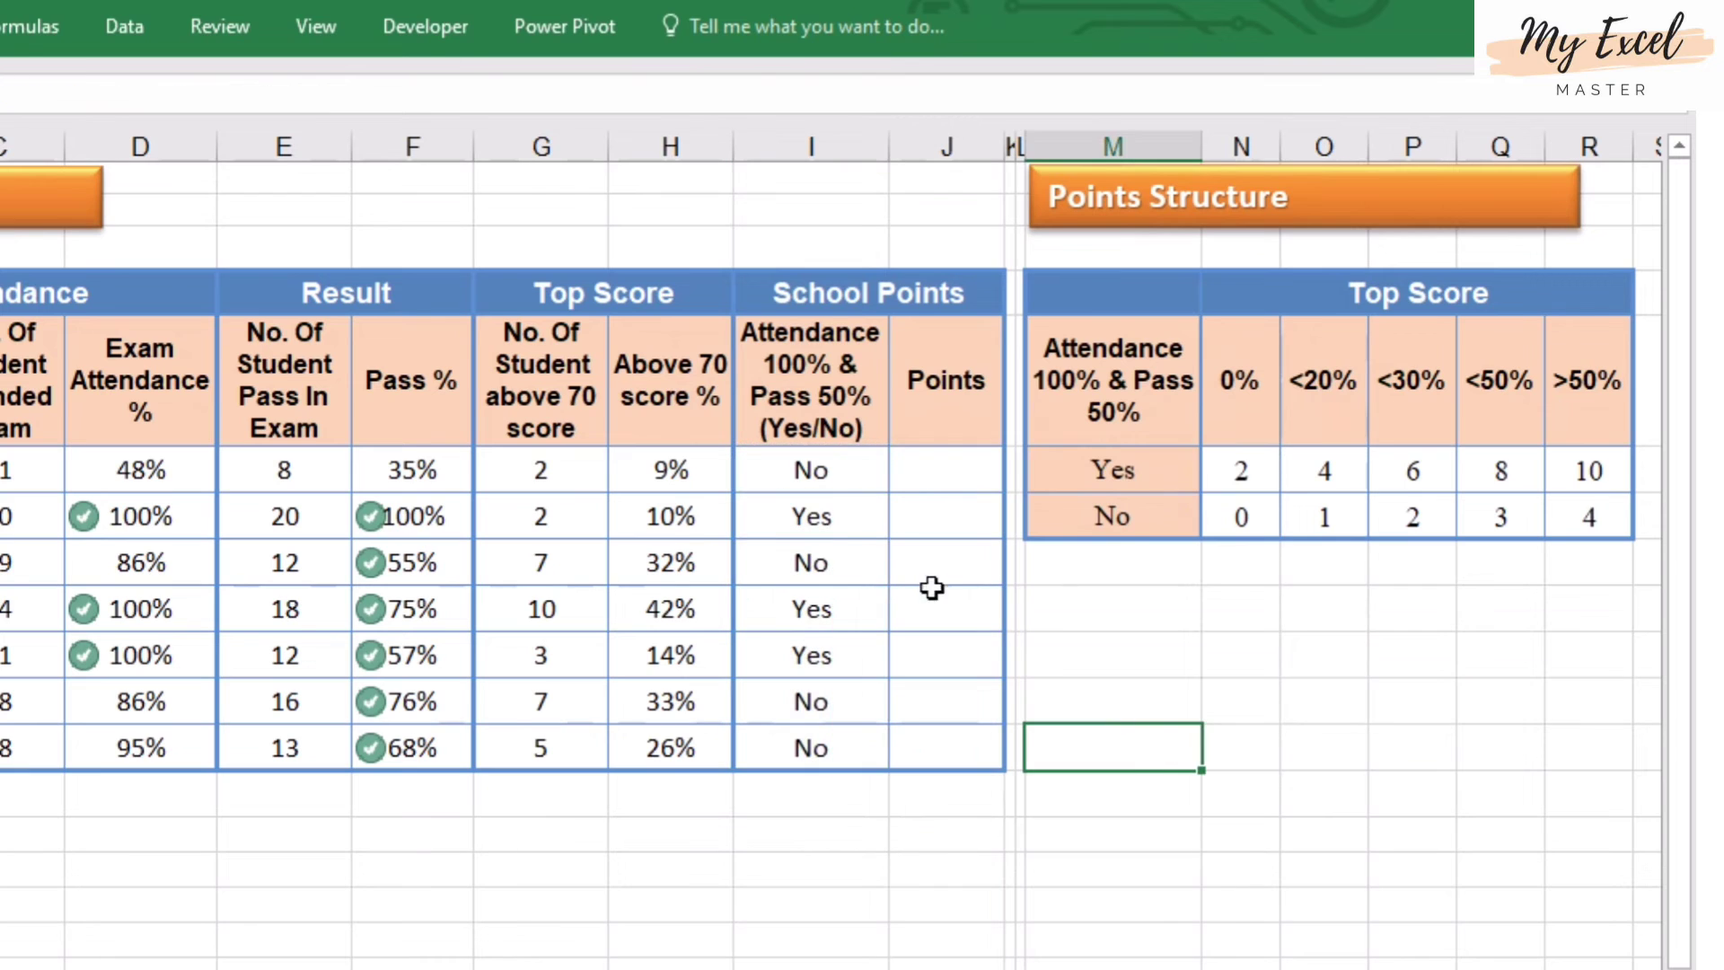
Check the Yes/No results against each school's Exam Attendance % and Pass % values
{"action": "left_click", "coordinate": [821, 515]}
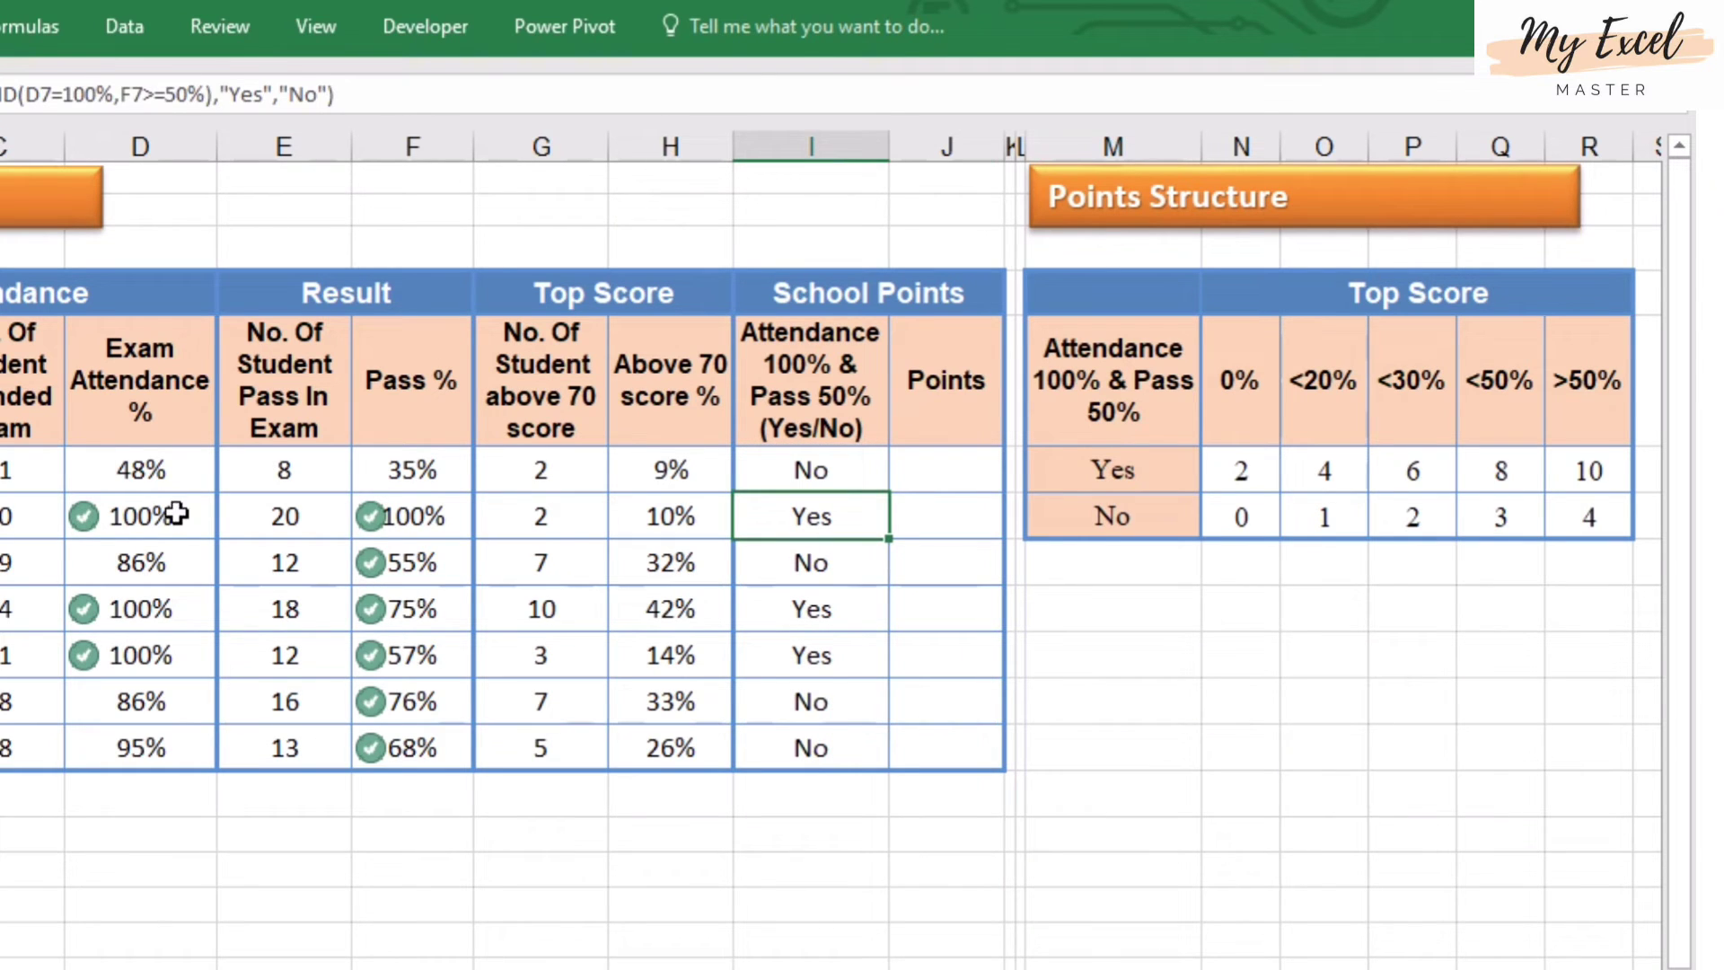
{"action": "left_click", "coordinate": [146, 525]}
{"action": "left_click", "coordinate": [420, 521]}
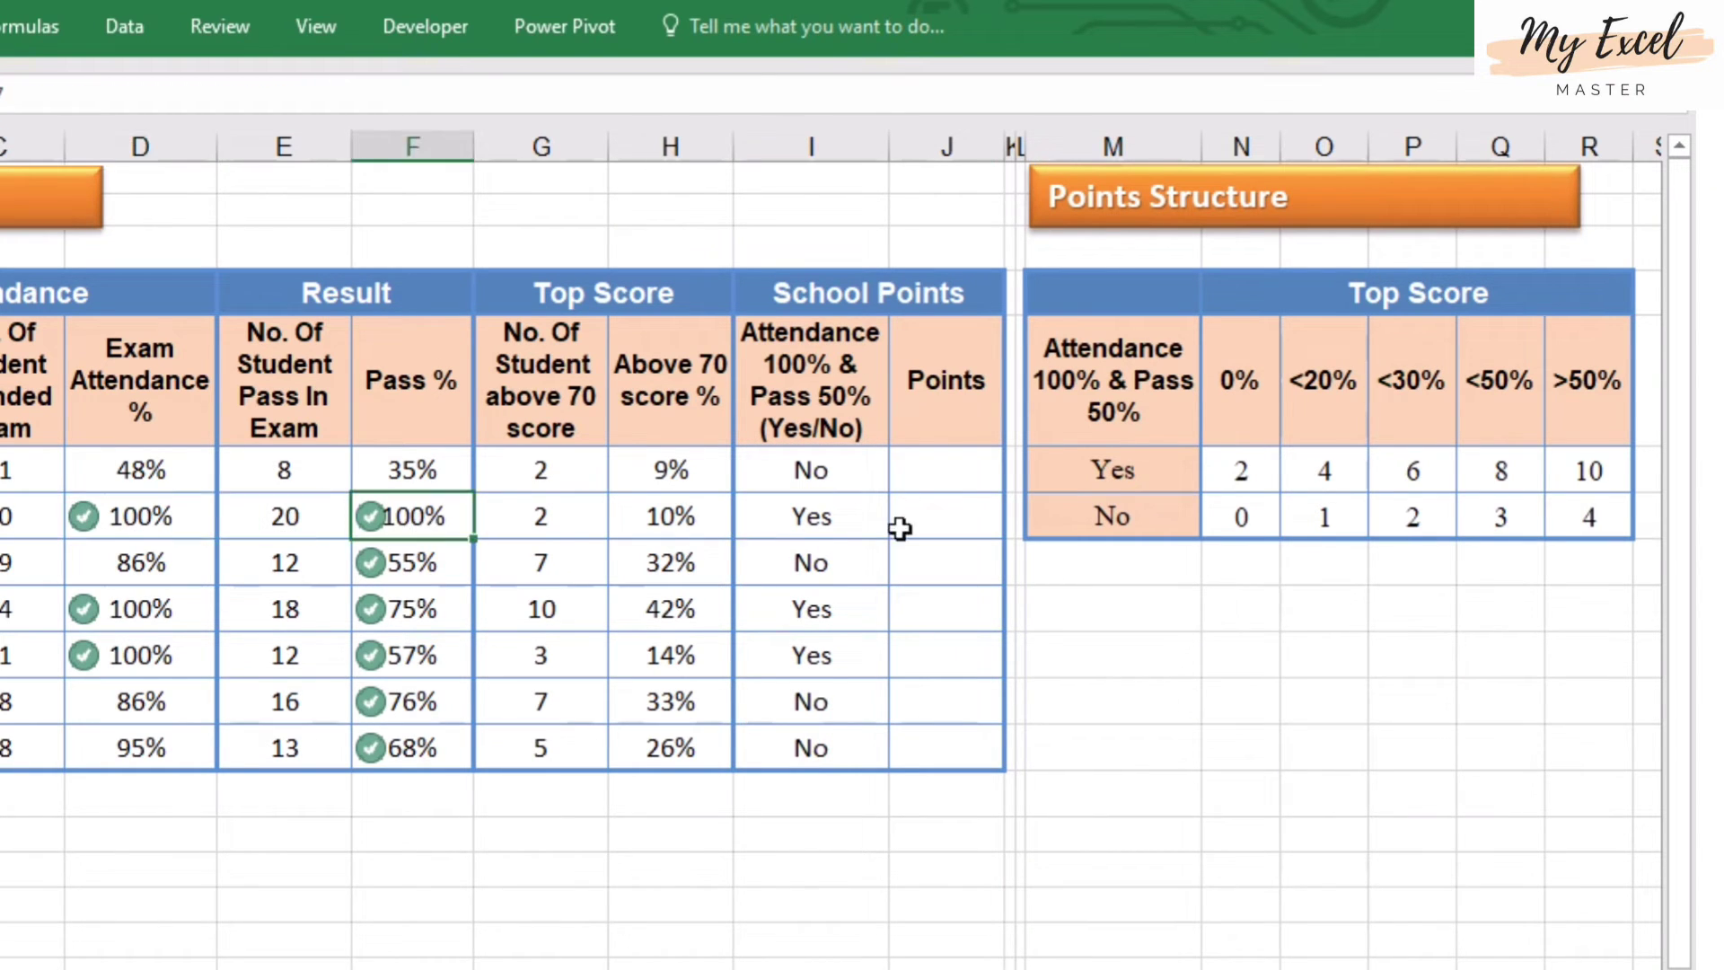
{"action": "left_click", "coordinate": [851, 525]}
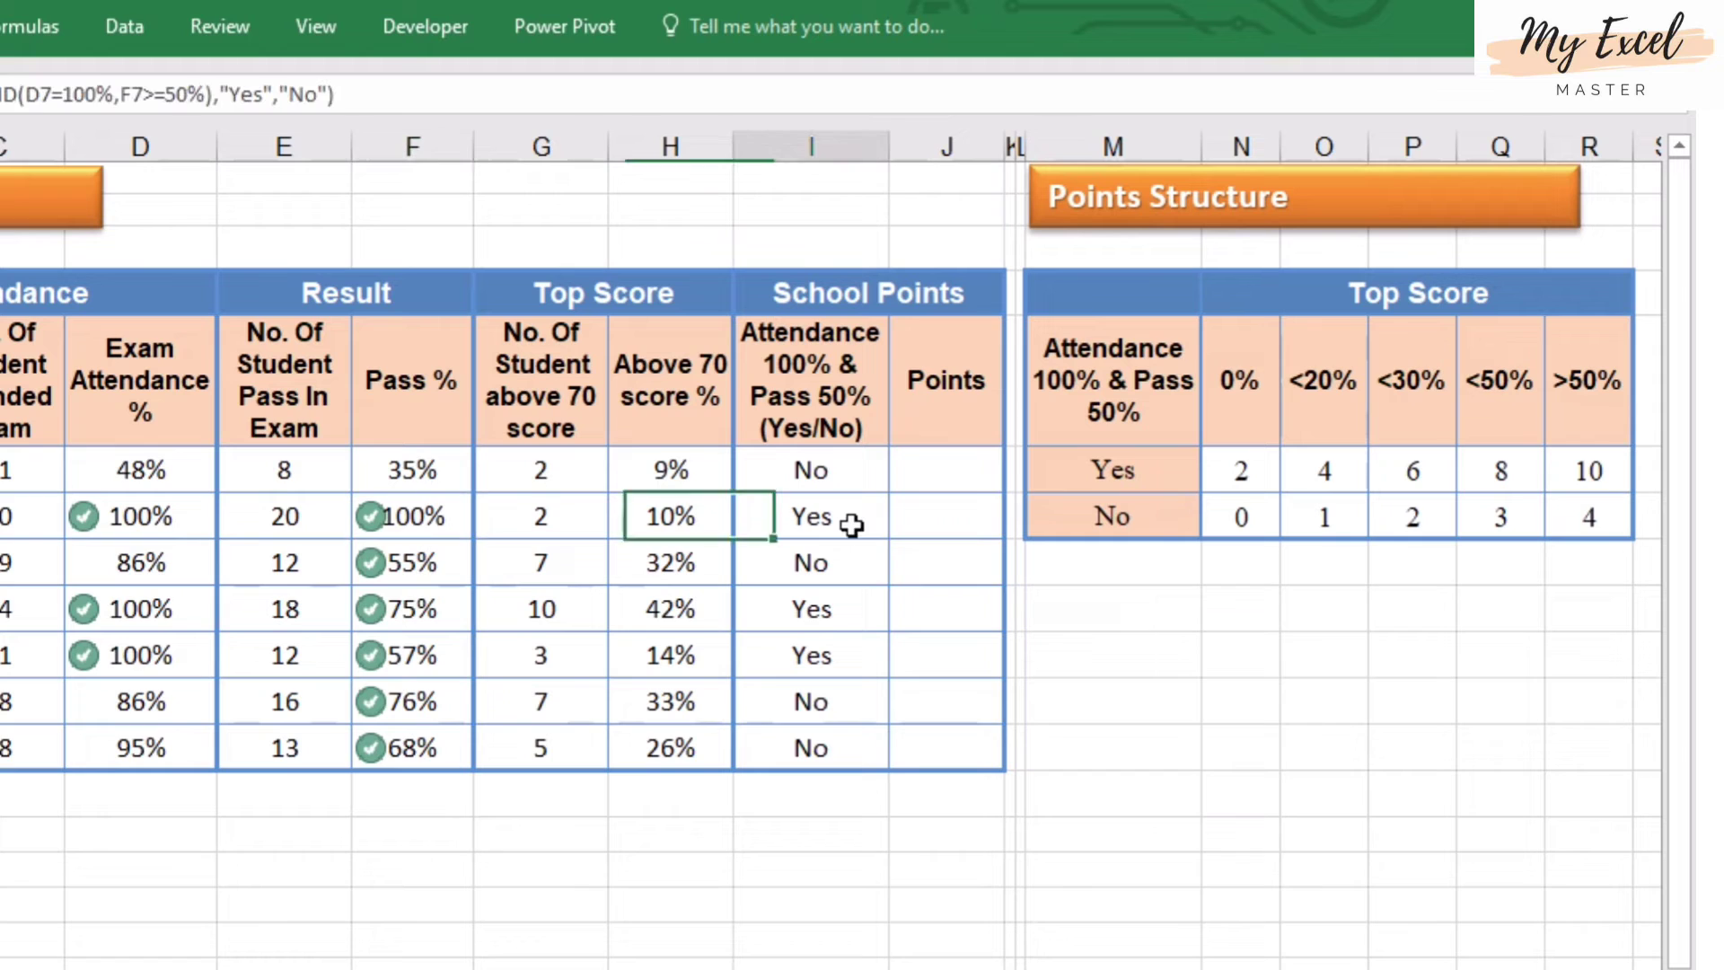
{"action": "left_click", "coordinate": [128, 473]}
{"action": "left_click", "coordinate": [407, 473]}
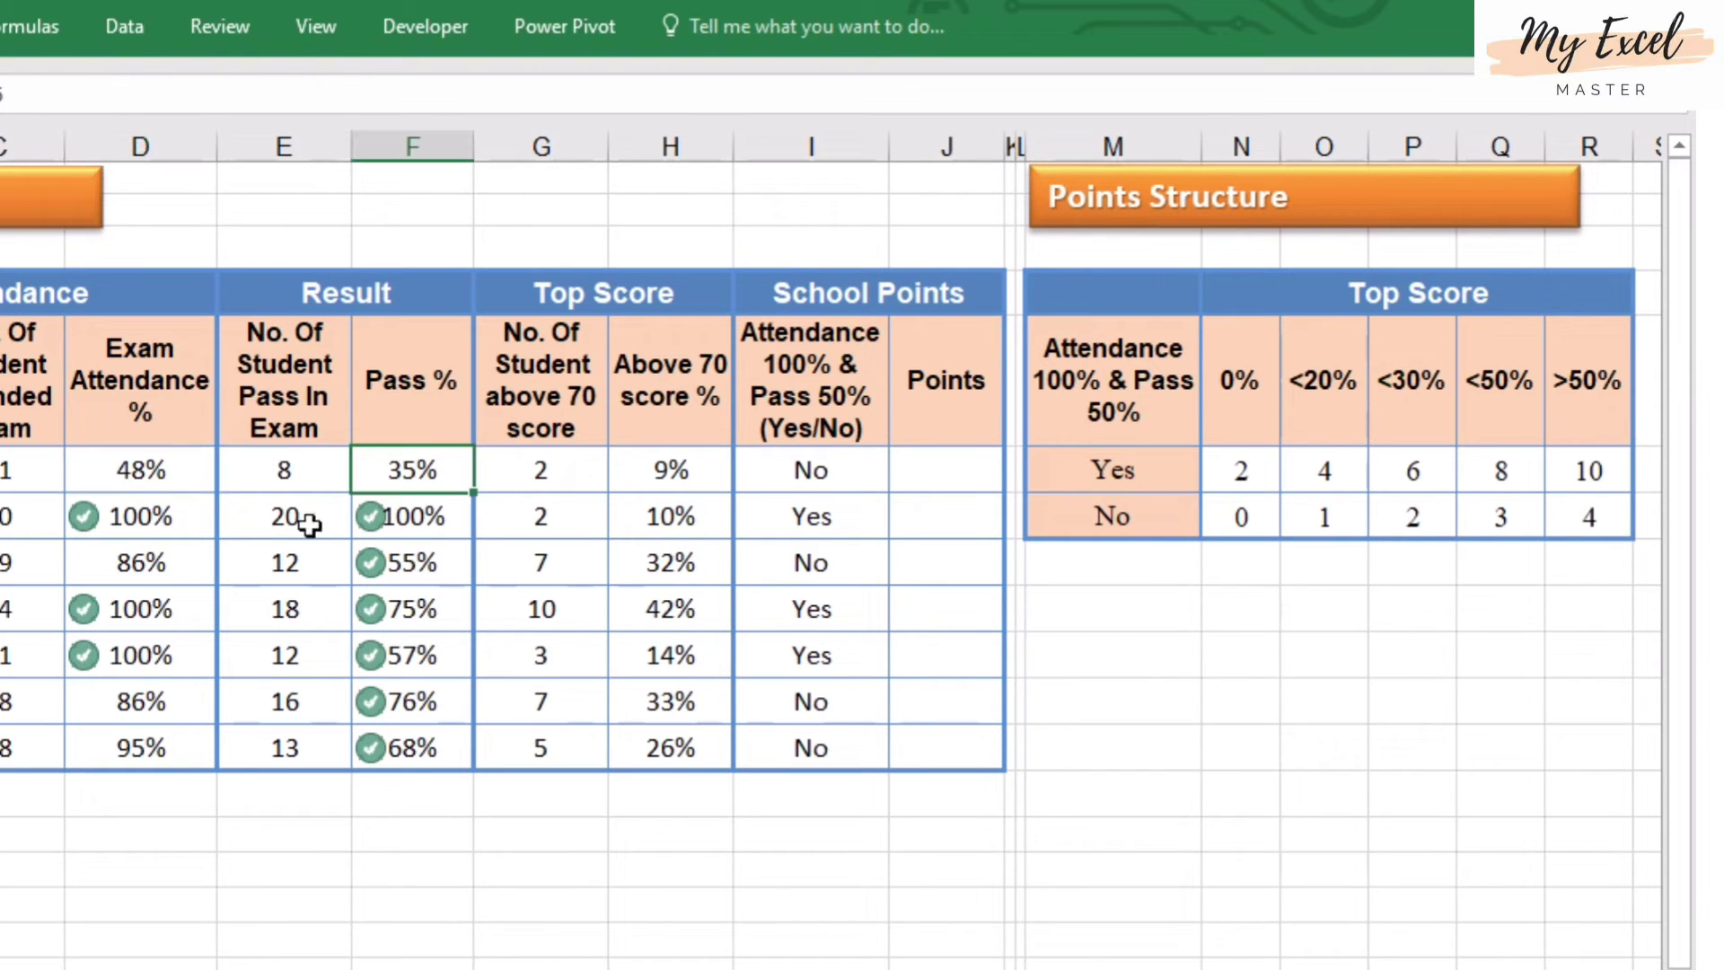
{"action": "left_click", "coordinate": [153, 568]}
{"action": "left_click", "coordinate": [413, 570]}
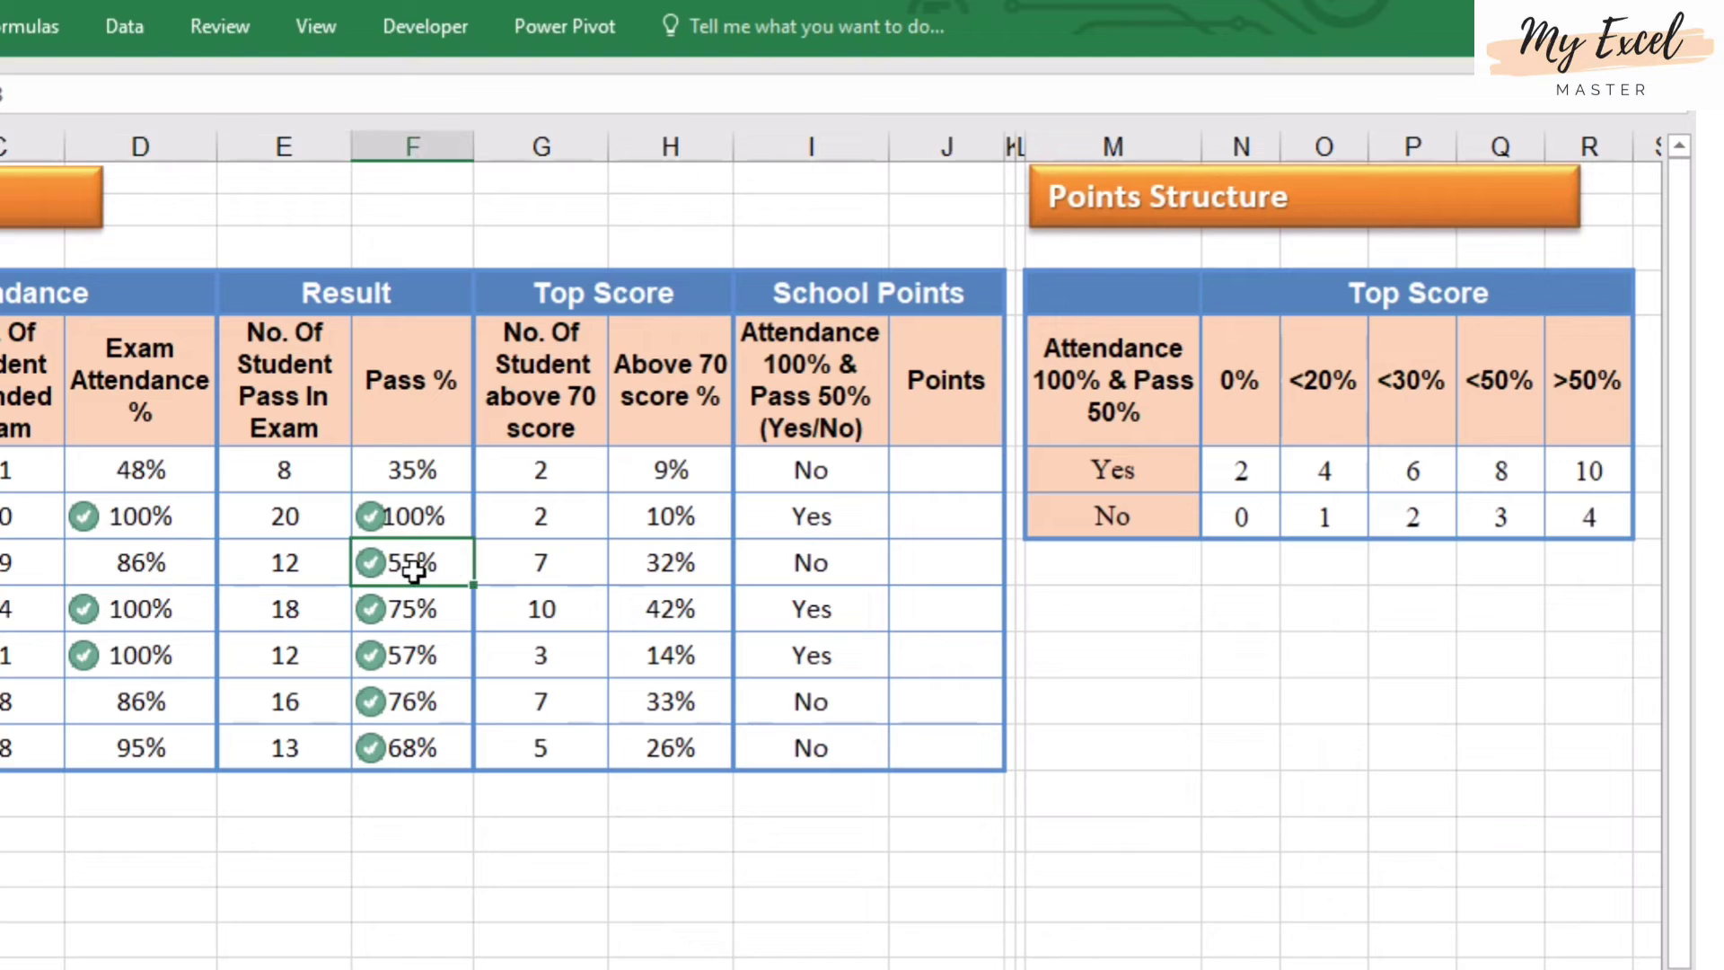
{"action": "left_click", "coordinate": [131, 574]}
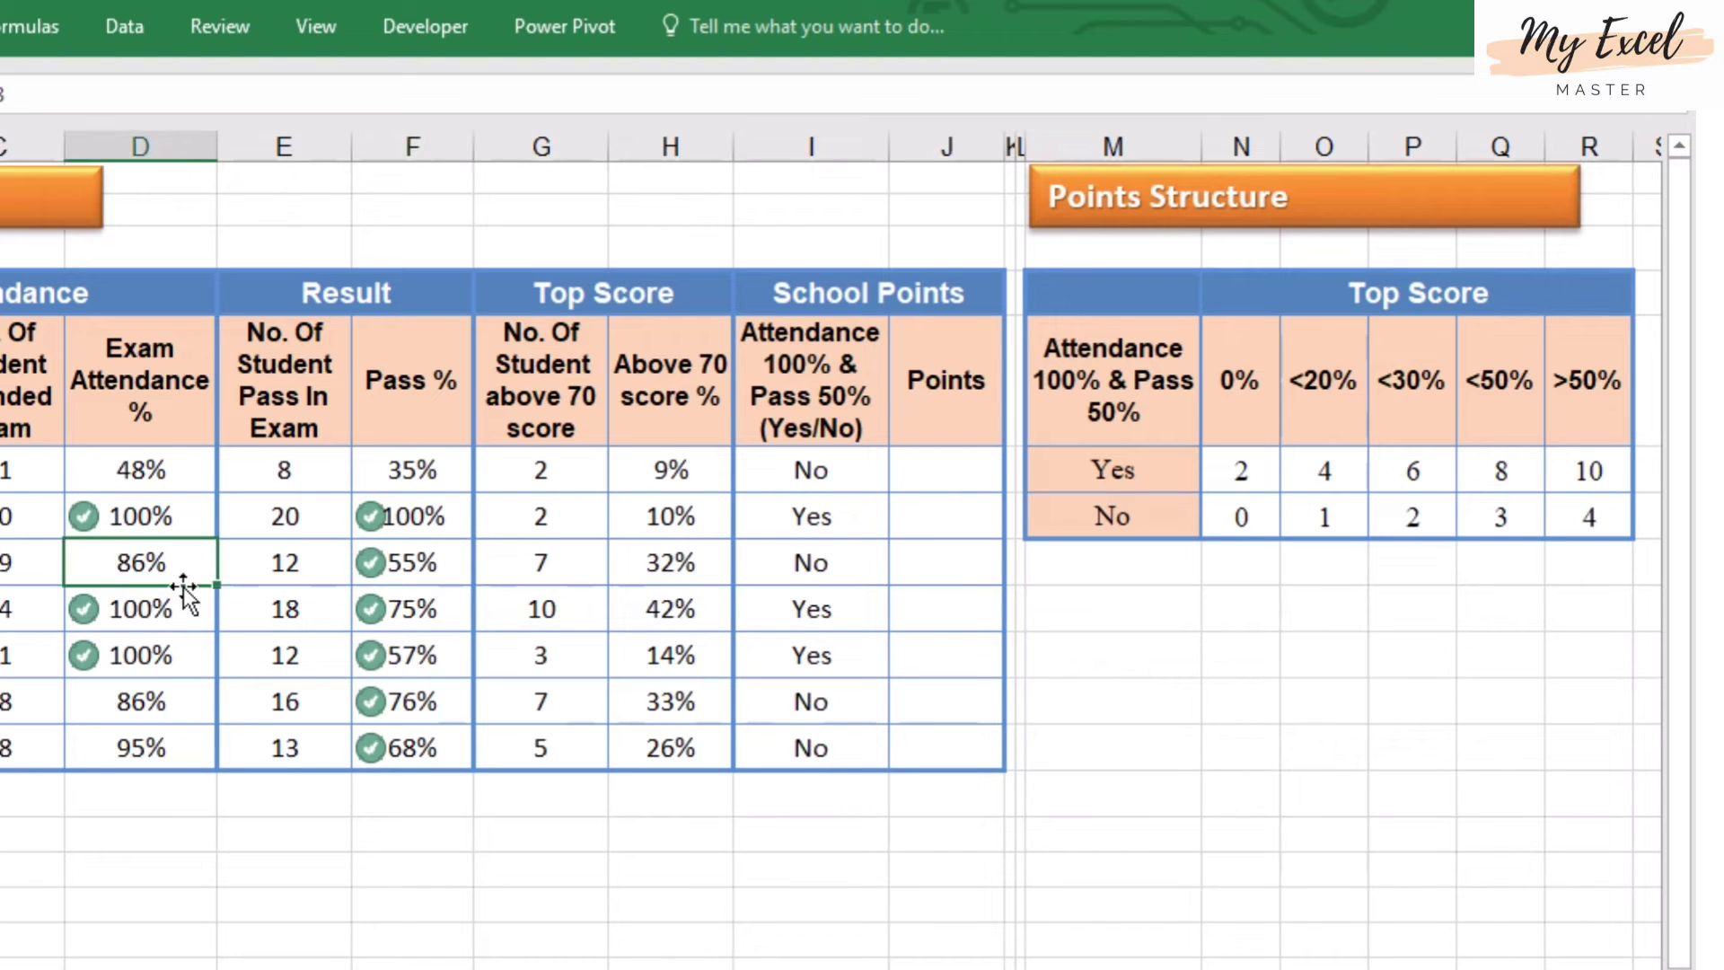
{"action": "left_click", "coordinate": [801, 555]}
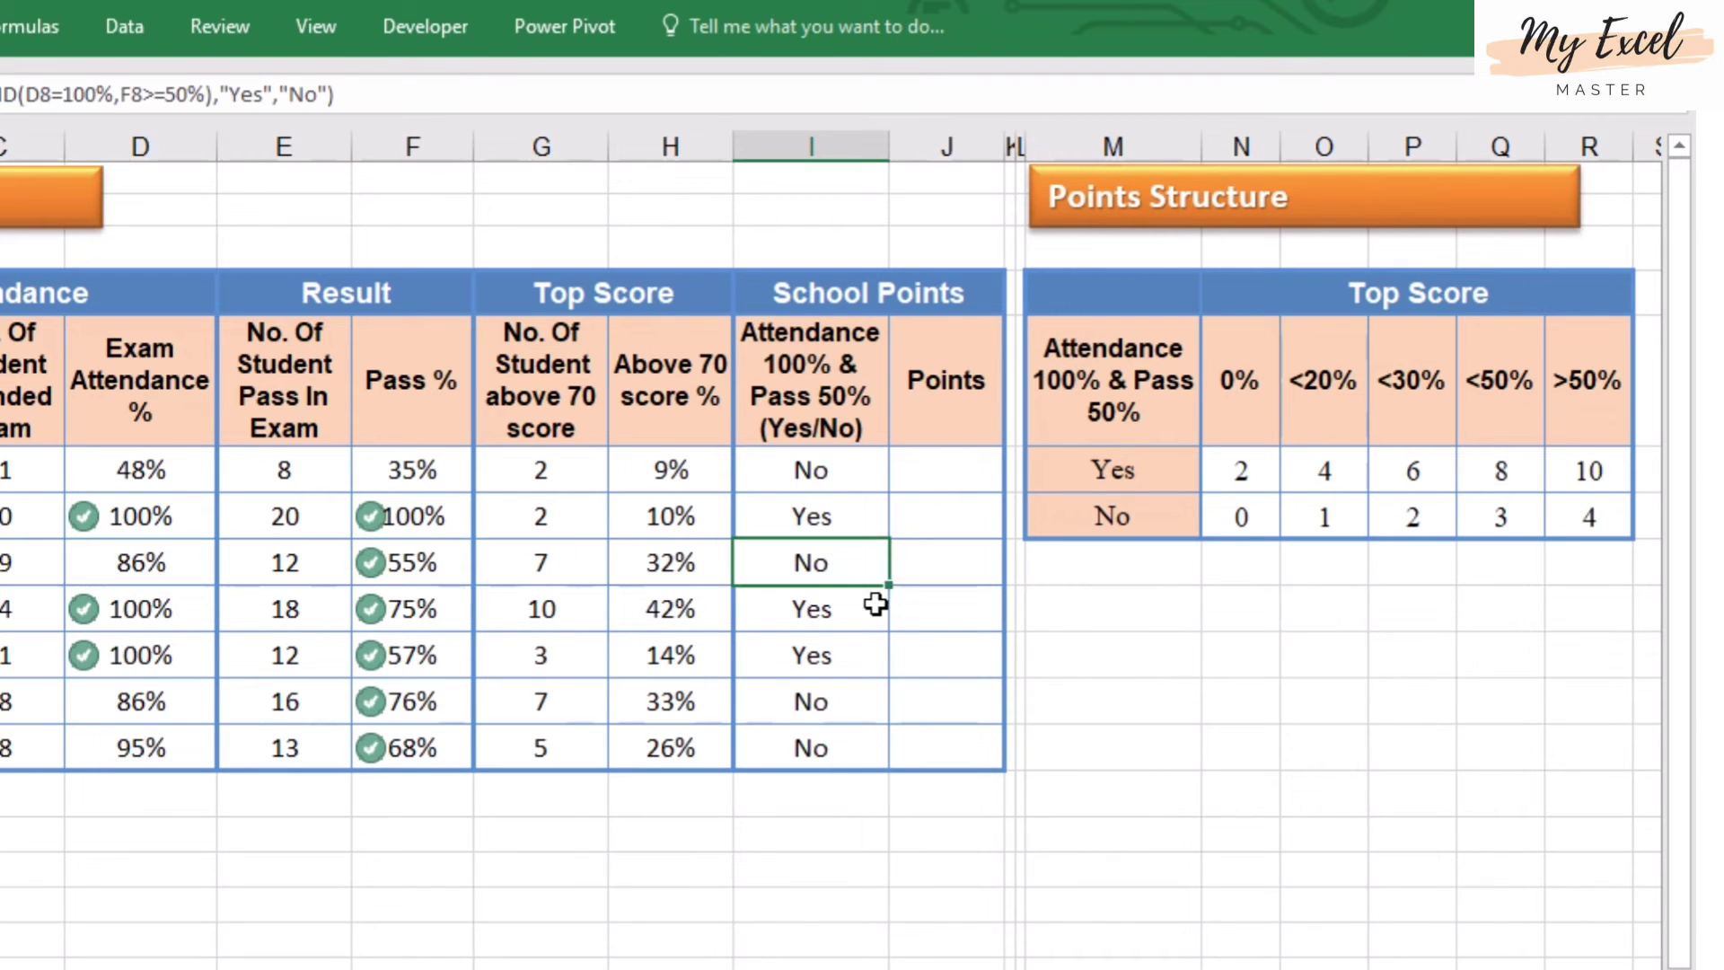
{"action": "left_click", "coordinate": [119, 606]}
{"action": "left_click", "coordinate": [405, 608]}
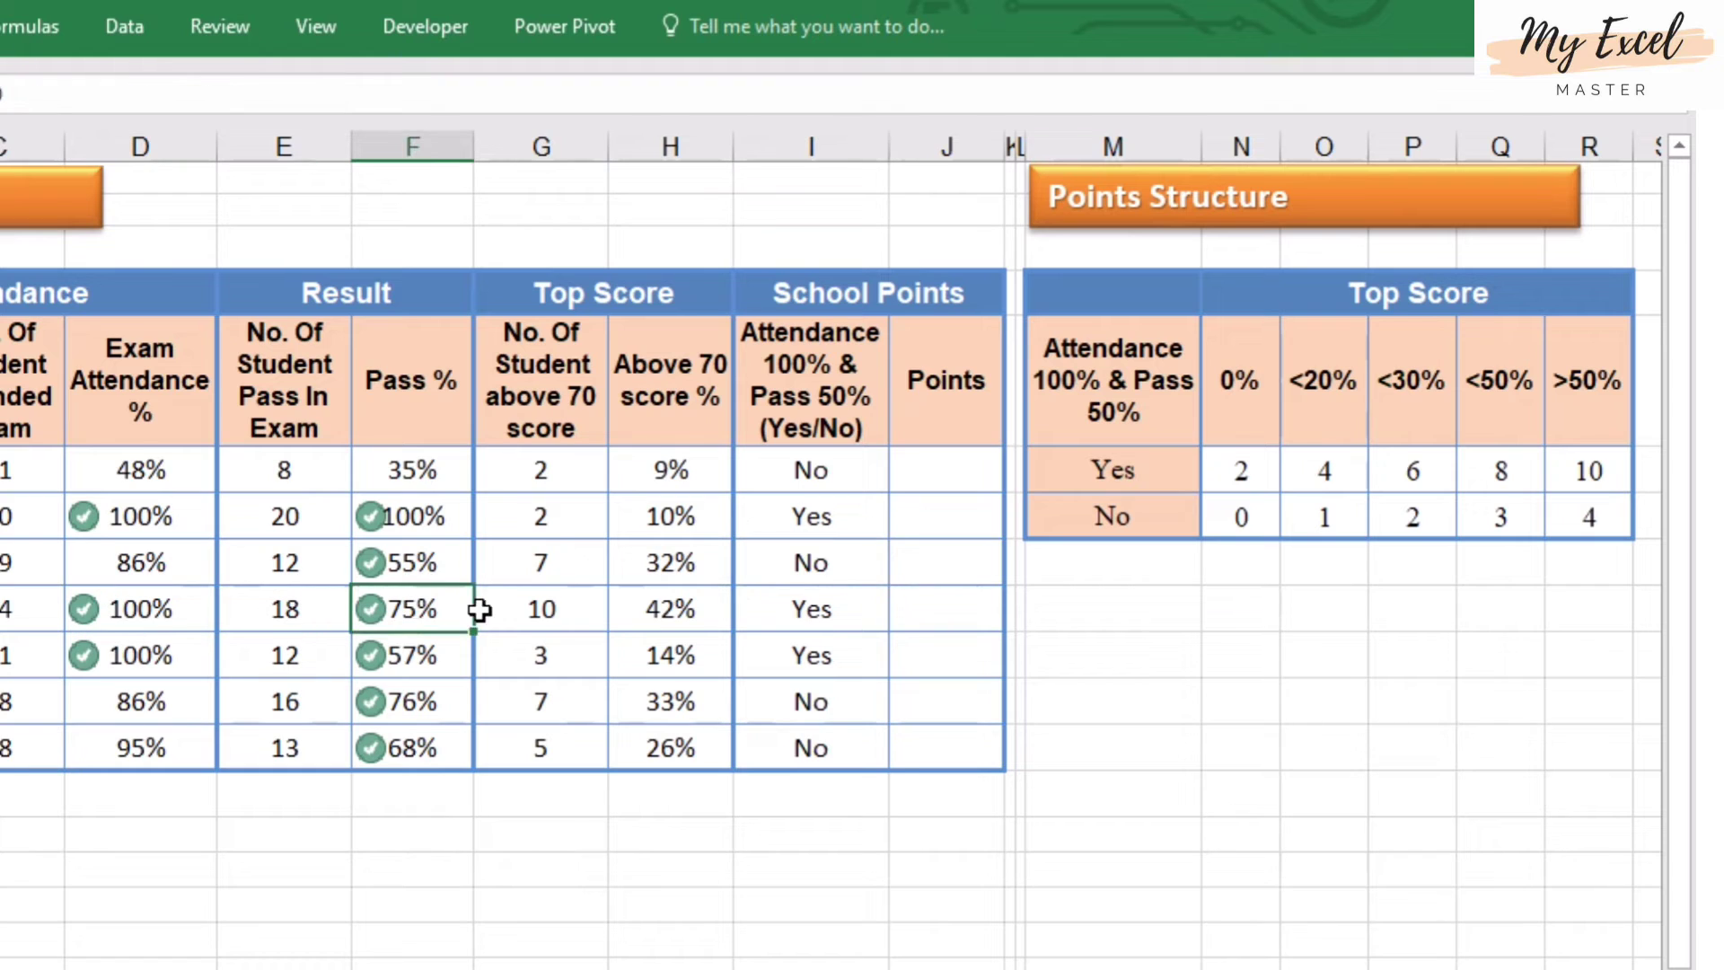
{"action": "left_click", "coordinate": [273, 661]}
{"action": "left_click", "coordinate": [442, 662]}
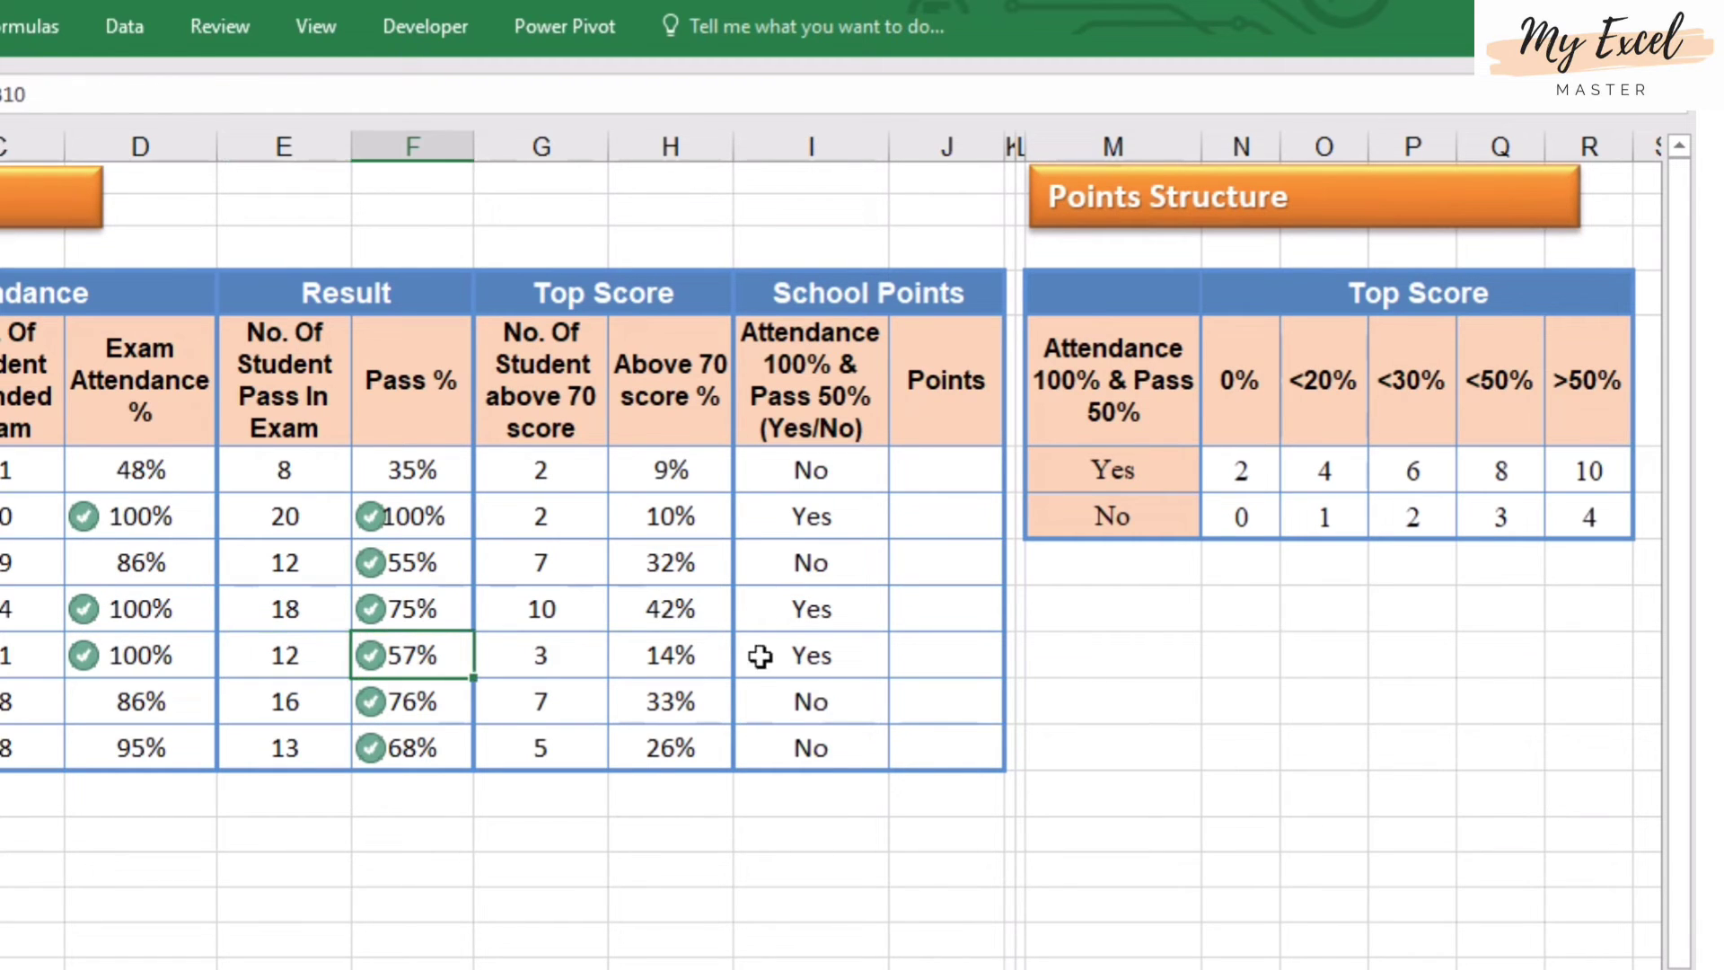
{"action": "left_click", "coordinate": [779, 656]}
{"action": "left_click", "coordinate": [123, 700]}
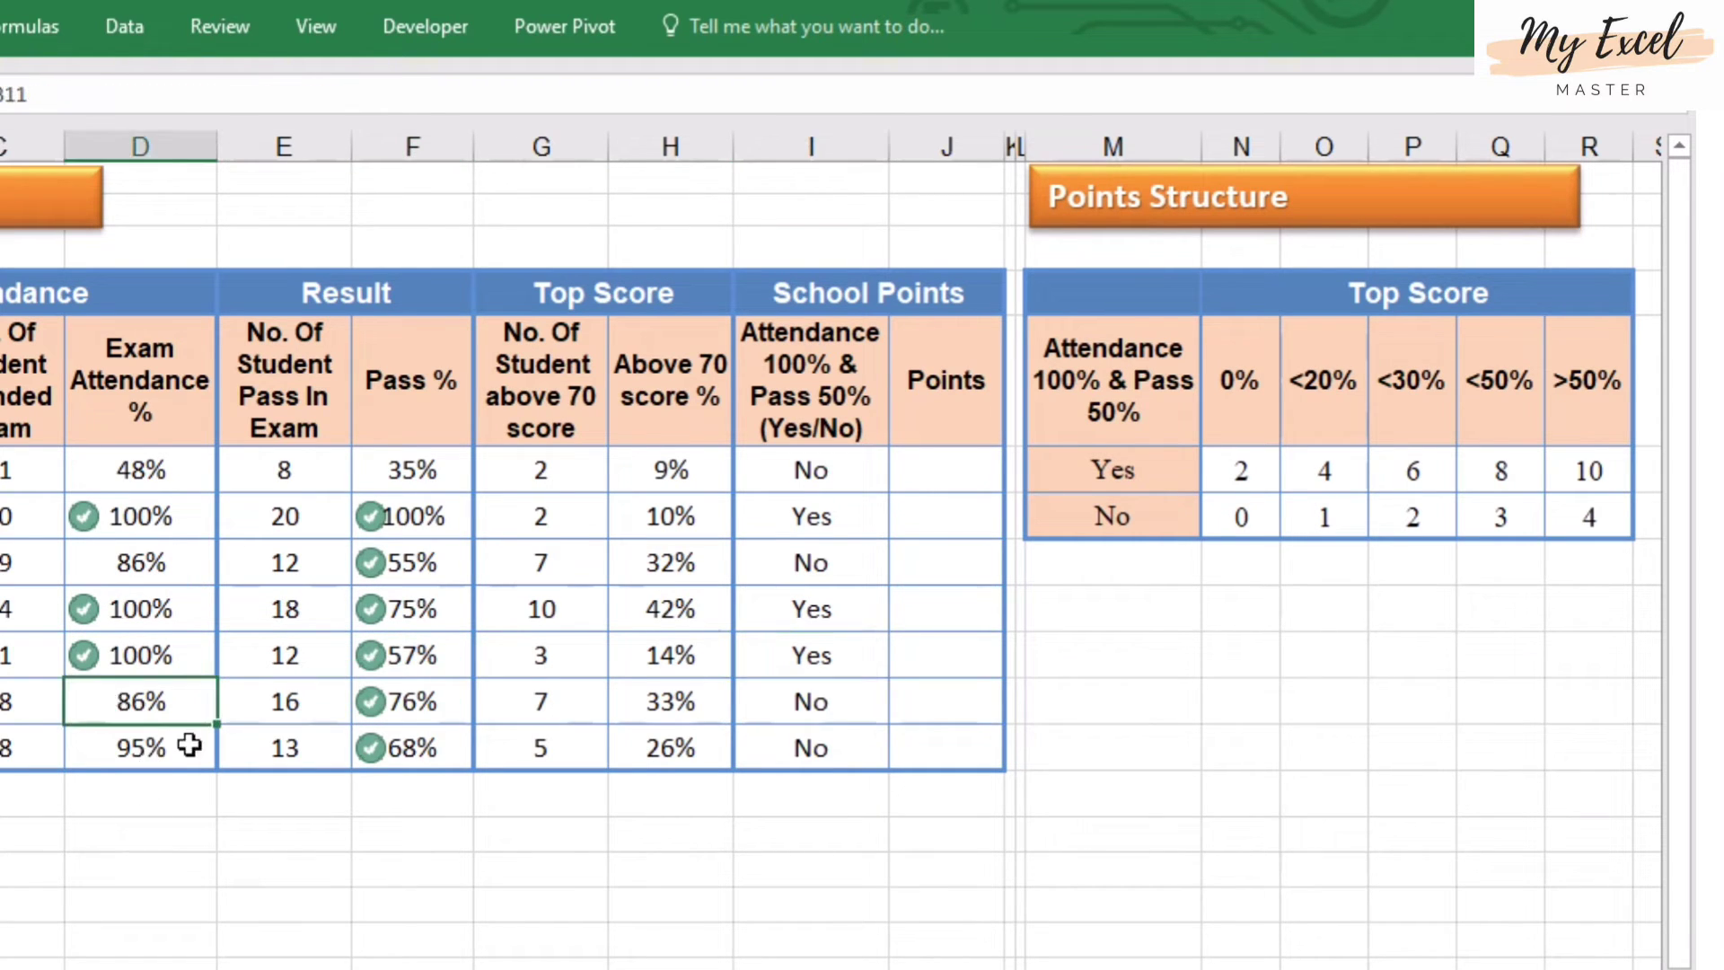
Enter an IF formula in J6 under Points that tests I6="Yes", leaving the true and false arguments blank
{"action": "left_click", "coordinate": [938, 461]}
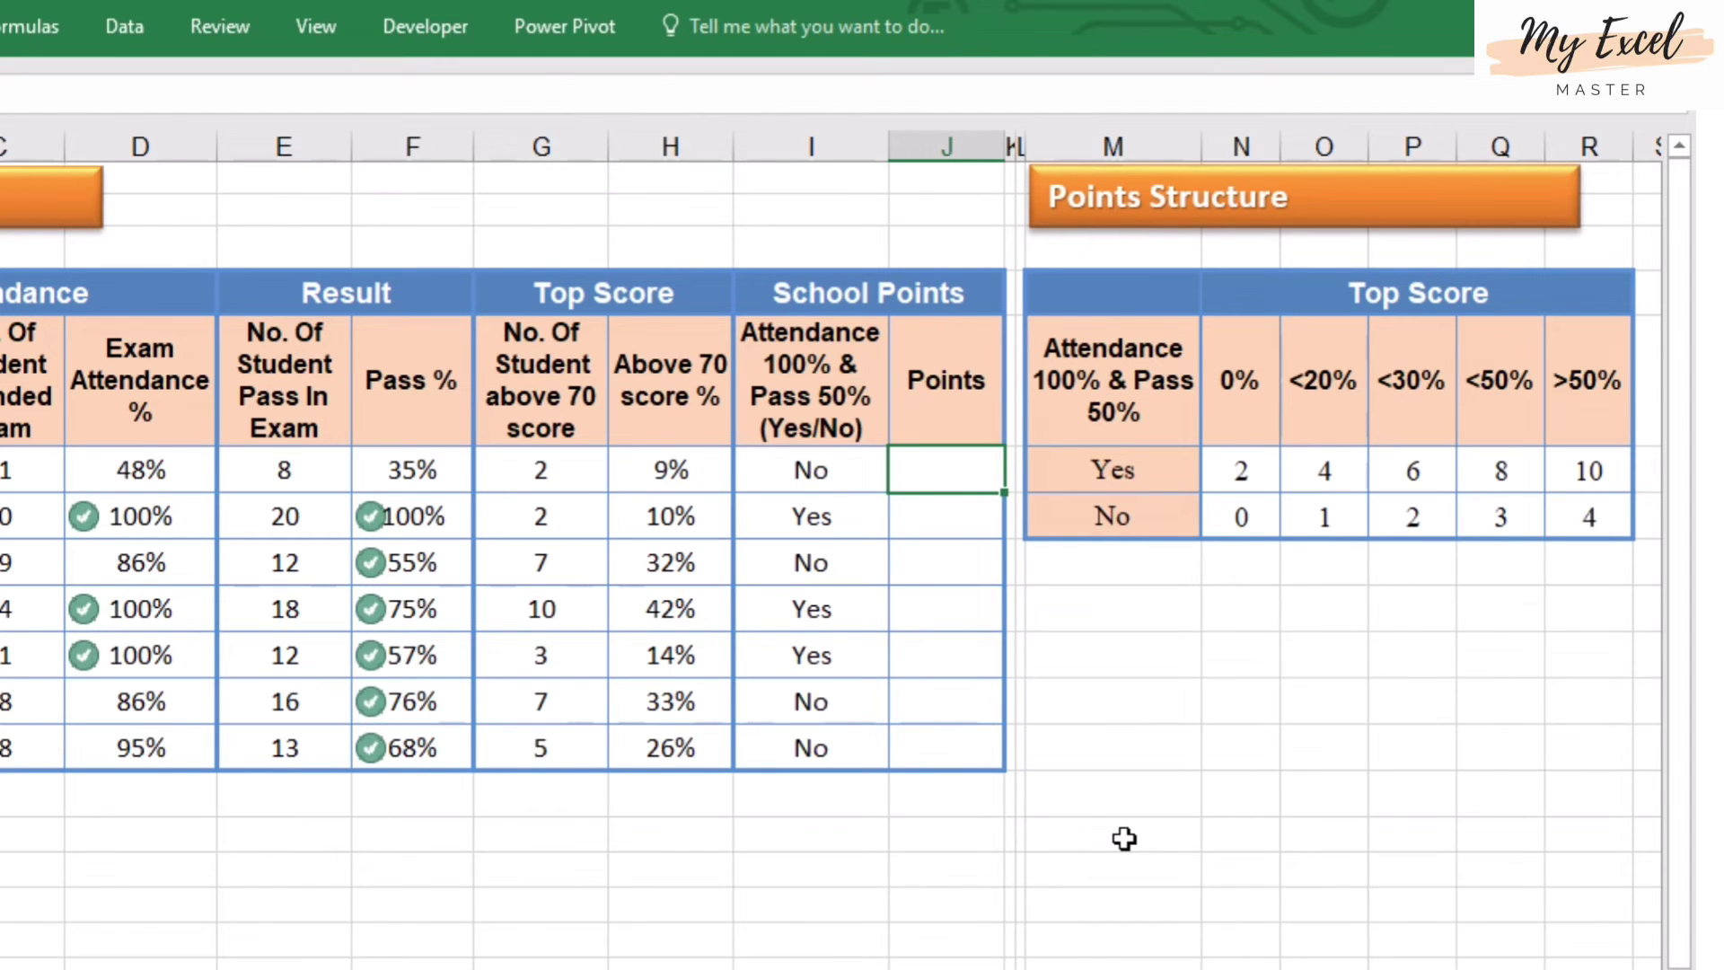
{"action": "type", "text": "=if("}
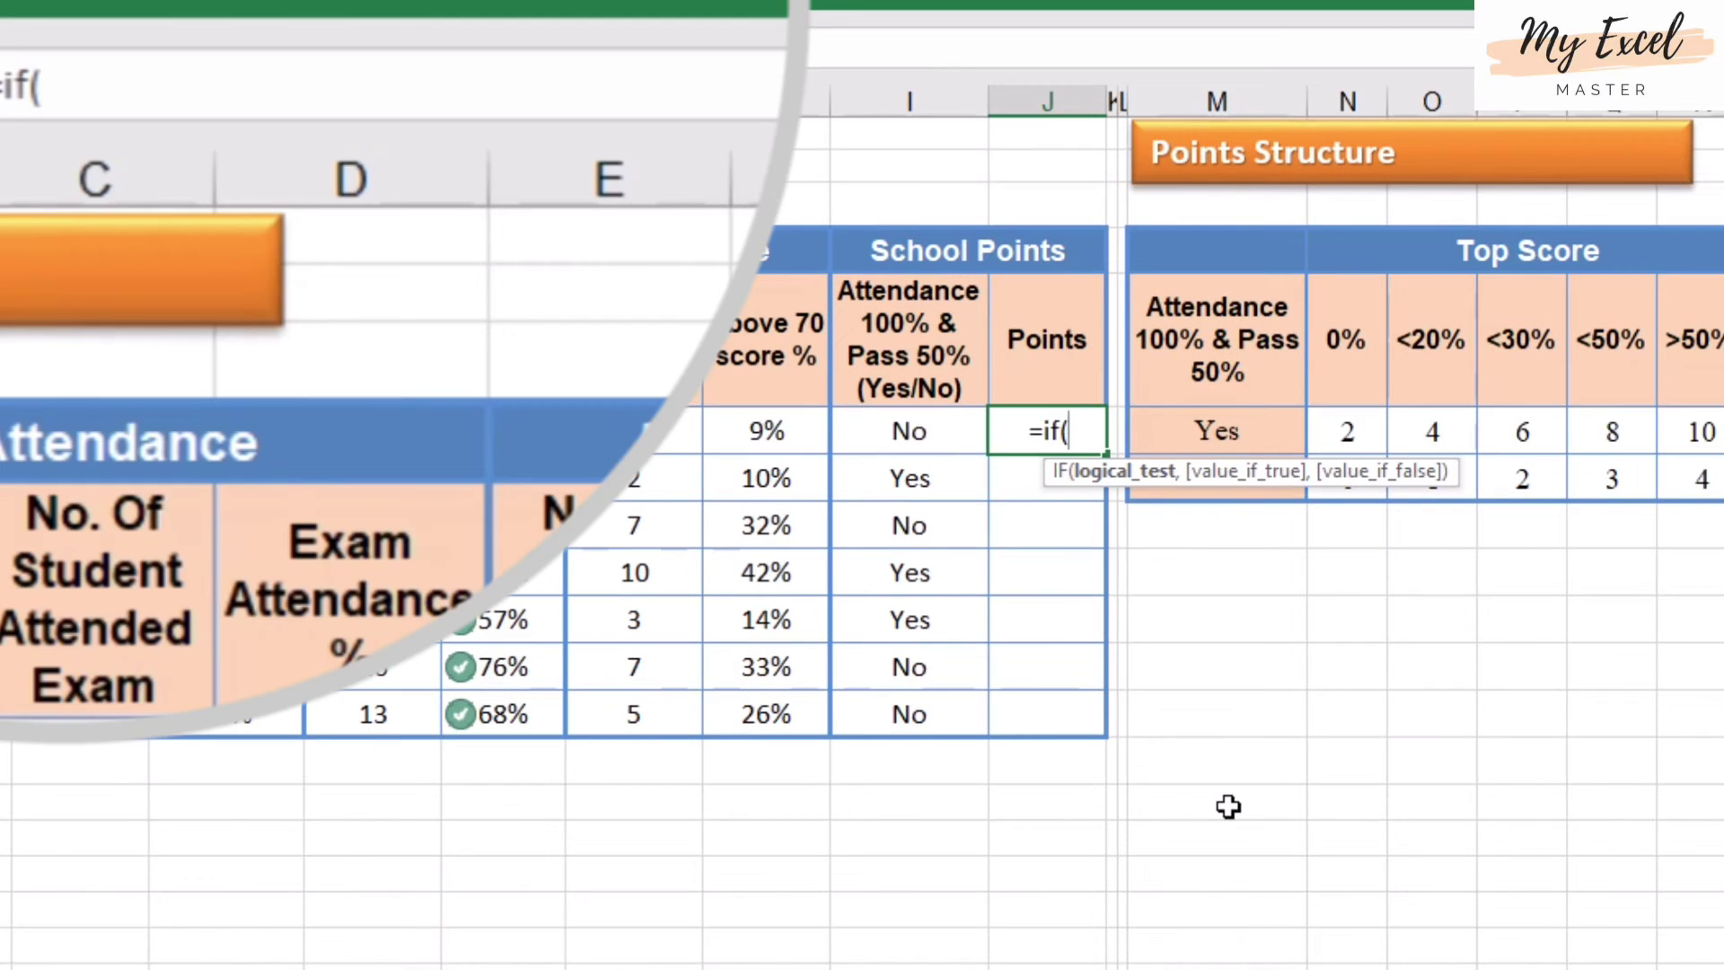
{"action": "left_click", "coordinate": [898, 433]}
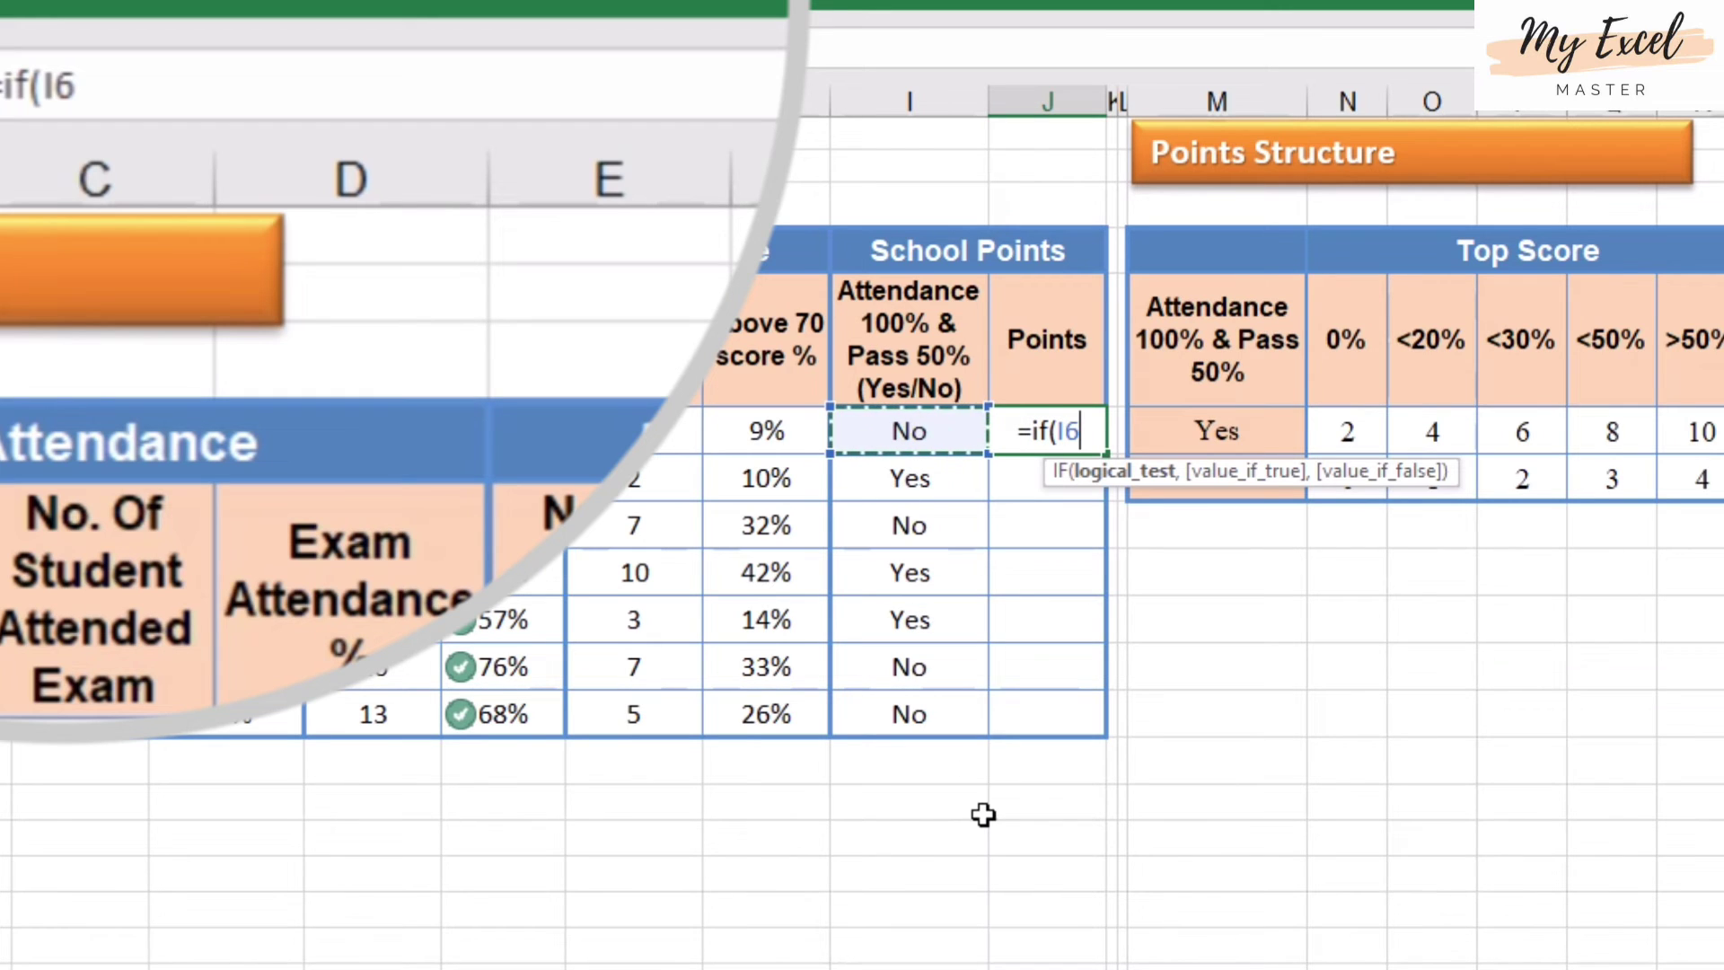
{"action": "type", "text": "=\""}
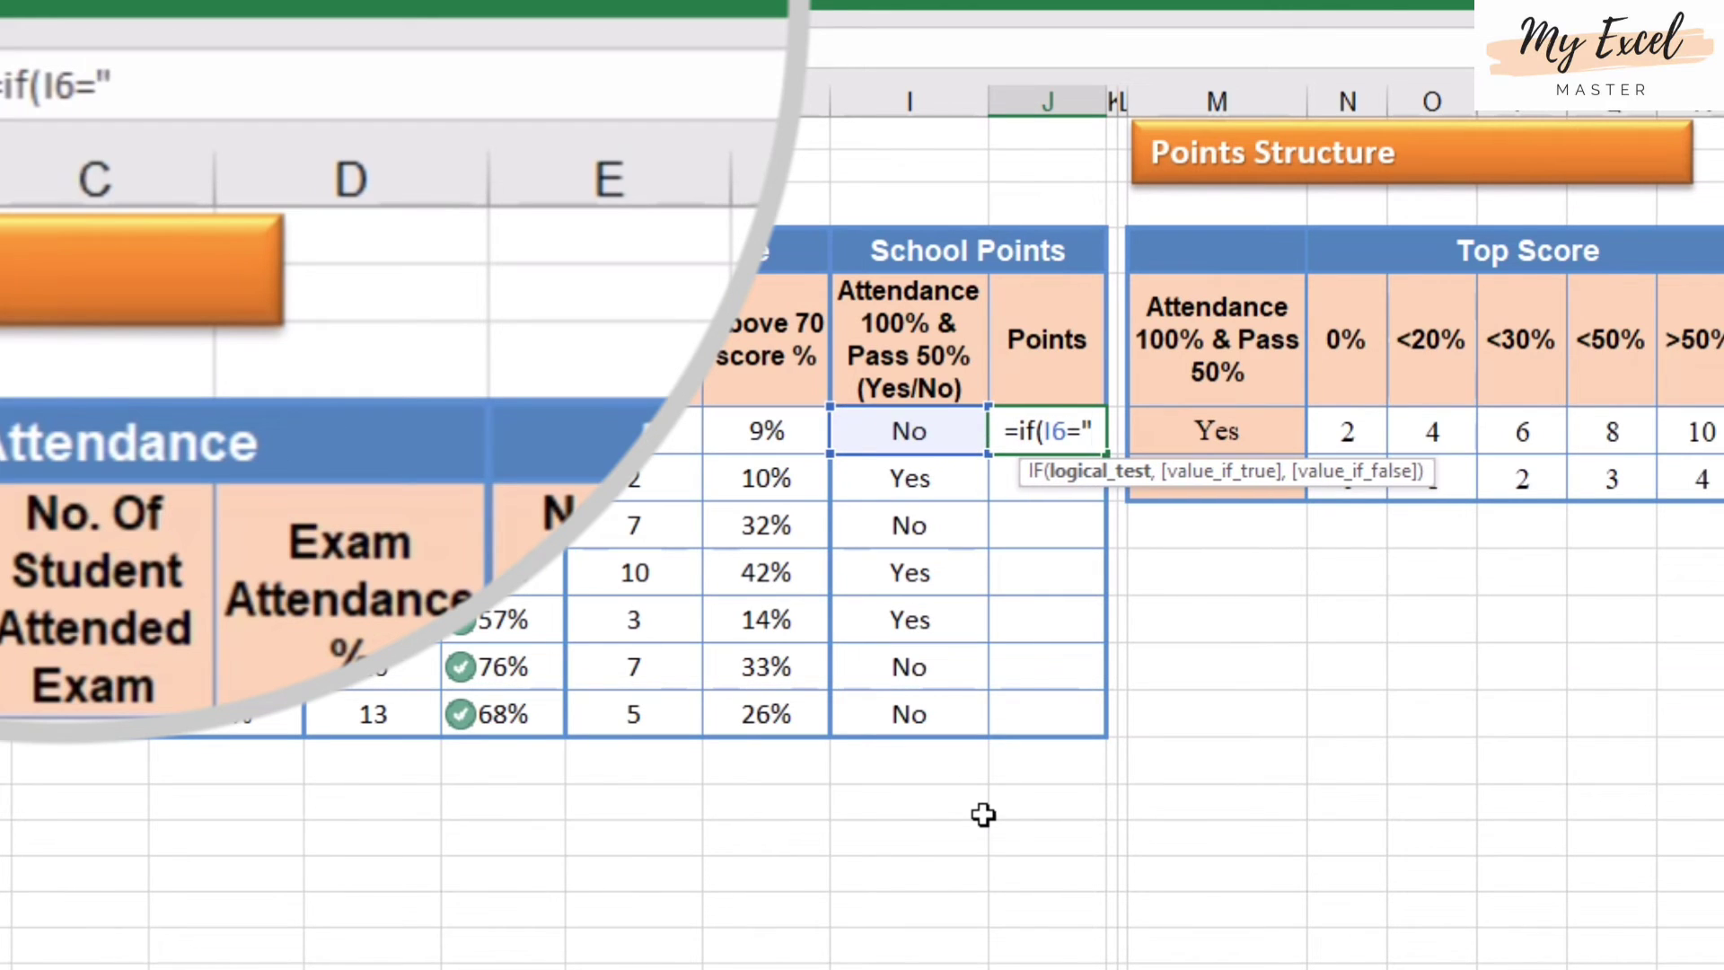
{"action": "type", "text": "Yes\","}
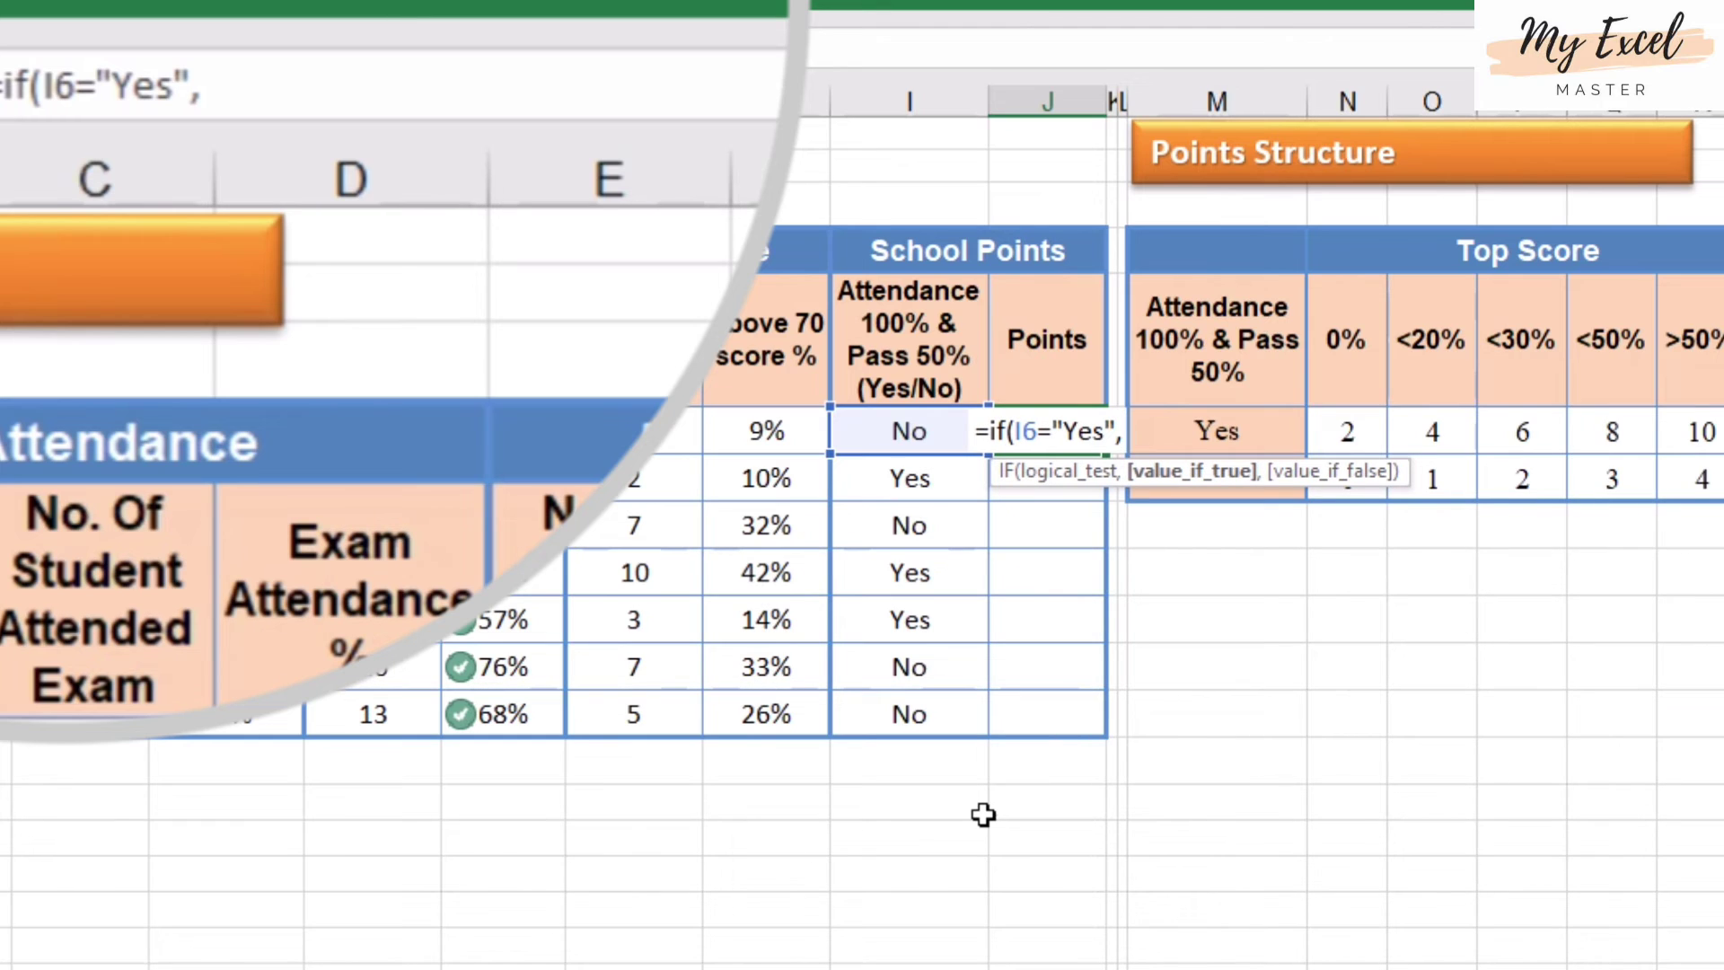
{"action": "type", "text": " ,"}
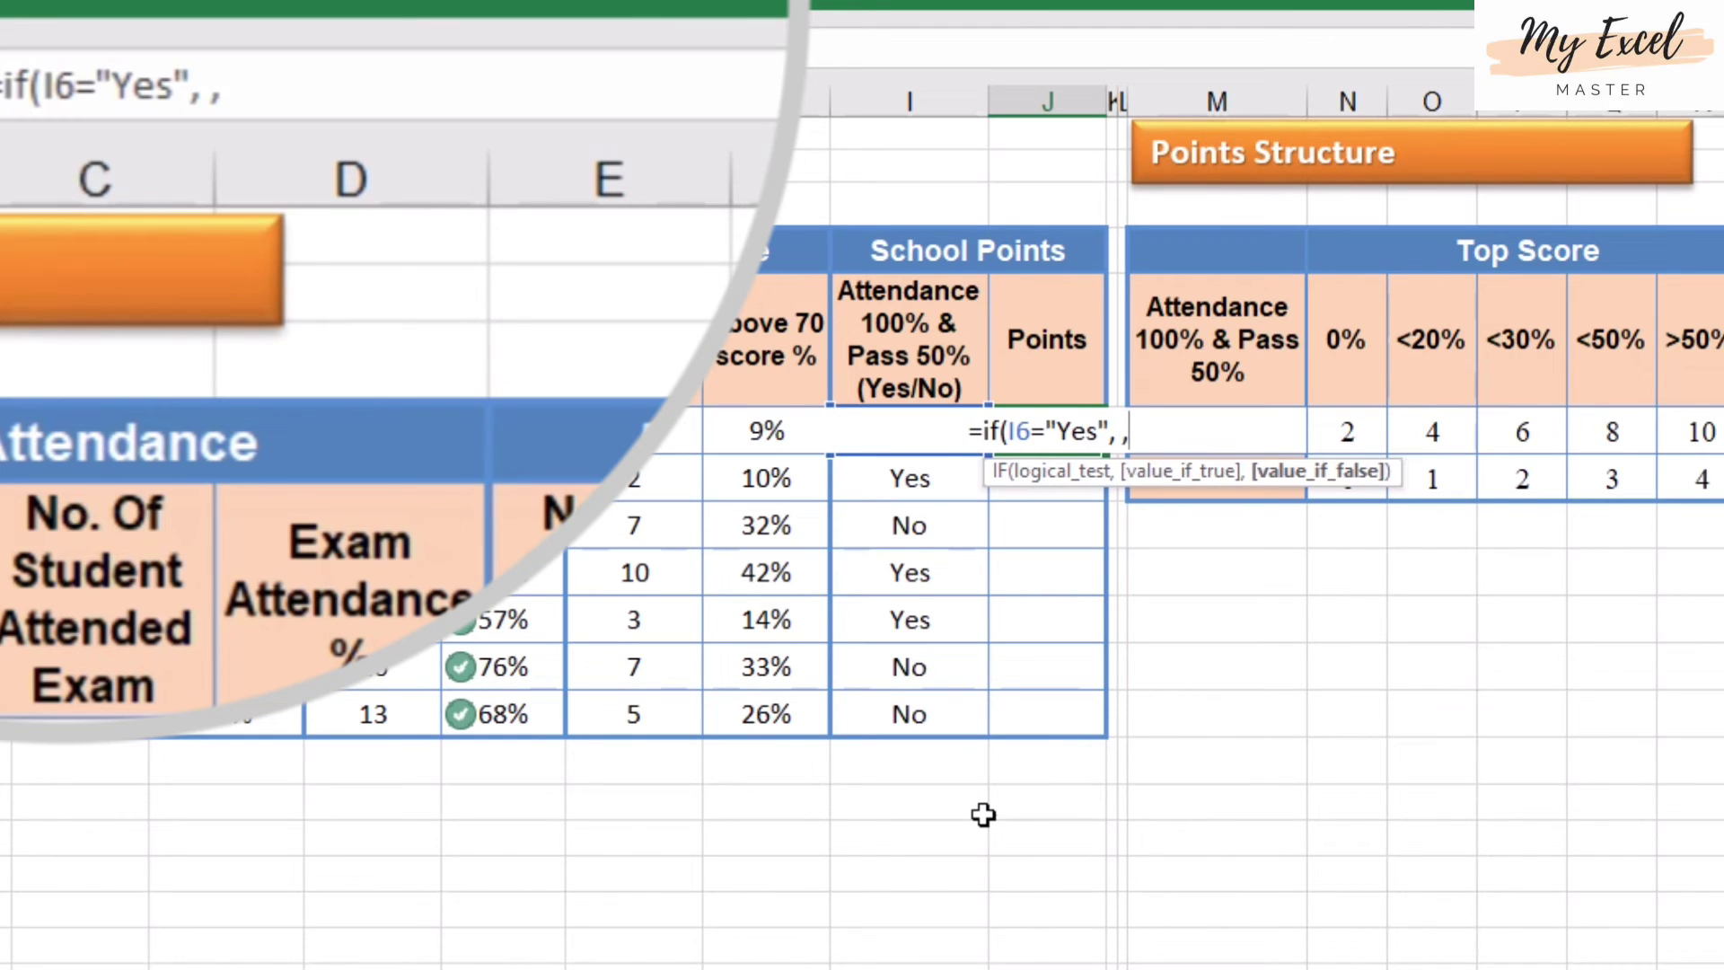
{"action": "type", "text": ")"}
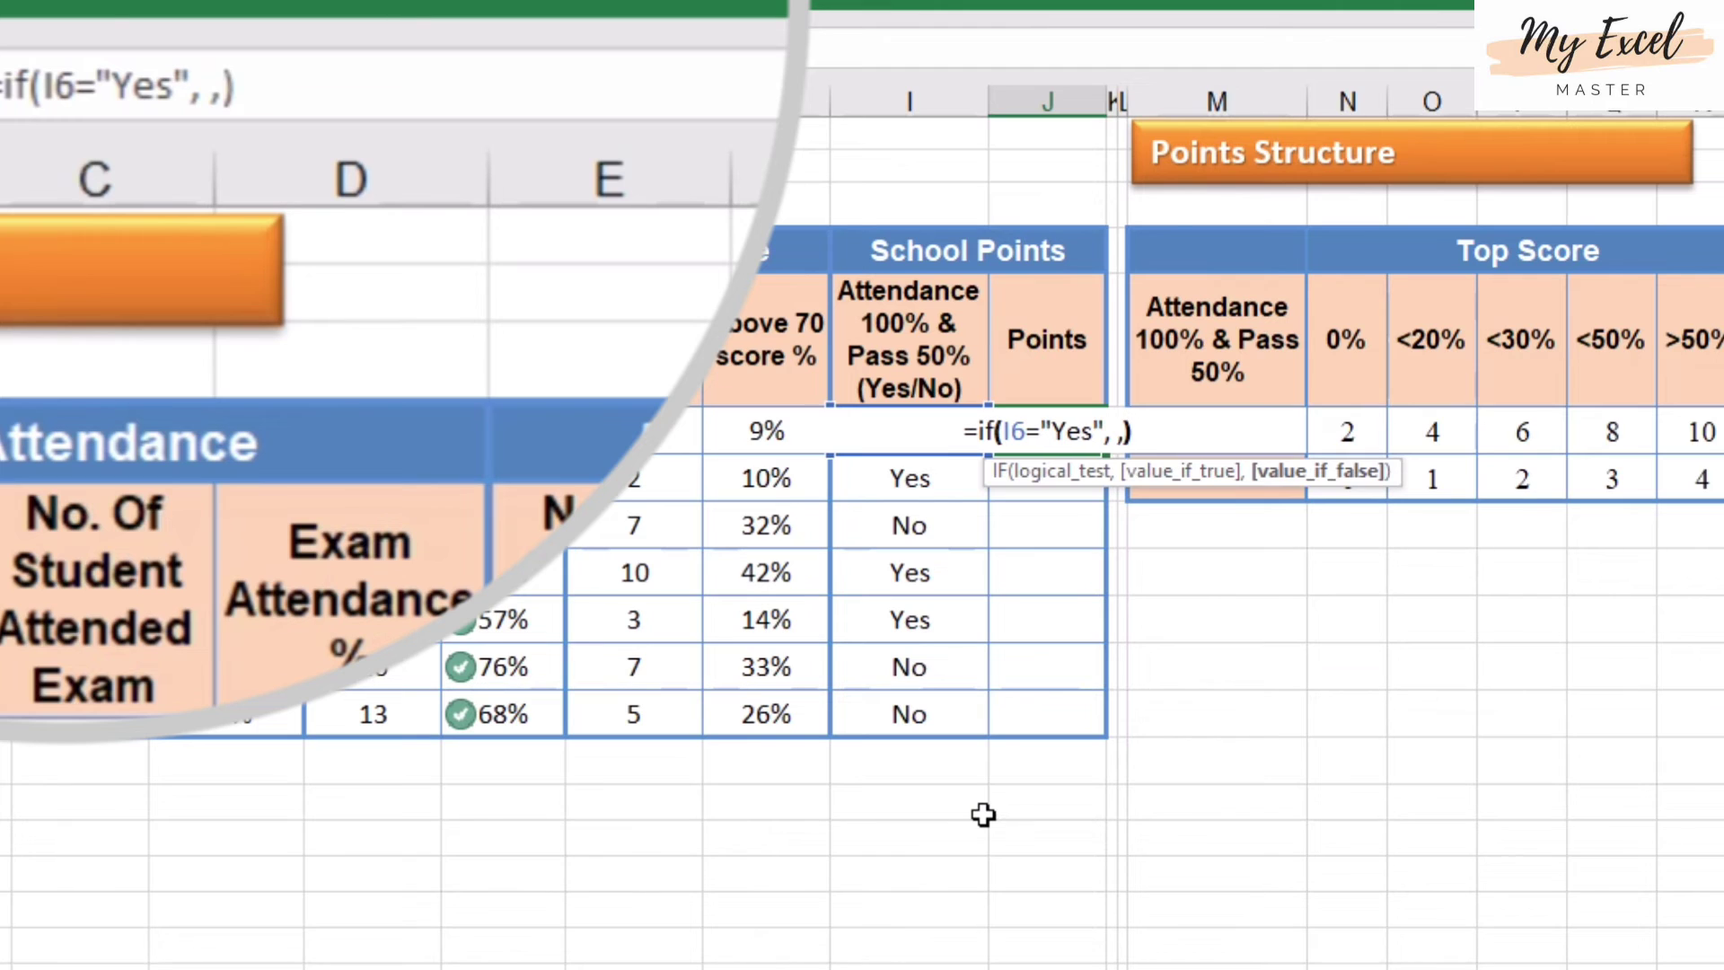
{"action": "key", "text": "ctrl+Return"}
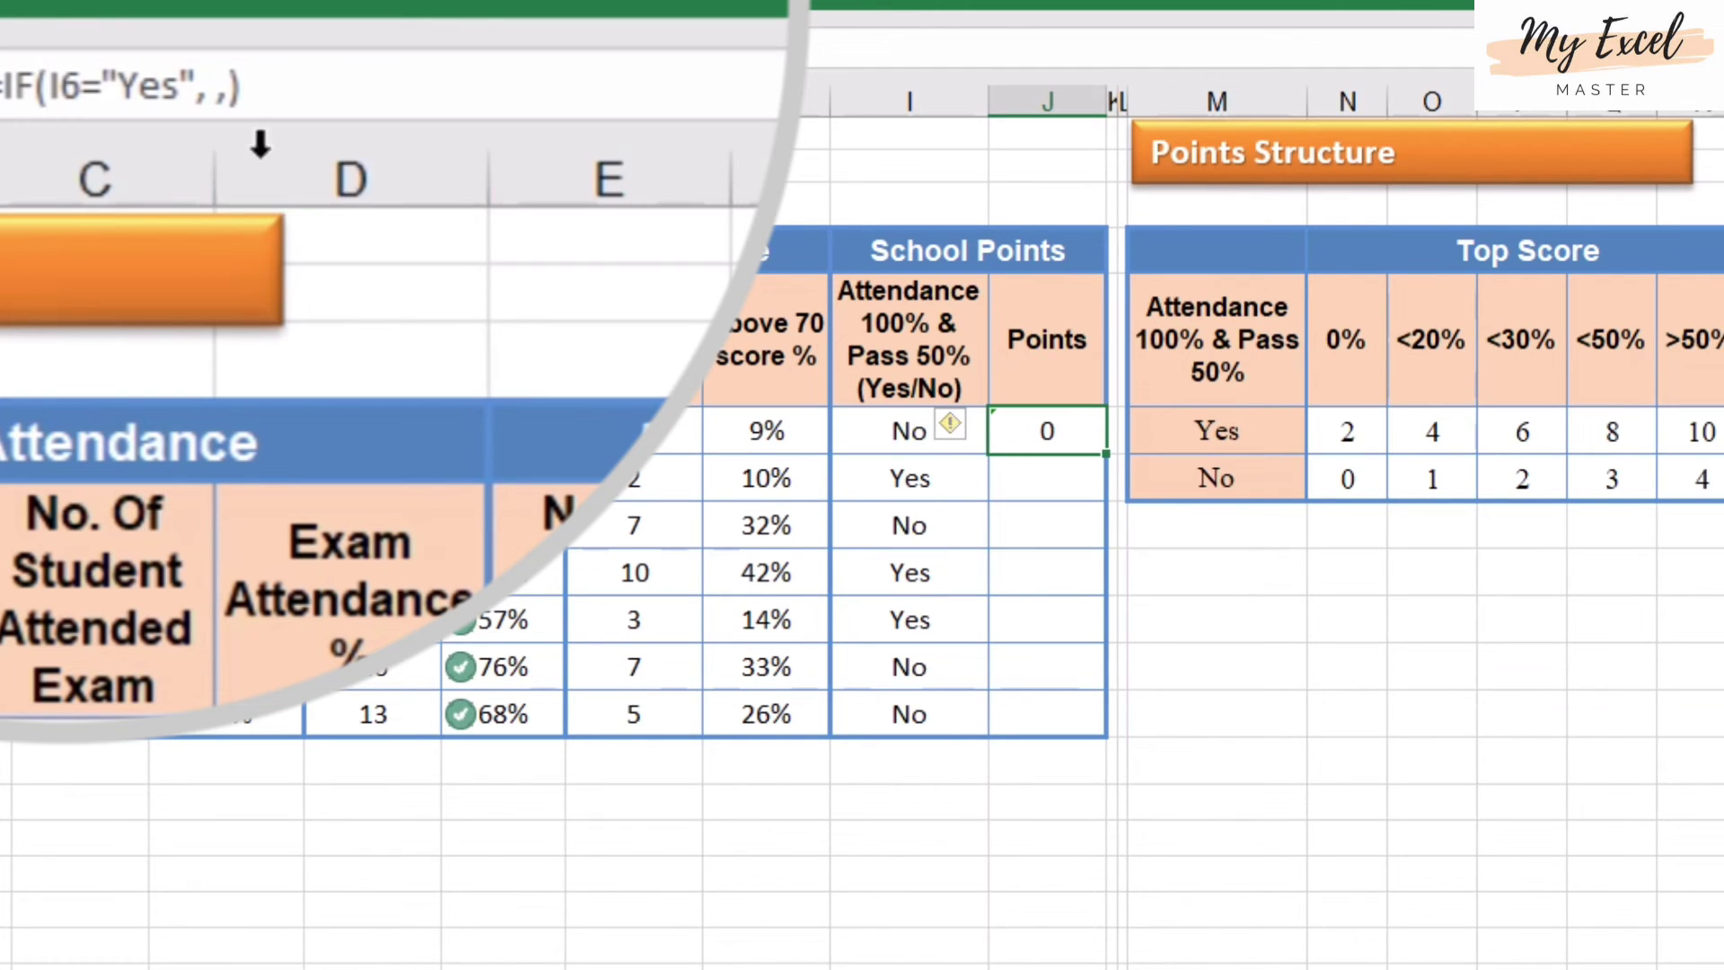
In J6's true argument, start a nested IF that returns 2 points when H6=0%
{"action": "left_click", "coordinate": [222, 90]}
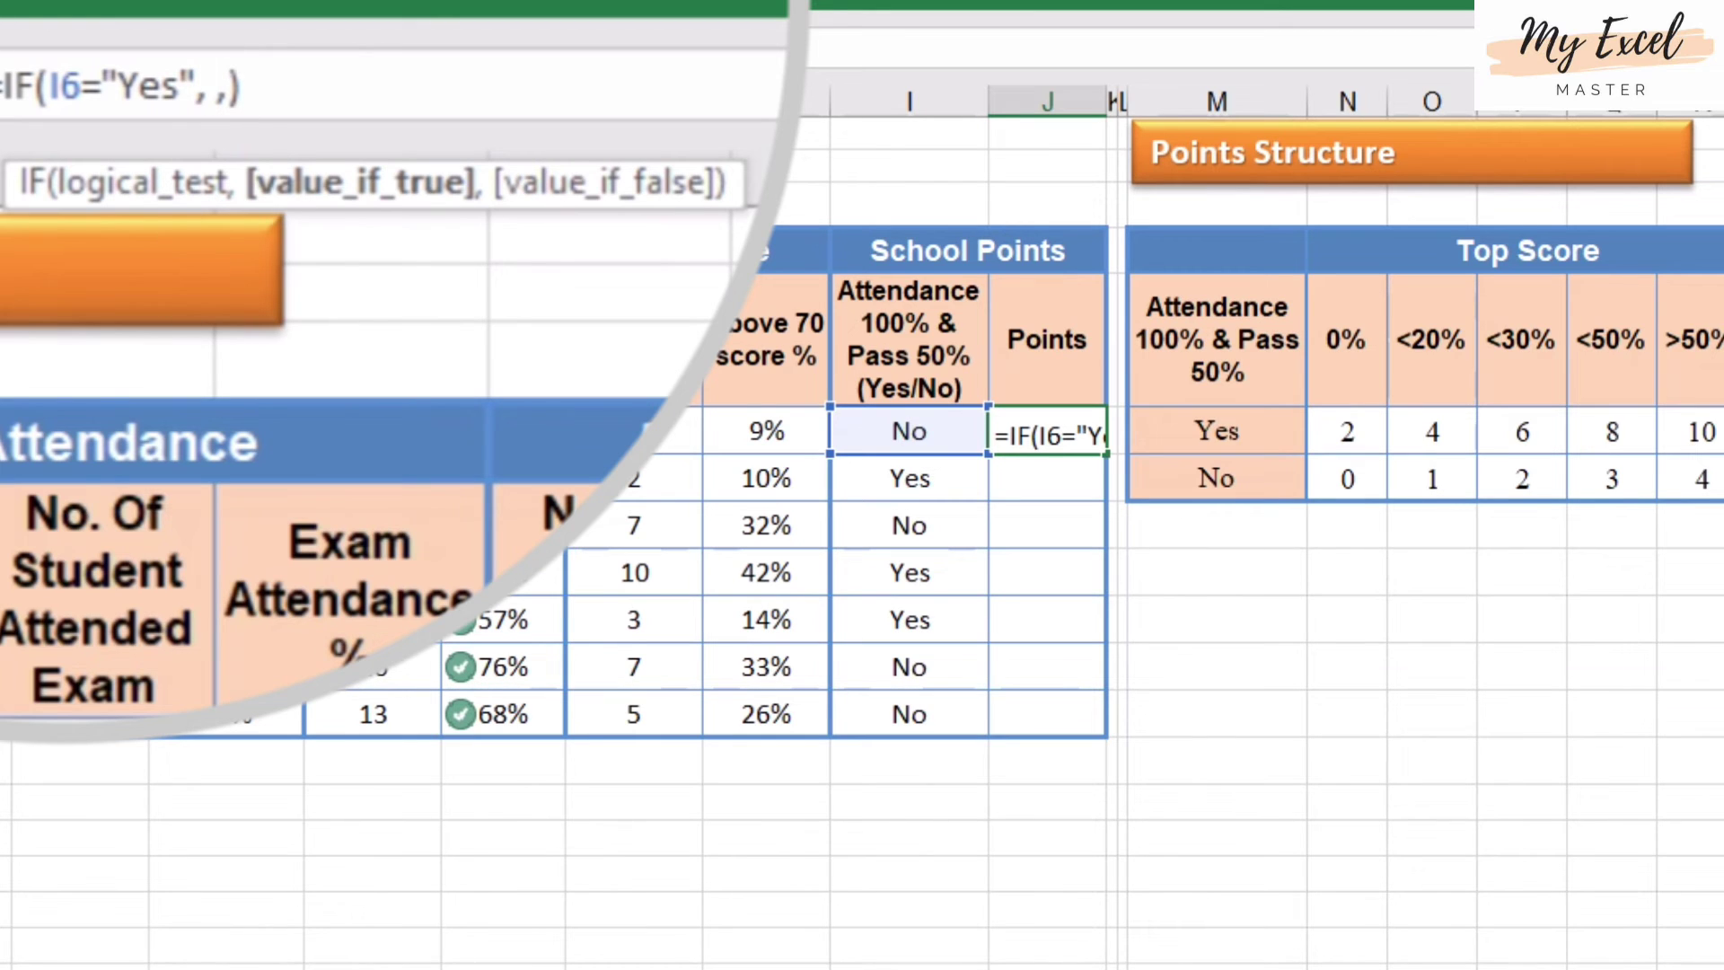
{"action": "type", "text": "if"}
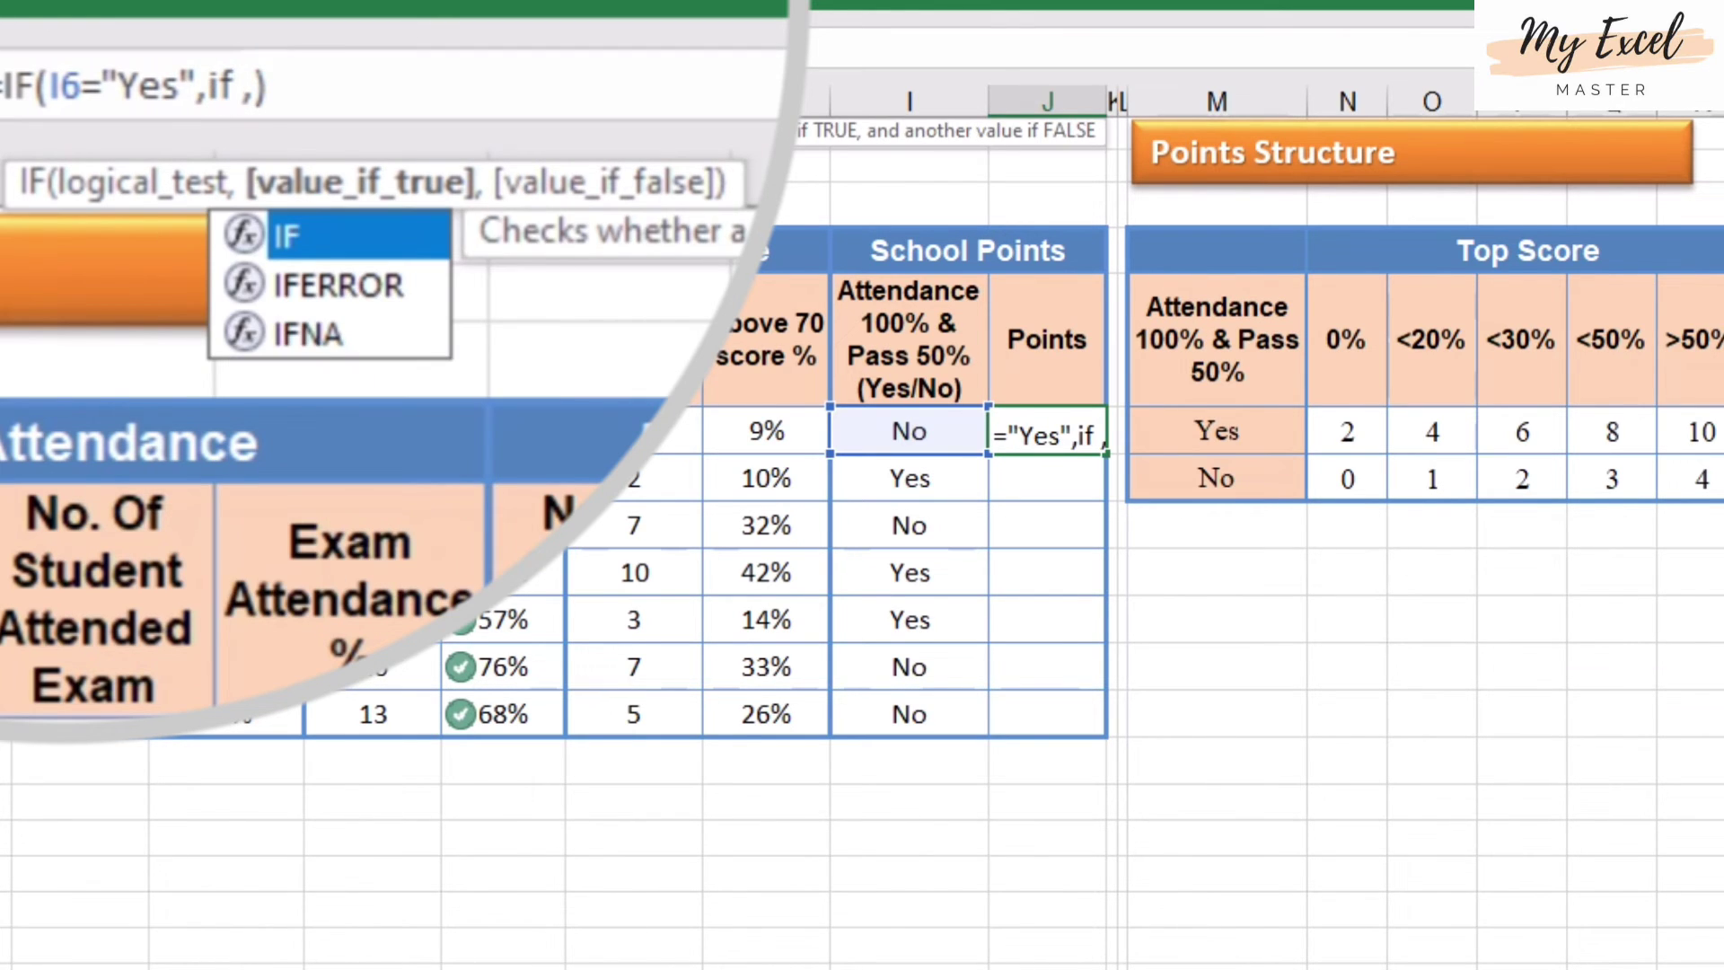
{"action": "type", "text": "("}
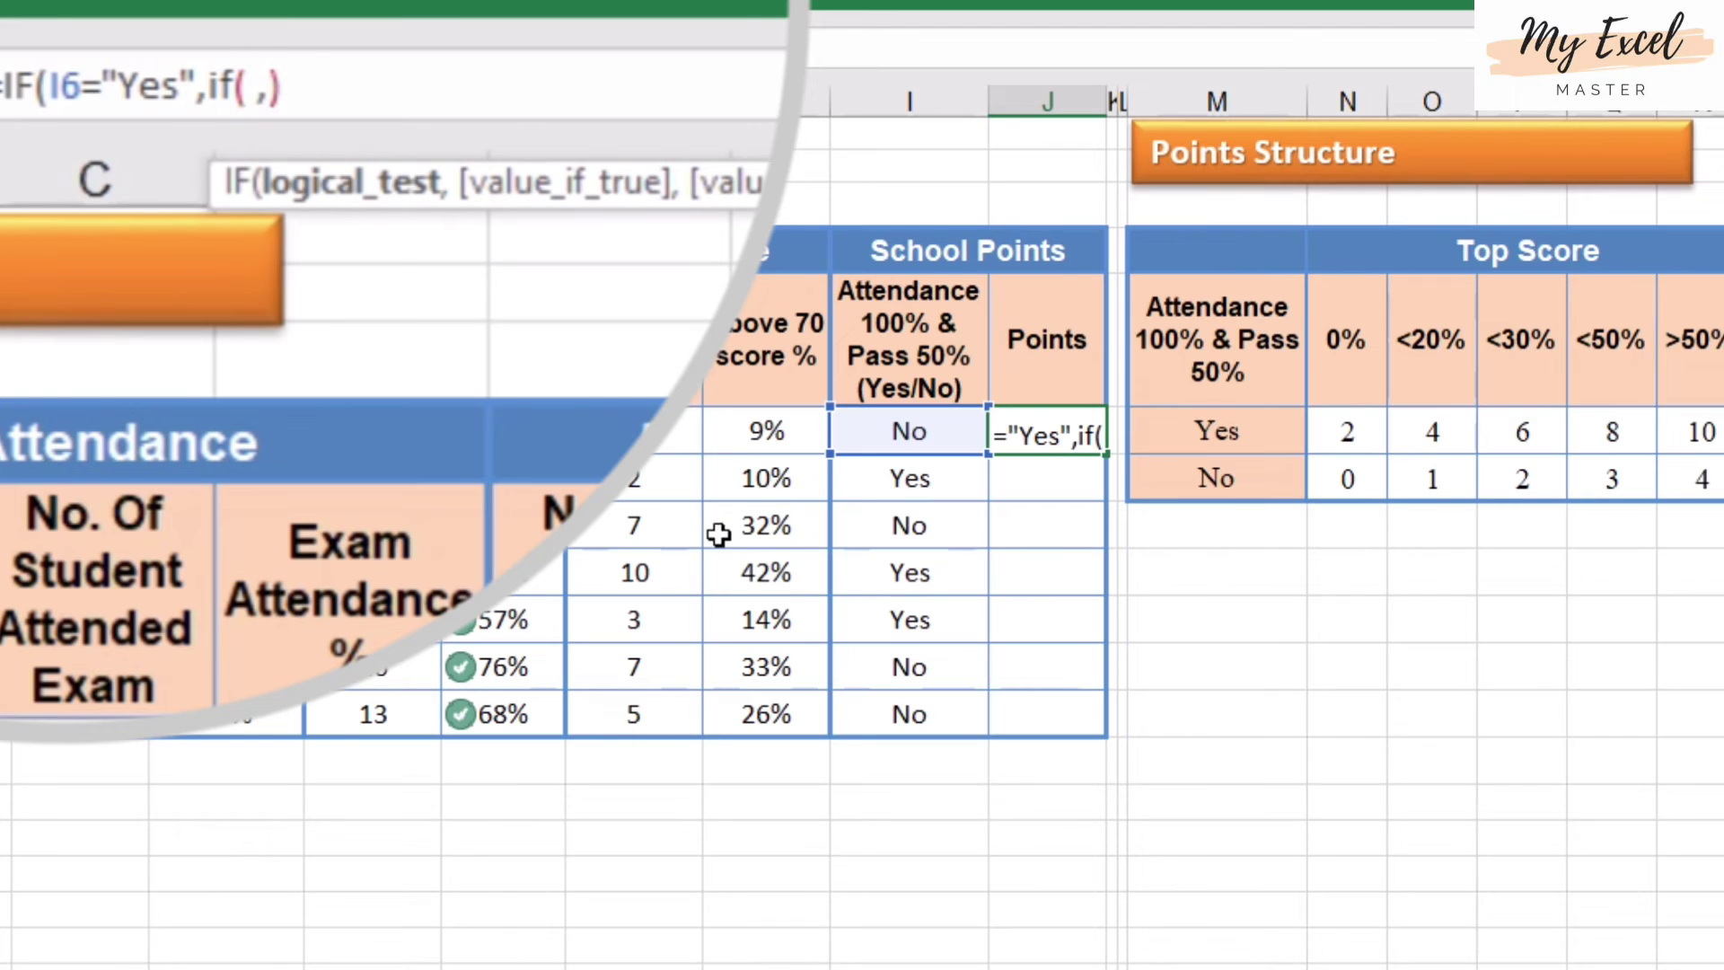
{"action": "left_click", "coordinate": [781, 428]}
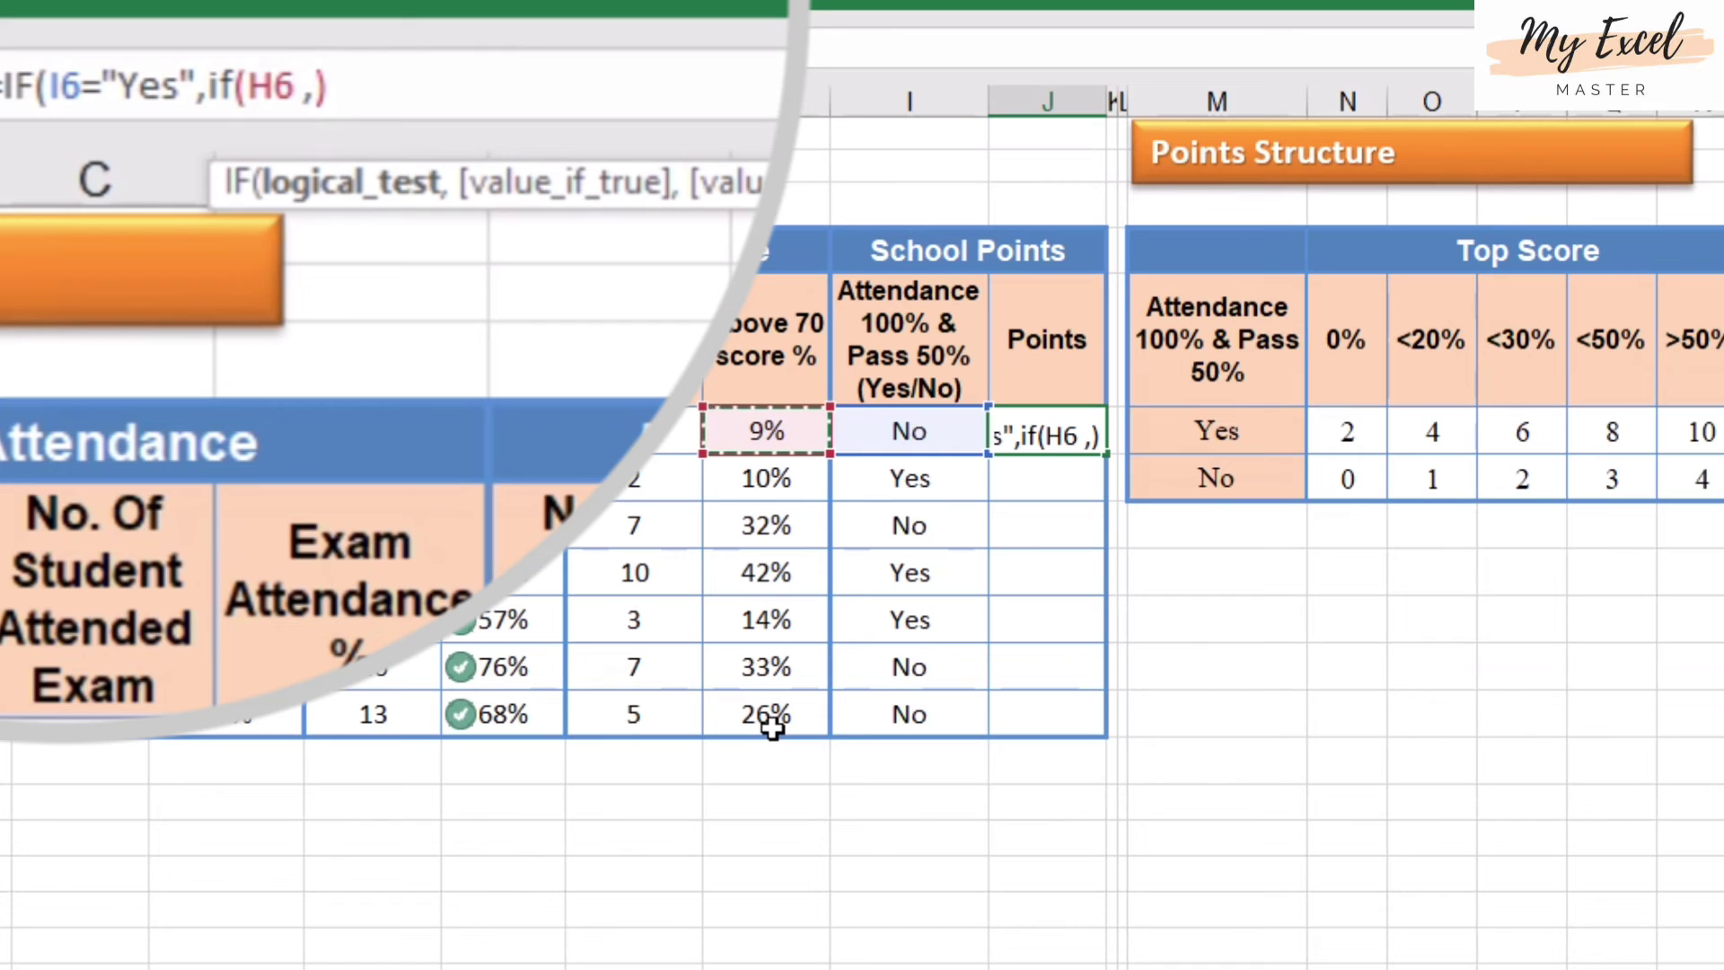
{"action": "type", "text": "="}
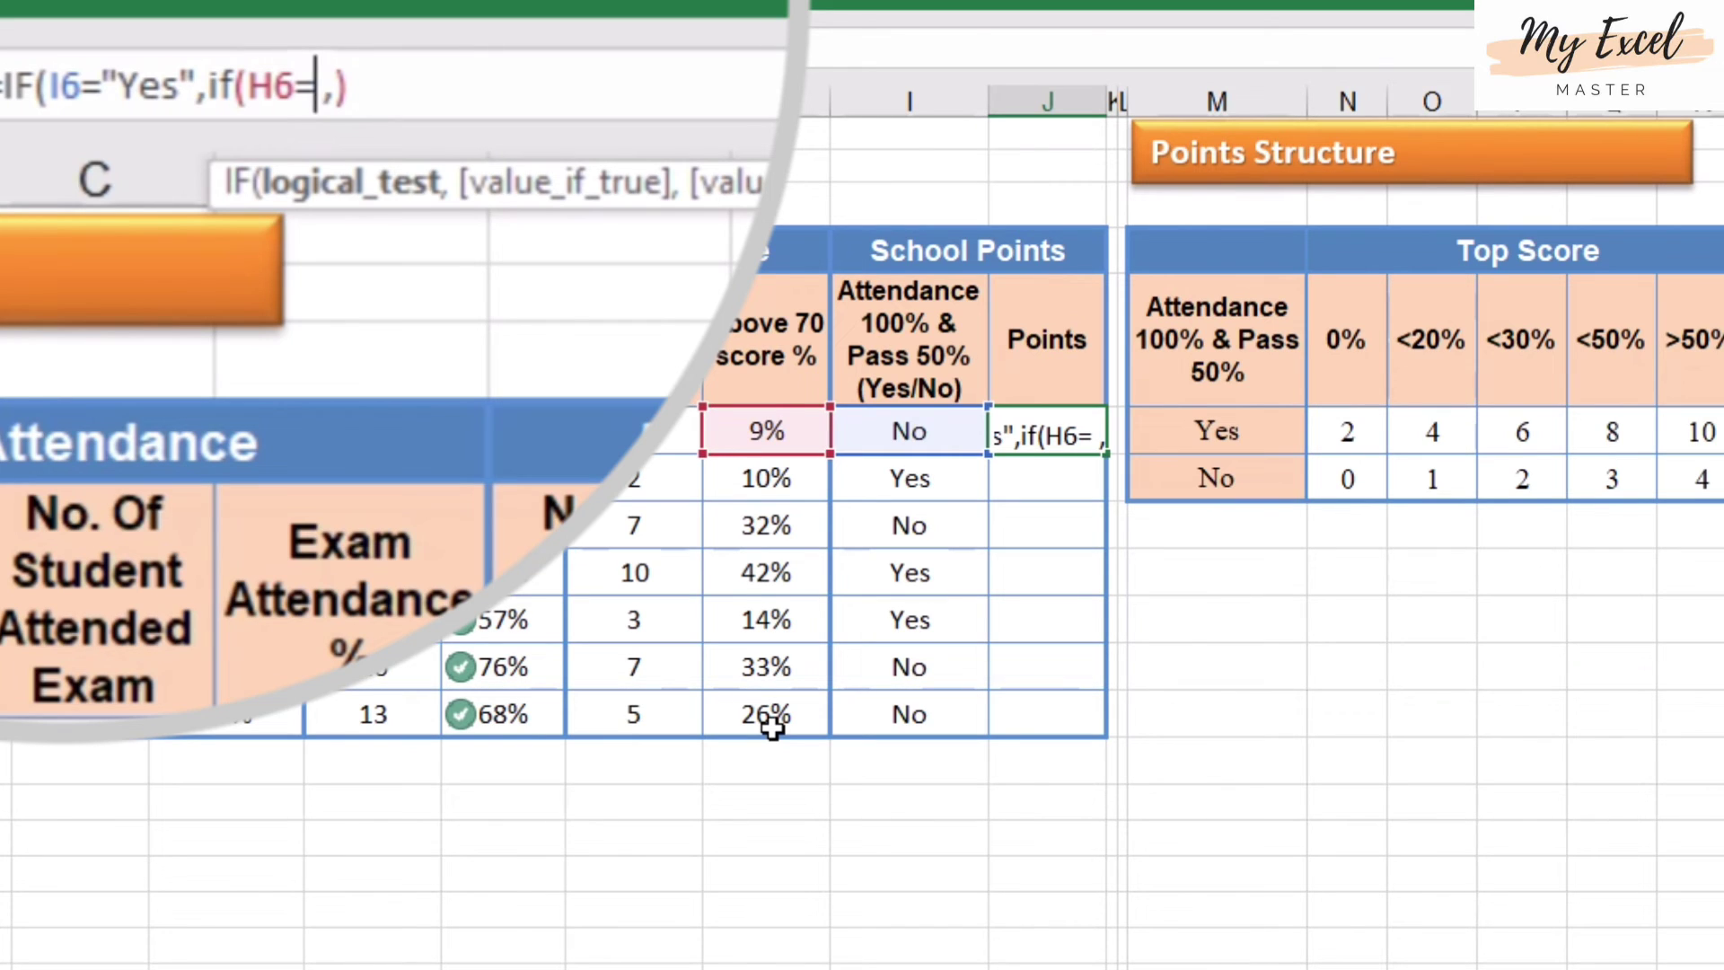
{"action": "type", "text": "0%"}
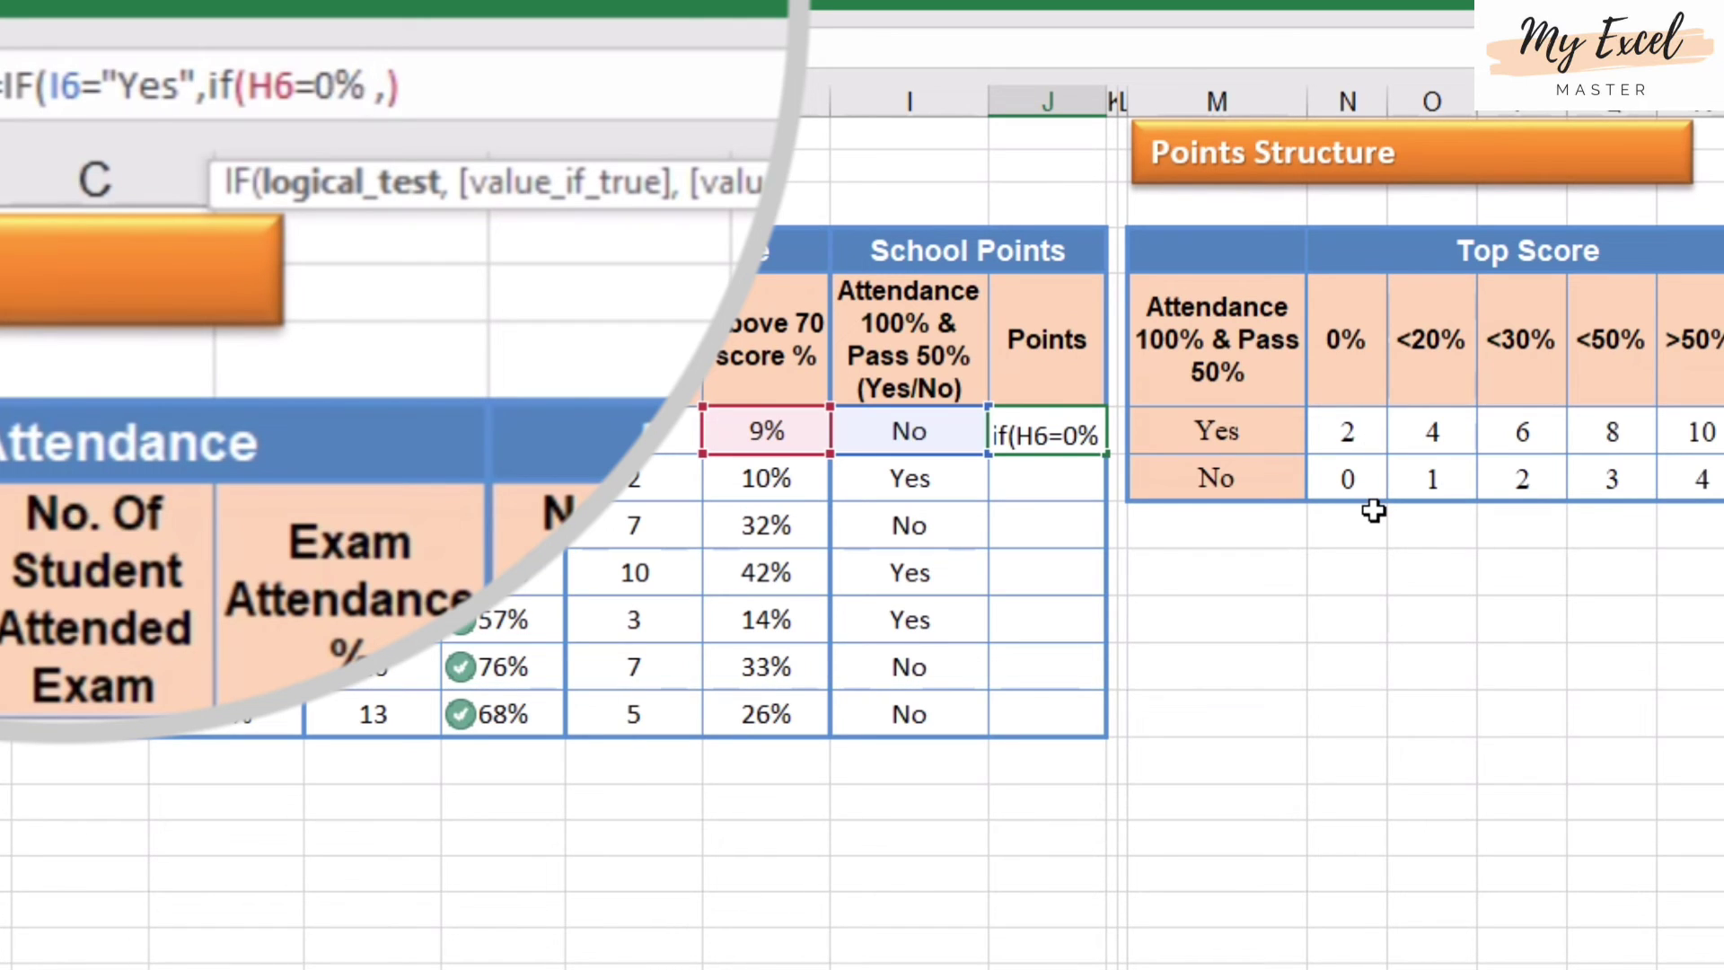
{"action": "type", "text": ",2"}
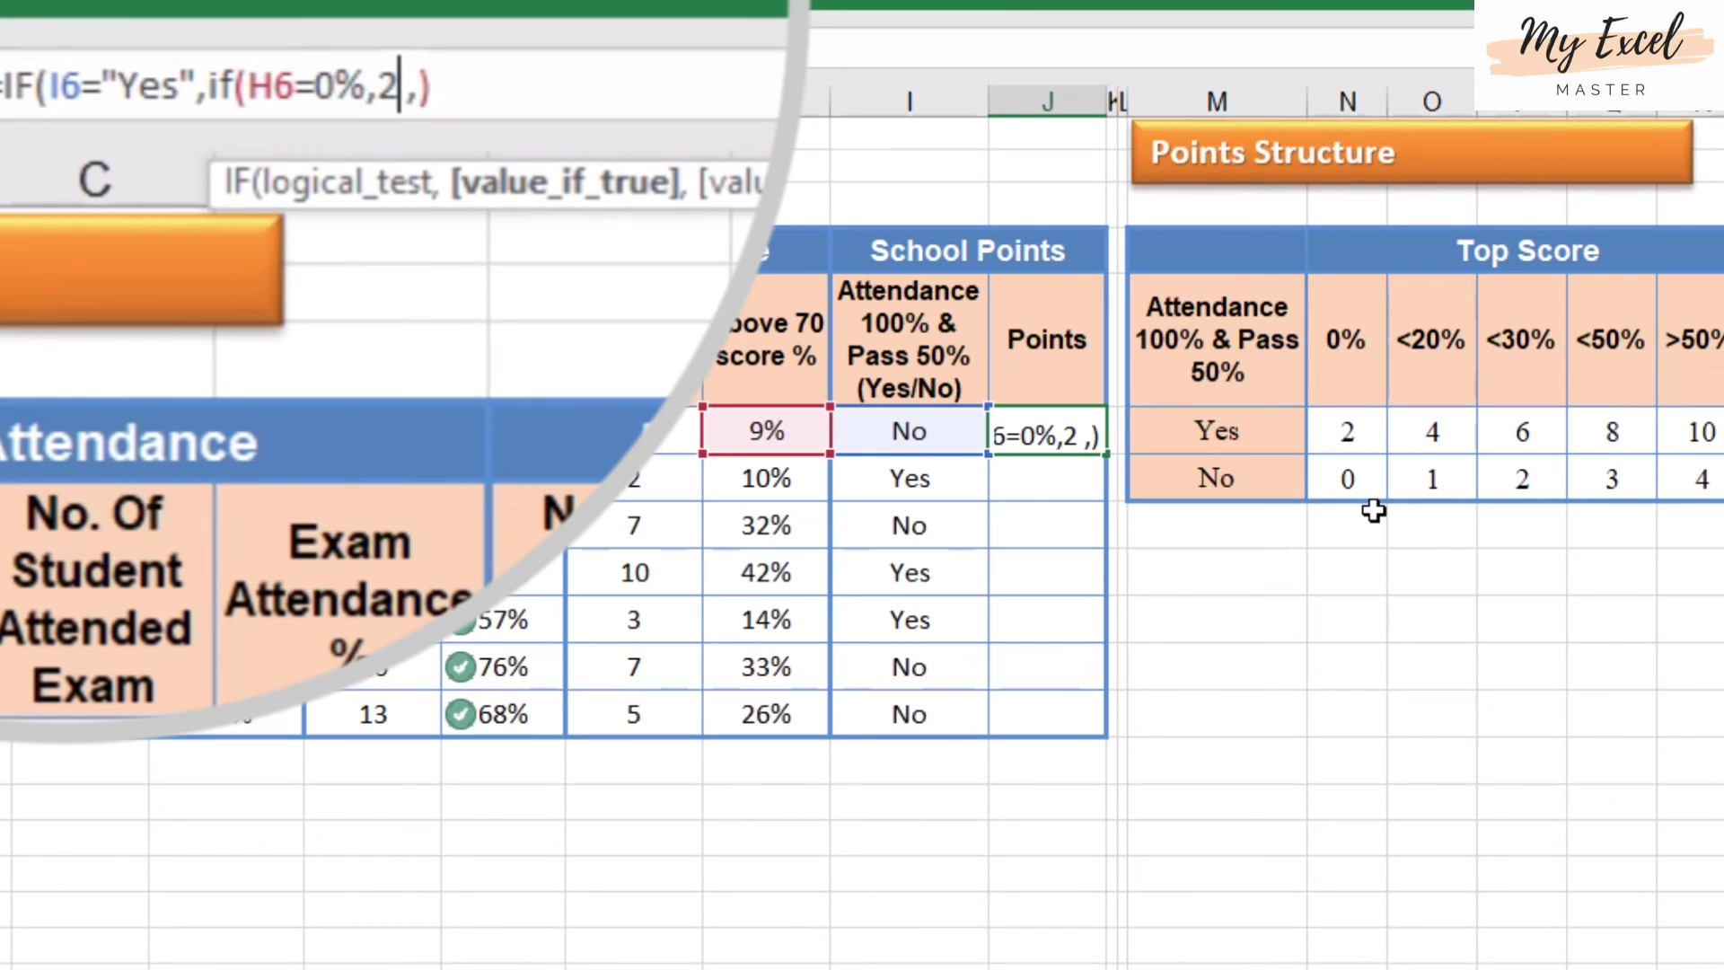
Nest another IF in the J6 formula's true branch that returns 4 when H6<20%
{"action": "type", "text": ","}
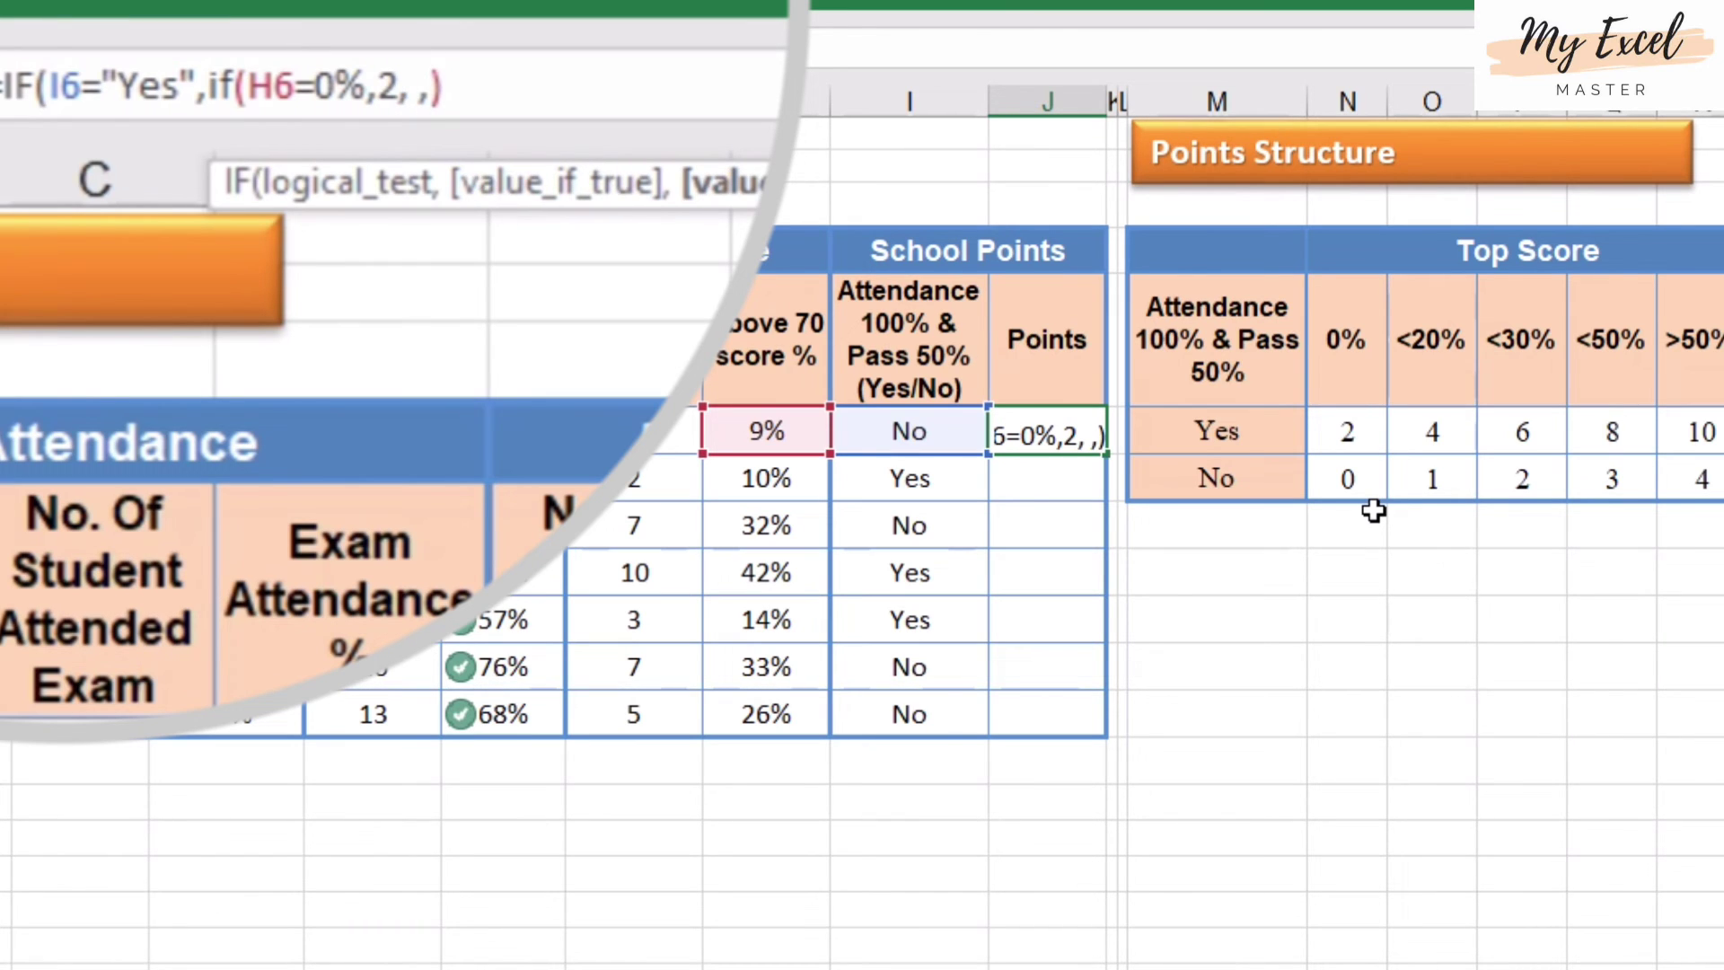
{"action": "type", "text": "if("}
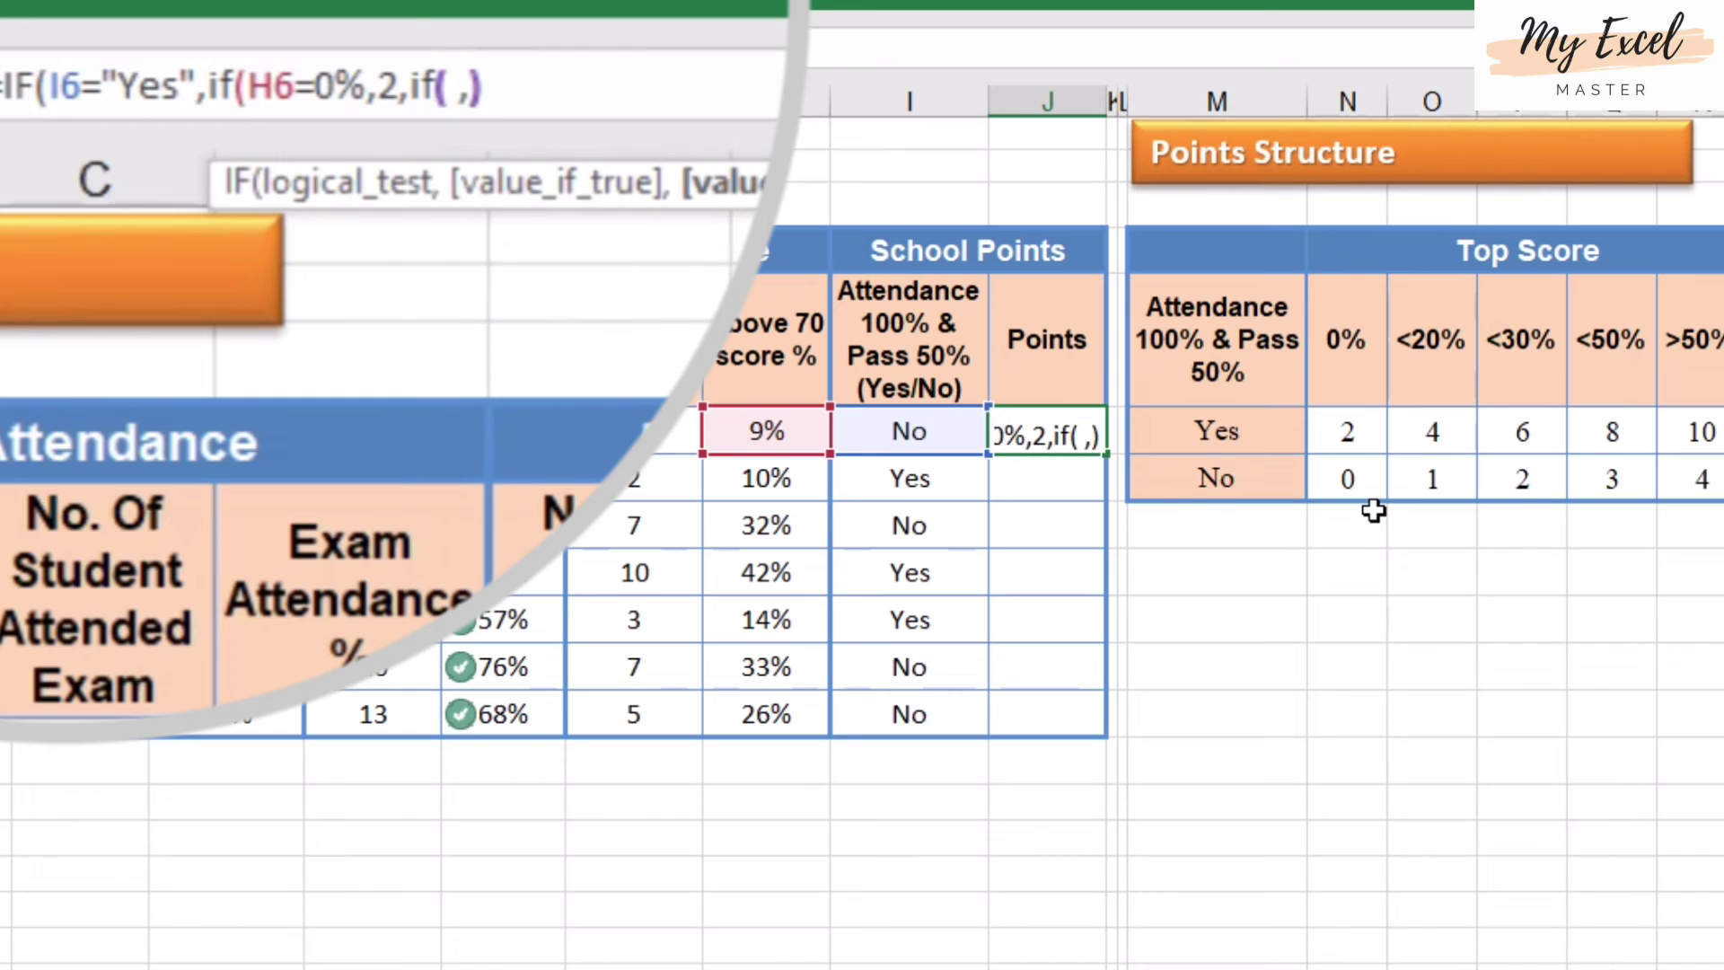
{"action": "left_click", "coordinate": [767, 430]}
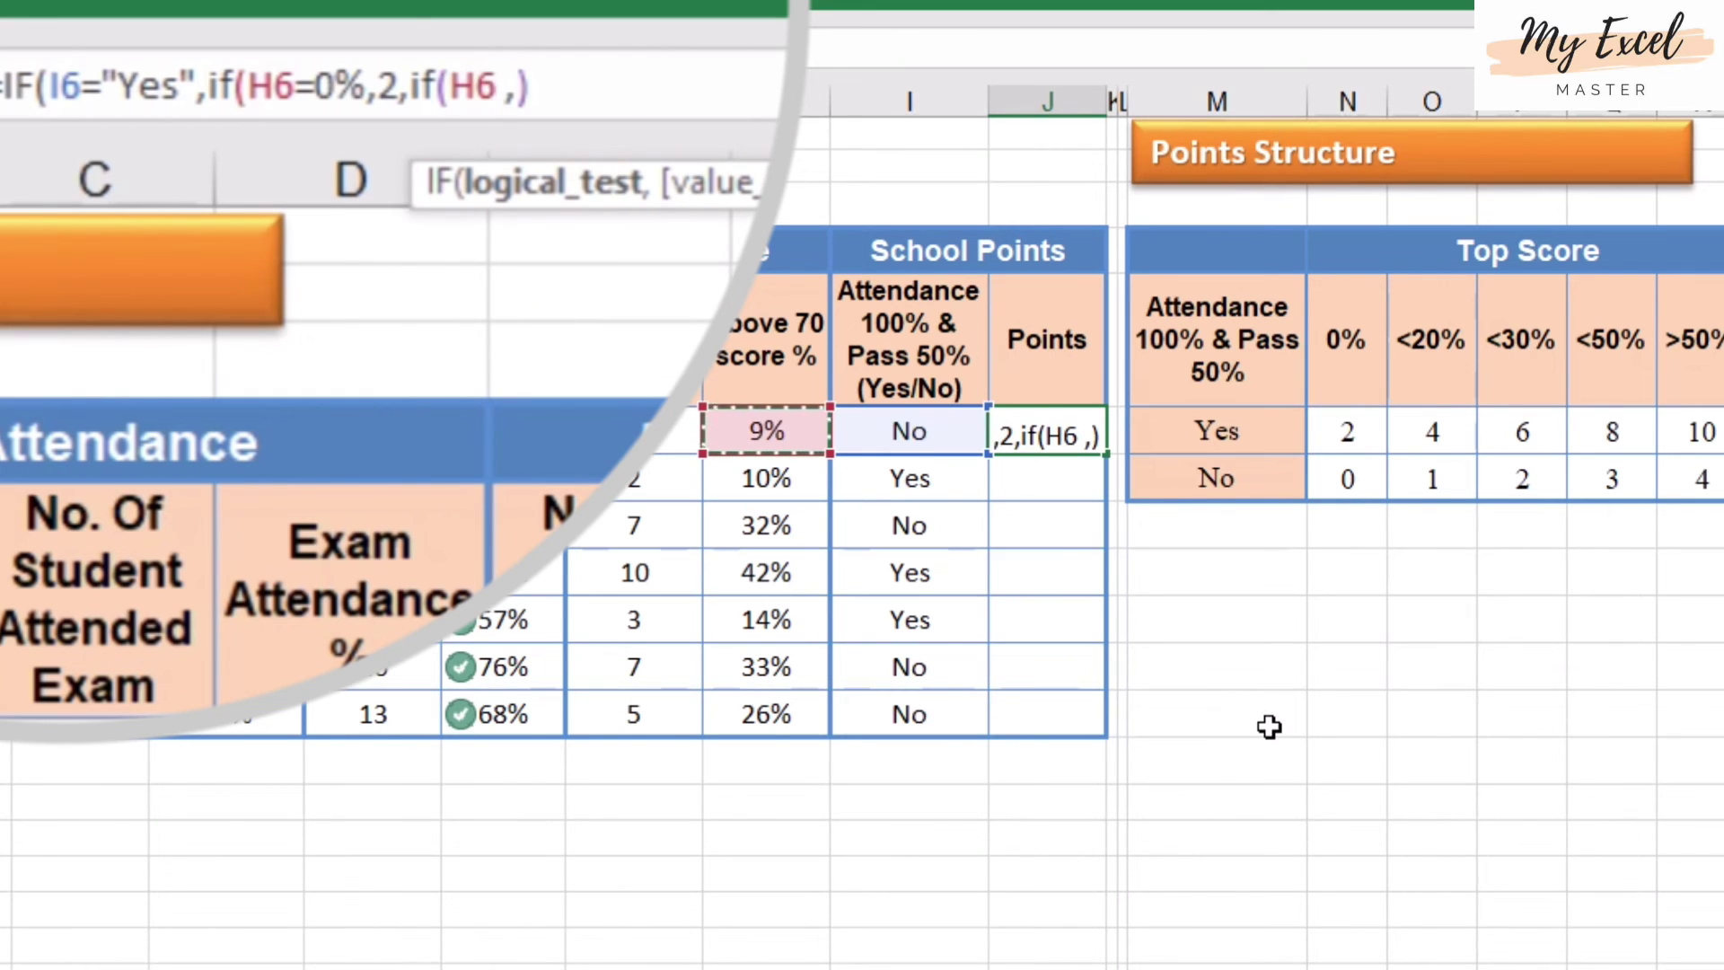
{"action": "type", "text": "<"}
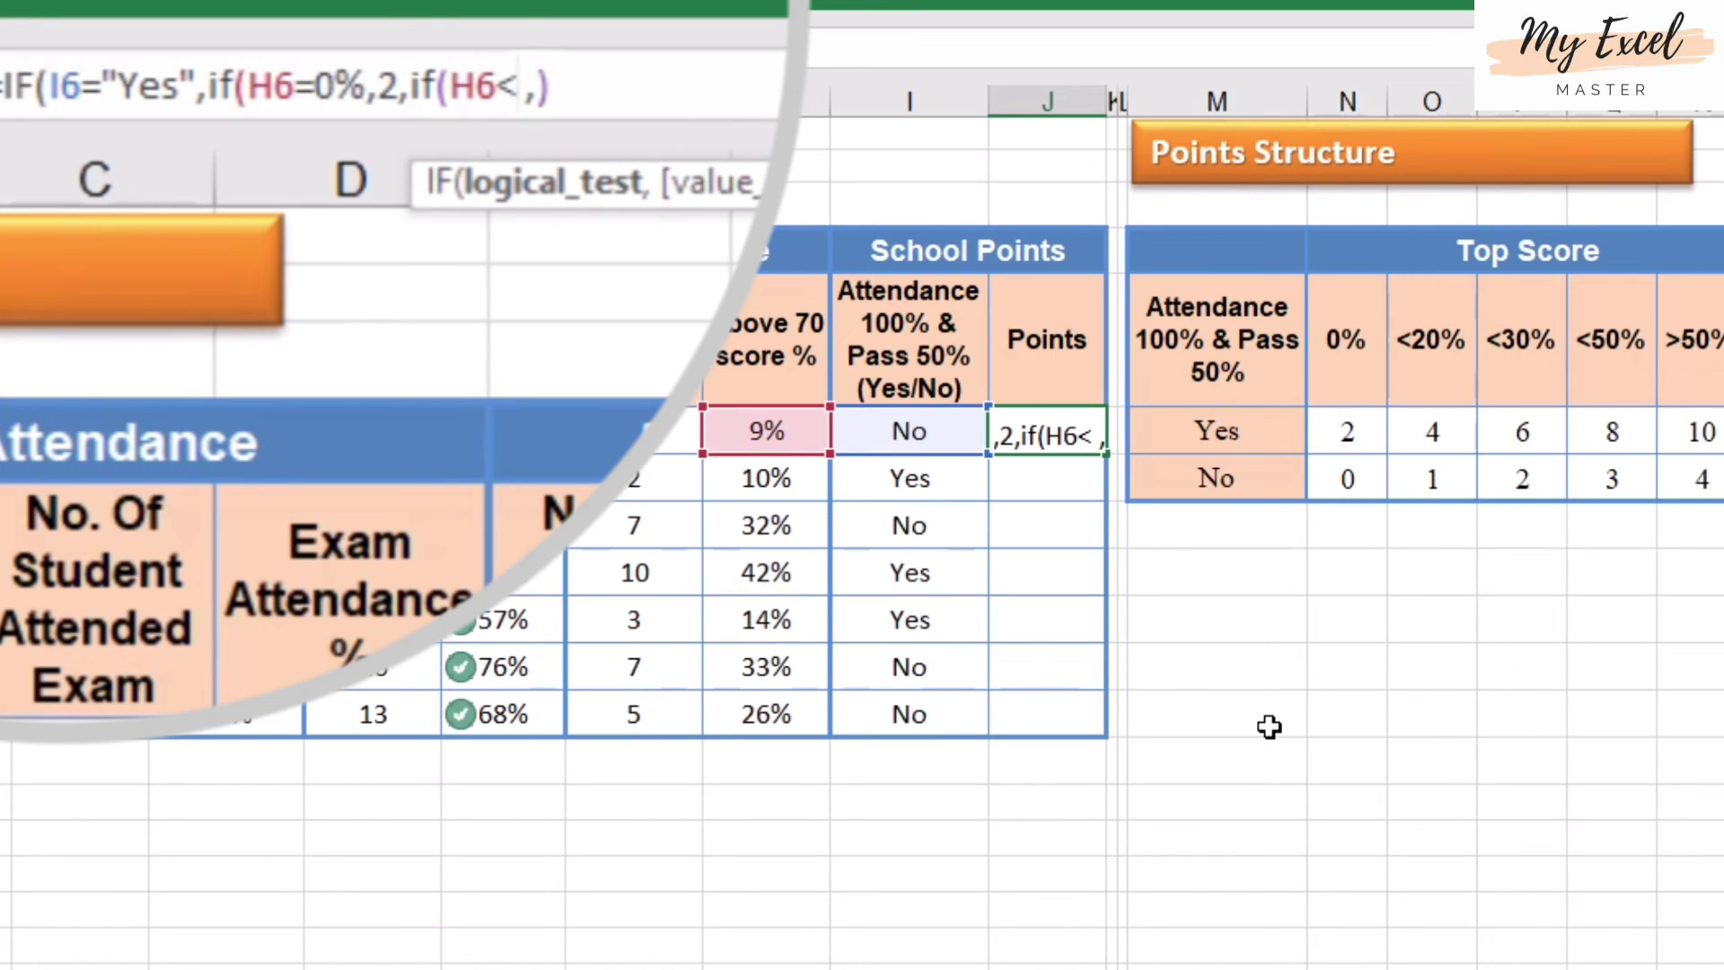
{"action": "type", "text": "20"}
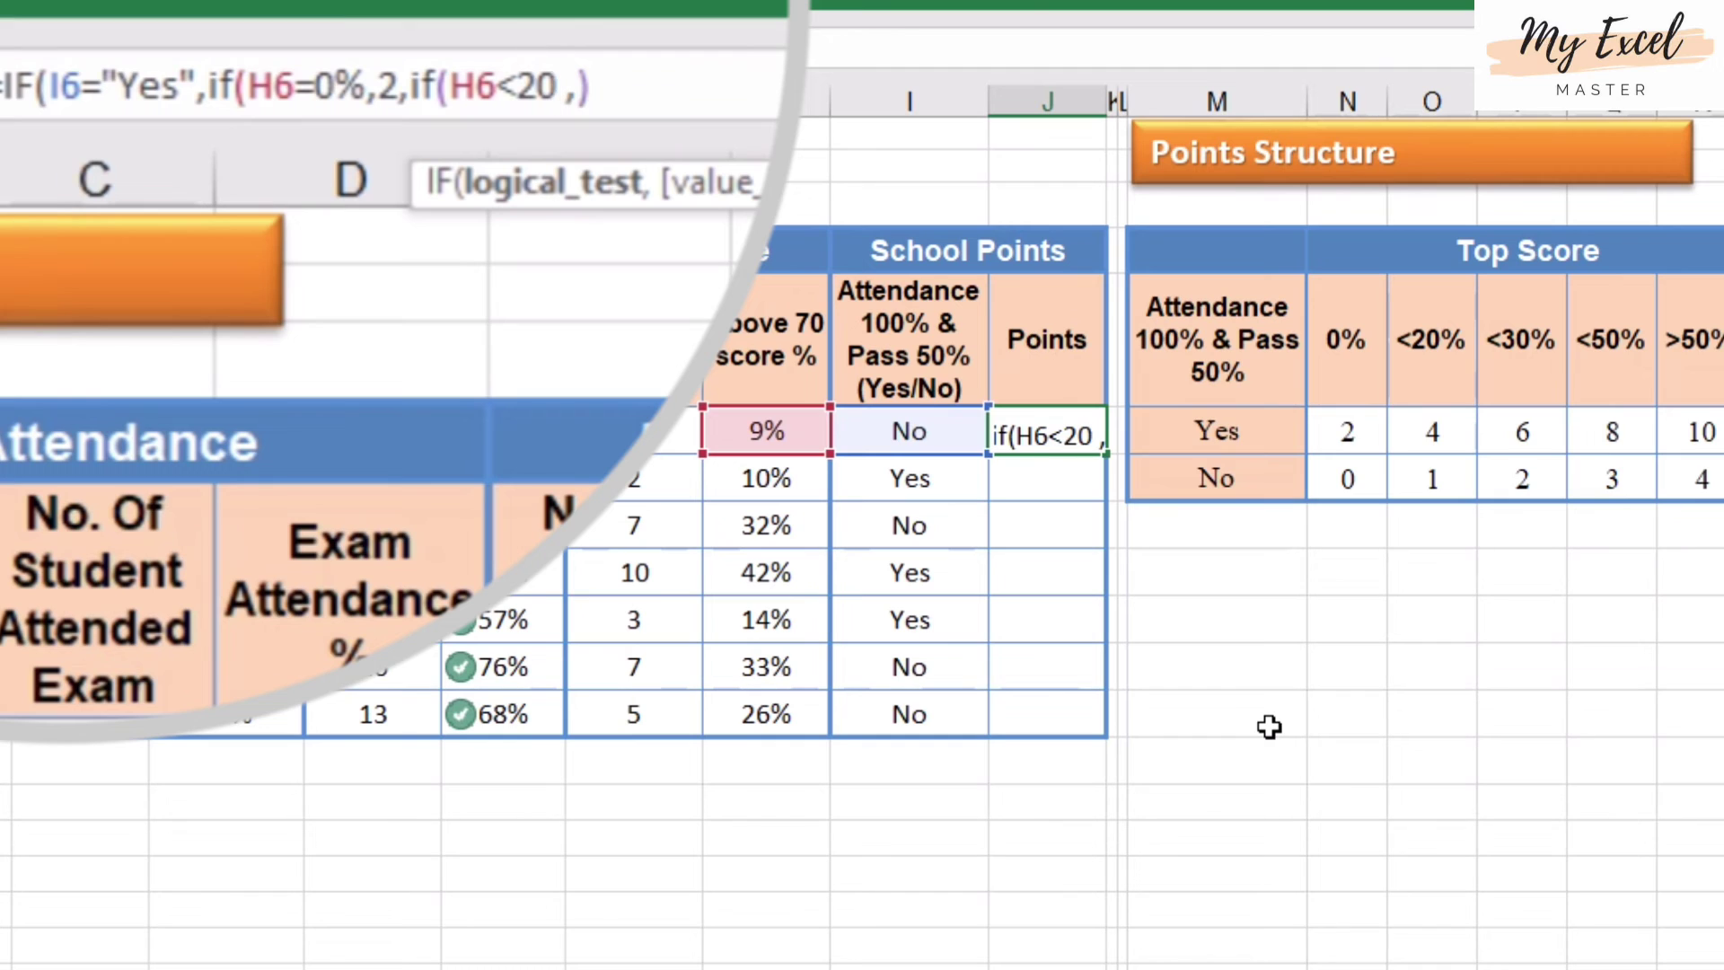
{"action": "type", "text": "%,"}
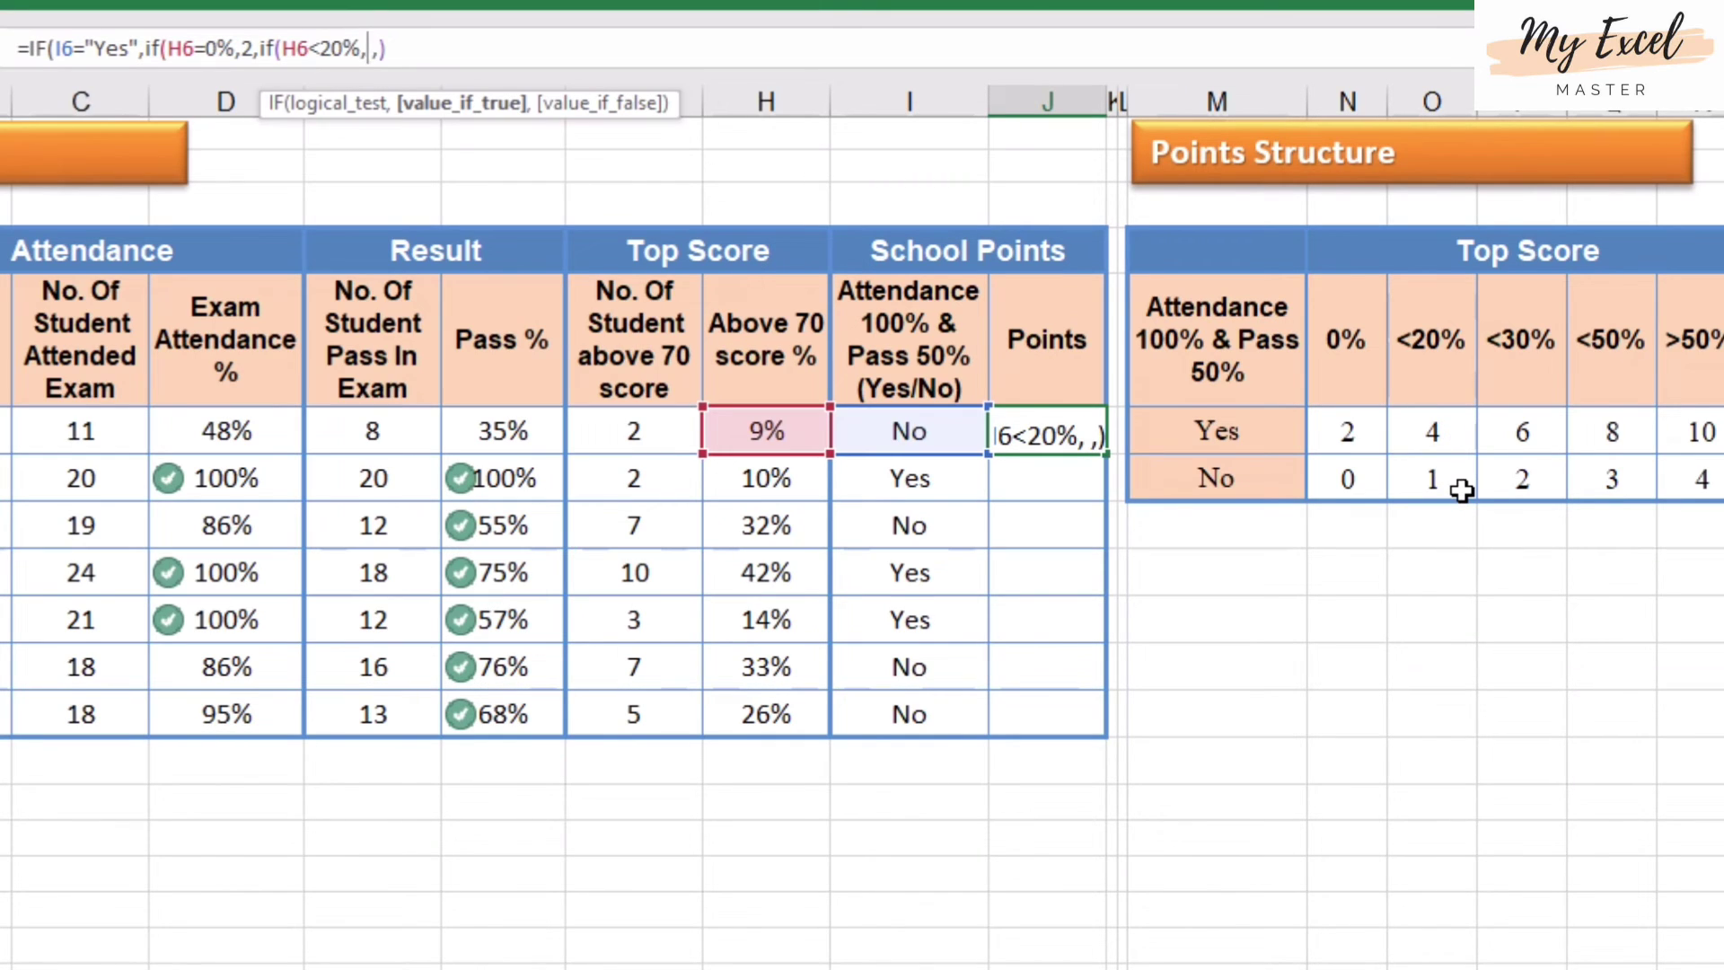
{"action": "type", "text": "4"}
Add a further nested IF to the J6 formula that returns 6 when H6<30%
{"action": "type", "text": ",if("}
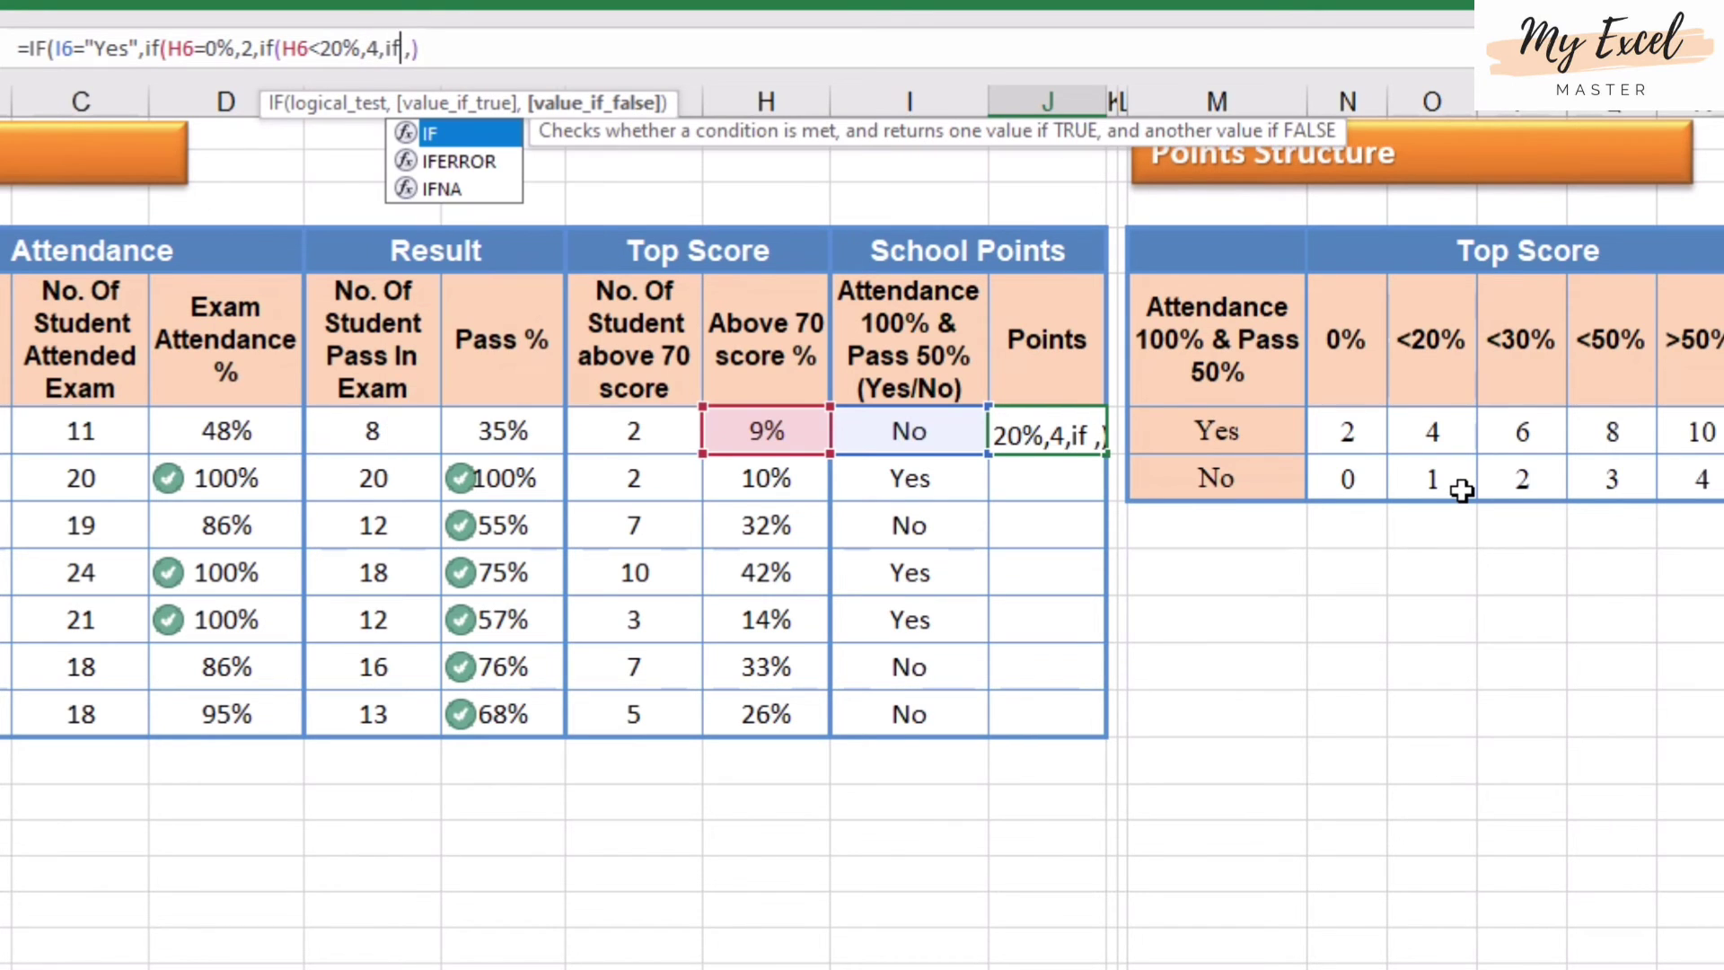
{"action": "type", "text": "h"}
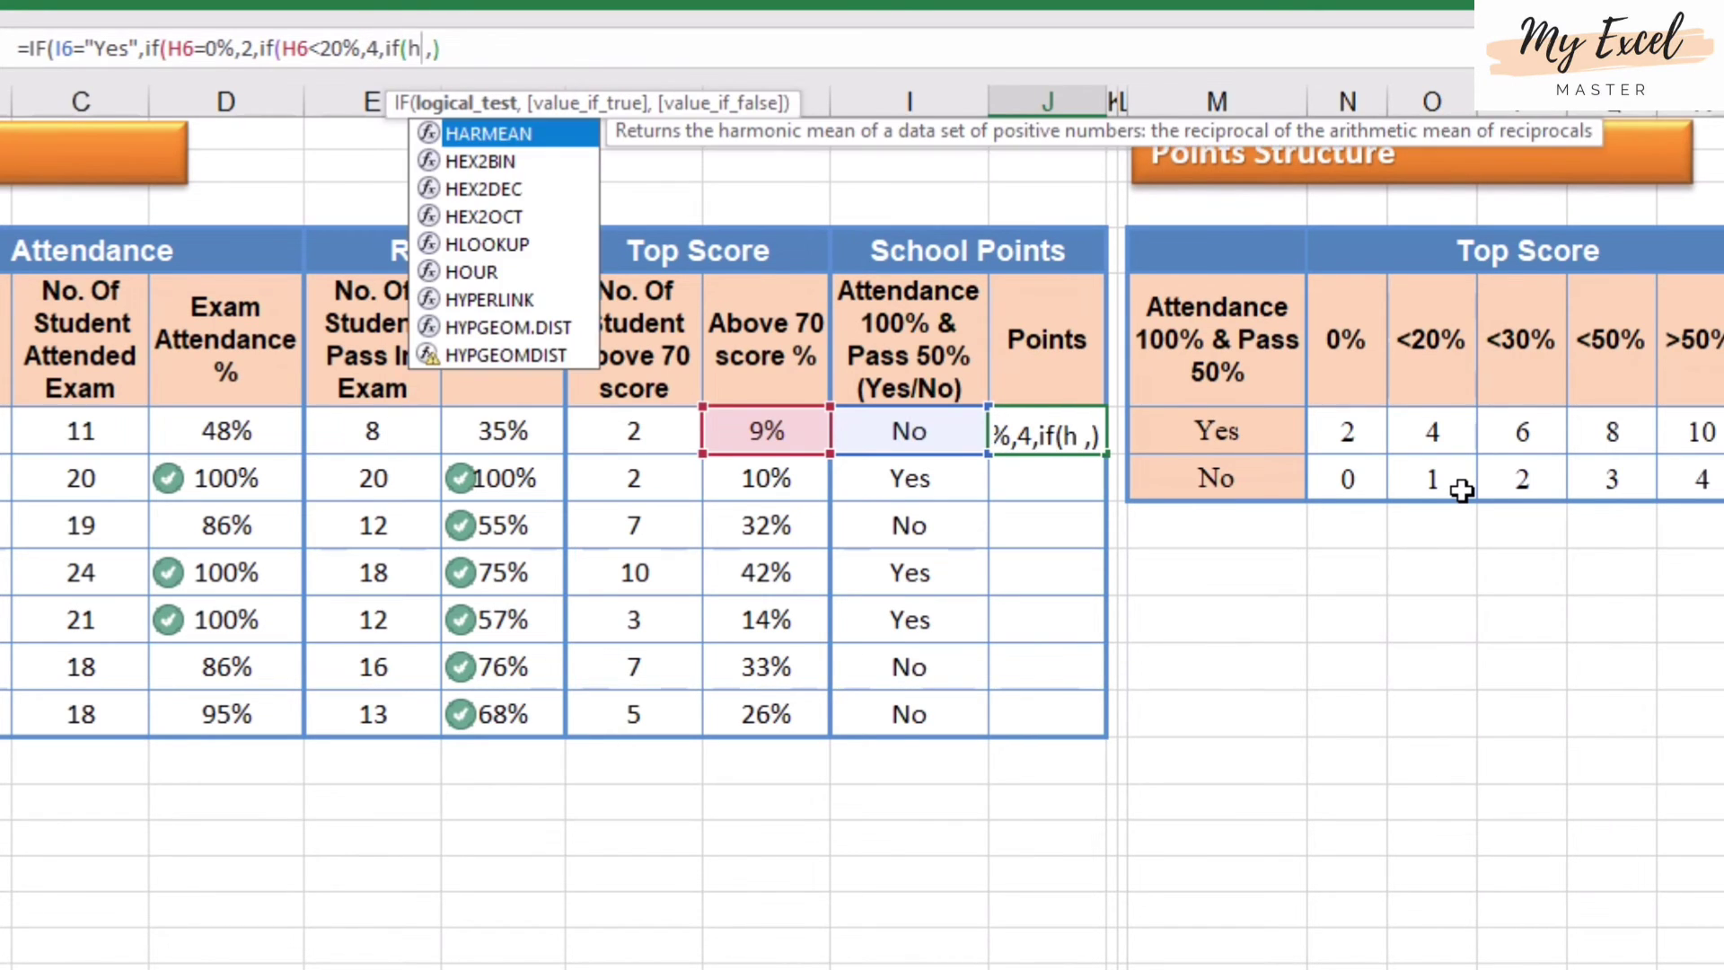
{"action": "type", "text": "6<"}
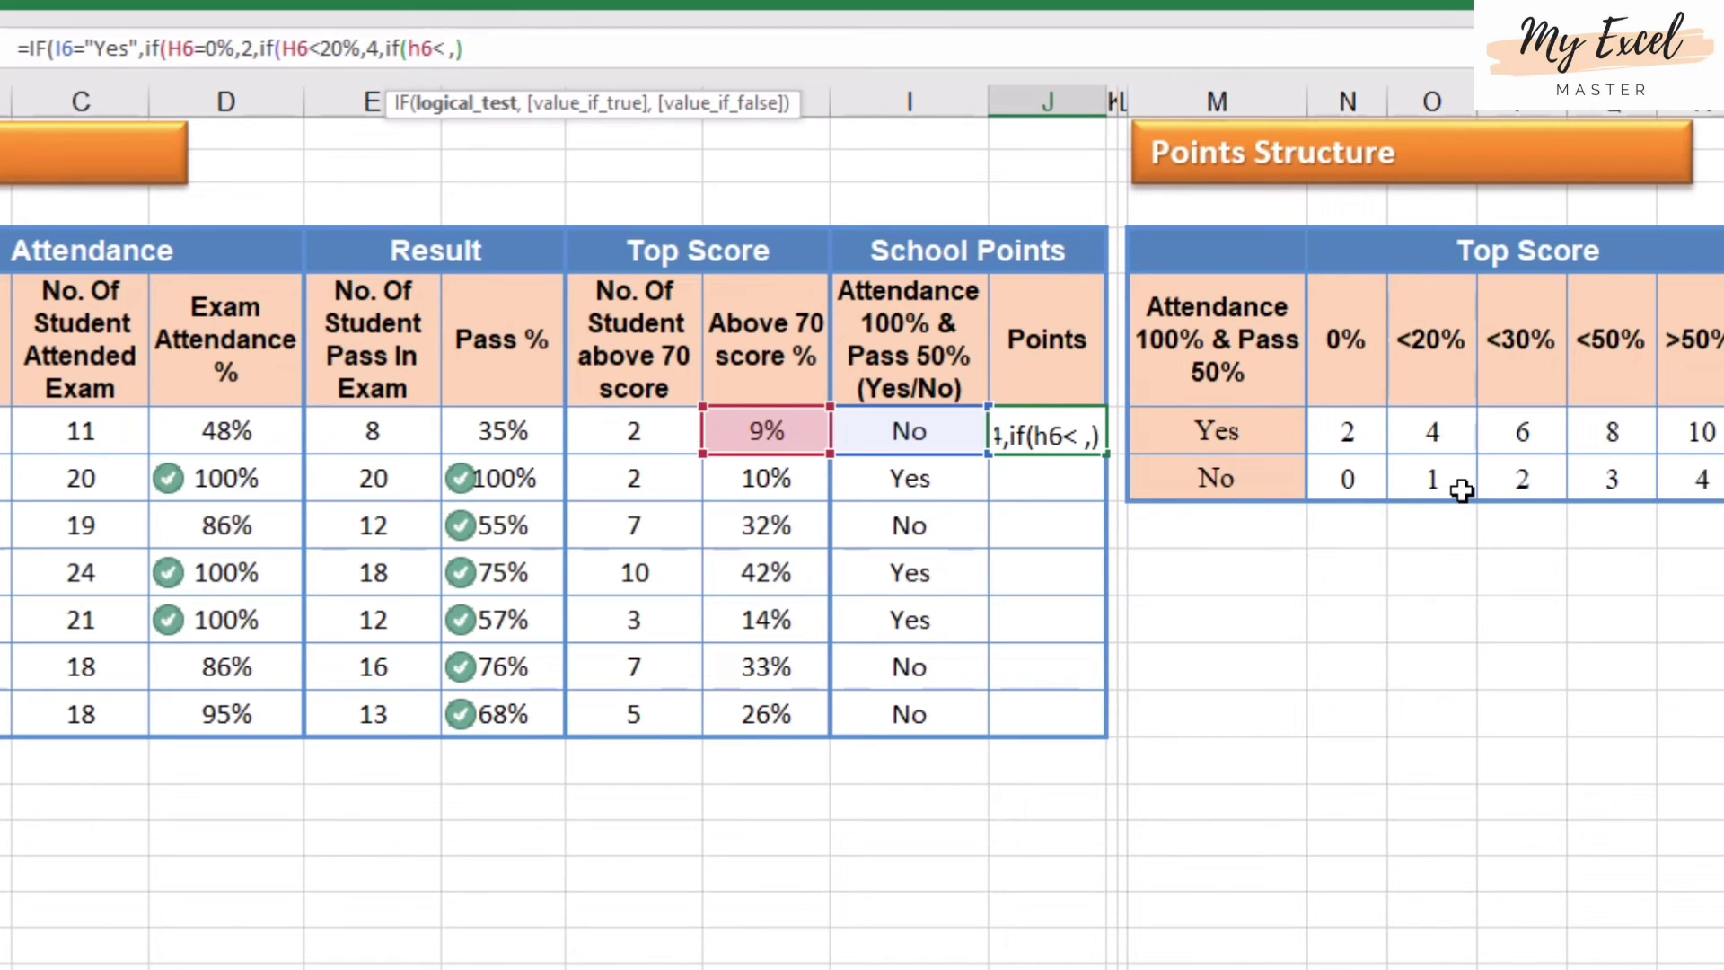
{"action": "type", "text": "30%"}
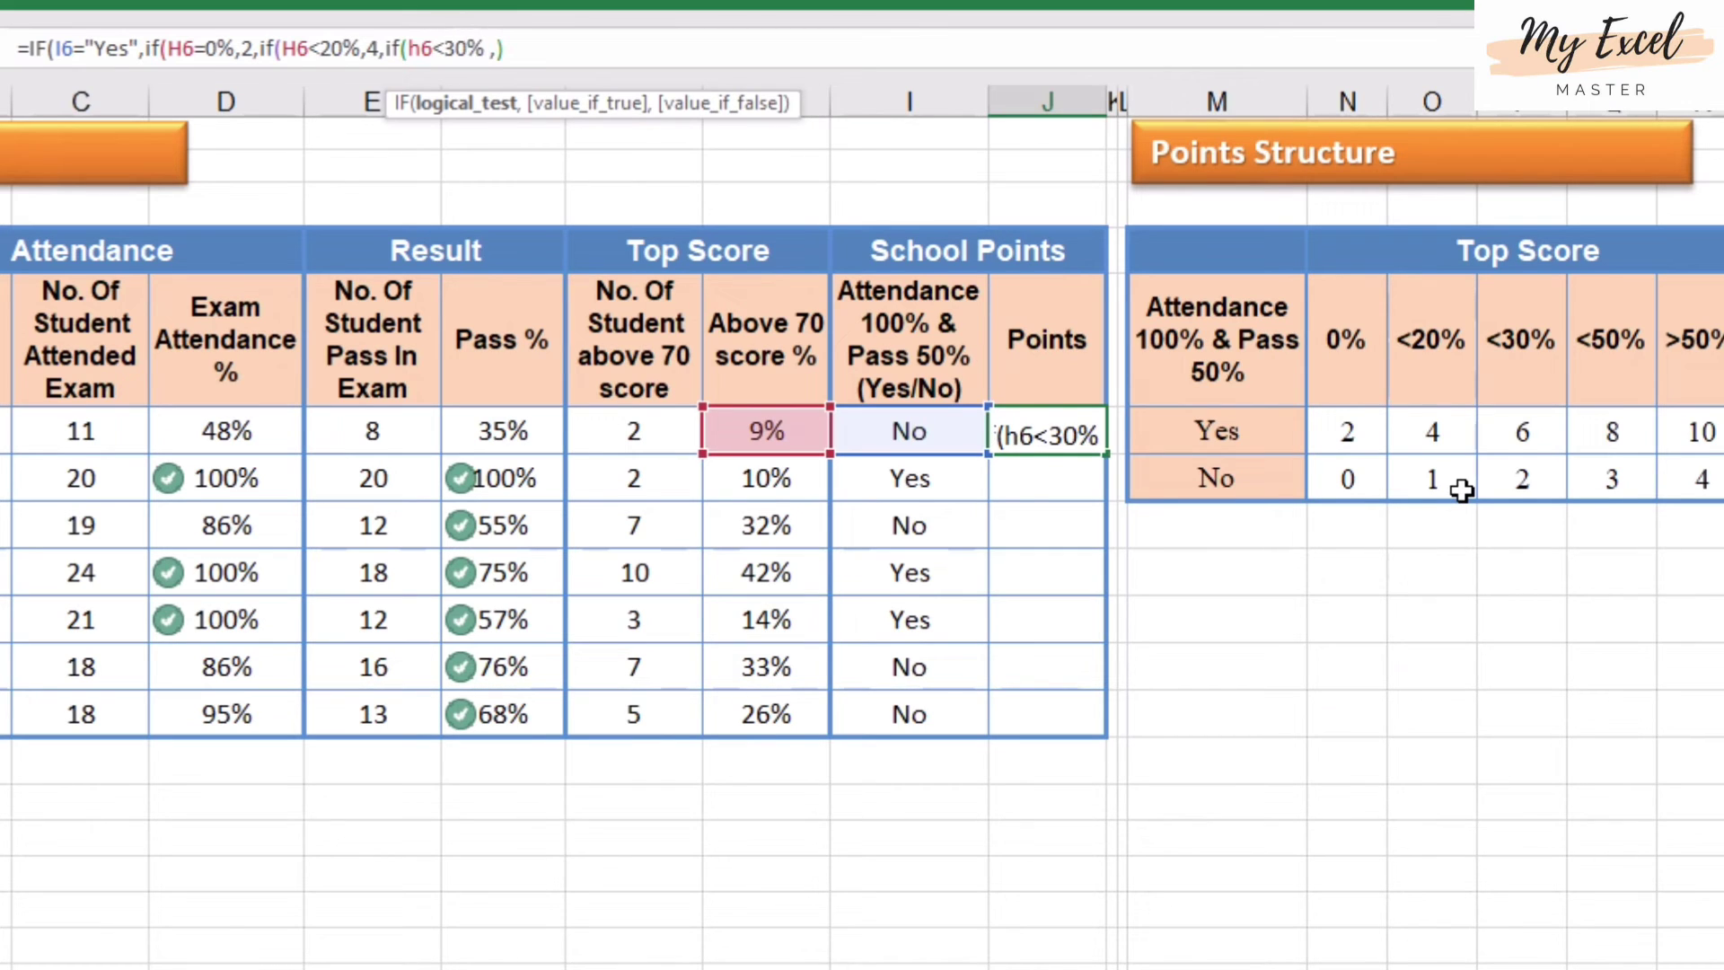
{"action": "type", "text": ","}
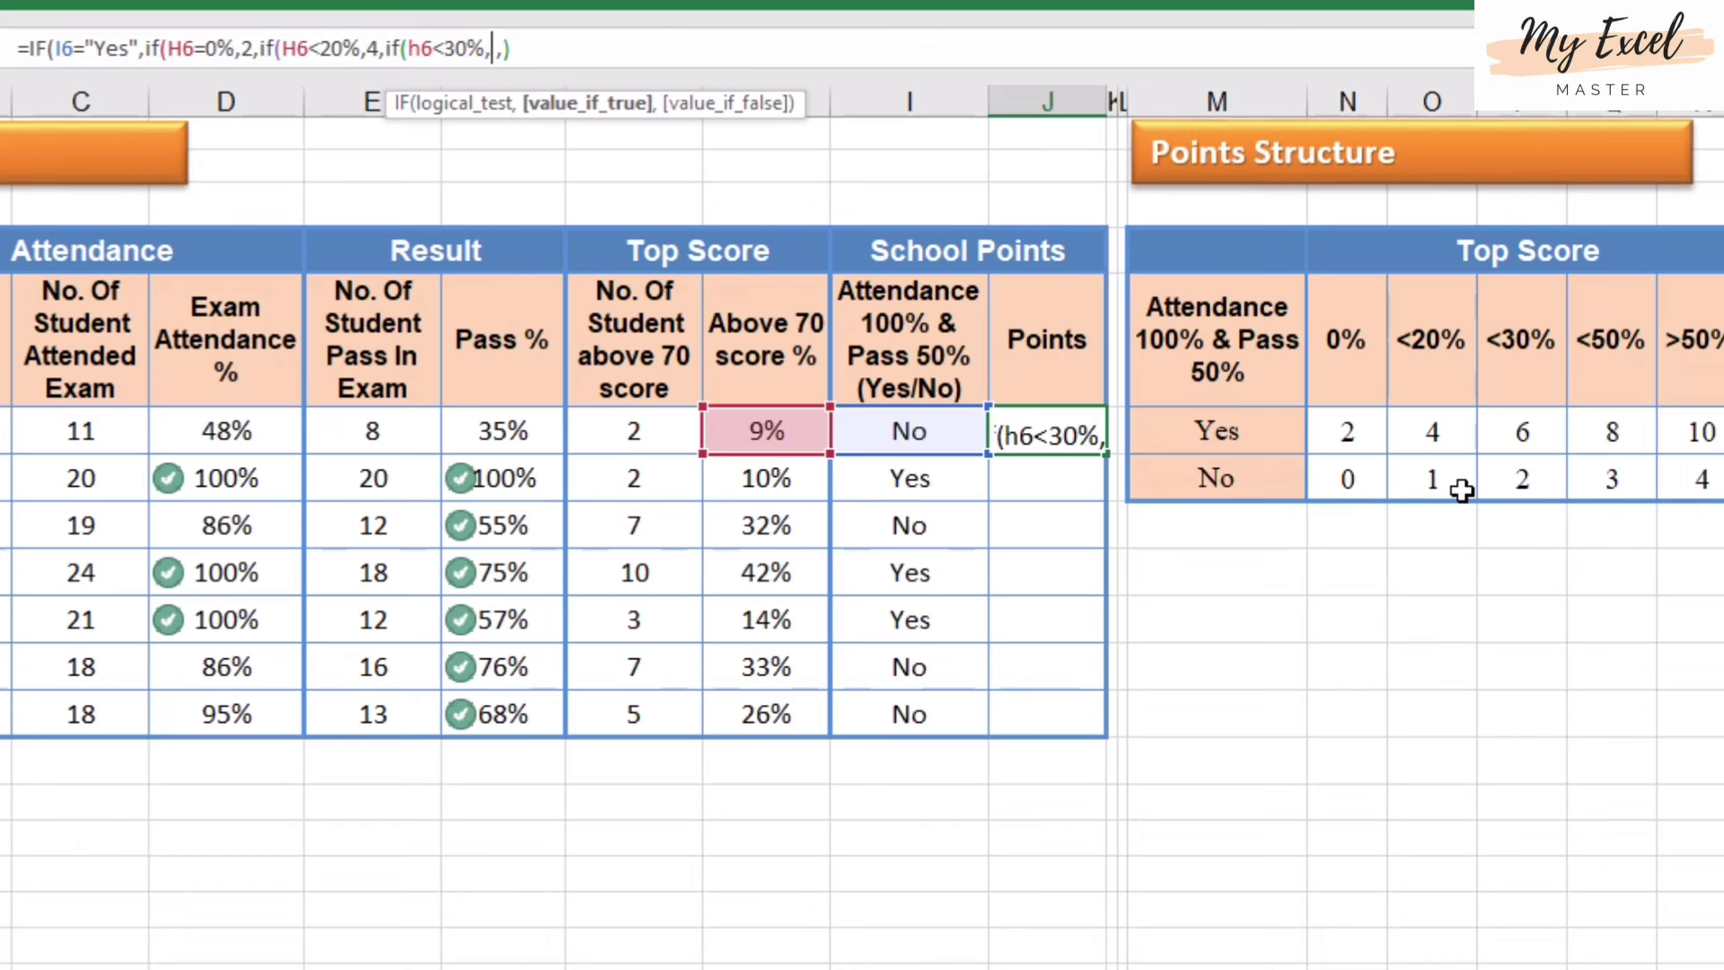
{"action": "type", "text": "6"}
Finish the true branch in J6 with an IF returning 8 when H6<50%, otherwise 10, and close the four nested IFs
{"action": "type", "text": ",if("}
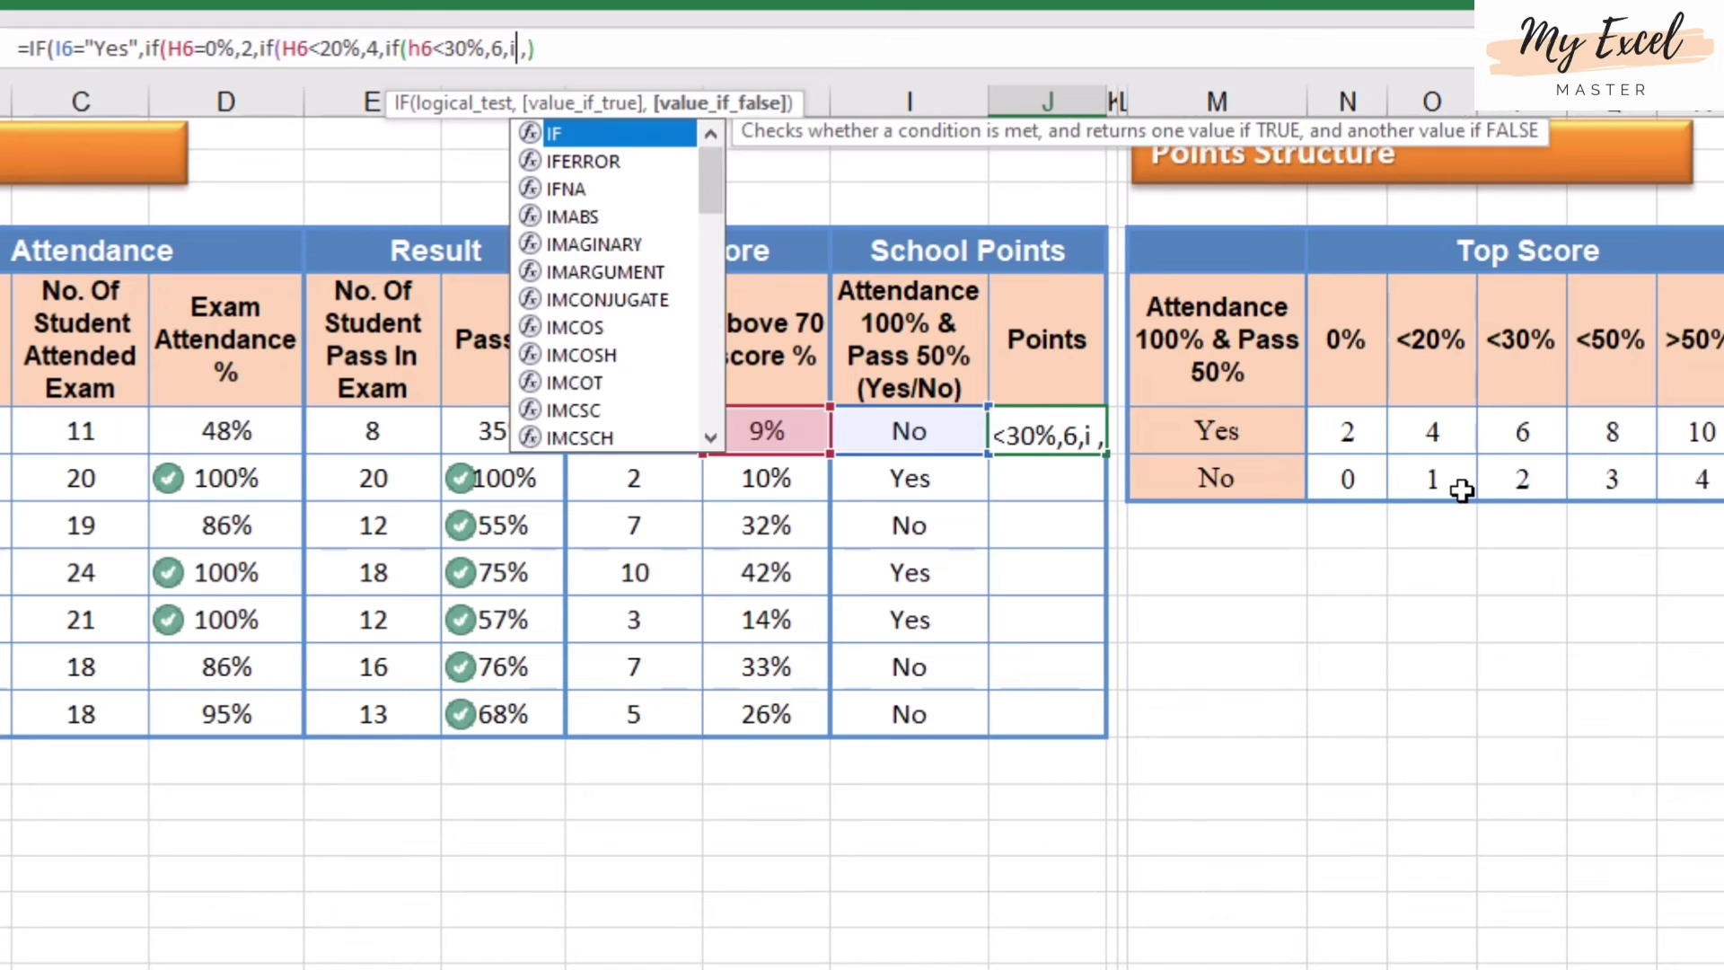
{"action": "type", "text": "h6<"}
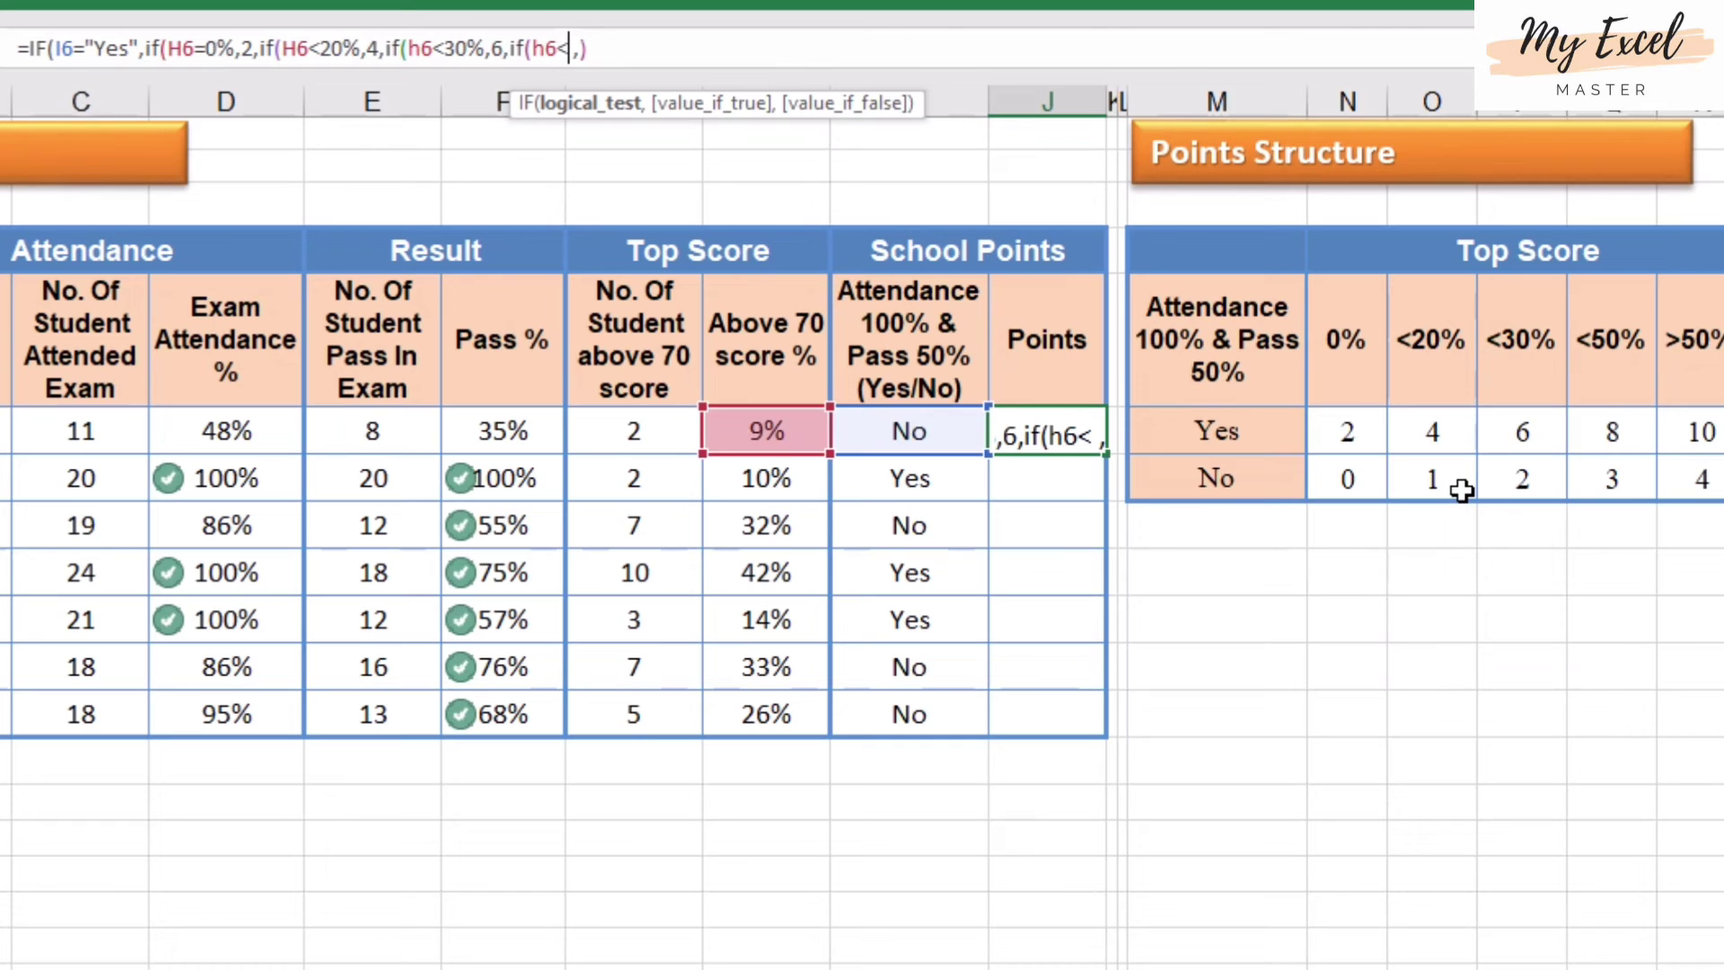
{"action": "type", "text": "50"}
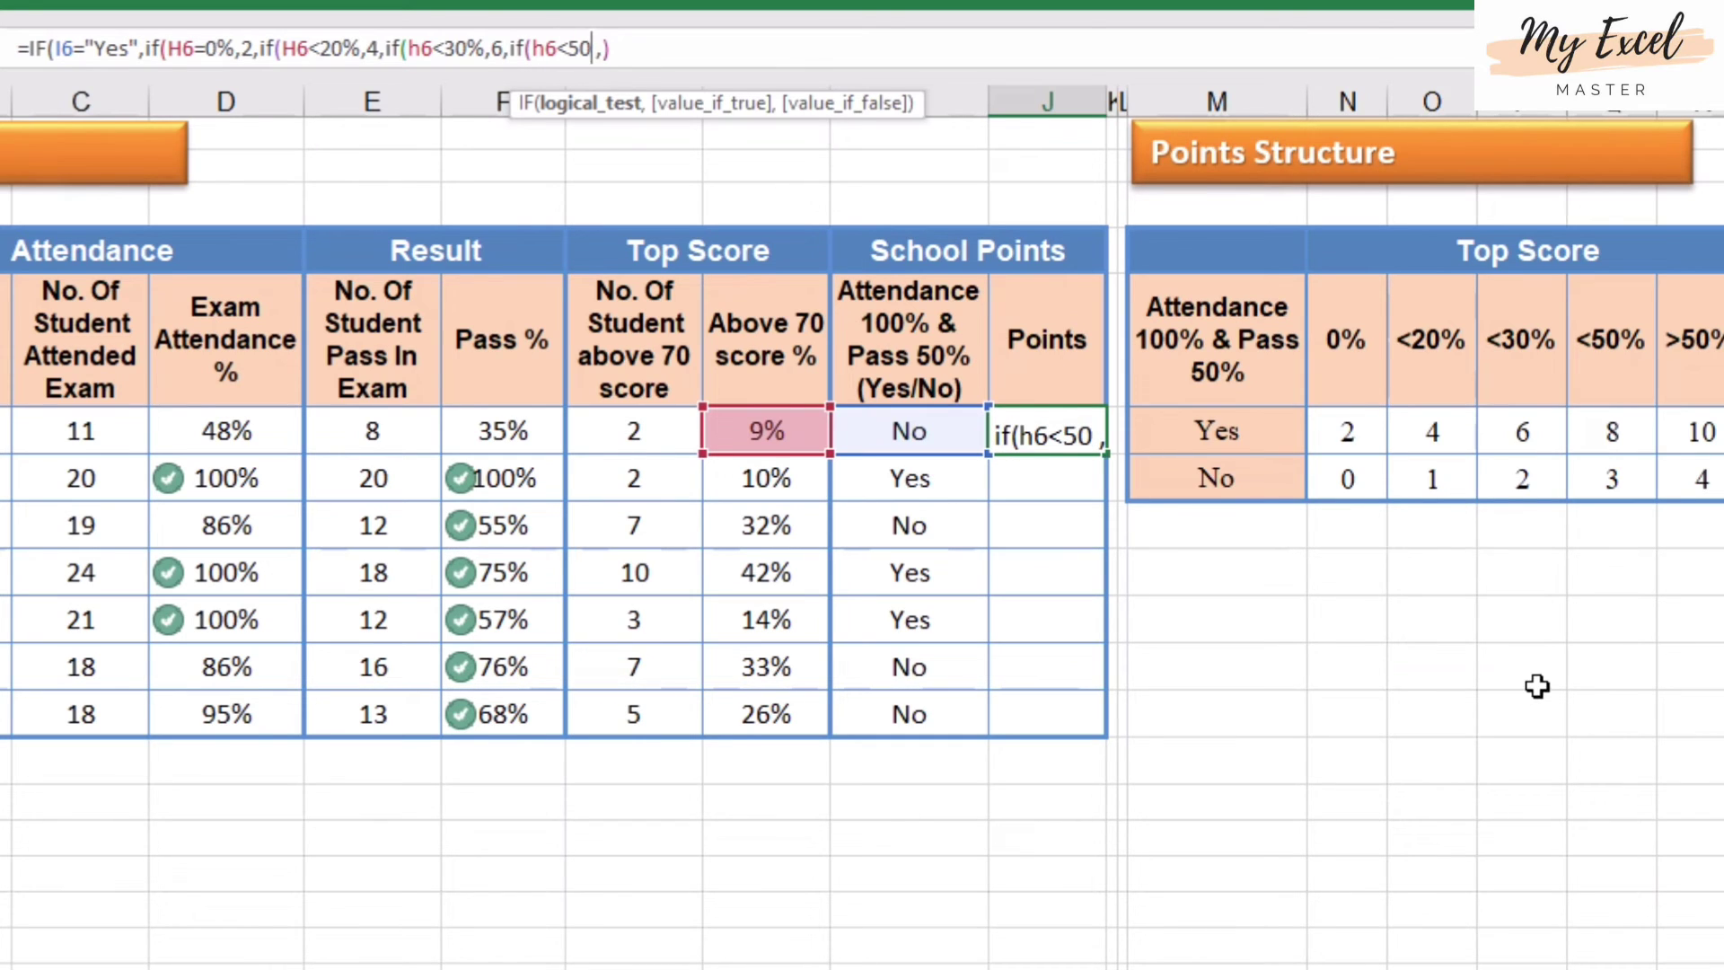
{"action": "type", "text": "%"}
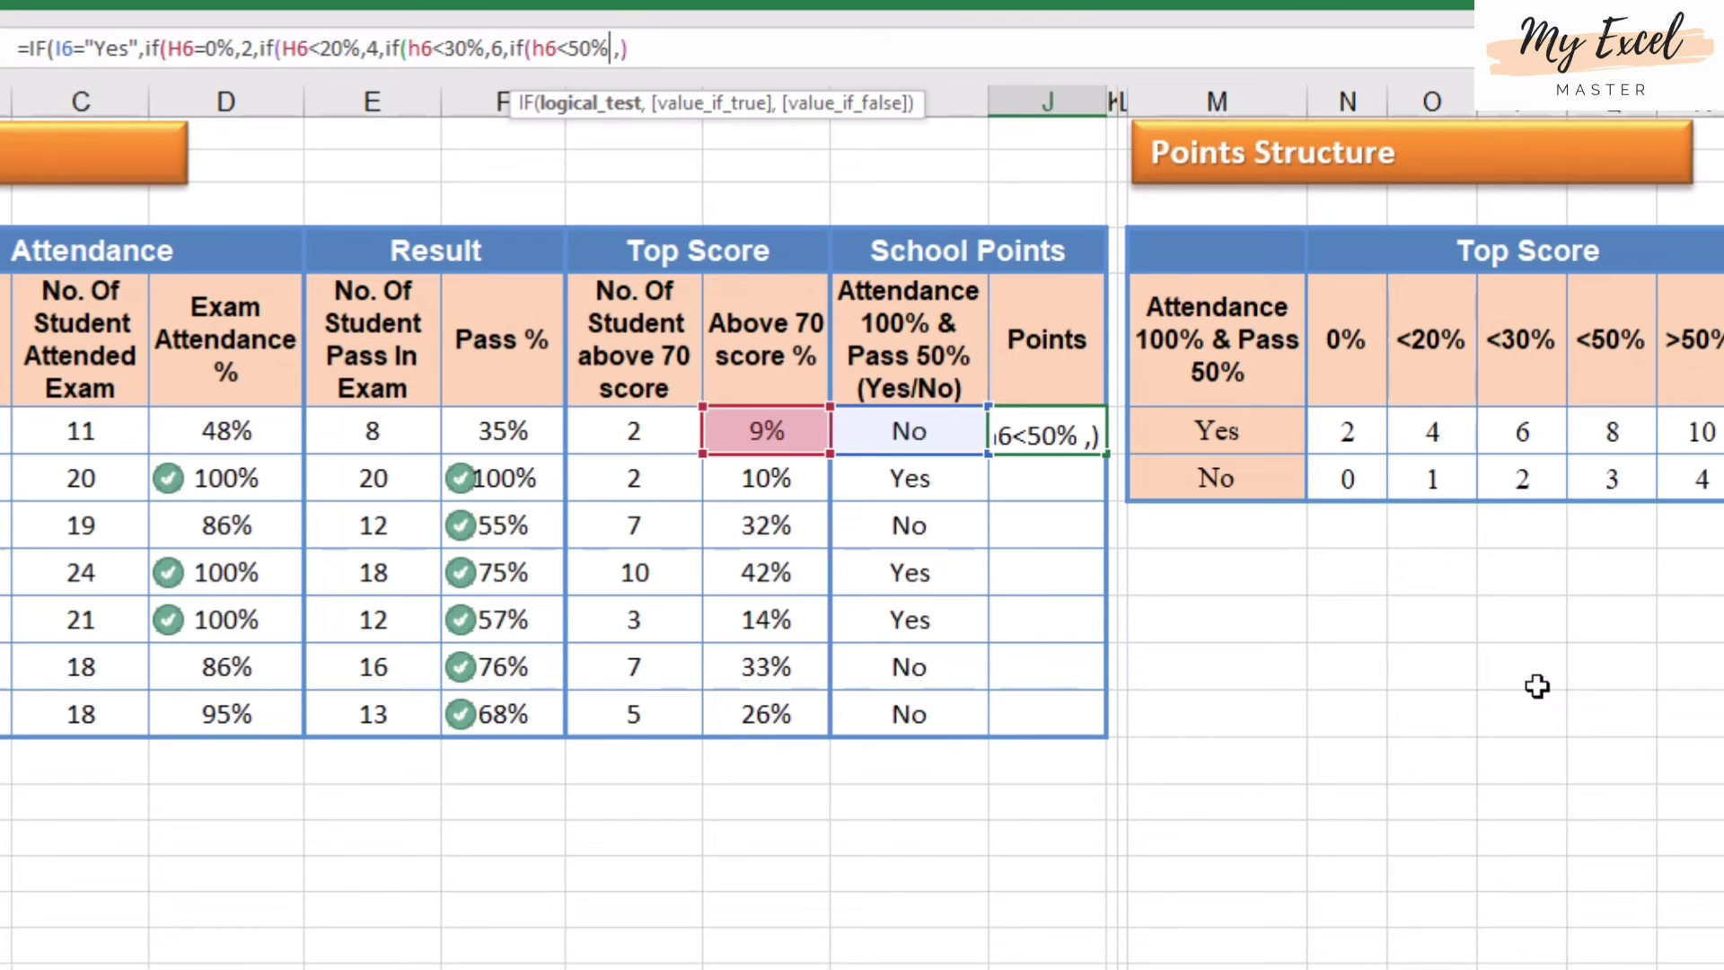
{"action": "type", "text": ",8"}
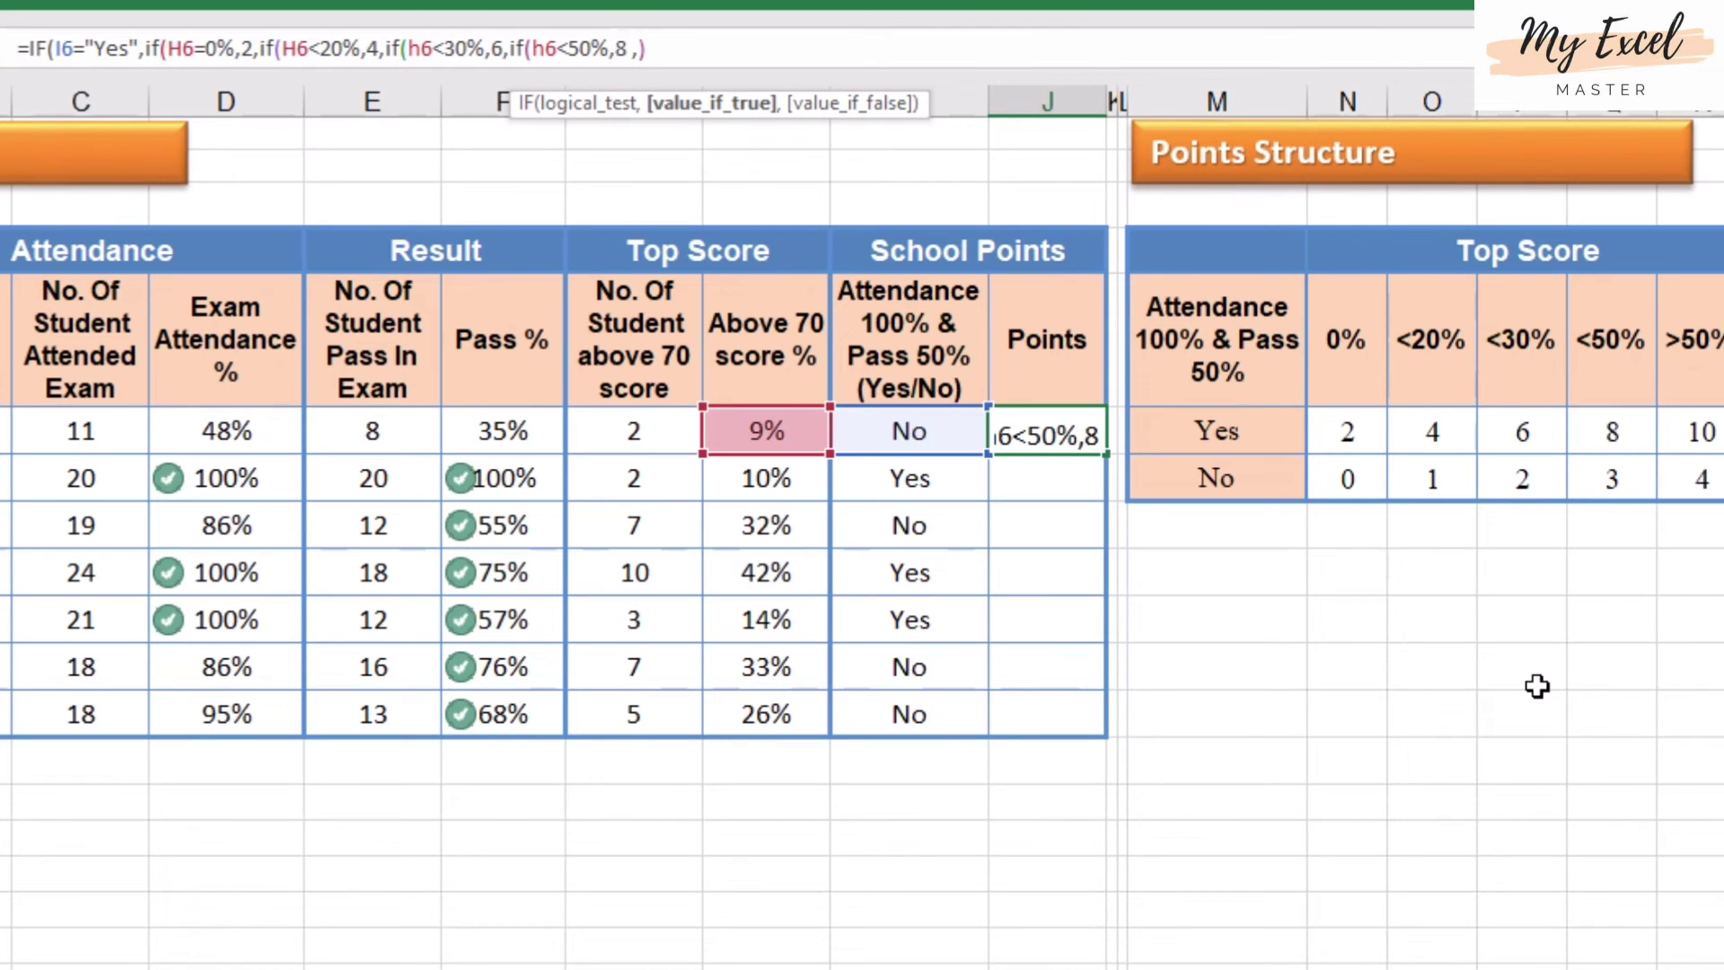
{"action": "type", "text": ","}
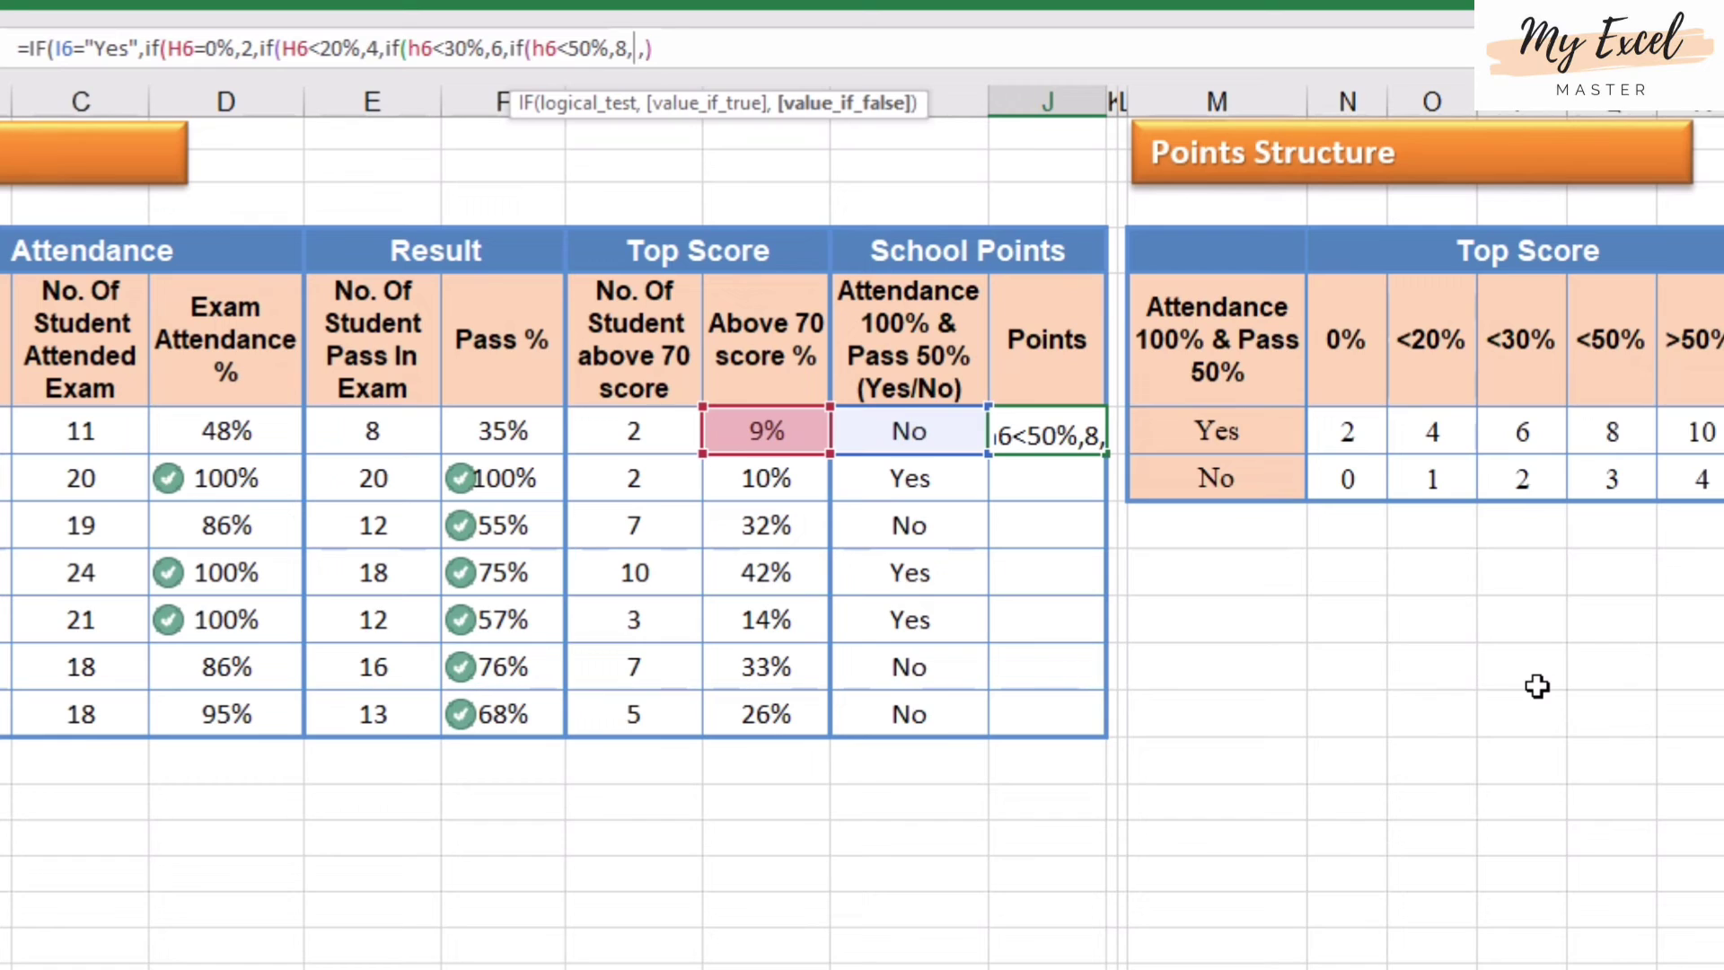
{"action": "type", "text": "10"}
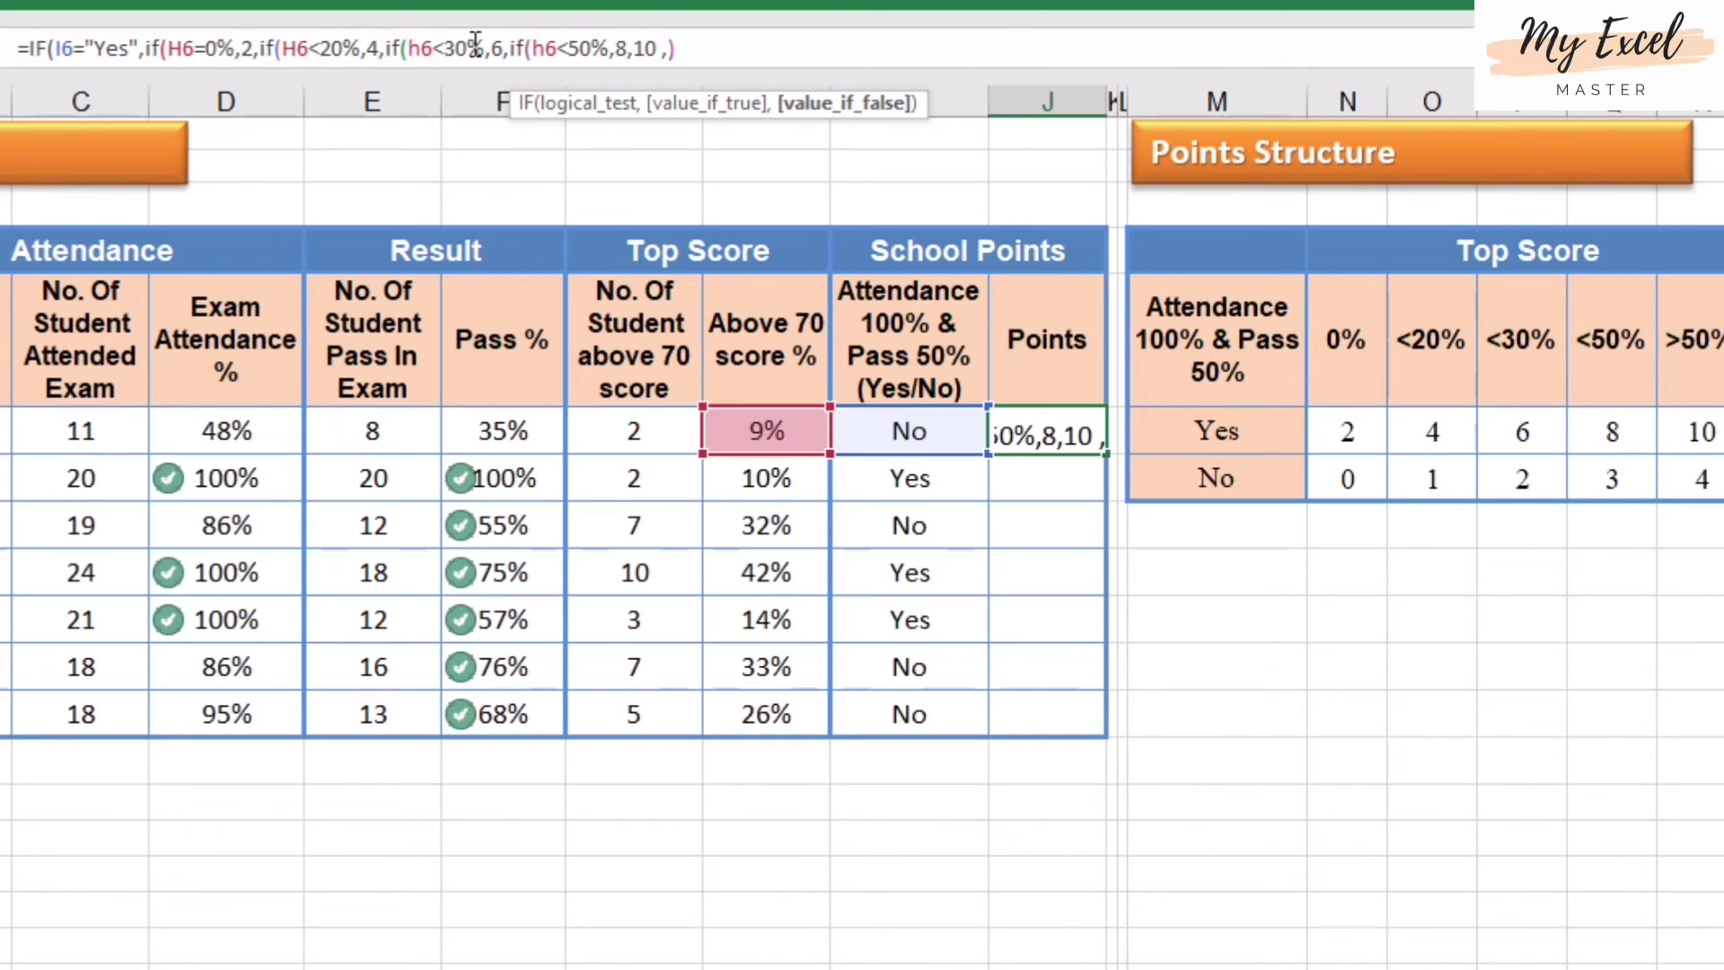
{"action": "type", "text": "))))"}
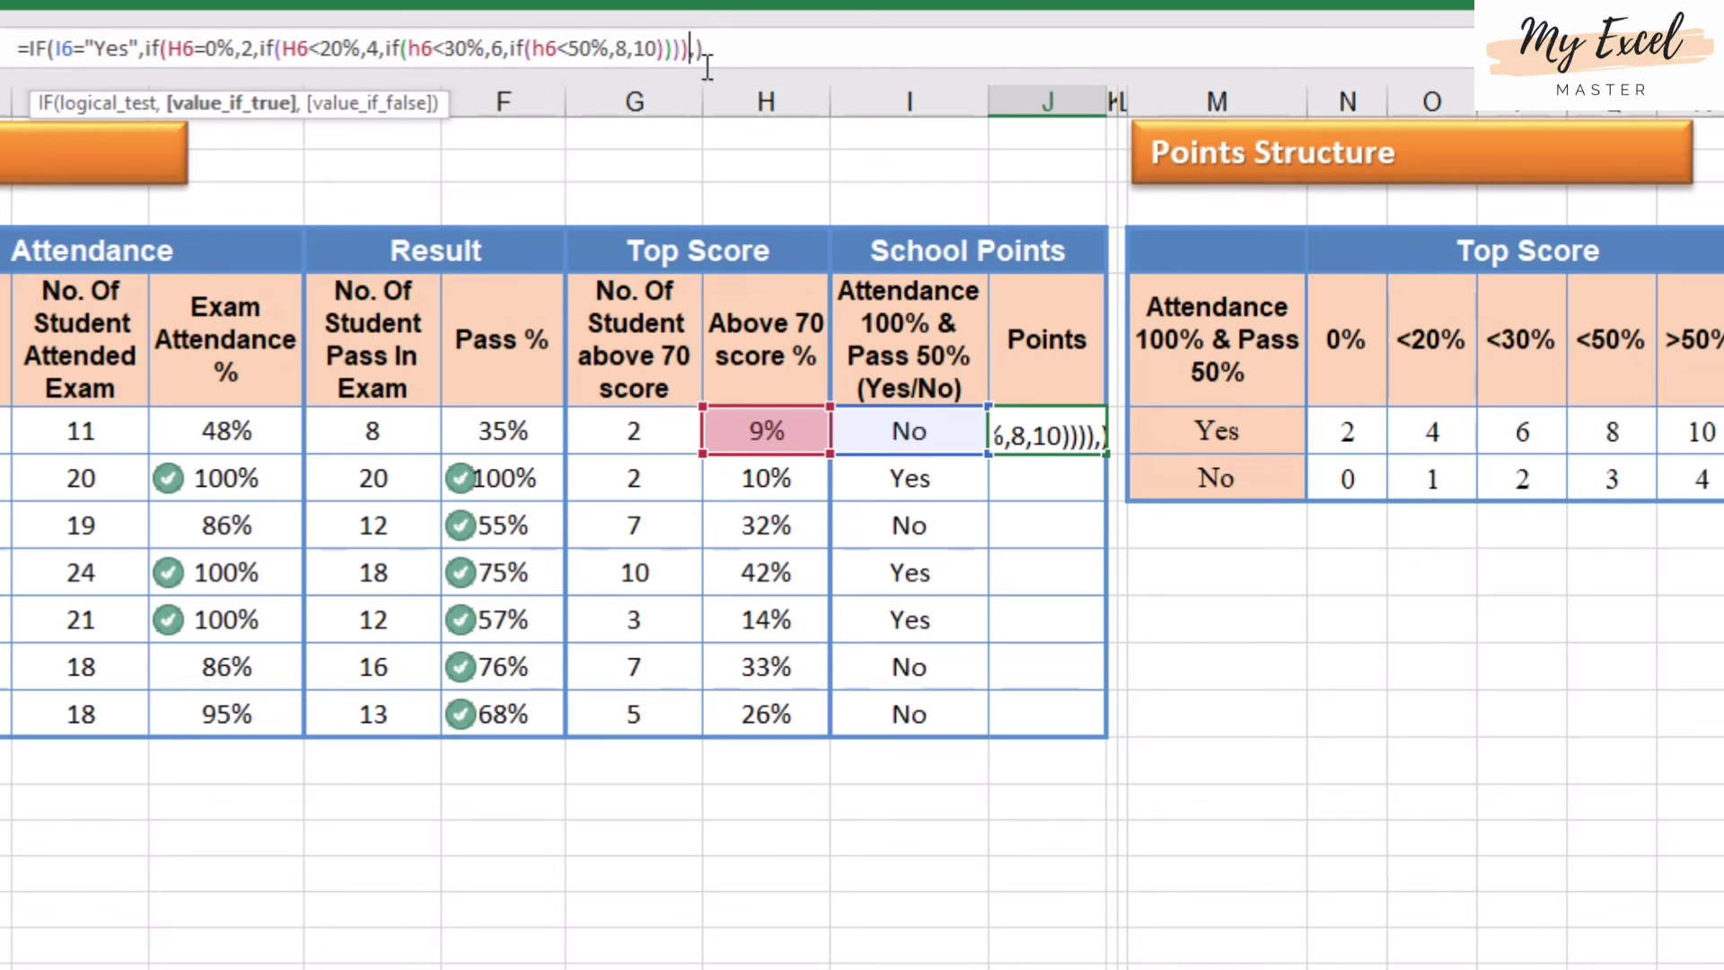
Copy the complete nested IF chain from J6's true argument into the outer IF's empty false argument
{"action": "left_click", "coordinate": [694, 47]}
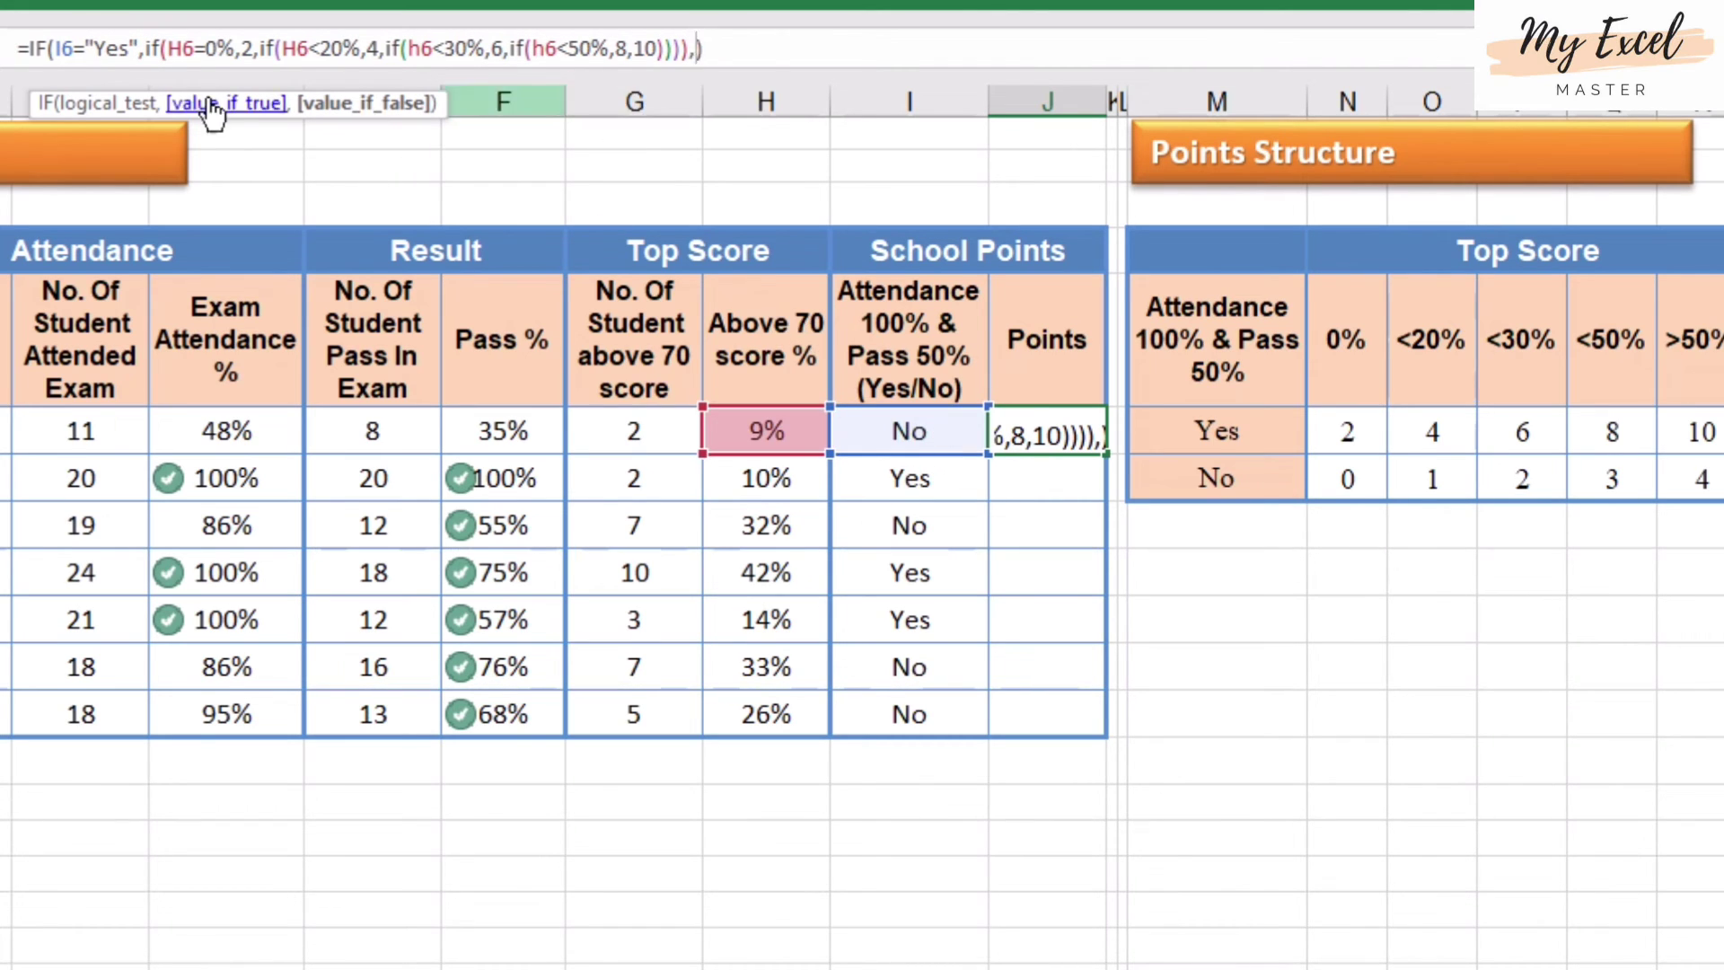
{"action": "left_click", "coordinate": [142, 47]}
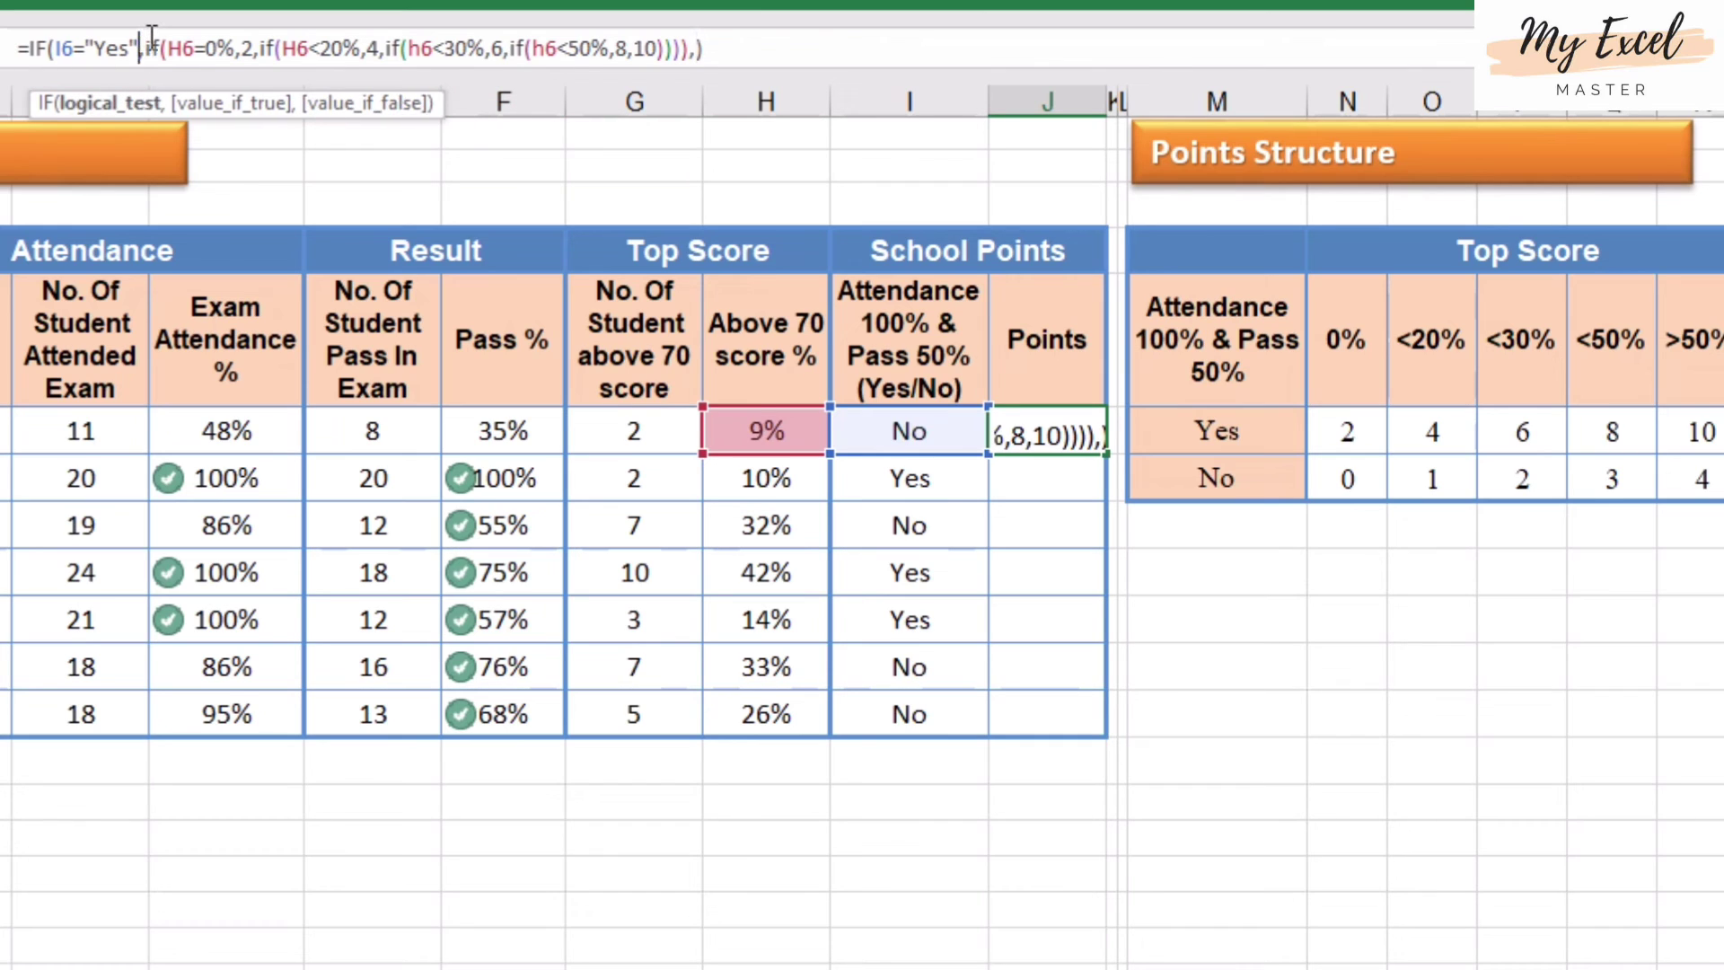
{"action": "left_click", "coordinate": [146, 47]}
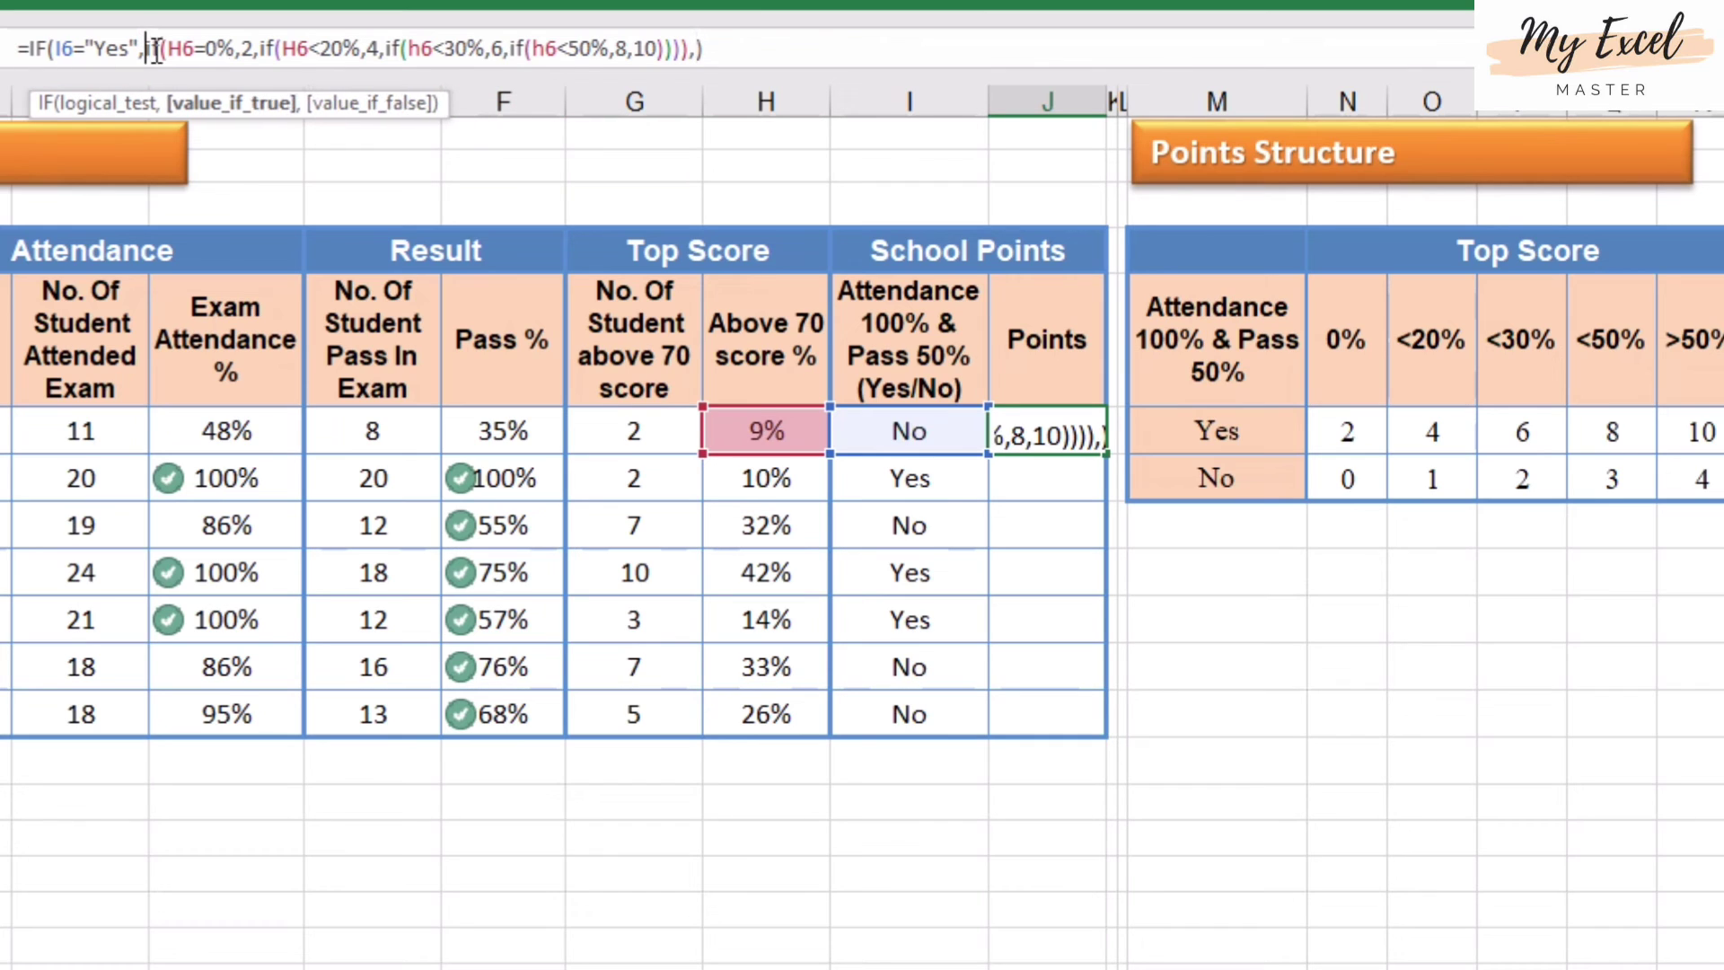
{"action": "left_click", "coordinate": [688, 49], "text": "shift"}
{"action": "key", "text": "ctrl+c"}
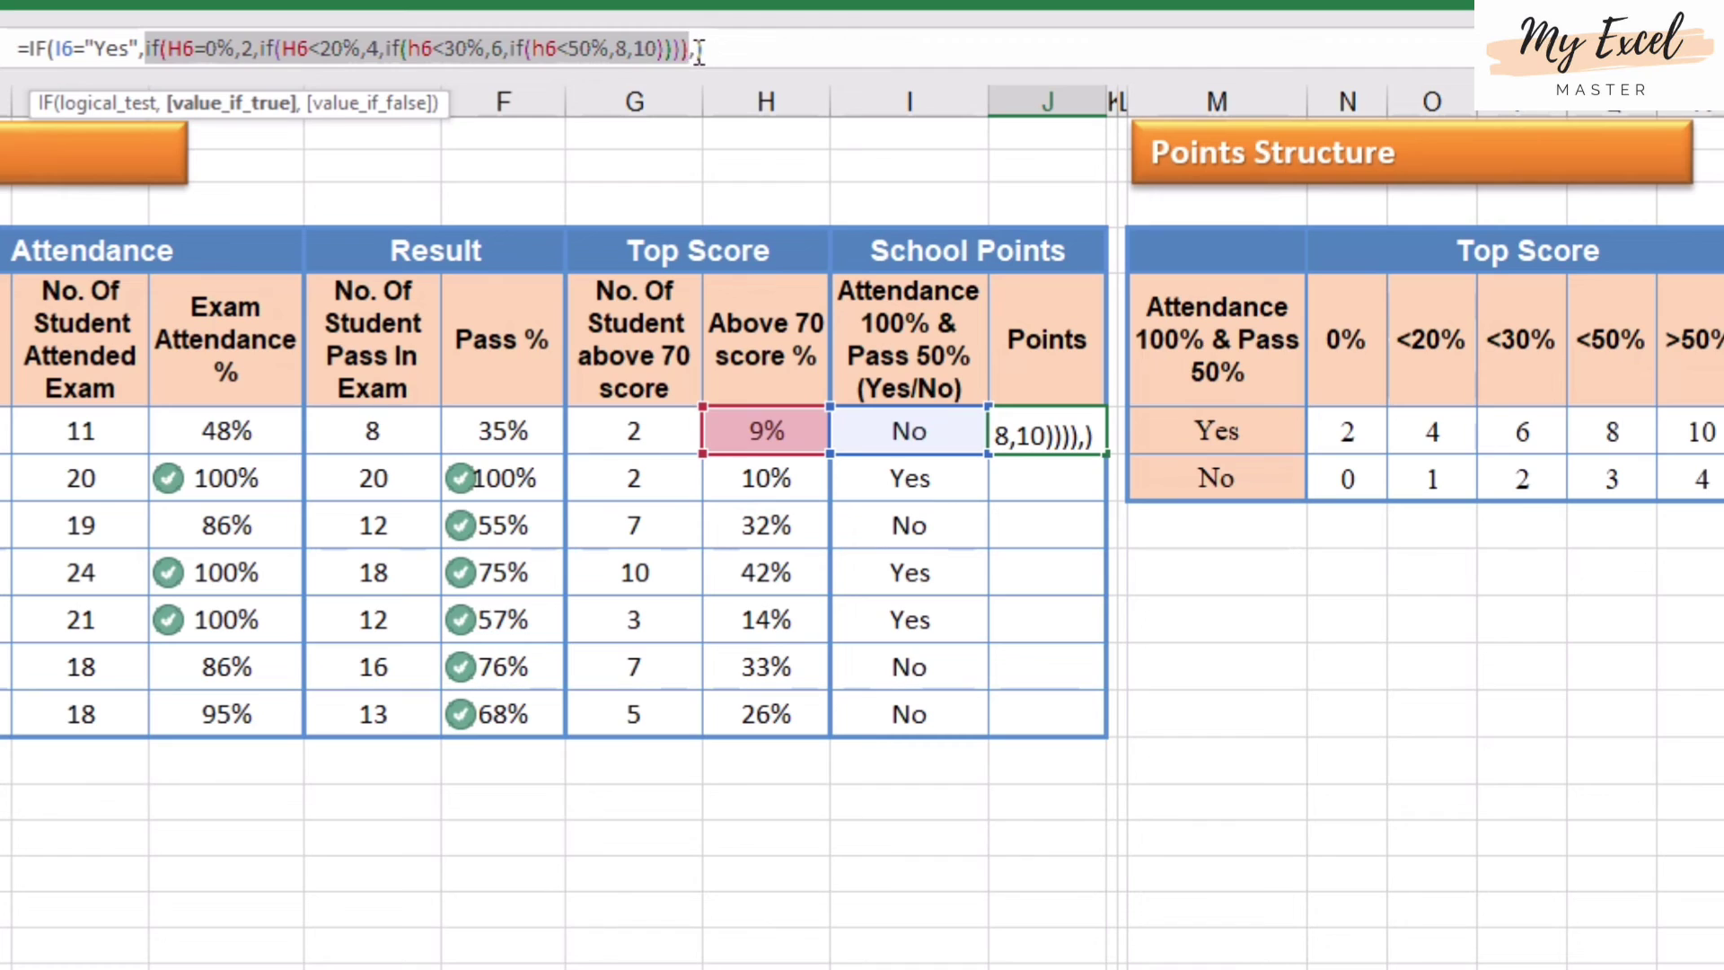
{"action": "left_click", "coordinate": [700, 50]}
{"action": "key", "text": "ctrl+v"}
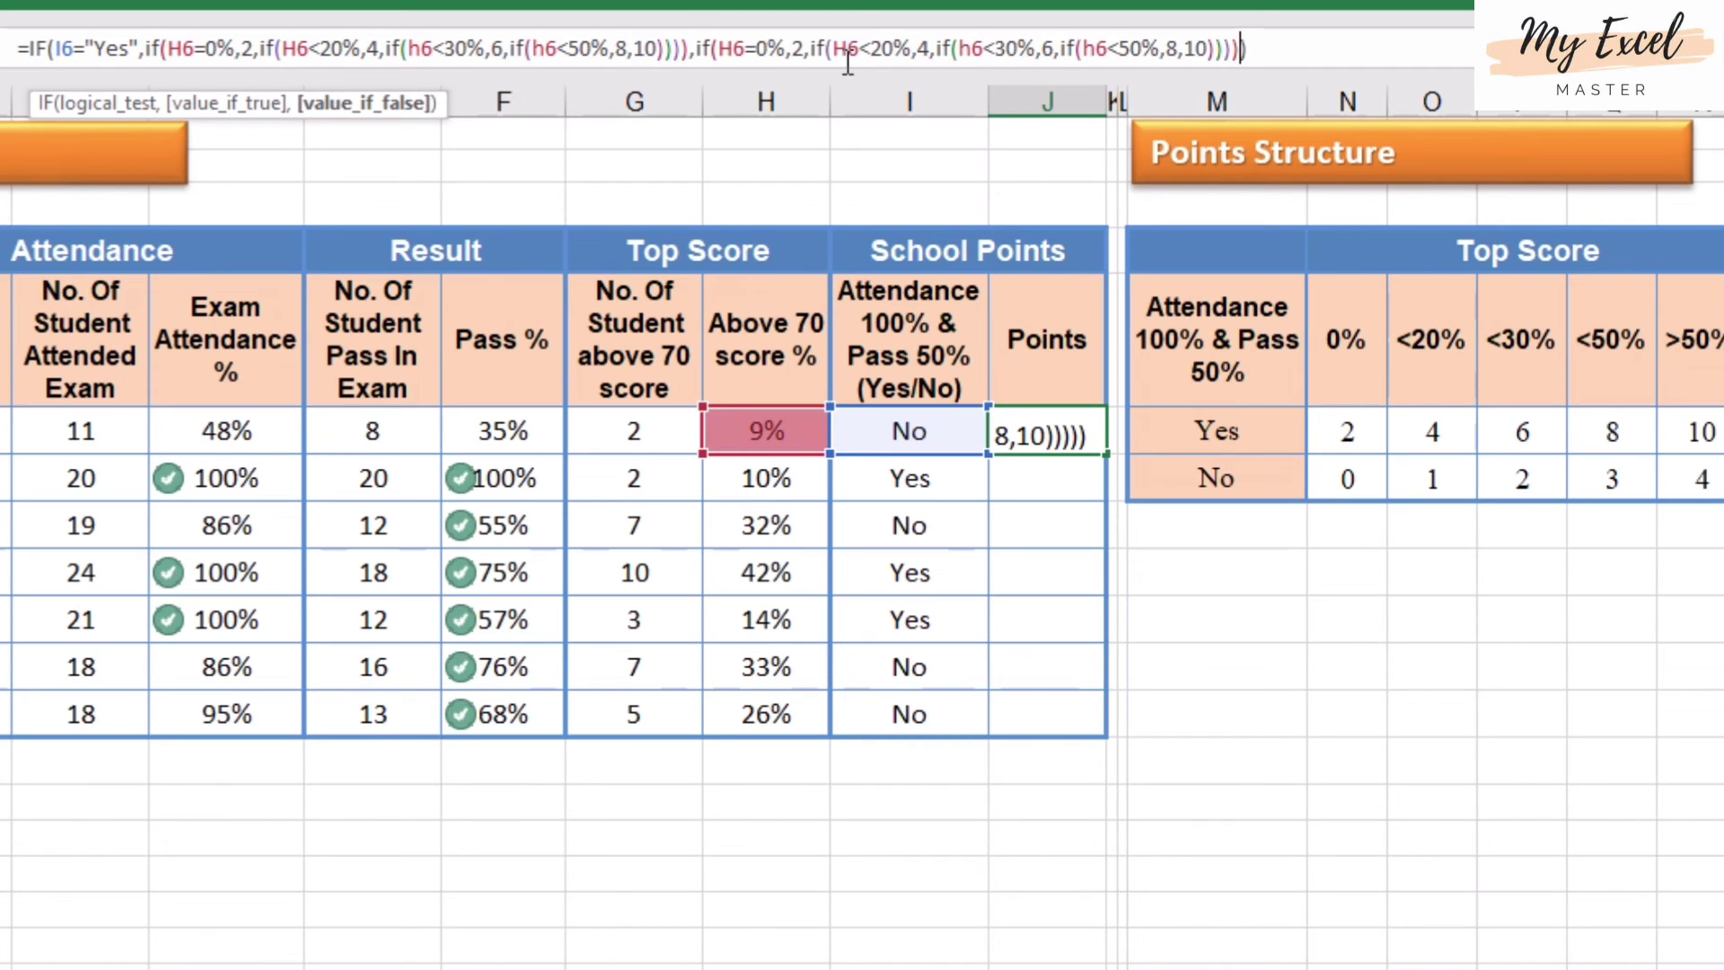
In the false branch of the J6 formula, set the points for H6=0% to 0
{"action": "left_click", "coordinate": [803, 48]}
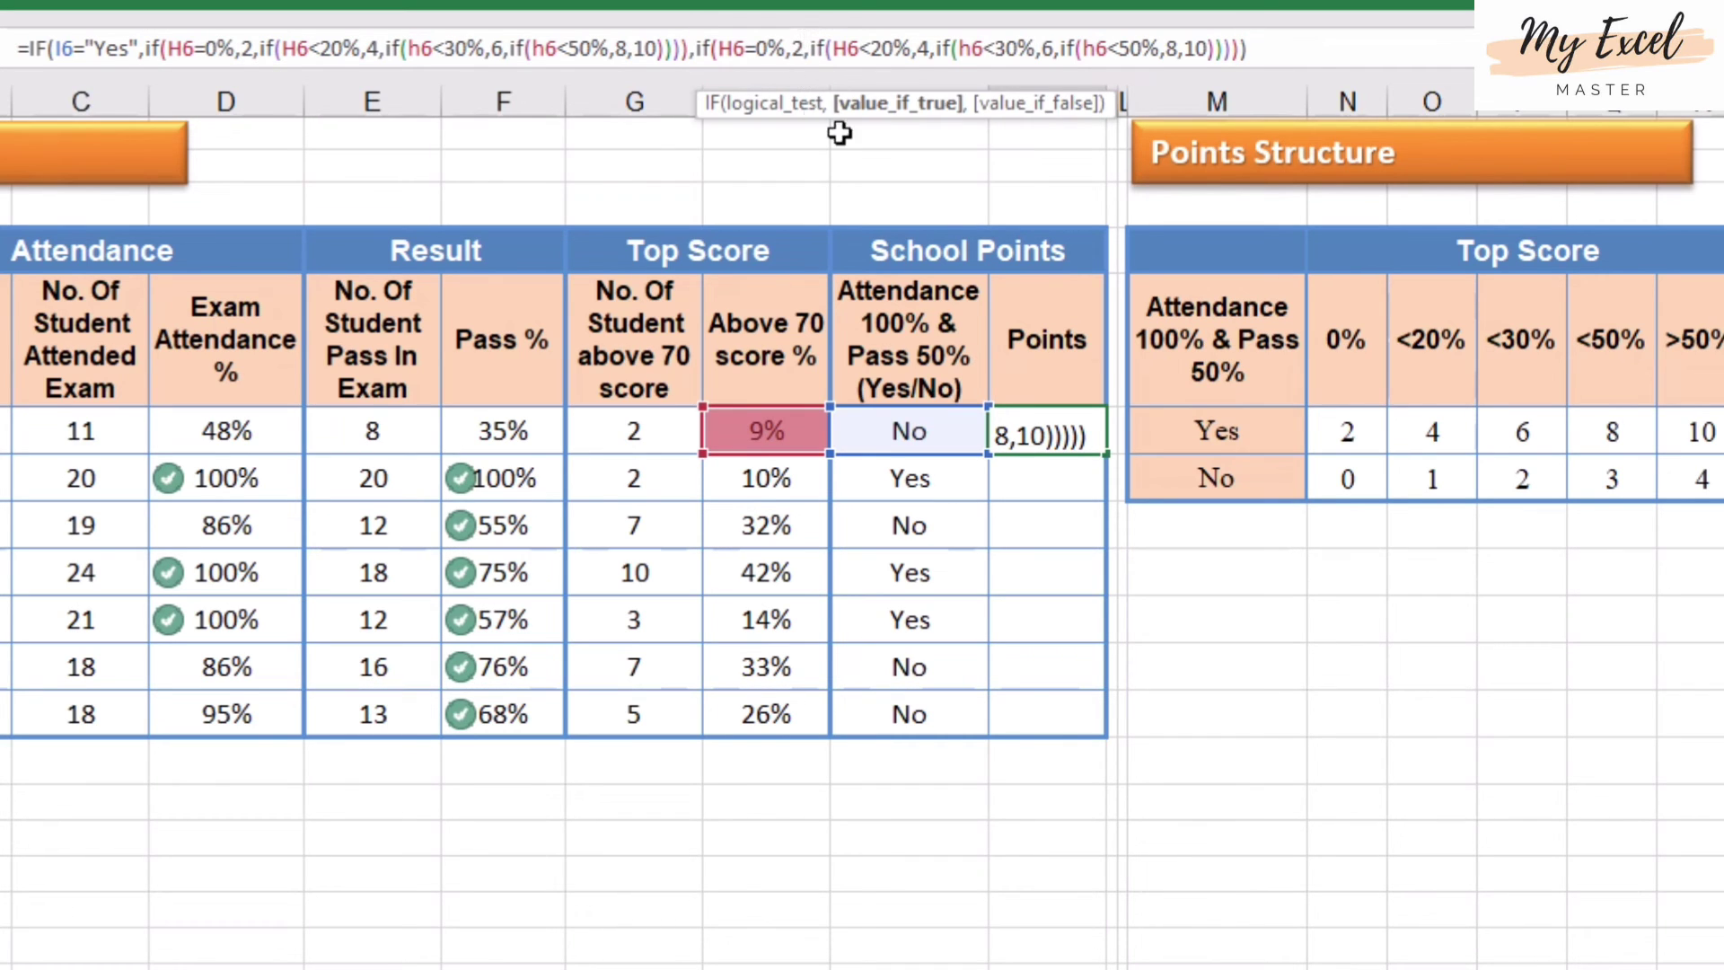
{"action": "key", "text": "Left"}
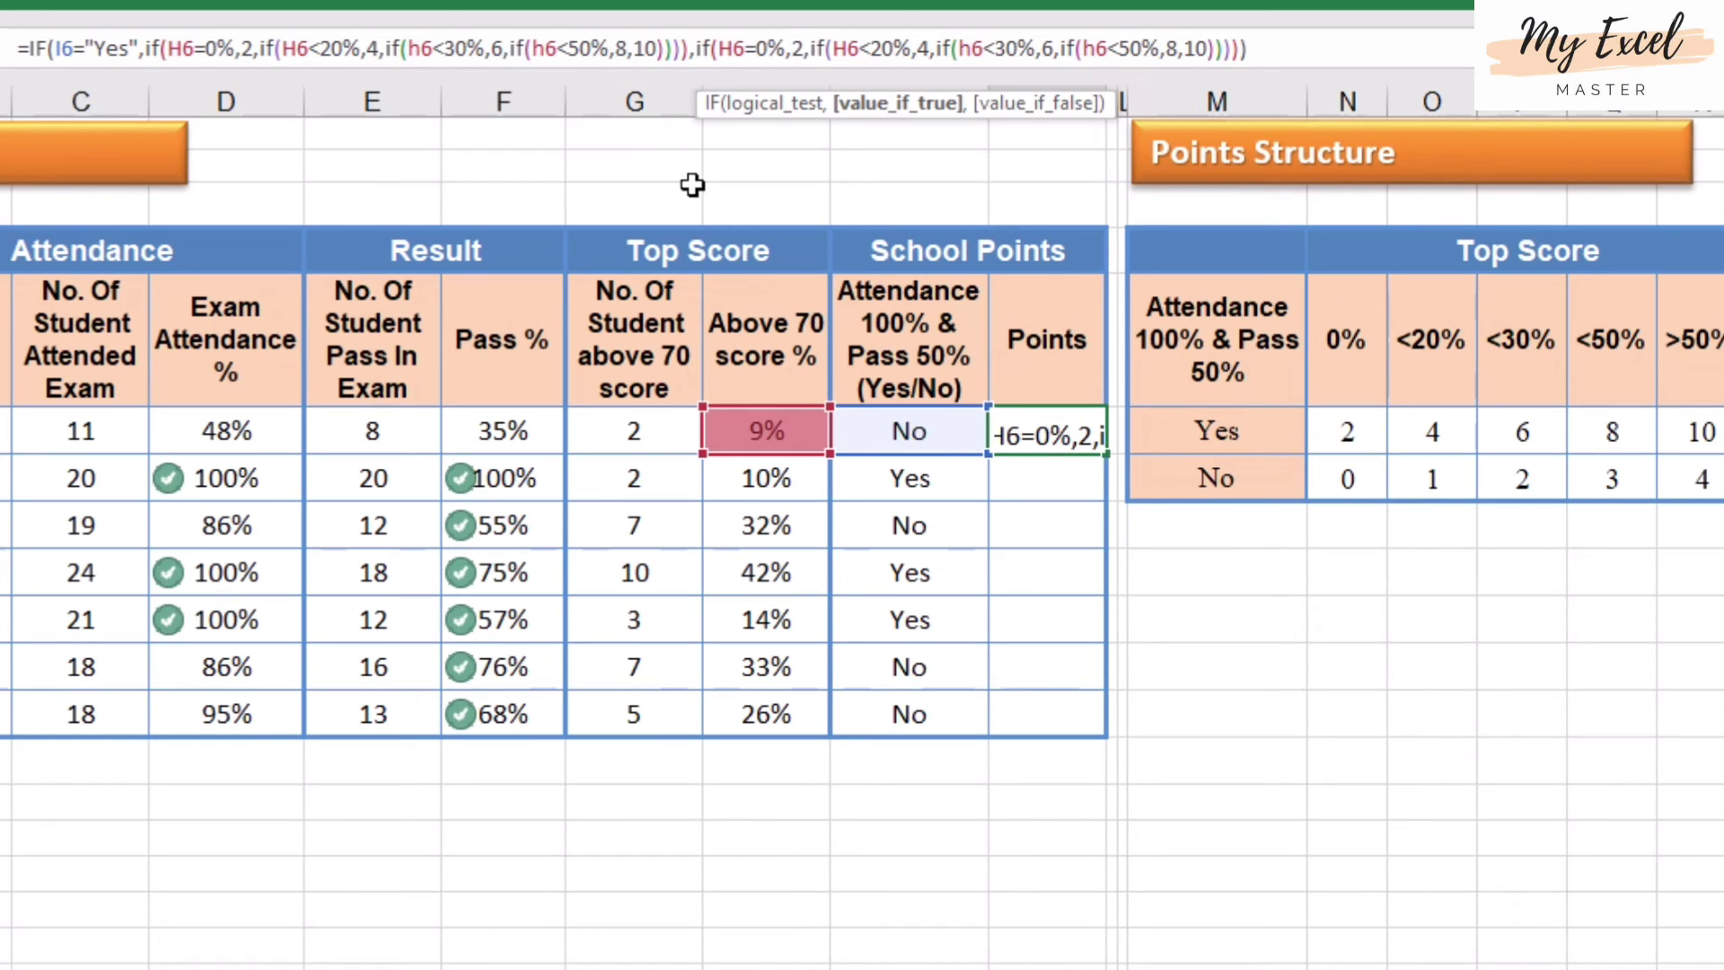
{"action": "key", "text": "Delete"}
{"action": "type", "text": "0"}
In the false branch of the J6 formula, set the points for H6<20% to 1
{"action": "key", "text": "Right"}
{"action": "key", "text": "Right"}
{"action": "key", "text": "Right"}
{"action": "key", "text": "Right"}
{"action": "key", "text": "Right"}
{"action": "key", "text": "Right"}
{"action": "key", "text": "Right"}
{"action": "key", "text": "Right"}
{"action": "key", "text": "Right"}
{"action": "key", "text": "Right"}
{"action": "key", "text": "Right"}
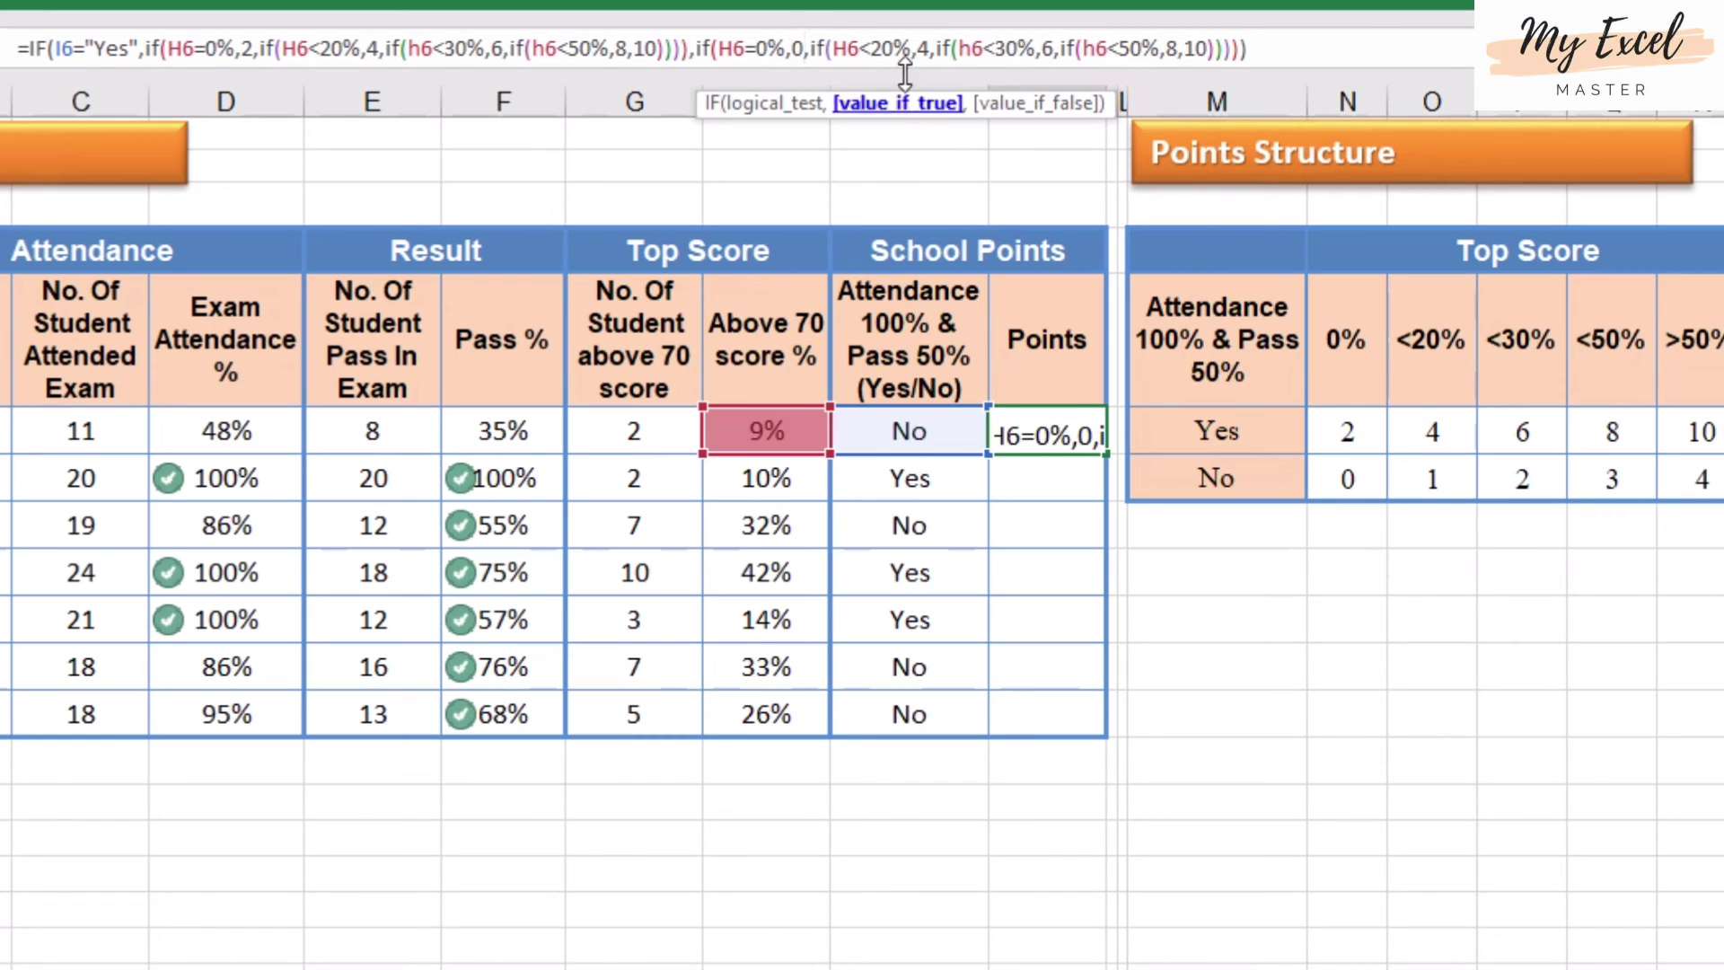
{"action": "key", "text": "Delete"}
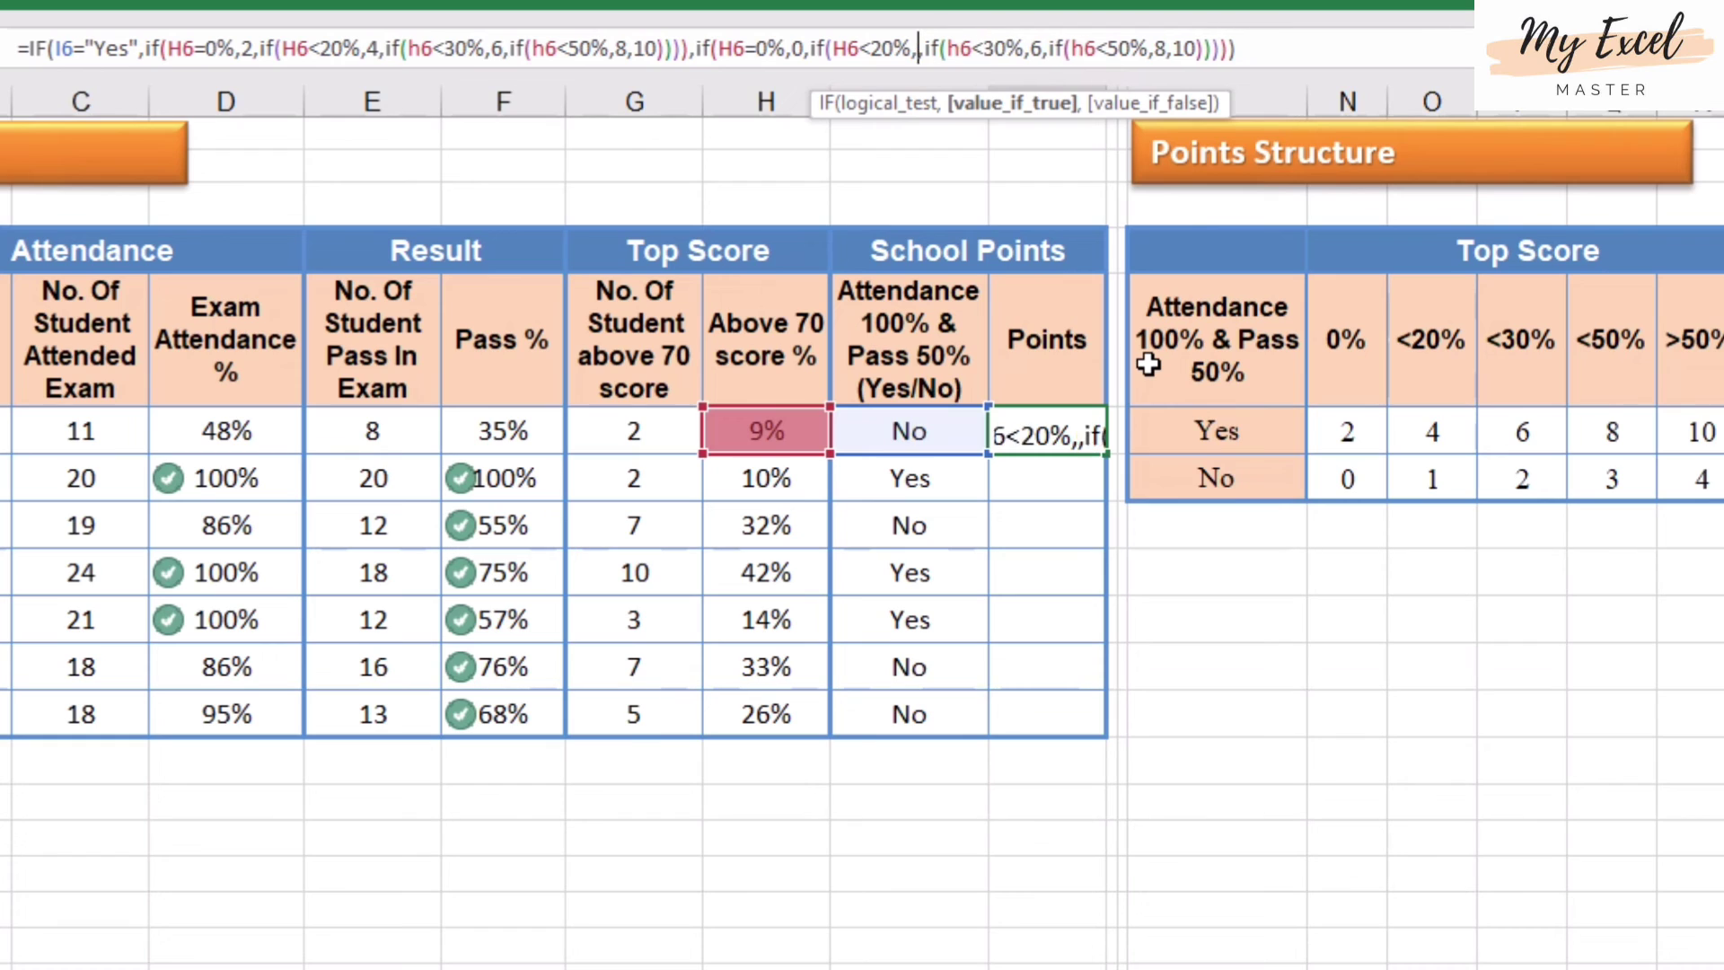
{"action": "type", "text": "1"}
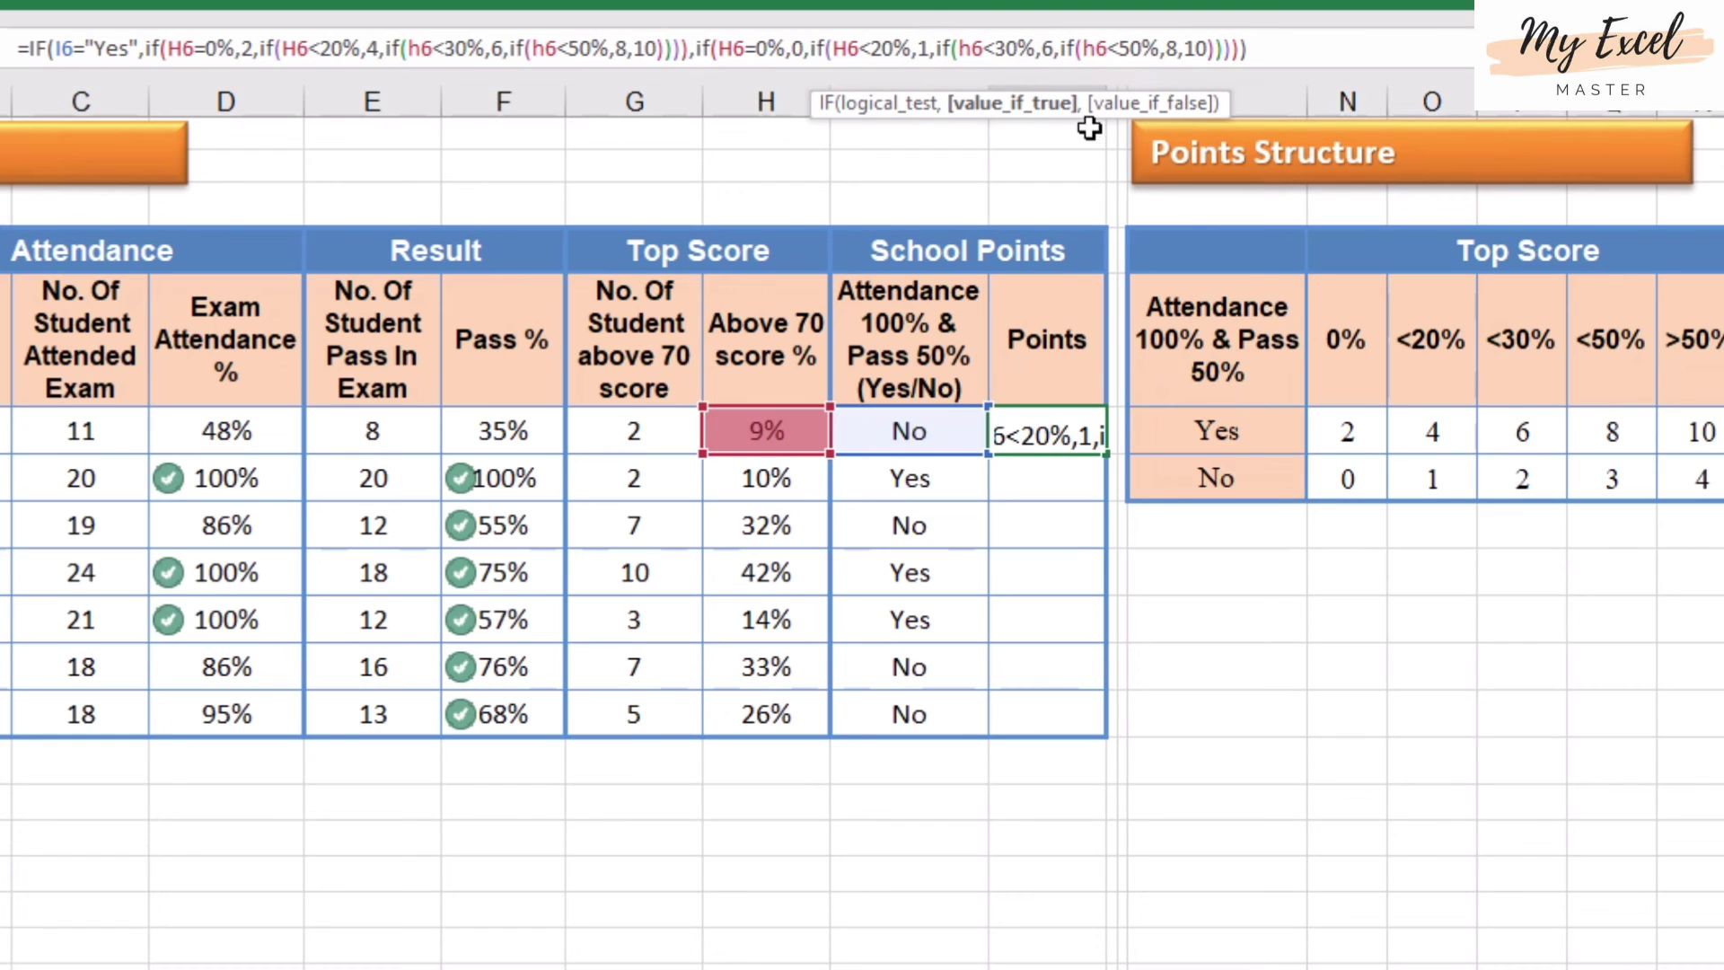
In the false branch of the J6 formula, set the points for H6<30% to 2
{"action": "key", "text": "Right"}
{"action": "key", "text": "Right"}
{"action": "key", "text": "Right"}
{"action": "key", "text": "Right"}
{"action": "key", "text": "Right"}
{"action": "key", "text": "Right"}
{"action": "key", "text": "Right"}
{"action": "key", "text": "Right"}
{"action": "key", "text": "Right"}
{"action": "key", "text": "Right"}
{"action": "key", "text": "Right"}
{"action": "key", "text": "Delete"}
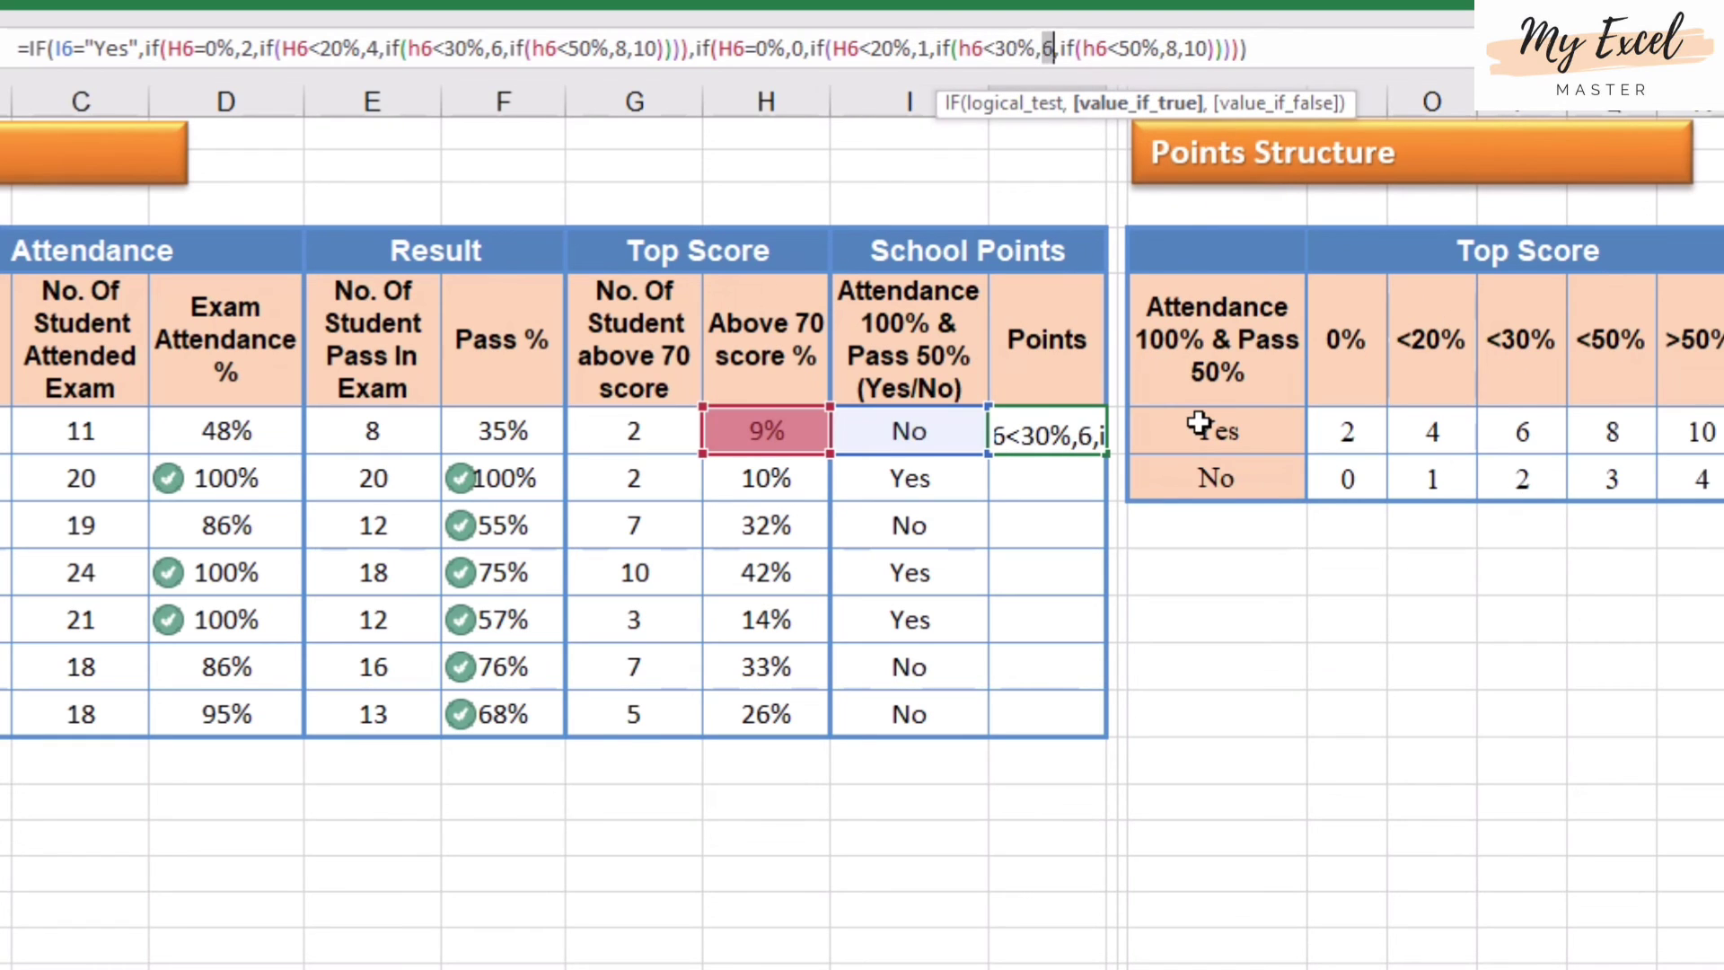
{"action": "type", "text": "2"}
In J6's false branch, set the points for H6<50% to 3 and the final otherwise value to 4, and commit the formula
{"action": "left_click", "coordinate": [1161, 56]}
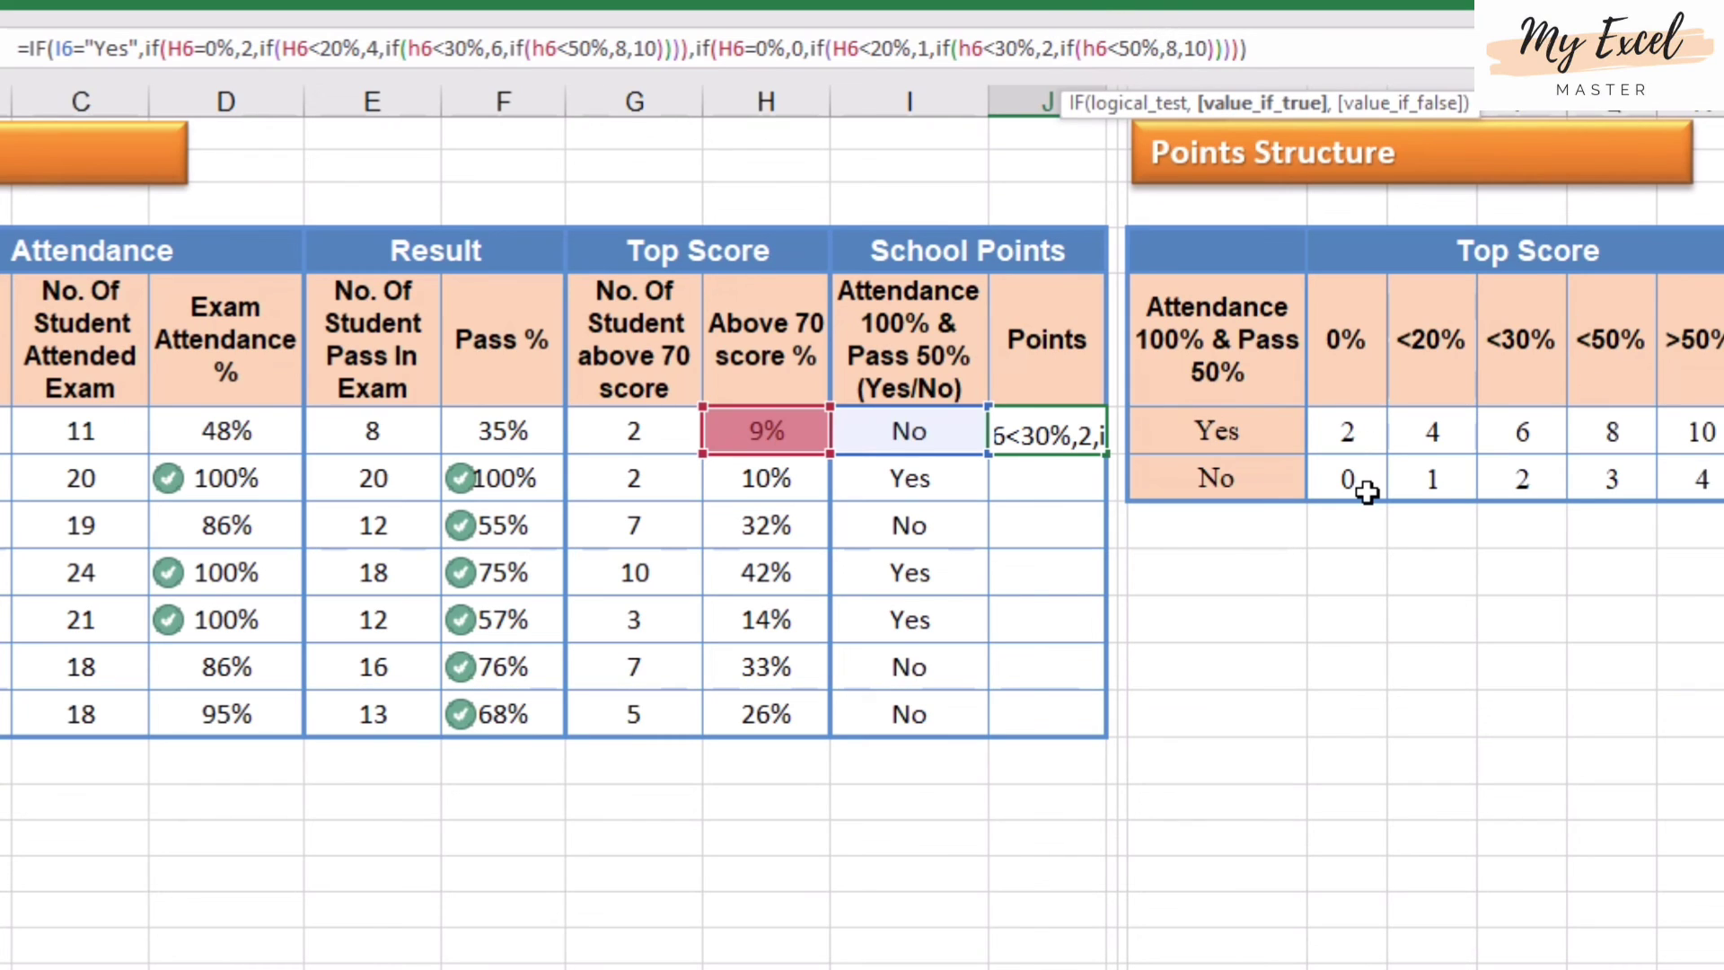
{"action": "key", "text": "BackSpace"}
{"action": "type", "text": "3"}
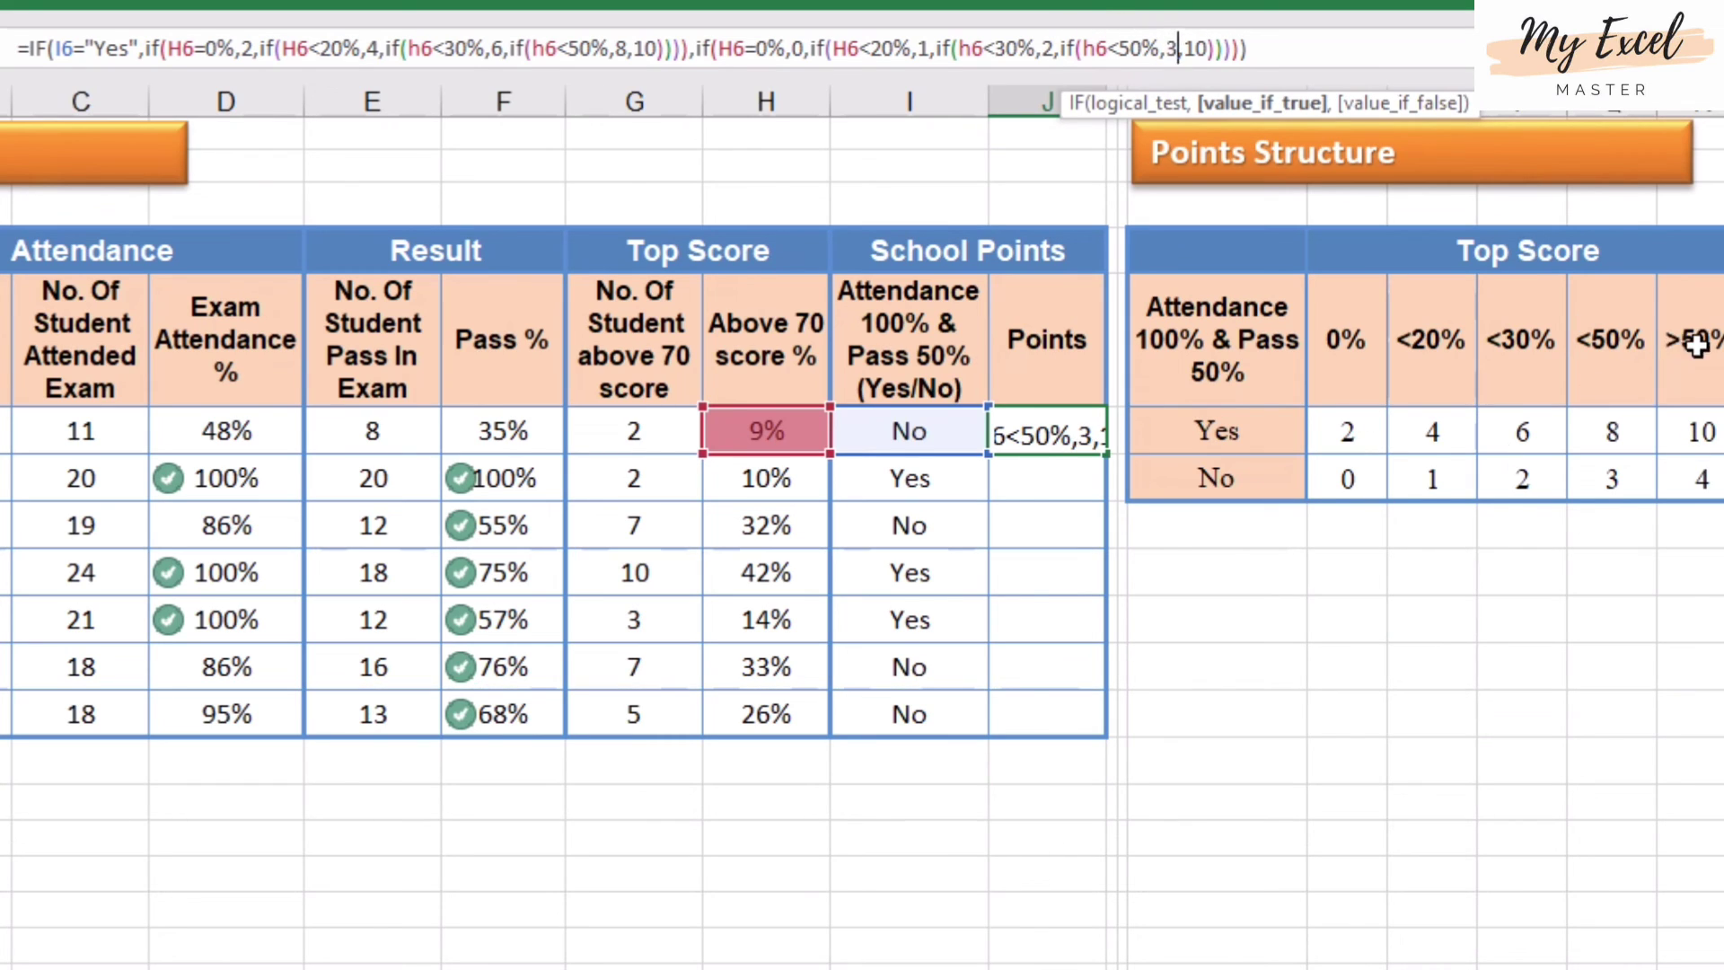
{"action": "key", "text": "Right"}
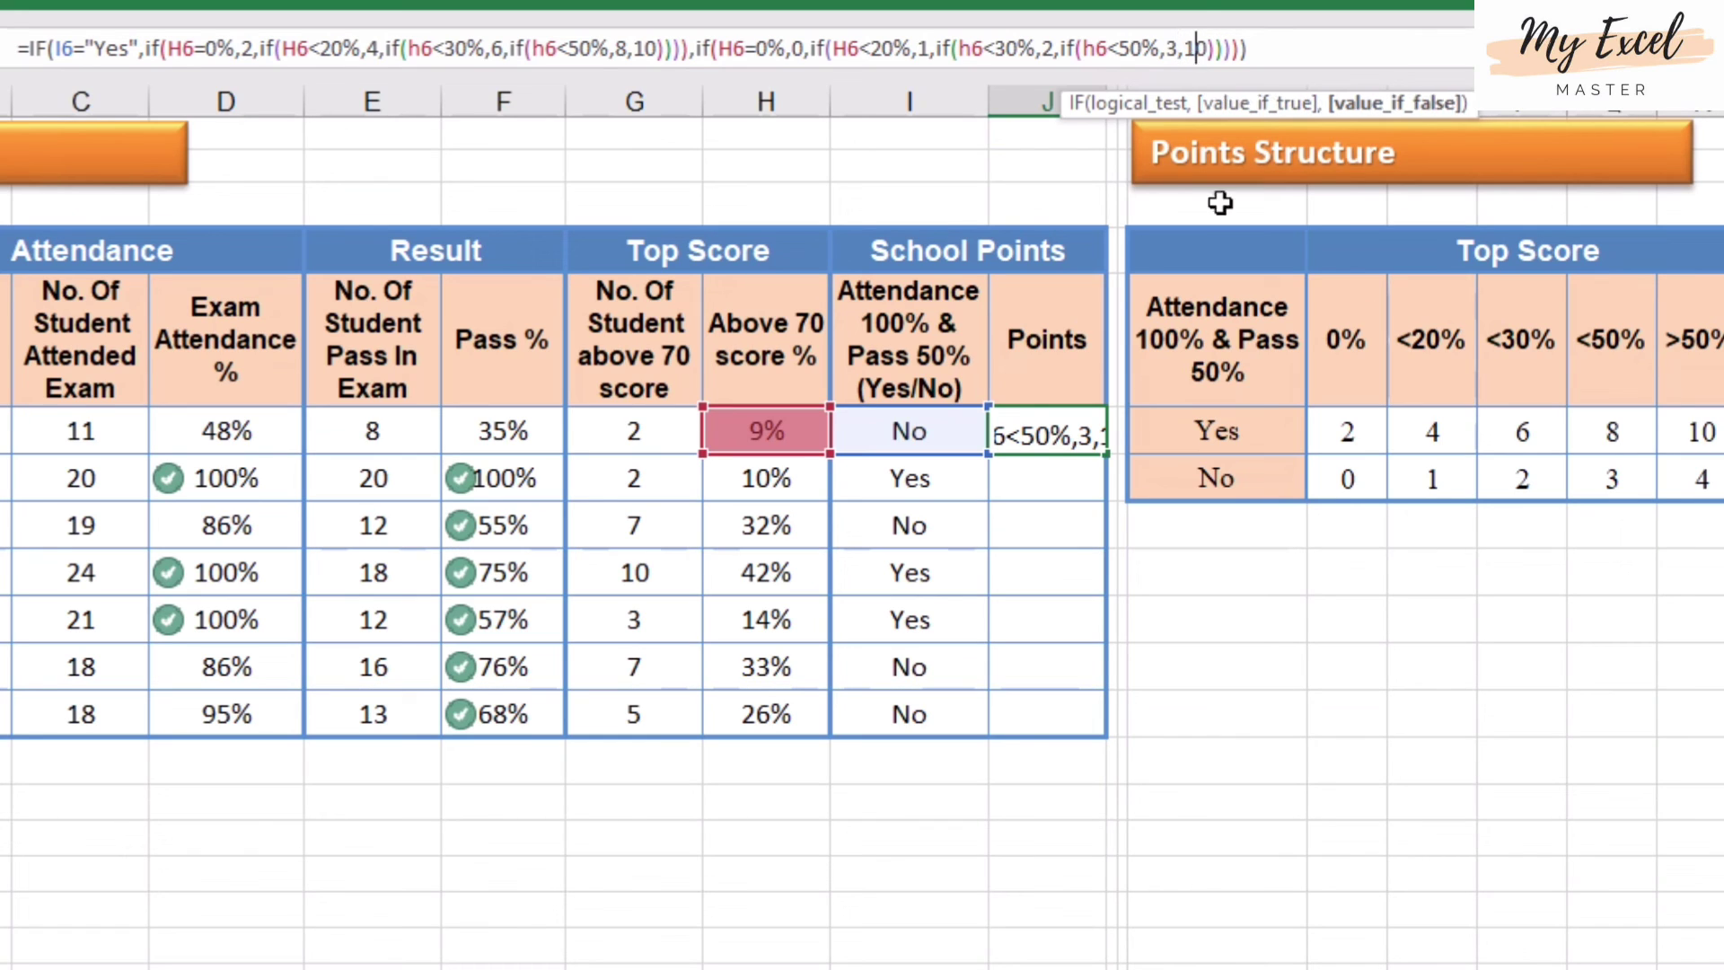
{"action": "key", "text": "Right"}
{"action": "type", "text": "4"}
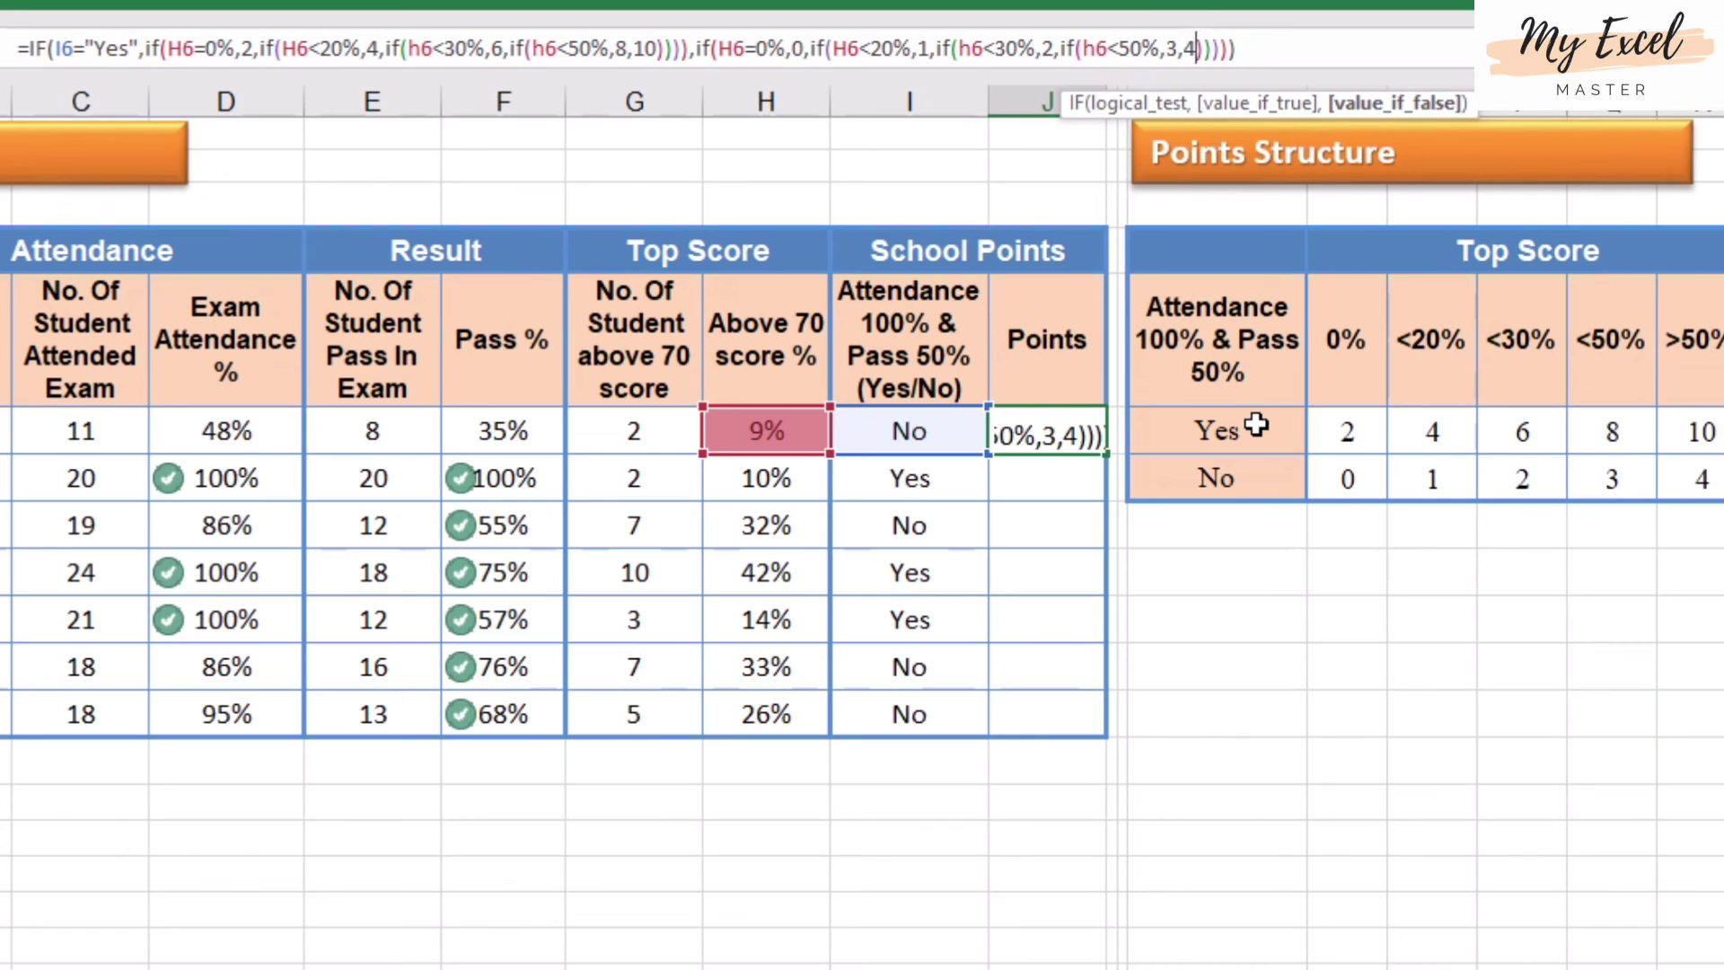
{"action": "key", "text": "Return"}
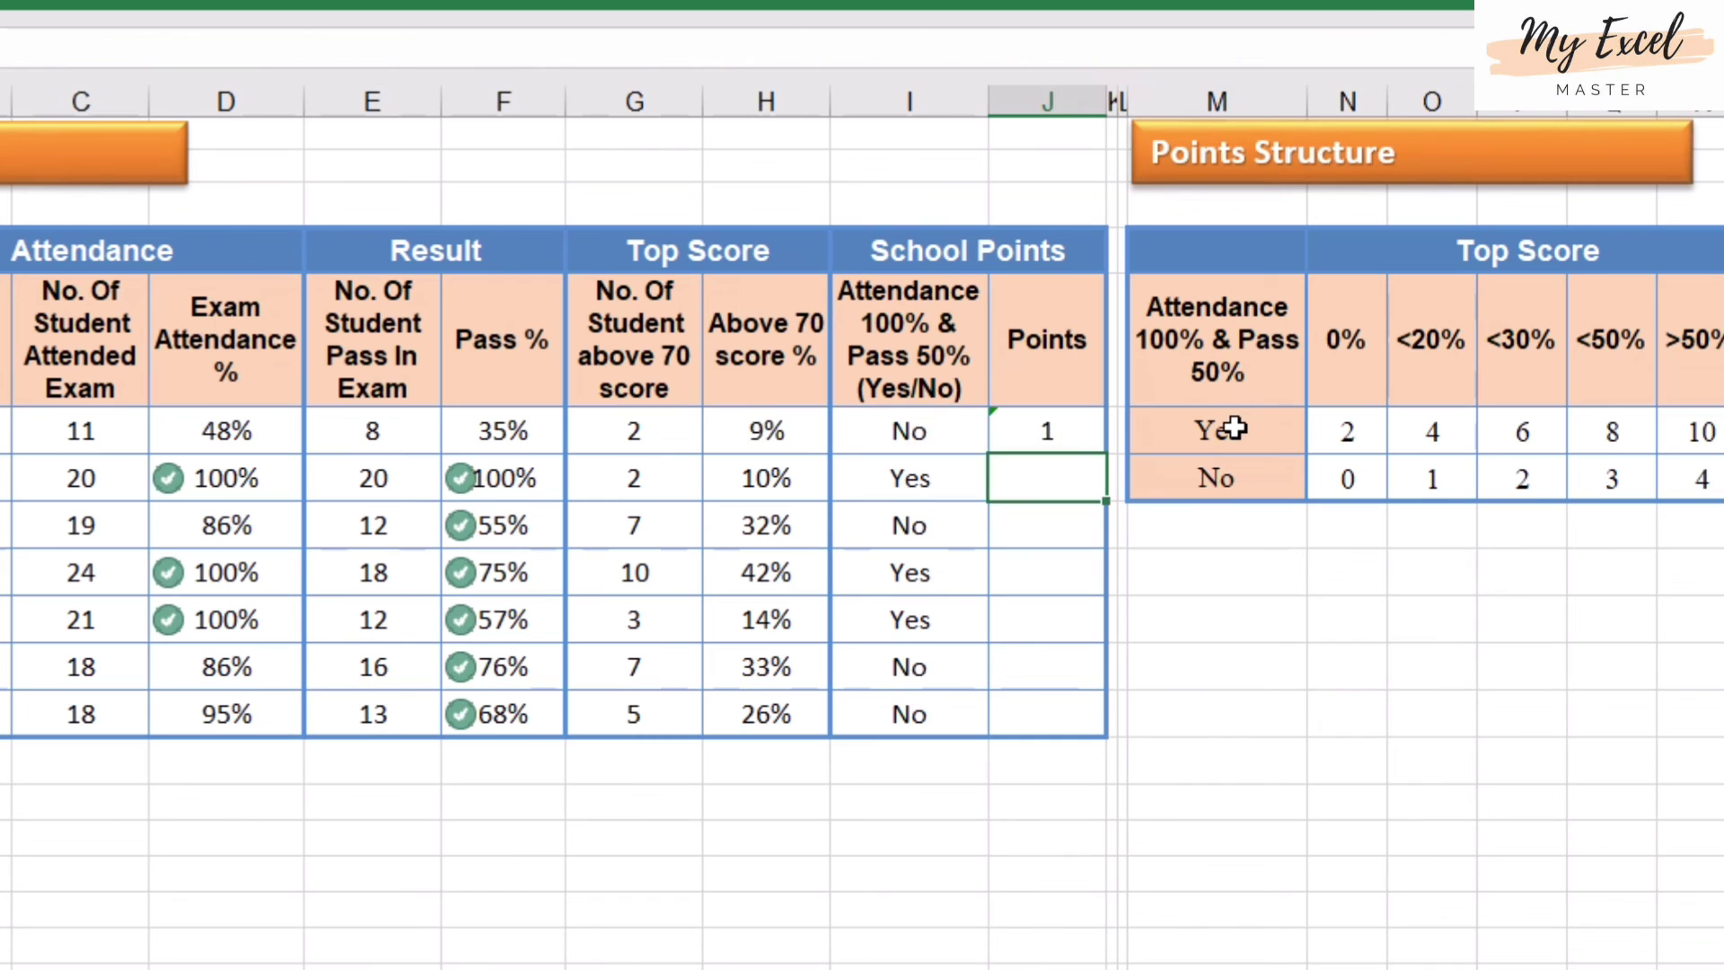
Copy the J6 points formula and paste it as formulas only into J7:J12
{"action": "key", "text": "Up"}
{"action": "key", "text": "ctrl+c"}
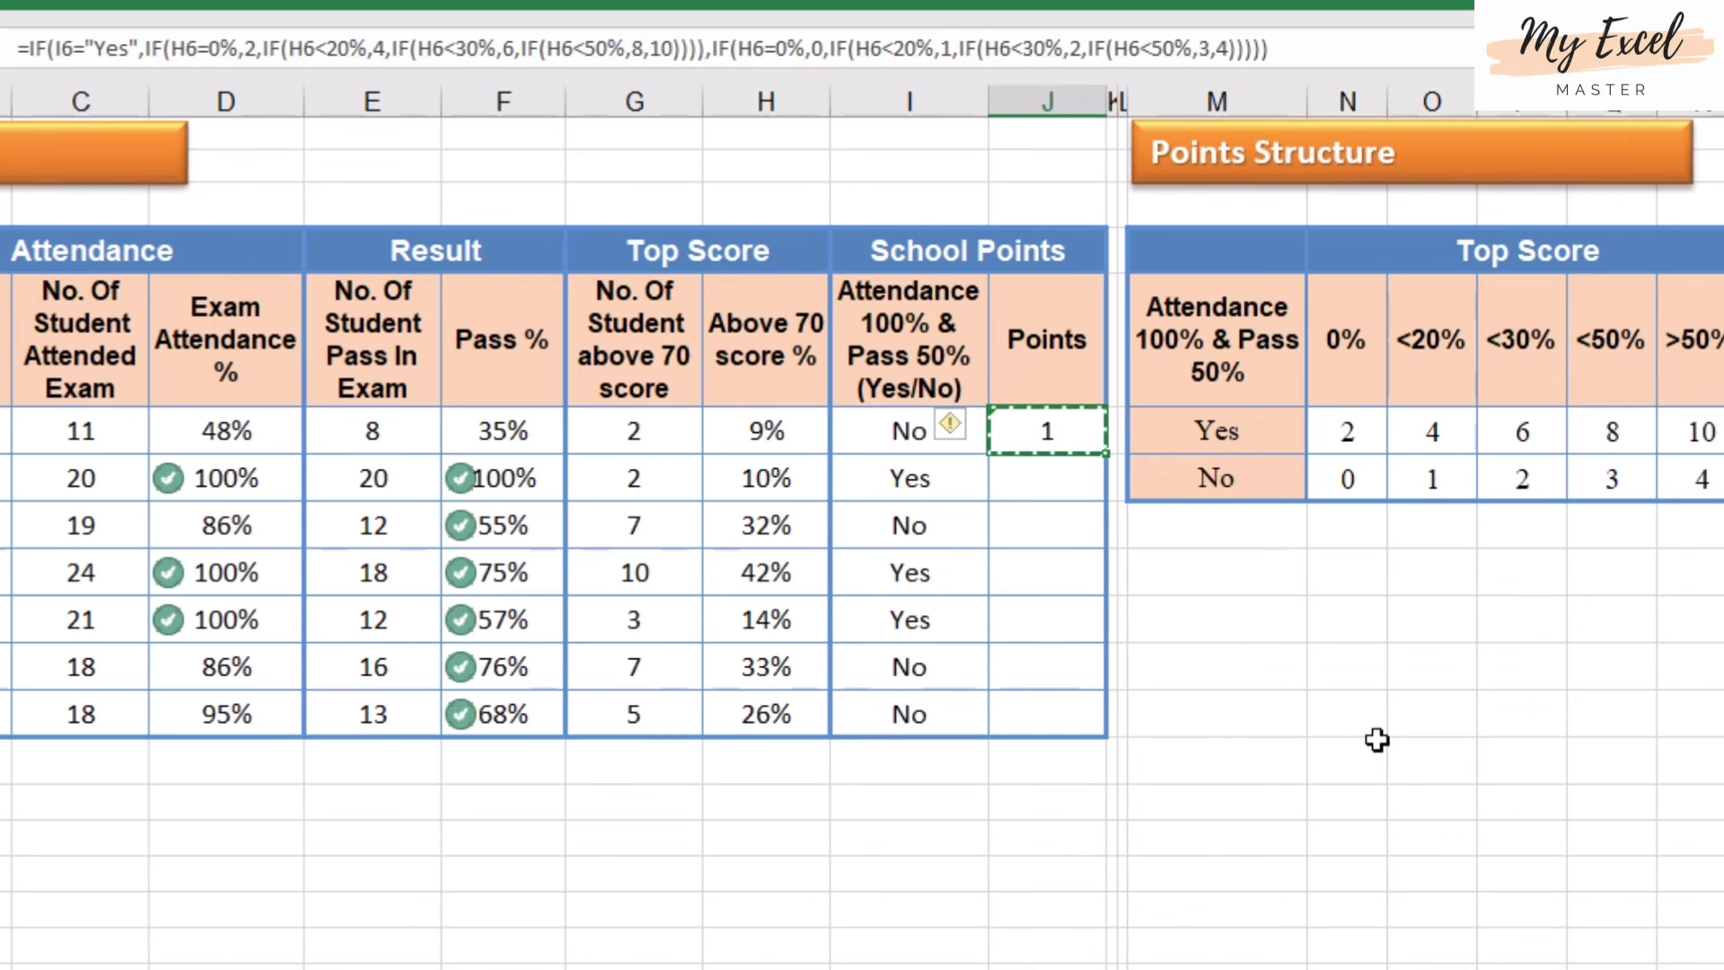
{"action": "key", "text": "Down"}
{"action": "key", "text": "shift+Down"}
{"action": "key", "text": "shift+Down"}
{"action": "key", "text": "shift+Down"}
{"action": "key", "text": "shift+Down"}
{"action": "key", "text": "shift+Down"}
{"action": "key", "text": "alt+e"}
{"action": "key", "text": "s"}
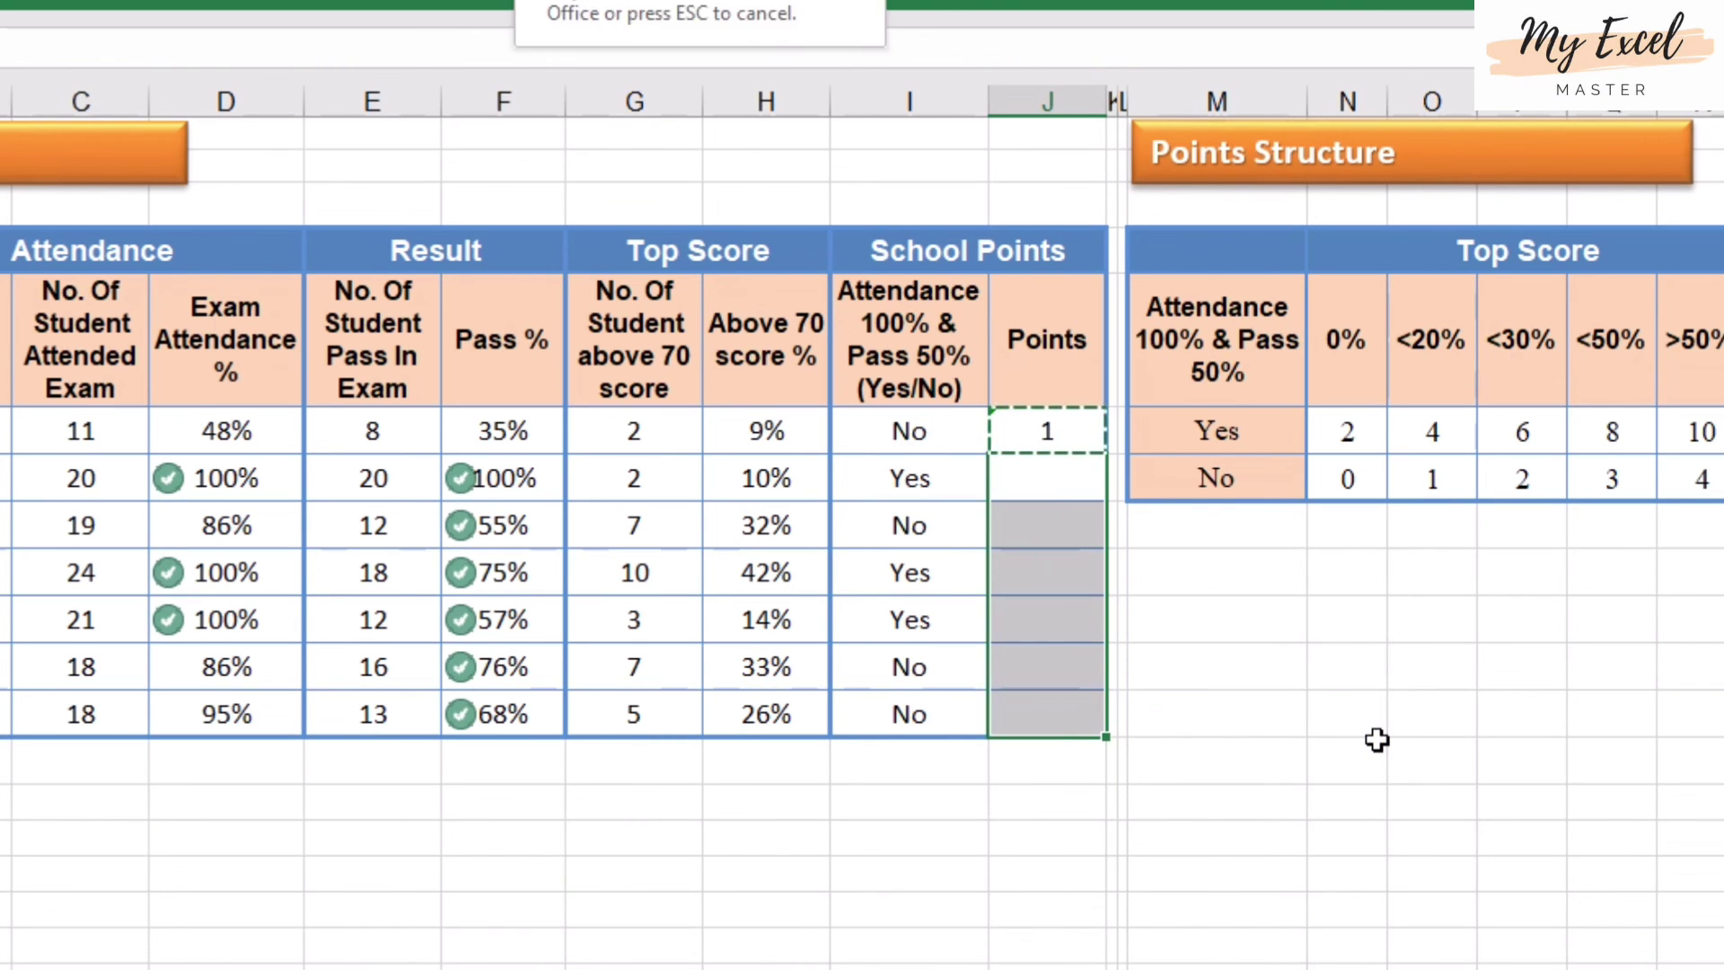
{"action": "key", "text": "f"}
{"action": "key", "text": "Return"}
{"action": "key", "text": "Escape"}
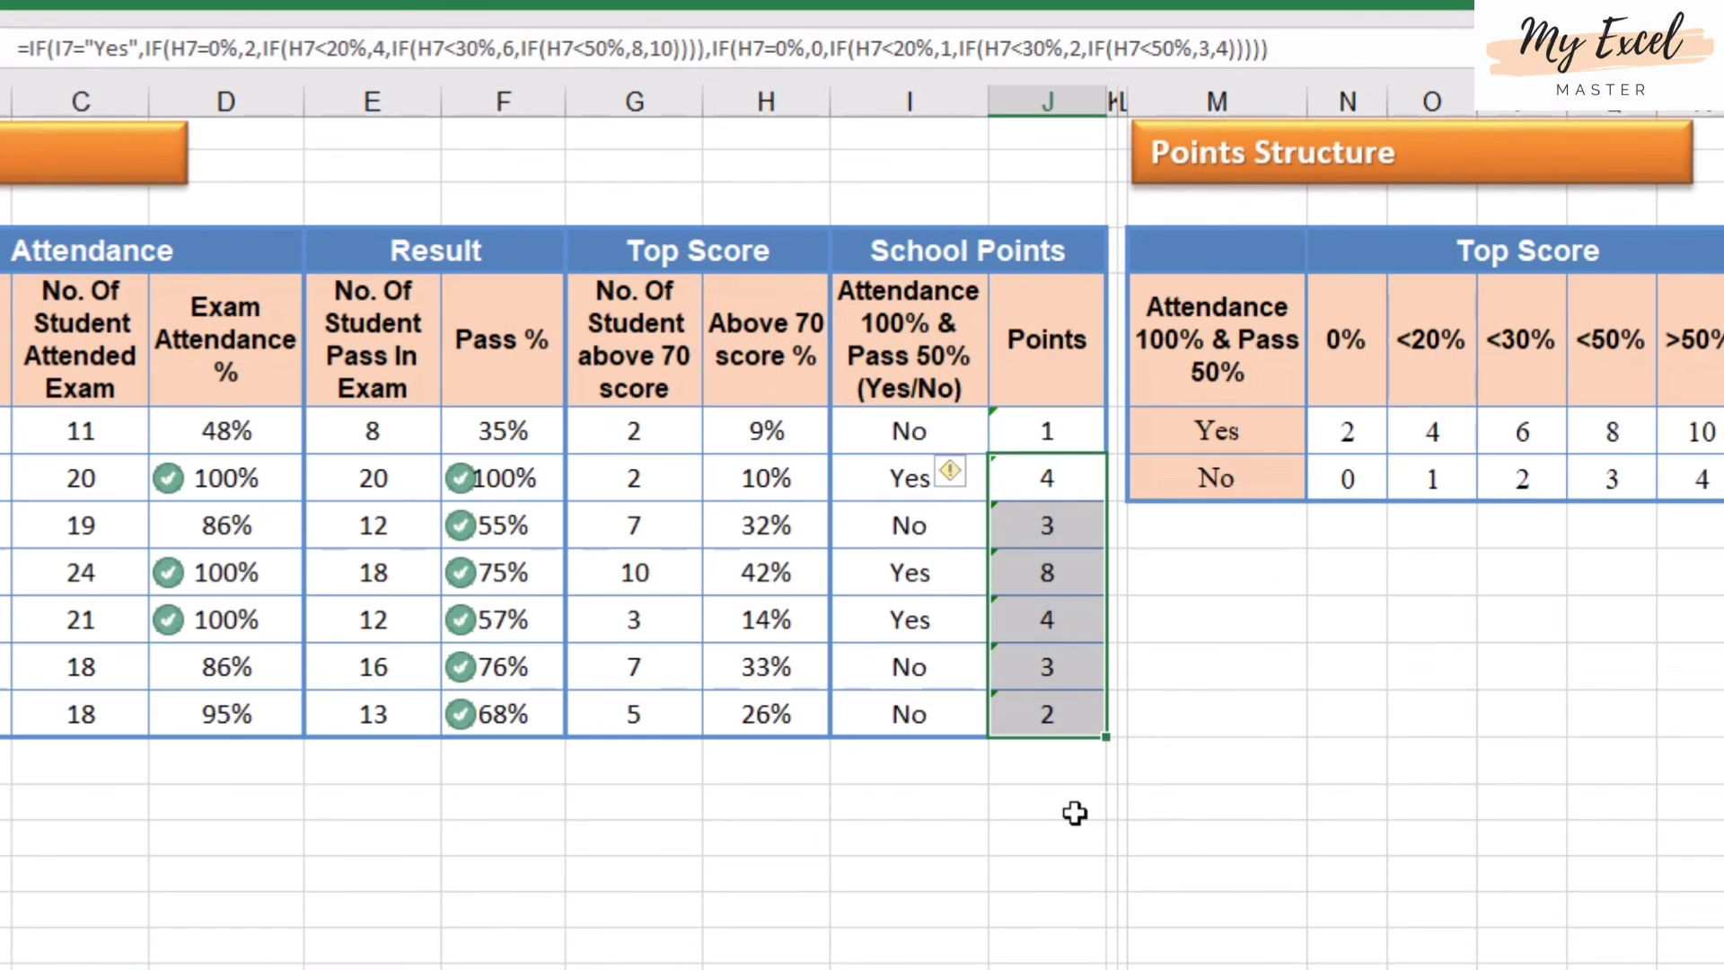
{"action": "left_click", "coordinate": [1074, 808]}
Clear the unprotected-formula error flags on the Points cells J6:J12 by locking those cells
{"action": "left_click", "coordinate": [1073, 522]}
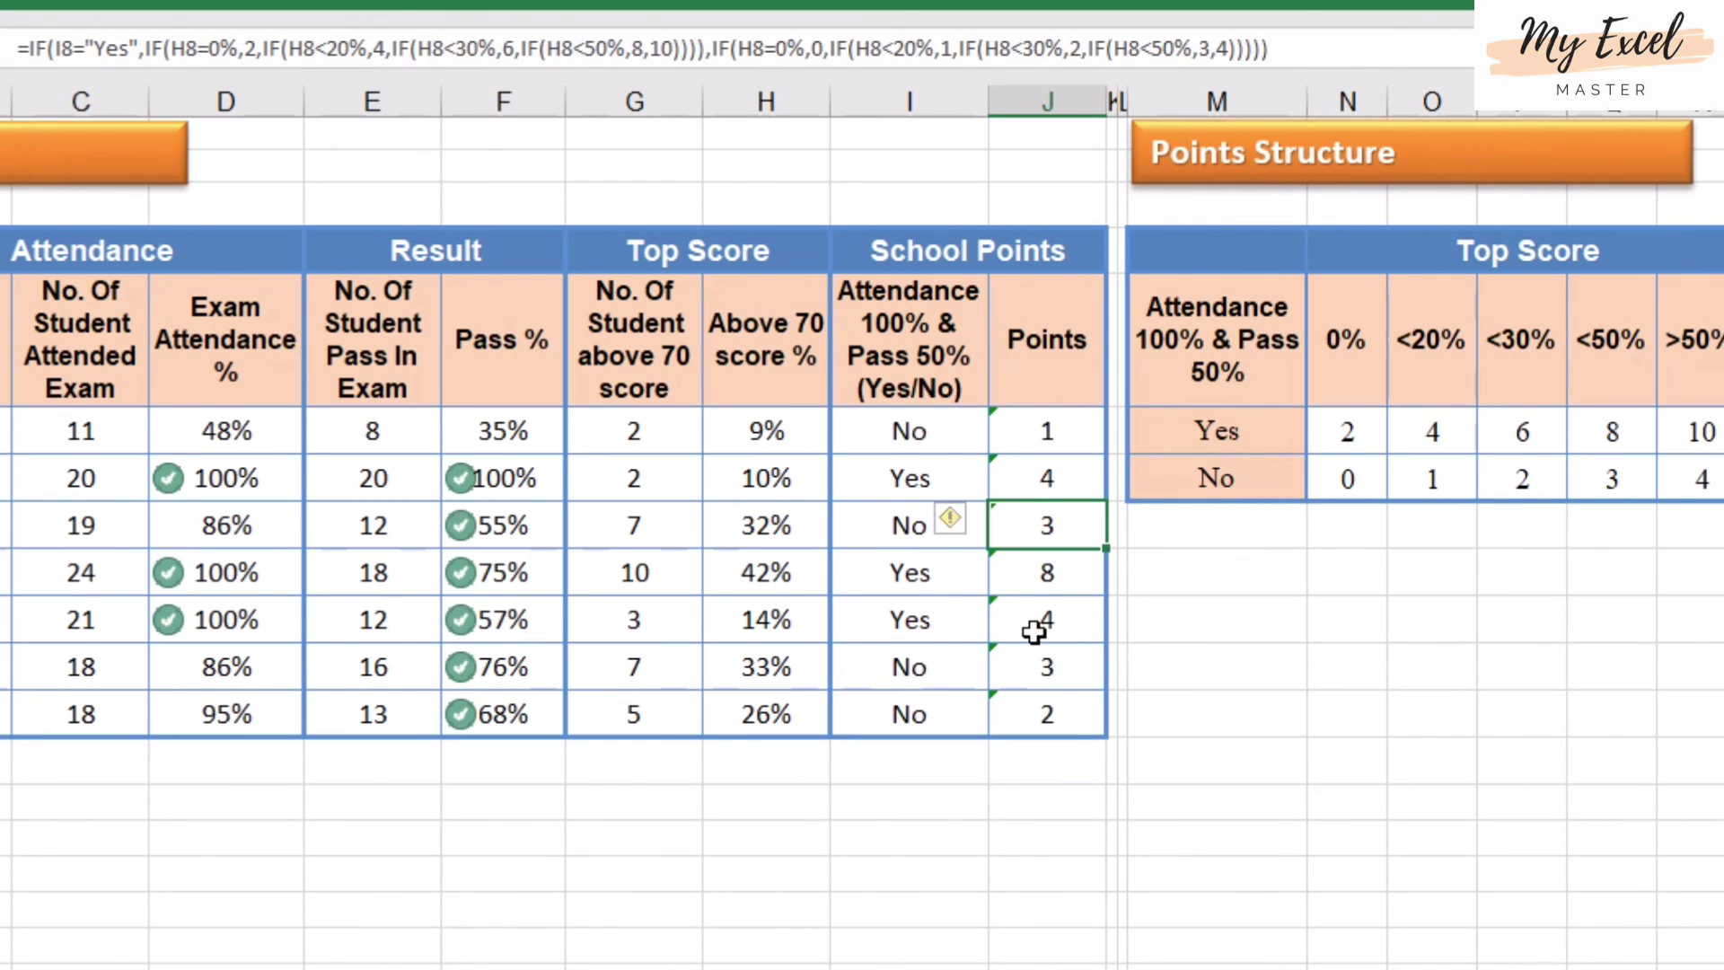
{"action": "left_click_drag", "start_coordinate": [1039, 431], "coordinate": [1047, 707]}
{"action": "left_click", "coordinate": [951, 429]}
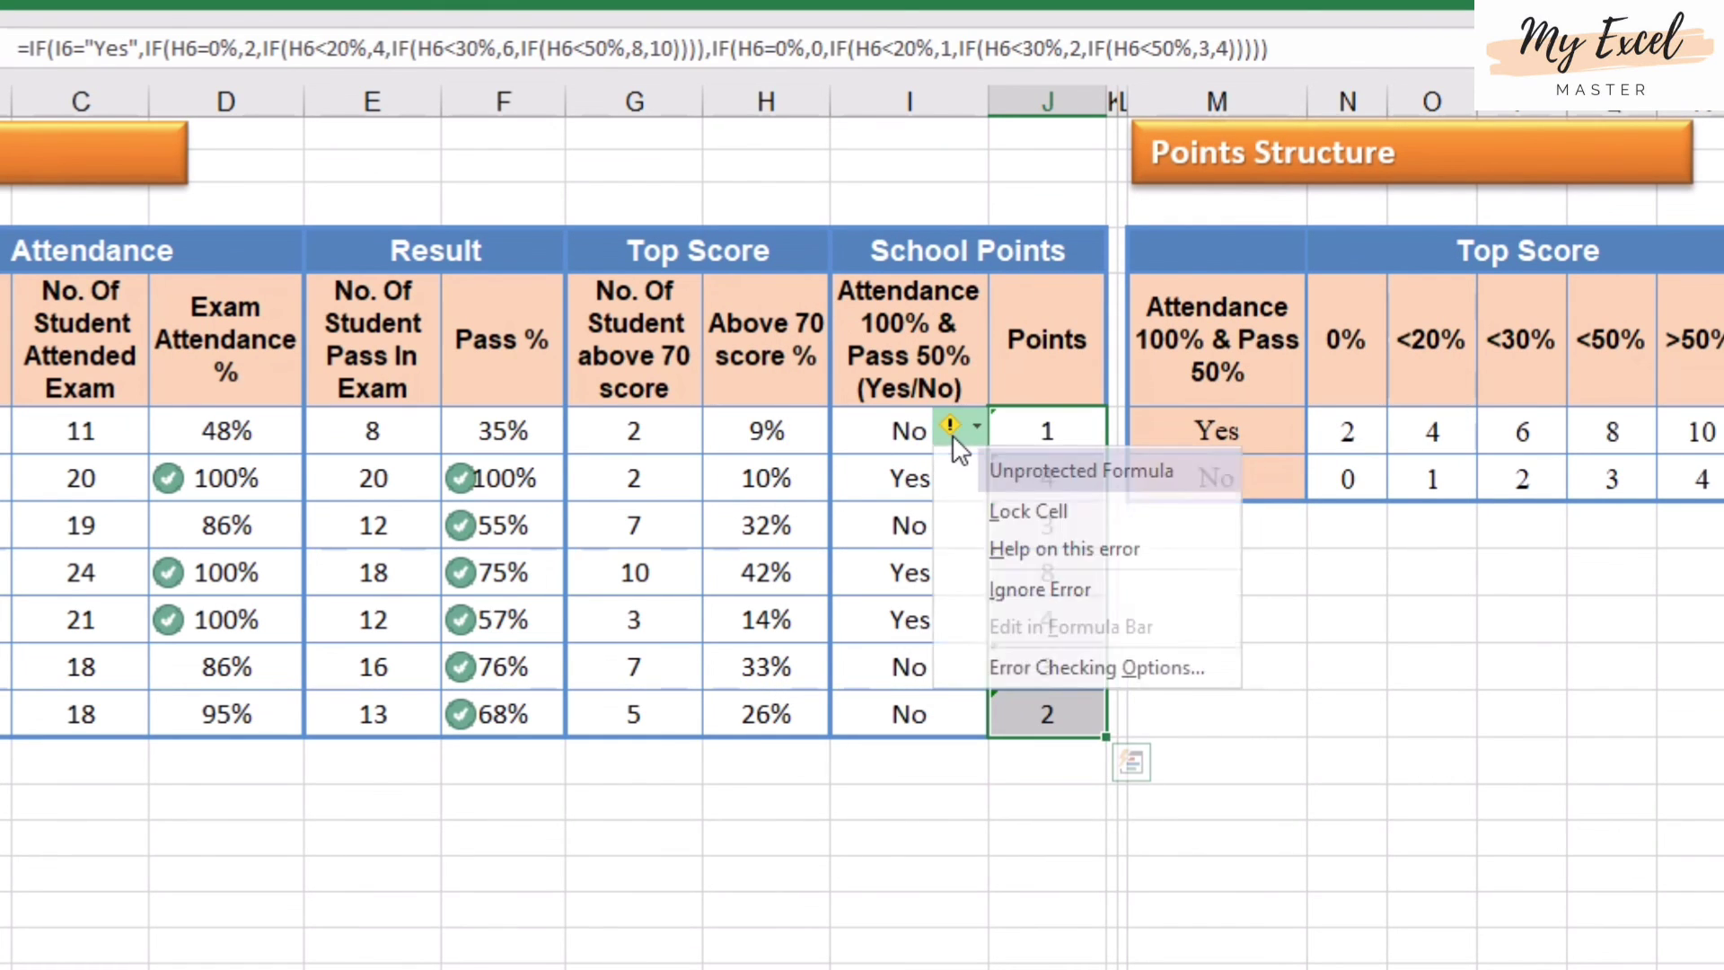
{"action": "left_click", "coordinate": [1010, 508]}
{"action": "left_click", "coordinate": [969, 824]}
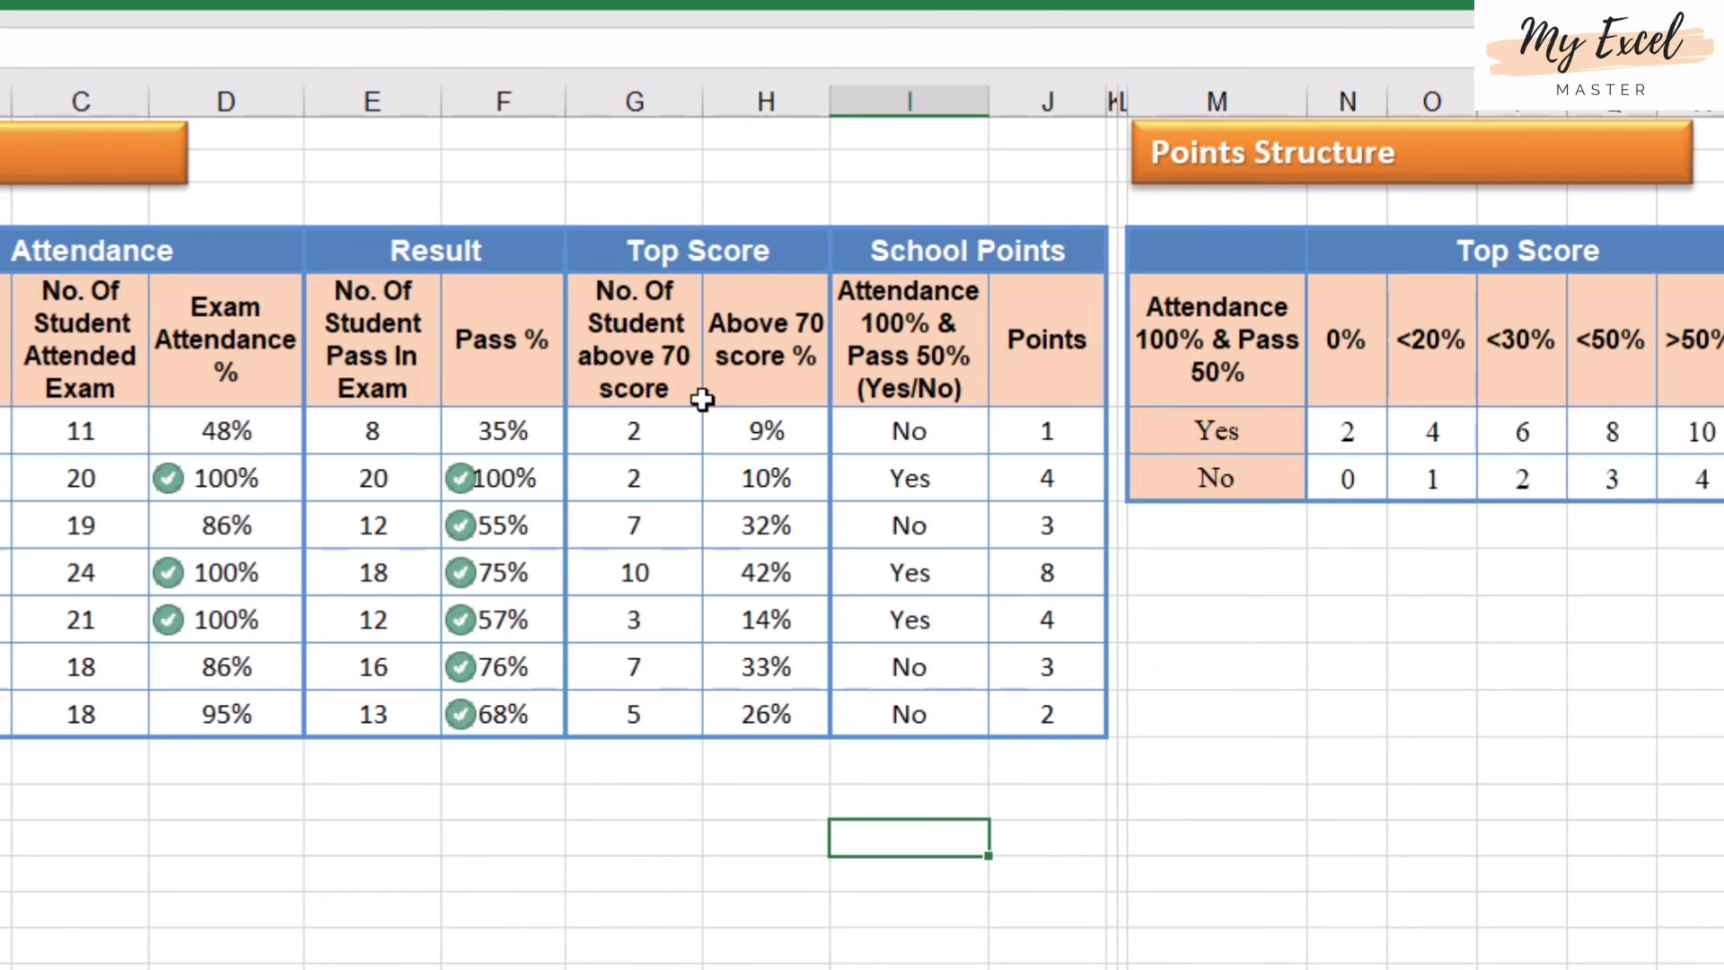
Check the row 7 points against the Points Structure table using its attendance, pass, eligibility and above-70 score cells
{"action": "left_click", "coordinate": [510, 482]}
{"action": "left_click", "coordinate": [251, 474]}
{"action": "left_click", "coordinate": [953, 478]}
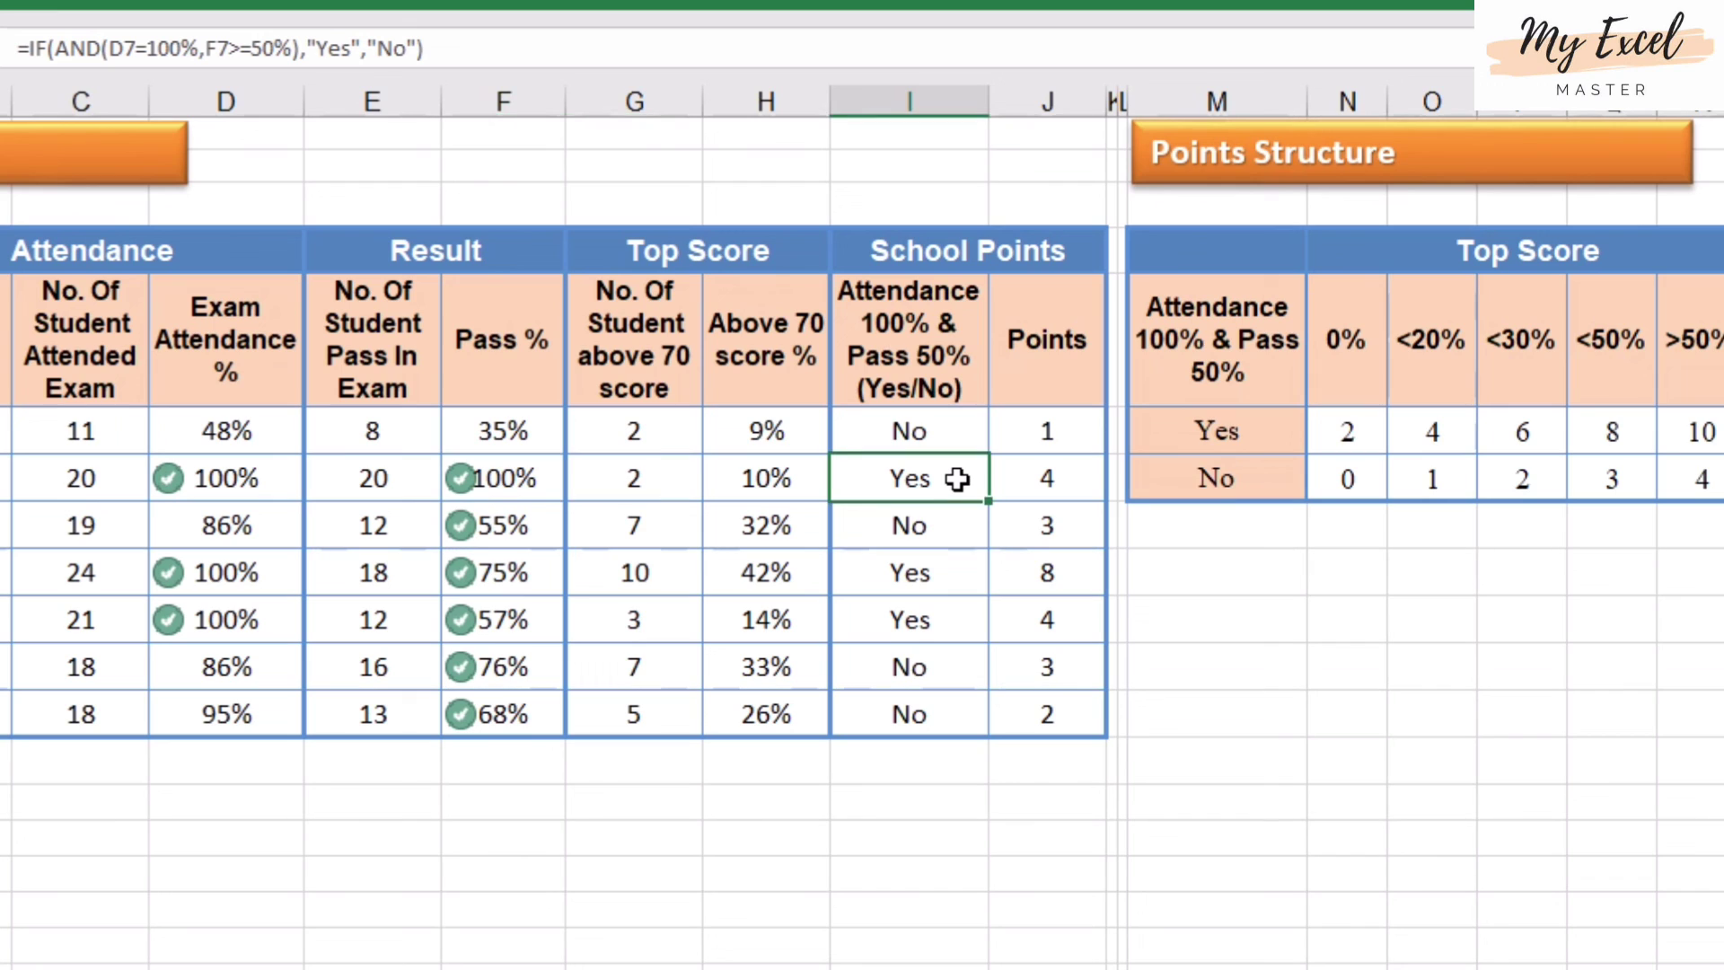
{"action": "left_click", "coordinate": [778, 480]}
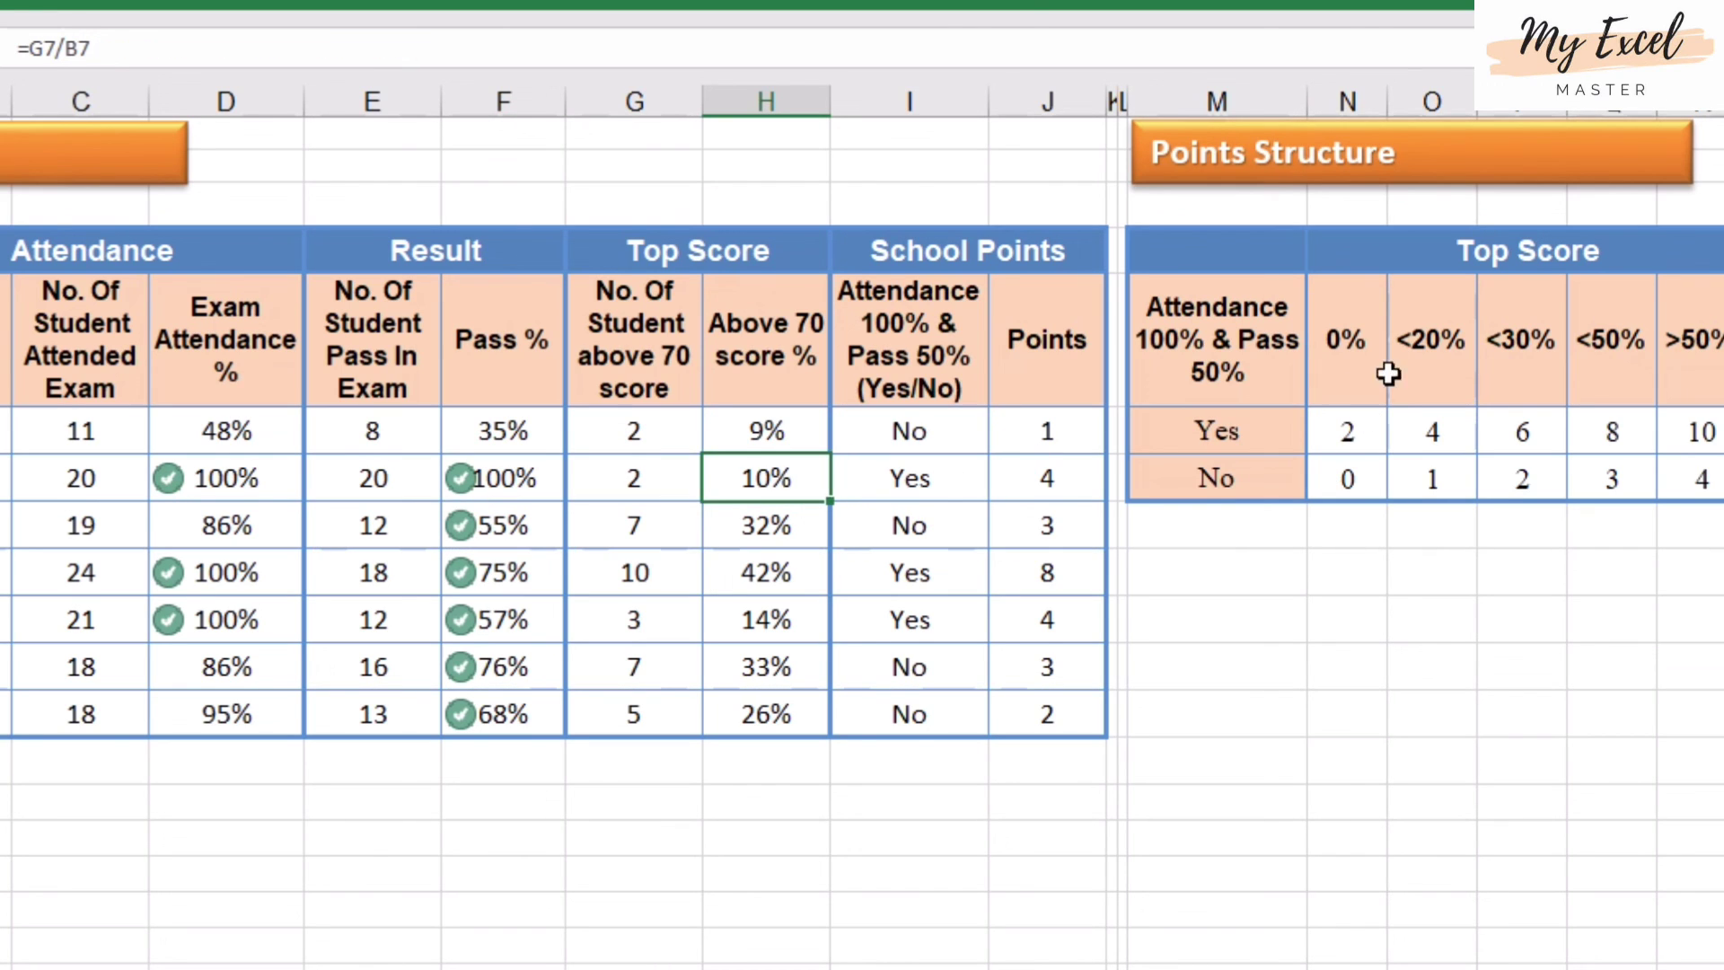
{"action": "left_click", "coordinate": [1438, 434]}
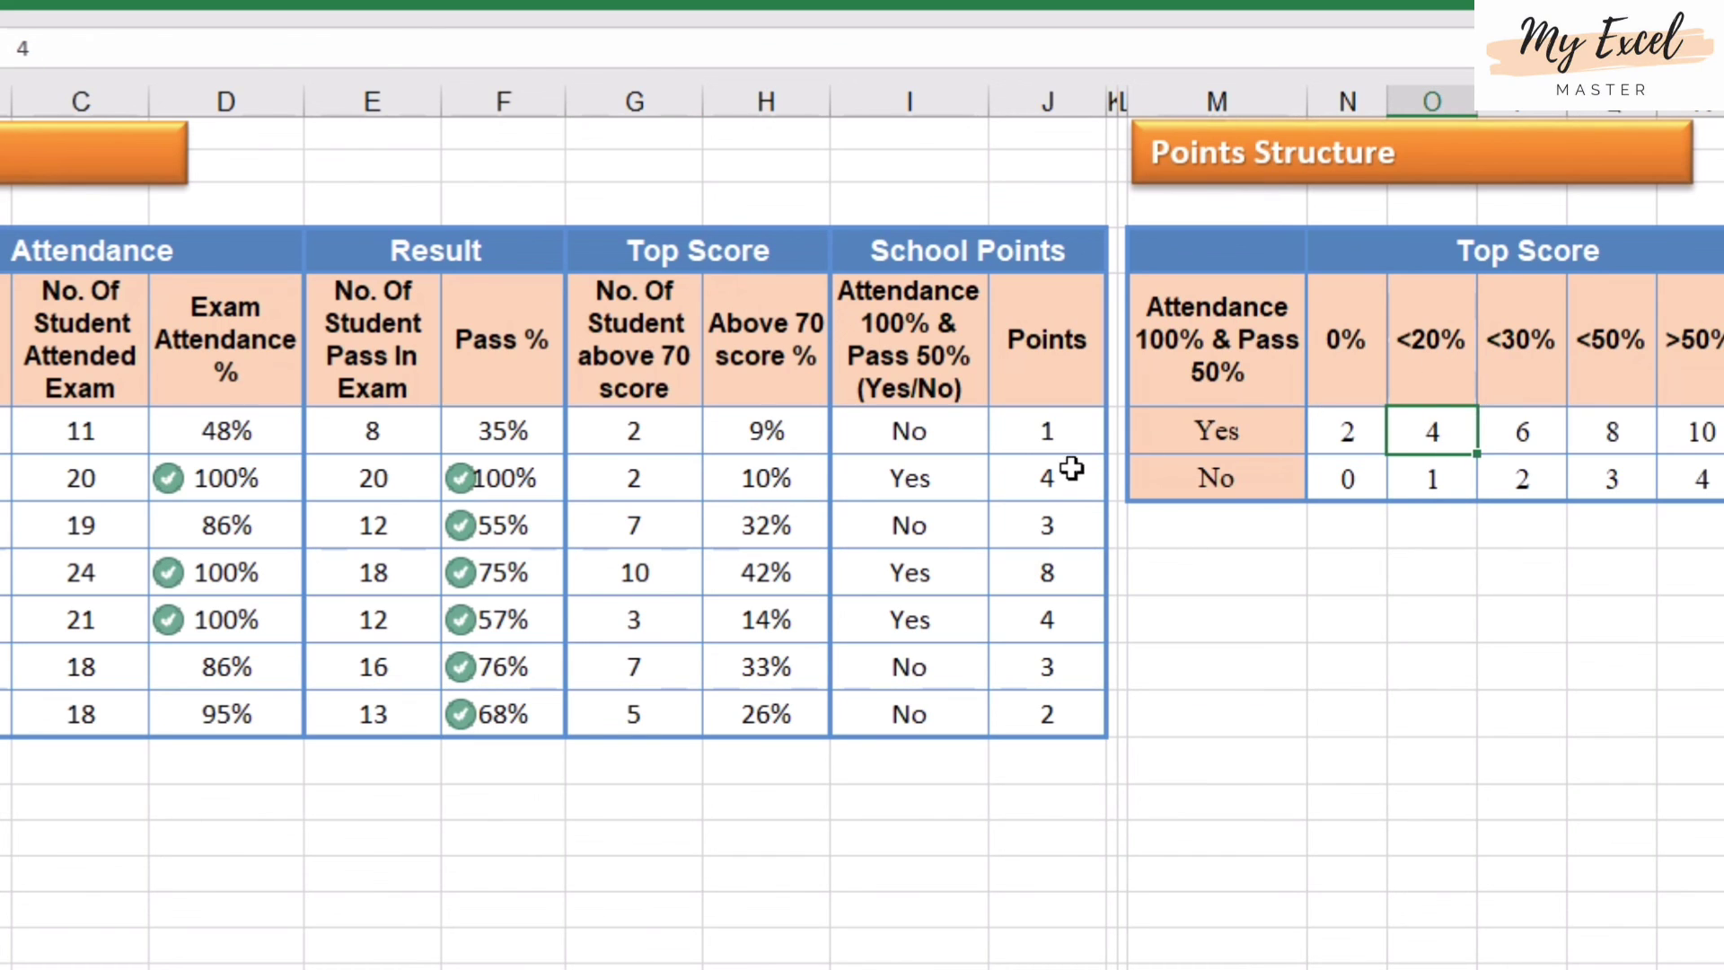
{"action": "left_click", "coordinate": [1070, 471]}
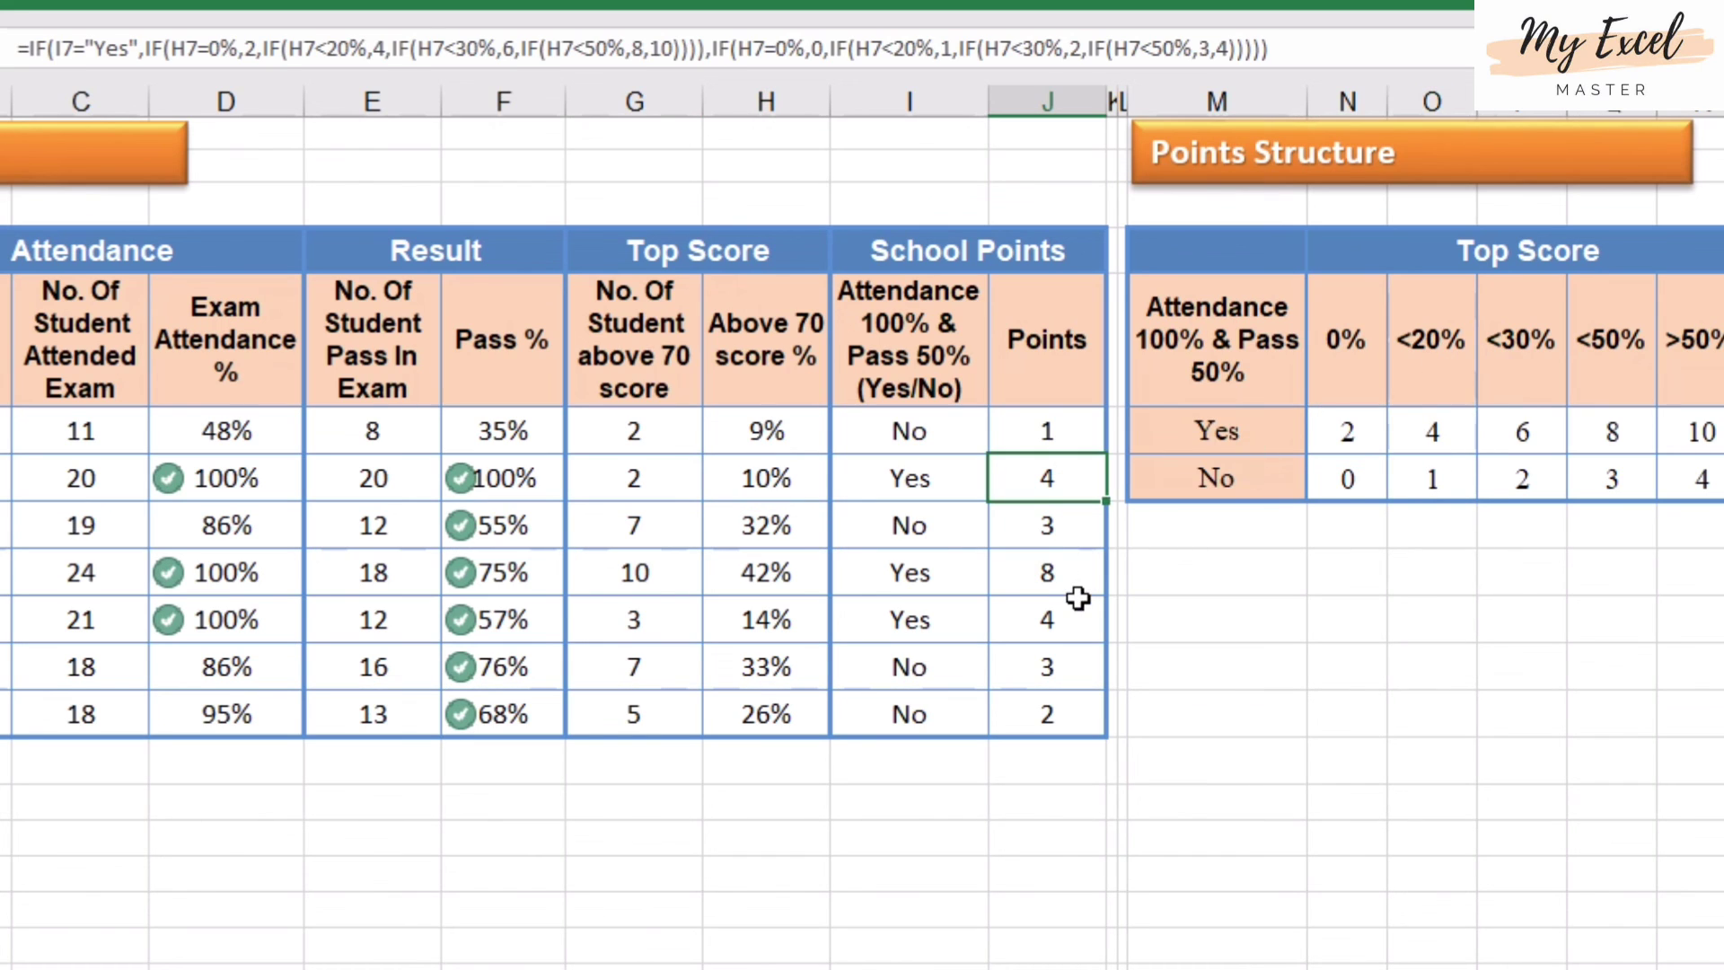
Check the row 11 points against the No row of the Points Structure table using its eligibility and above-70 score percentage
{"action": "left_click", "coordinate": [923, 666]}
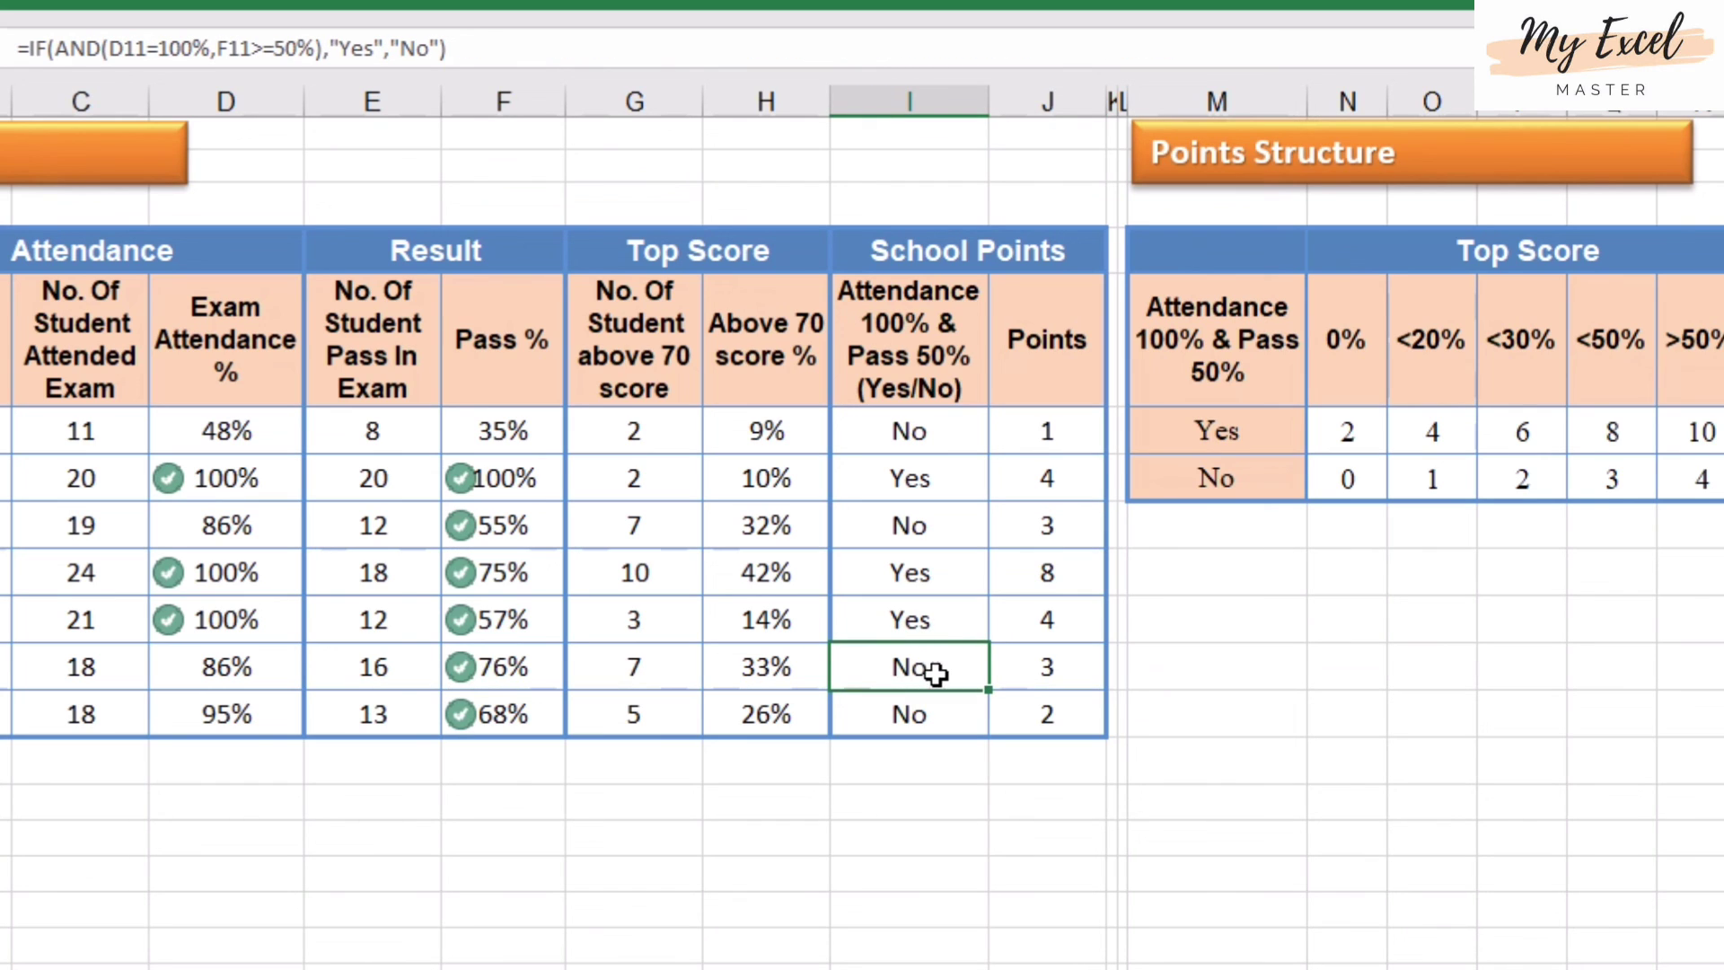
{"action": "left_click", "coordinate": [777, 664]}
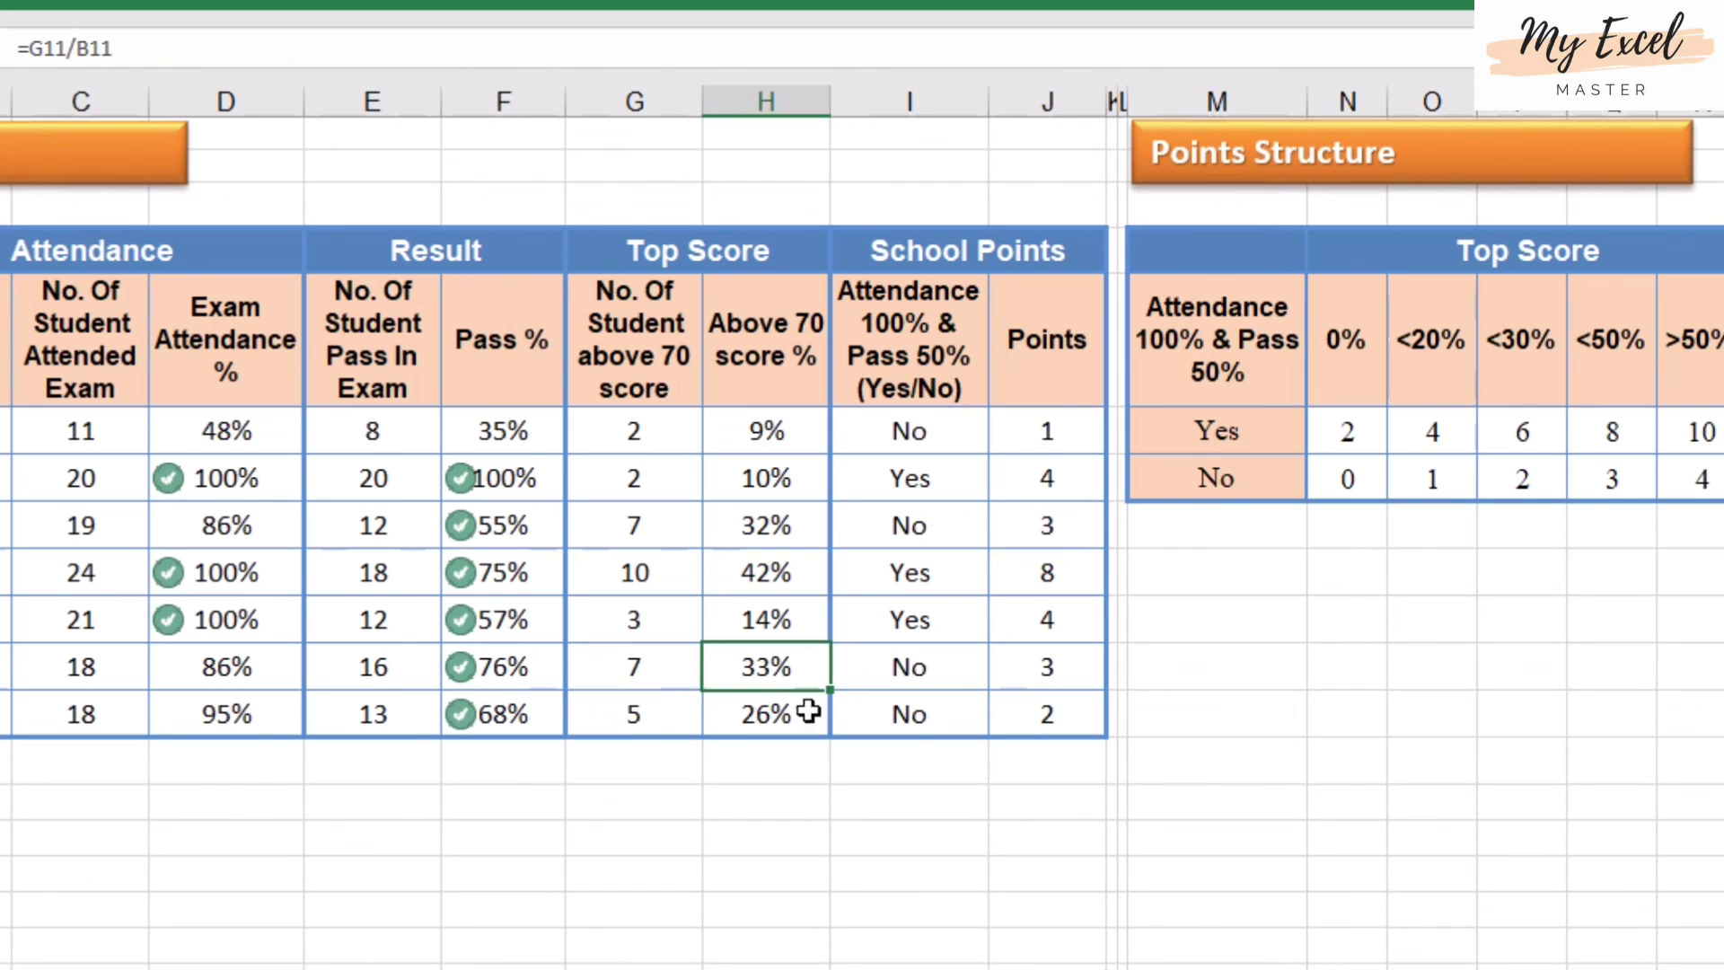
{"action": "left_click", "coordinate": [1047, 682]}
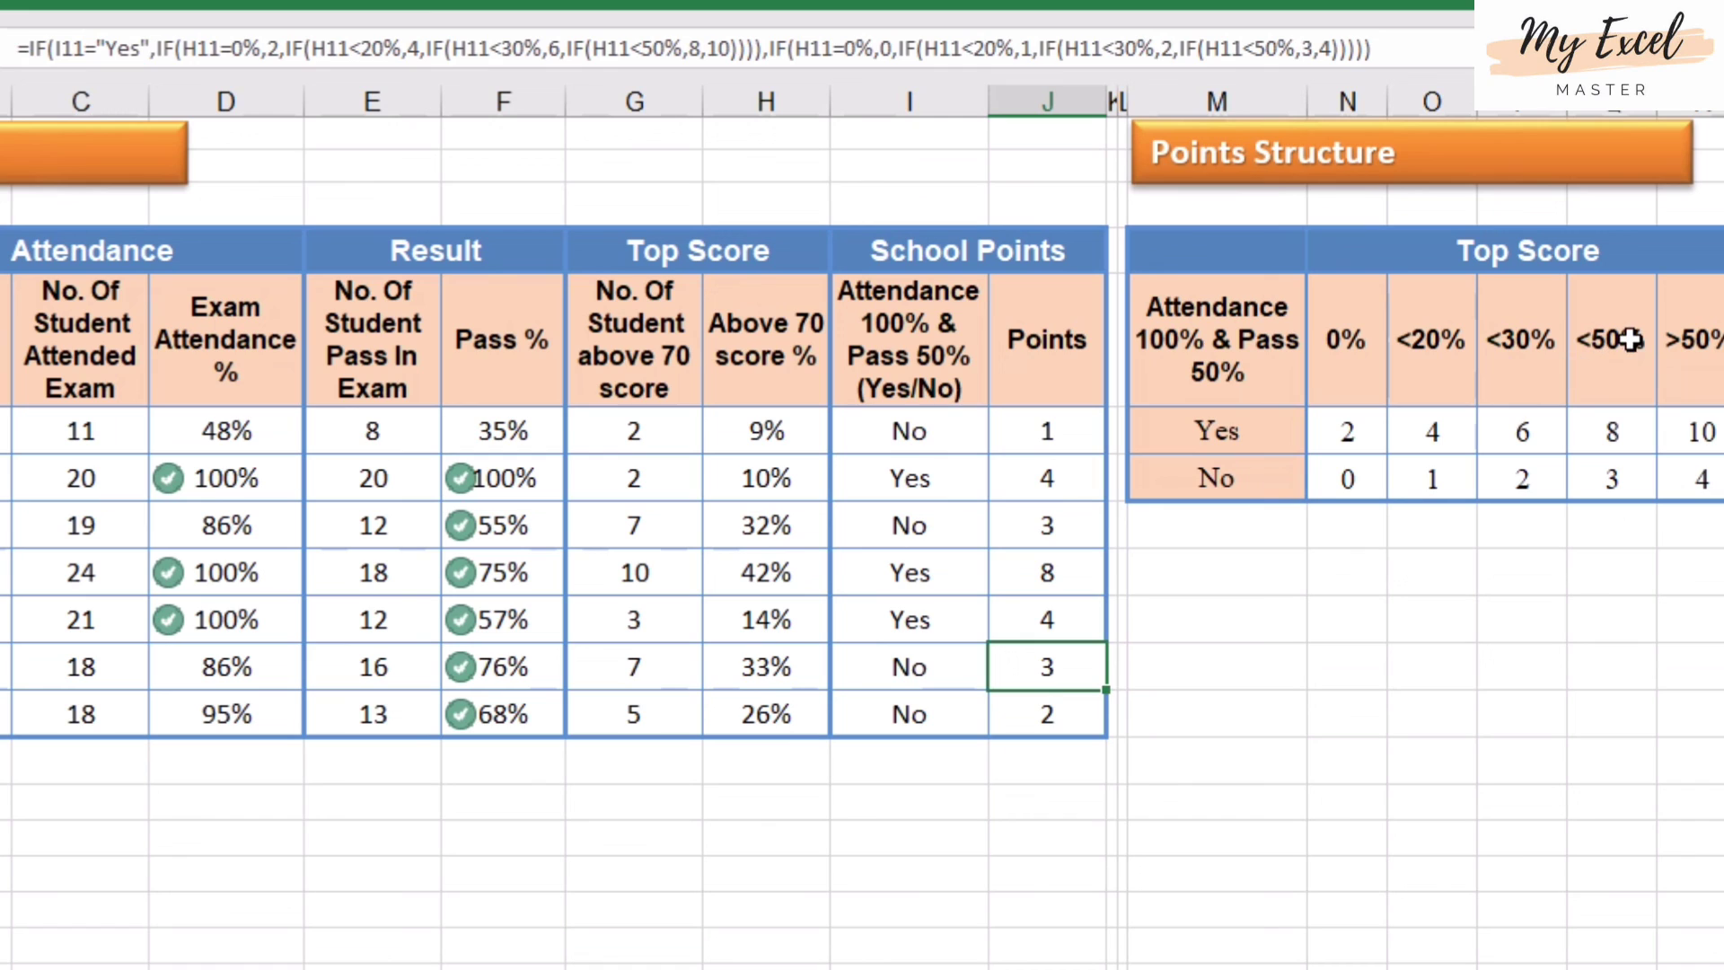
{"action": "left_click_drag", "start_coordinate": [1629, 339], "coordinate": [1646, 508]}
{"action": "left_click", "coordinate": [1643, 579]}
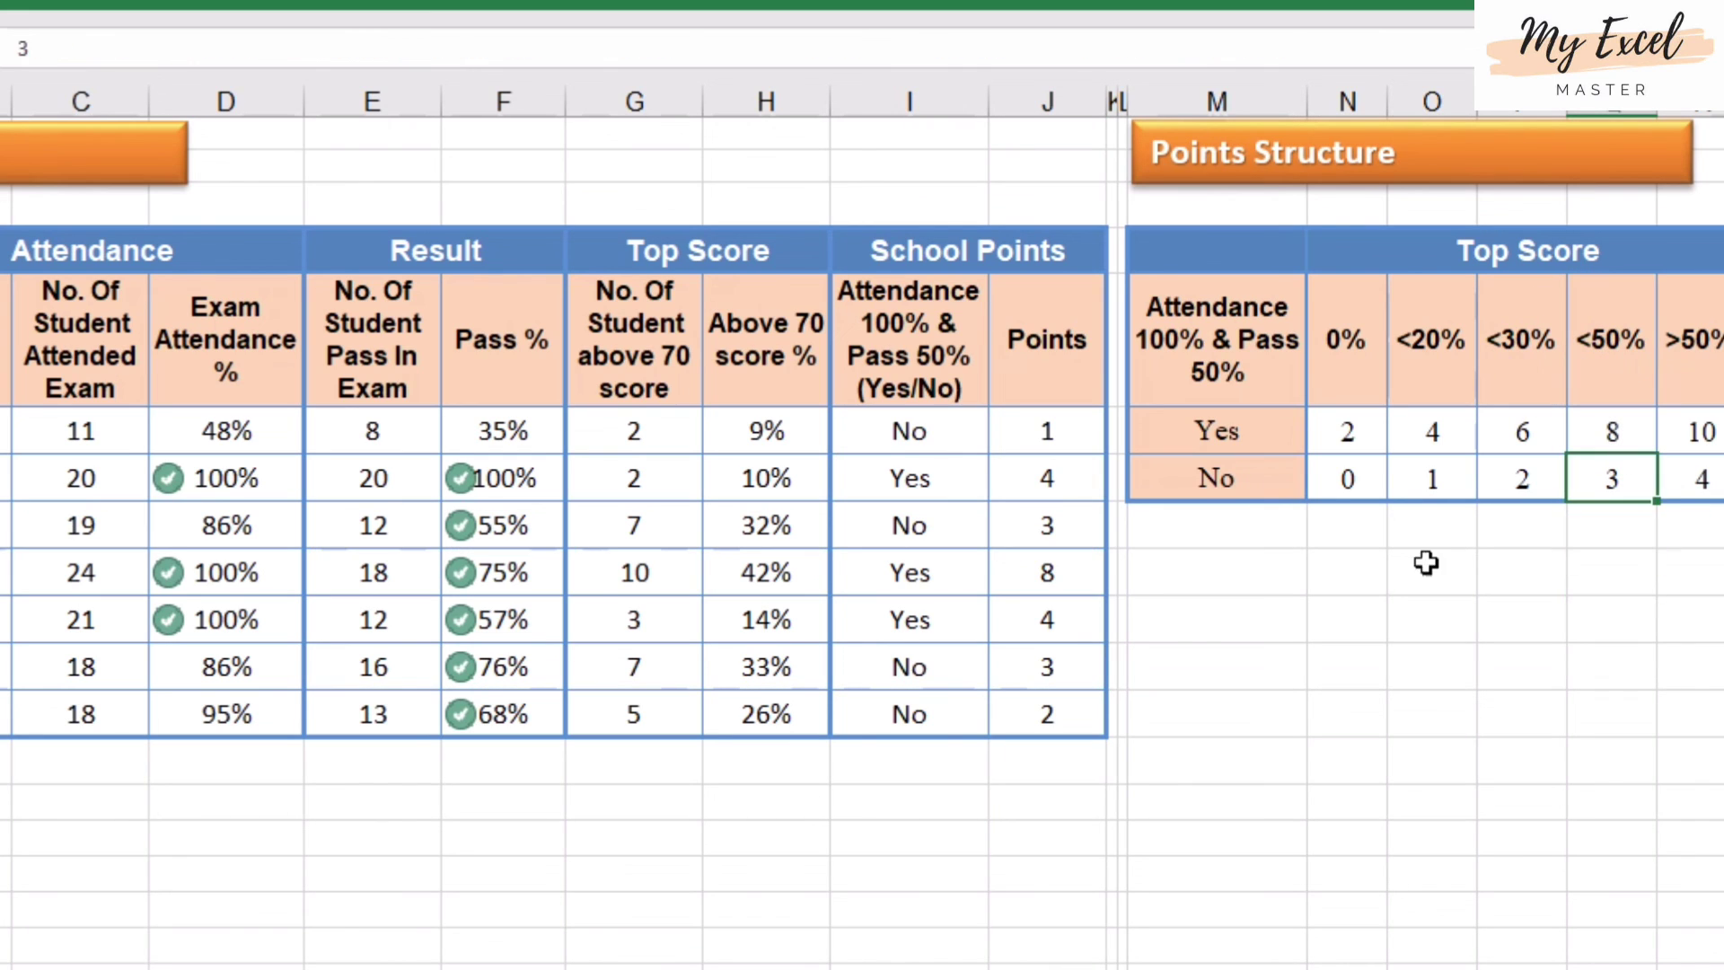
{"action": "left_click", "coordinate": [1060, 665]}
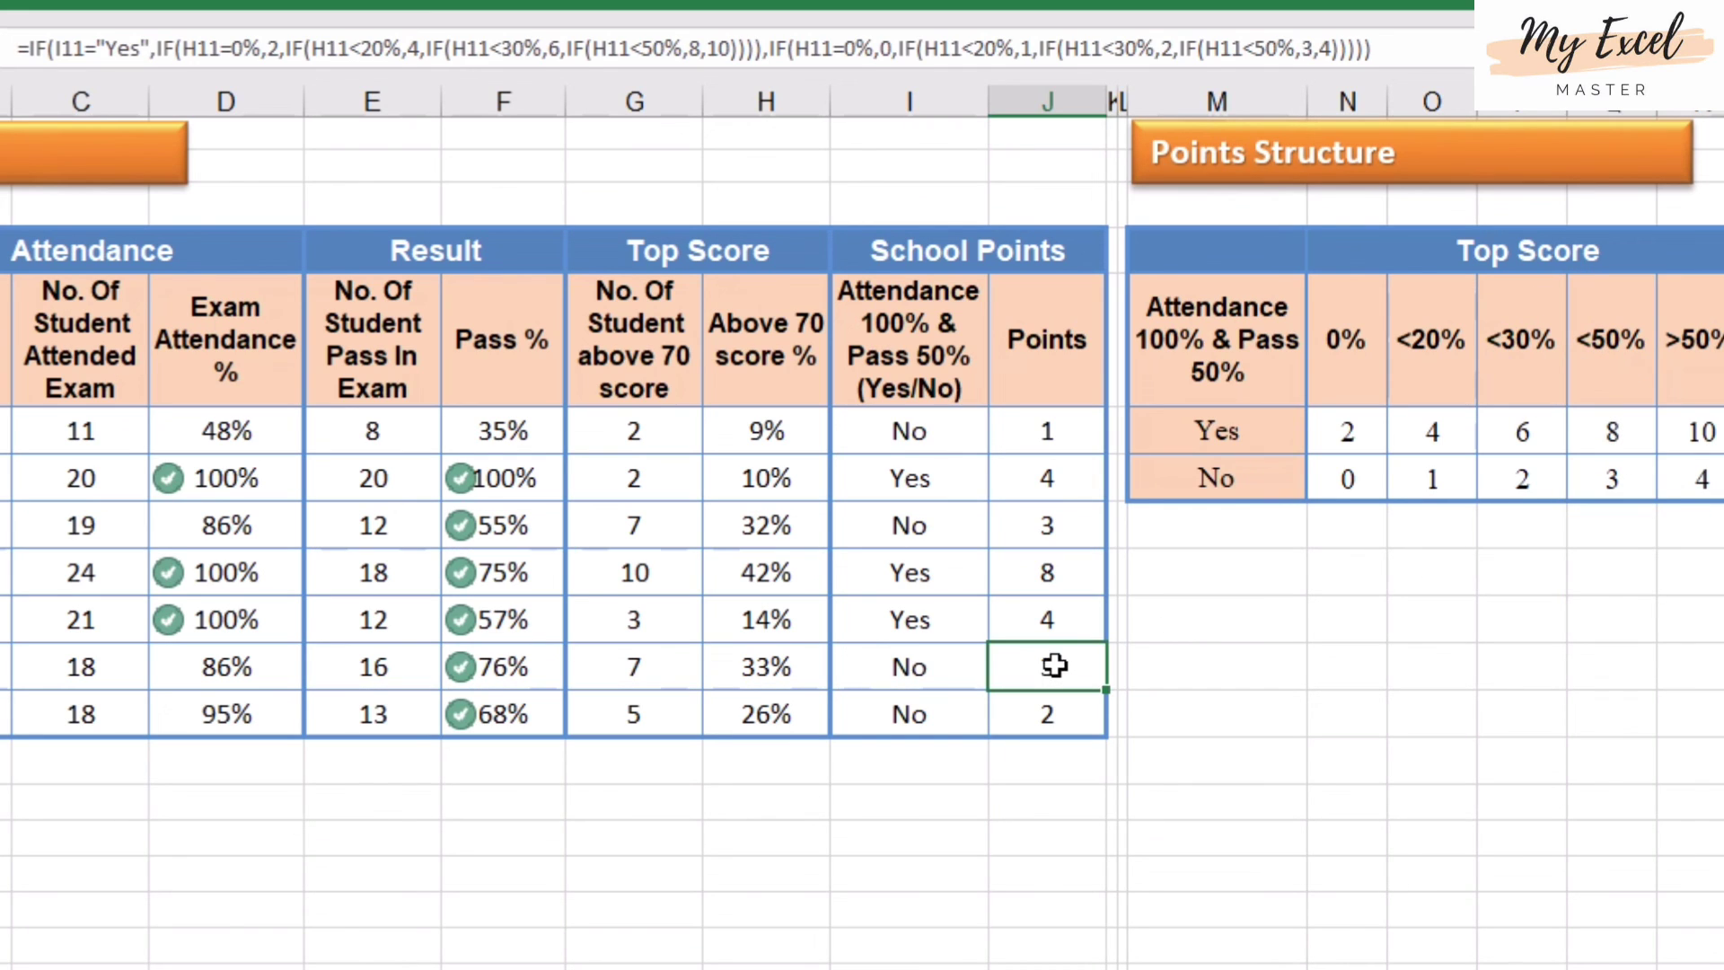
{"action": "left_click", "coordinate": [547, 822]}
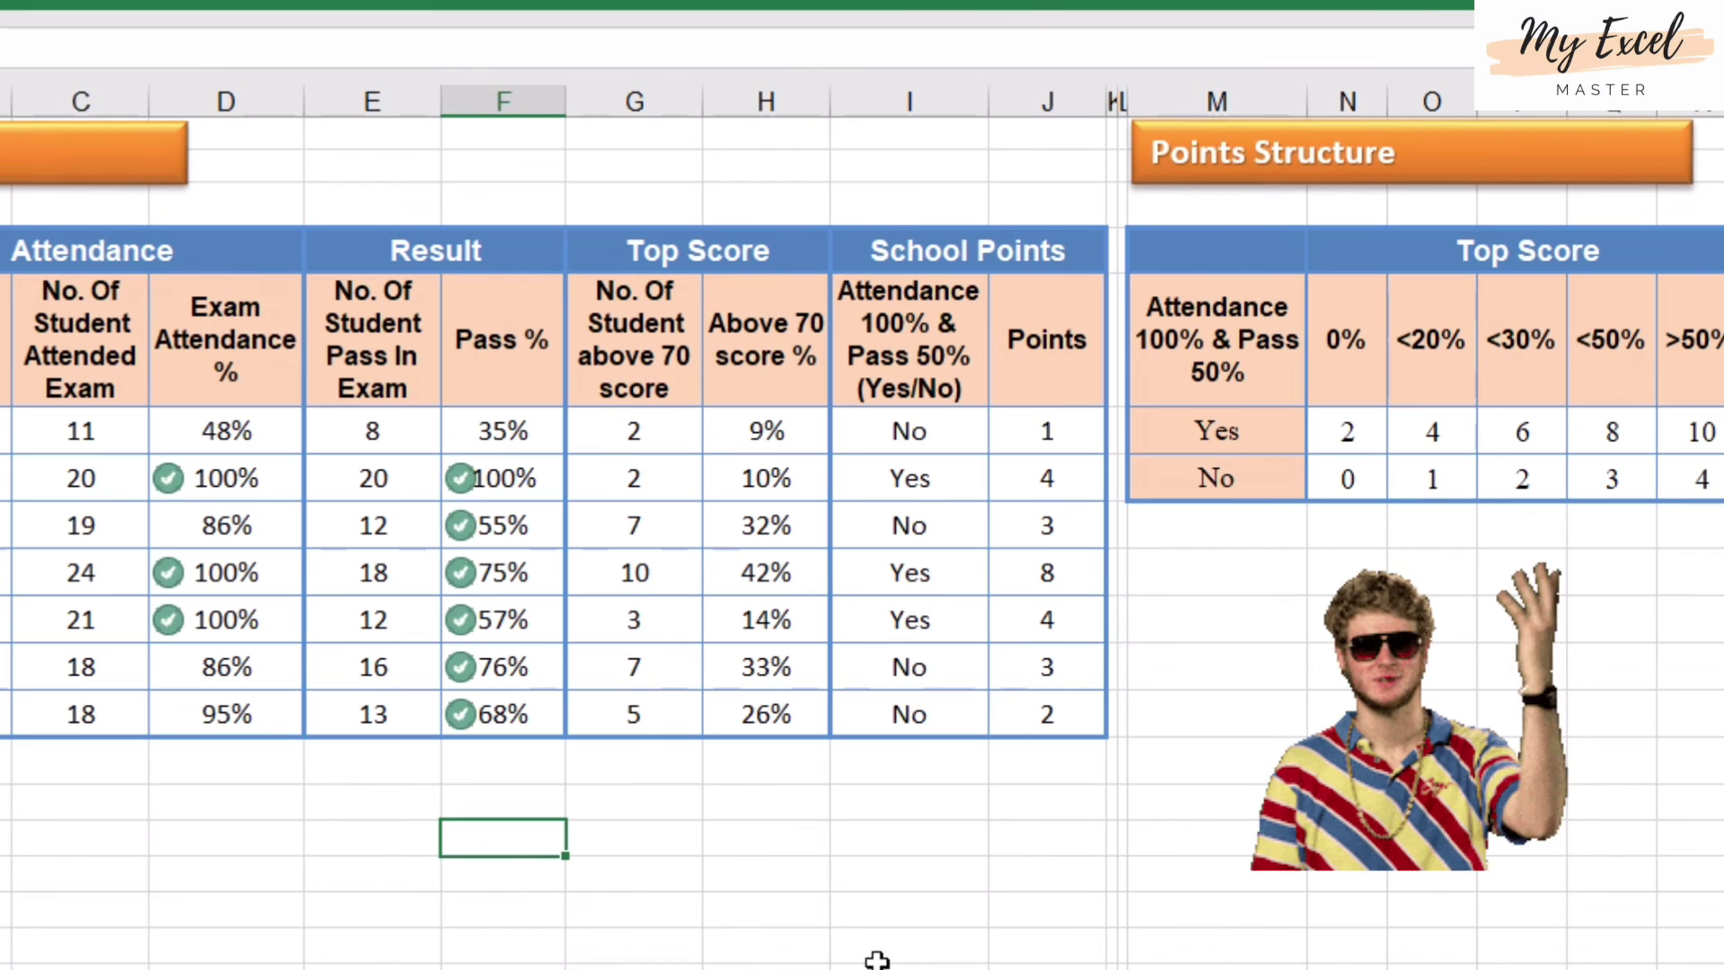